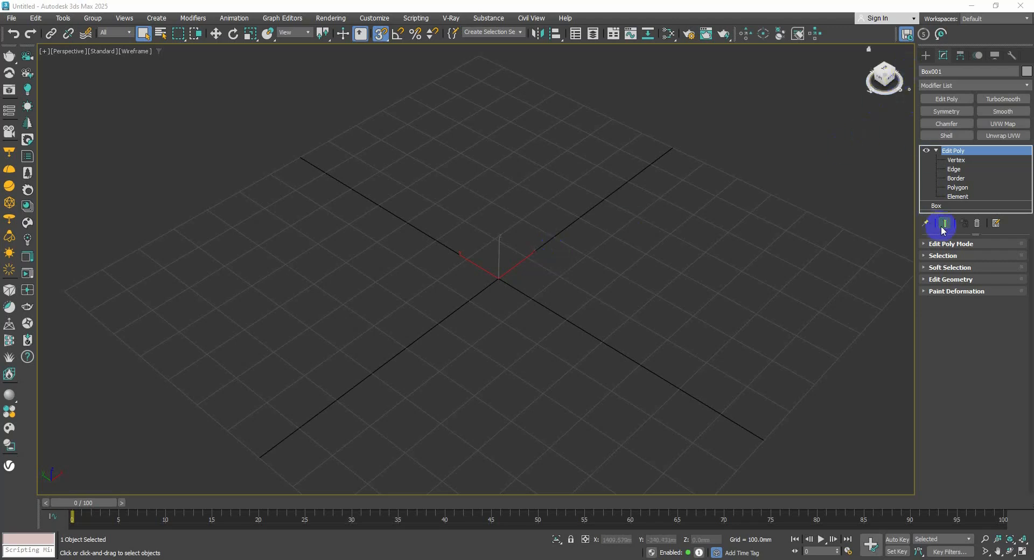
Replace the box's Edit Poly modifier with a fresh one, show shaded faces, and expand its sub-object levels.
click(973, 225)
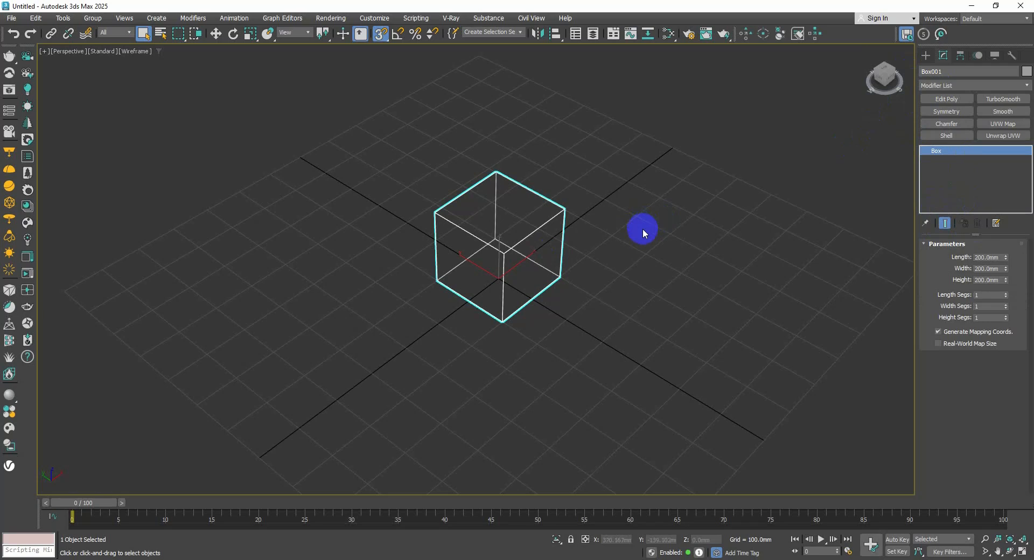
key(F3)
scroll(480, 247, up, 3)
middle_drag(503, 259, 538, 224)
click(946, 99)
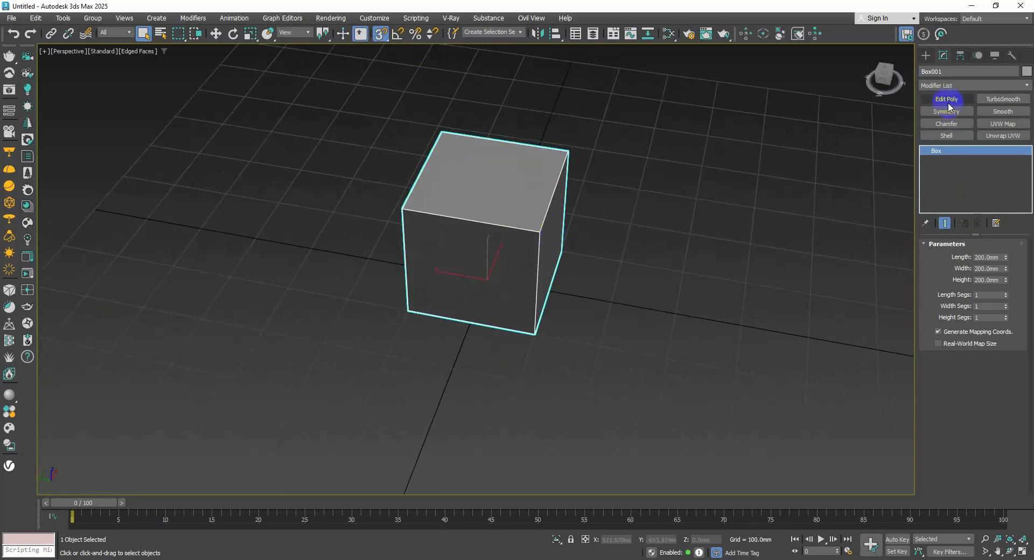
click(936, 151)
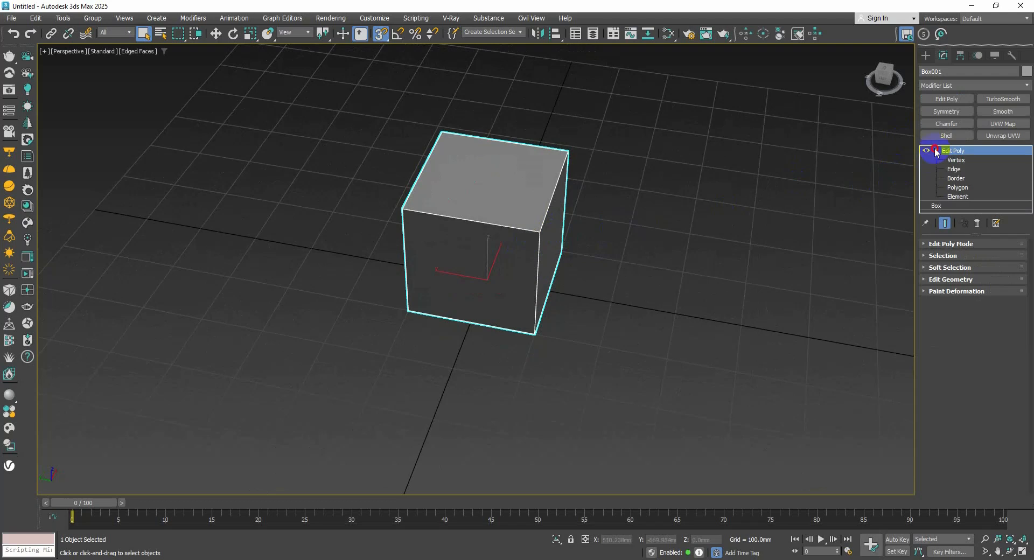
Select the box's four parallel crosswise edges and connect them with one edge loop down the middle.
alt+middle_drag(625, 269, 533, 245)
click(957, 187)
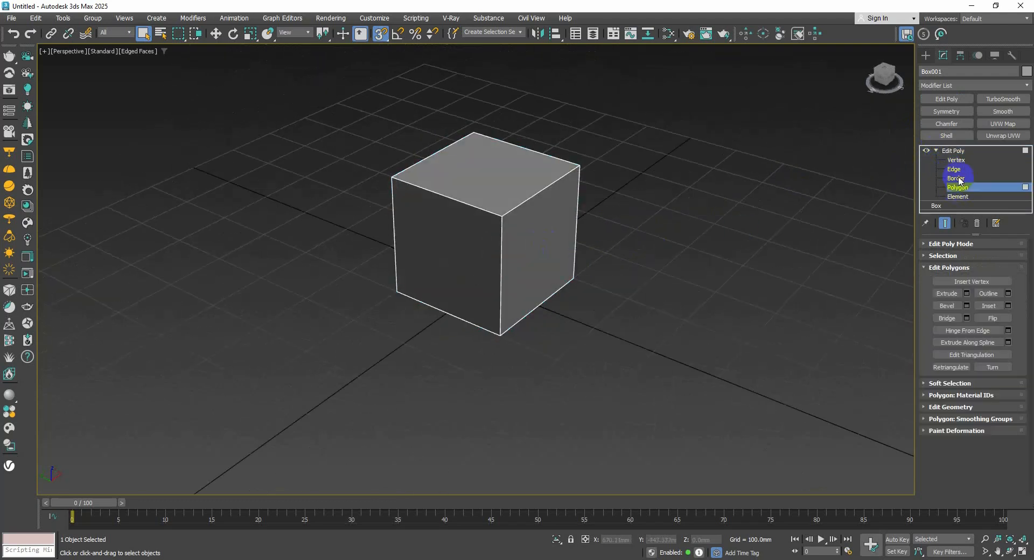
click(953, 169)
alt+middle_drag(541, 282, 577, 318)
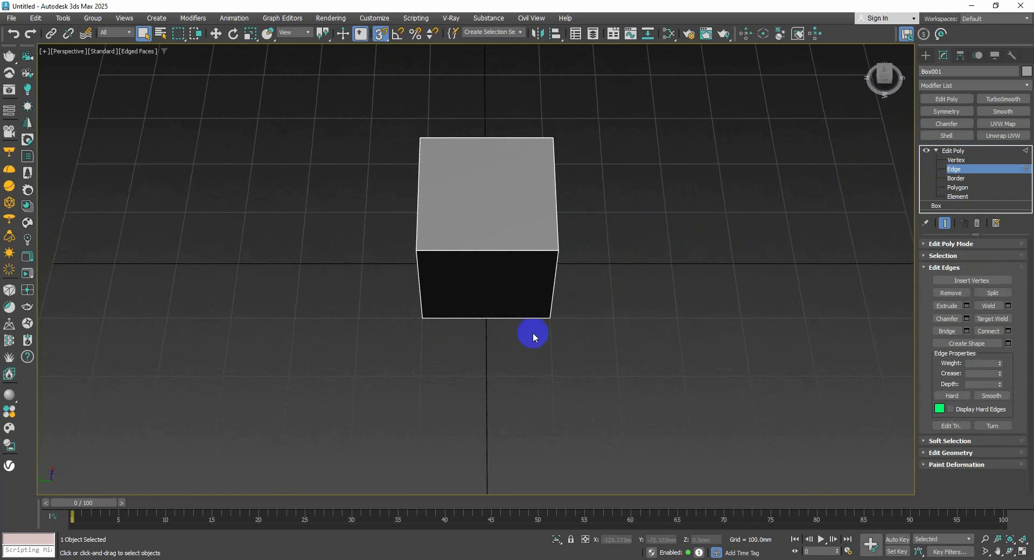
key(F3)
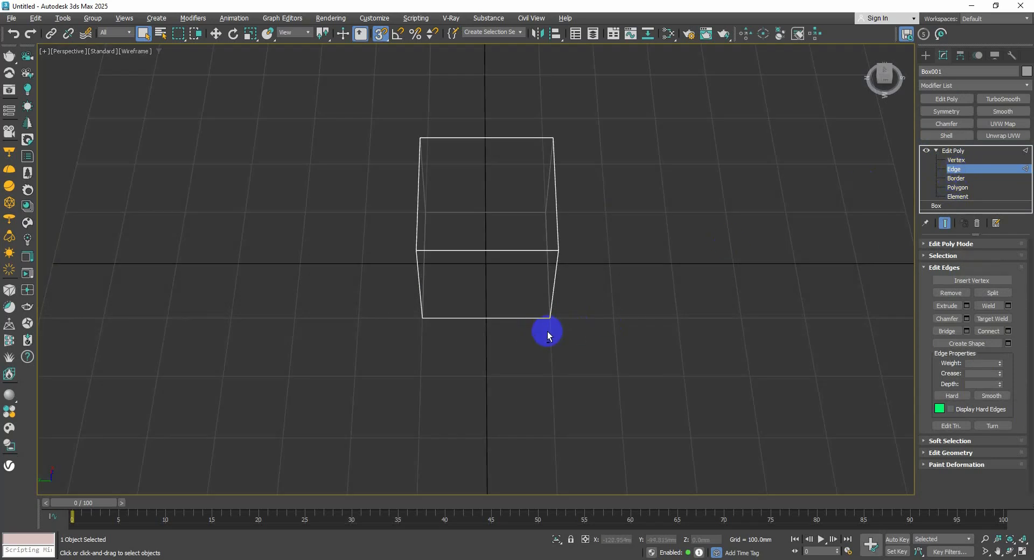
drag(487, 361, 493, 103)
key(F3)
alt+middle_drag(477, 229, 497, 269)
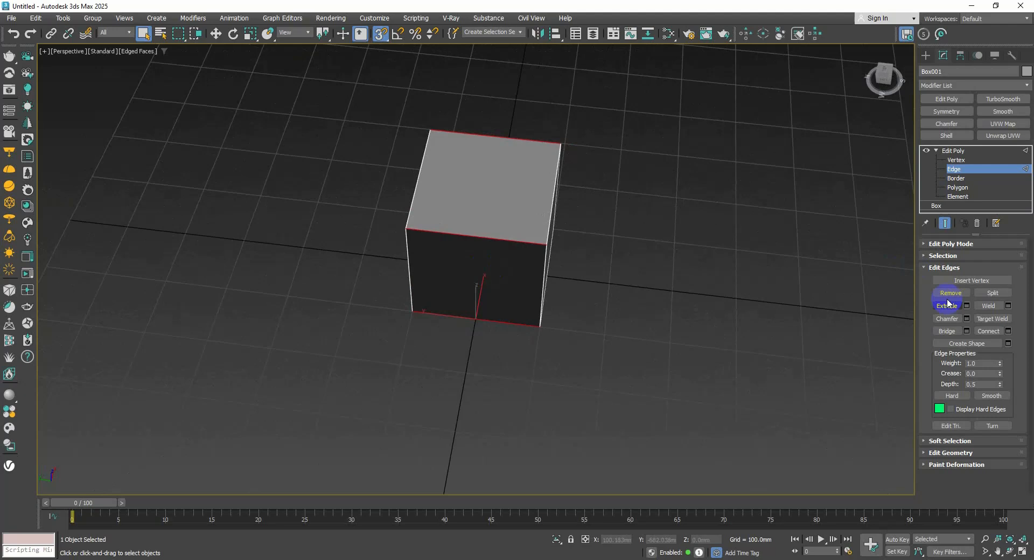
click(996, 333)
alt+middle_drag(835, 328, 669, 328)
click(560, 316)
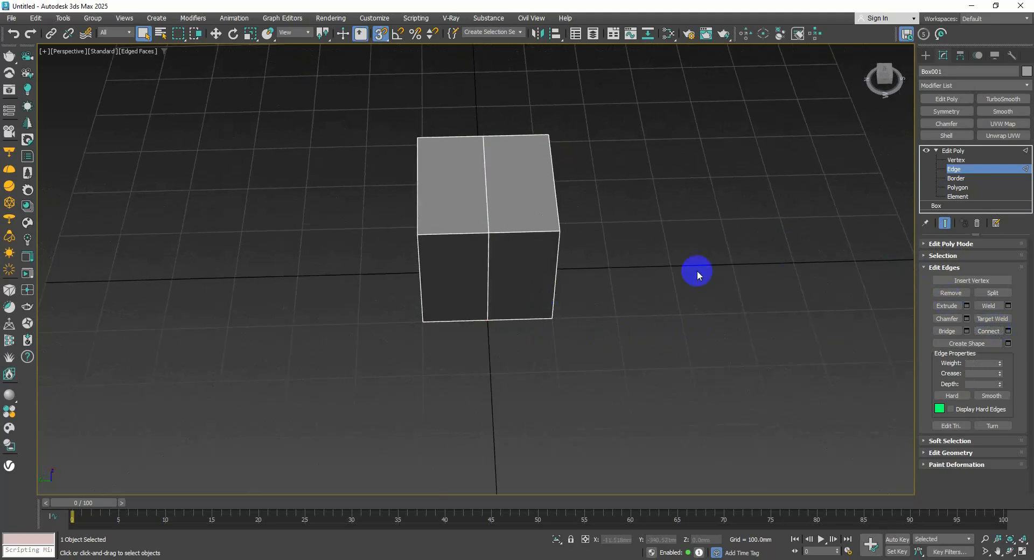
Extrude the two front half-face polygons of the box together by about 810.6 mm.
alt+middle_drag(697, 275, 890, 322)
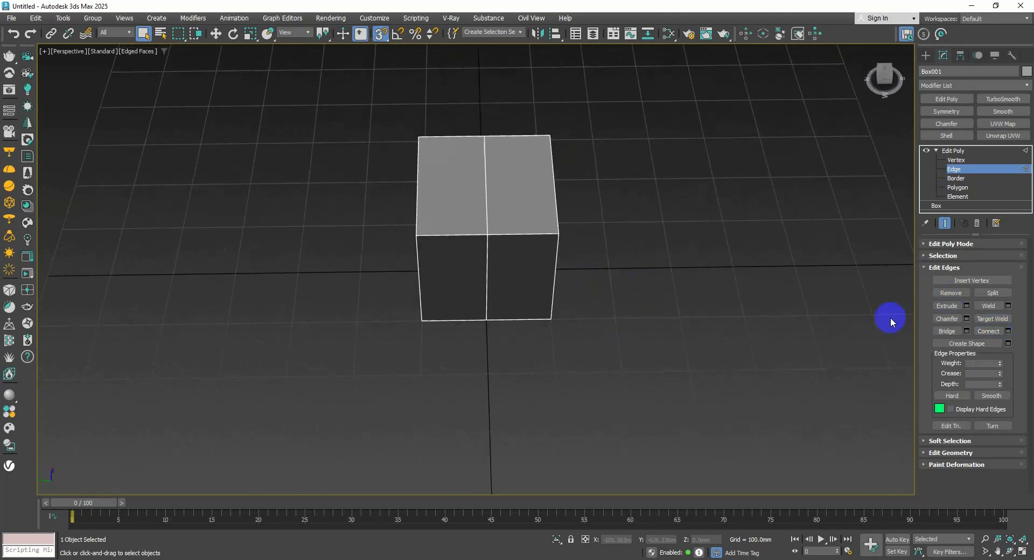
alt+middle_drag(720, 270, 681, 276)
click(958, 187)
click(497, 281)
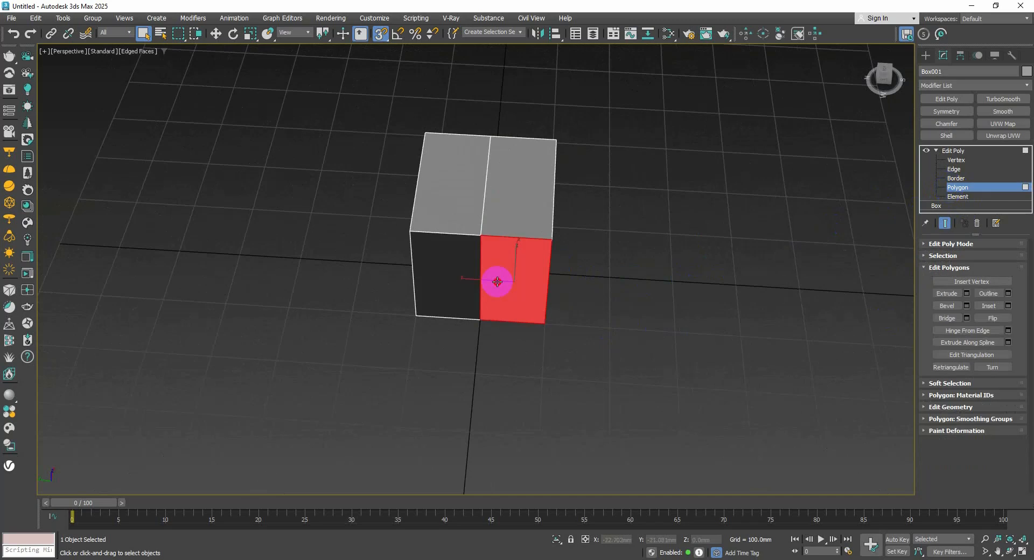
ctrl+click(441, 281)
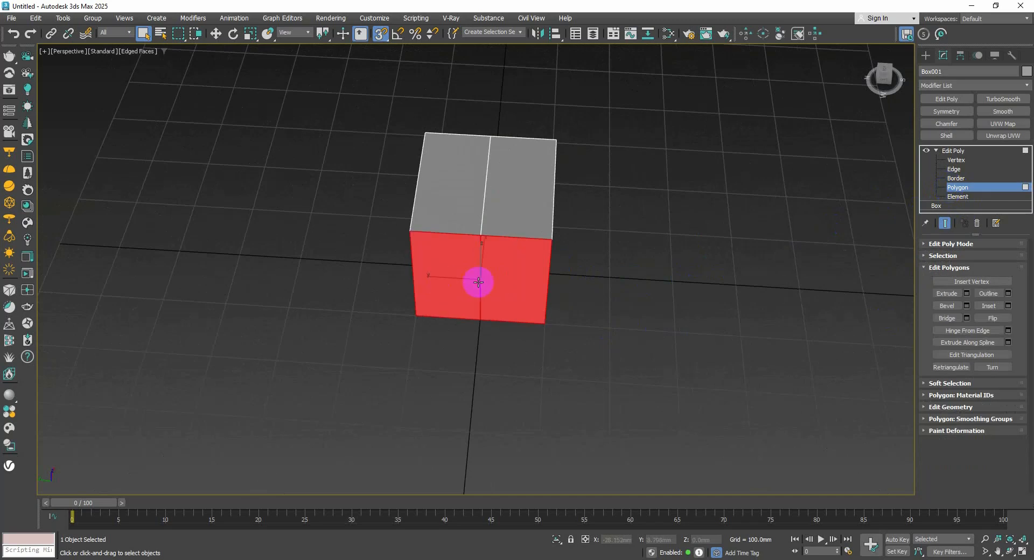
scroll(478, 282, down, 8)
alt+middle_drag(490, 279, 450, 280)
scroll(508, 293, up, 5)
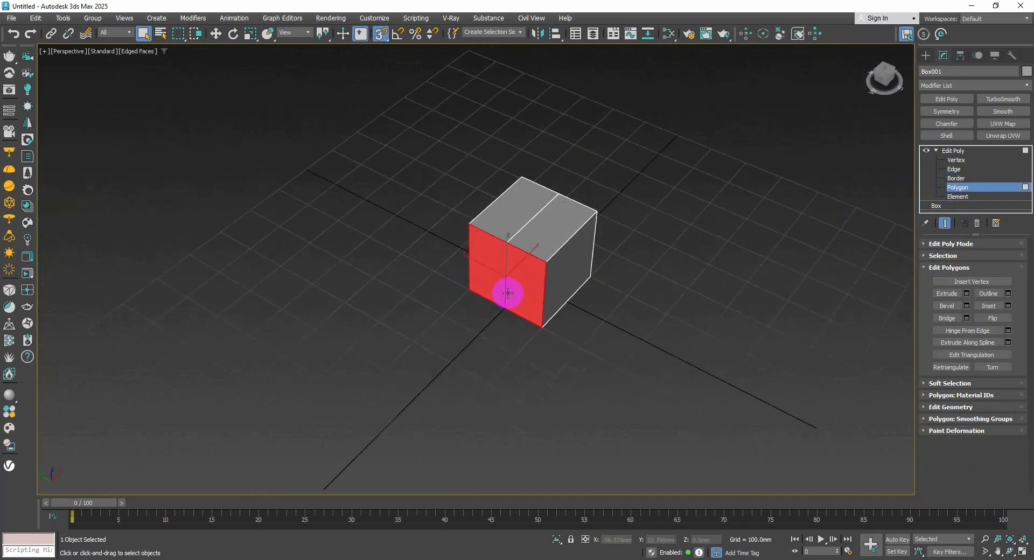
middle_drag(507, 293, 530, 272)
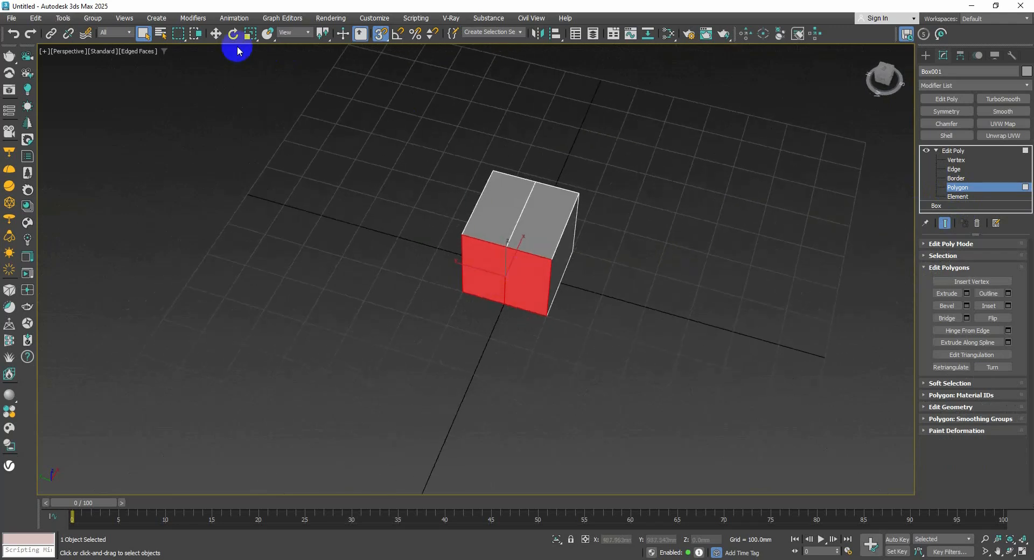
click(216, 36)
scroll(483, 248, down, 3)
alt+middle_drag(483, 248, 520, 176)
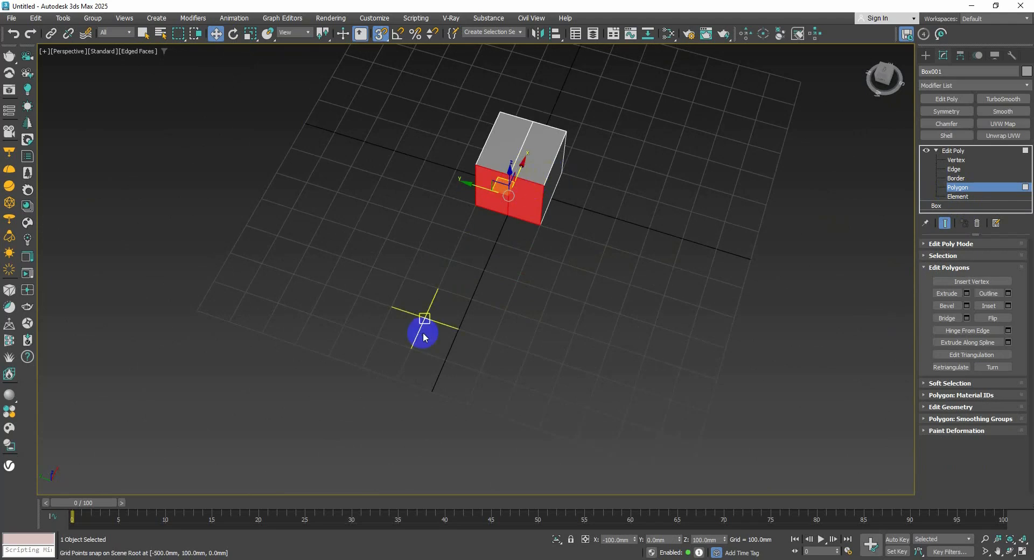
click(968, 294)
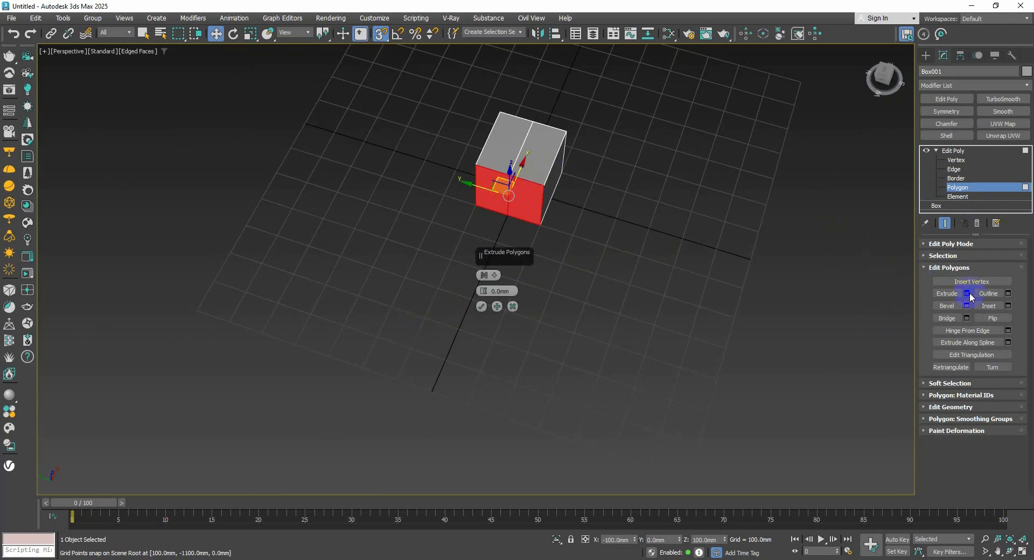
mouse_move(496, 278)
drag(495, 278, 466, 463)
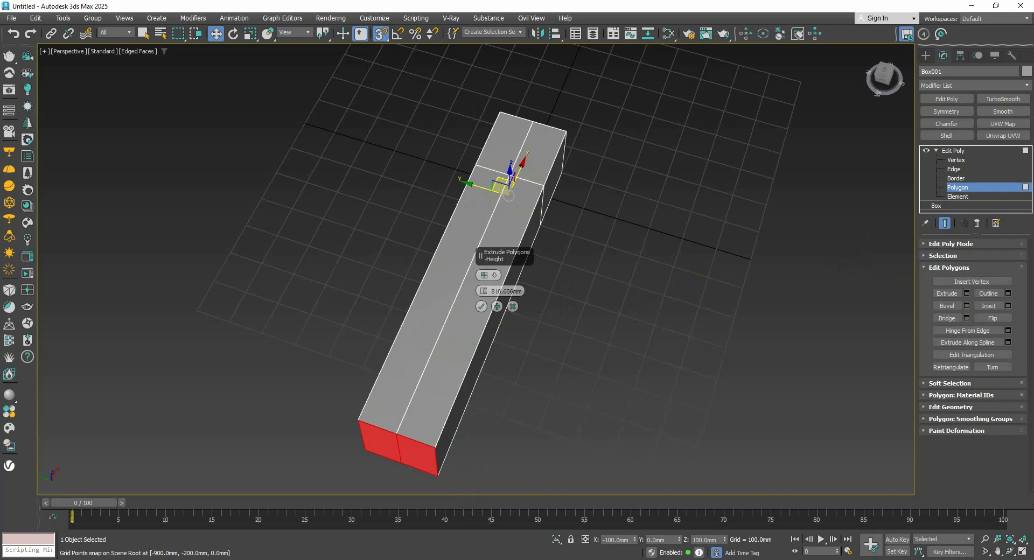
click(481, 306)
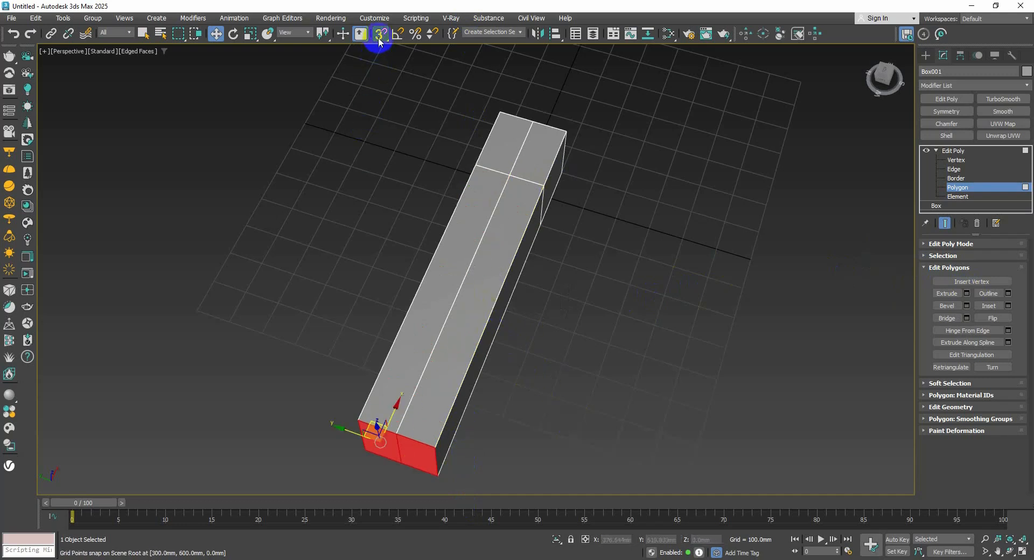
With snapping off, move one half of the extruded end sideways along Y to about -430 mm, forming a splayed leg.
scroll(436, 246, down, 3)
alt+middle_drag(437, 246, 464, 208)
scroll(457, 317, up, 5)
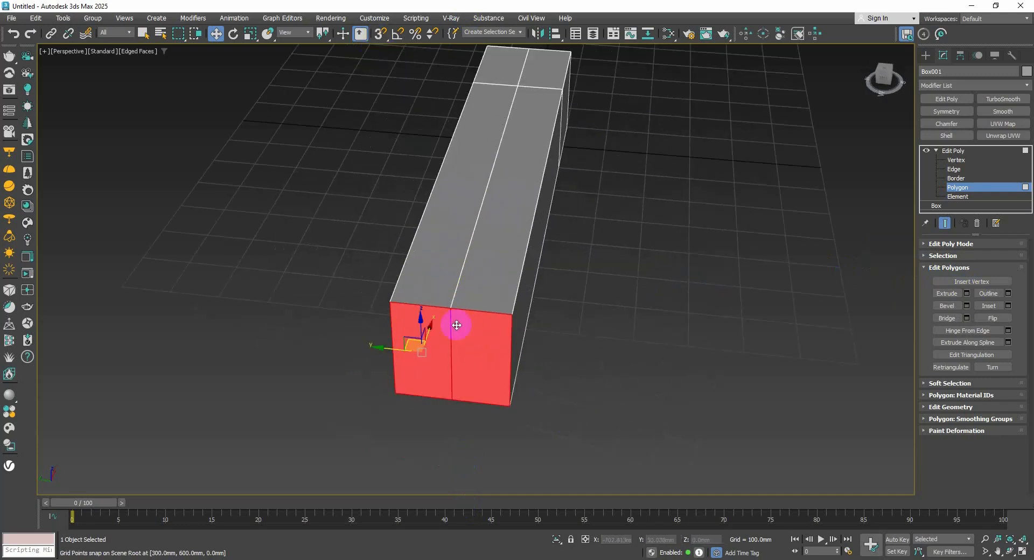
middle_drag(454, 325, 473, 293)
click(479, 304)
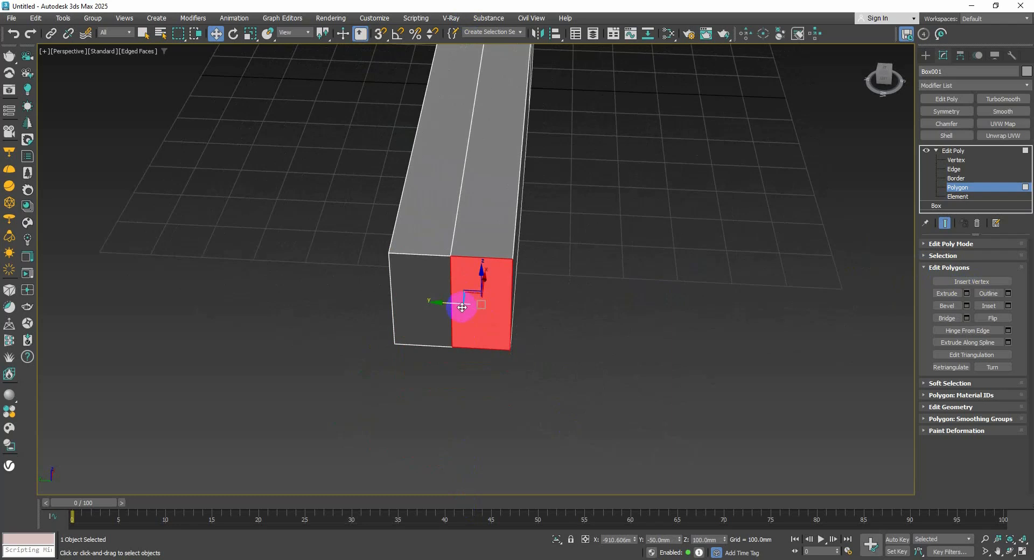
scroll(462, 307, down, 2)
drag(453, 305, 609, 301)
alt+middle_drag(470, 320, 450, 345)
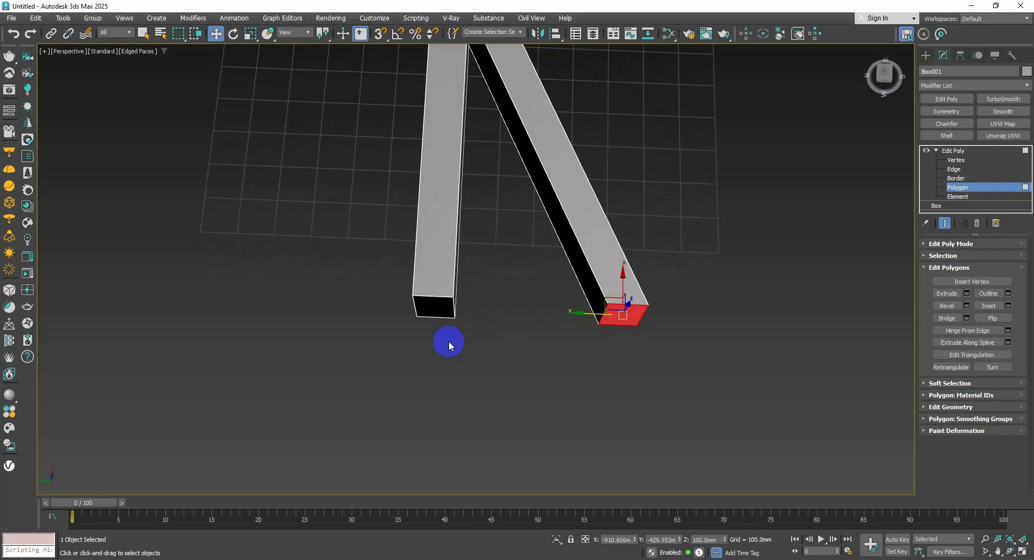
In a straight-on view from above, snap the splayed leg's end vertices along Y so the inner corner aligns with the -400 mm grid line.
key(t)
key(f)
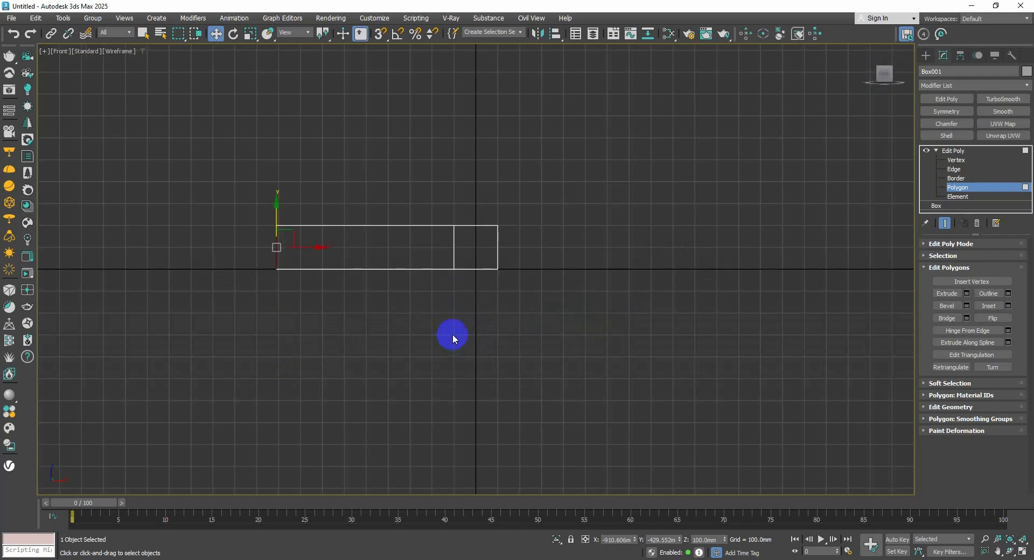
key(l)
alt+middle_drag(455, 331, 506, 350)
click(885, 78)
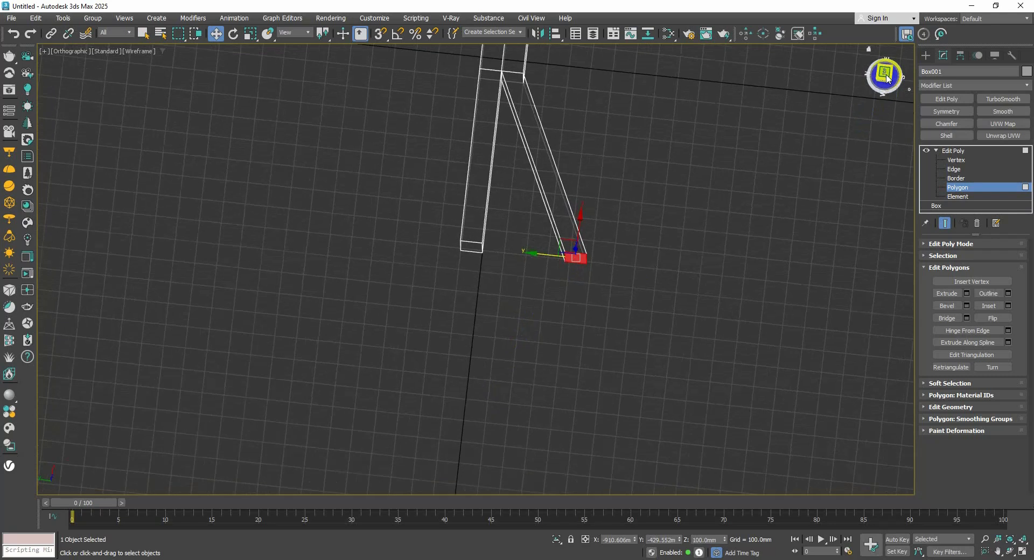
middle_drag(552, 235, 514, 342)
scroll(518, 299, up, 2)
click(952, 160)
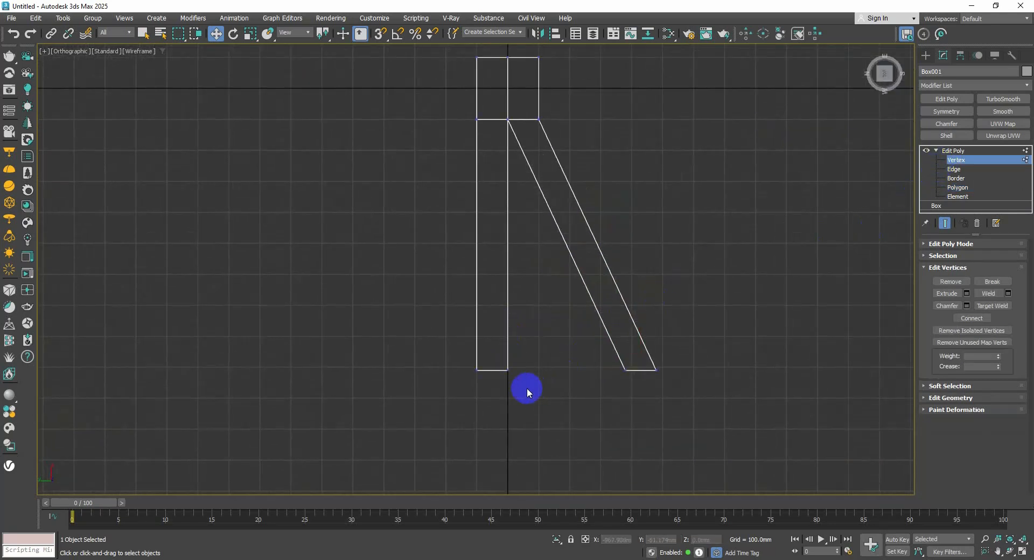
scroll(615, 383, up, 2)
middle_drag(666, 378, 597, 367)
middle_drag(513, 126, 525, 168)
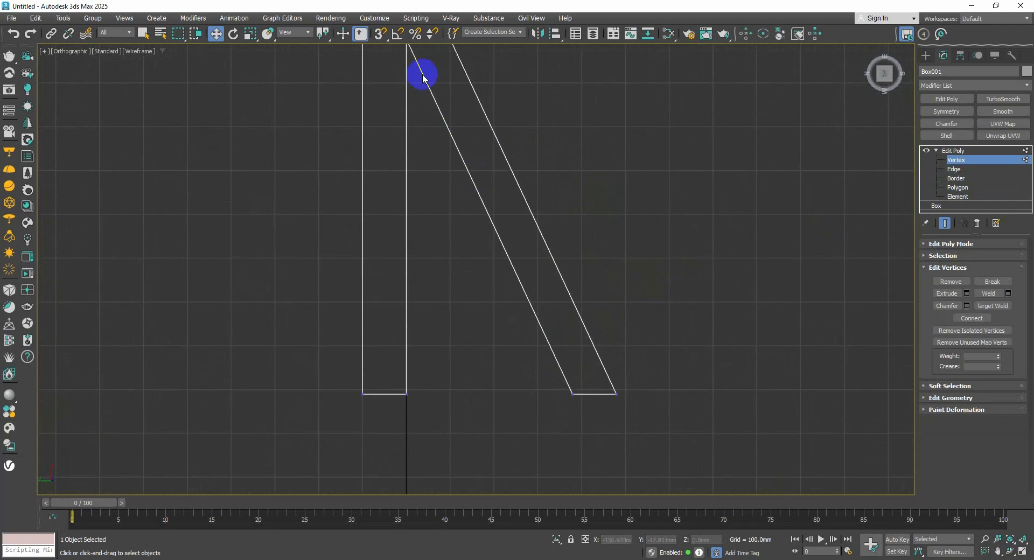
click(379, 35)
click(593, 394)
scroll(603, 406, up, 3)
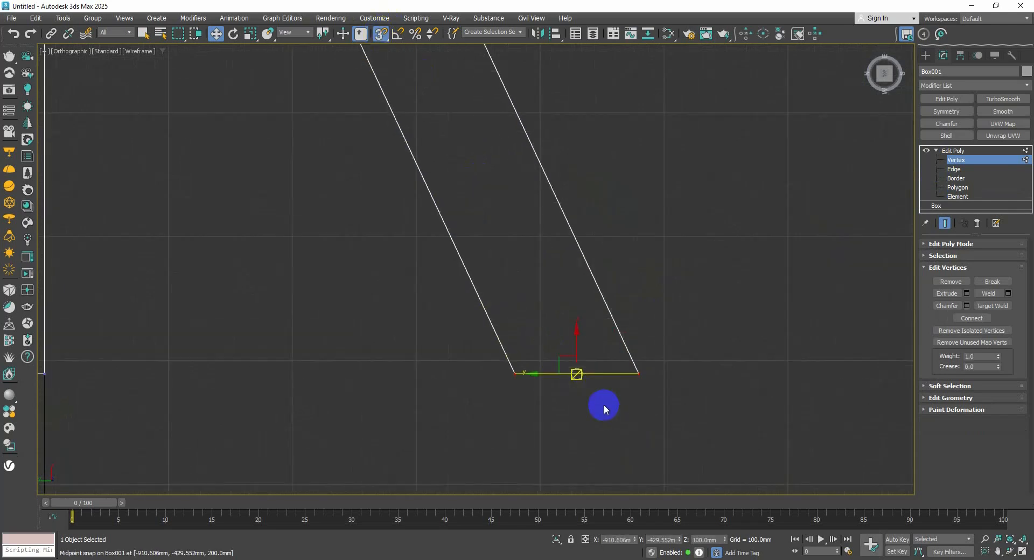
scroll(522, 382, up, 3)
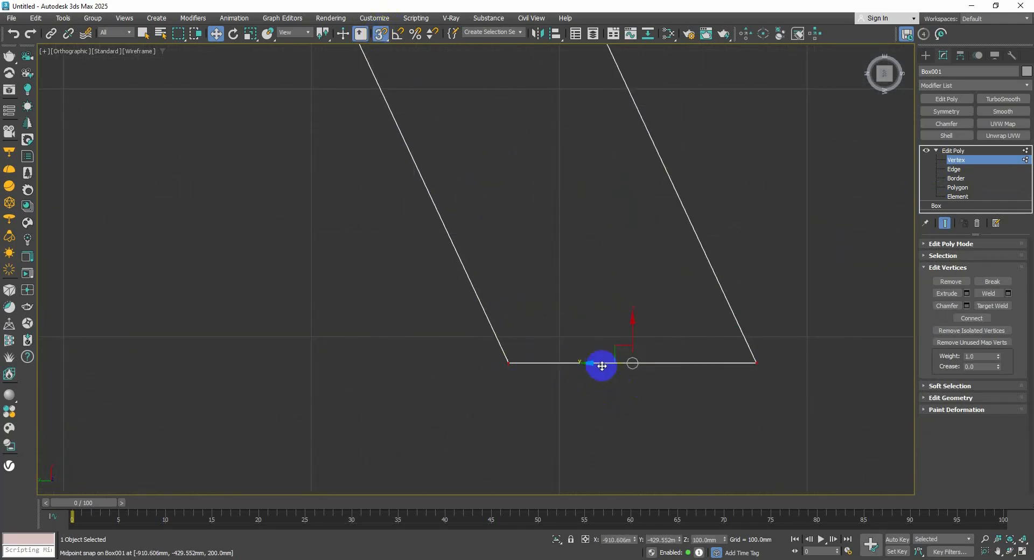
drag(509, 366, 559, 339)
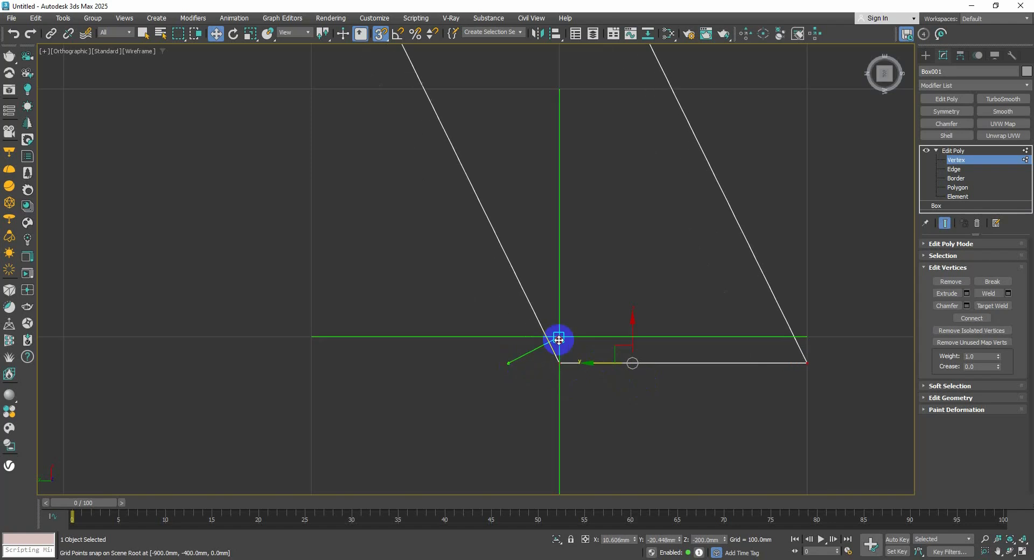
Move the straight leg's end vertices outward along Y to 450 mm, mirroring the splayed leg.
scroll(559, 344, down, 4)
middle_drag(490, 350, 544, 350)
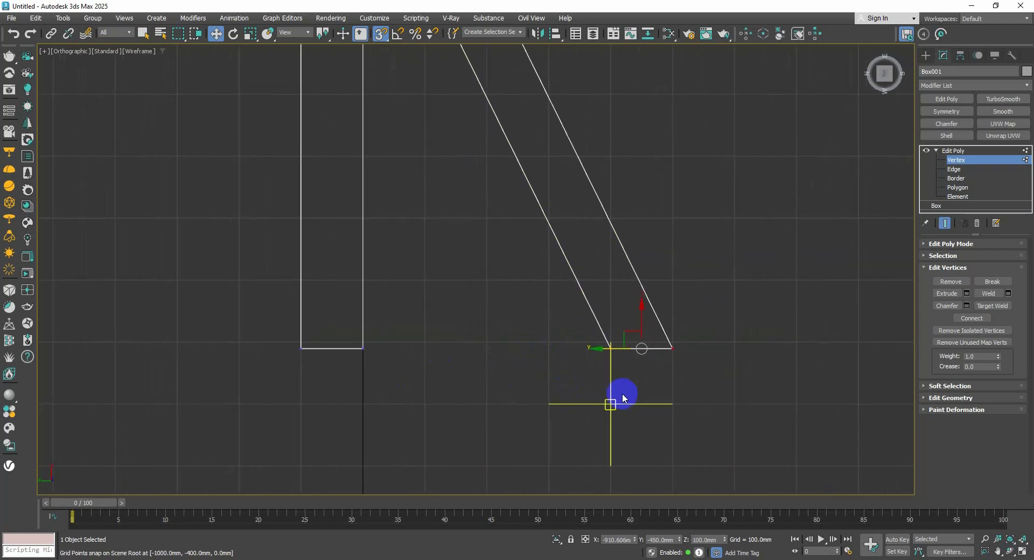
scroll(571, 380, down, 2)
middle_drag(498, 375, 563, 364)
scroll(527, 355, up, 2)
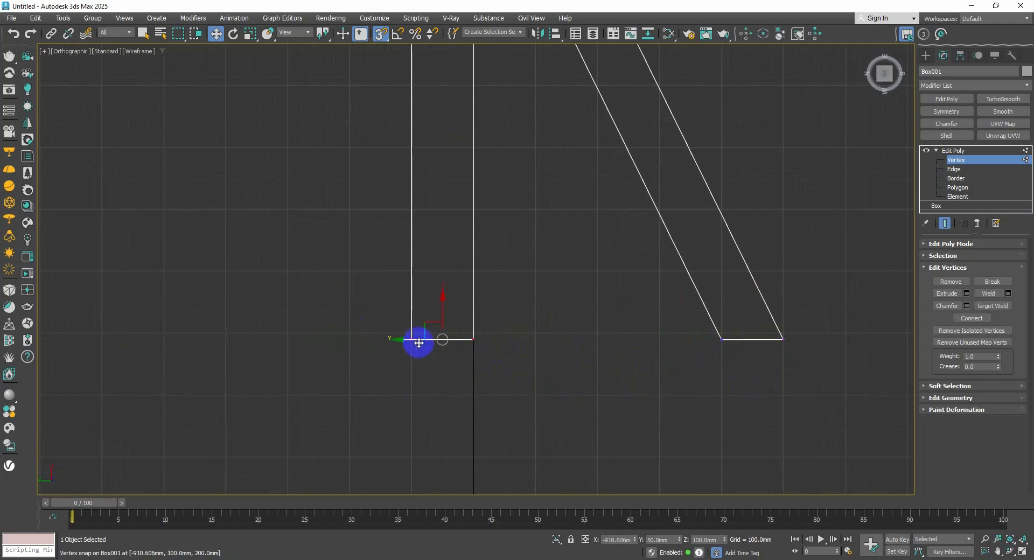
drag(419, 343, 226, 341)
scroll(409, 349, down, 1)
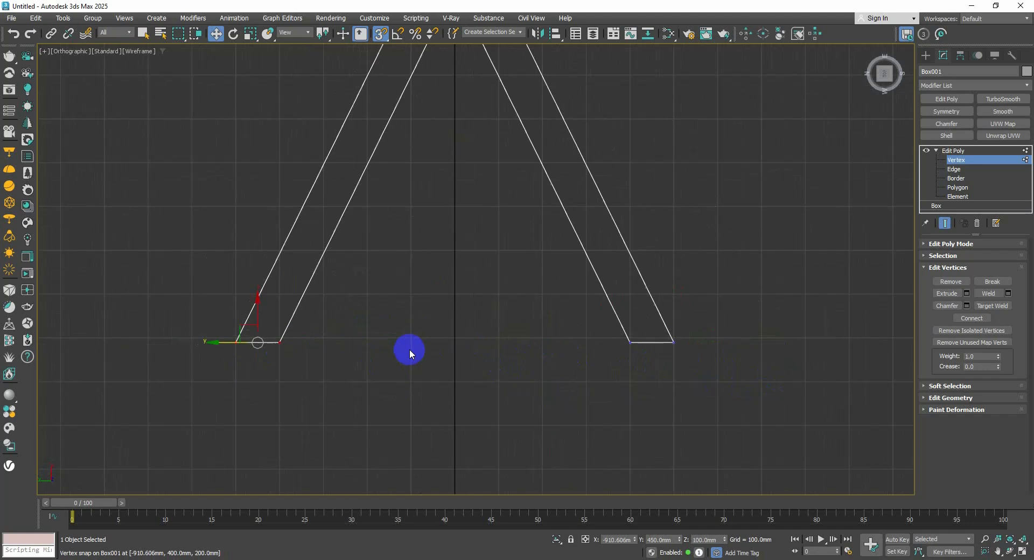
Display the forked model shaded with edged faces and view it at a slight angle.
key(F3)
scroll(498, 370, down, 1)
middle_drag(498, 370, 507, 405)
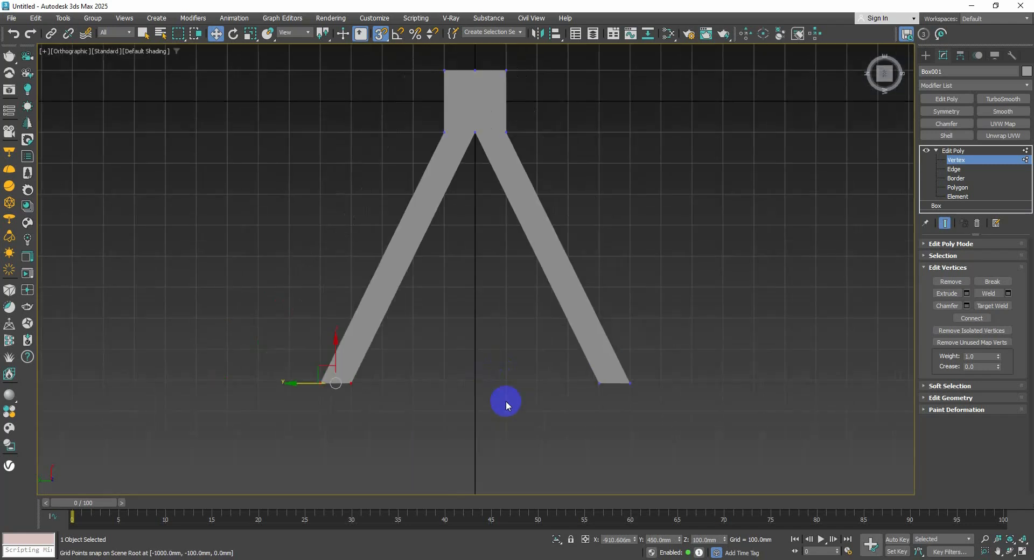
scroll(495, 381, up, 2)
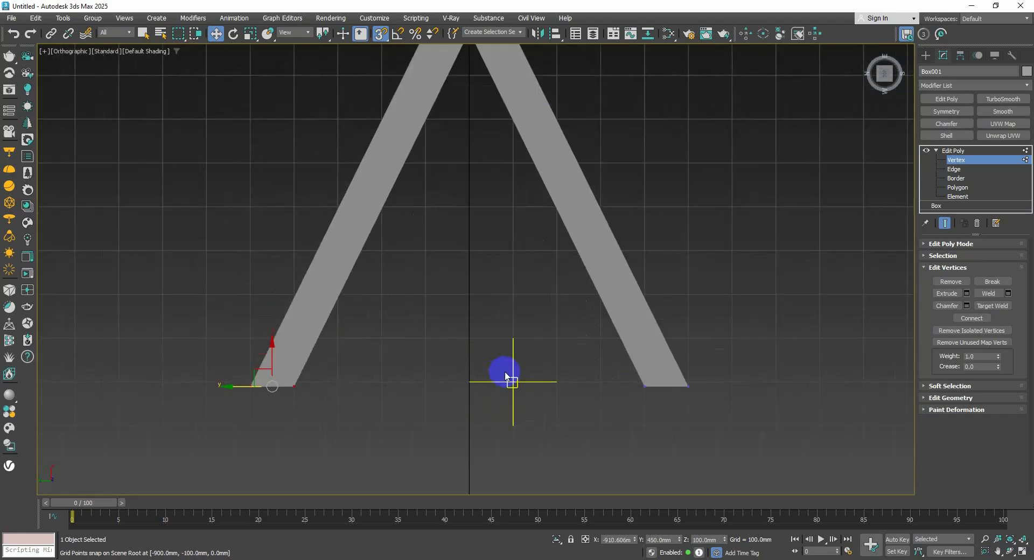
key(F4)
alt+middle_drag(512, 370, 535, 342)
alt+middle_drag(559, 296, 562, 171)
With snapping off, scale the two end polygons opposite the legs along Y to taper the block into a narrow apex.
drag(563, 171, 398, 105)
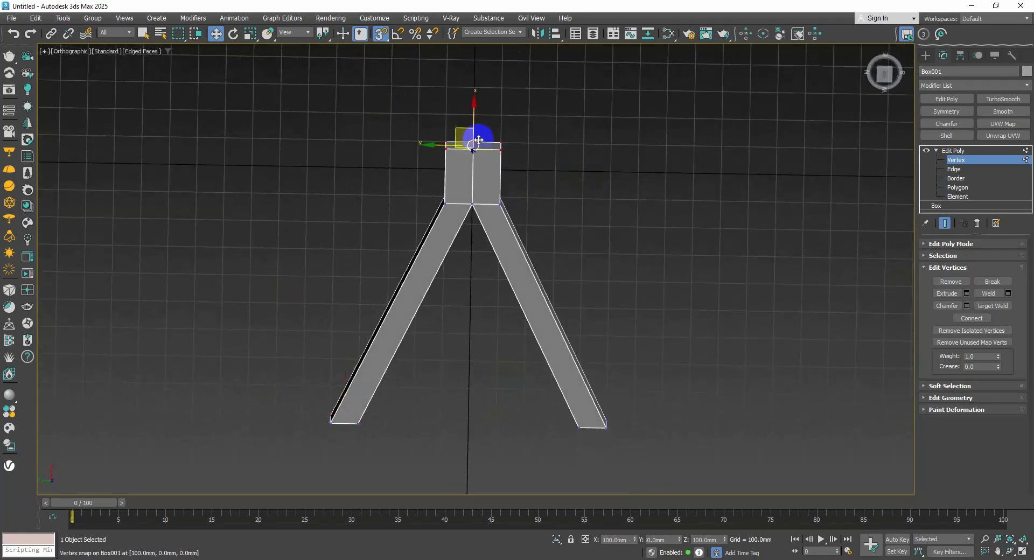
click(380, 33)
click(251, 34)
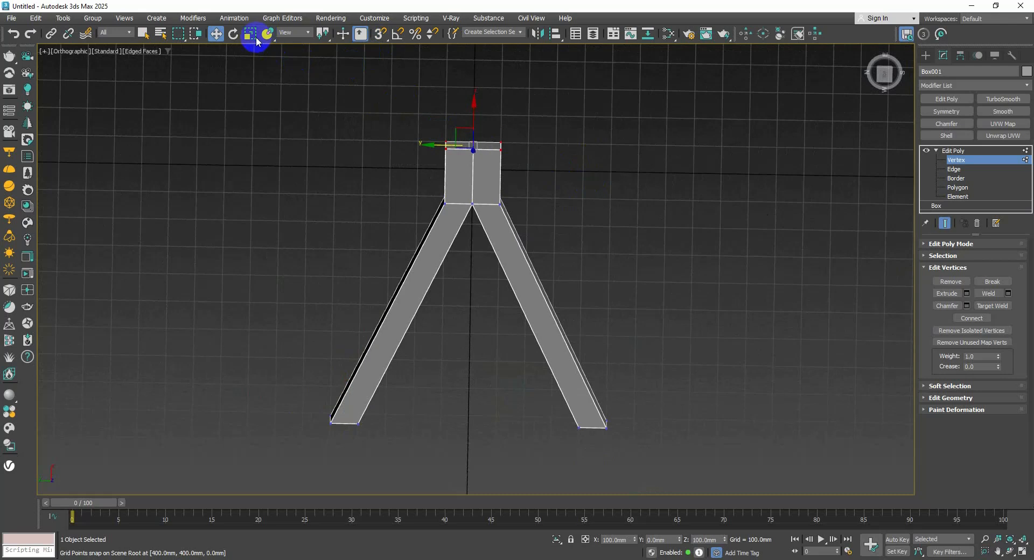
alt+middle_drag(406, 111, 485, 203)
click(954, 188)
click(491, 152)
ctrl+click(444, 147)
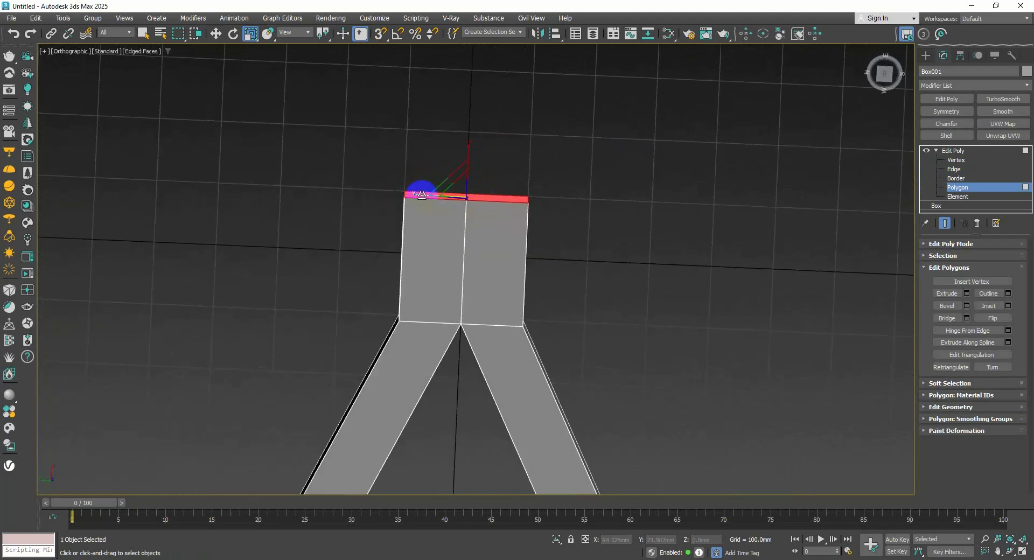
drag(420, 193, 227, 215)
scroll(443, 195, up, 2)
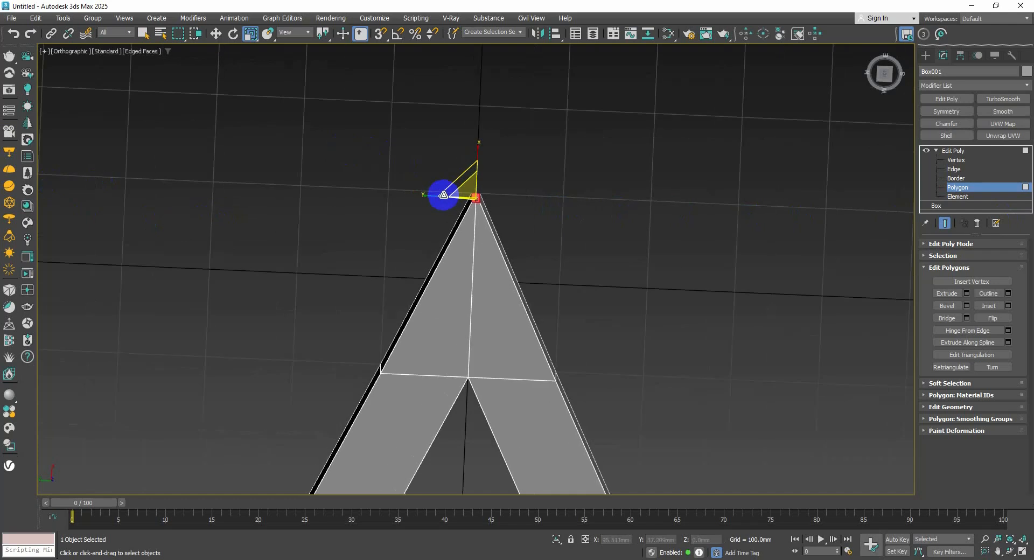
drag(435, 197, 446, 200)
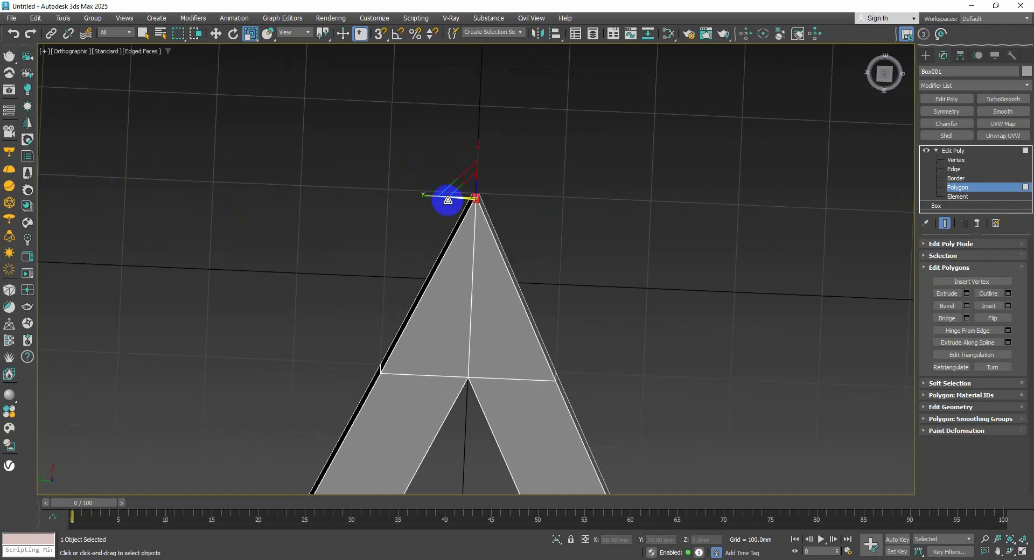
Connect the lengthwise edges of both legs with 2 segments, pinch -36 and slide 18.
scroll(453, 204, down, 6)
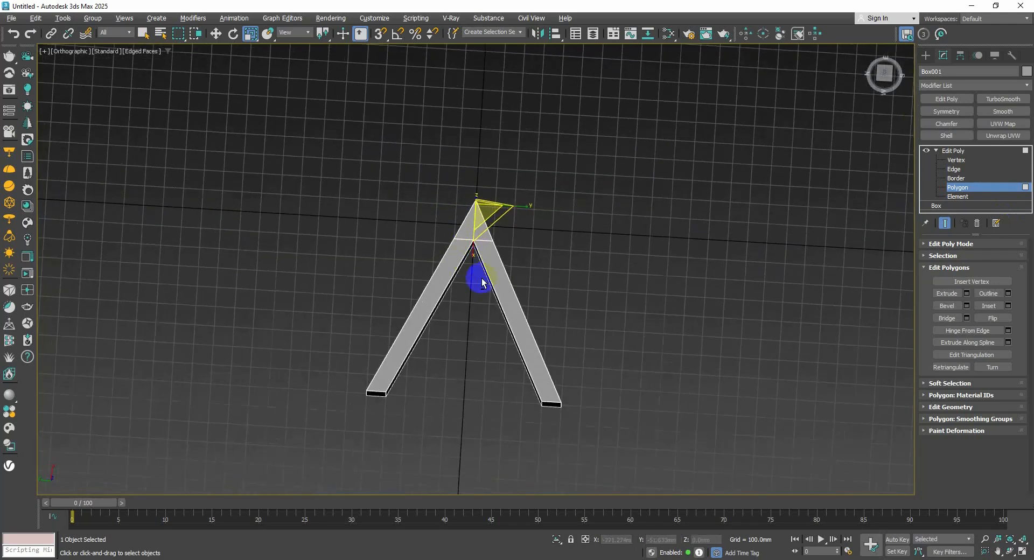
alt+middle_drag(482, 282, 893, 255)
click(951, 170)
alt+middle_drag(718, 262, 699, 254)
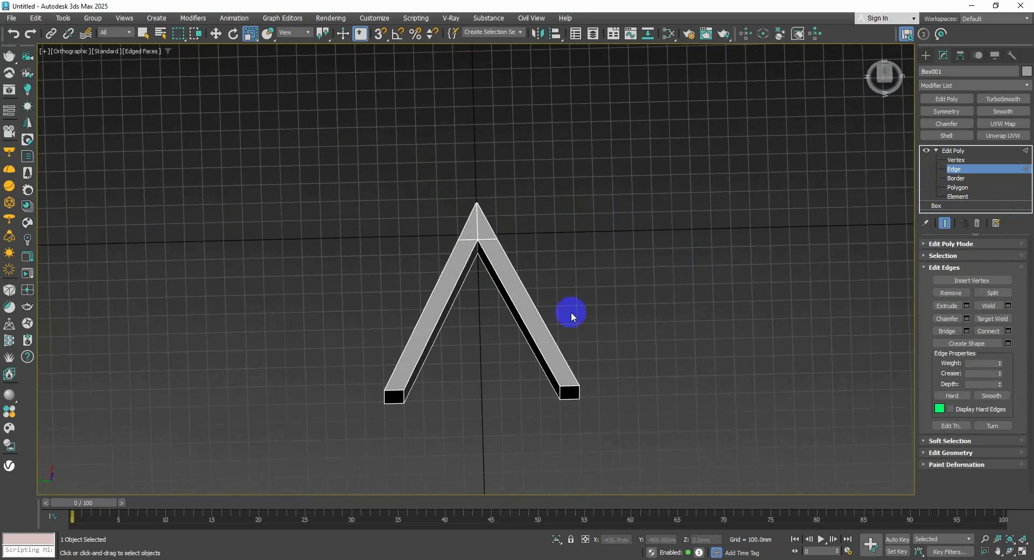
drag(628, 318, 215, 325)
alt+middle_drag(175, 330, 621, 321)
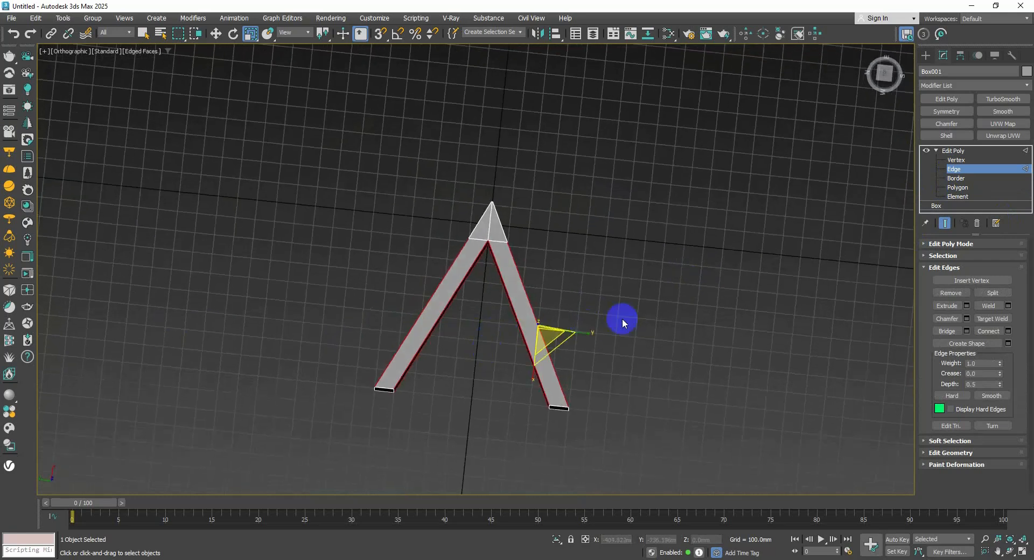
drag(628, 317, 436, 292)
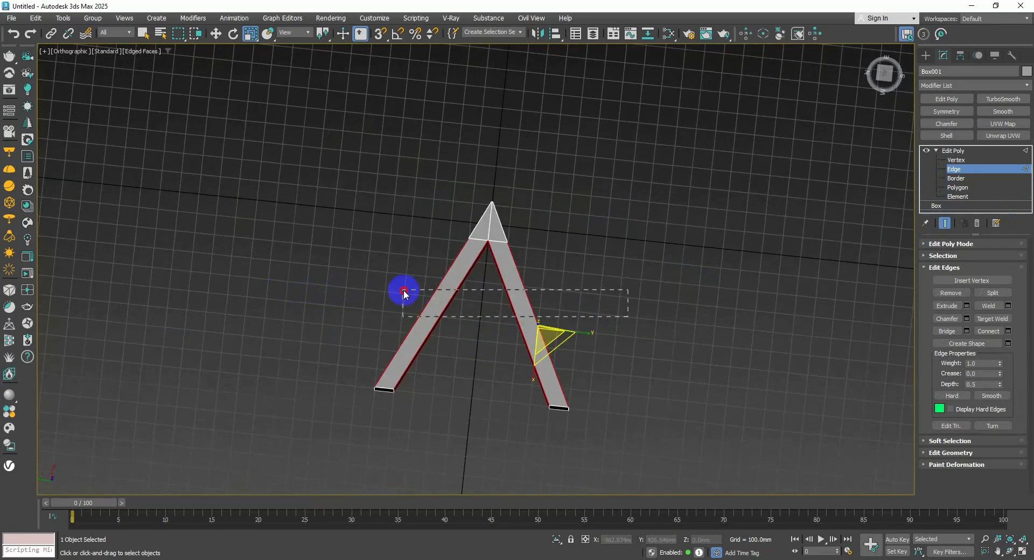
alt+middle_drag(369, 285, 483, 301)
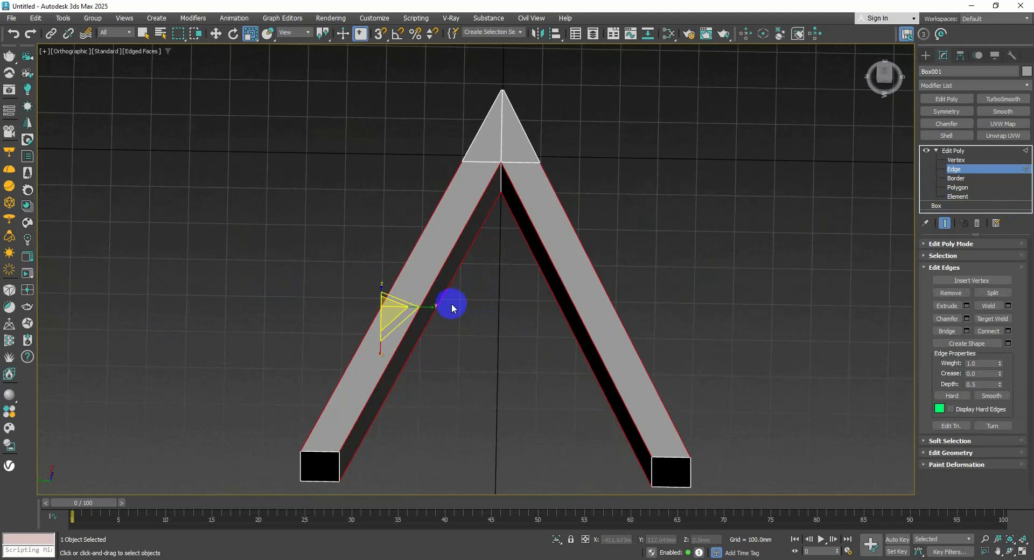
click(616, 310)
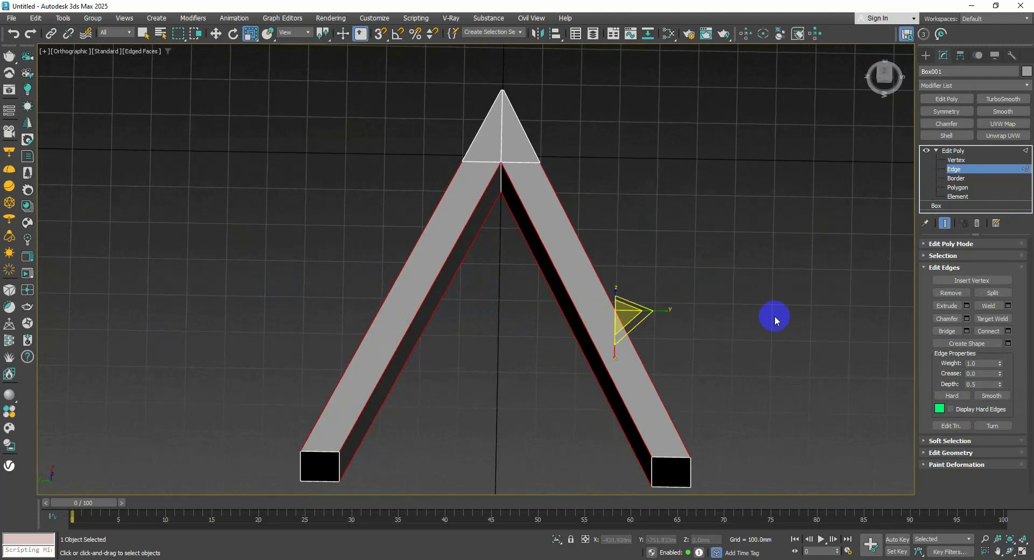
click(1008, 331)
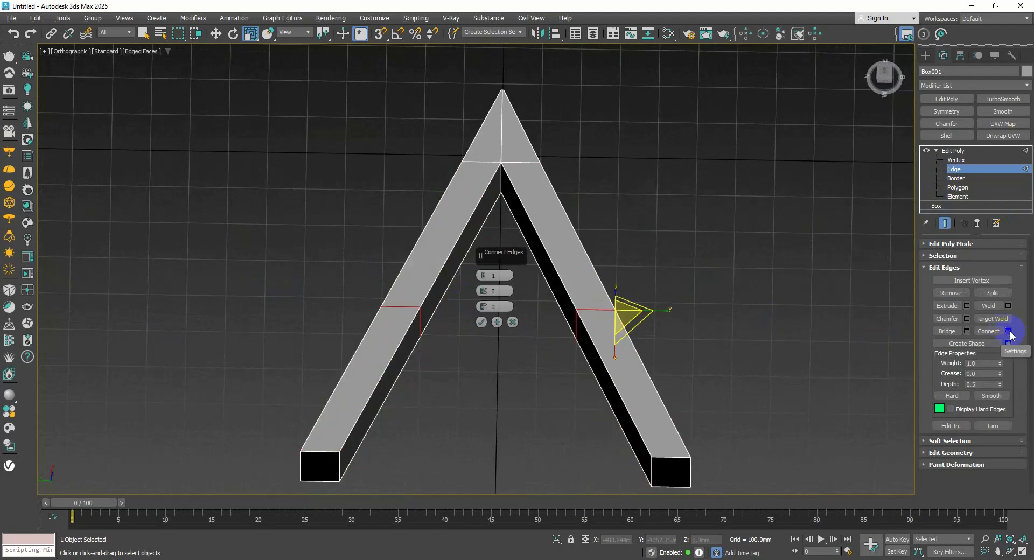
click(484, 274)
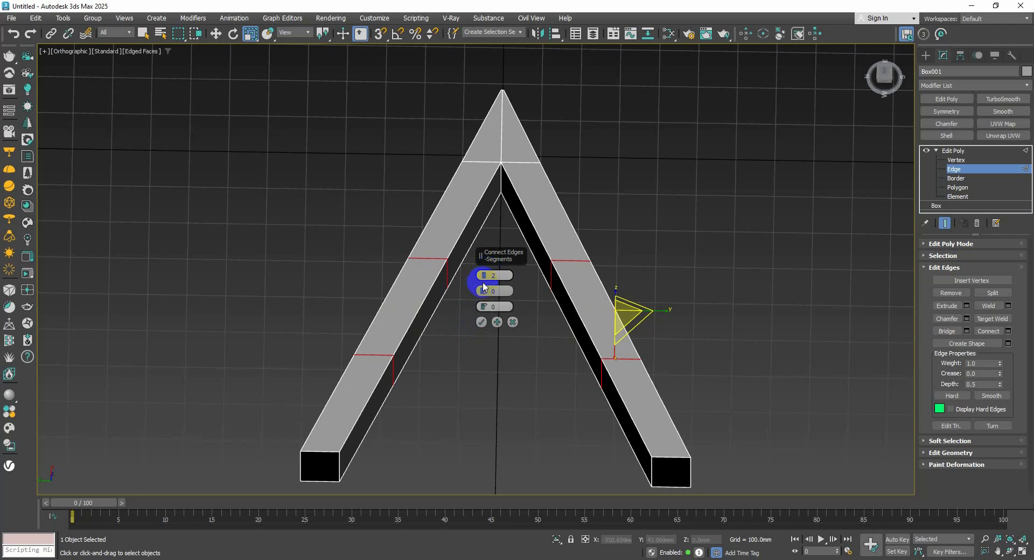
drag(482, 290, 482, 366)
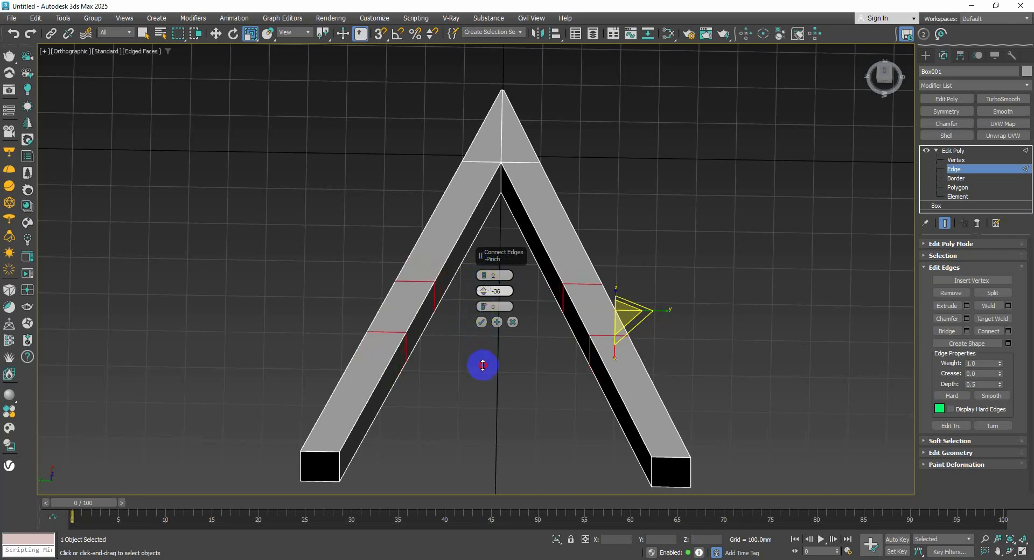
drag(483, 315, 477, 289)
click(479, 321)
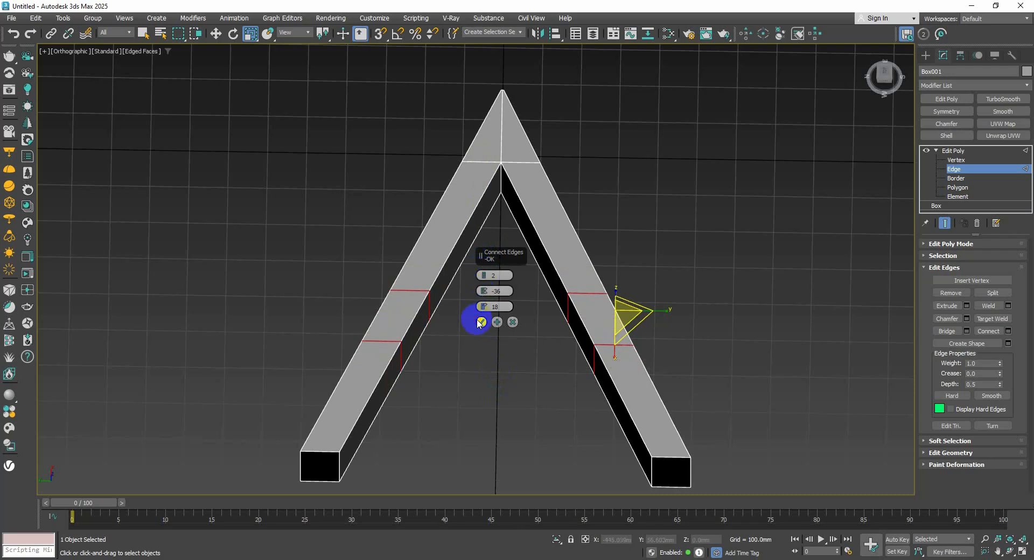
Bridge the facing inner polygons between the new edge loops of both legs to form a crossbar, and leave polygon editing.
click(952, 188)
click(563, 337)
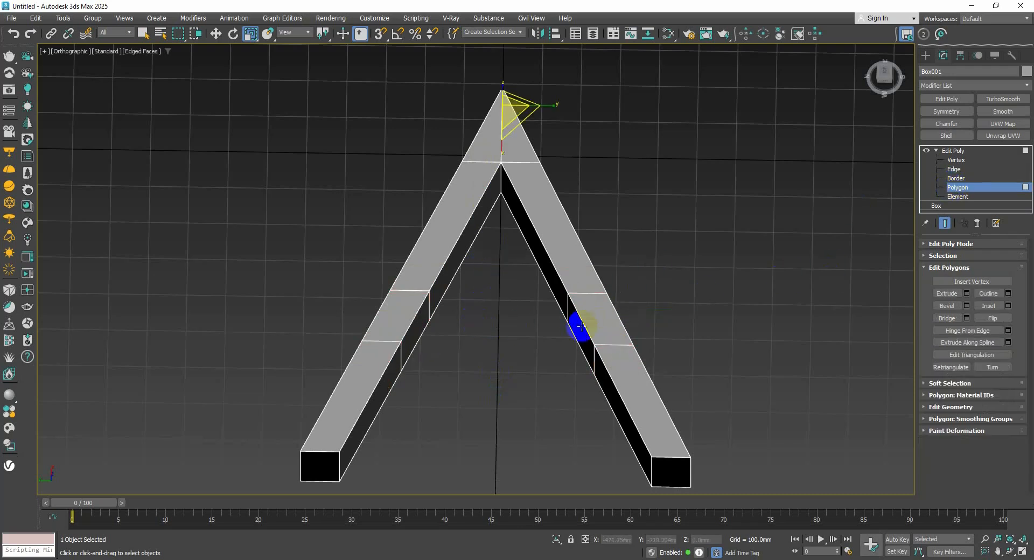
ctrl+click(414, 332)
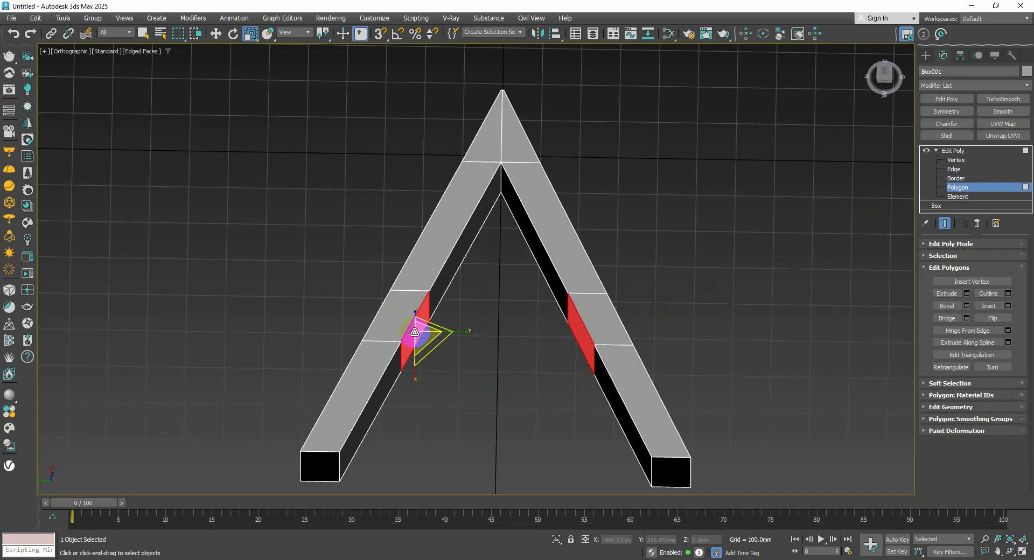
click(942, 322)
click(664, 318)
scroll(652, 322, down, 3)
middle_drag(646, 323, 449, 309)
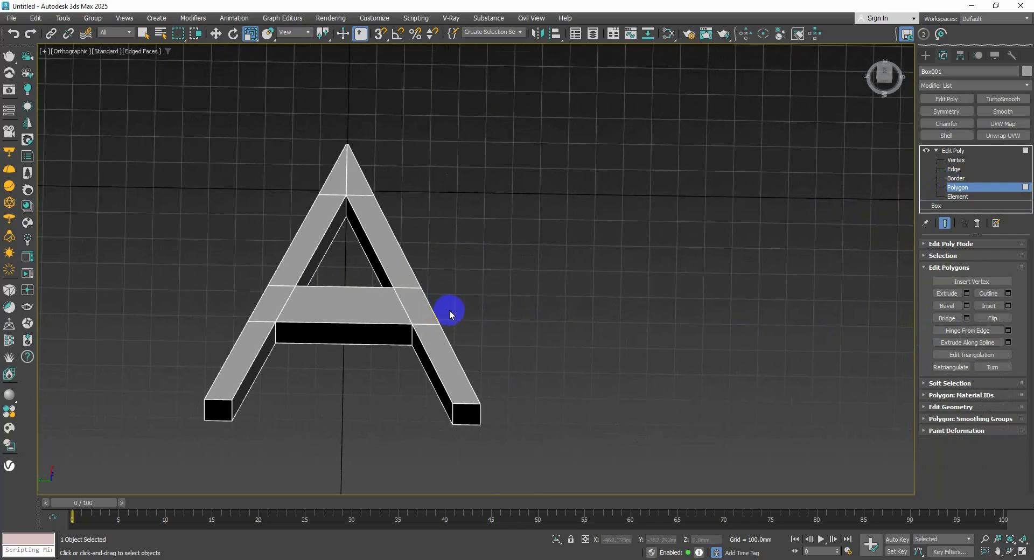
click(955, 188)
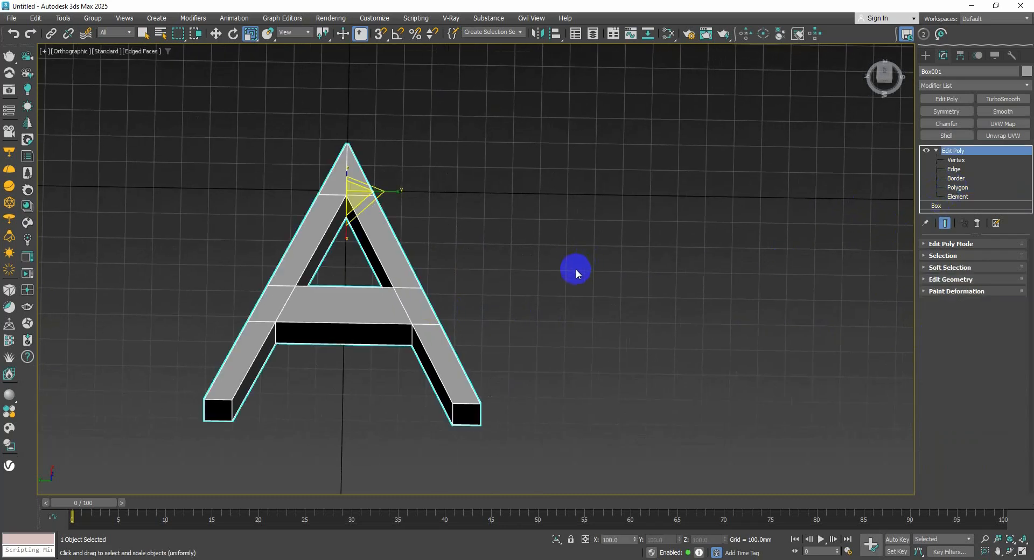
Create a tube beside the letter A with radii of about 239 mm and 165 mm and a height of about 100 mm.
alt+middle_drag(576, 270, 573, 299)
middle_drag(635, 244, 526, 222)
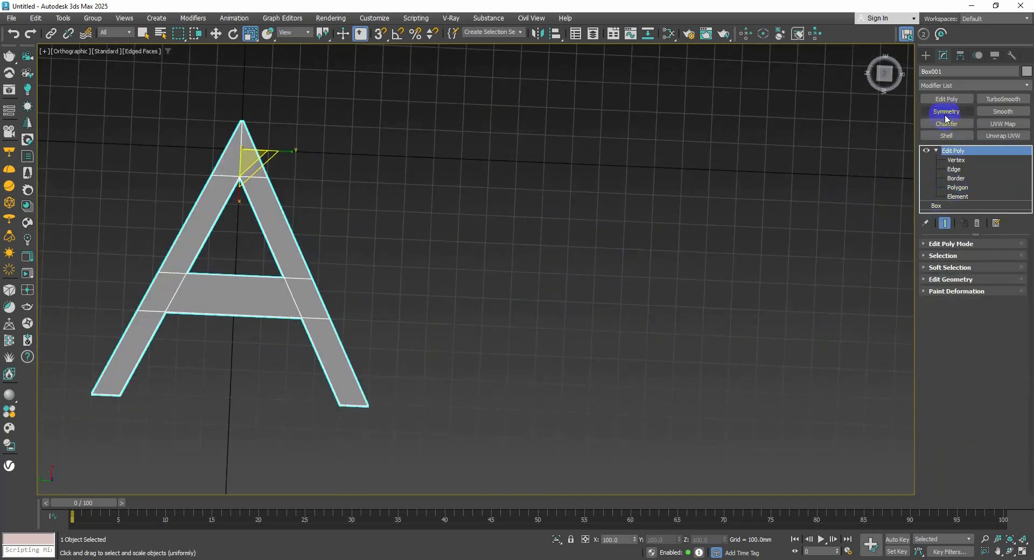
click(925, 58)
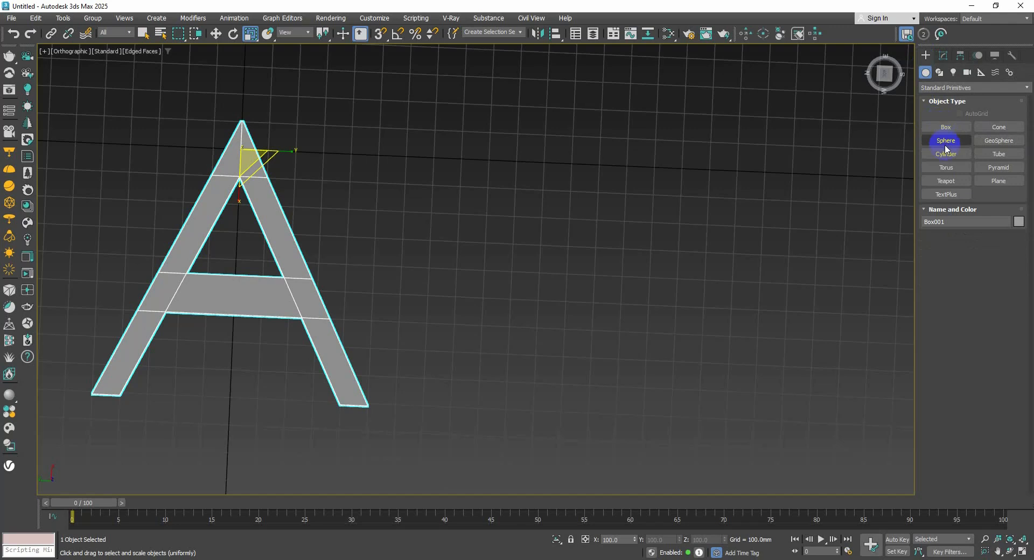
click(995, 141)
click(998, 153)
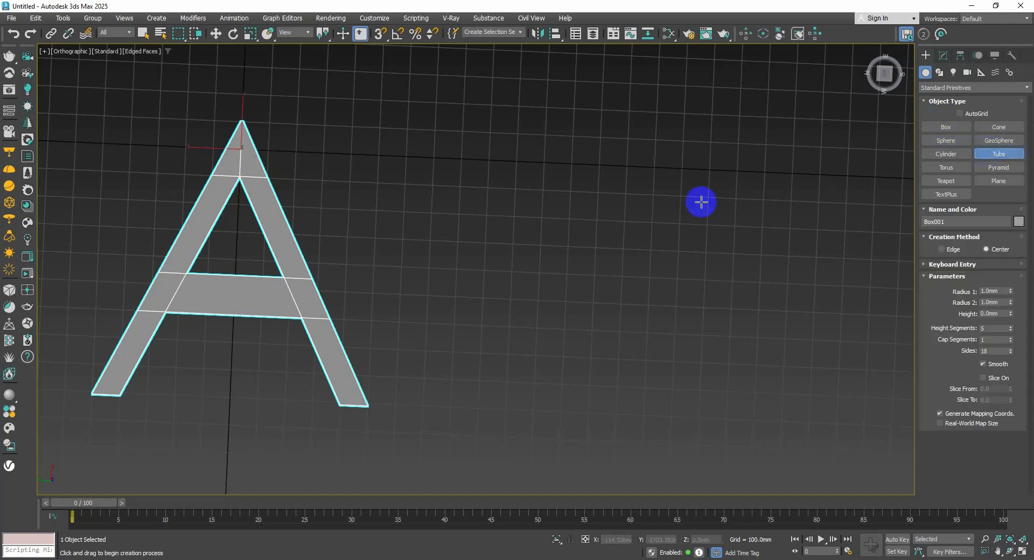
alt+middle_drag(566, 215, 786, 188)
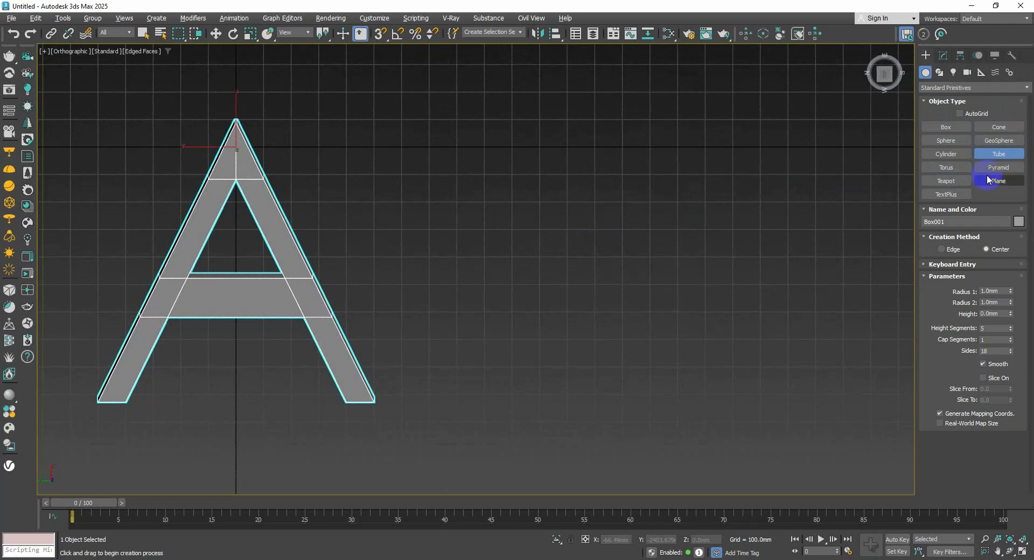
middle_drag(494, 165, 487, 166)
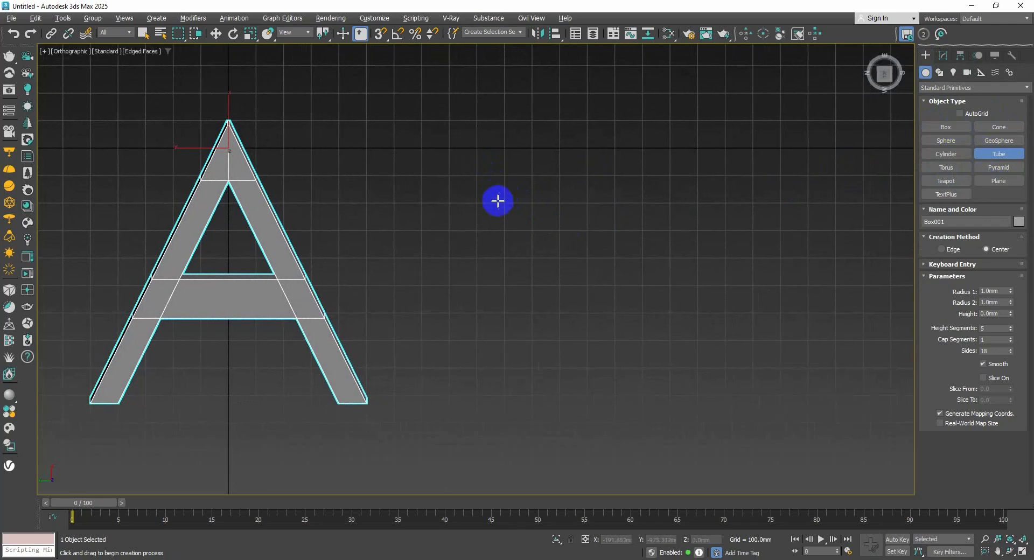
drag(504, 203, 535, 258)
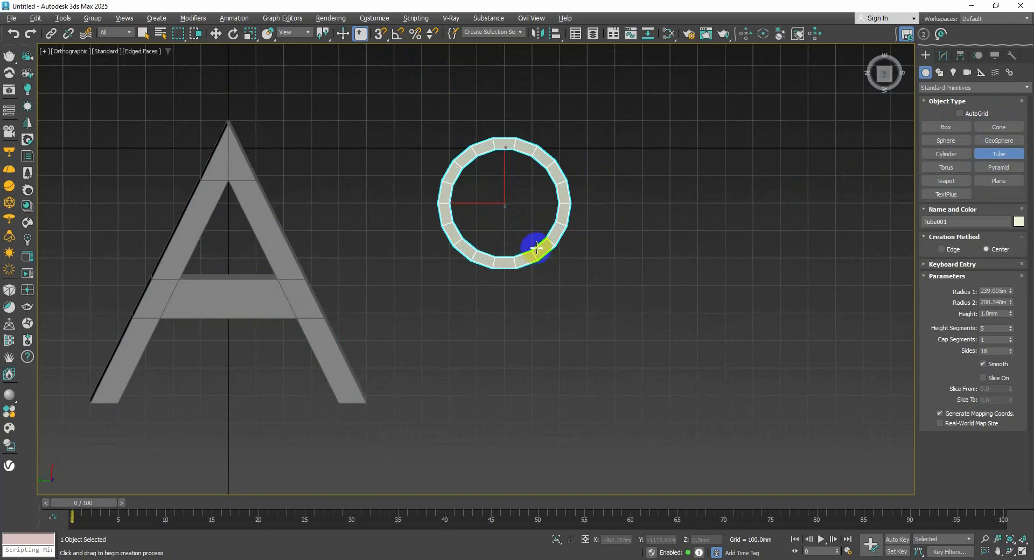
alt+middle_drag(536, 248, 538, 196)
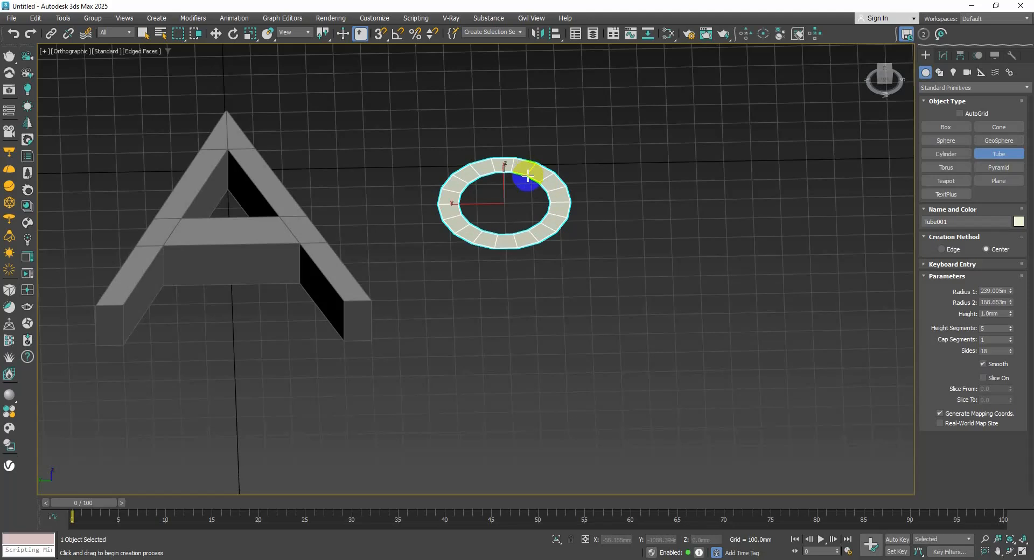
click(529, 174)
click(511, 141)
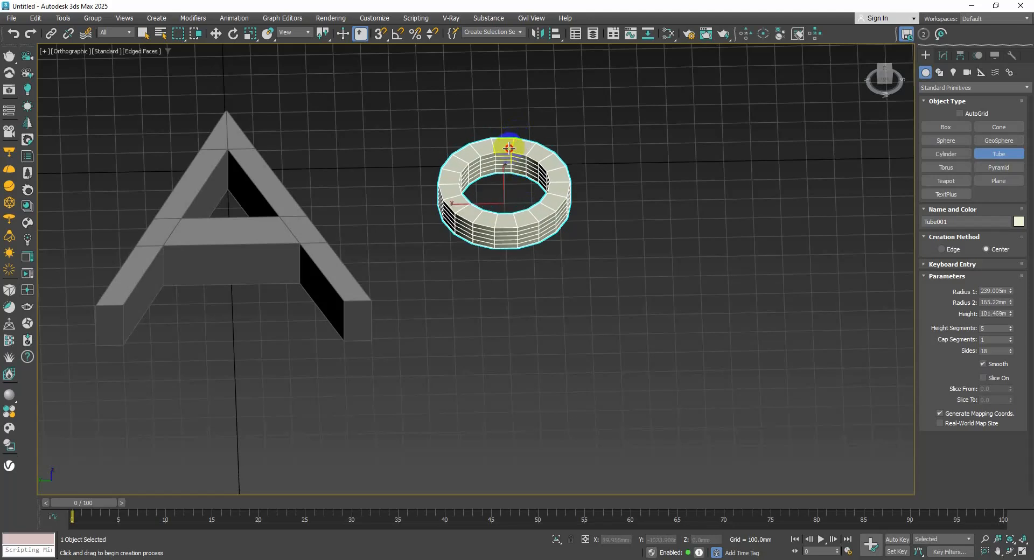
key(r)
Set the tube's number of sides to 20.
click(943, 55)
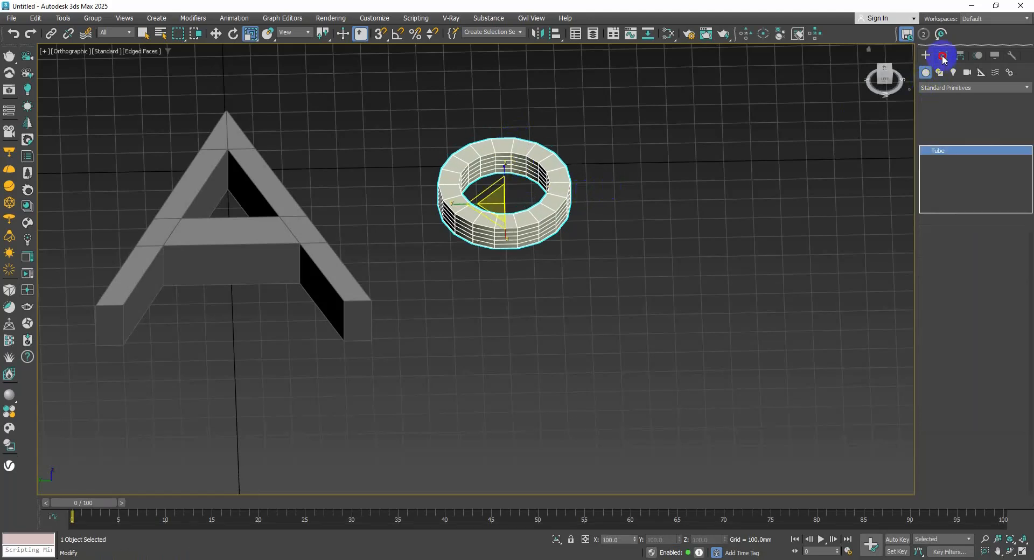
scroll(519, 186, up, 4)
scroll(496, 142, down, 3)
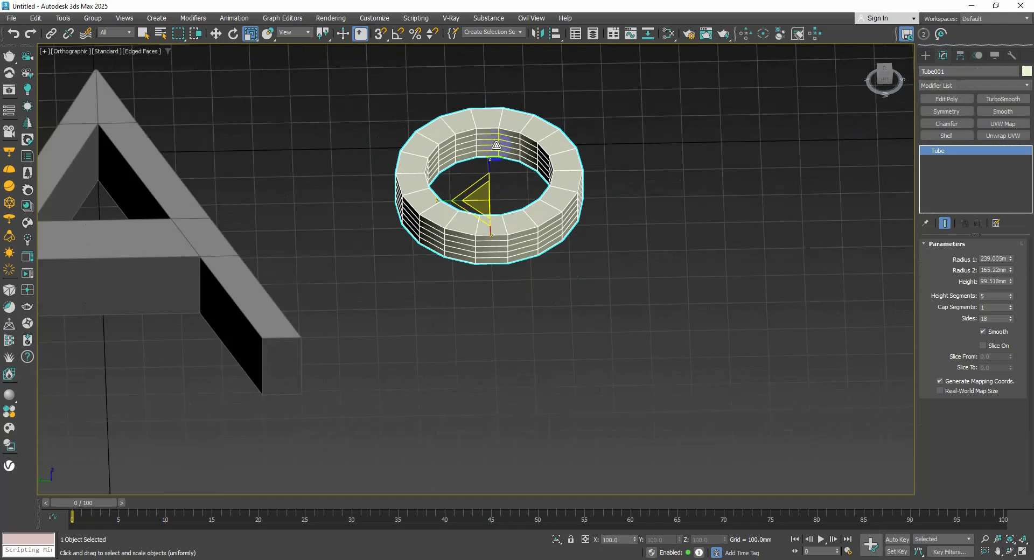
alt+middle_drag(502, 143, 499, 156)
scroll(491, 228, up, 3)
middle_drag(490, 228, 489, 259)
alt+middle_drag(491, 180, 503, 169)
scroll(492, 182, down, 1)
mouse_move(492, 213)
middle_down()
mouse_move(496, 247)
mouse_move(496, 203)
mouse_move(484, 201)
middle_up()
scroll(497, 221, up, 1)
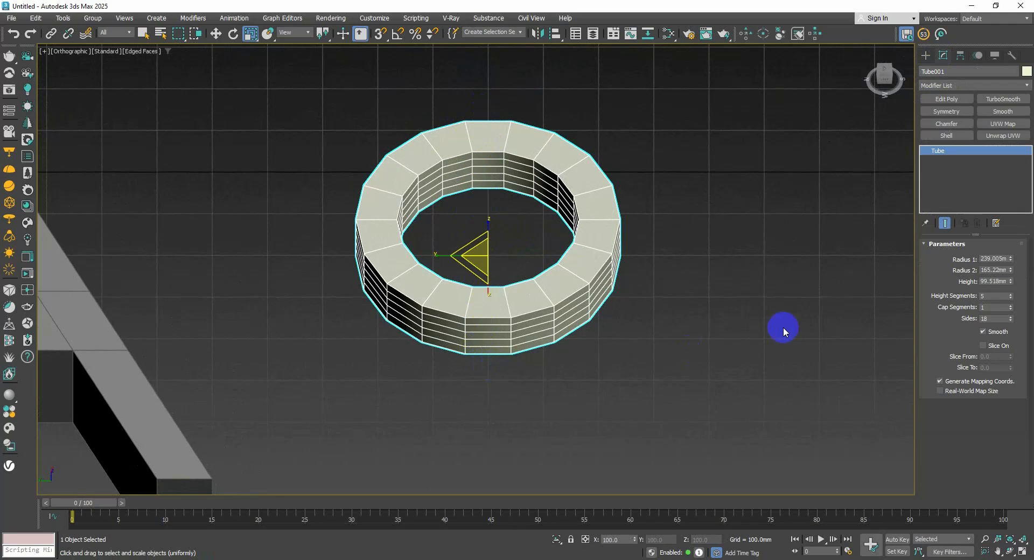
click(1010, 317)
click(1010, 317)
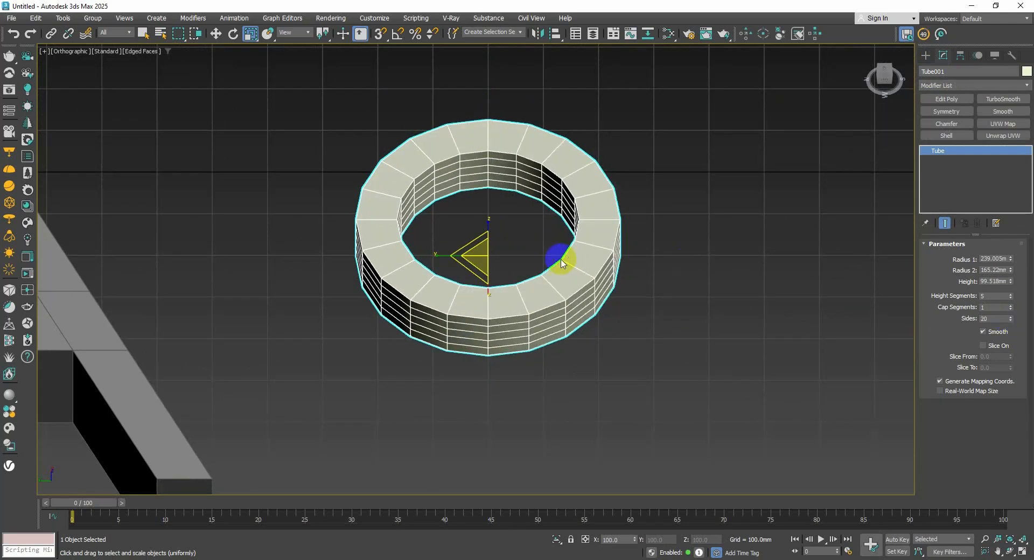
Add an Edit Poly modifier to the tube and change its object colour to grey.
alt+middle_drag(556, 252, 549, 299)
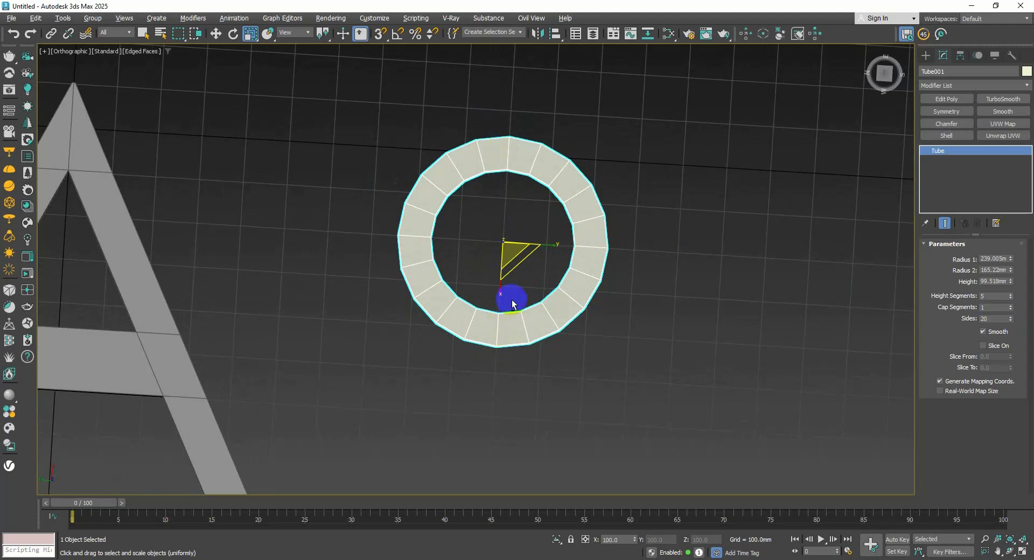
alt+middle_drag(511, 299, 516, 301)
middle_drag(517, 301, 572, 281)
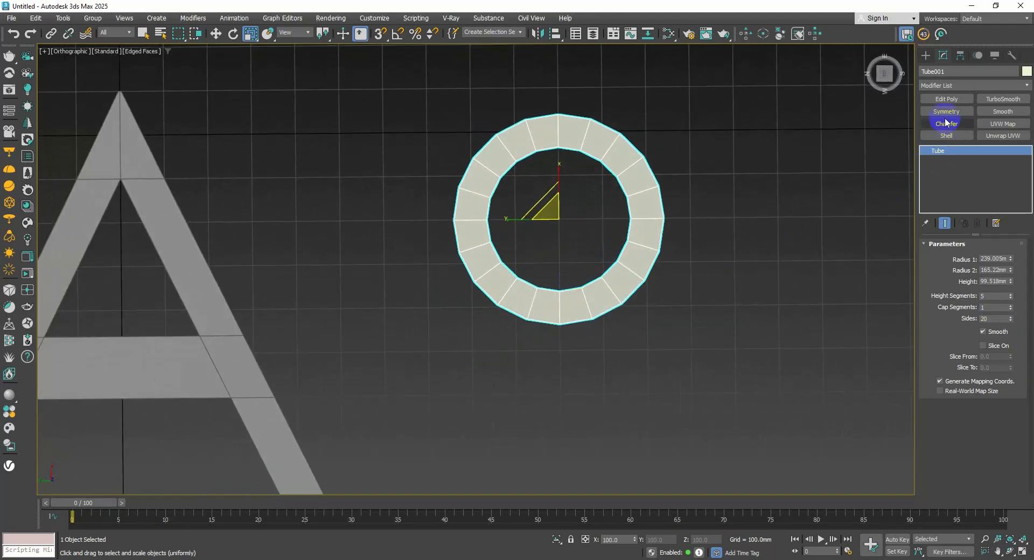
click(942, 101)
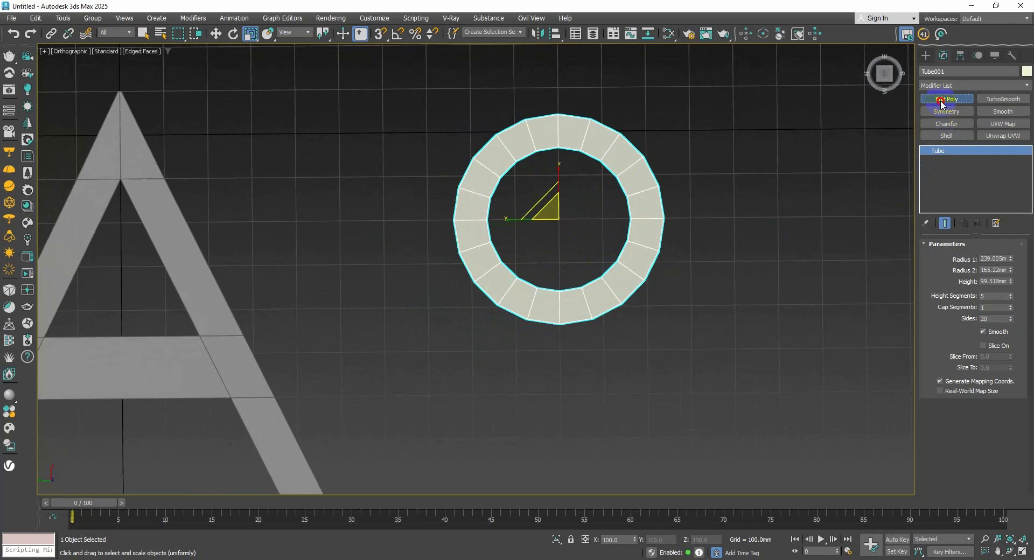
click(1026, 72)
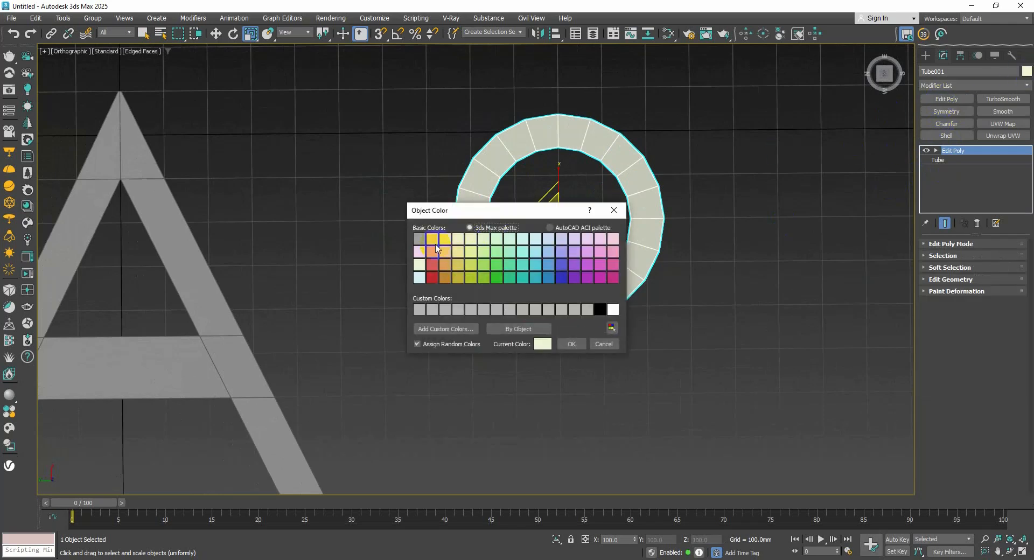
click(572, 344)
alt+middle_drag(574, 345, 583, 259)
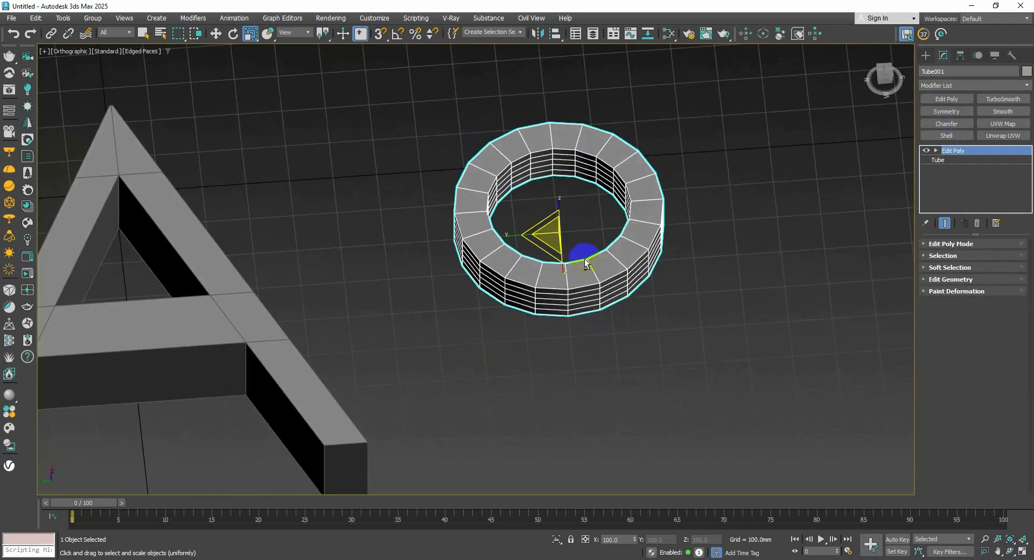
scroll(584, 258, up, 4)
Set the tube's height segments to 1 in its base parameters, below the Edit Poly modifier.
click(937, 151)
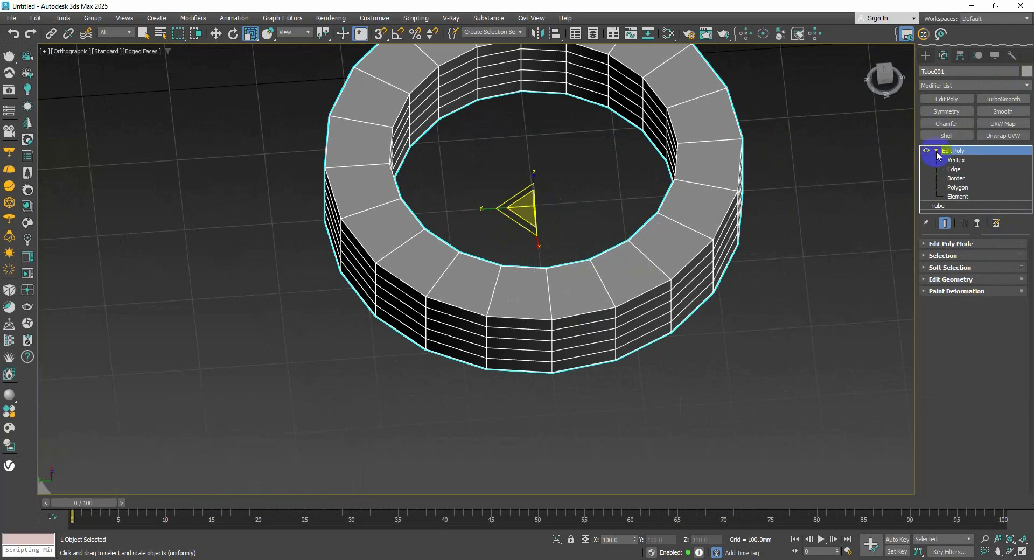
click(946, 207)
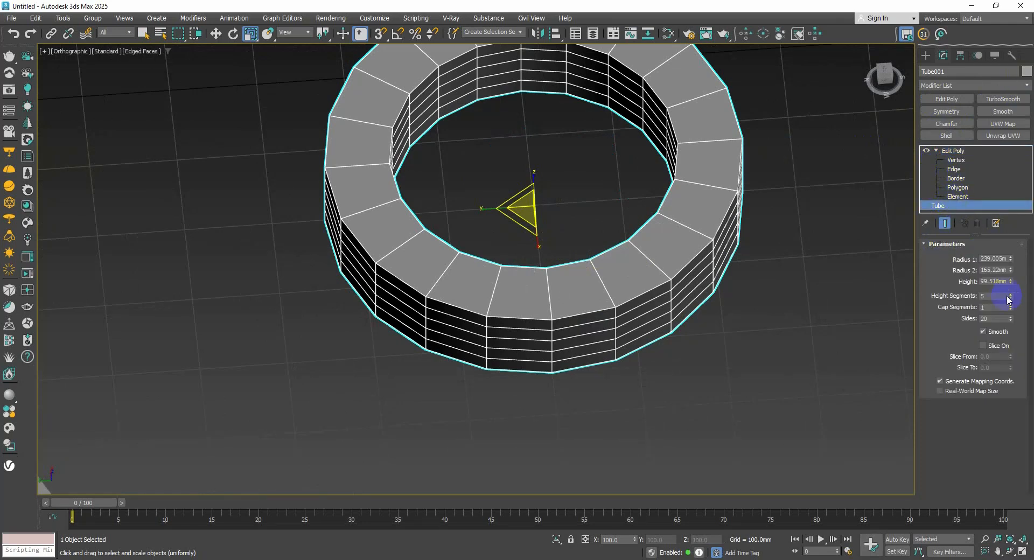
right_click(1009, 298)
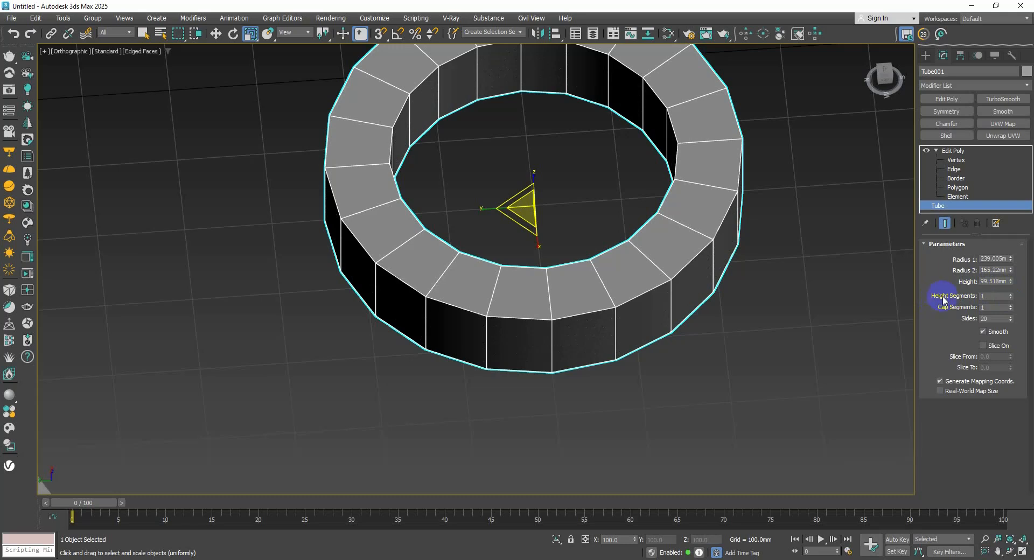
scroll(673, 269, down, 3)
alt+middle_drag(673, 269, 560, 247)
scroll(549, 285, up, 2)
alt+middle_drag(574, 283, 824, 260)
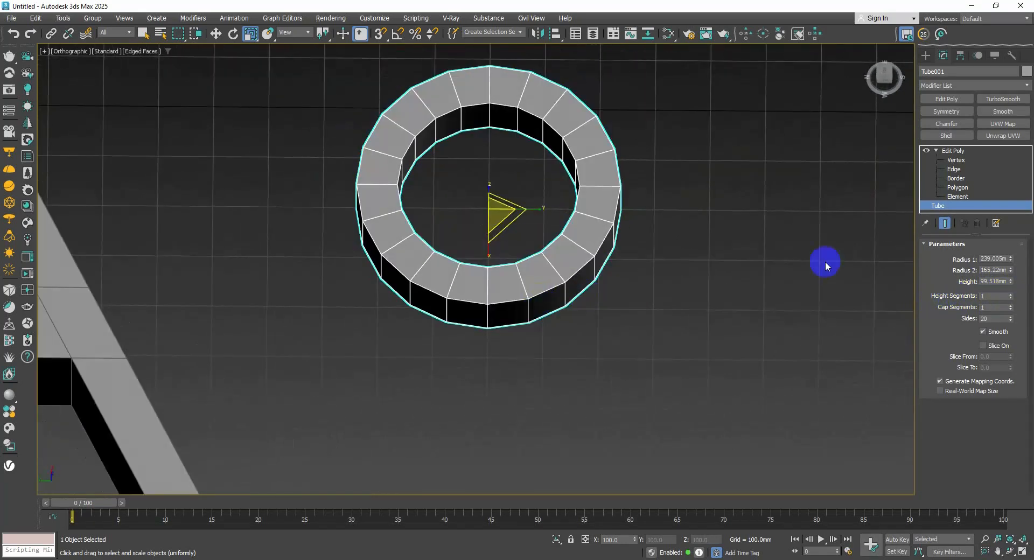
Delete all polygons in the half of the tube that faces the letter A.
click(954, 188)
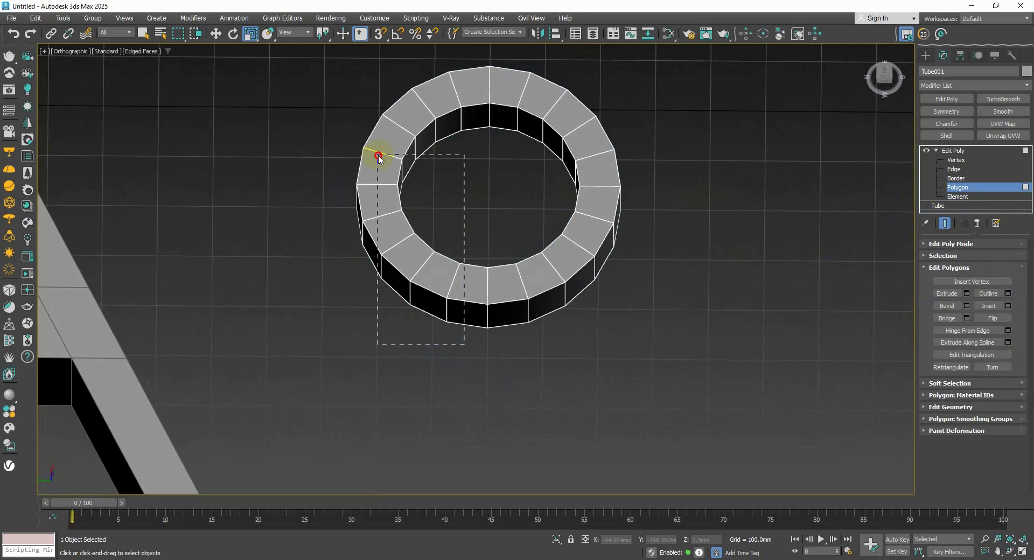
drag(378, 156, 315, 56)
key(Delete)
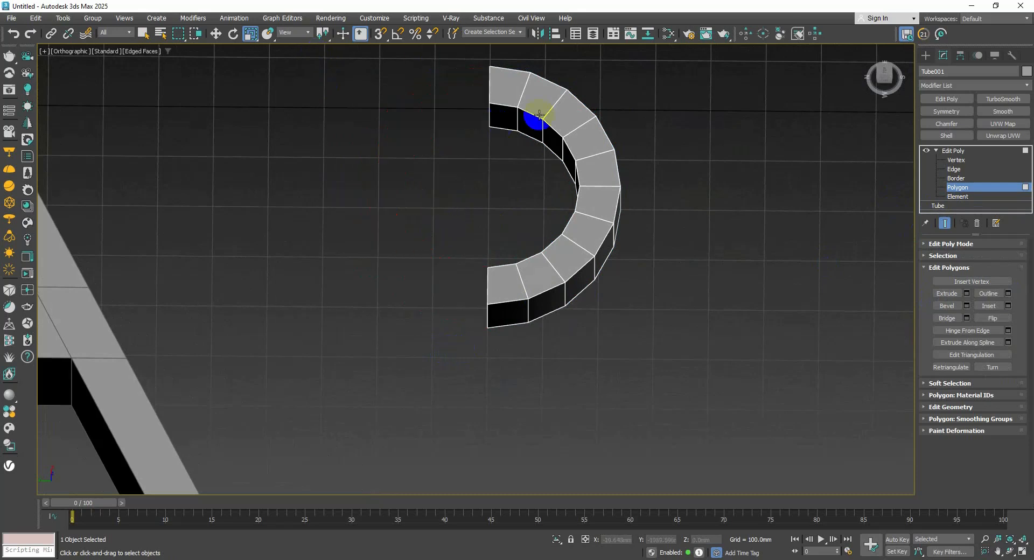
Select both open borders of the half ring and extend them towards the letter A as two straight segments each.
click(955, 178)
middle_drag(566, 231, 592, 253)
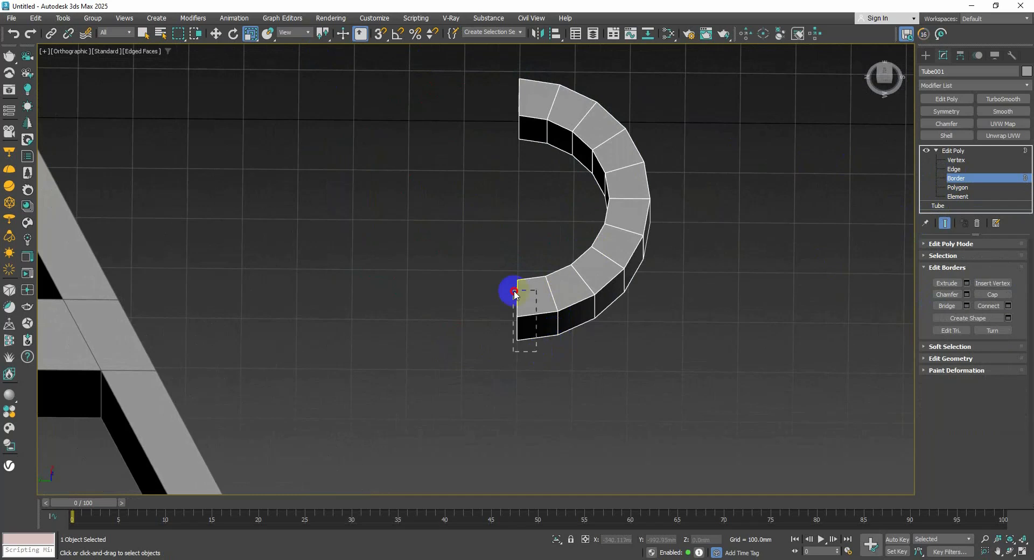
drag(514, 293, 456, 67)
alt+middle_drag(565, 403, 738, 359)
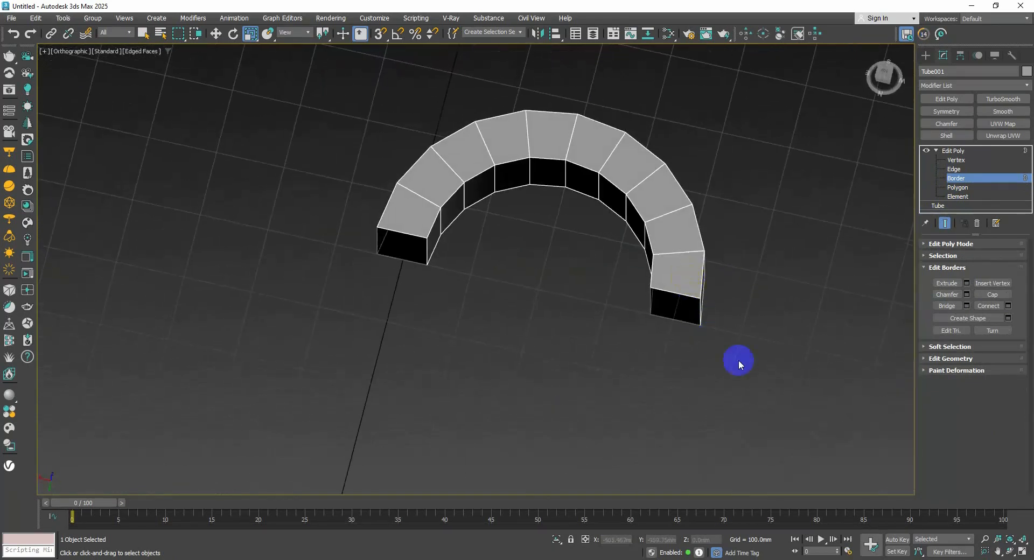
drag(739, 364, 307, 210)
alt+middle_drag(528, 249, 476, 219)
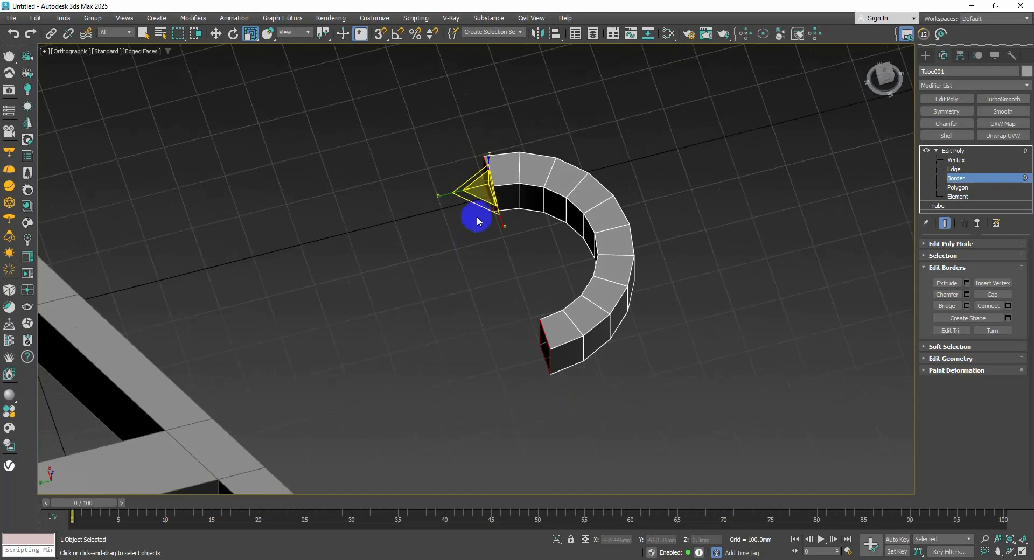
drag(609, 408, 381, 83)
click(216, 33)
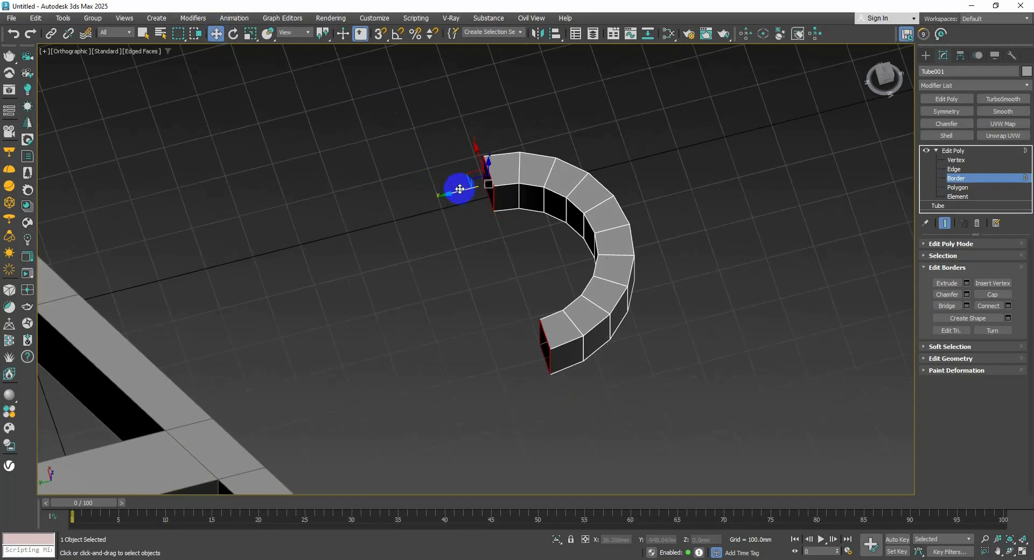
shift+drag(459, 189, 362, 212)
middle_drag(415, 242, 417, 210)
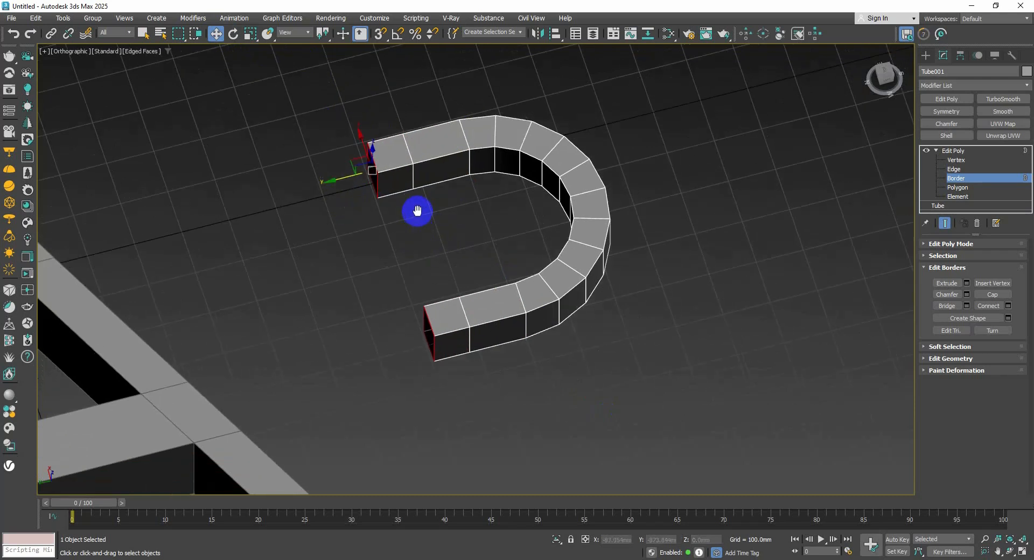
Cap the open borders at the ends of both straight arms.
alt+middle_drag(505, 222, 547, 224)
alt+middle_drag(577, 292, 575, 271)
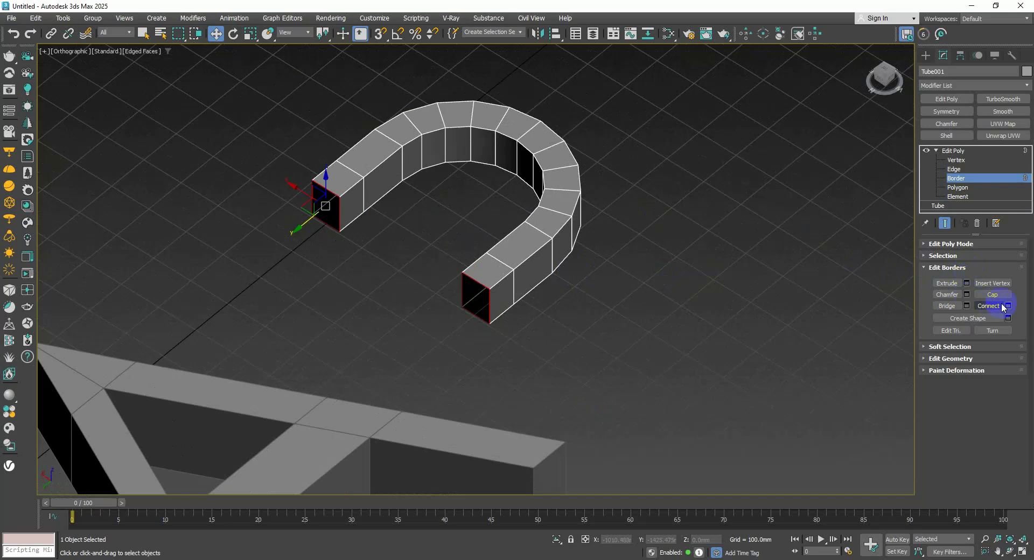
middle_drag(641, 280, 671, 306)
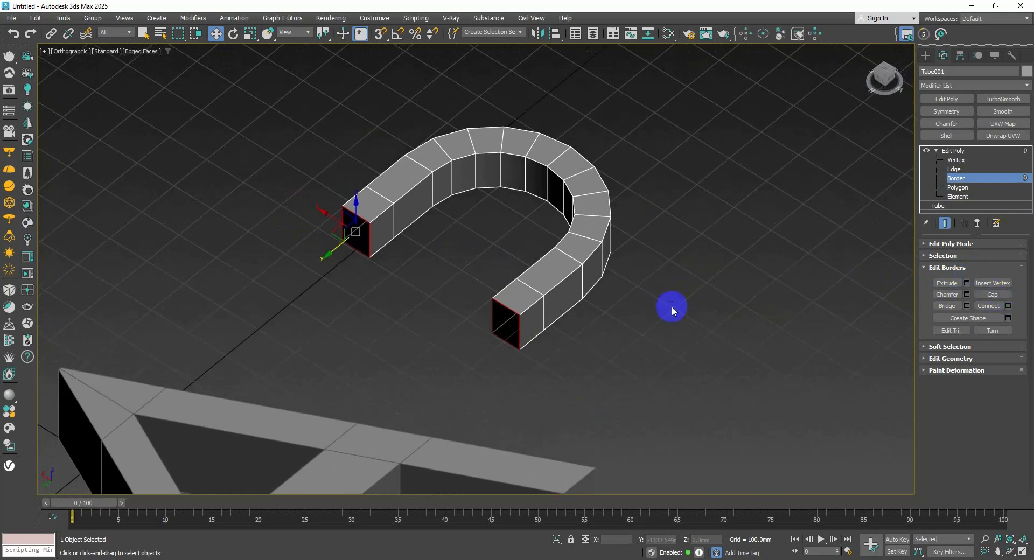
click(986, 299)
alt+middle_drag(745, 293, 595, 330)
scroll(550, 268, up, 3)
alt+middle_drag(551, 267, 463, 328)
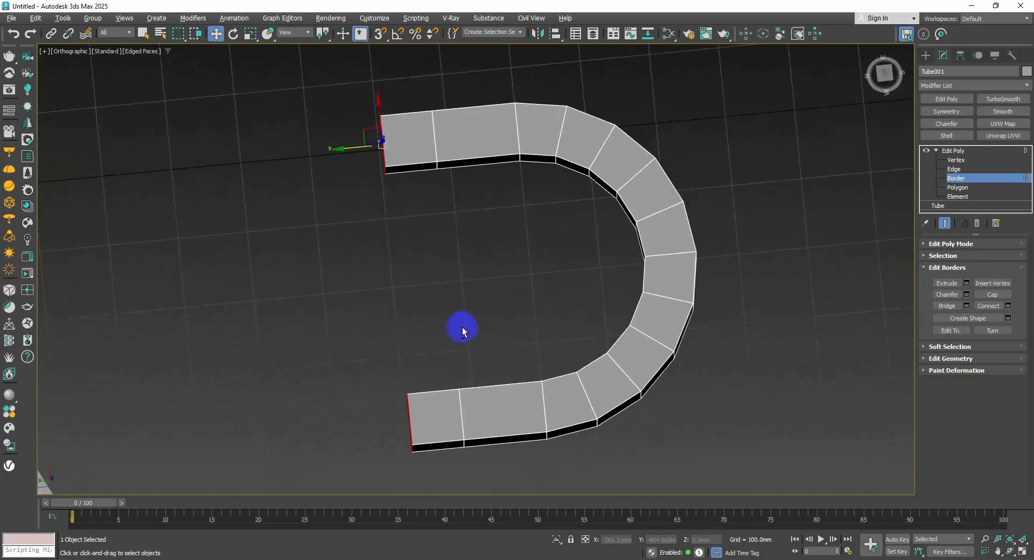
Bridge the facing inner polygons at the ends of both arms to close the letter D, and leave polygon editing.
click(940, 187)
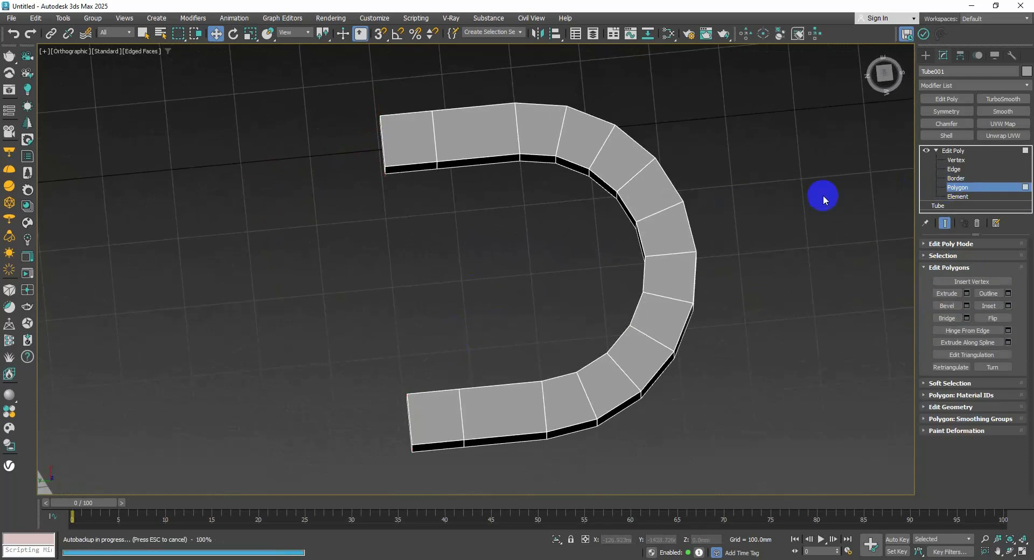
click(410, 171)
alt+middle_drag(409, 171, 862, 202)
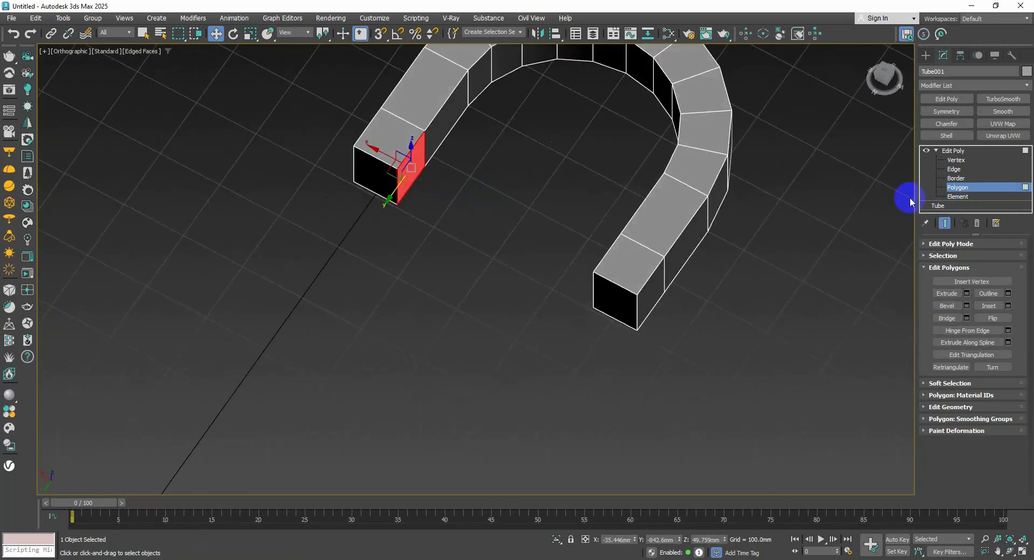
middle_drag(539, 252, 525, 342)
scroll(390, 247, up, 3)
alt+middle_drag(392, 249, 468, 265)
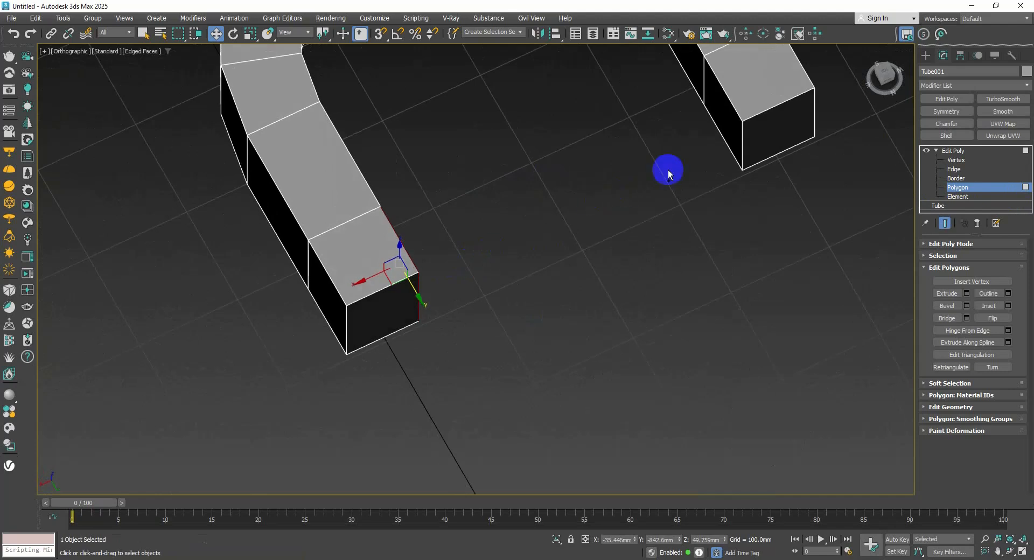
alt+middle_drag(722, 127, 849, 273)
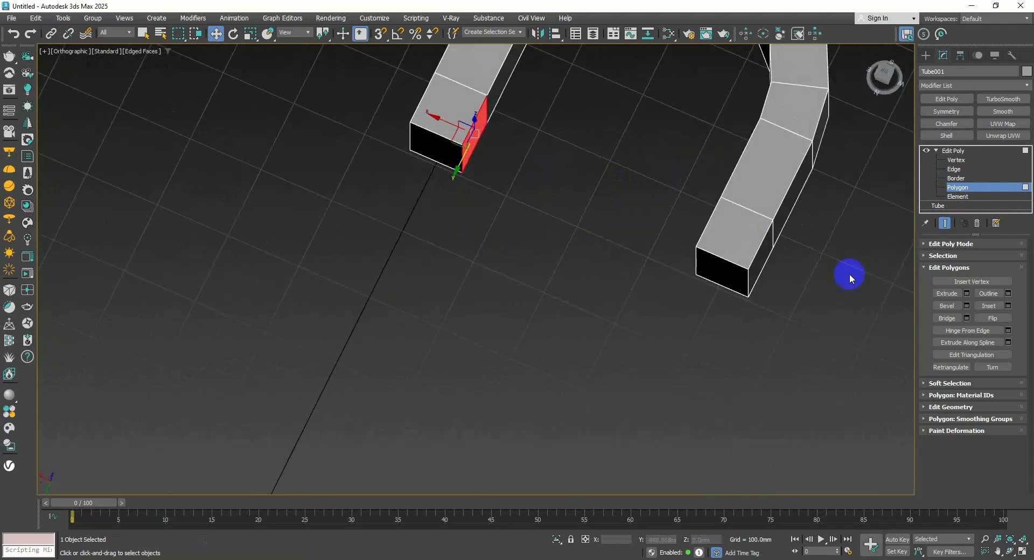
click(955, 317)
scroll(655, 279, down, 4)
middle_drag(704, 258, 591, 298)
middle_drag(591, 299, 491, 279)
scroll(565, 275, down, 4)
scroll(555, 289, up, 2)
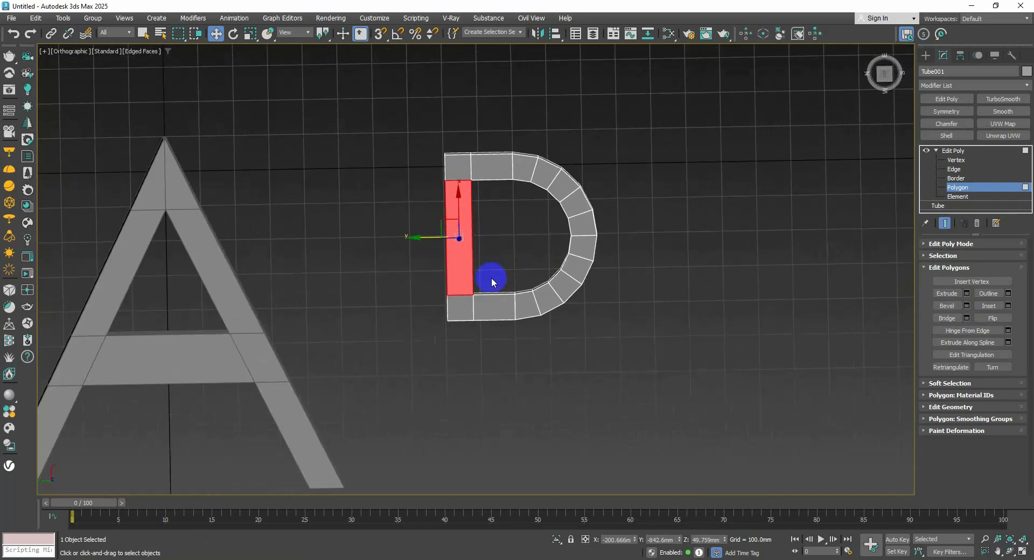
click(645, 249)
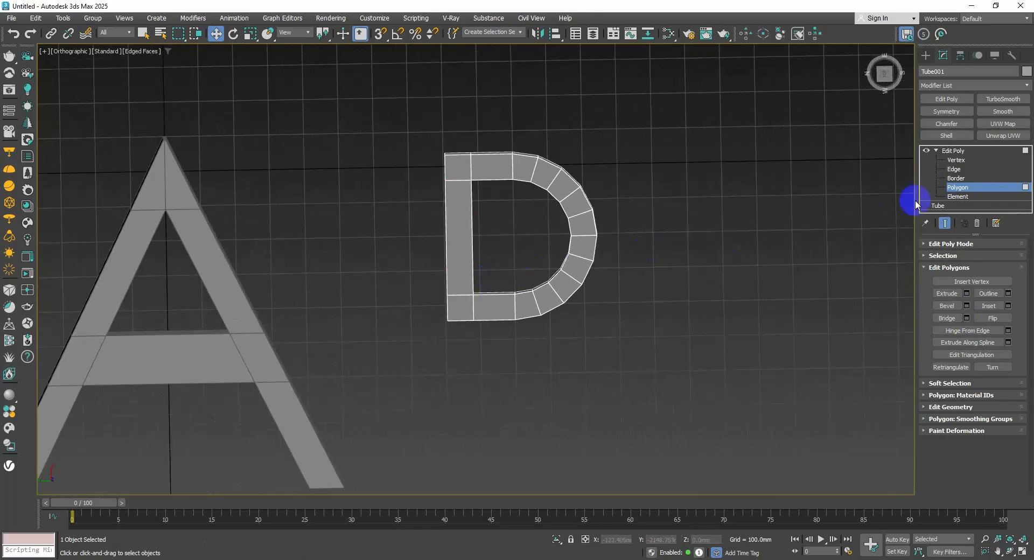
click(951, 188)
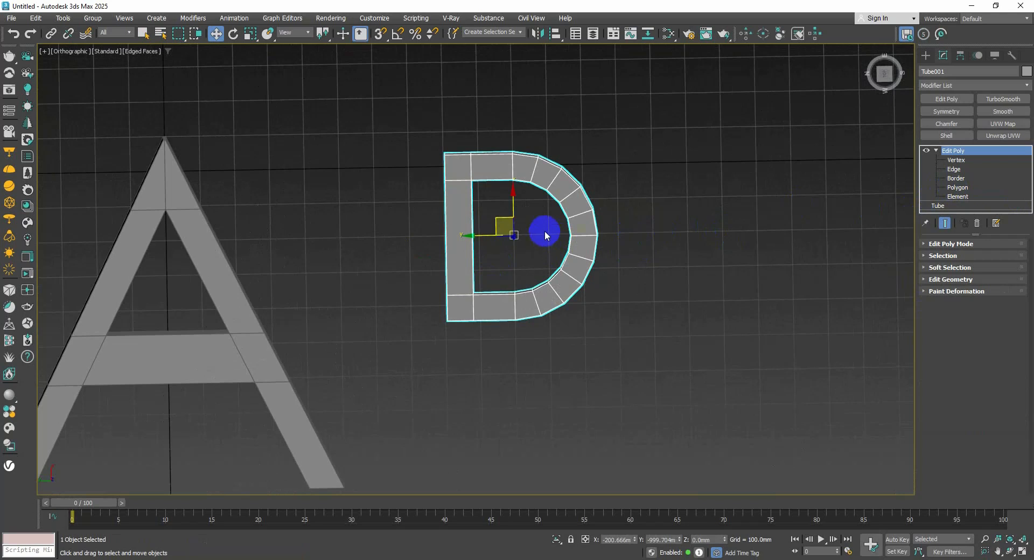
Turn on 3D snapping and move the D so its upper outer corner snaps to the grid point at X 100 mm, Y -800 mm.
click(381, 35)
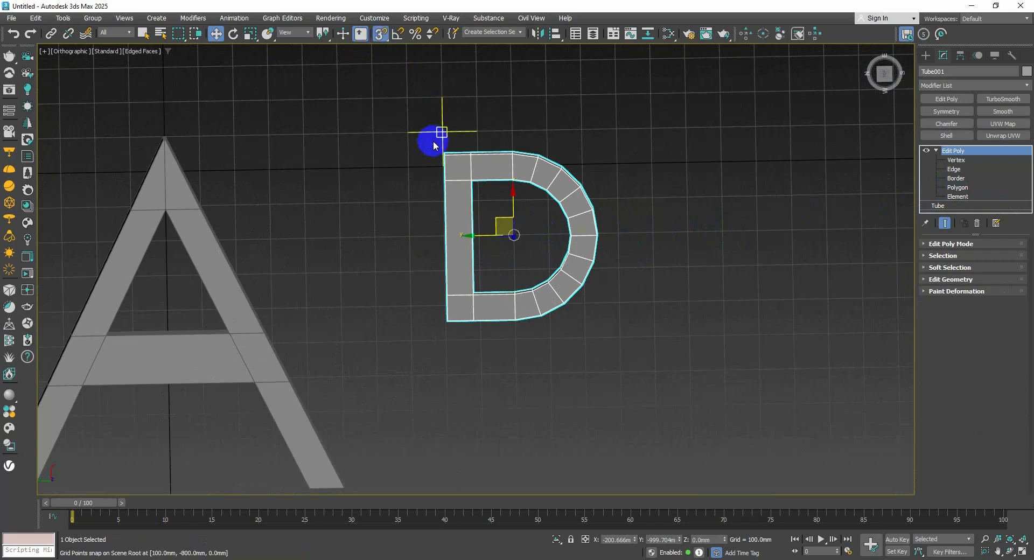
click(445, 152)
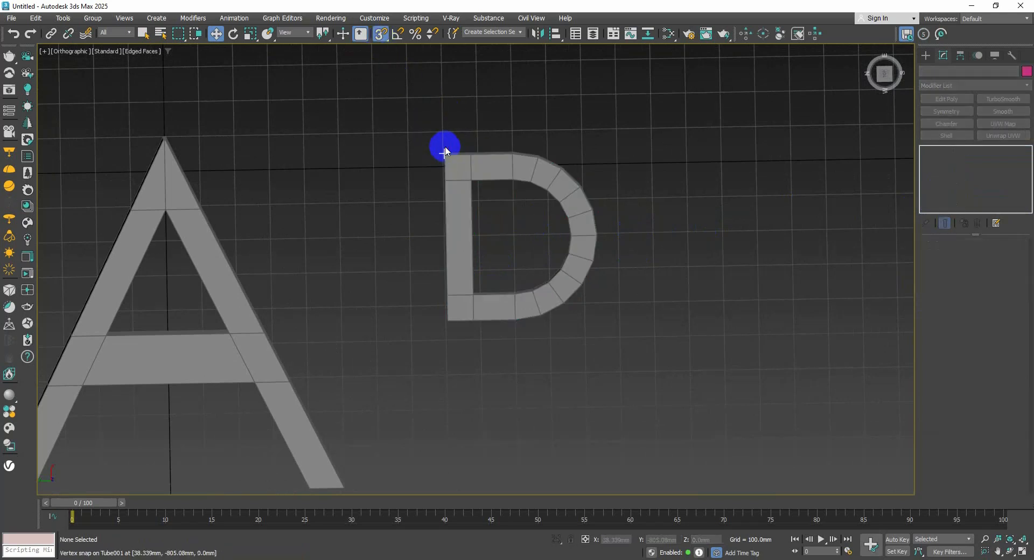
click(450, 151)
scroll(468, 168, down, 2)
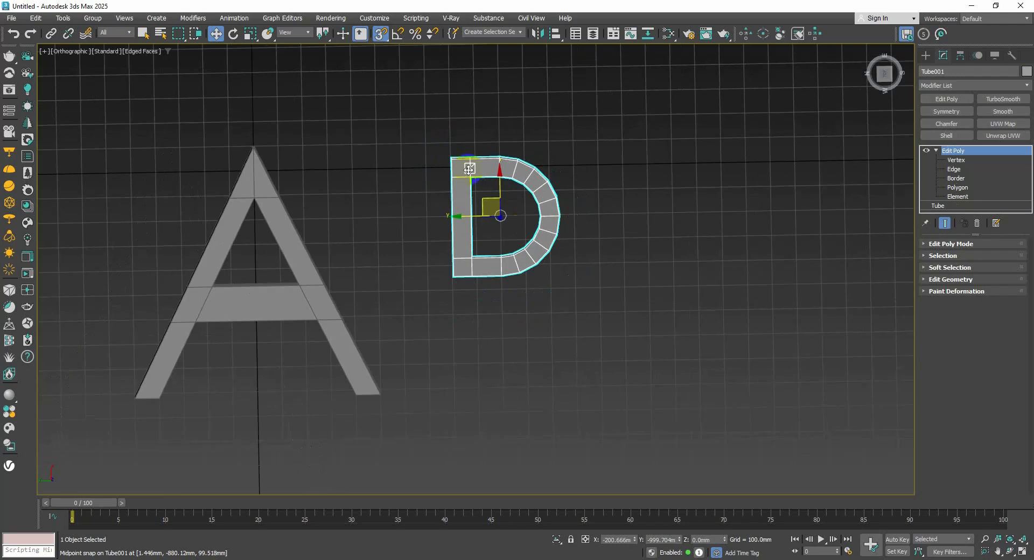
scroll(453, 165, up, 2)
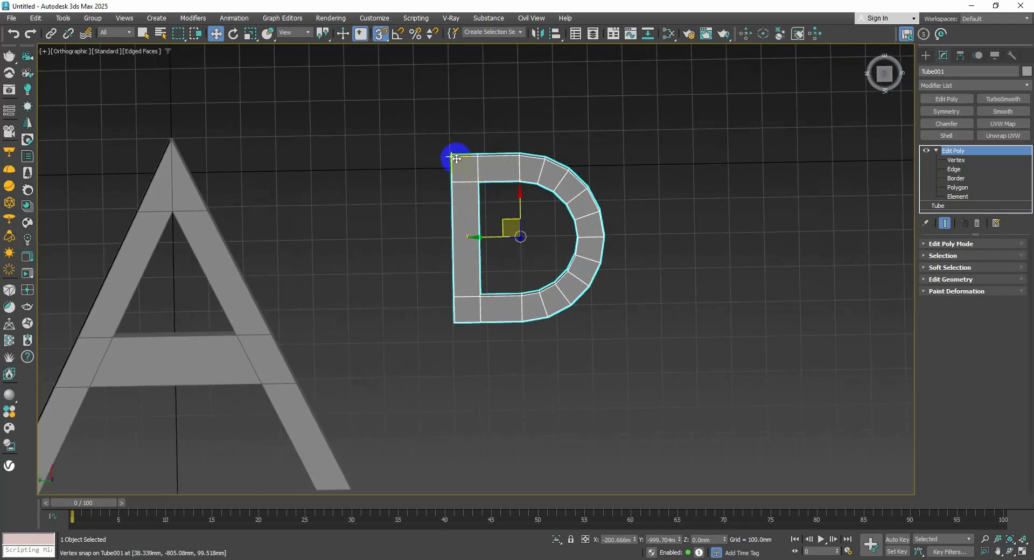
drag(455, 159, 450, 138)
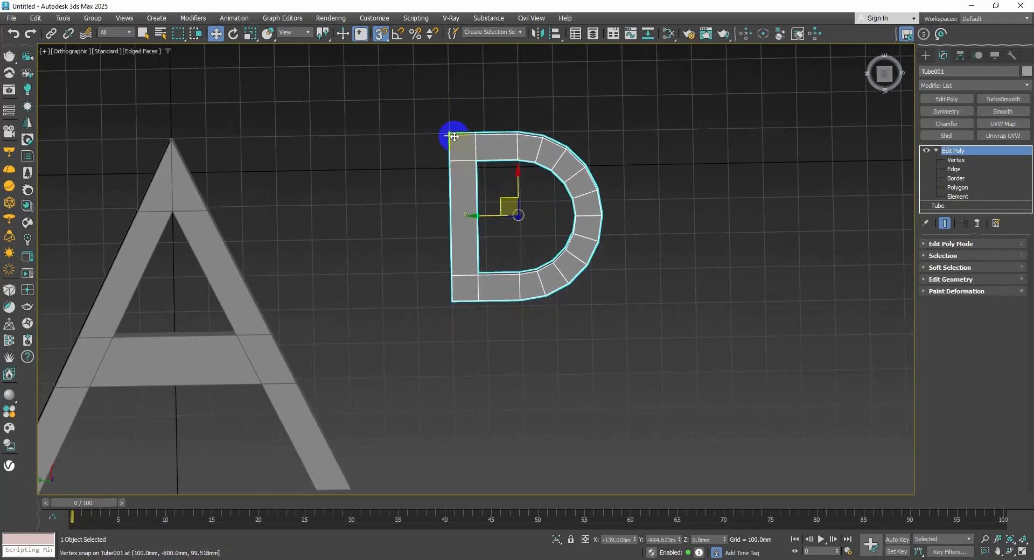
scroll(452, 138, down, 2)
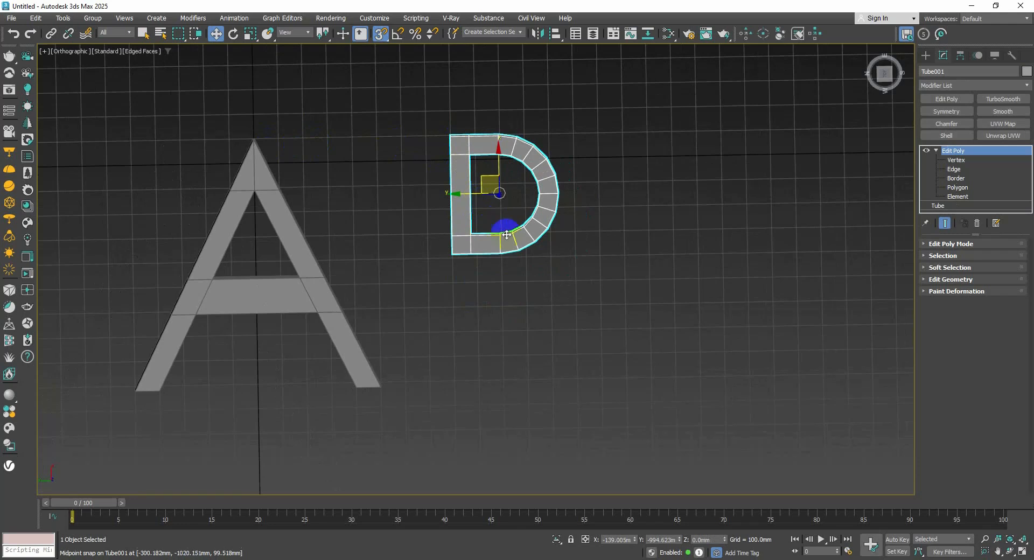
Clone the letter D along the X axis, placing the copy at X -900 mm.
alt+middle_drag(506, 234, 483, 223)
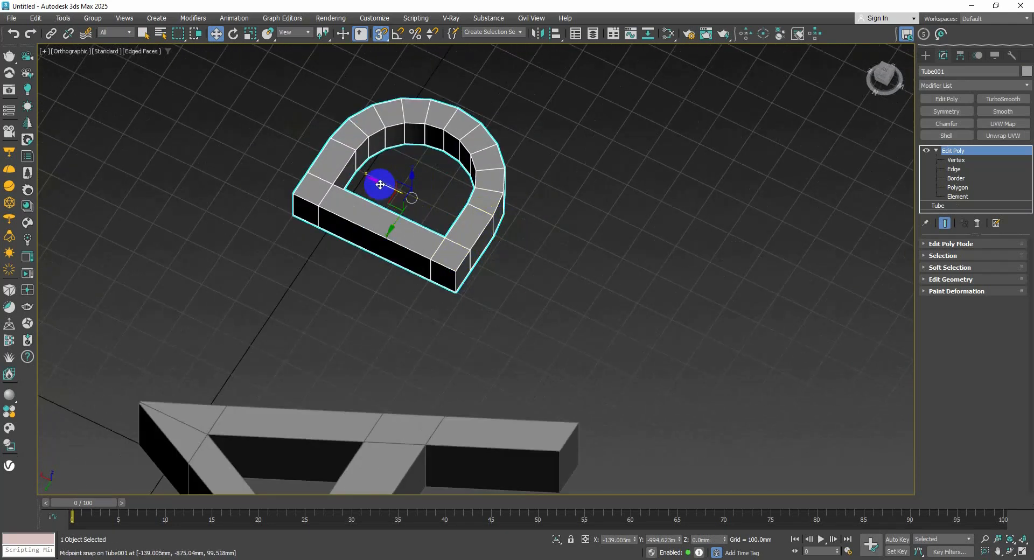
mouse_move(381, 185)
shift+mouse_down()
mouse_move(680, 293)
mouse_move(641, 307)
shift+mouse_up()
click(518, 331)
alt+middle_drag(619, 312, 786, 221)
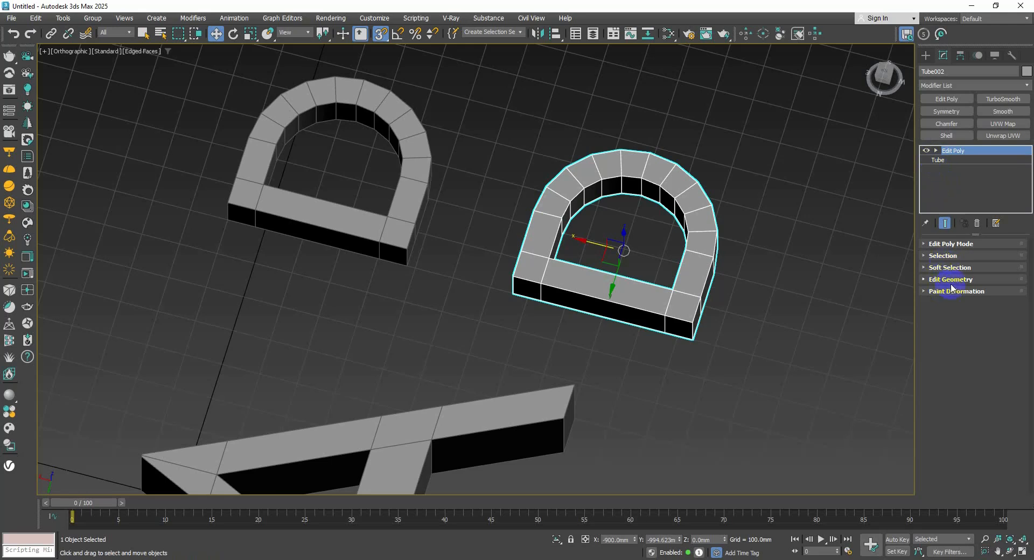
Attach the original D to the copied D as one Edit Poly object, and leave vertex editing.
click(936, 151)
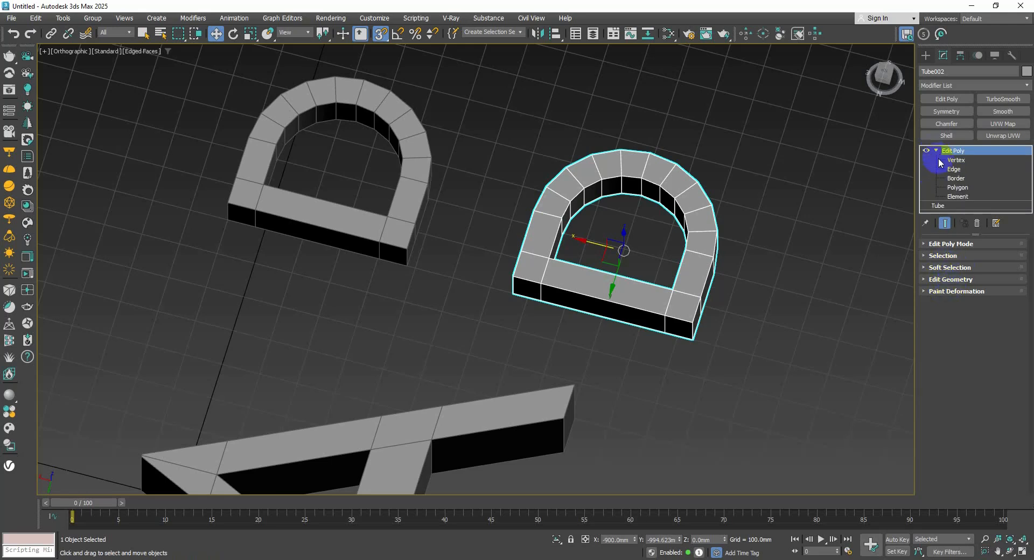
click(949, 160)
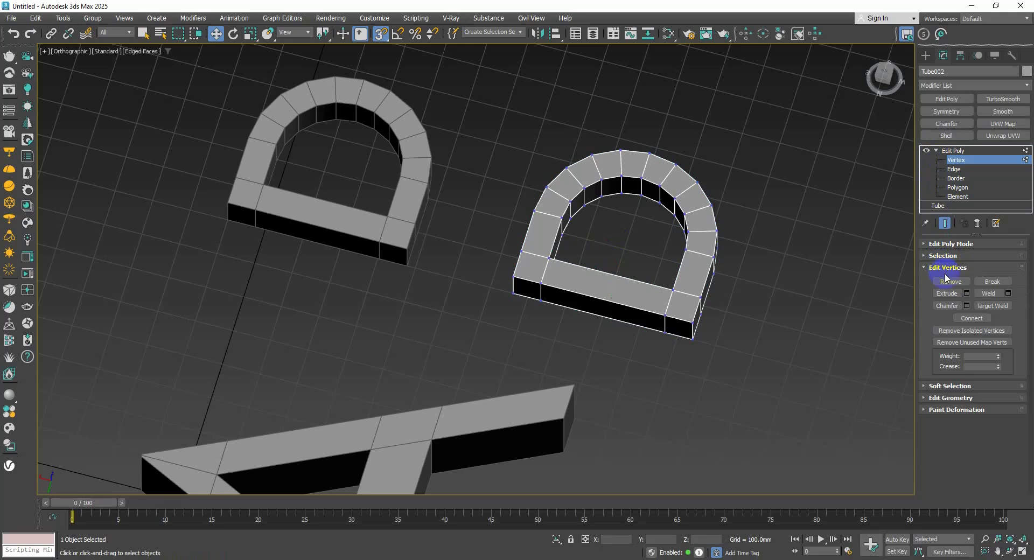
click(941, 399)
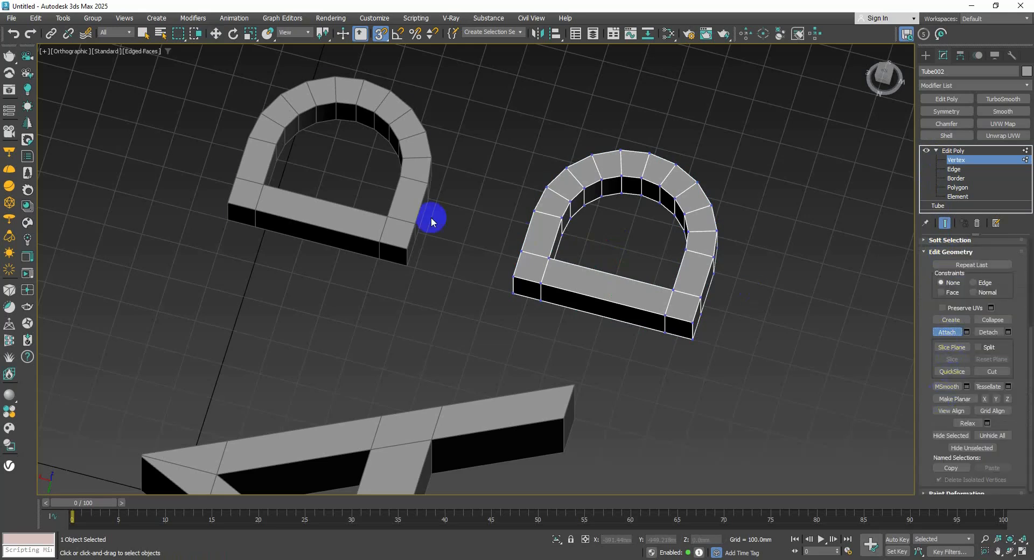
click(412, 205)
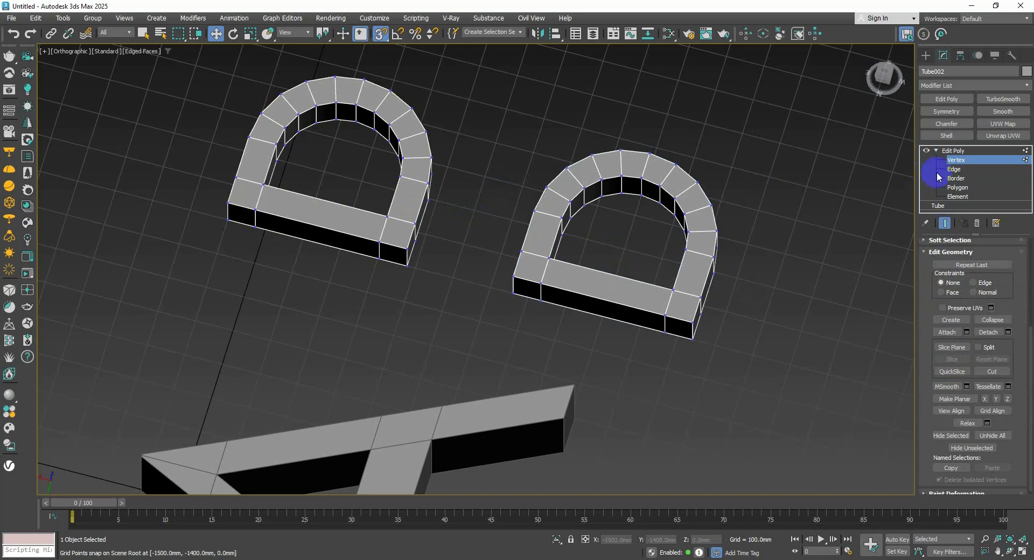
click(956, 161)
alt+middle_drag(634, 214, 564, 248)
scroll(496, 244, up, 3)
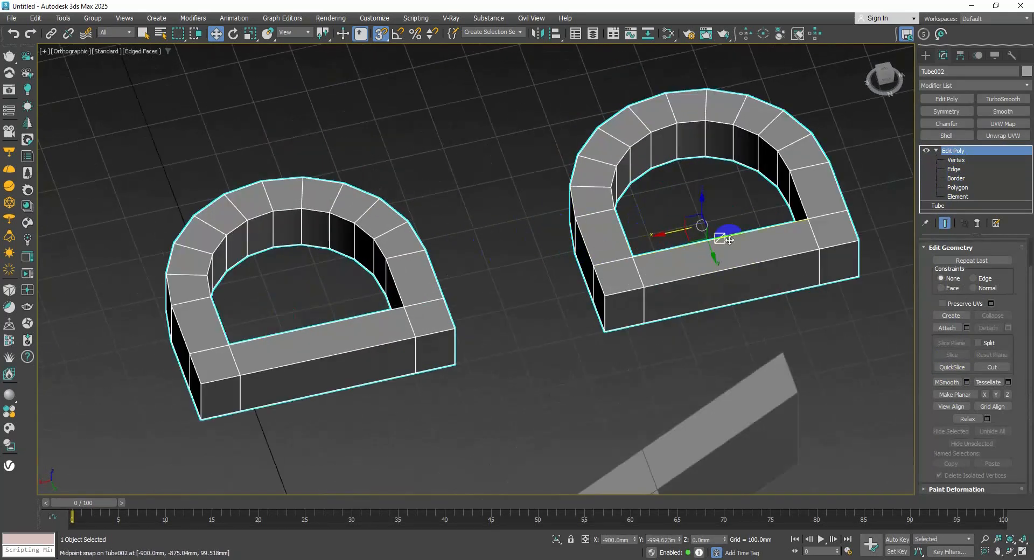
scroll(778, 213, down, 2)
alt+middle_drag(770, 215, 706, 235)
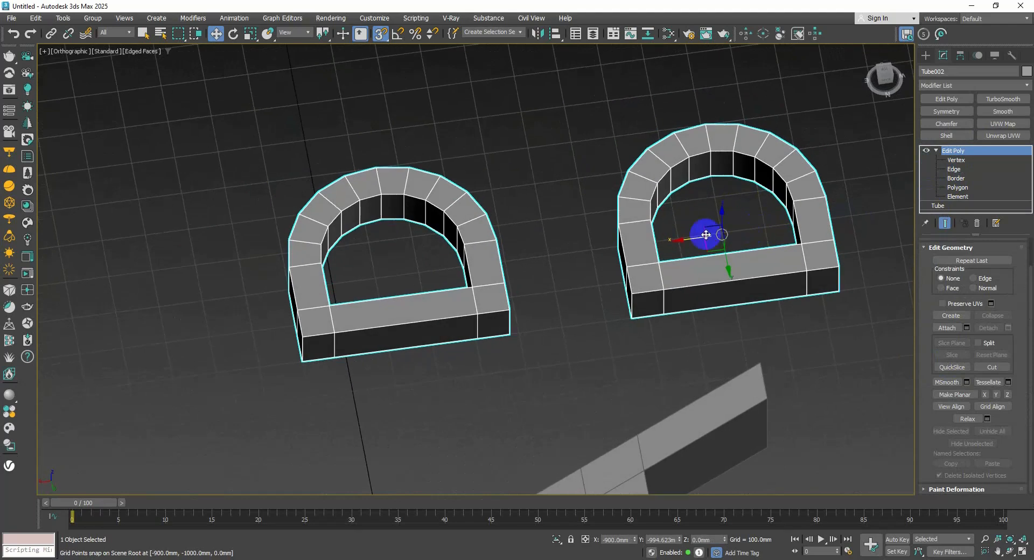
Turn off snapping, select the copied D as an element and move it along X to about -644 mm, close to the original D.
click(380, 34)
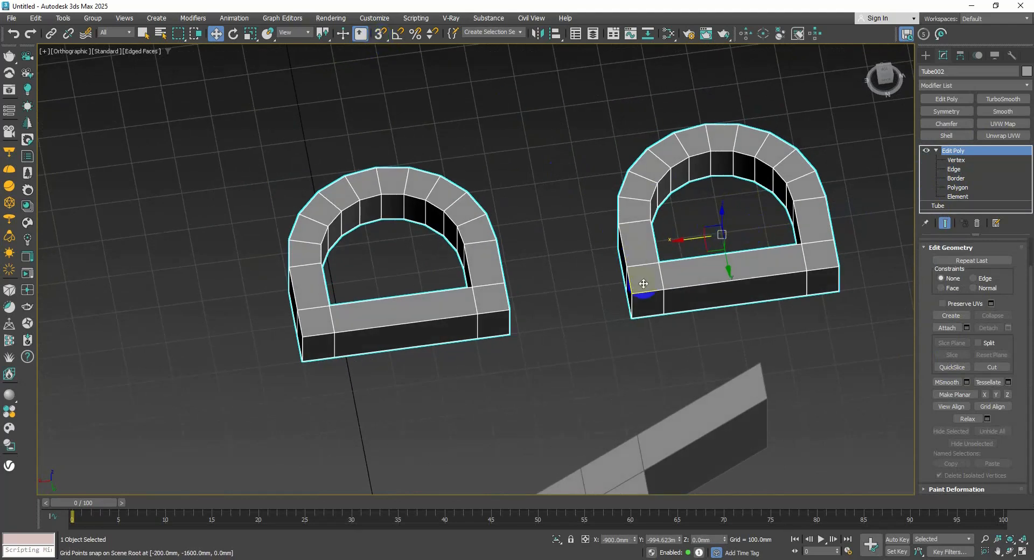
click(958, 189)
alt+middle_drag(609, 299, 674, 297)
scroll(666, 285, up, 1)
click(656, 249)
alt+middle_drag(619, 215, 748, 261)
click(548, 212)
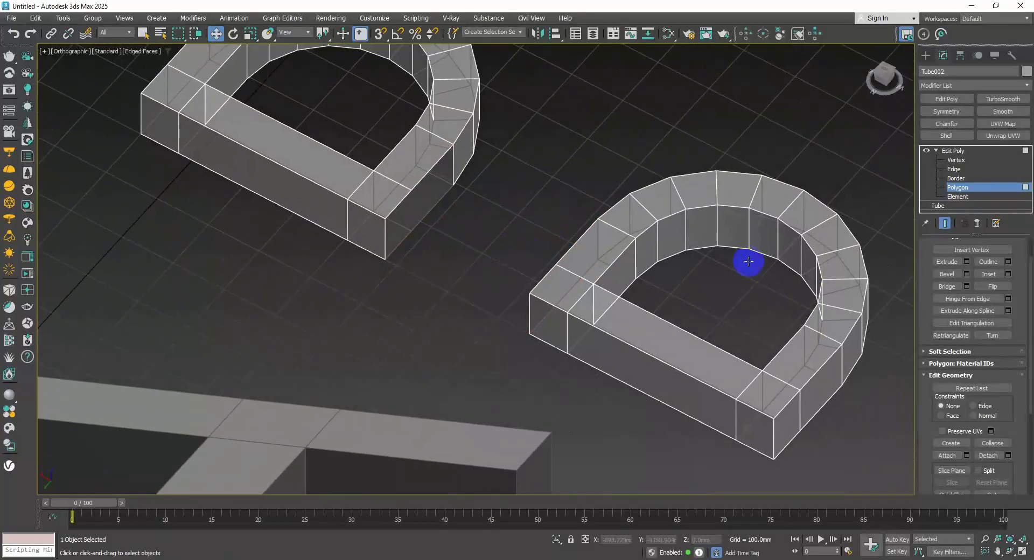
click(978, 186)
click(961, 195)
click(625, 269)
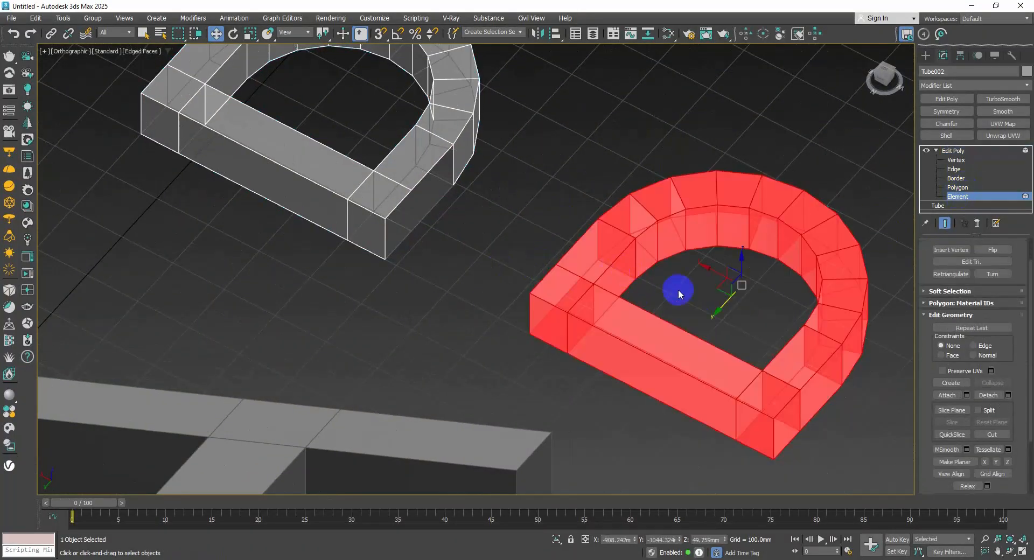
drag(707, 268, 571, 204)
Turn on 3D snapping and snap the copied D's near corner vertex to the original D's adjacent corner along X.
scroll(458, 216, up, 3)
alt+middle_drag(371, 253, 411, 277)
scroll(411, 279, up, 2)
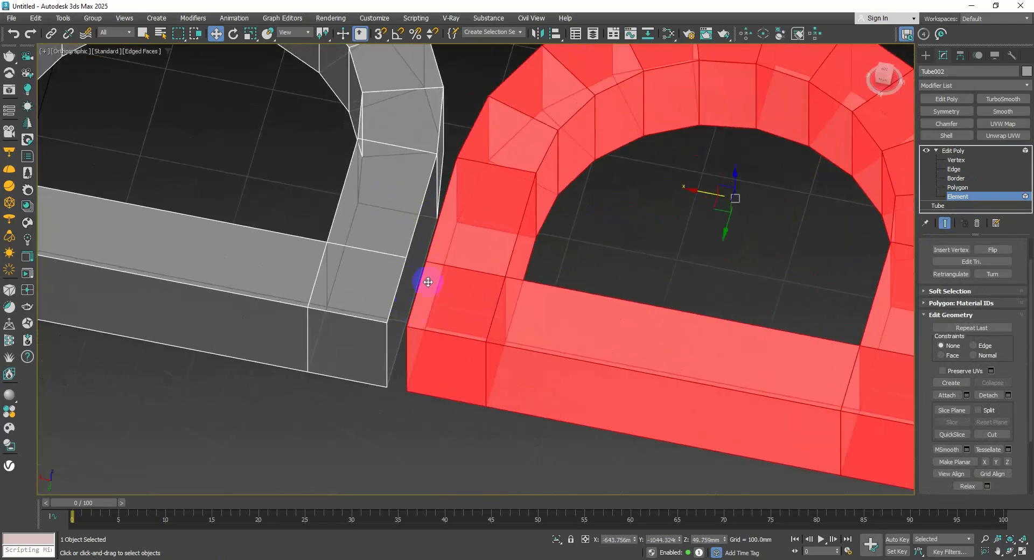
click(379, 33)
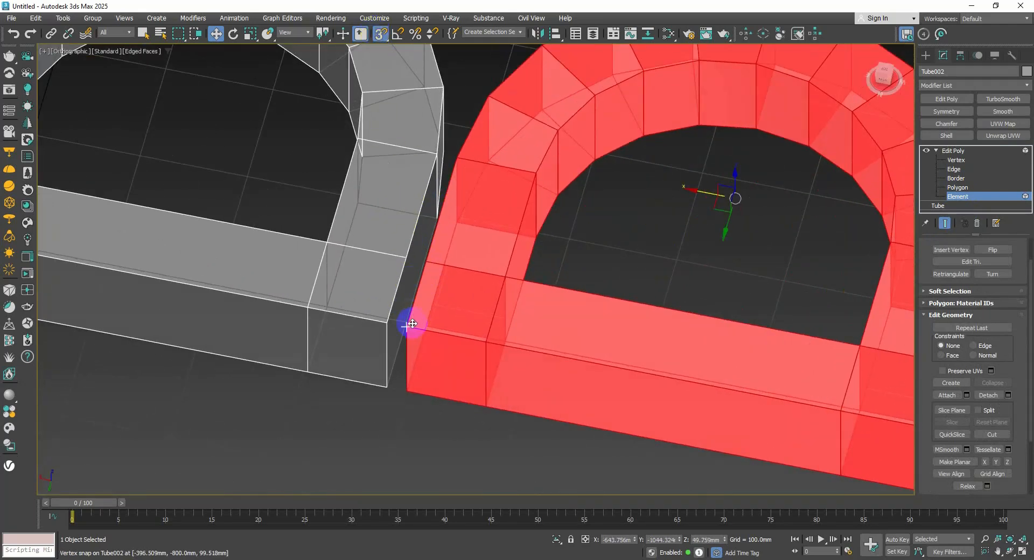
drag(412, 323, 406, 325)
scroll(467, 293, down, 3)
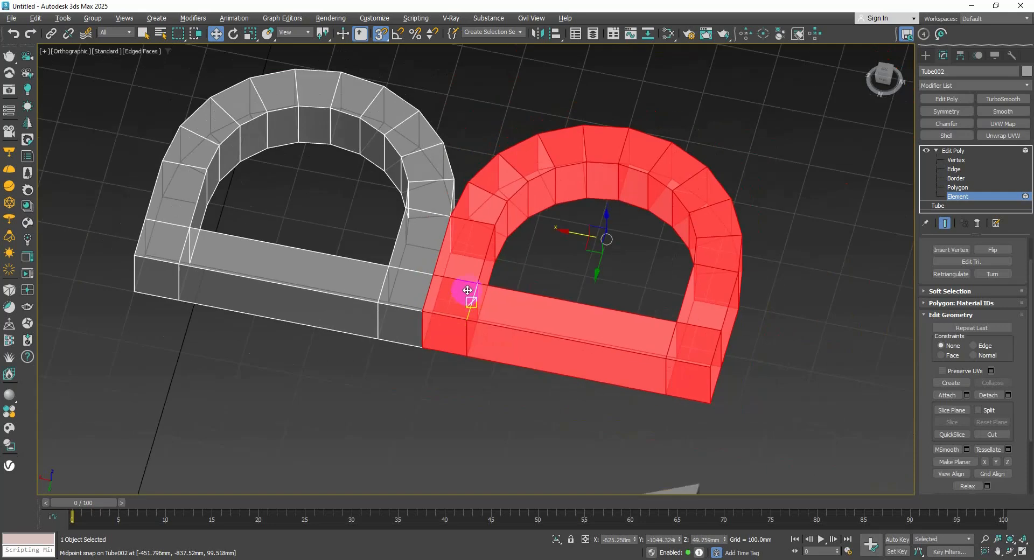
alt+middle_drag(466, 293, 480, 318)
scroll(459, 275, up, 1)
scroll(468, 260, down, 1)
middle_drag(459, 275, 489, 296)
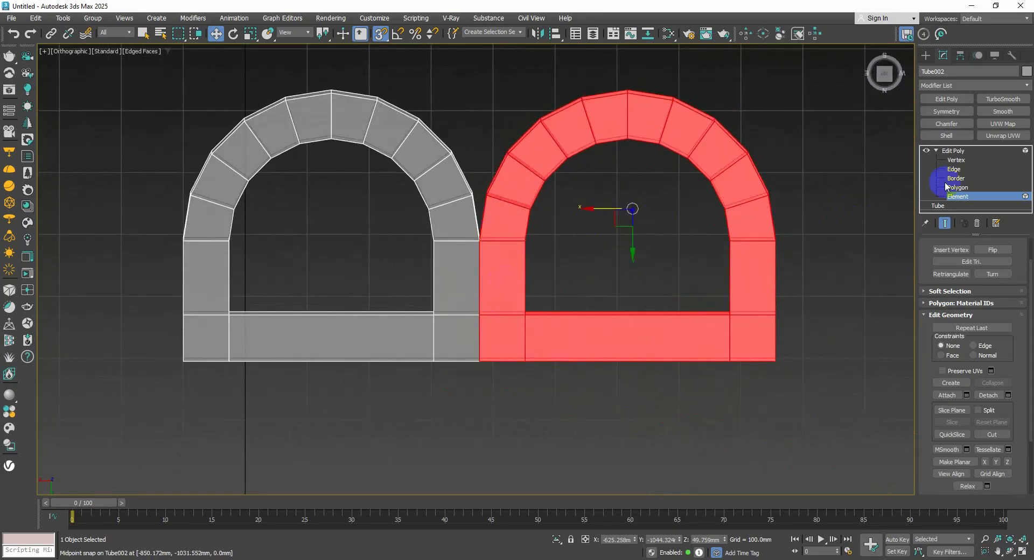
Select the coinciding vertices along the seam between the two D shapes and weld them with a 1.0 mm threshold.
click(955, 161)
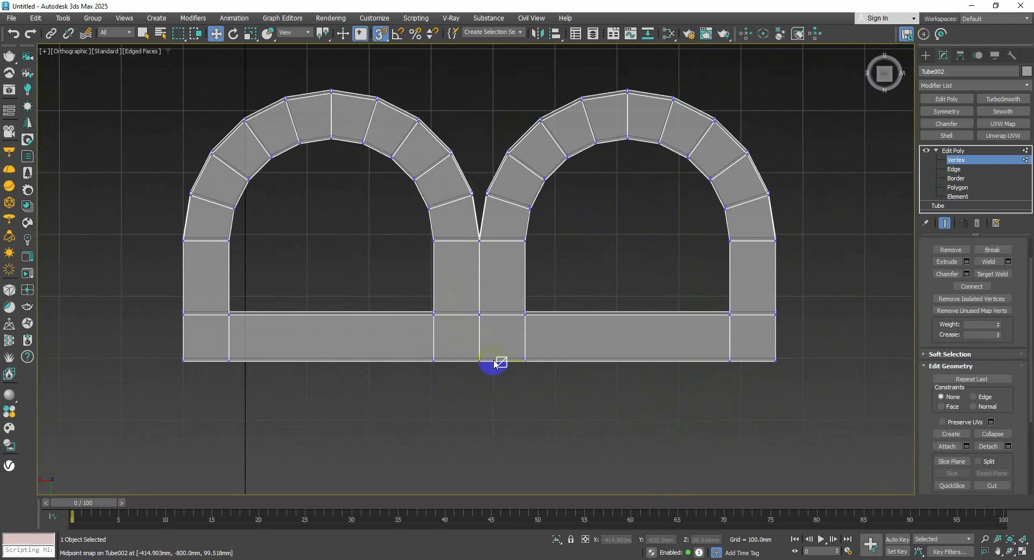
scroll(491, 360, up, 2)
drag(474, 242, 473, 243)
alt+middle_drag(457, 207, 494, 237)
scroll(494, 238, up, 2)
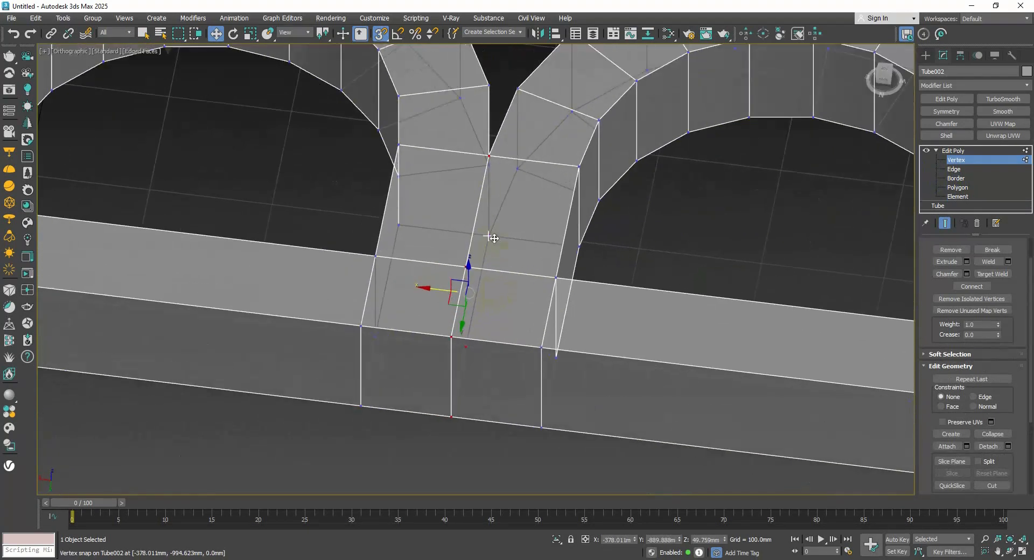
scroll(489, 163, down, 4)
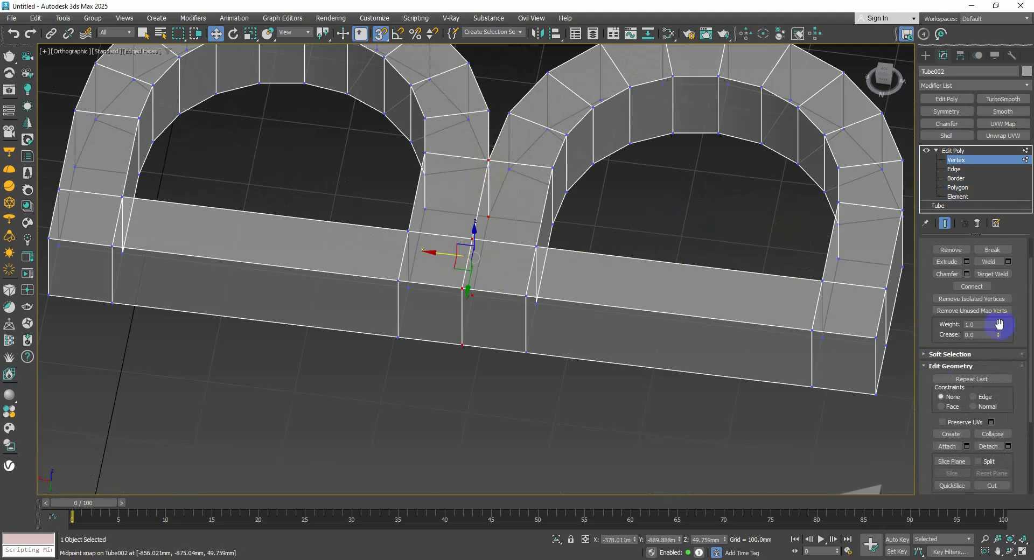
click(1009, 263)
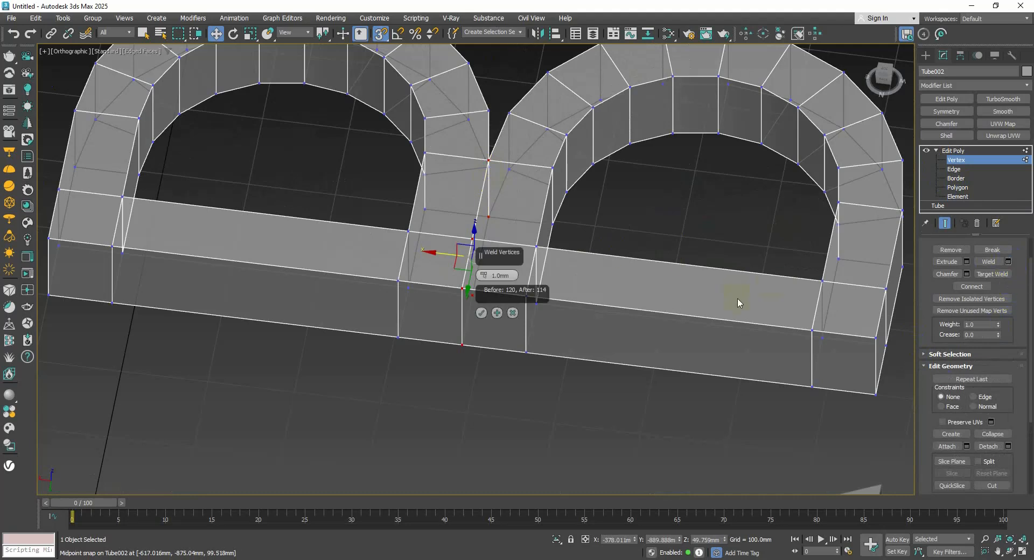
click(481, 312)
alt+middle_drag(477, 300, 502, 292)
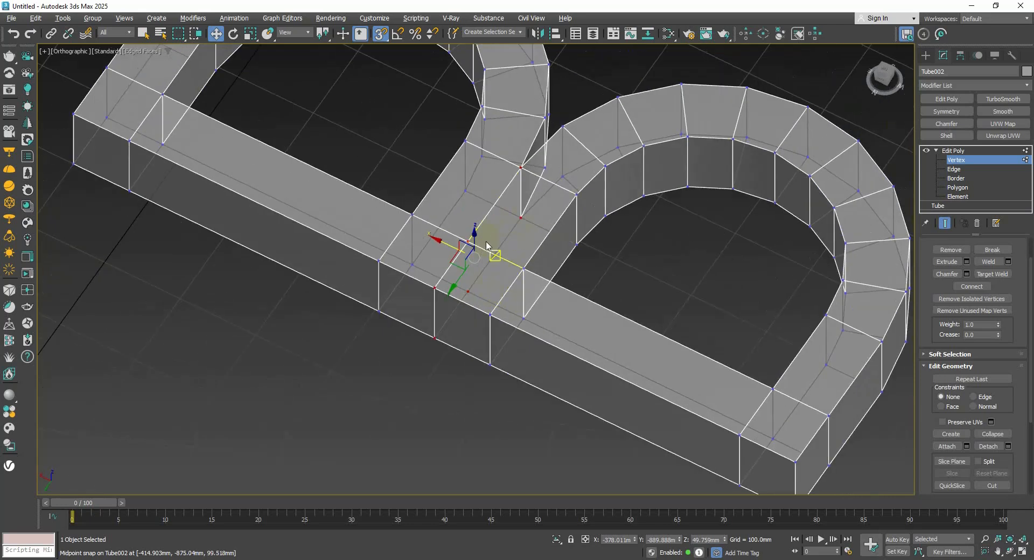
scroll(492, 253, down, 2)
alt+middle_drag(492, 253, 468, 267)
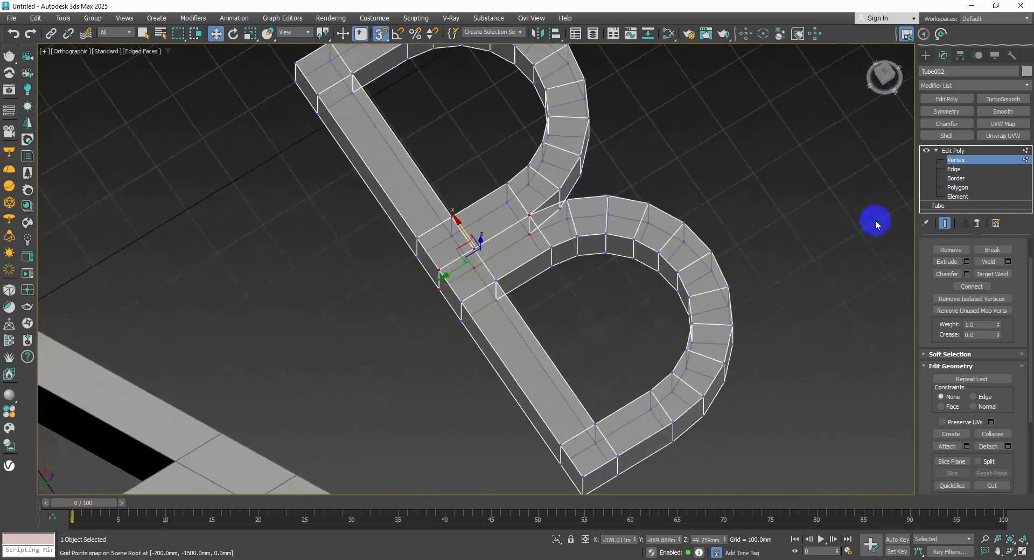
Turn off see-through display and select the letter by element to check that both halves are joined.
click(962, 161)
click(958, 196)
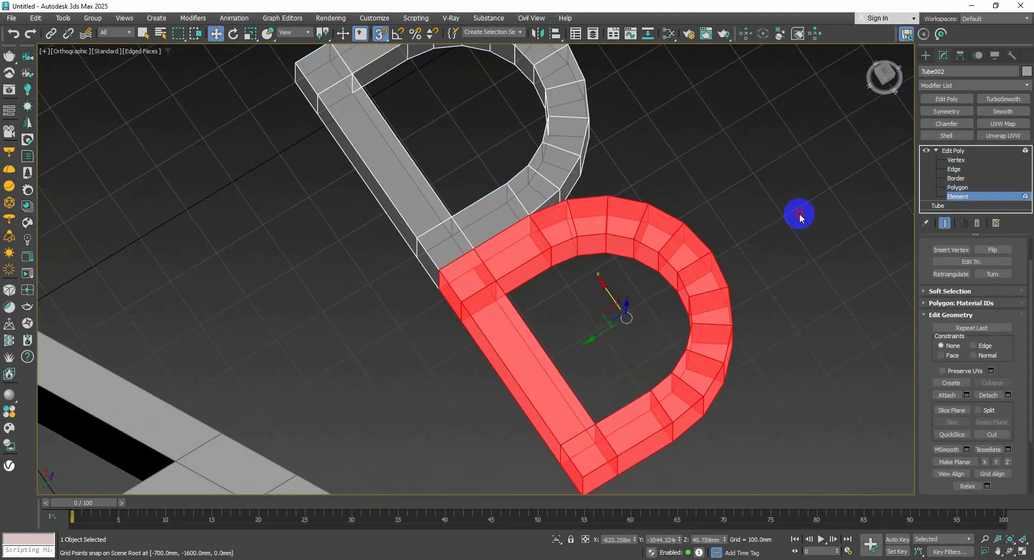
click(797, 214)
click(687, 242)
key(alt+x)
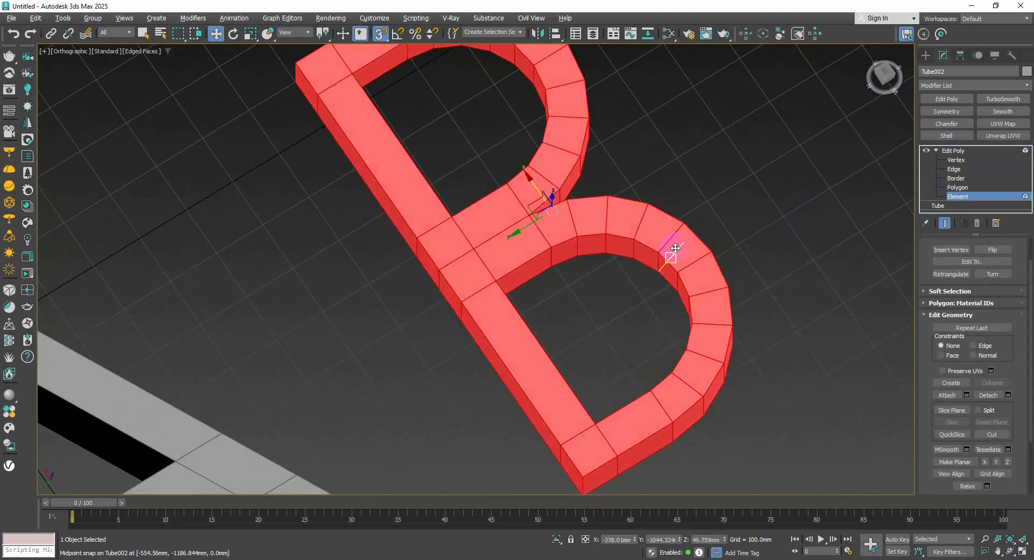
click(733, 231)
click(694, 253)
scroll(696, 259, down, 5)
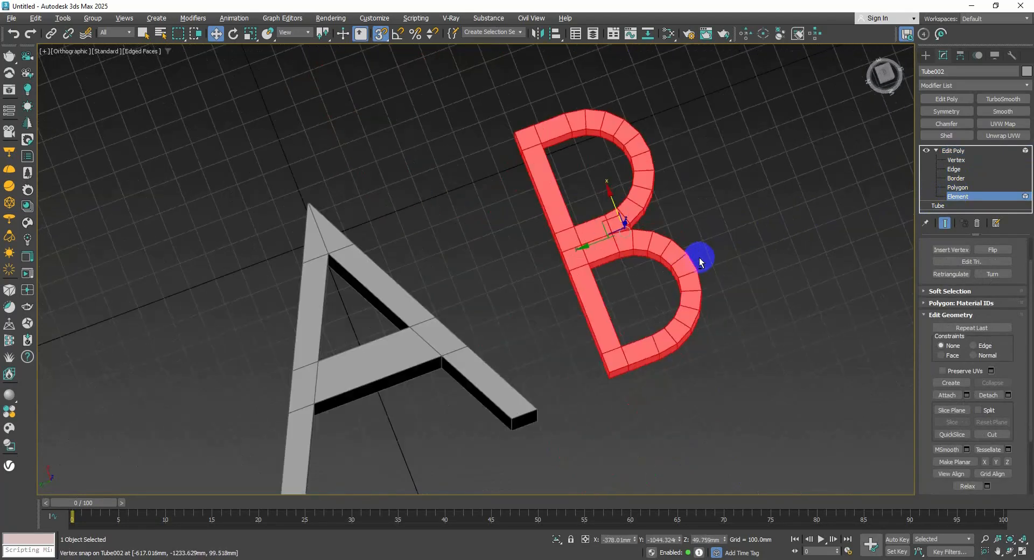
alt+middle_drag(627, 289, 612, 273)
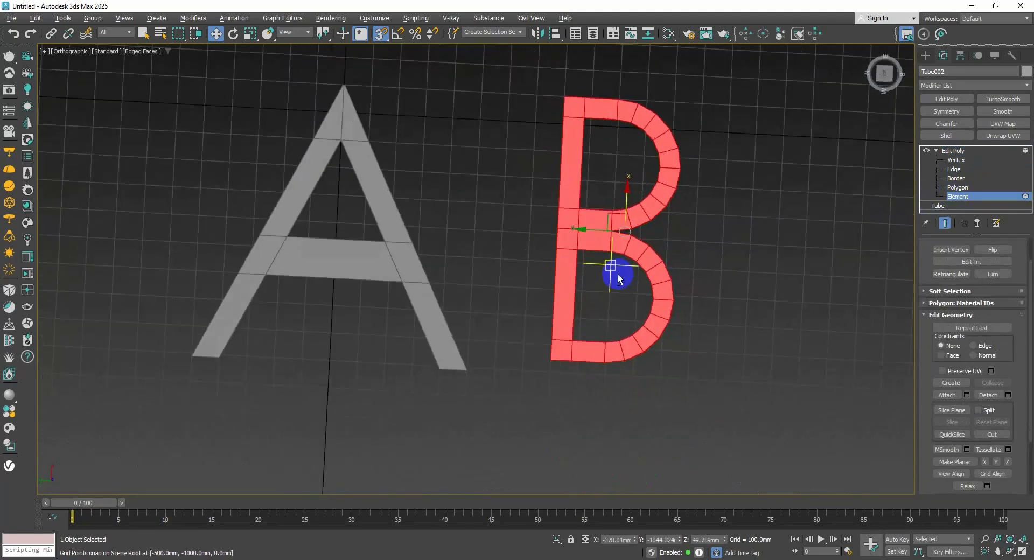
Widen the letter B by moving all its stem vertices about 102 mm outward along Y without snapping, and leave vertex editing.
click(953, 161)
alt+middle_drag(884, 168, 501, 184)
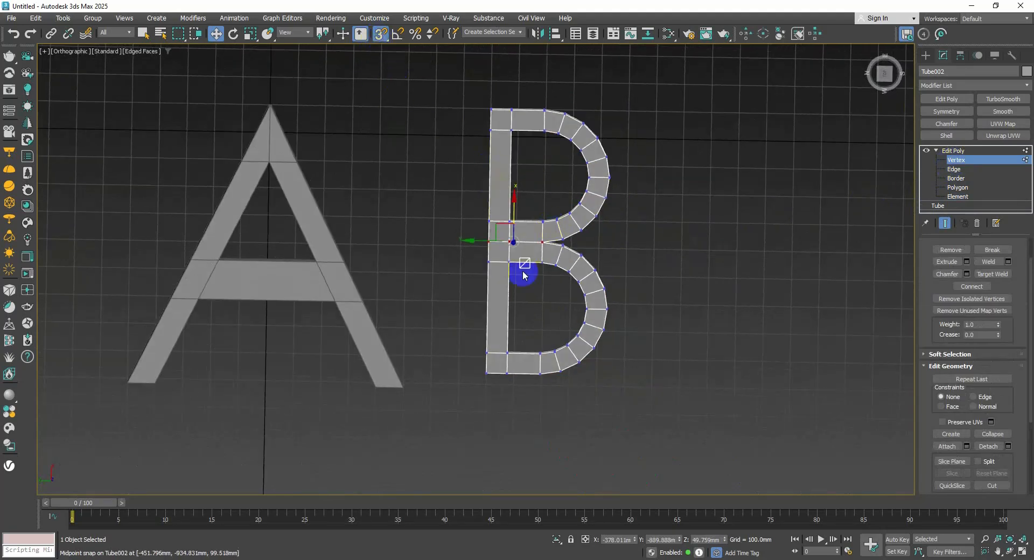
drag(526, 408, 442, 103)
middle_drag(459, 134, 444, 164)
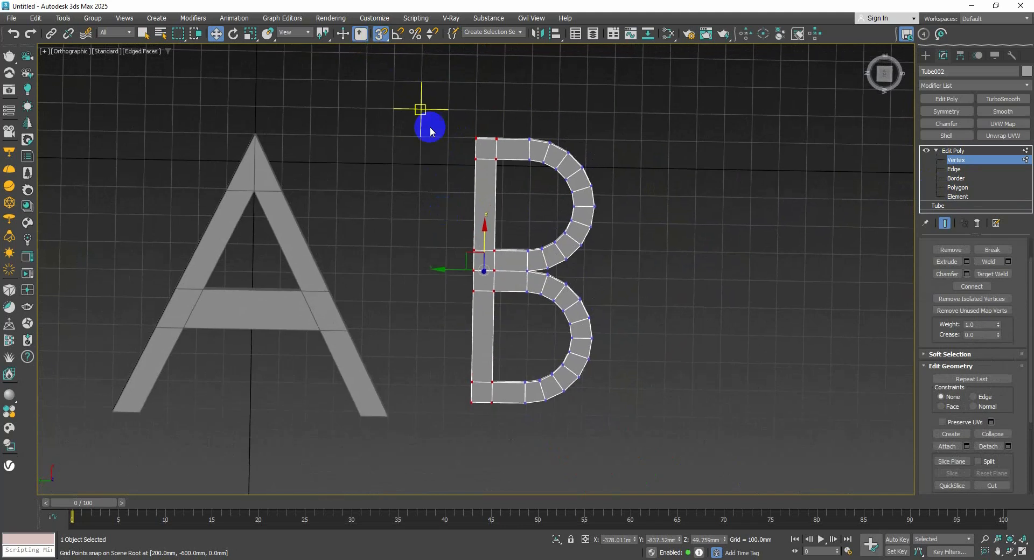
click(385, 38)
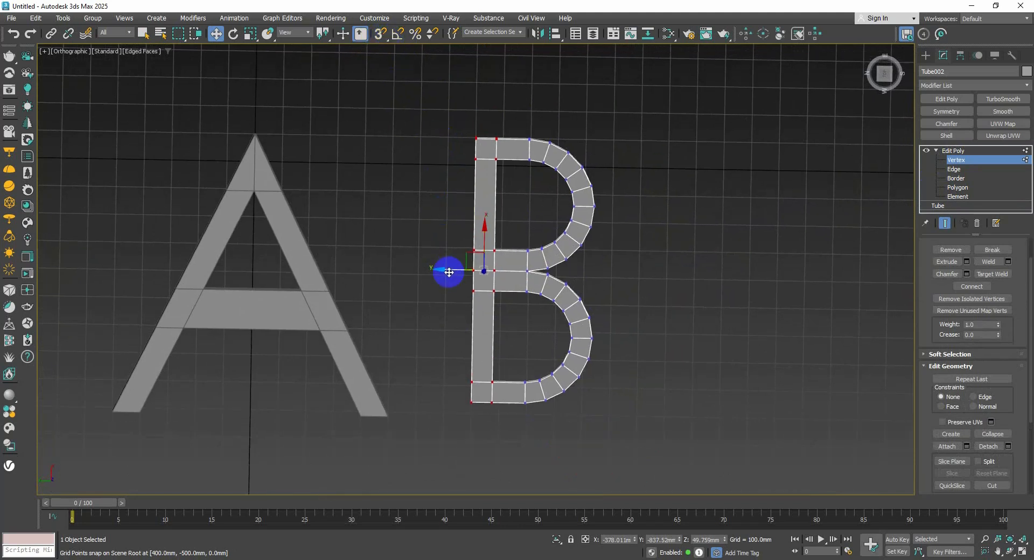
drag(449, 272, 434, 271)
drag(426, 270, 420, 271)
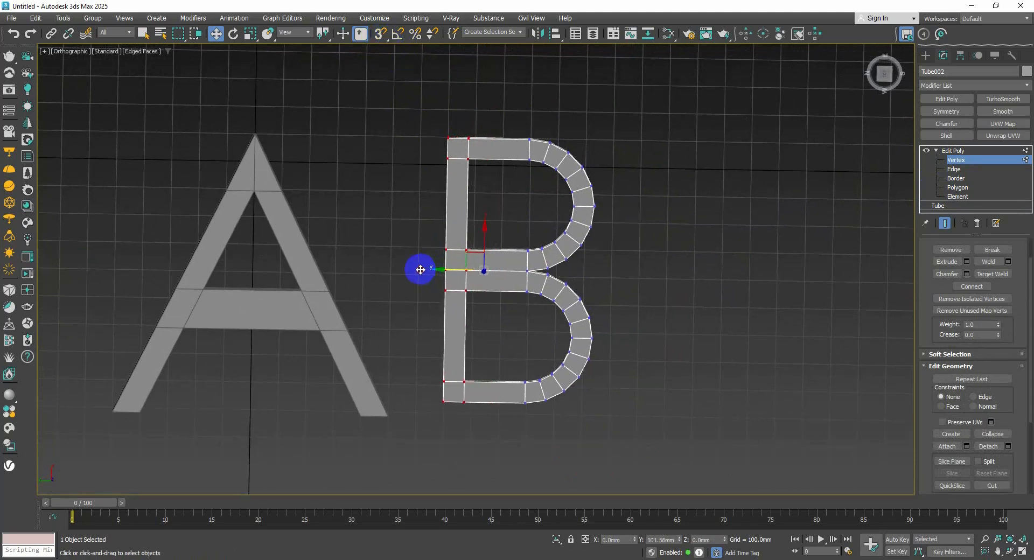
scroll(428, 256, down, 3)
scroll(441, 236, up, 1)
middle_drag(454, 229, 489, 235)
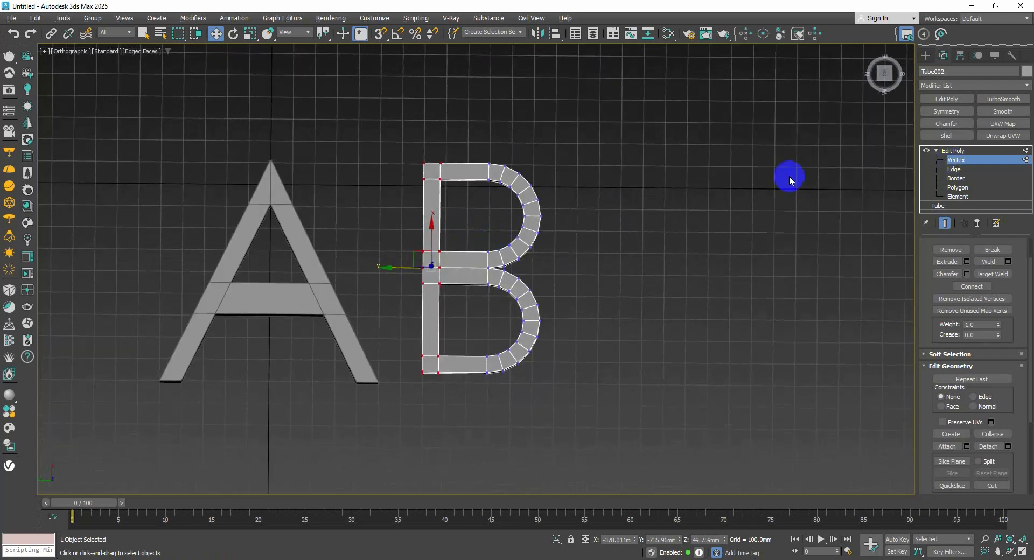
click(958, 160)
scroll(543, 229, down, 2)
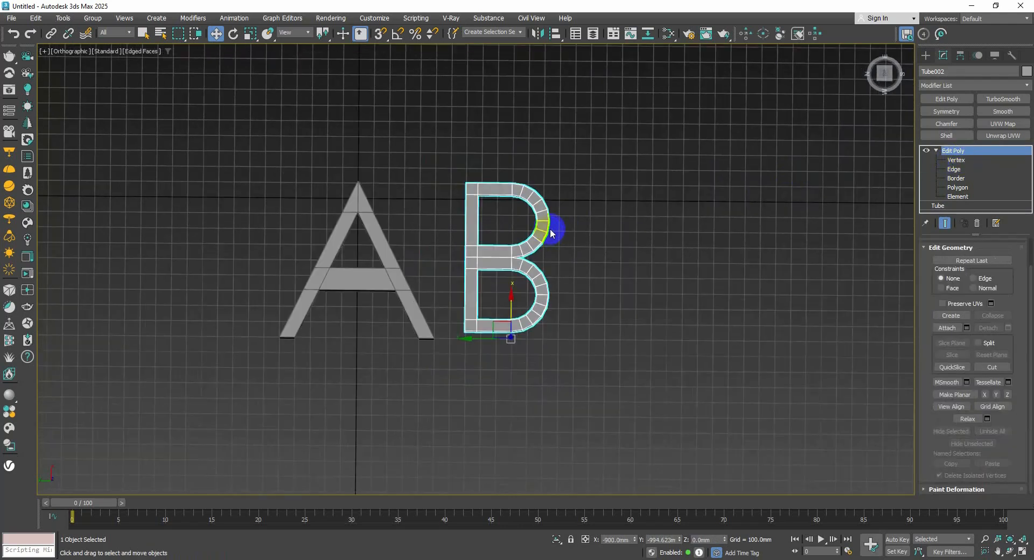
Try to snap the B's upper outer corner to the grid point at X 100 mm, Y -700 mm in the top view.
click(883, 76)
scroll(496, 221, up, 4)
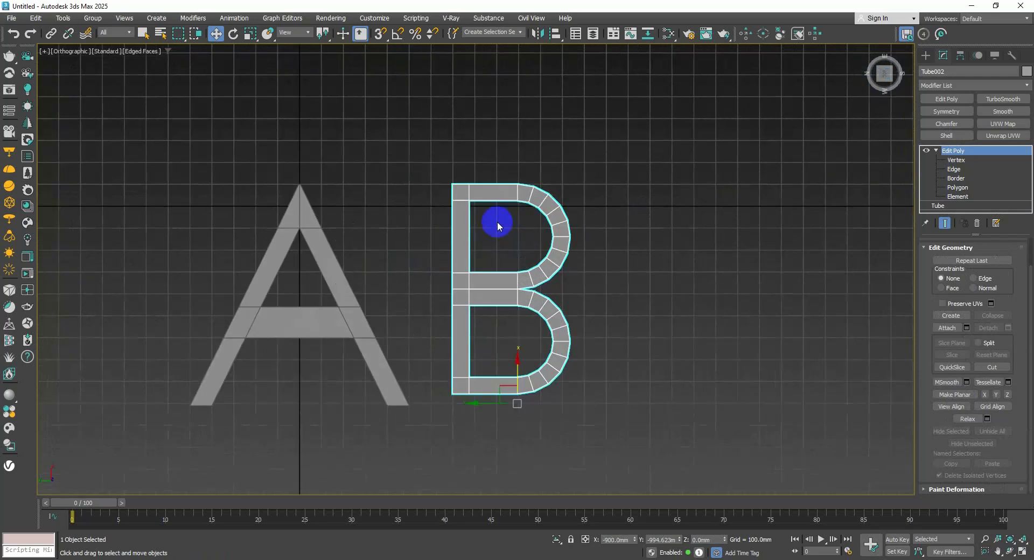
scroll(478, 202, down, 2)
middle_drag(478, 202, 455, 180)
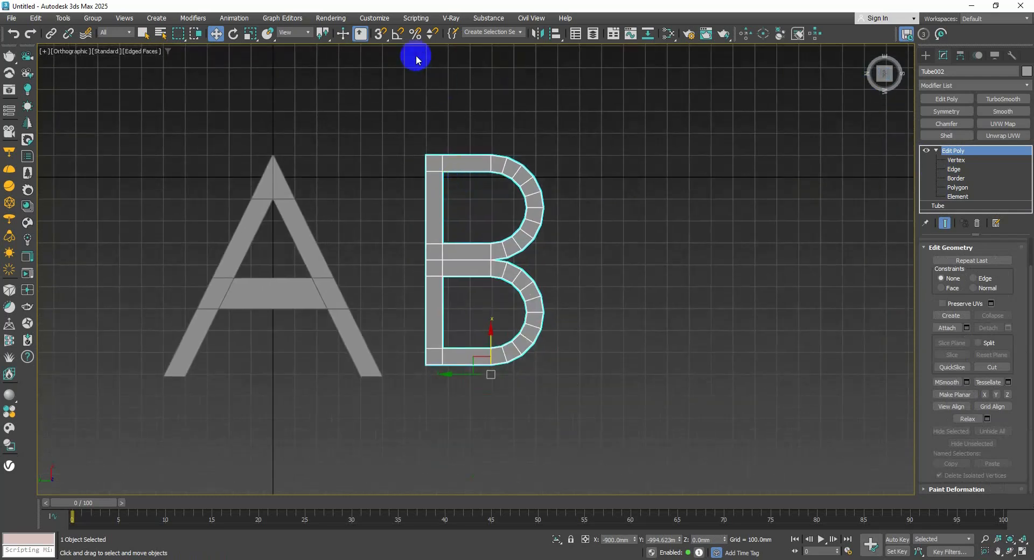
click(381, 35)
scroll(435, 176, up, 2)
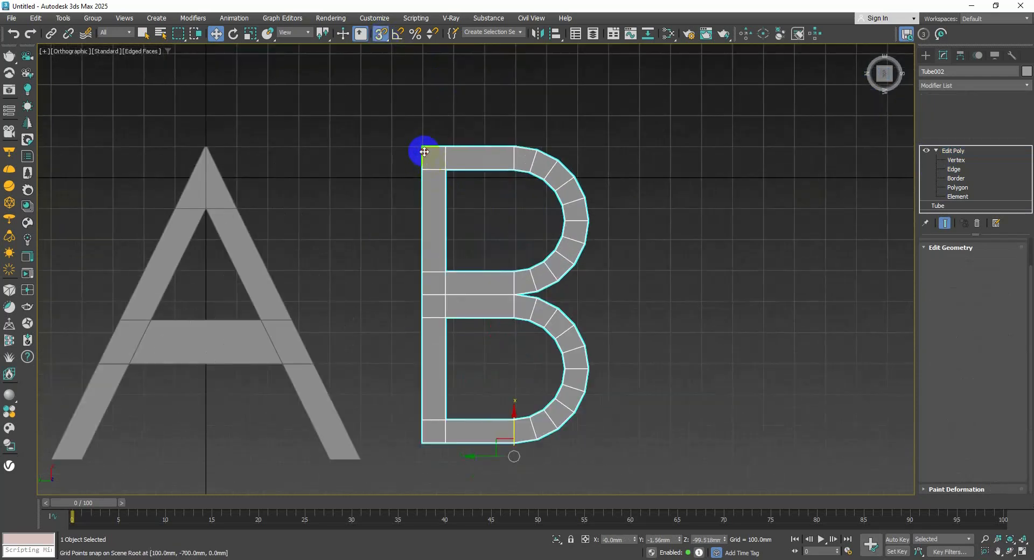
scroll(444, 207, down, 3)
scroll(477, 285, up, 2)
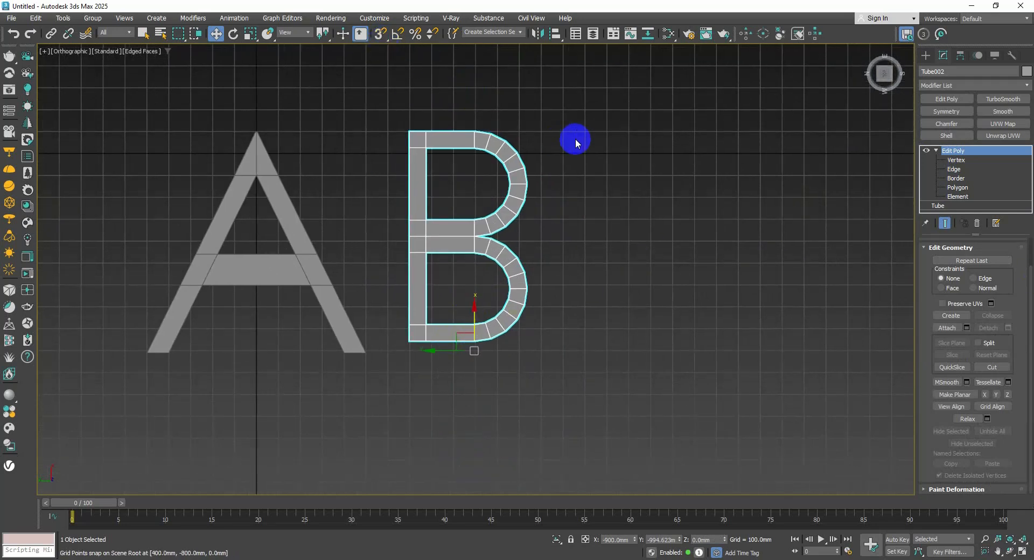
Turn off the edged-faces display to inspect the letters A and B in plain shading.
mouse_move(499, 267)
alt+middle_down()
mouse_move(518, 240)
mouse_move(568, 300)
mouse_move(491, 272)
mouse_move(513, 241)
alt+middle_up()
scroll(518, 241, down, 3)
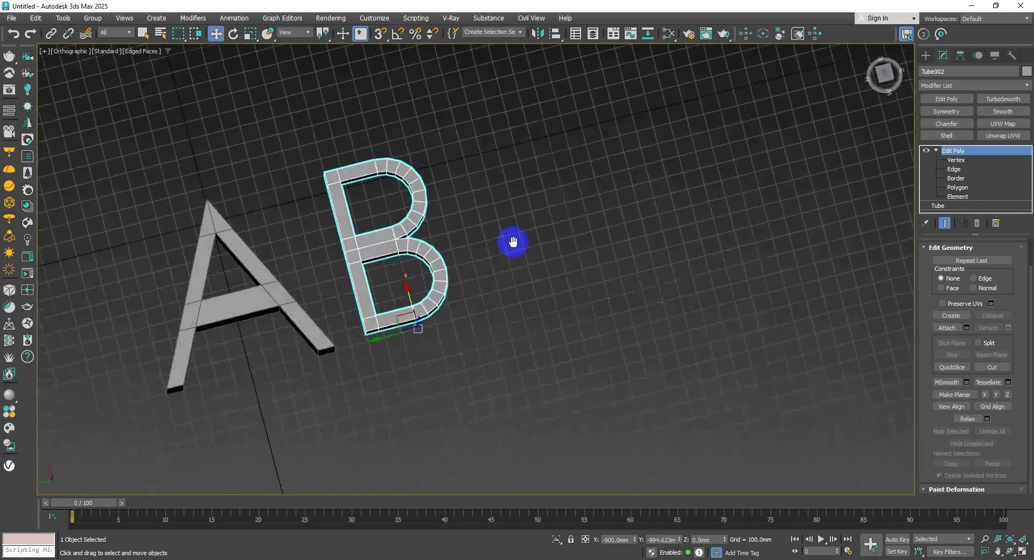
key(F4)
key(F4)
key(F4)
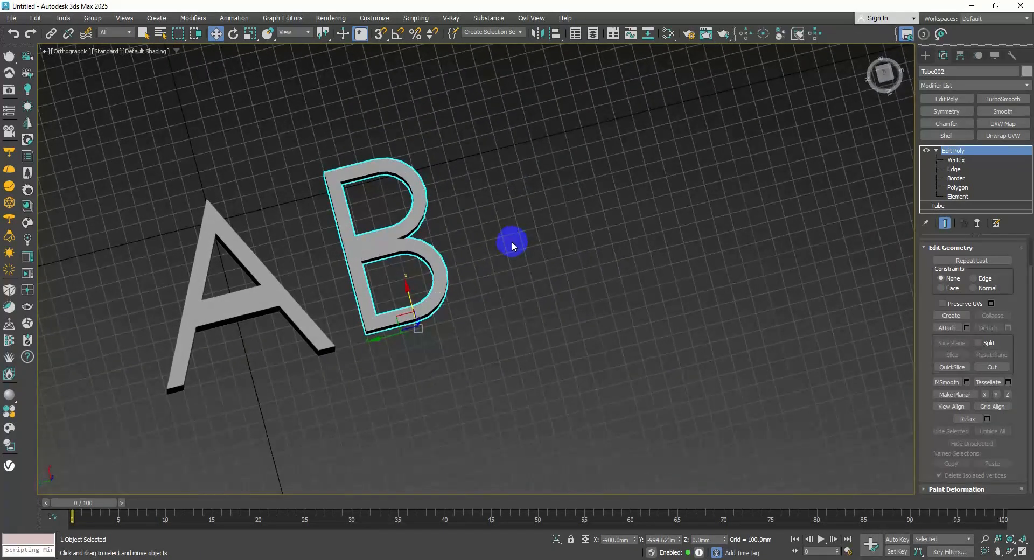
Turn the edged-faces display back on and view the letters A and B at an angle.
key(F4)
scroll(502, 251, up, 2)
scroll(472, 260, down, 2)
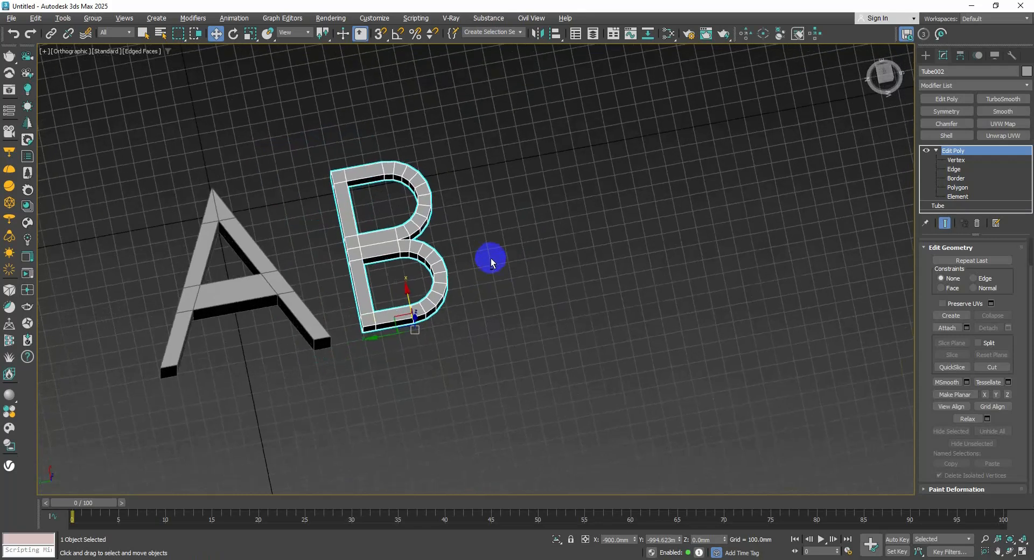
mouse_move(485, 276)
alt+middle_down()
mouse_move(461, 286)
mouse_move(476, 283)
mouse_move(463, 267)
mouse_move(486, 296)
mouse_move(486, 285)
mouse_move(535, 270)
alt+middle_up()
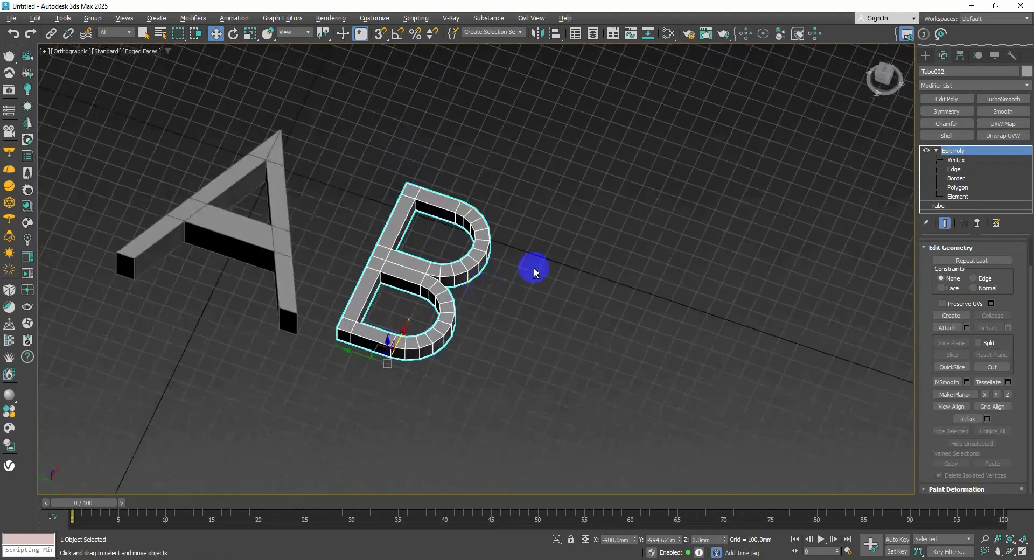
Create a tube beside the B with radii of about 453 mm and 390 mm and a height of about 130 mm.
click(926, 55)
click(999, 154)
alt+middle_drag(620, 248, 597, 311)
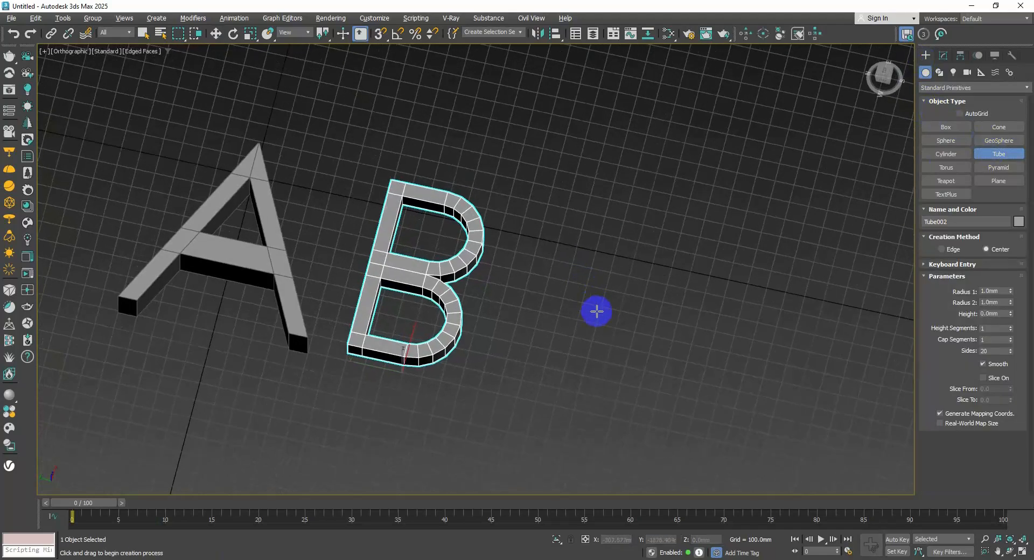
drag(616, 311, 628, 393)
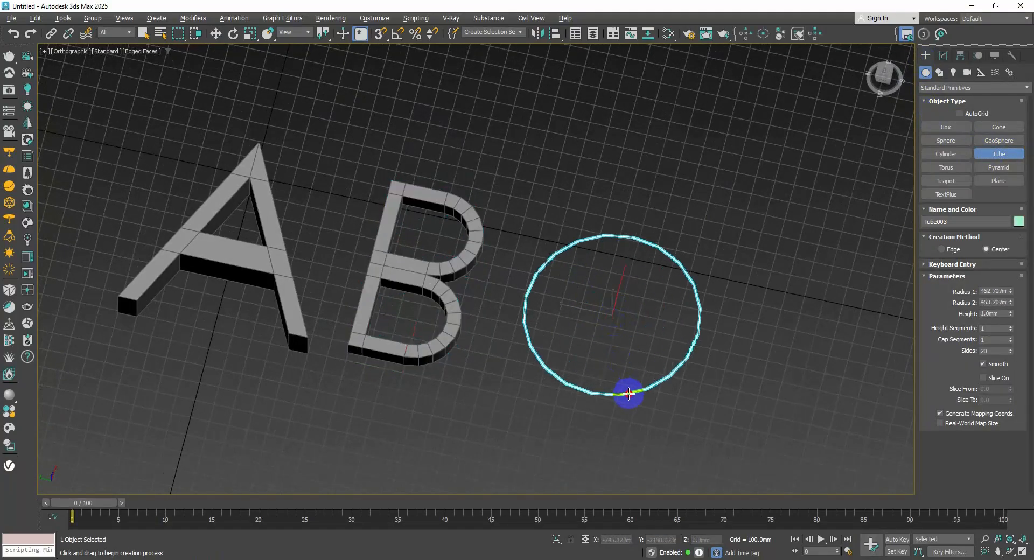
click(629, 379)
click(629, 356)
middle_drag(601, 288, 537, 222)
alt+middle_drag(538, 221, 542, 245)
key(w)
alt+middle_drag(588, 220, 736, 148)
click(942, 55)
middle_drag(683, 226, 557, 264)
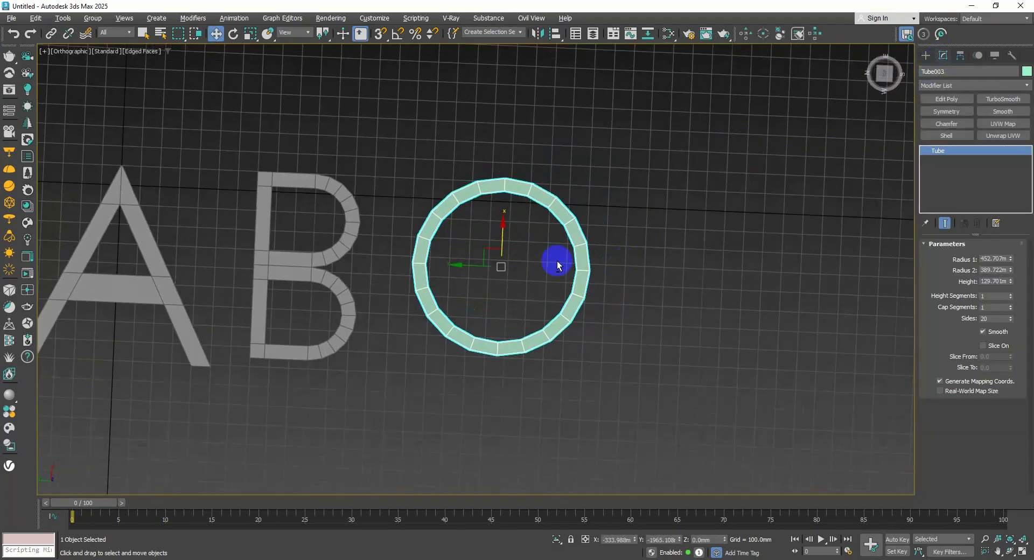
scroll(558, 264, up, 3)
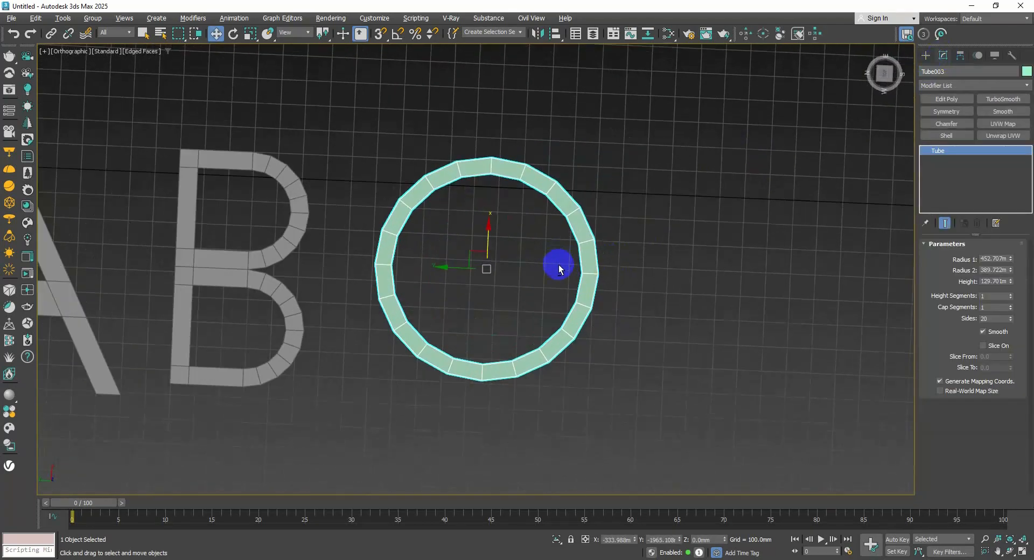
Add Edit Poly to the tube and delete the four segments facing away from the B to open it into a C.
click(946, 99)
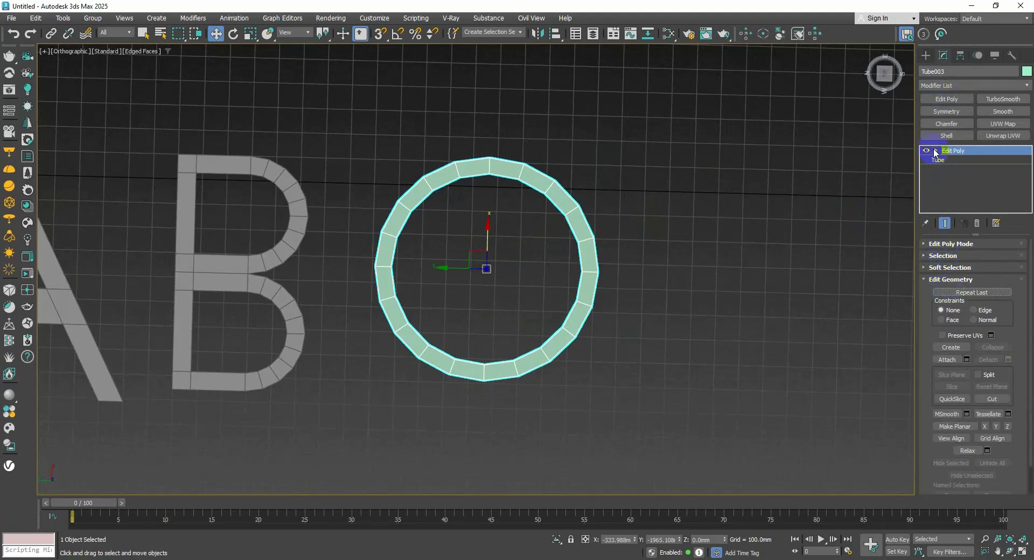
click(936, 151)
click(954, 187)
alt+middle_drag(602, 286, 605, 290)
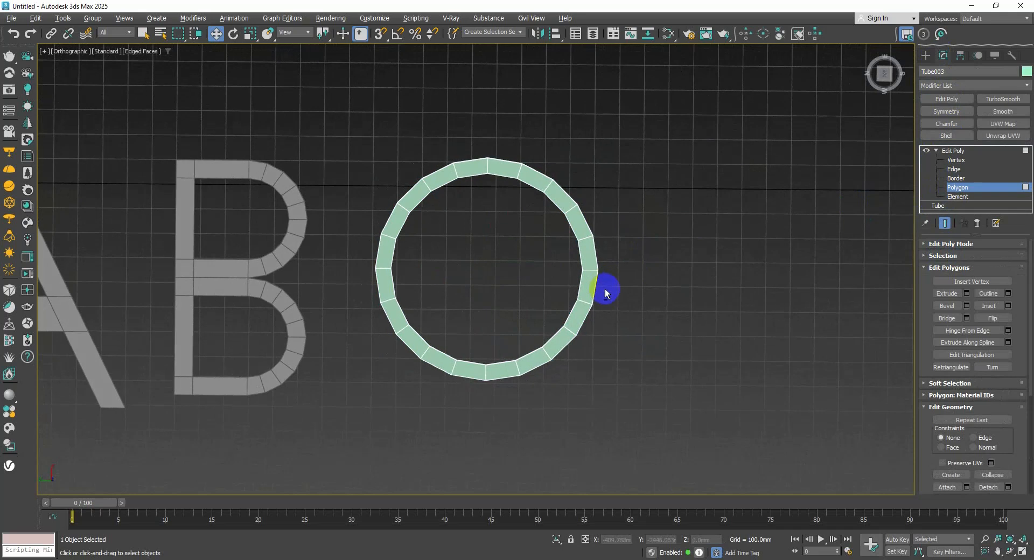
drag(635, 317, 557, 220)
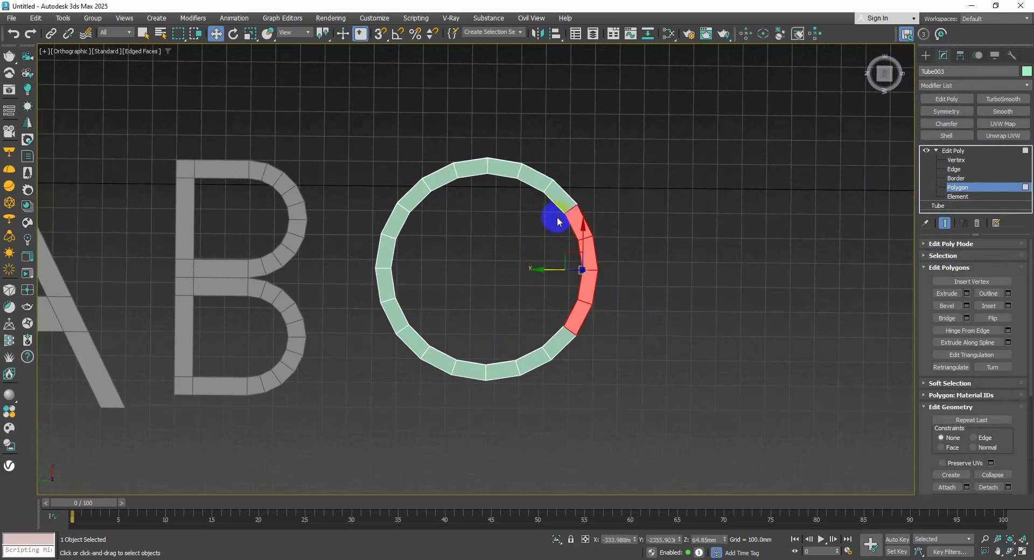
key(Delete)
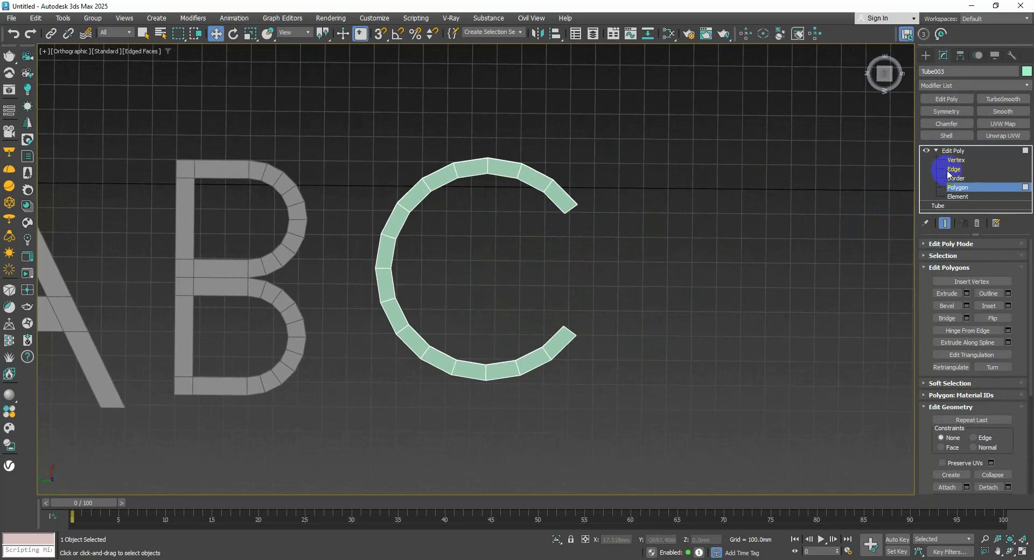
Select the open borders at both ends of the C and cap them.
click(950, 172)
click(949, 179)
alt+middle_drag(689, 297, 612, 209)
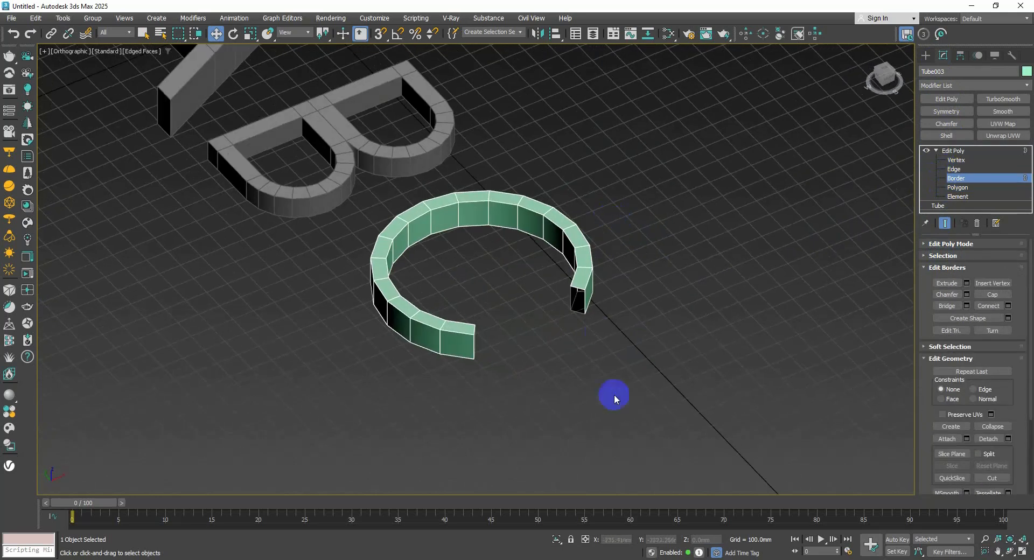
drag(607, 395, 457, 253)
scroll(472, 306, up, 4)
mouse_move(515, 323)
alt+middle_down()
mouse_move(473, 306)
mouse_move(487, 332)
mouse_move(503, 330)
alt+middle_up()
alt+middle_drag(604, 330, 600, 352)
scroll(601, 352, up, 2)
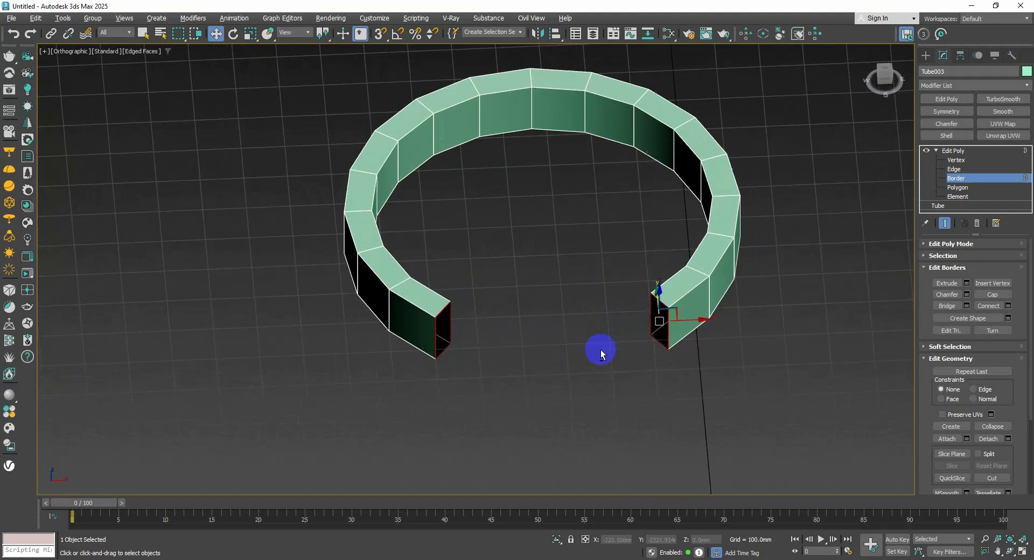
click(989, 296)
alt+middle_drag(715, 350, 651, 341)
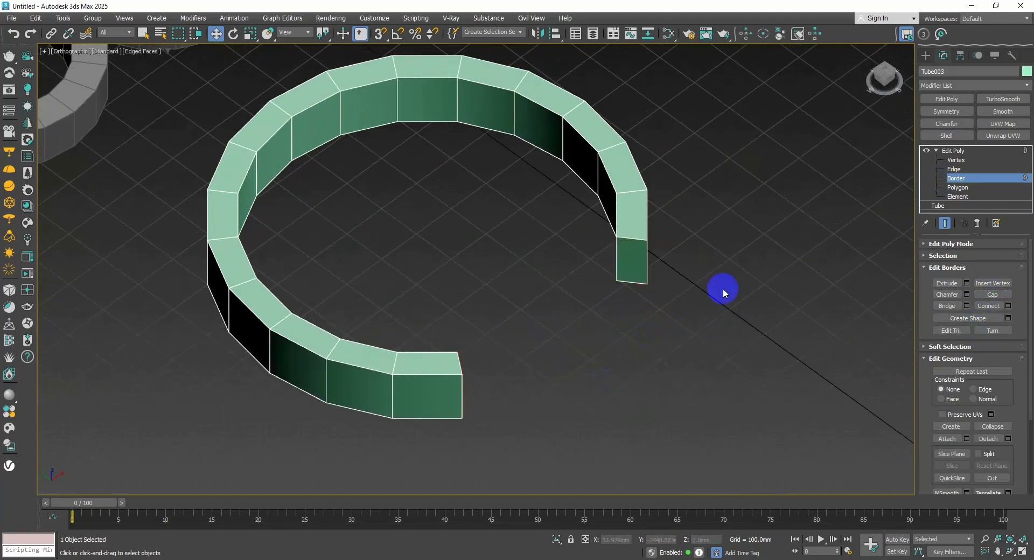
Leave border editing and inspect the capped ends of the letter C.
scroll(654, 290, down, 3)
alt+middle_drag(641, 292, 584, 220)
scroll(673, 340, down, 4)
click(949, 179)
scroll(583, 233, up, 3)
scroll(579, 269, up, 2)
scroll(537, 342, up, 4)
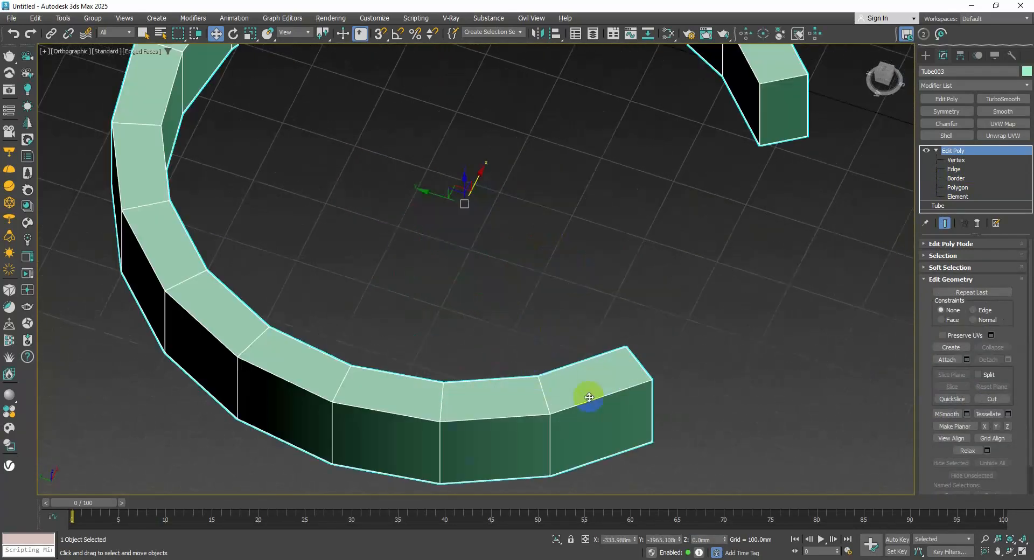
scroll(438, 353, down, 6)
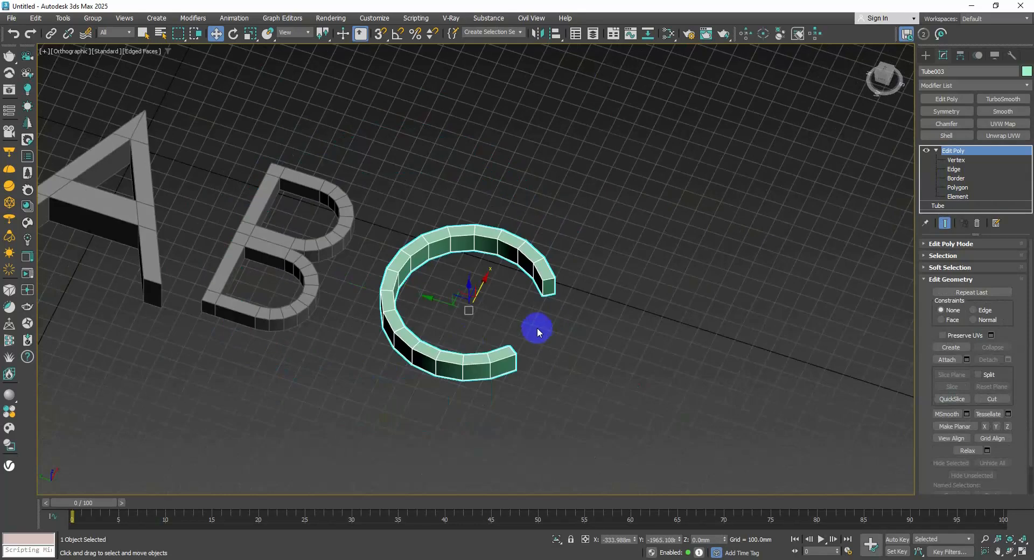
alt+middle_drag(592, 319, 635, 280)
Create a tube beside the C with radii of about 434 mm and 361 mm, and lower its height to roughly match the C.
click(925, 56)
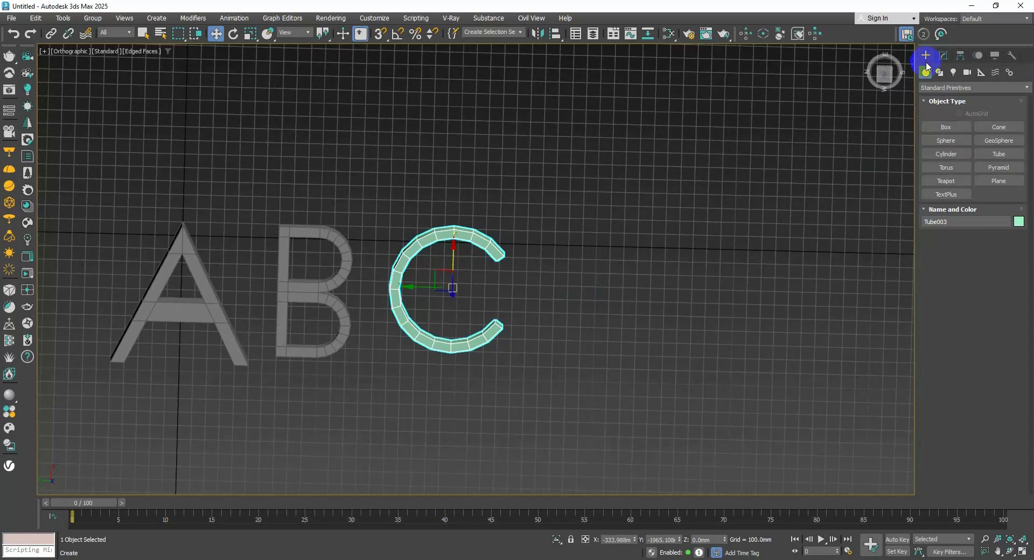
alt+middle_drag(692, 226, 582, 277)
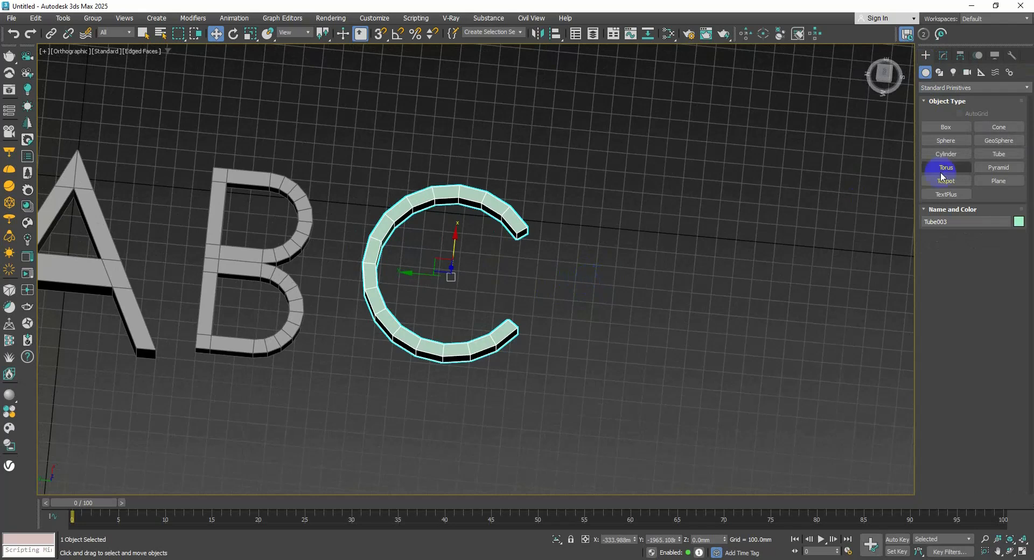
click(993, 153)
middle_drag(648, 250, 568, 232)
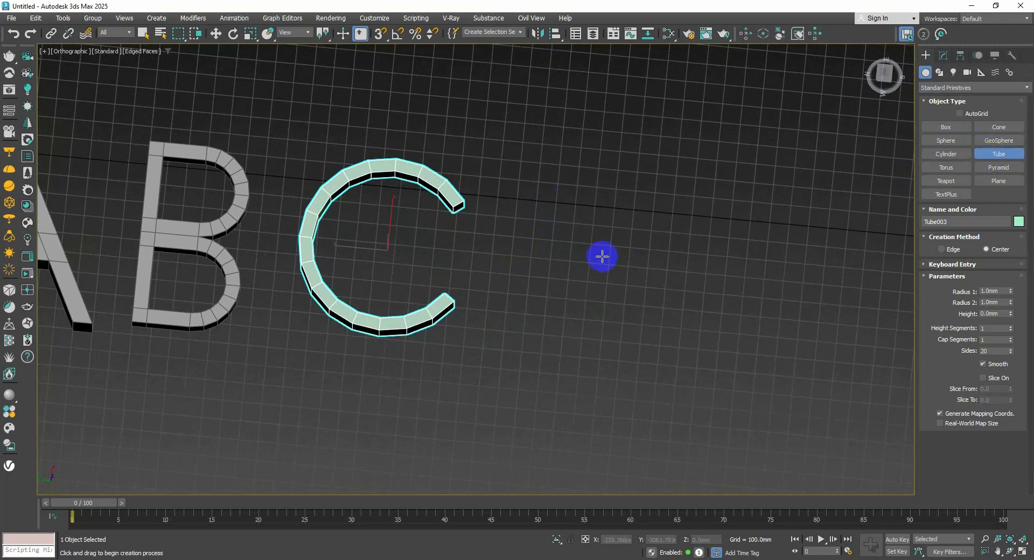
drag(603, 256, 631, 334)
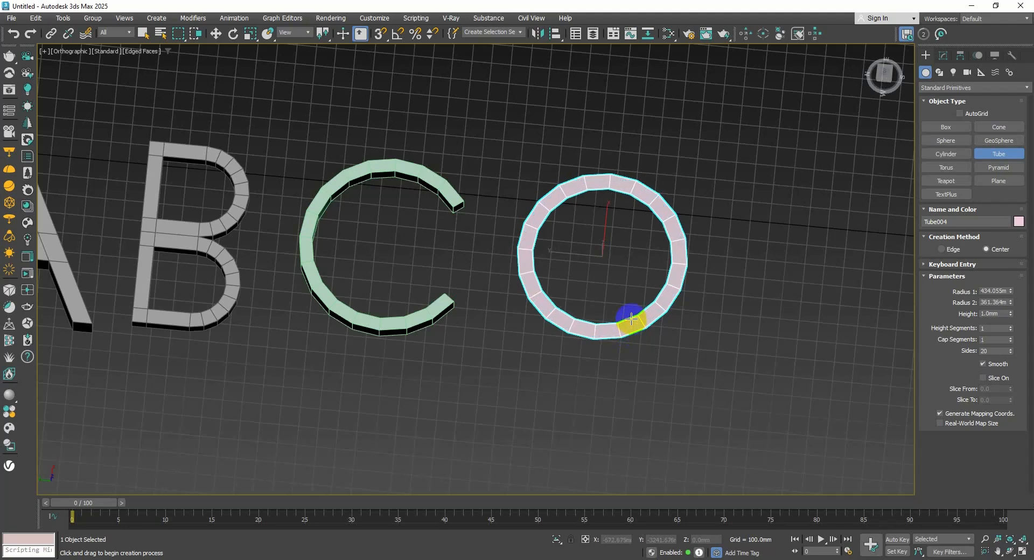
click(623, 316)
click(625, 273)
key(w)
alt+middle_drag(628, 238, 645, 256)
click(943, 56)
alt+middle_drag(792, 231, 673, 246)
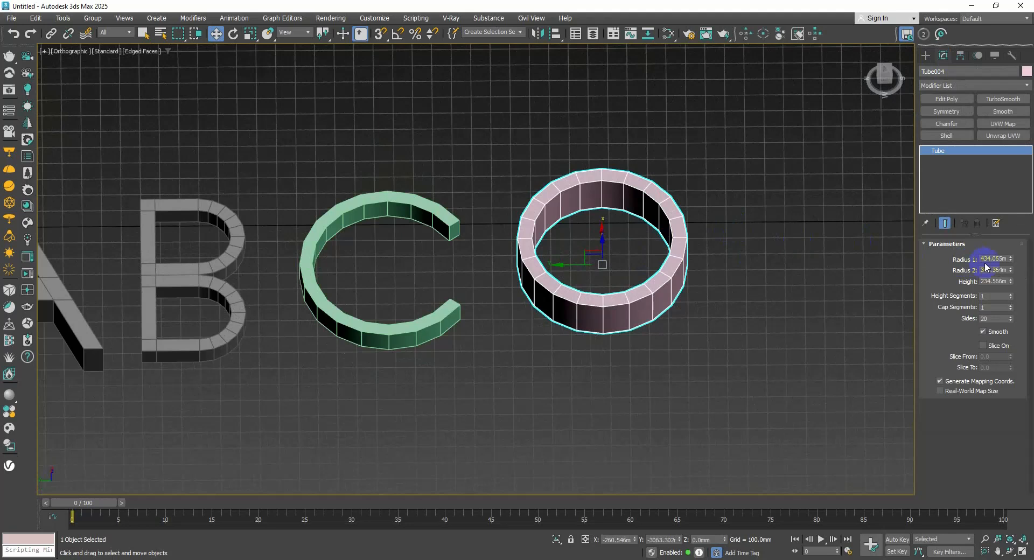
drag(1010, 285, 1009, 306)
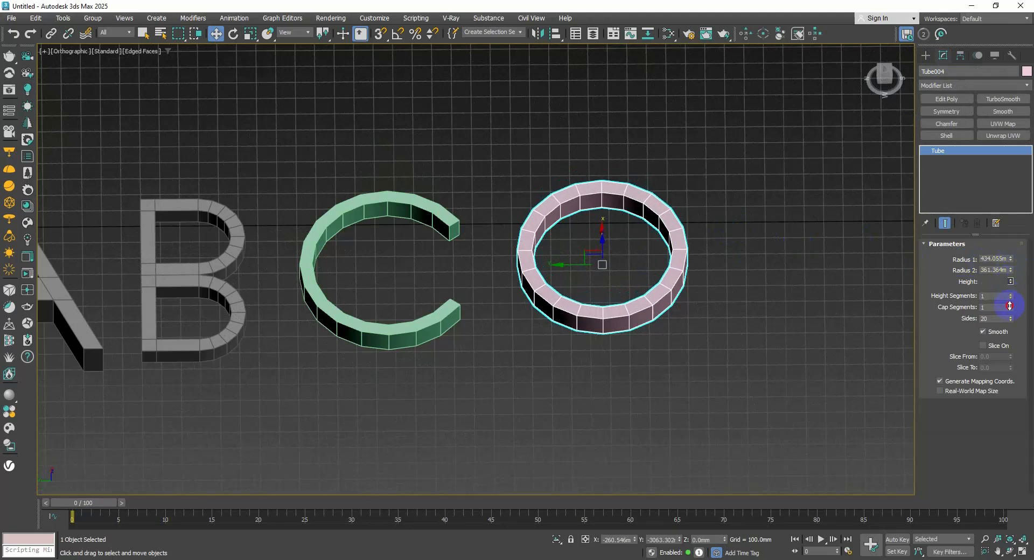
Add Edit Poly to the new tube and delete the half of its polygons nearest the C.
click(946, 99)
click(945, 187)
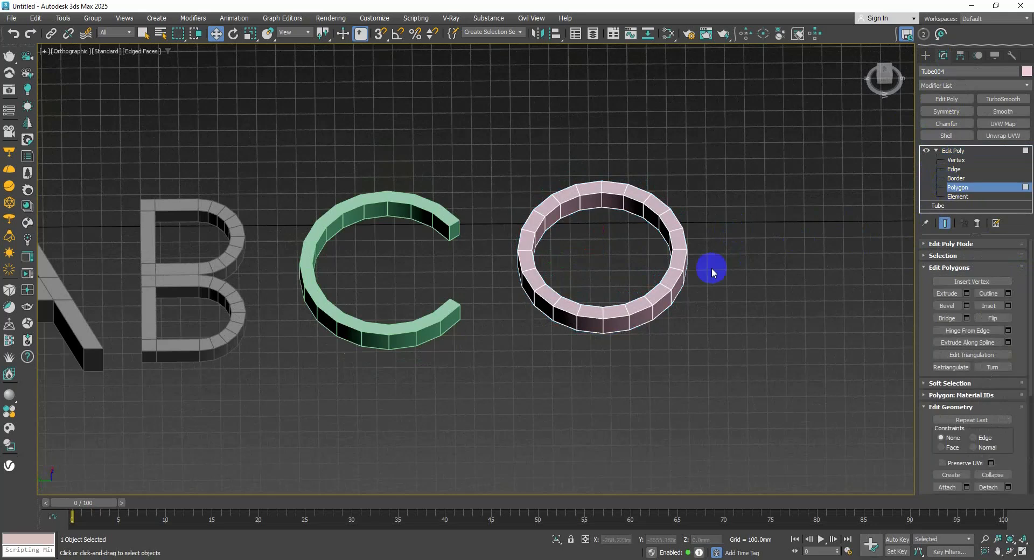
drag(598, 347, 508, 132)
key(Delete)
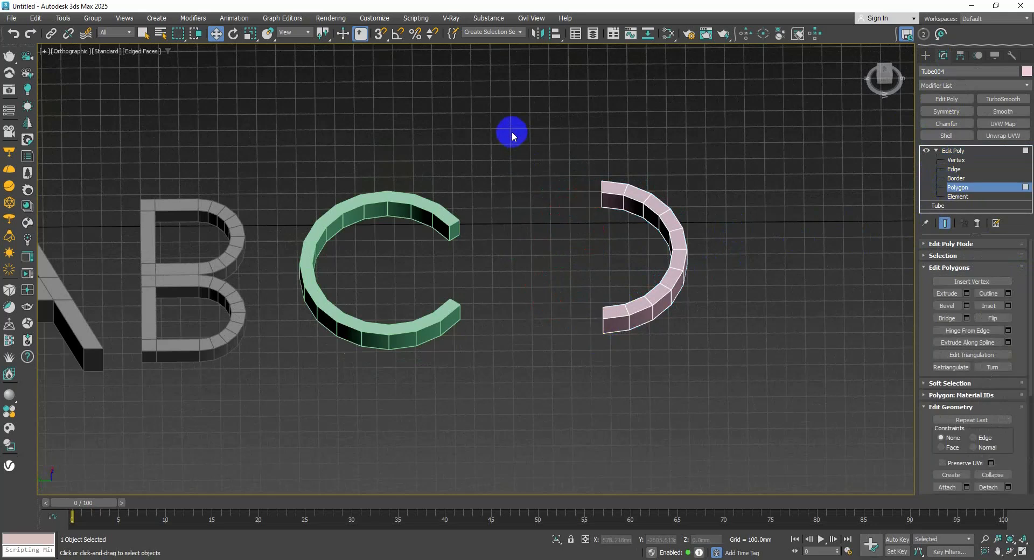
Extend both open borders of the half ring toward the C with two straight segments along Y, and cap the ends.
click(956, 177)
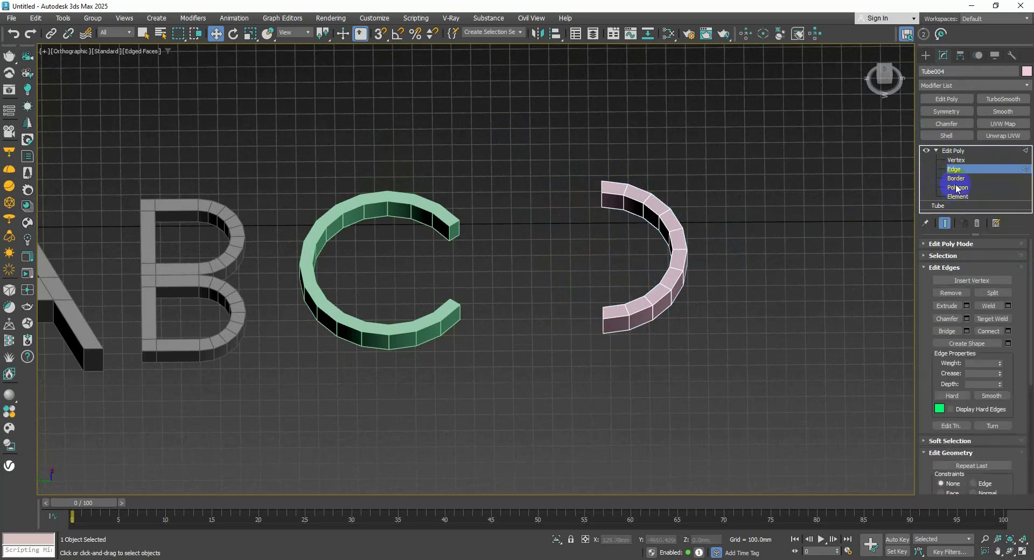
alt+middle_drag(534, 123, 554, 247)
drag(496, 259, 478, 288)
alt+middle_drag(524, 270, 482, 273)
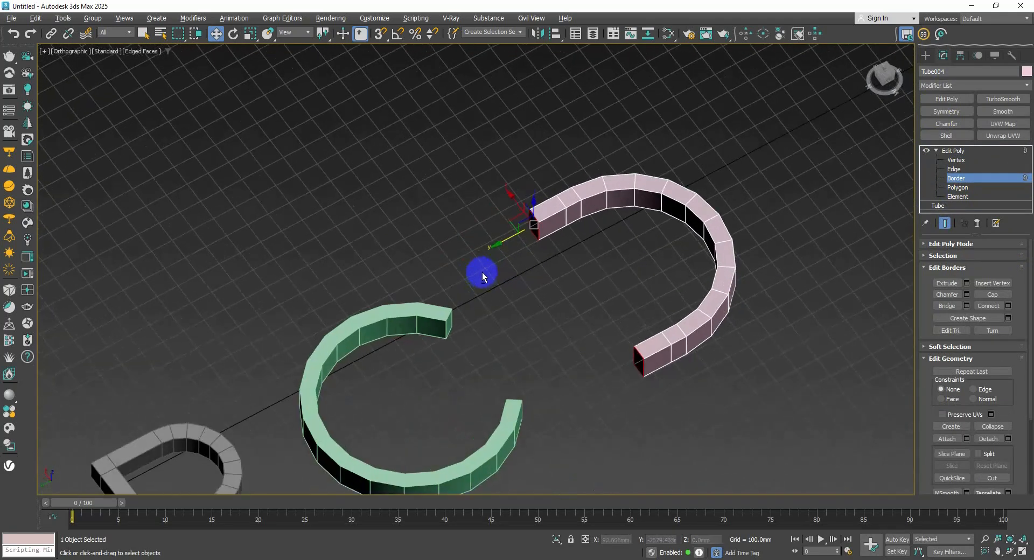
alt+middle_drag(611, 292, 902, 205)
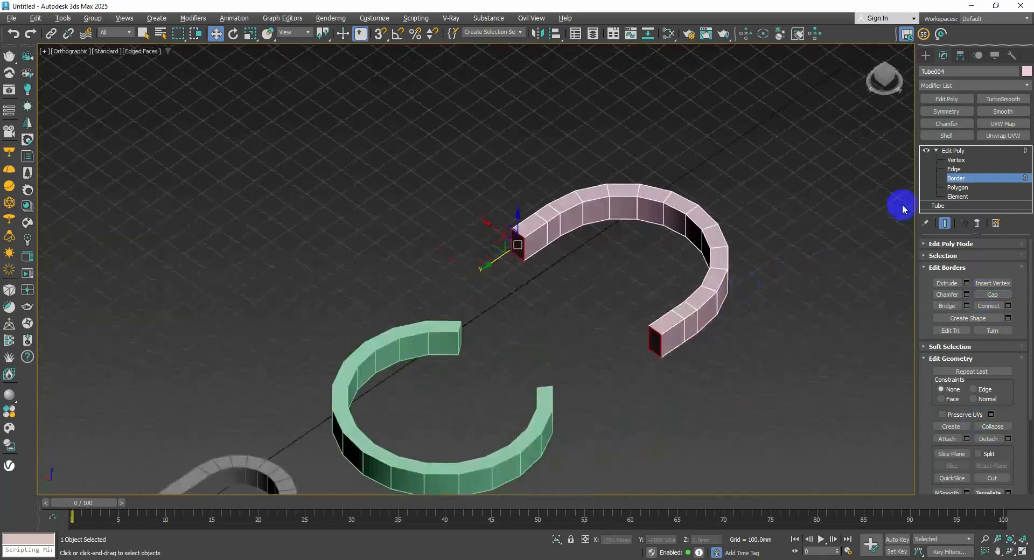
Bridge the facing inner polygons of the two end segments to form the stem of the D.
click(956, 188)
click(519, 243)
alt+middle_drag(525, 239, 743, 214)
ctrl+click(707, 215)
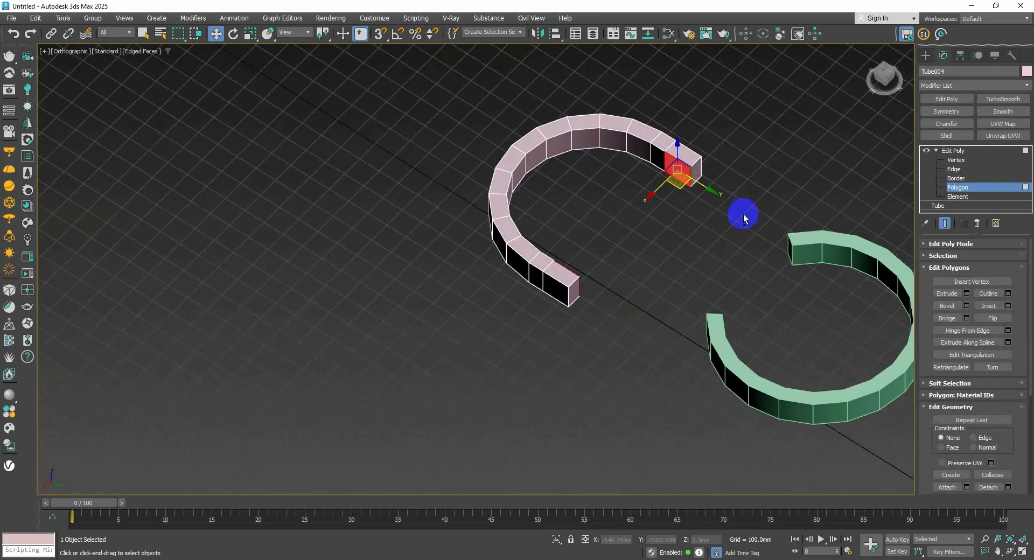
click(946, 318)
alt+middle_drag(839, 282, 715, 285)
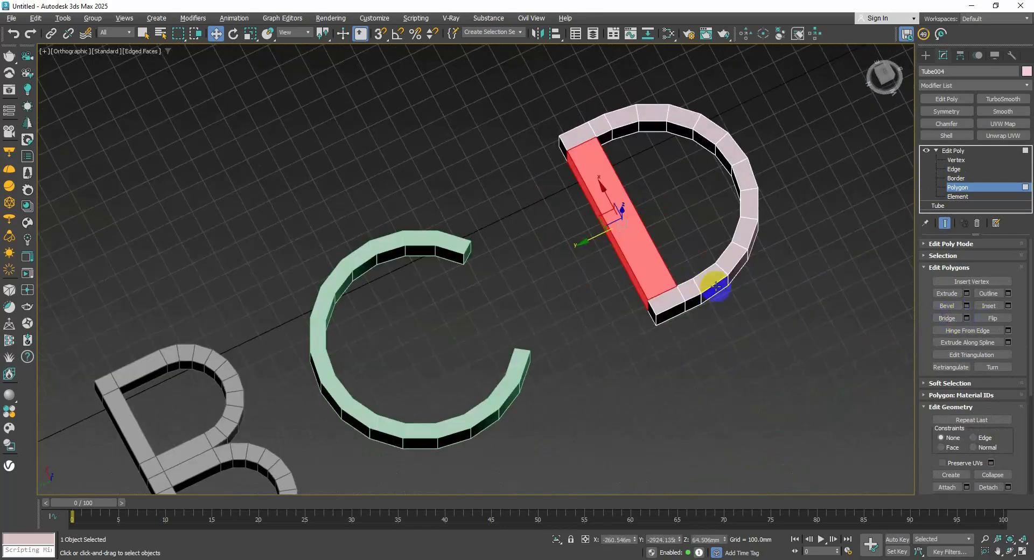
click(761, 333)
alt+middle_drag(762, 334, 900, 215)
Thin the D's stem by moving its inner-edge vertices about 42 mm outward along Y, and leave vertex editing.
click(954, 160)
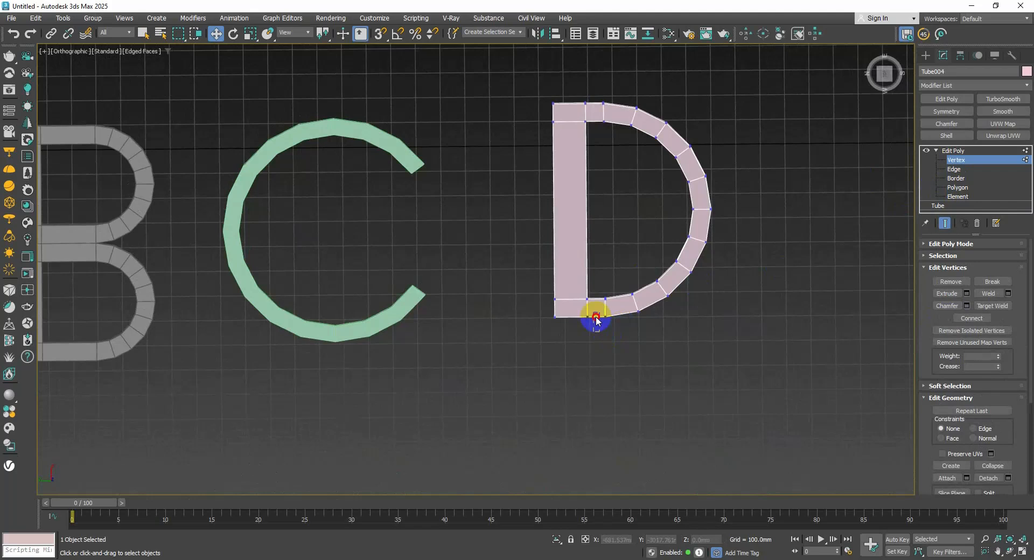
drag(597, 329, 576, 101)
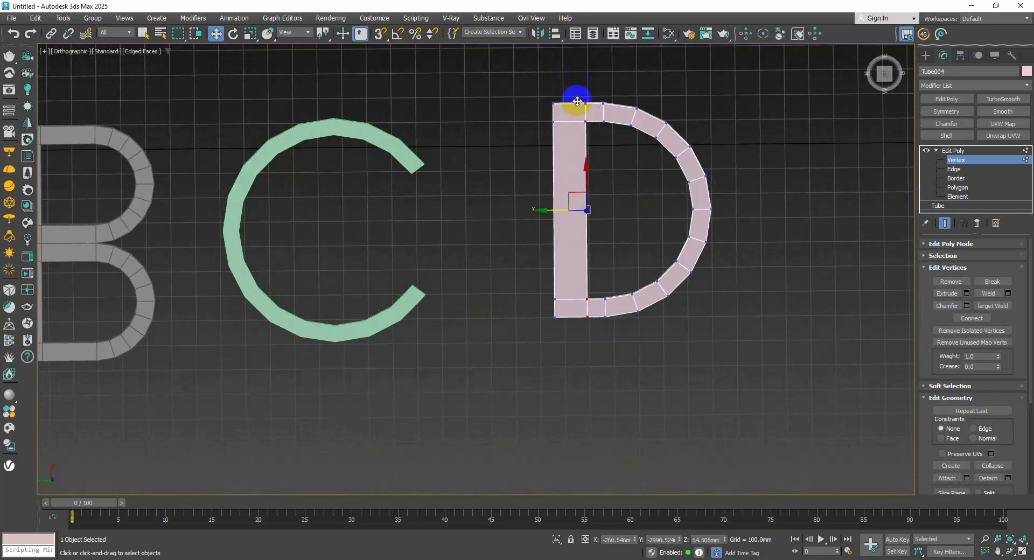
drag(555, 211, 545, 209)
scroll(648, 223, down, 3)
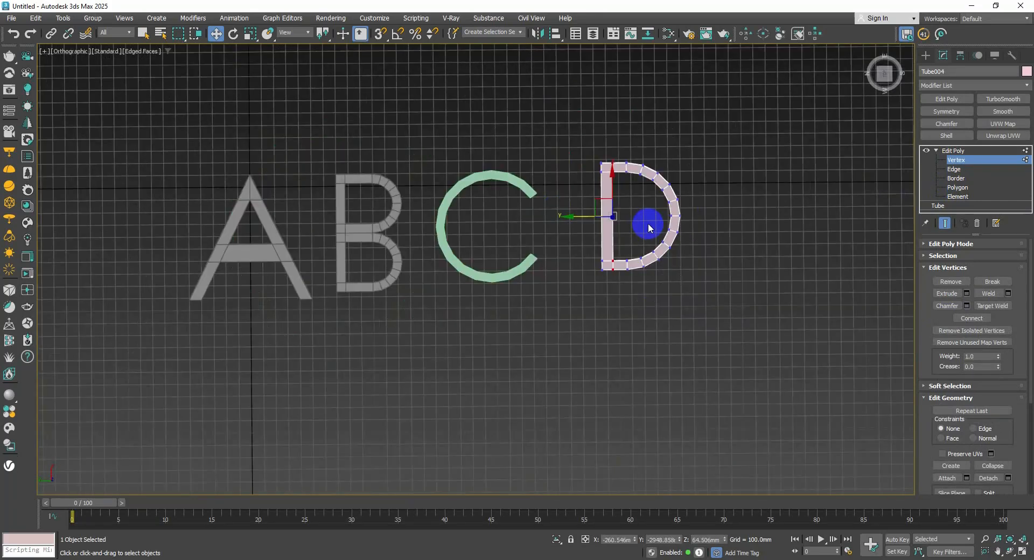
middle_drag(648, 223, 527, 252)
click(952, 161)
Create a tall narrow box beyond the D, about as tall as the letter, as the stem of the E.
middle_drag(729, 208, 541, 236)
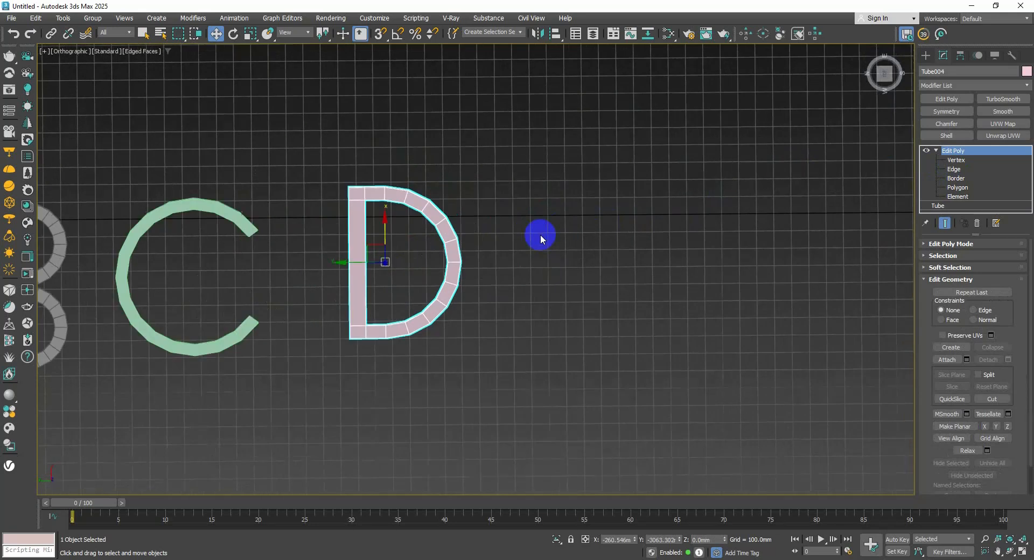
scroll(539, 236, up, 2)
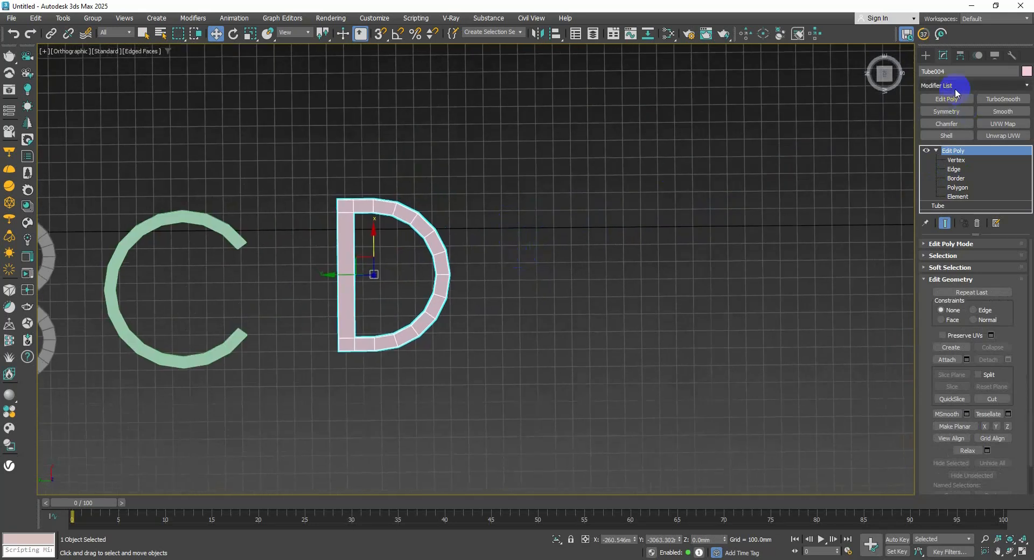
click(925, 55)
click(946, 127)
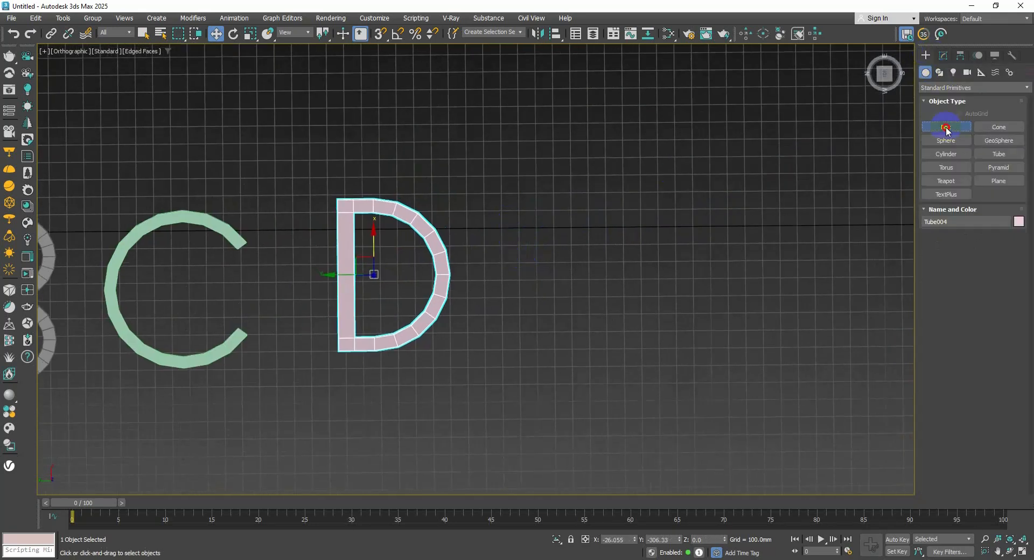
scroll(494, 223, up, 2)
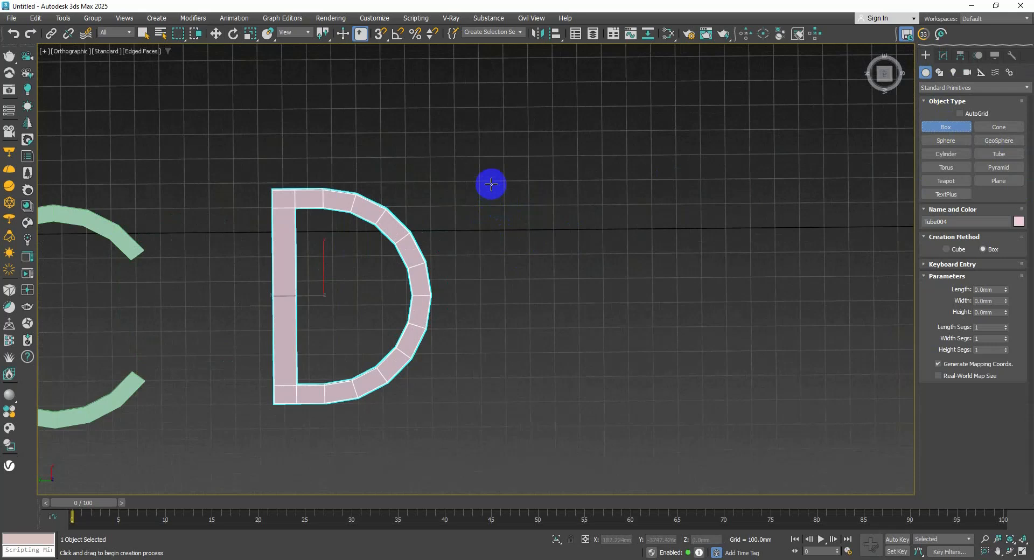
drag(491, 185, 524, 409)
alt+middle_drag(525, 397, 502, 327)
click(511, 383)
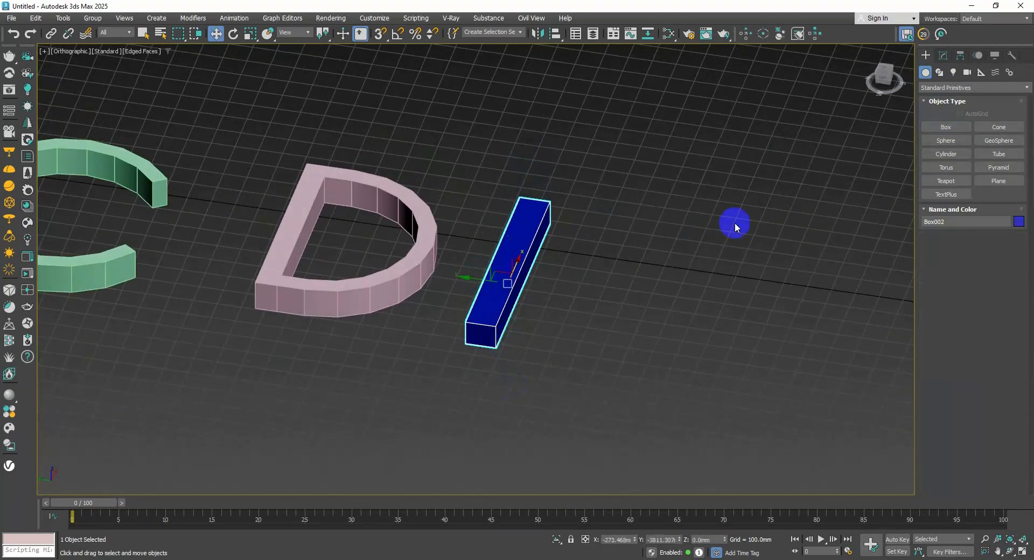
Add Edit Poly to the new box and connect its four lengthwise edges with 4 segments.
click(943, 55)
click(943, 99)
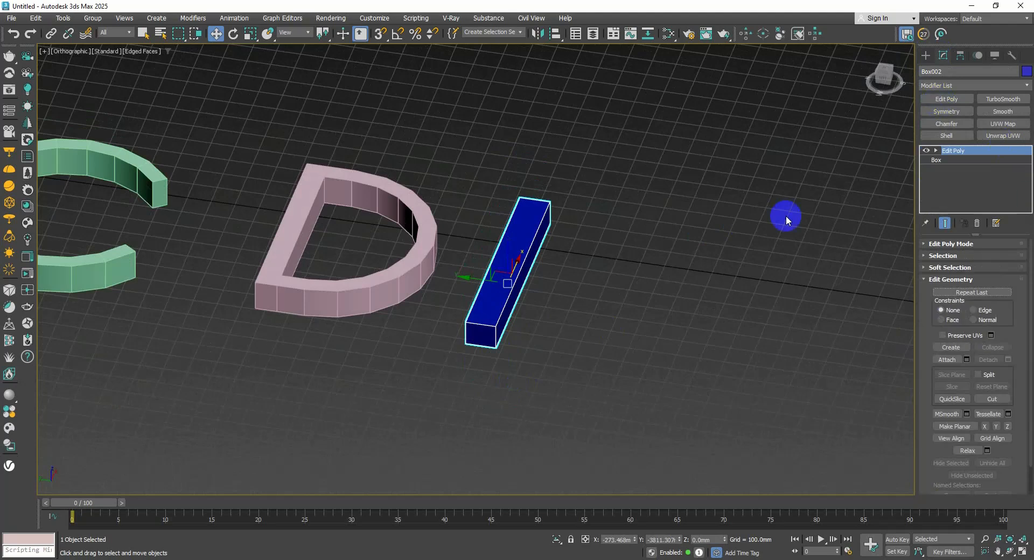
click(935, 151)
click(954, 169)
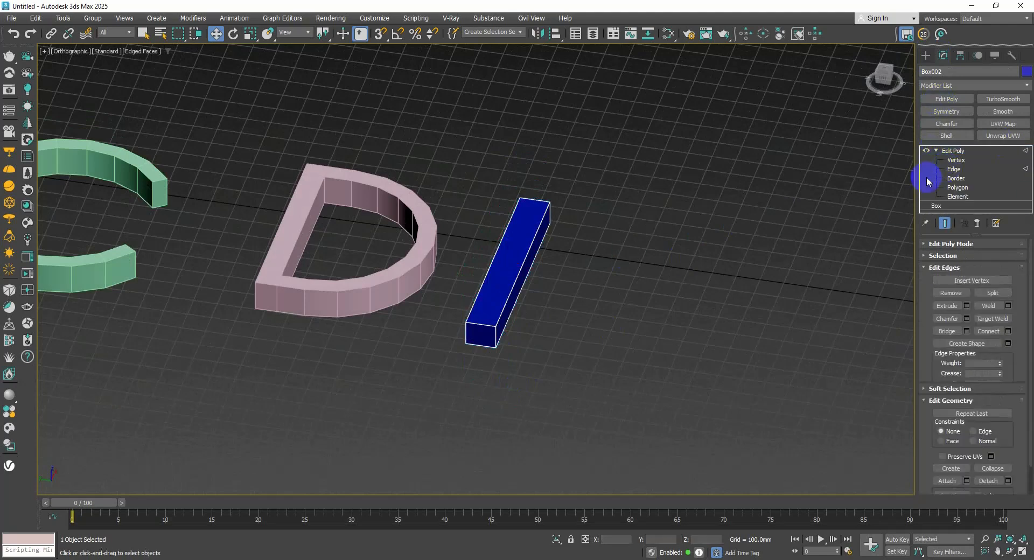
alt+middle_drag(549, 296, 512, 330)
click(517, 269)
scroll(515, 272, up, 2)
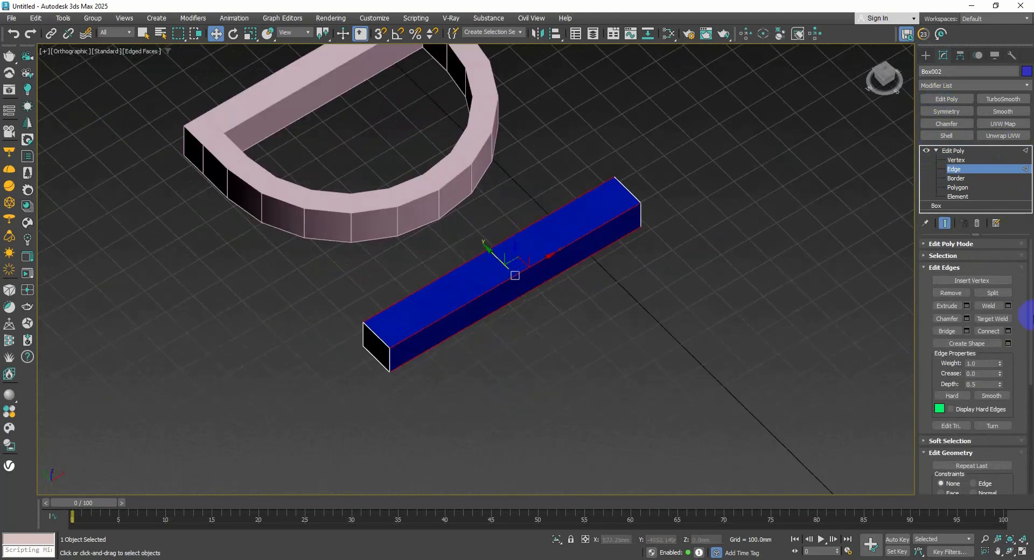
click(1008, 331)
middle_drag(451, 289, 403, 271)
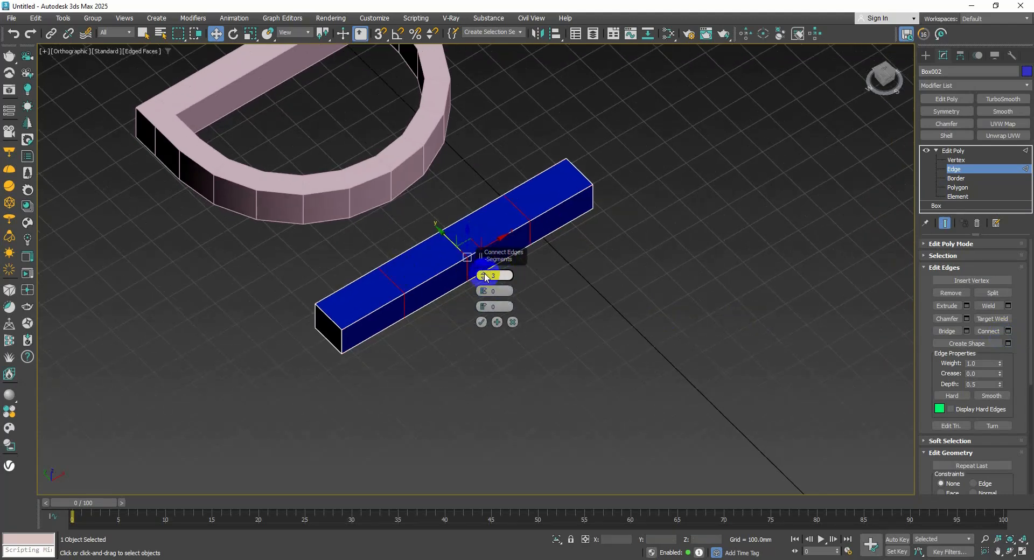
middle_drag(438, 287, 370, 263)
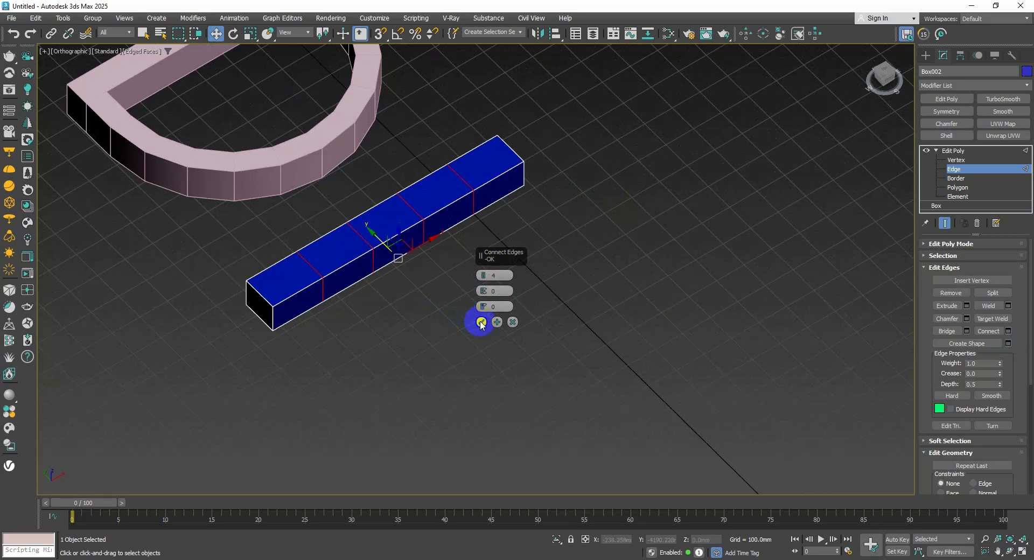
click(481, 322)
Extrude the two end polygons and the middle polygon on the side facing away from the D into the E's arms, and leave polygon editing.
click(957, 187)
click(524, 183)
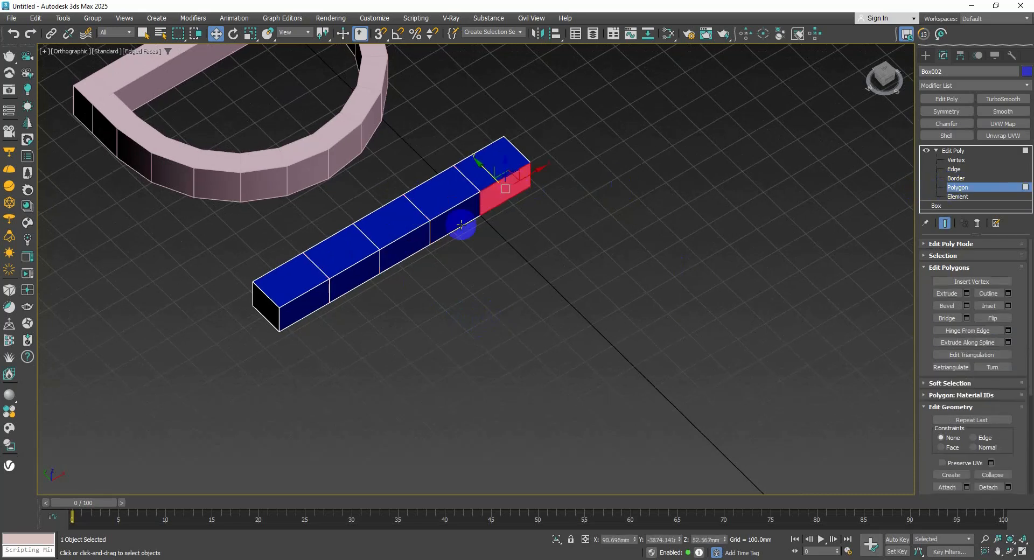
ctrl+click(418, 245)
ctrl+click(323, 297)
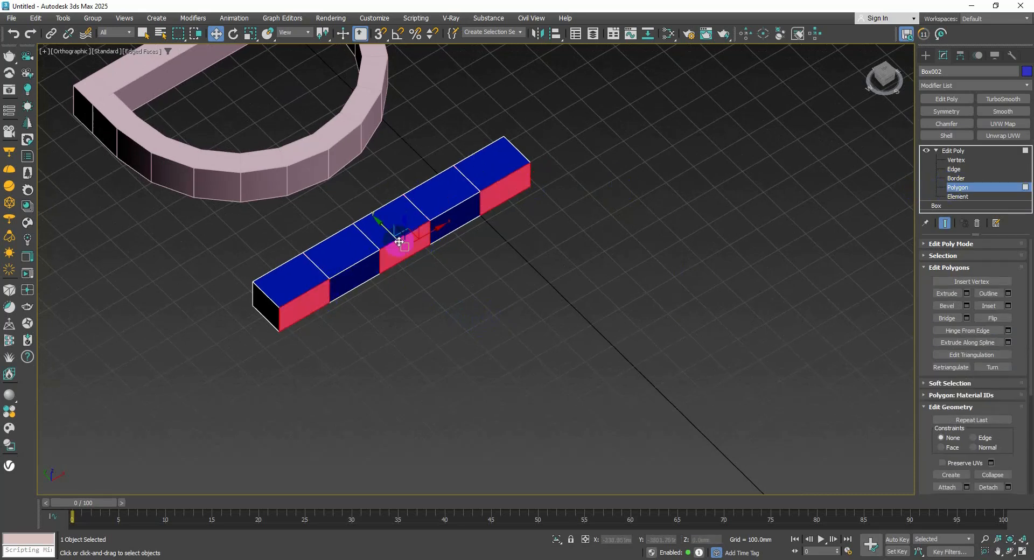
shift+drag(387, 229, 472, 308)
scroll(533, 311, down, 4)
alt+middle_drag(474, 309, 572, 240)
alt+middle_drag(572, 240, 602, 226)
click(949, 186)
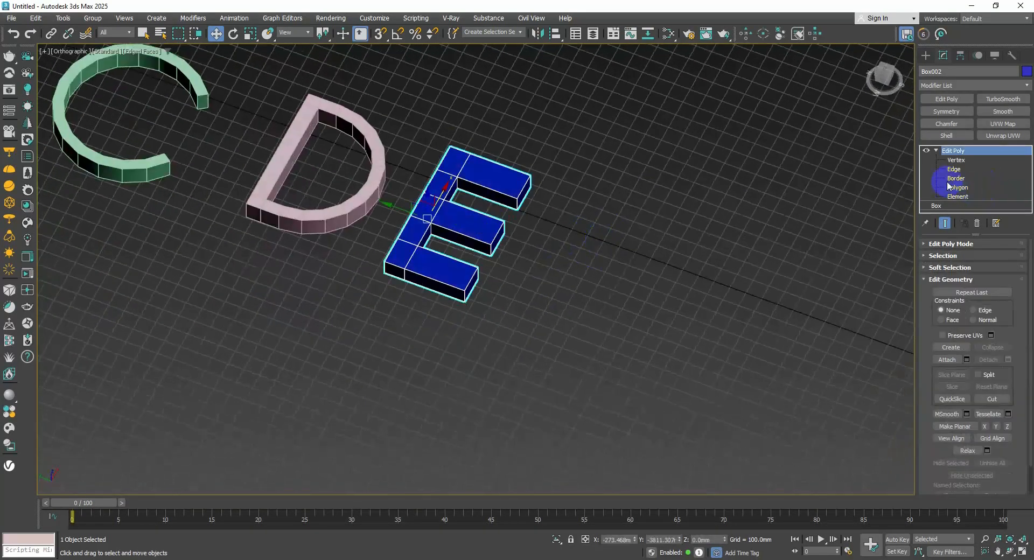
Create a box beyond the E, about 115 mm long, 941 mm wide and 115 mm high, as the stem of the F.
click(926, 56)
click(945, 127)
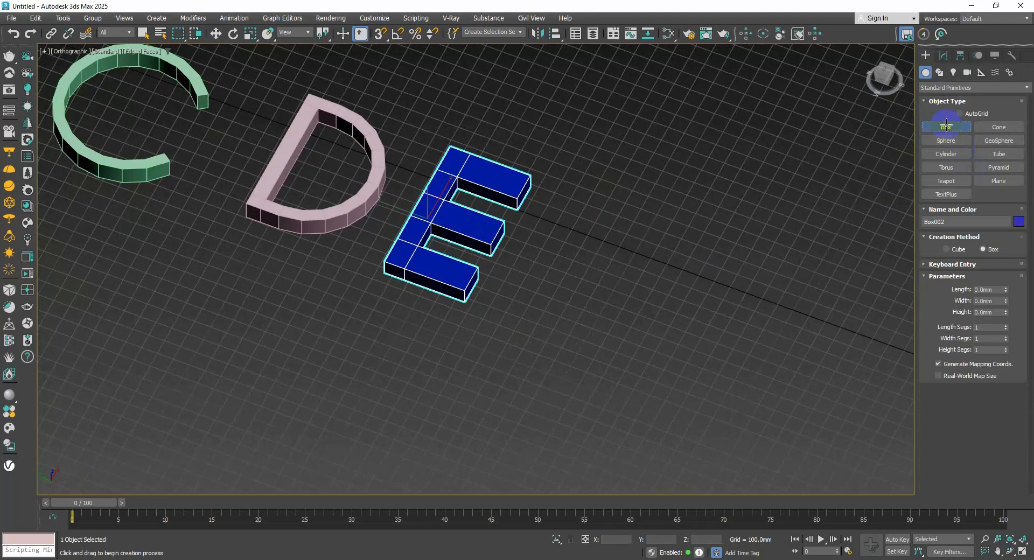
drag(582, 203, 542, 324)
click(596, 261)
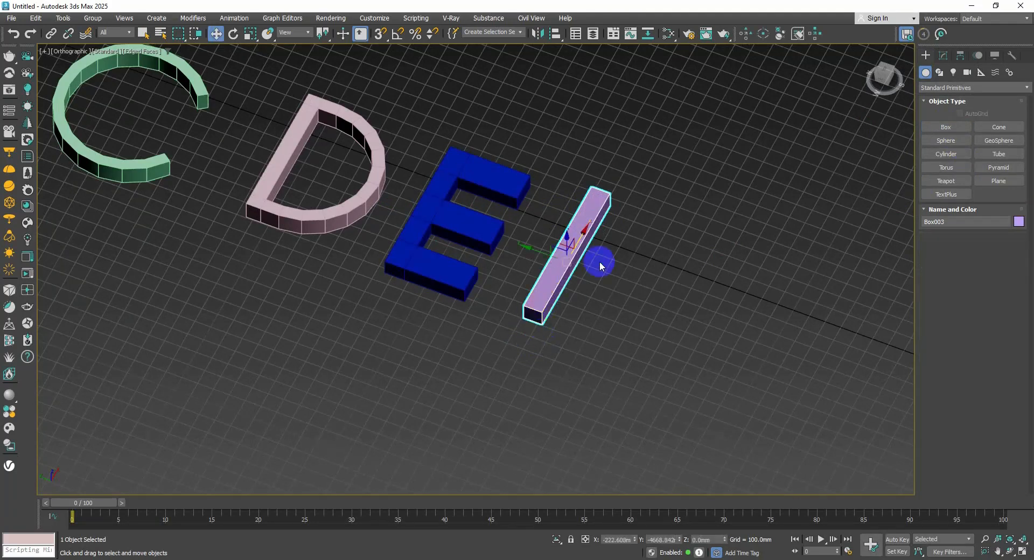
Add Edit Poly to the F's stem box and select its four lengthwise edges.
click(940, 56)
alt+middle_drag(875, 352, 811, 330)
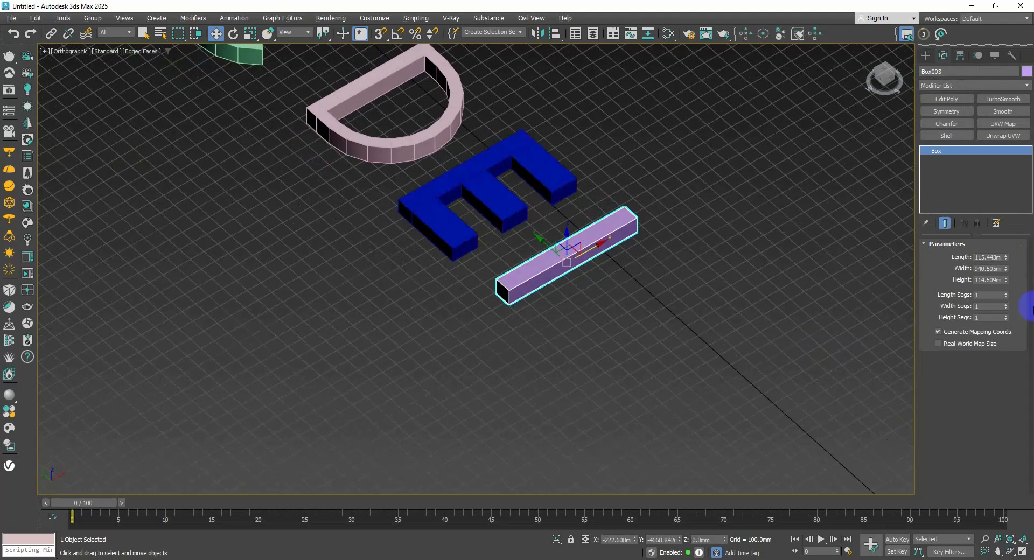
click(946, 99)
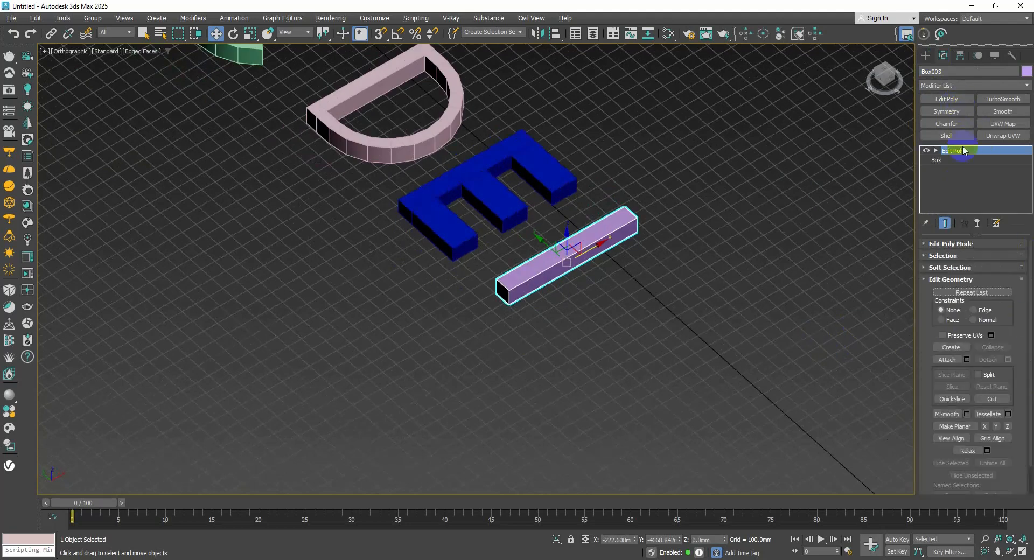
click(935, 151)
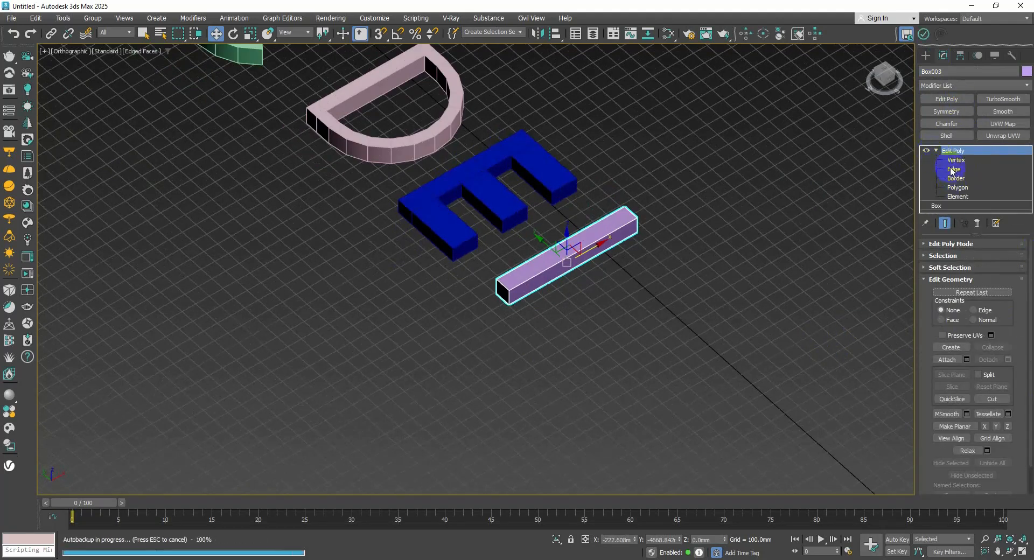
click(953, 170)
scroll(560, 267, up, 2)
click(560, 268)
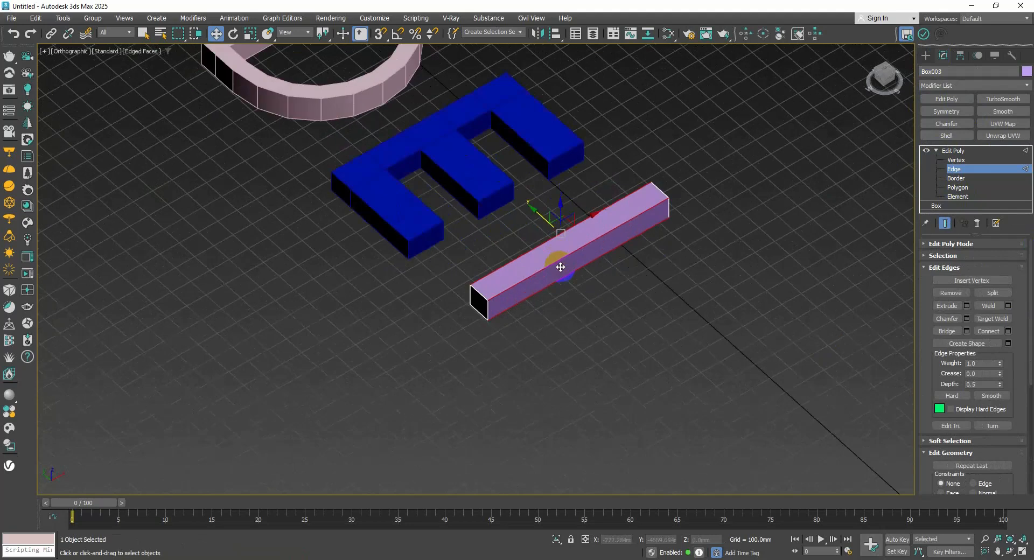
Try connecting the stem's lengthwise edges with 1 segment and sliding the new loop toward the upper end, and undo it.
click(1008, 331)
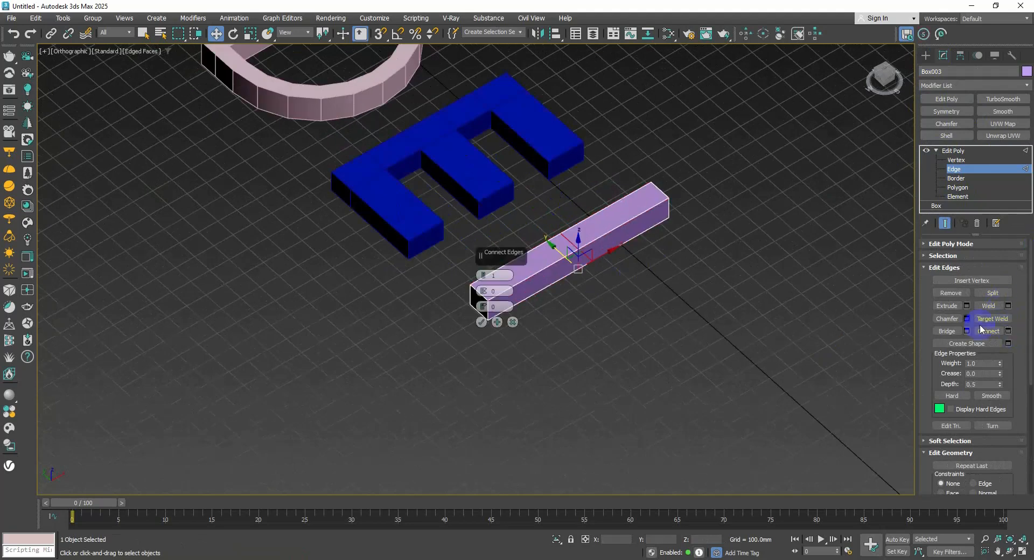
click(481, 322)
scroll(586, 246, up, 2)
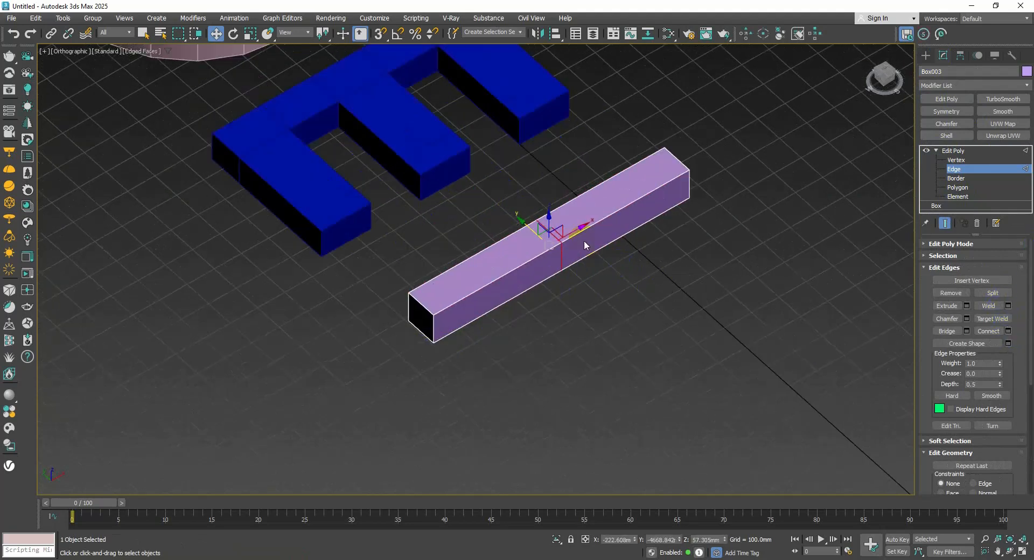
drag(571, 236, 595, 227)
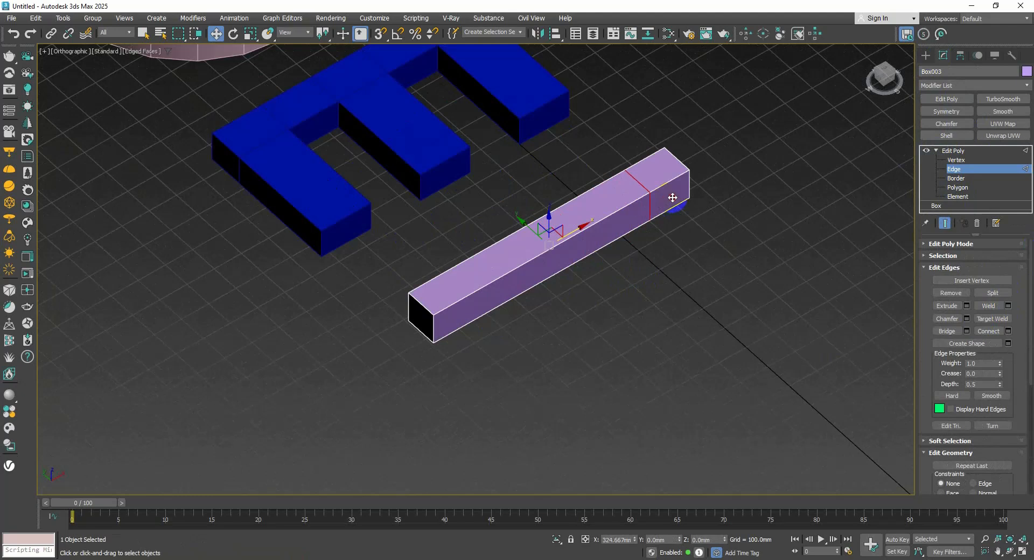
drag(673, 197, 672, 199)
key(ctrl+z)
key(ctrl+z)
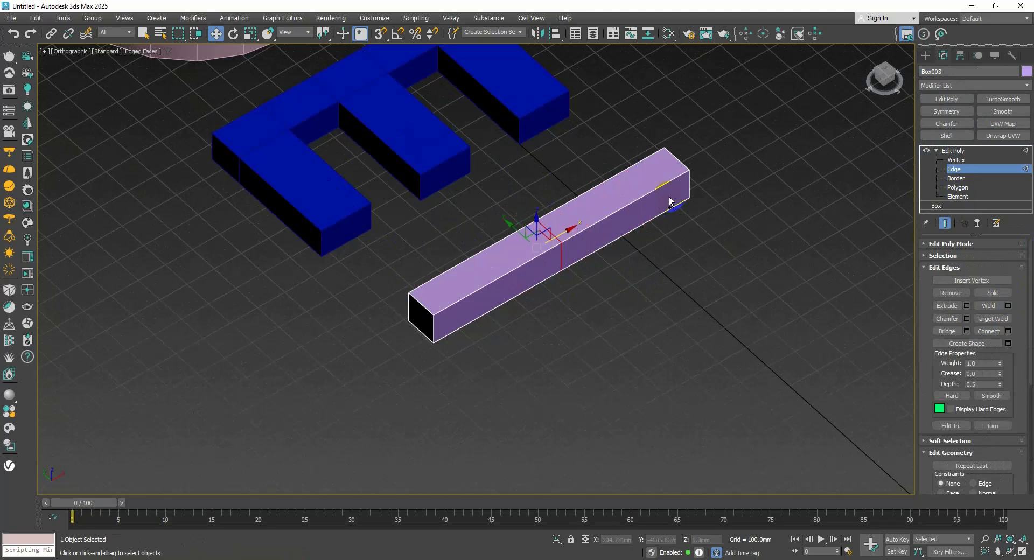
Connect the stem's lengthwise edges with 3 segments and shift all three loops along X toward the upper end.
click(1007, 331)
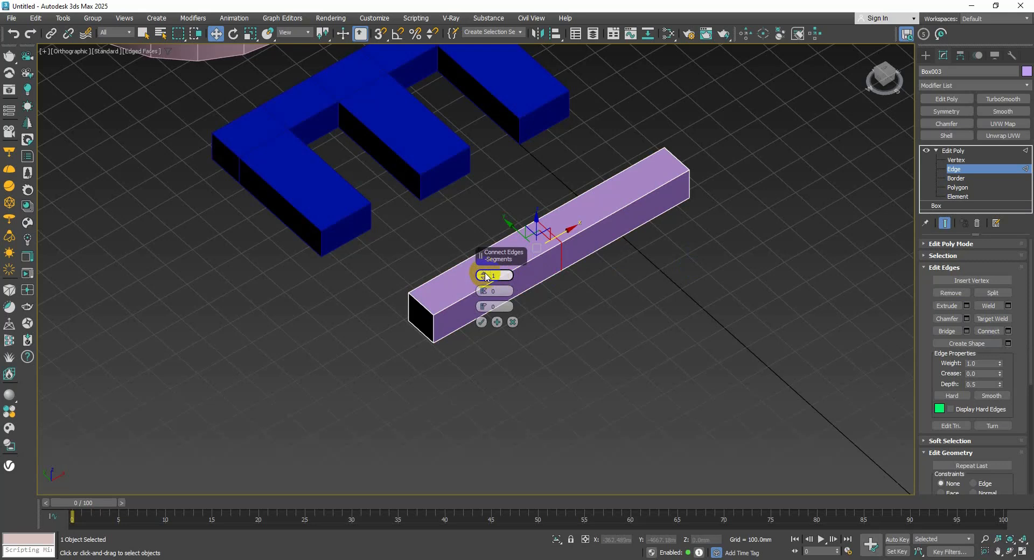
drag(485, 277, 485, 275)
click(482, 323)
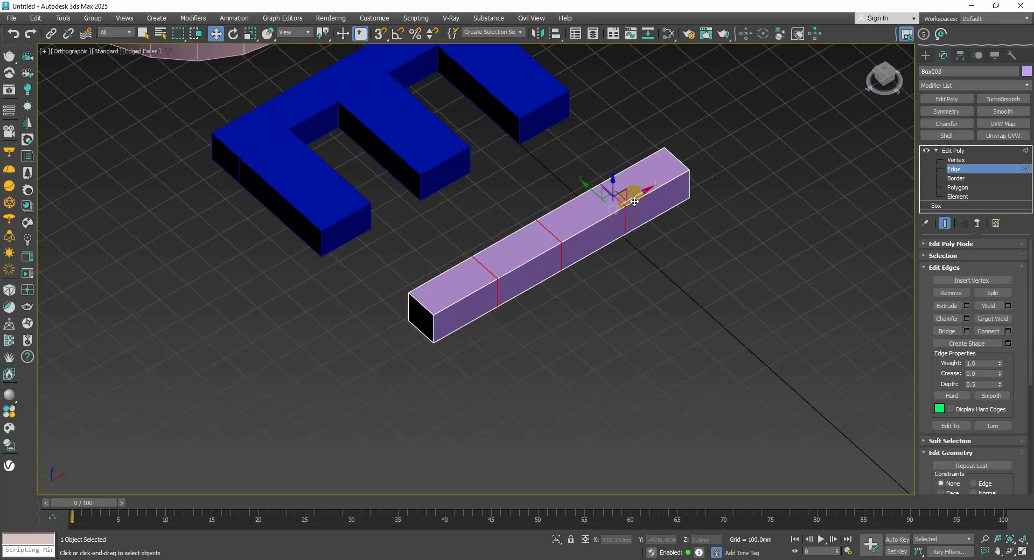
drag(635, 199, 664, 185)
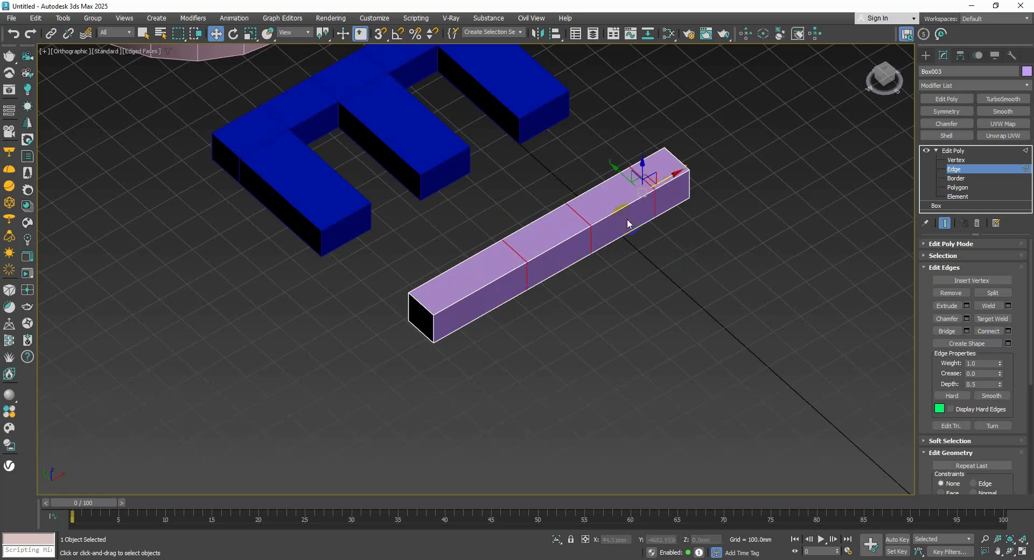
Slide the middle and lowest edge loops farther toward the stem's upper end to mark out the F's two arms.
click(595, 241)
drag(597, 221, 621, 212)
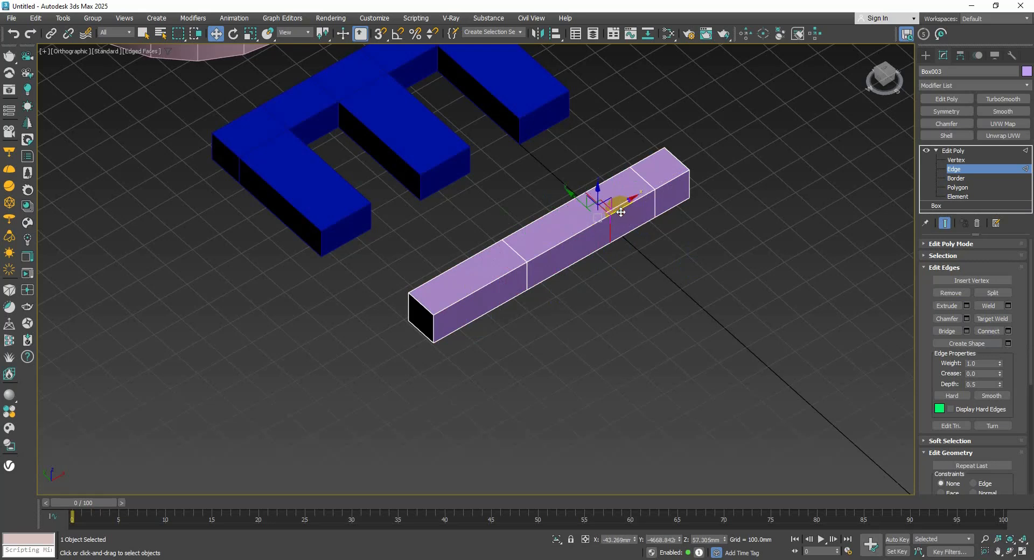
click(528, 269)
drag(537, 258, 580, 239)
Extrude the topmost and third-from-top end polygons on the side facing away from the E into the F's arms, and leave polygon editing.
click(957, 187)
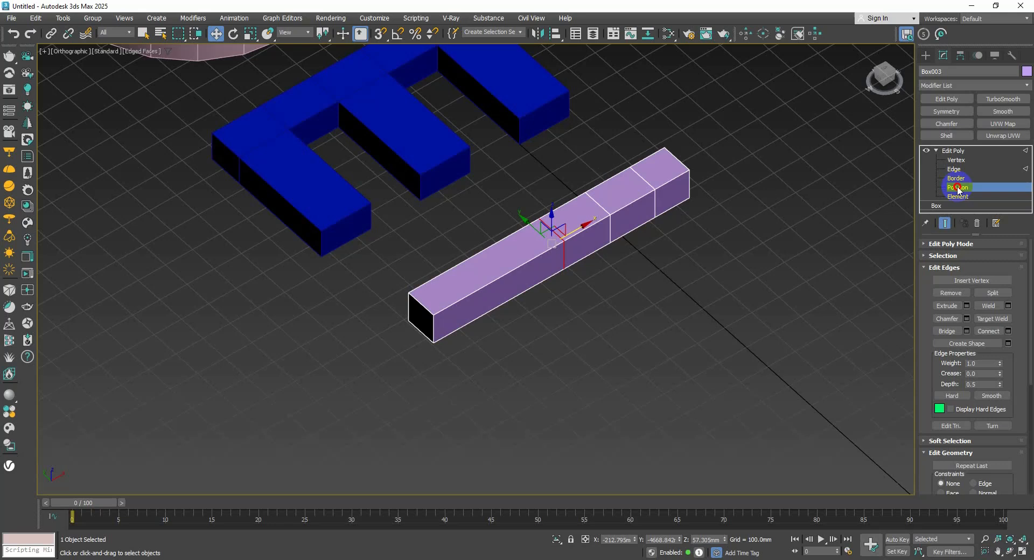
click(670, 195)
ctrl+click(602, 232)
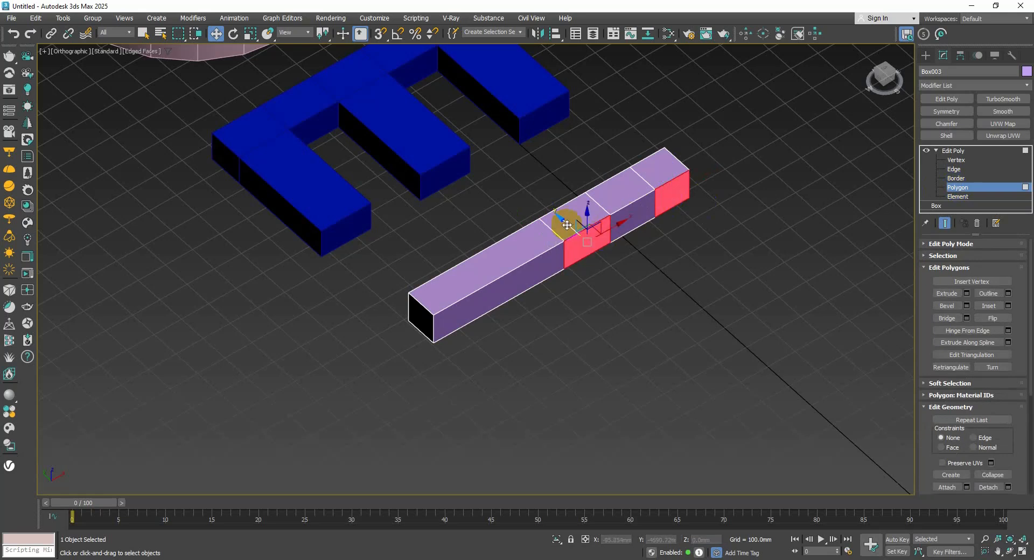
shift+drag(567, 225, 644, 286)
scroll(539, 259, down, 4)
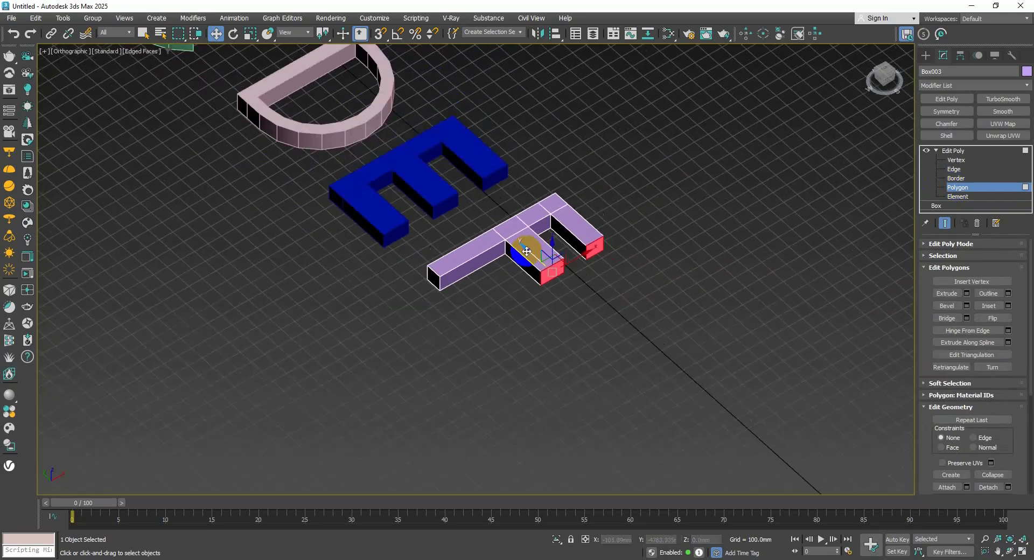
alt+middle_drag(527, 251, 577, 305)
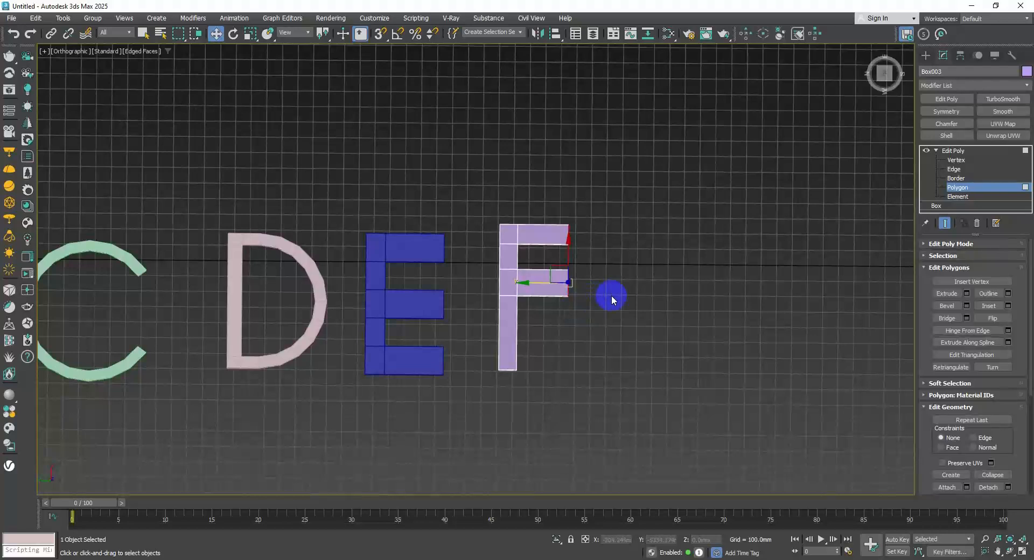
click(956, 189)
Create a tube beyond the F with radii of about 421 mm and 359 mm and a height of about 155 mm.
middle_drag(646, 260, 620, 252)
scroll(603, 244, up, 2)
click(945, 54)
click(927, 55)
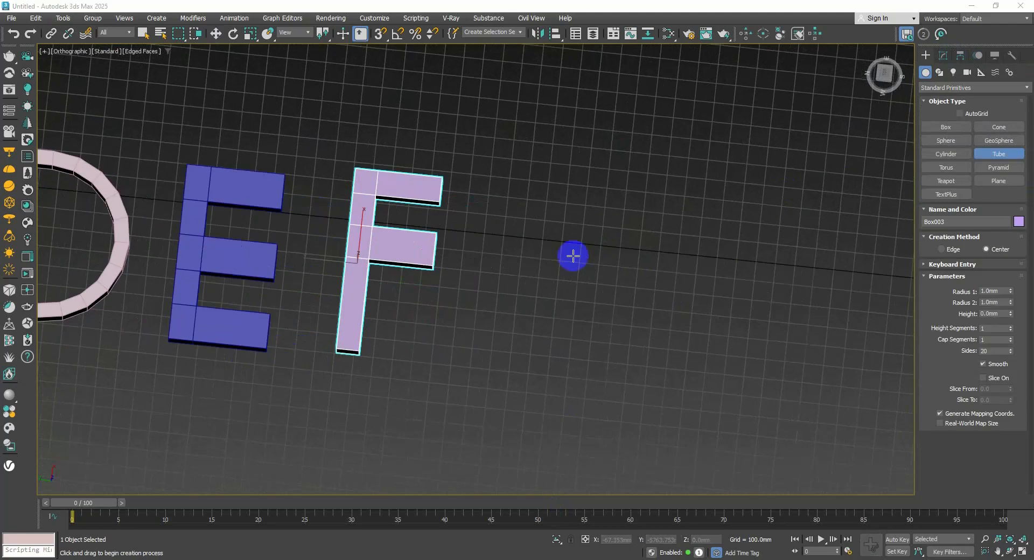
scroll(517, 285, up, 1)
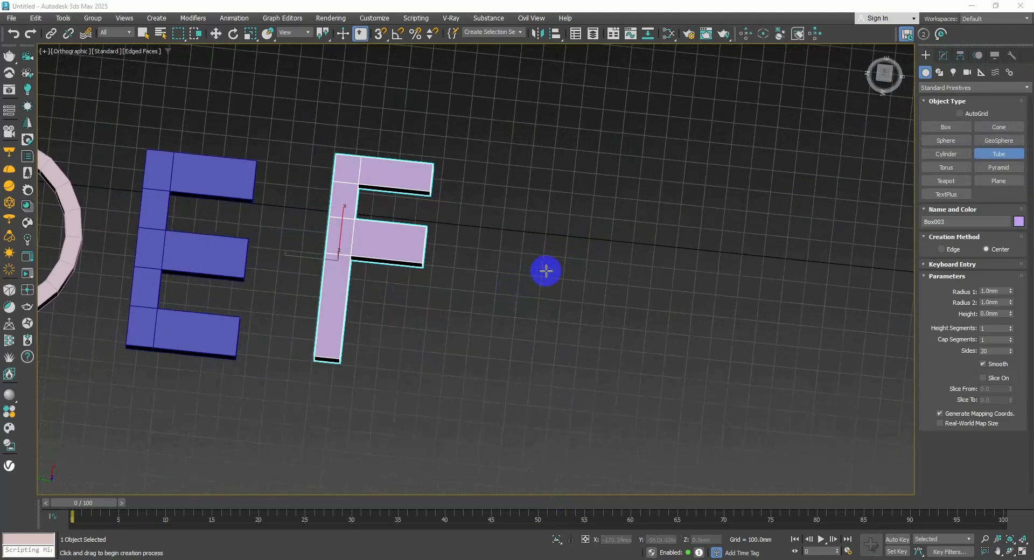
drag(530, 270, 560, 357)
click(563, 341)
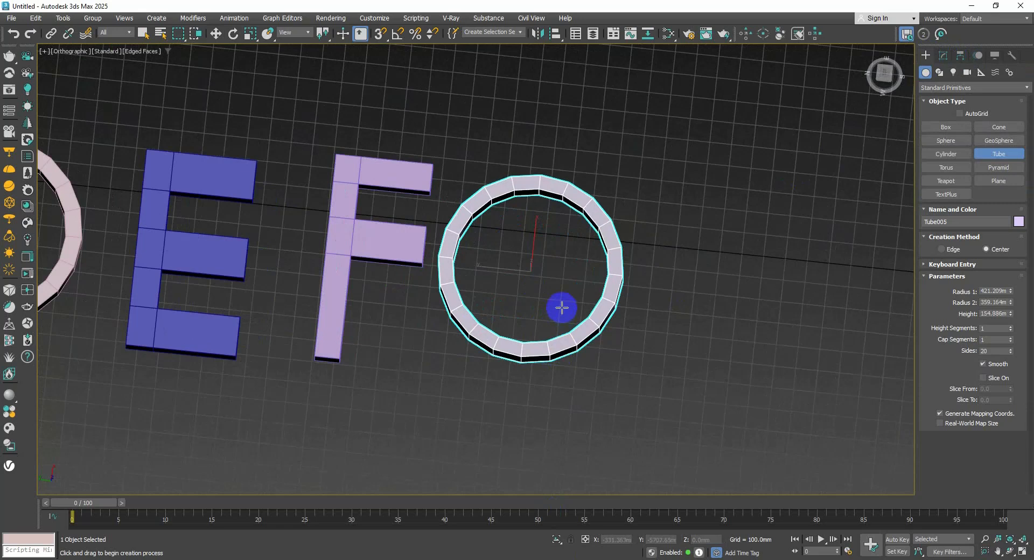
click(561, 307)
key(w)
alt+middle_drag(602, 262, 519, 255)
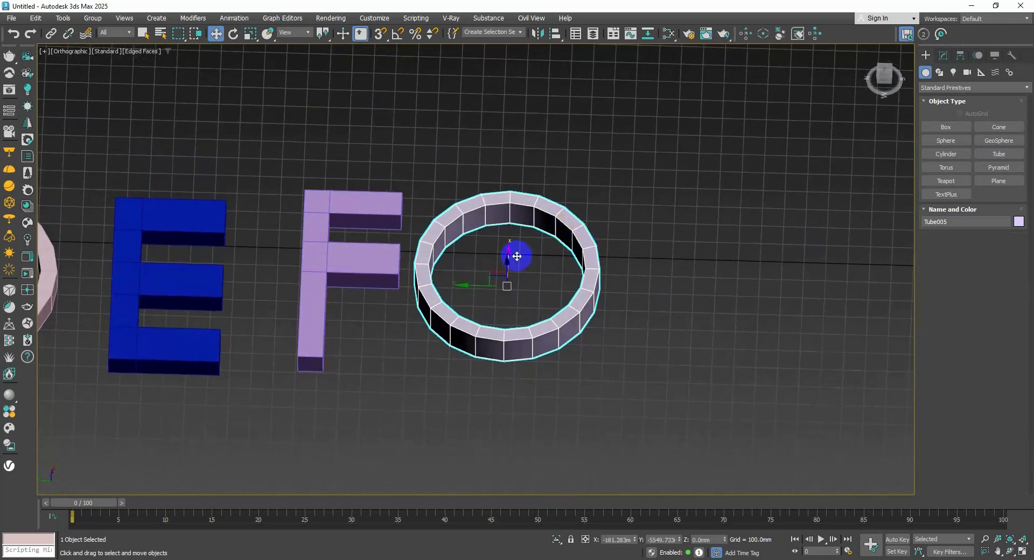
Move the new tube along Y a little farther away from the F.
drag(474, 289, 511, 294)
alt+middle_drag(533, 259, 490, 291)
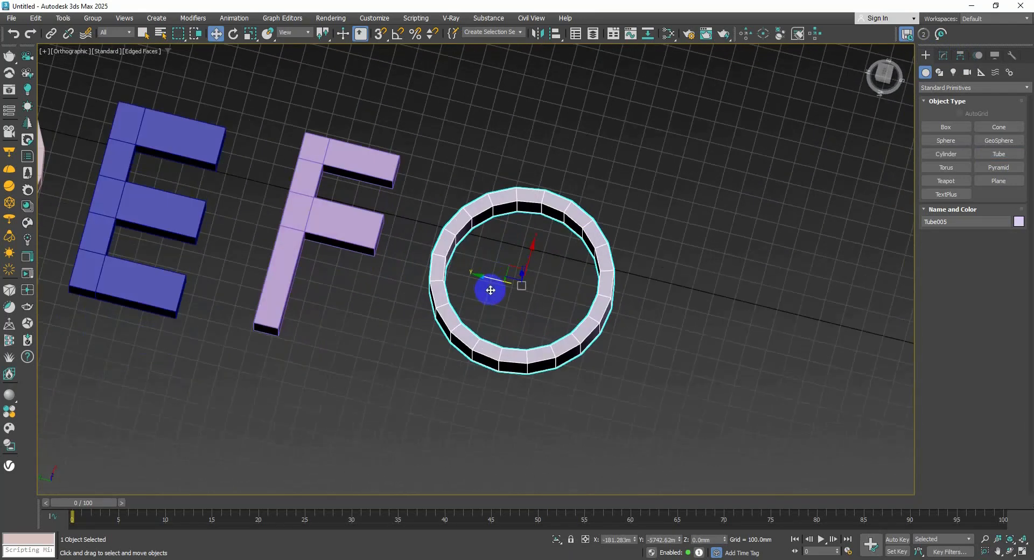
scroll(565, 268, up, 2)
alt+middle_drag(567, 268, 571, 256)
Add Edit Poly to the tube and delete its ring segments on the upper side facing away from the F to open a G shape.
click(942, 56)
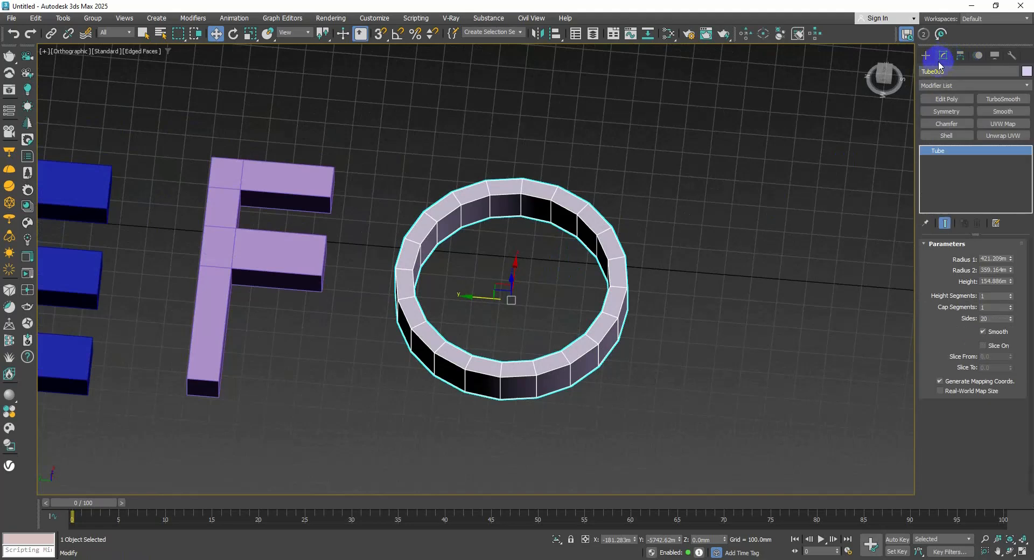
click(946, 98)
alt+middle_drag(641, 249, 641, 310)
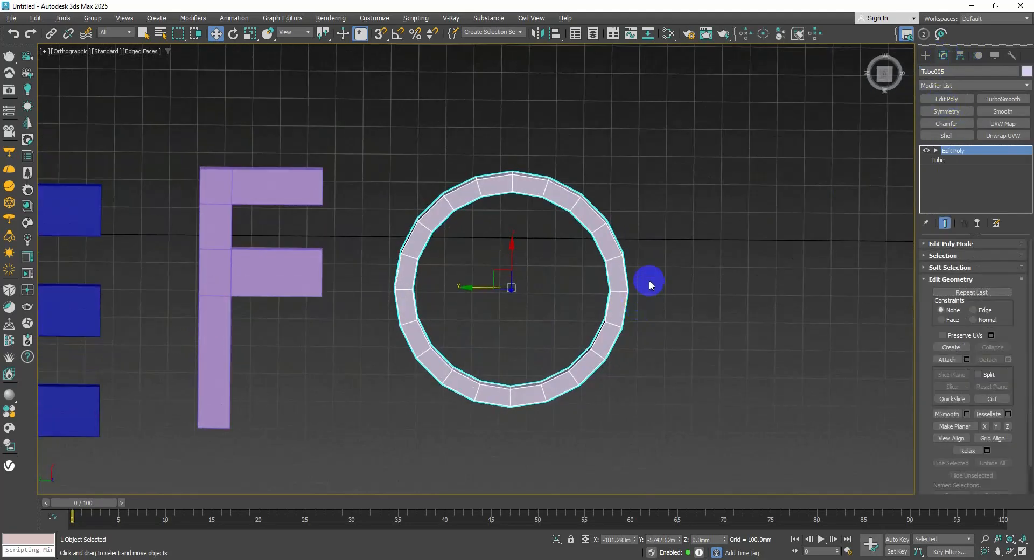
click(937, 150)
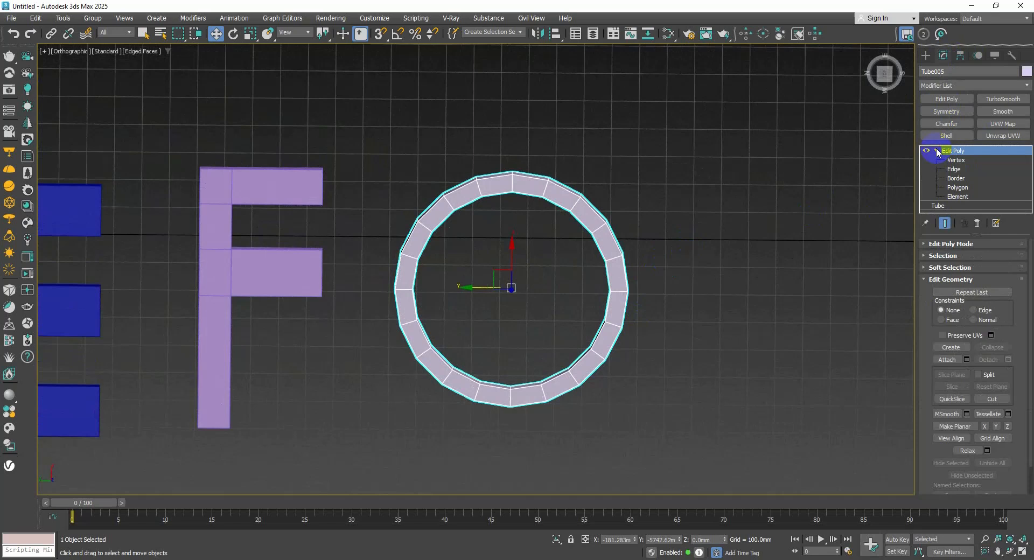
click(955, 187)
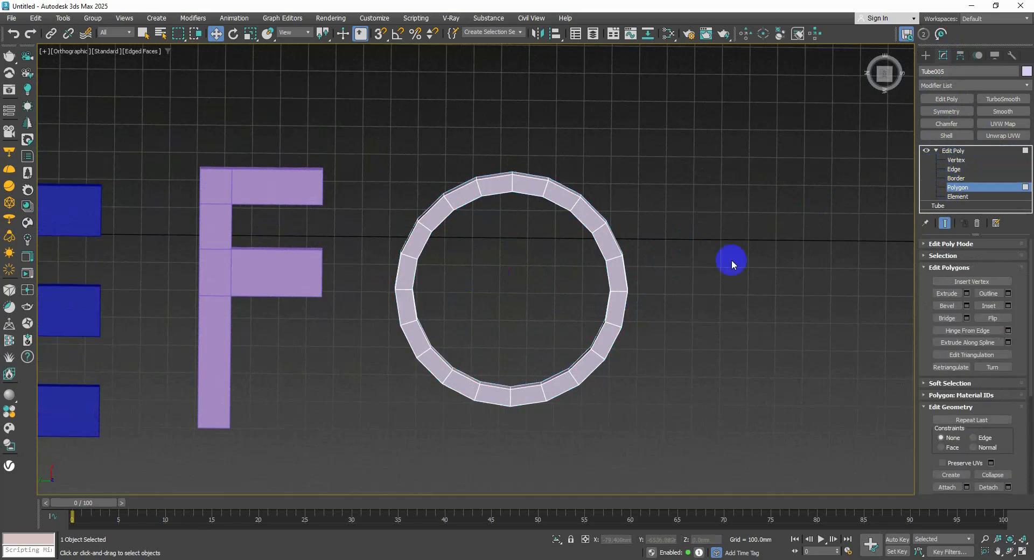
drag(661, 284, 584, 218)
key(Delete)
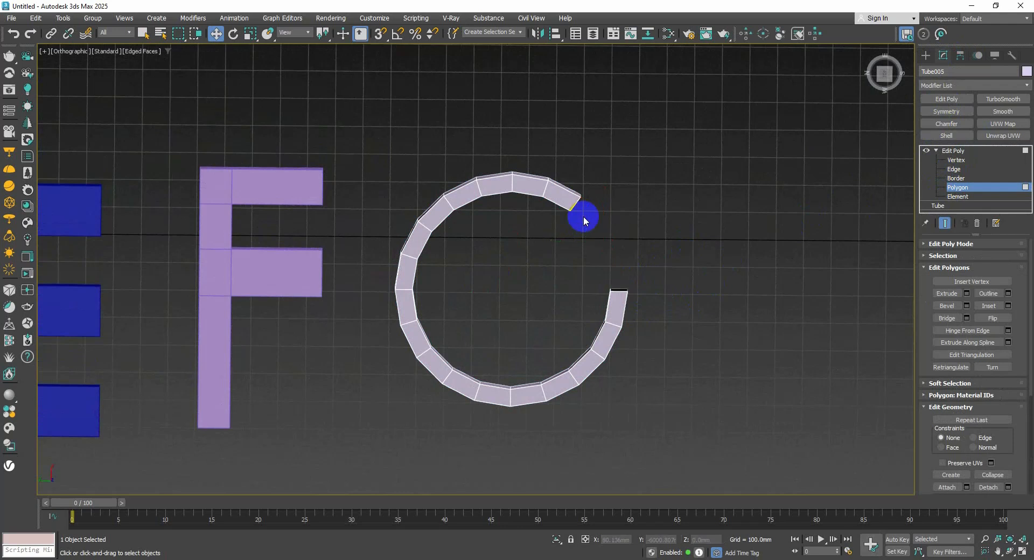
Select the open border at the upper cut end of the ring.
scroll(560, 216, up, 3)
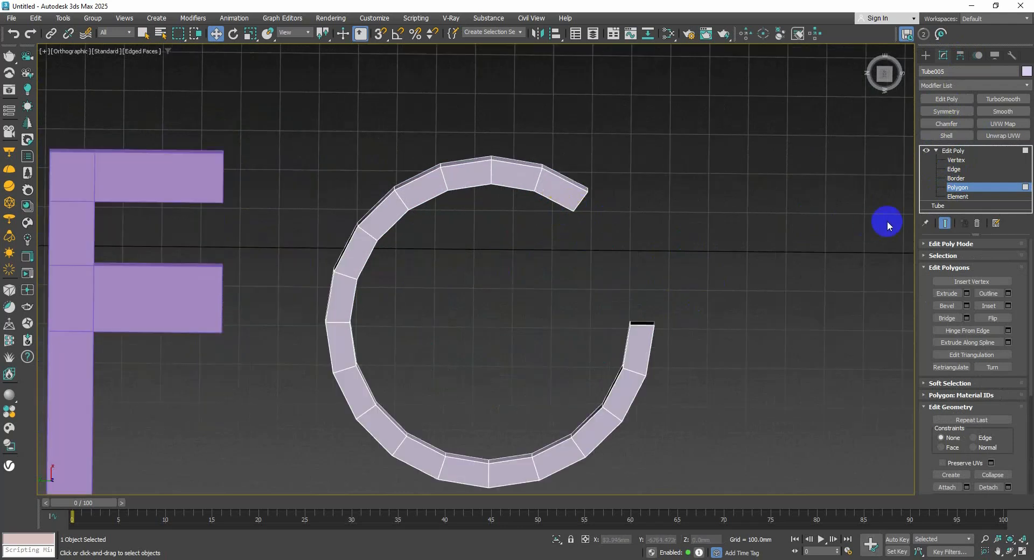
click(952, 178)
alt+middle_drag(764, 229, 732, 185)
drag(681, 278, 585, 173)
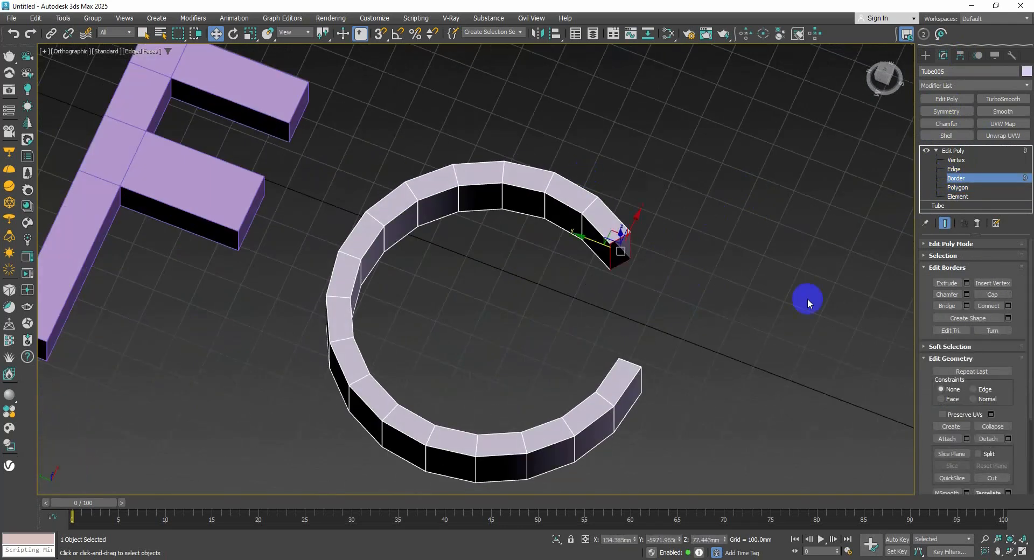
alt+middle_drag(749, 289, 746, 309)
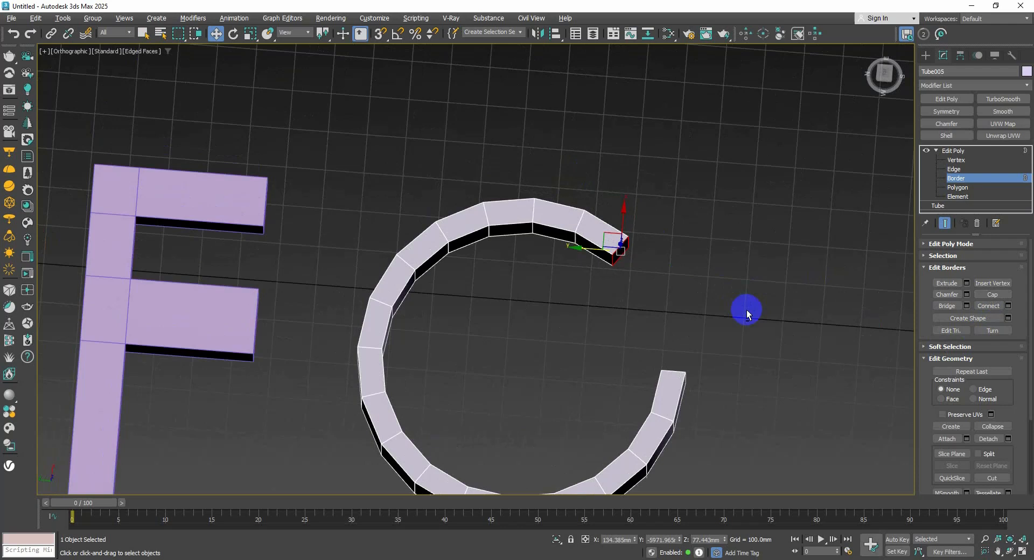
Extrude the inner polygon of the ring's lower end segment about 197 mm along Y as the G's crossbar and scale its end face straight.
click(952, 188)
click(671, 374)
alt+middle_drag(672, 375, 729, 330)
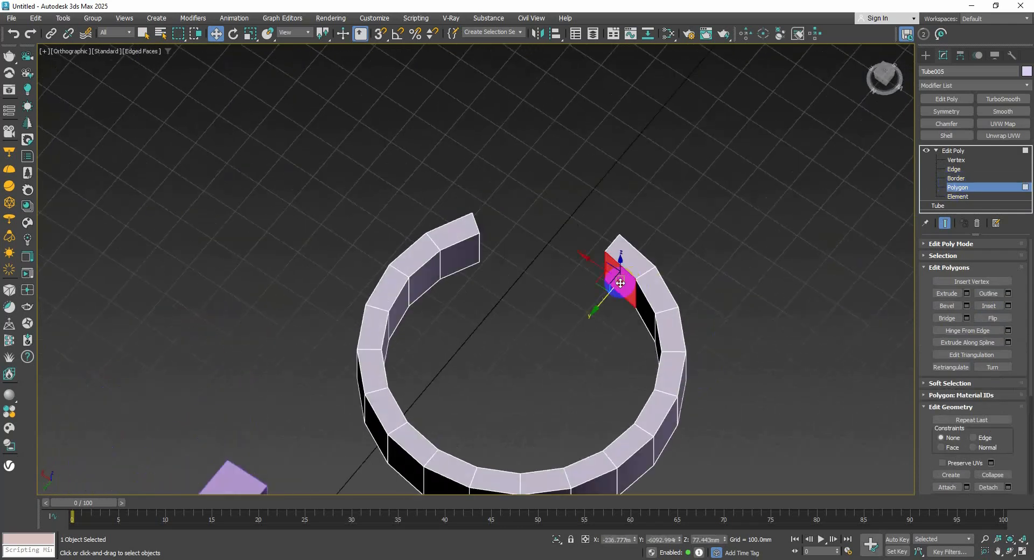
alt+middle_drag(620, 283, 594, 277)
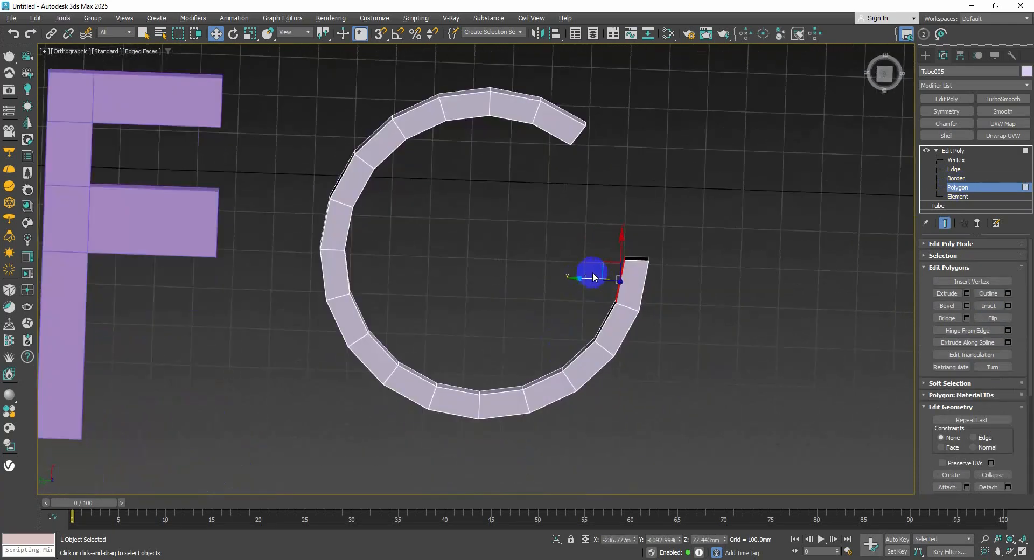
scroll(589, 276, up, 2)
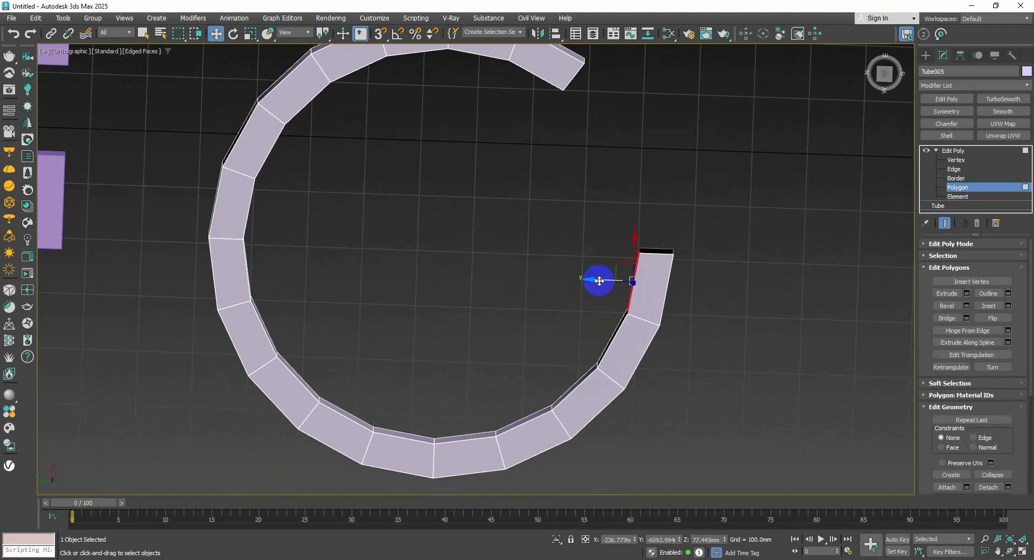
drag(599, 281, 488, 272)
scroll(513, 271, down, 2)
middle_drag(488, 272, 535, 285)
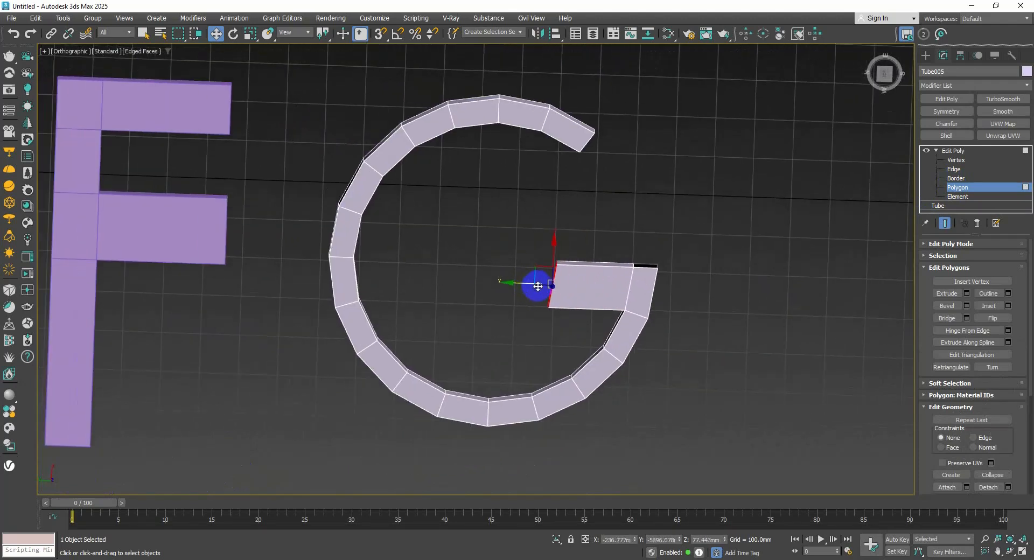
click(250, 34)
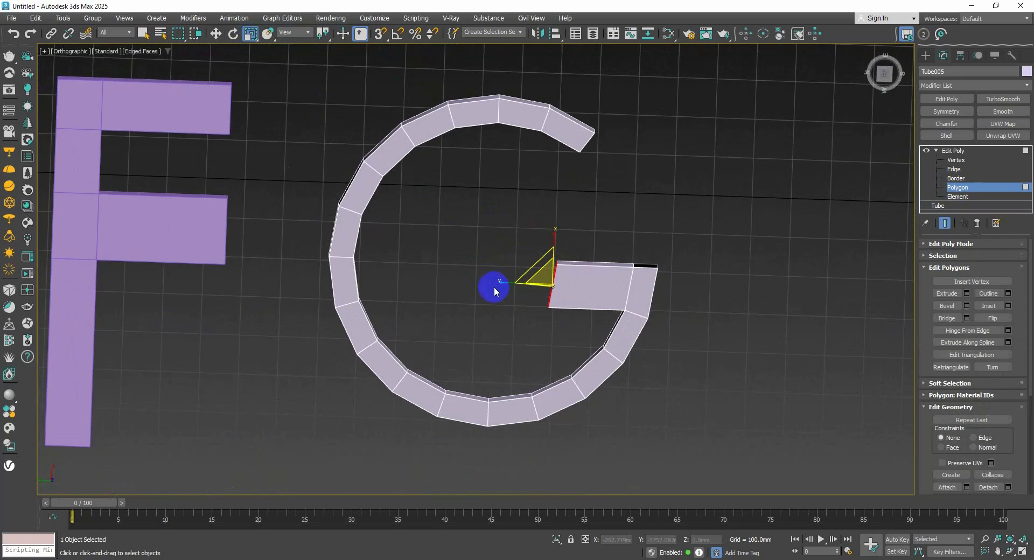
Cap the open border beside the G's crossbar and leave border editing.
alt+middle_drag(838, 212, 965, 183)
scroll(699, 276, down, 3)
click(970, 177)
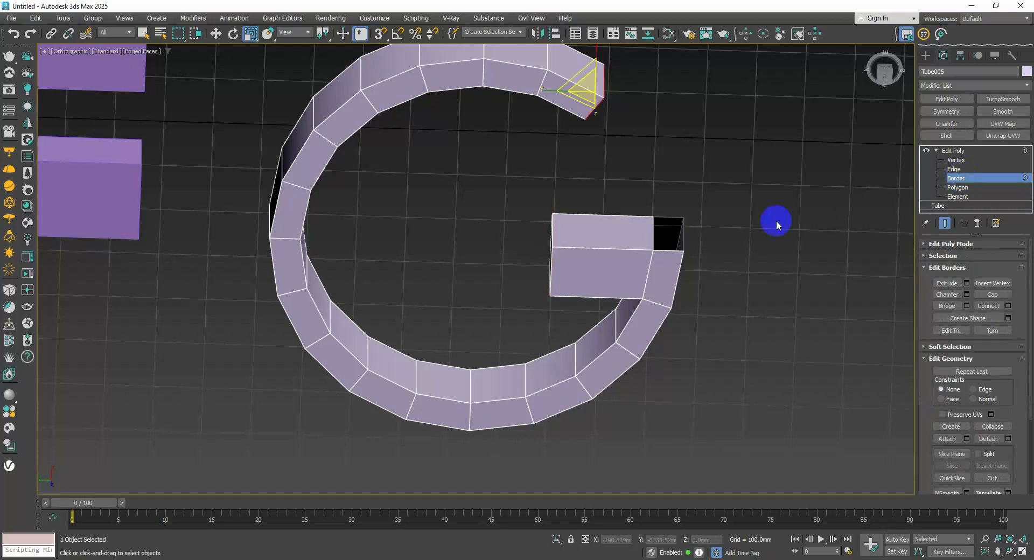
click(683, 252)
click(991, 294)
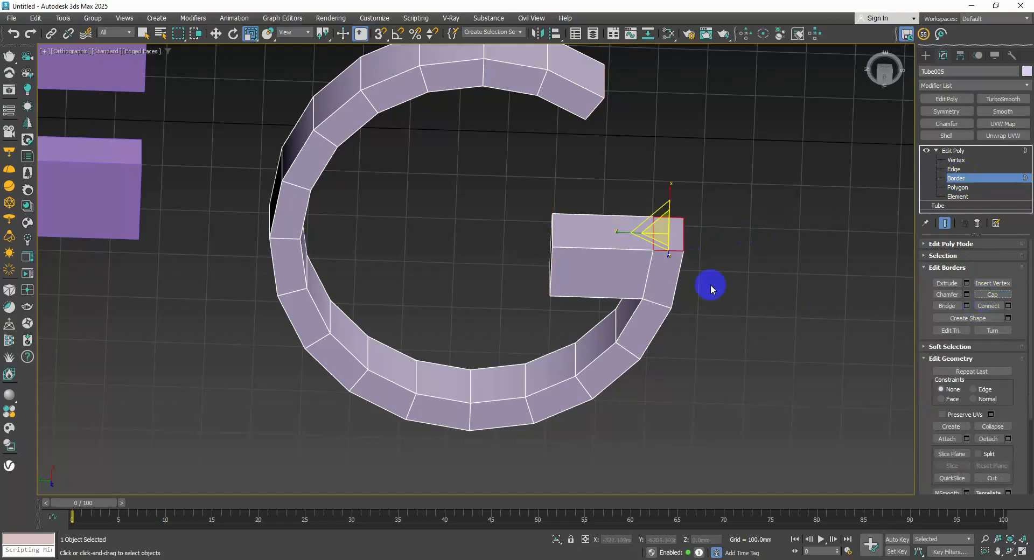
scroll(700, 283, down, 5)
alt+middle_drag(633, 283, 565, 305)
scroll(645, 244, down, 4)
click(949, 178)
scroll(581, 291, up, 2)
middle_drag(651, 268, 643, 269)
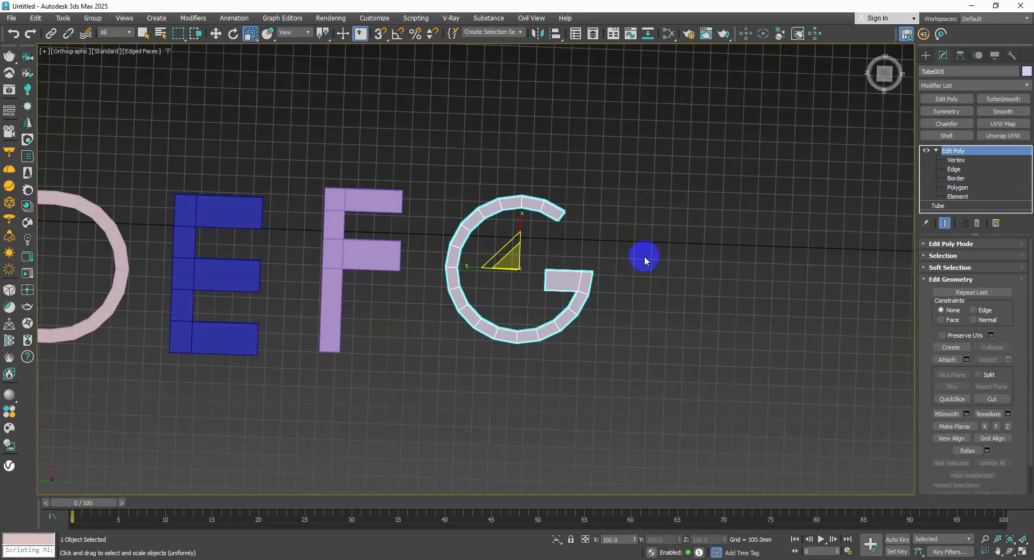
Create an upright bar for the H beyond the G as a box about 122 mm long, 855 mm wide and 127 mm high.
middle_drag(644, 256, 550, 254)
click(926, 55)
click(946, 127)
scroll(538, 224, down, 2)
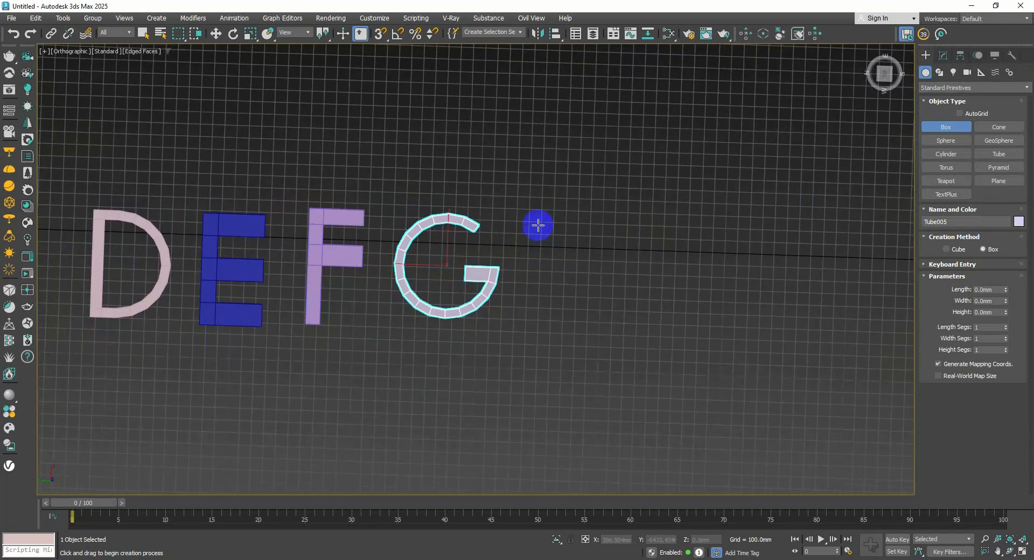
scroll(545, 216, up, 4)
drag(521, 224, 543, 434)
alt+middle_drag(550, 393, 529, 332)
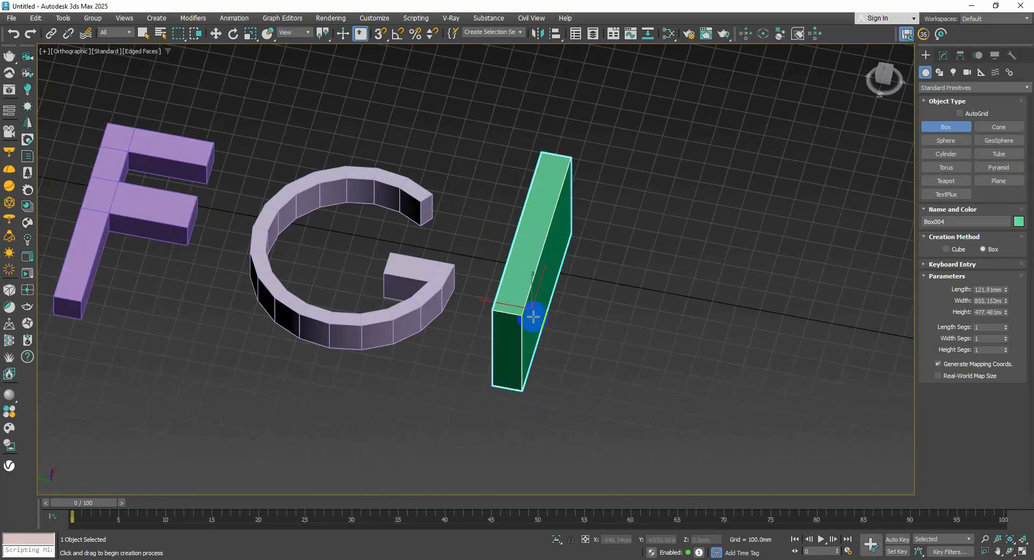
click(539, 407)
mouse_move(554, 288)
middle_down()
mouse_move(453, 220)
mouse_move(649, 178)
middle_up()
key(r)
click(218, 36)
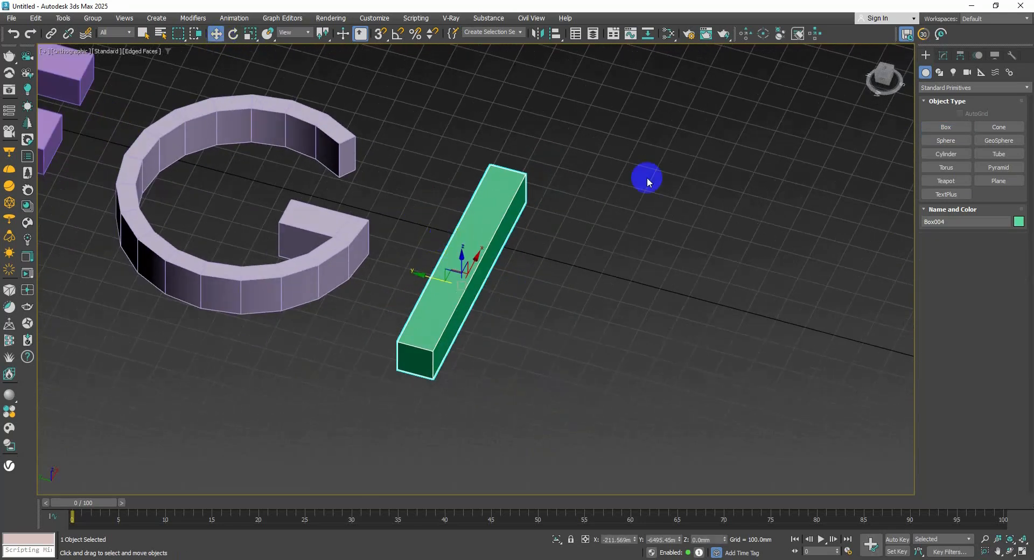
Add Edit Poly to the box and clone its element about 537 mm along Y, away from the G, as the H's second bar.
click(944, 56)
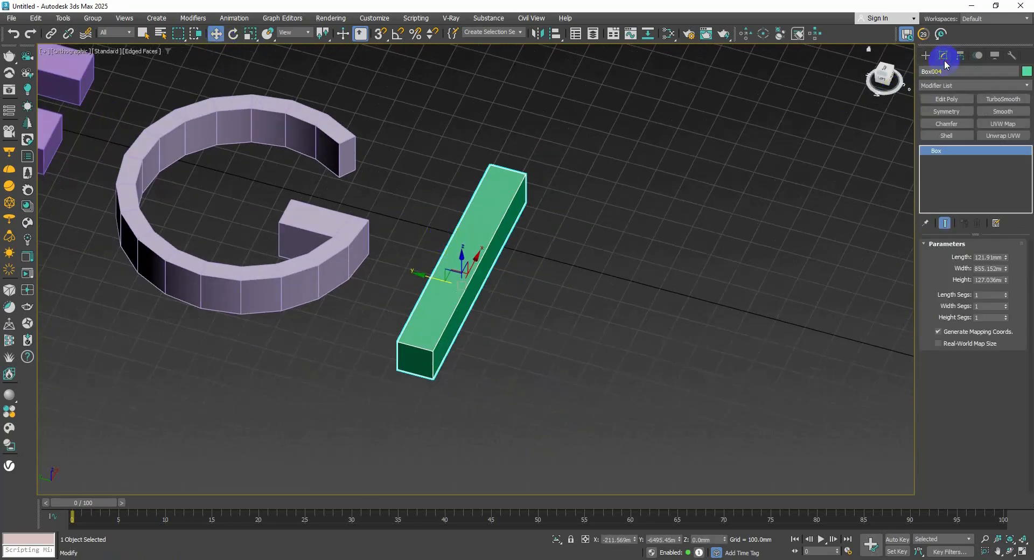
click(946, 99)
click(936, 151)
click(957, 196)
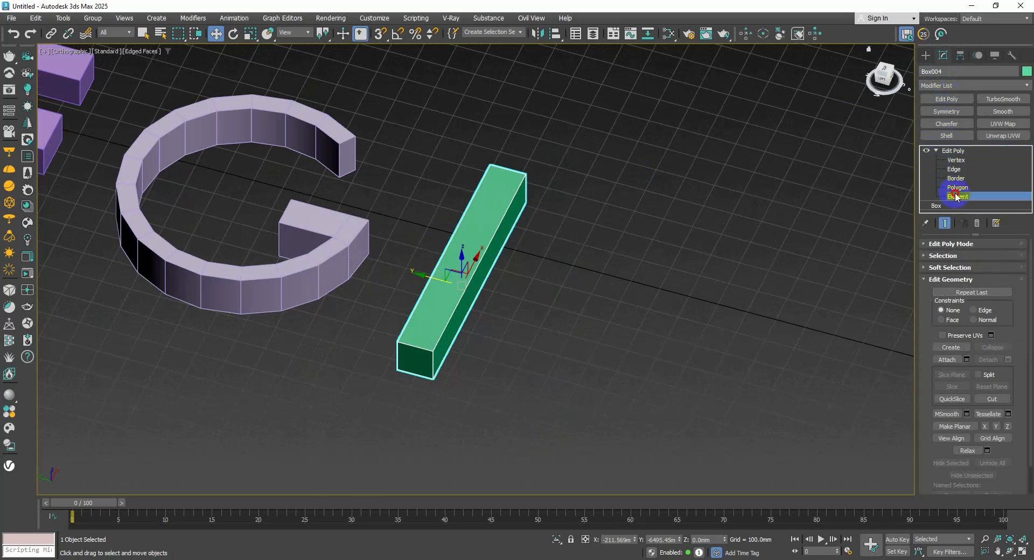
click(519, 277)
click(483, 286)
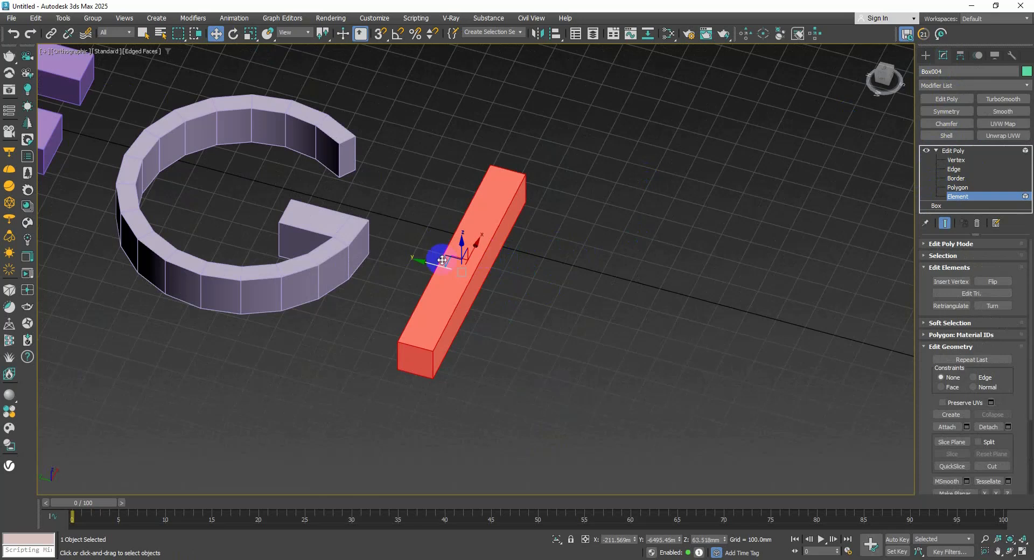
shift+drag(429, 263, 579, 302)
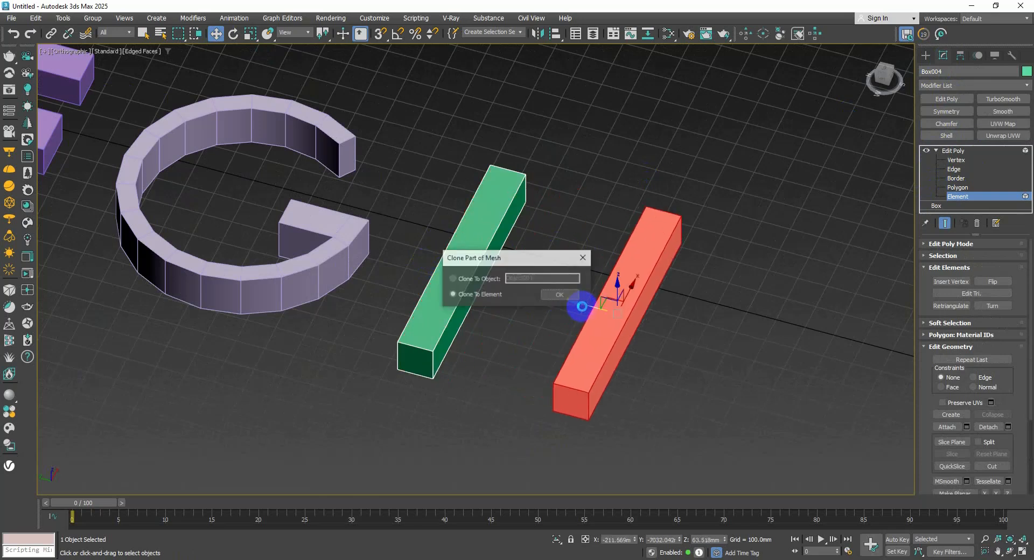
click(560, 296)
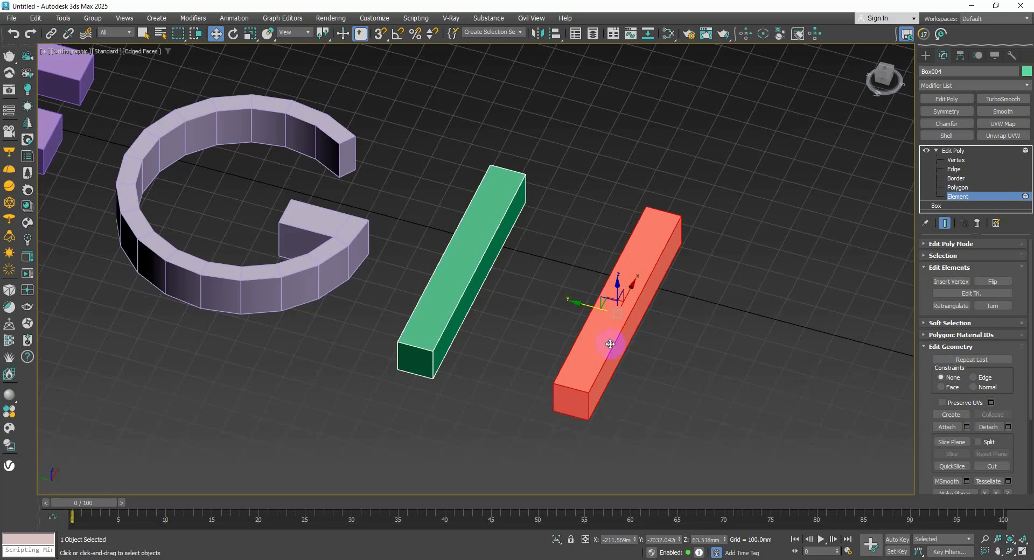
click(560, 340)
Connect the lengthwise edges of both bars with 2 segments and pinch the new loops closer together around the middle.
alt+middle_drag(609, 333, 639, 328)
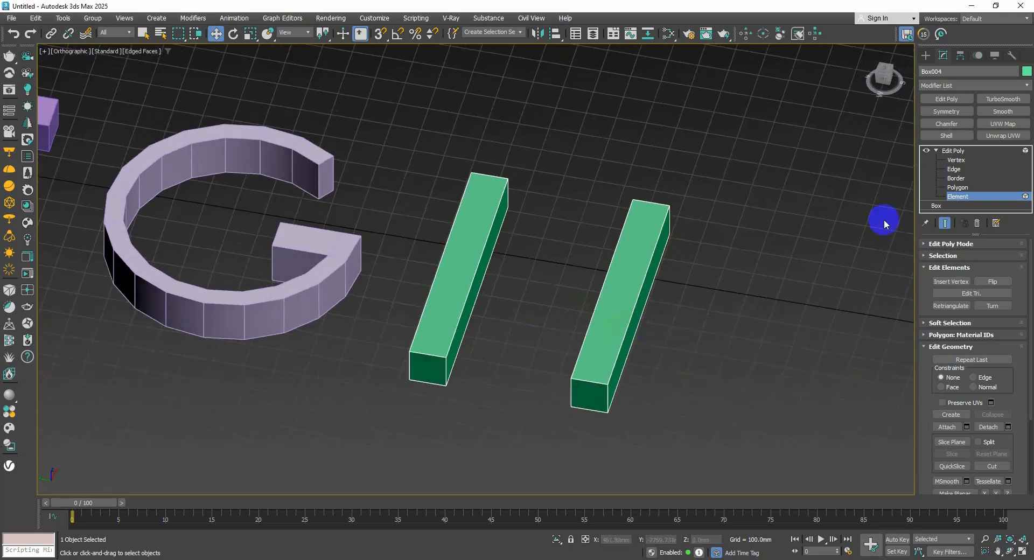
click(954, 172)
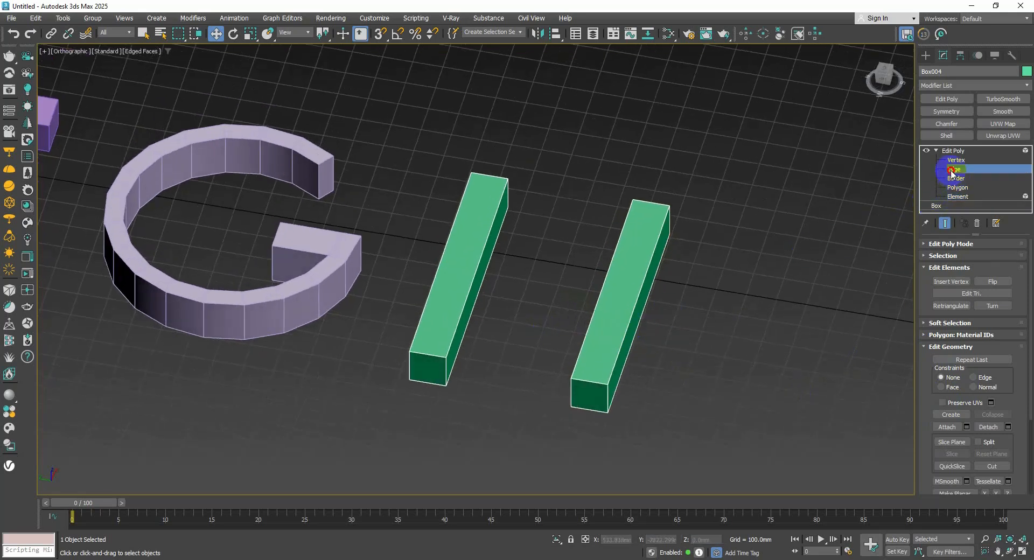
alt+middle_drag(614, 286, 671, 303)
drag(751, 300, 377, 271)
alt+middle_drag(673, 309, 589, 282)
click(1008, 331)
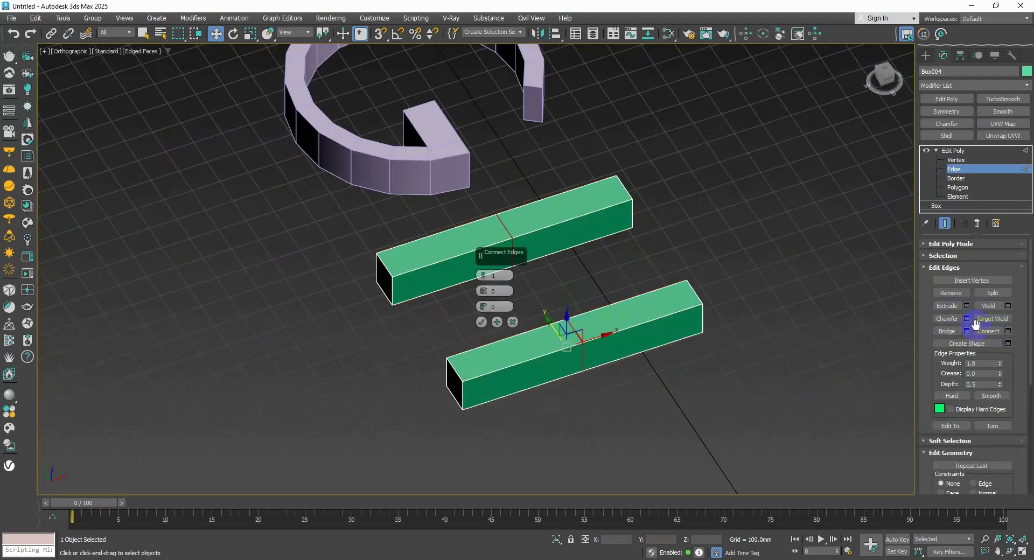
middle_drag(465, 336, 438, 341)
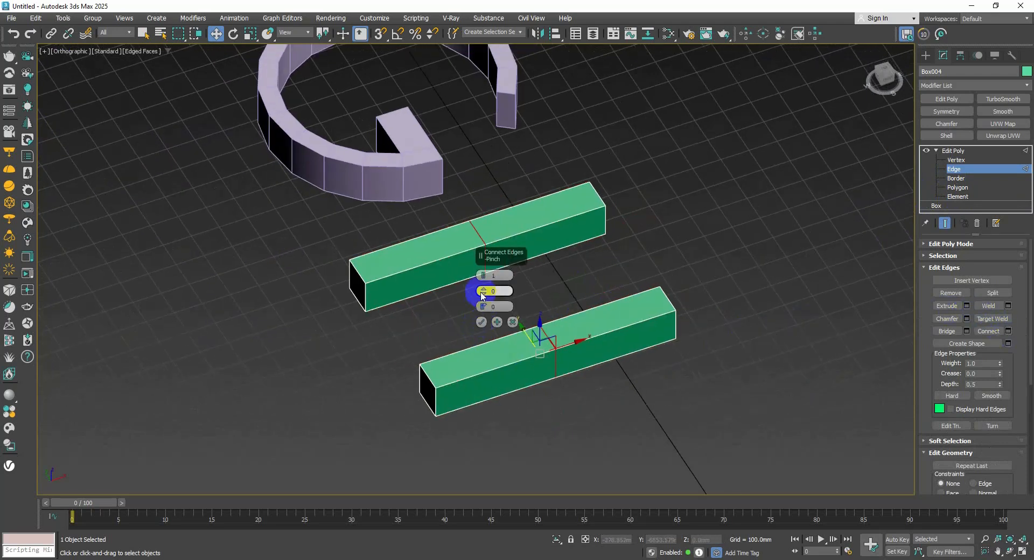
click(484, 274)
drag(485, 293, 491, 371)
click(481, 321)
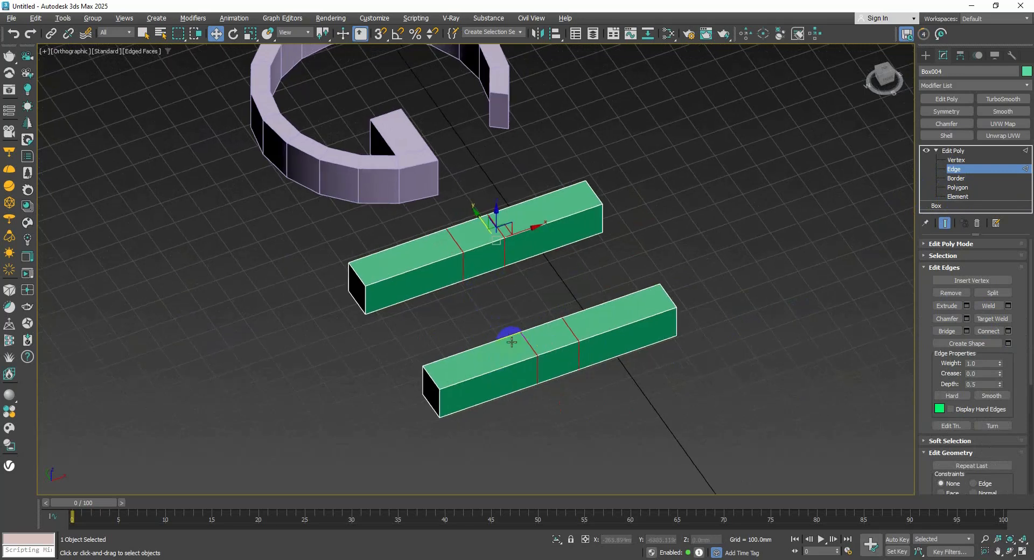
Bridge the facing middle polygons of the two bars to form the H's crossbar and leave polygon editing.
alt+middle_drag(503, 337, 875, 228)
click(957, 186)
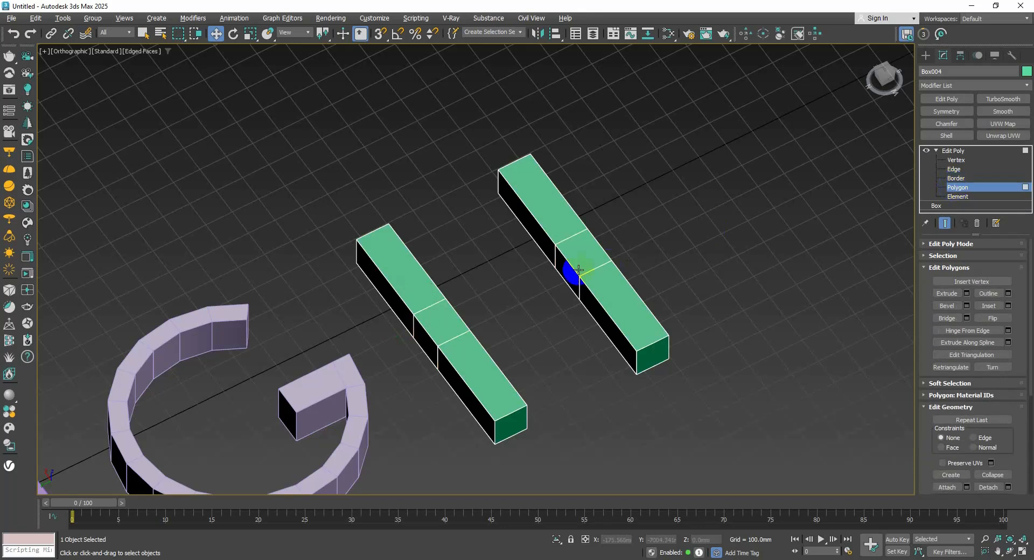
click(560, 275)
alt+middle_drag(554, 288, 471, 278)
click(466, 213)
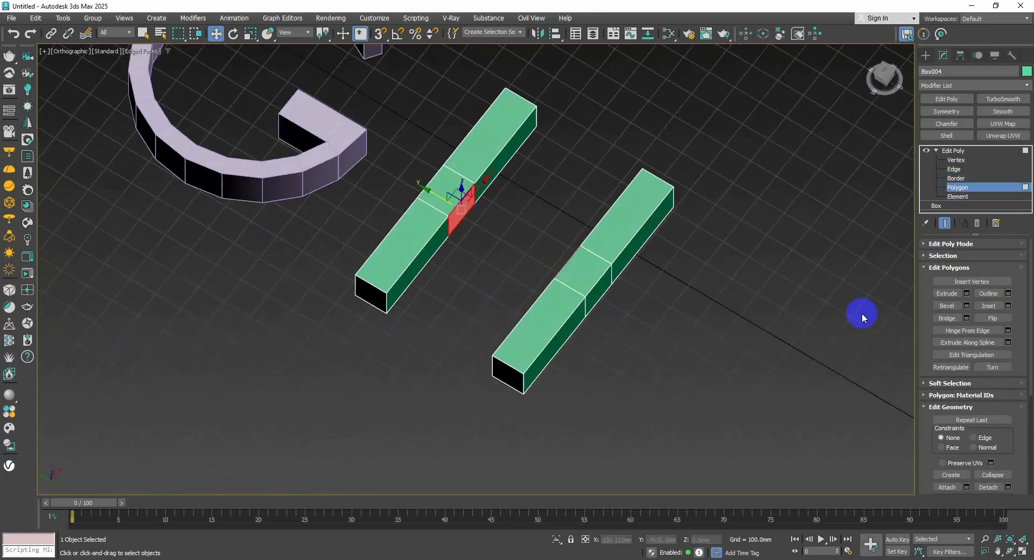
click(951, 322)
click(633, 350)
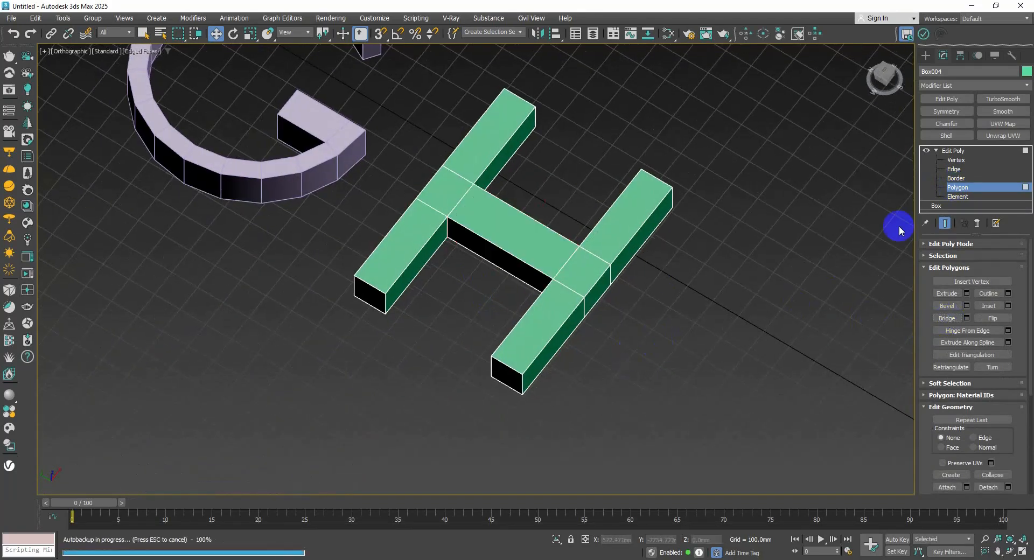
click(965, 186)
scroll(662, 252, down, 3)
middle_drag(662, 252, 643, 261)
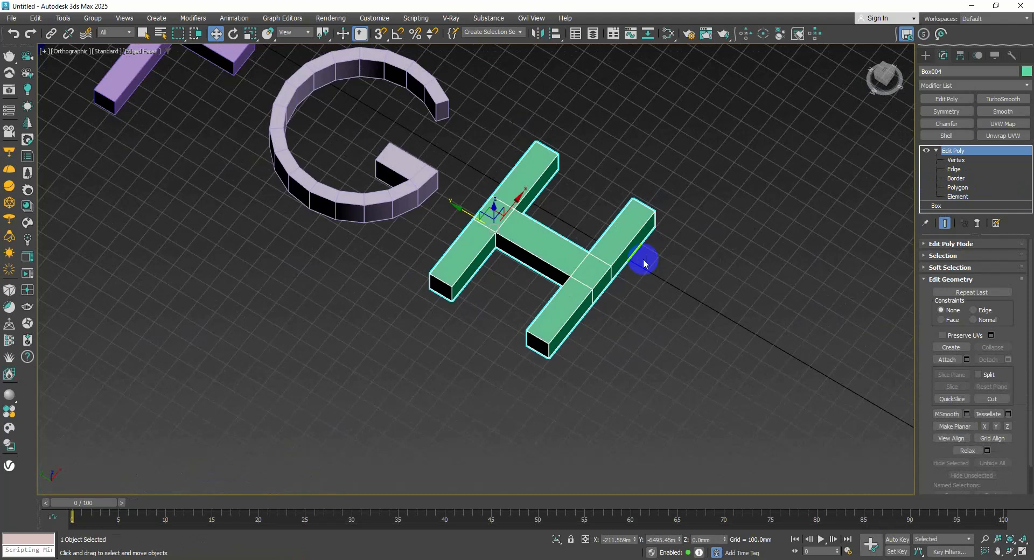
alt+middle_drag(644, 264, 597, 247)
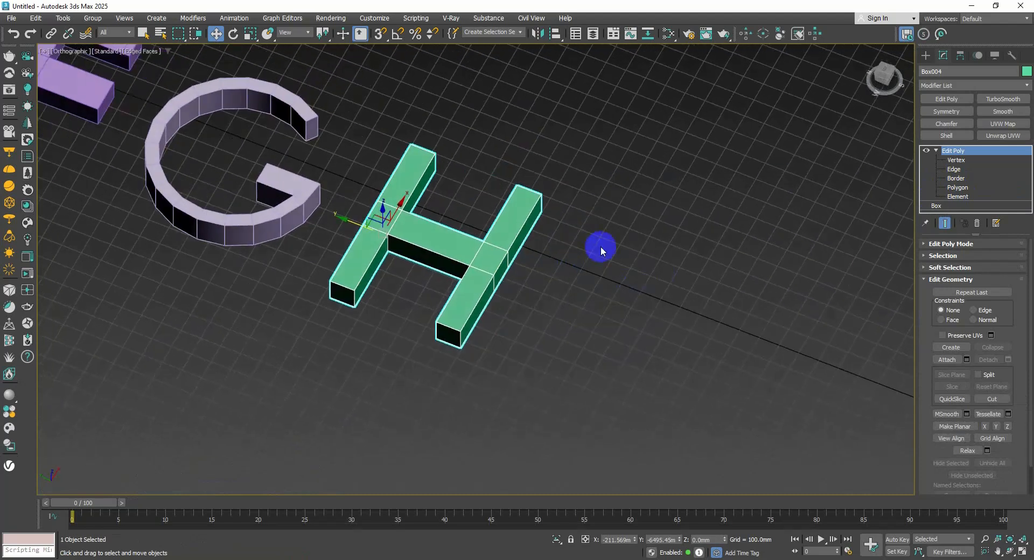
Create an upright bar beyond the H as a box about 107 mm long, 809 mm wide and 177 mm high.
click(926, 55)
click(945, 126)
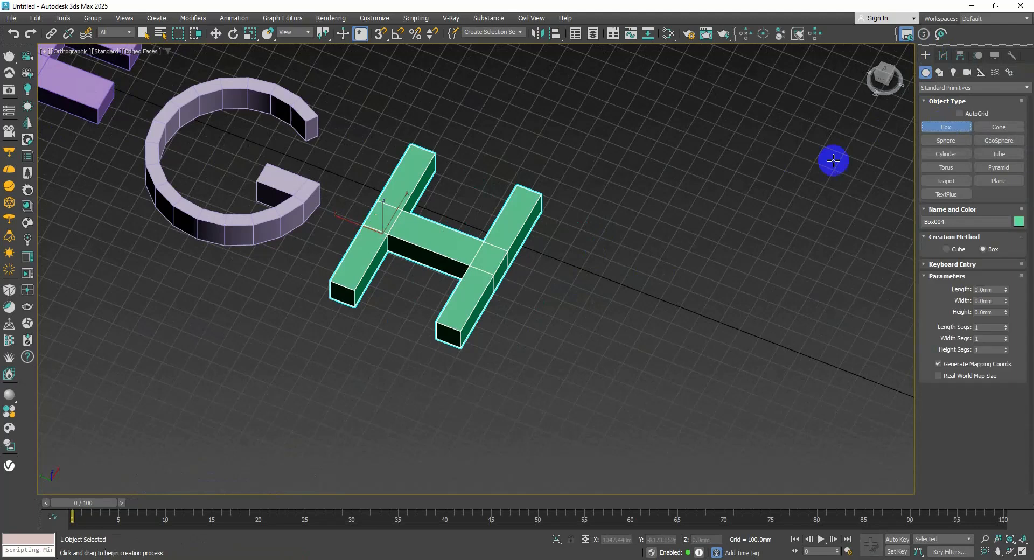
drag(512, 366, 610, 245)
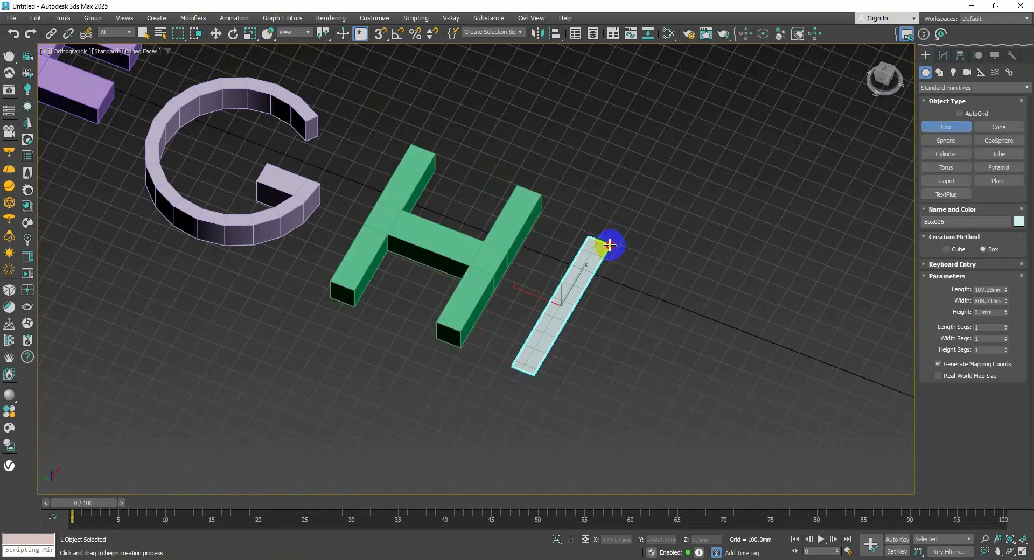
click(610, 207)
key(w)
alt+middle_drag(603, 253, 385, 280)
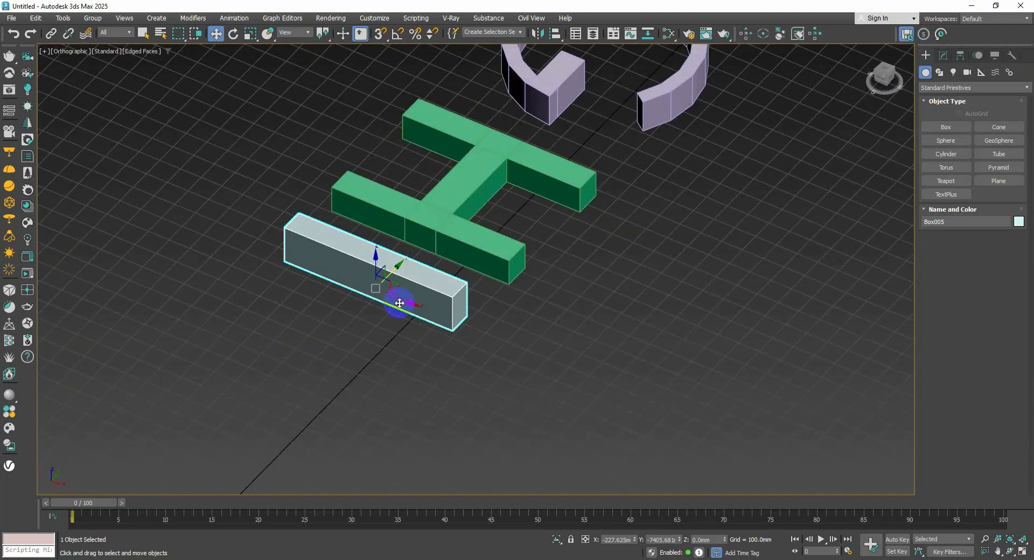
Add Edit Poly to the new box and clone its element about 1027 mm along X, above the bar, as a second element.
click(943, 55)
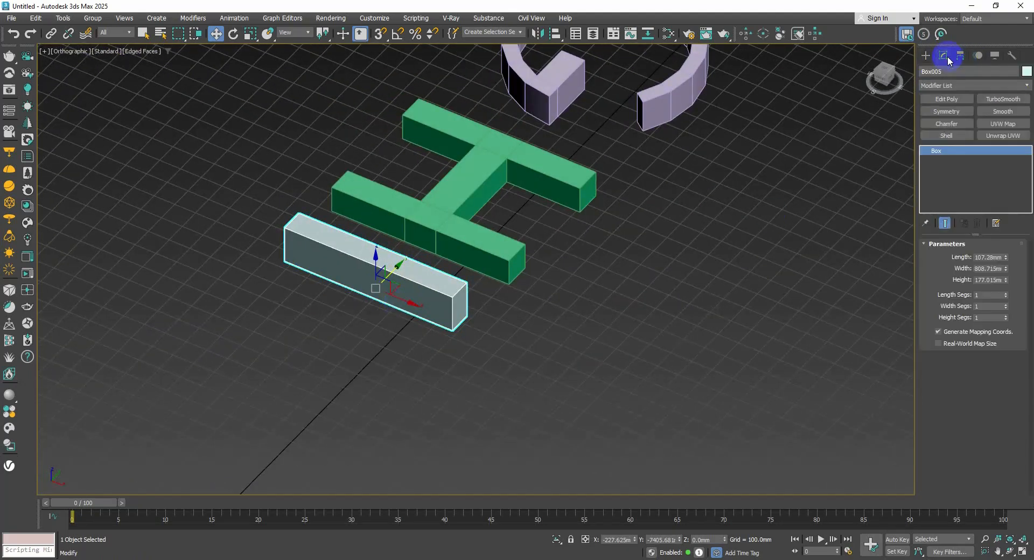
click(947, 99)
click(936, 151)
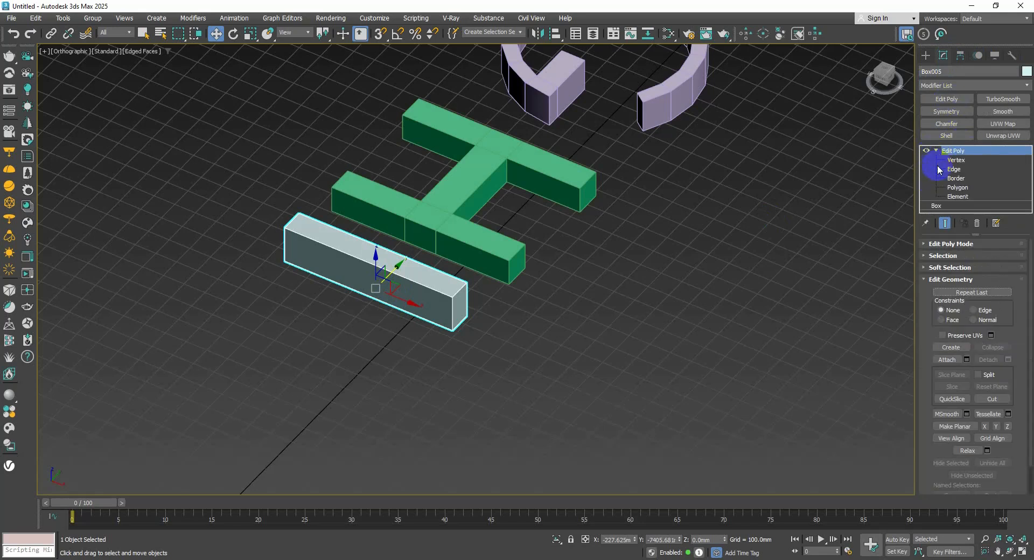
click(956, 195)
click(419, 297)
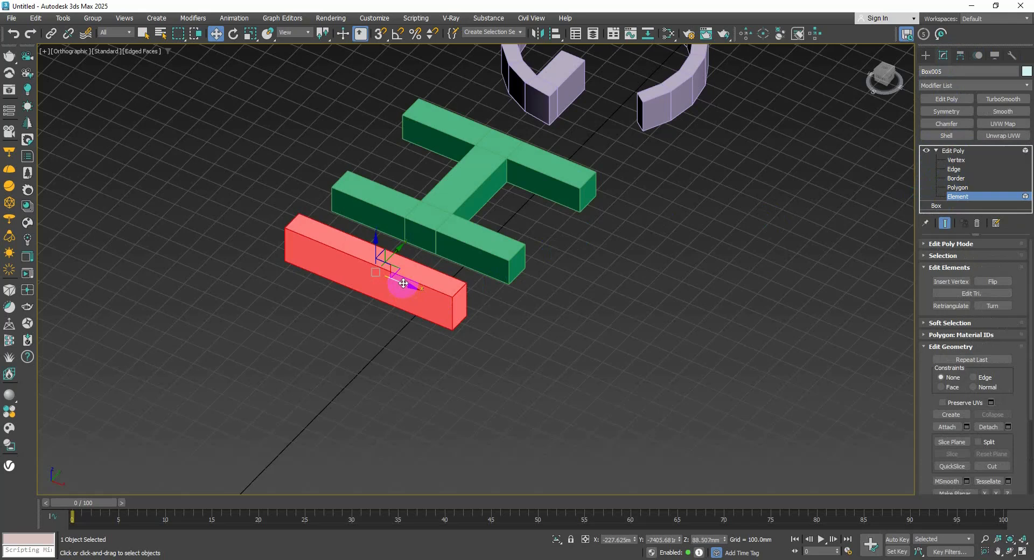
mouse_move(404, 284)
shift+mouse_down()
mouse_move(618, 364)
mouse_move(609, 358)
shift+mouse_up()
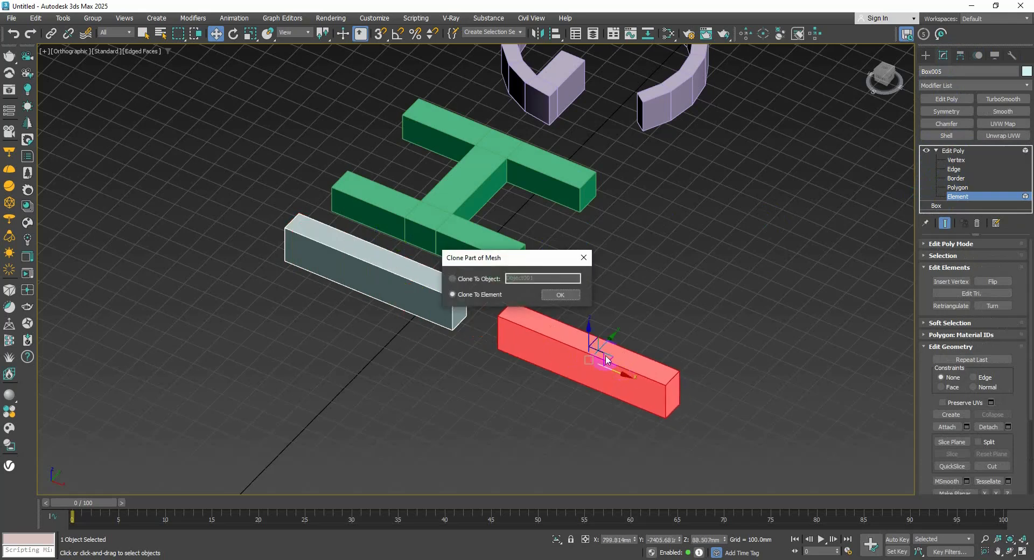
click(561, 300)
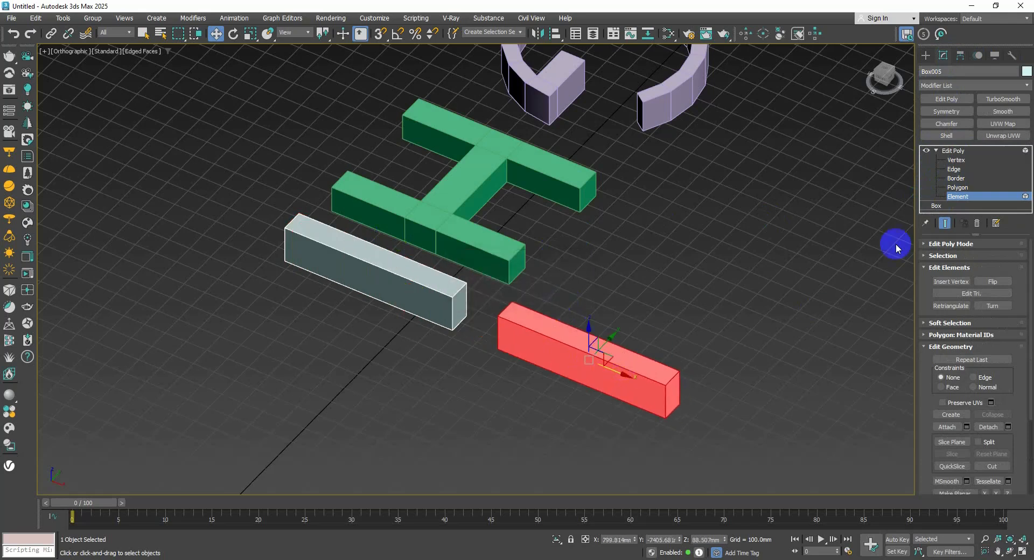
Shorten the cloned element to a small block by moving its far end polygon inward, forming the i's dot, and leave polygon editing.
click(957, 188)
click(670, 400)
drag(685, 401, 565, 330)
click(615, 331)
middle_drag(523, 352, 657, 351)
scroll(557, 340, down, 3)
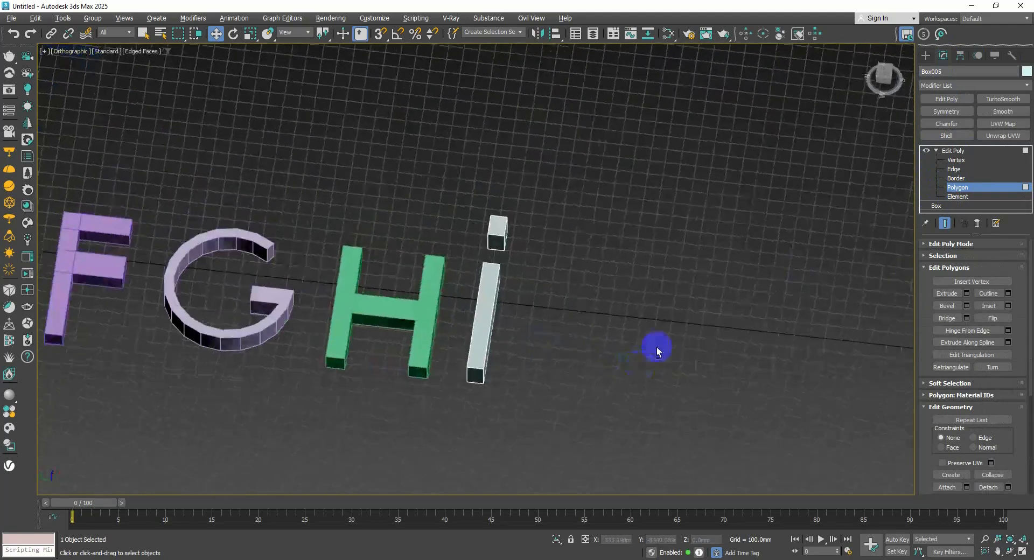
click(946, 186)
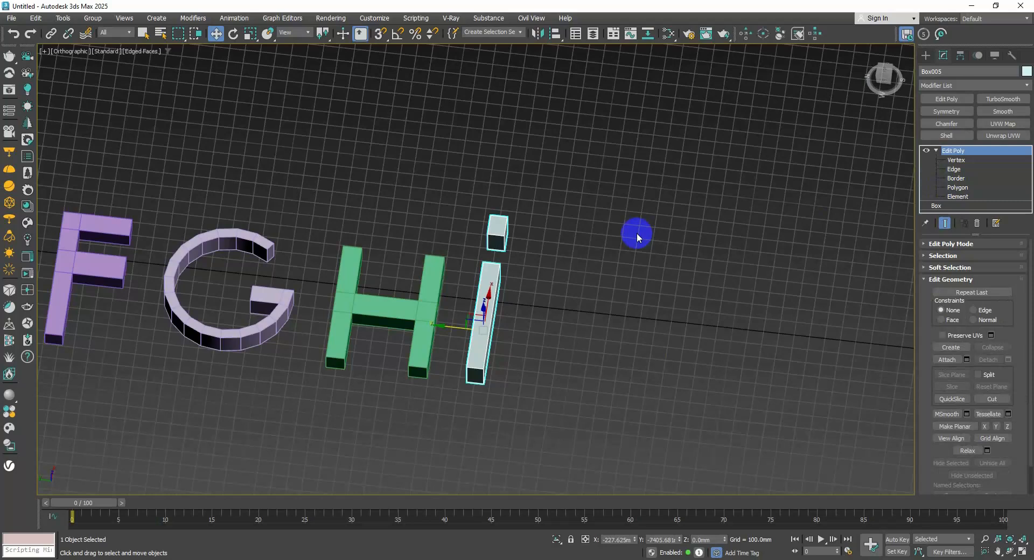
Create a tube beyond the i with radii of about 421 mm and 343 mm and a height of about 163 mm.
mouse_move(548, 297)
alt+middle_down()
mouse_move(548, 307)
mouse_move(552, 298)
alt+middle_up()
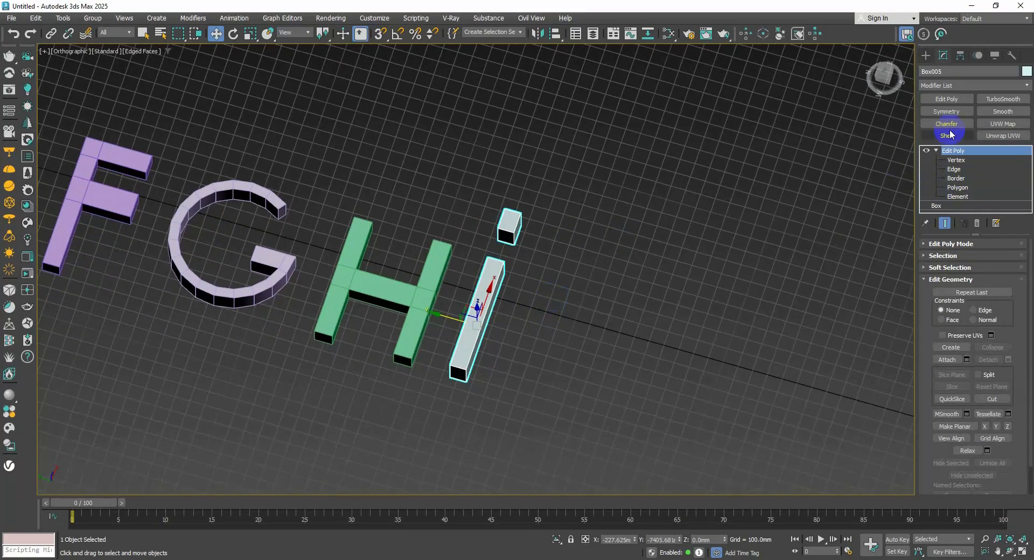
click(925, 55)
click(998, 153)
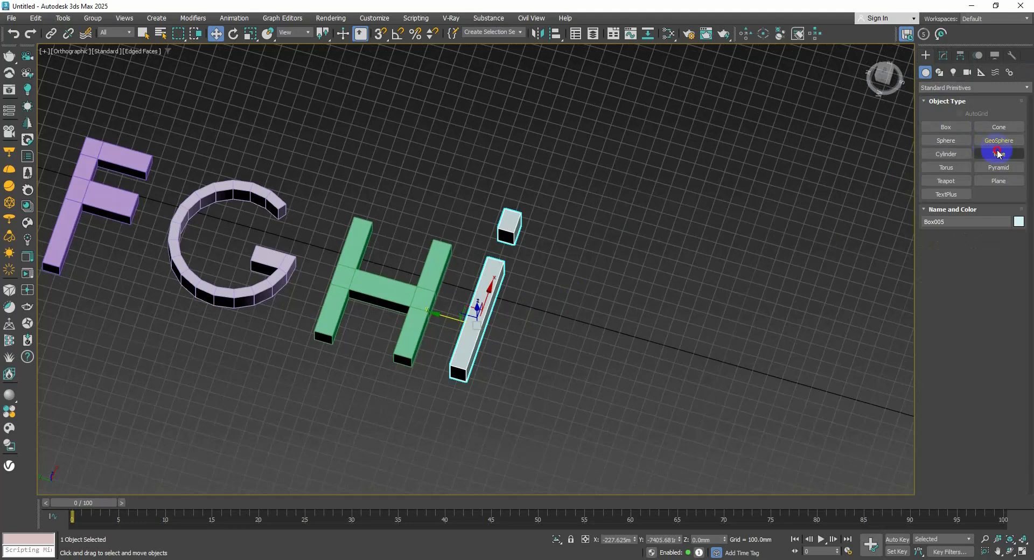
middle_drag(591, 302, 461, 295)
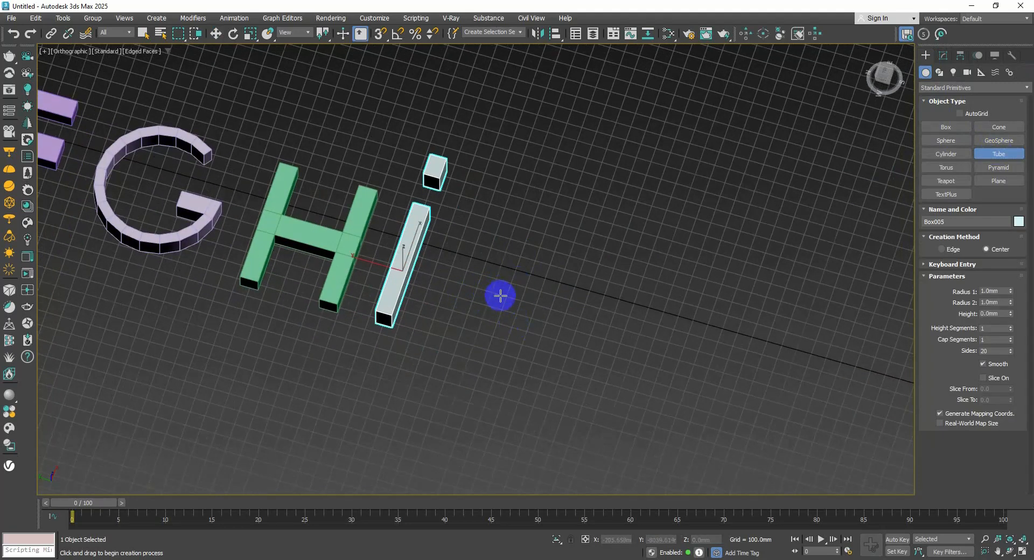
right_click(534, 283)
scroll(535, 282, up, 2)
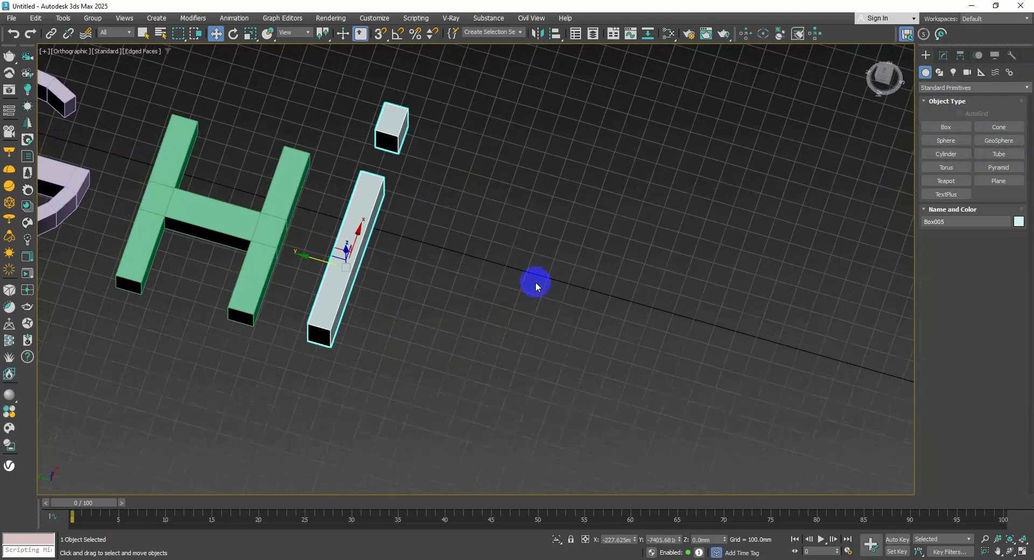
scroll(535, 284, down, 2)
click(998, 154)
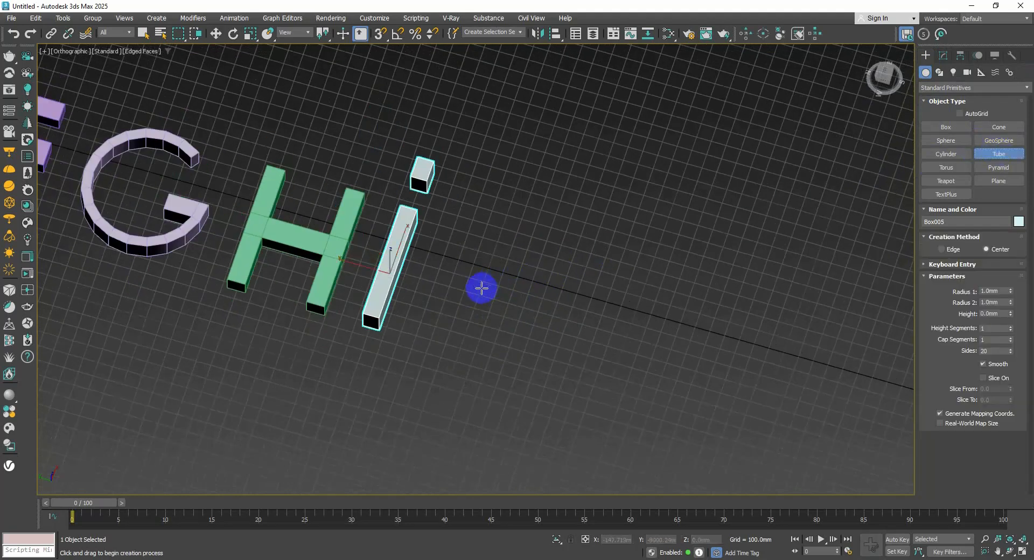
drag(492, 284, 512, 318)
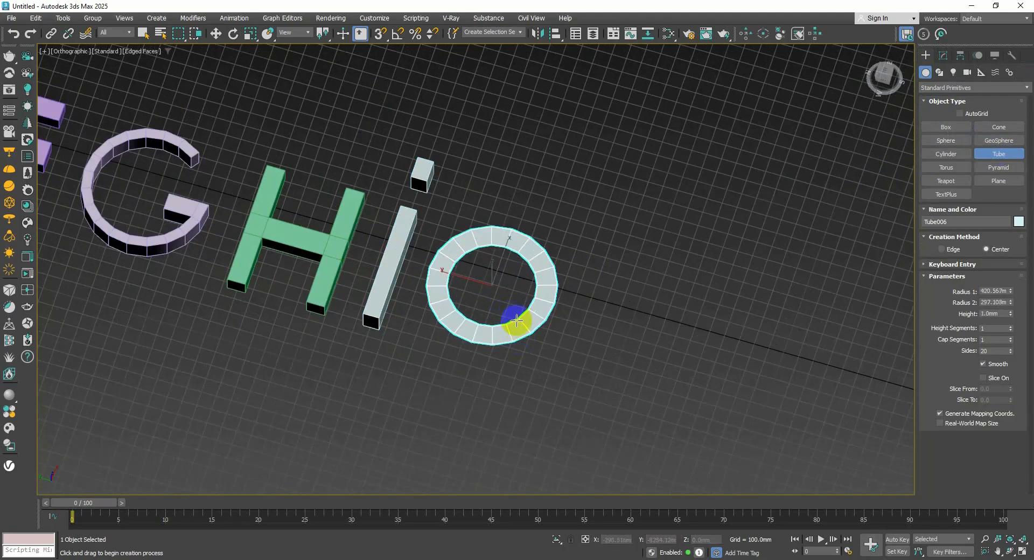
click(512, 315)
click(511, 298)
right_click(510, 300)
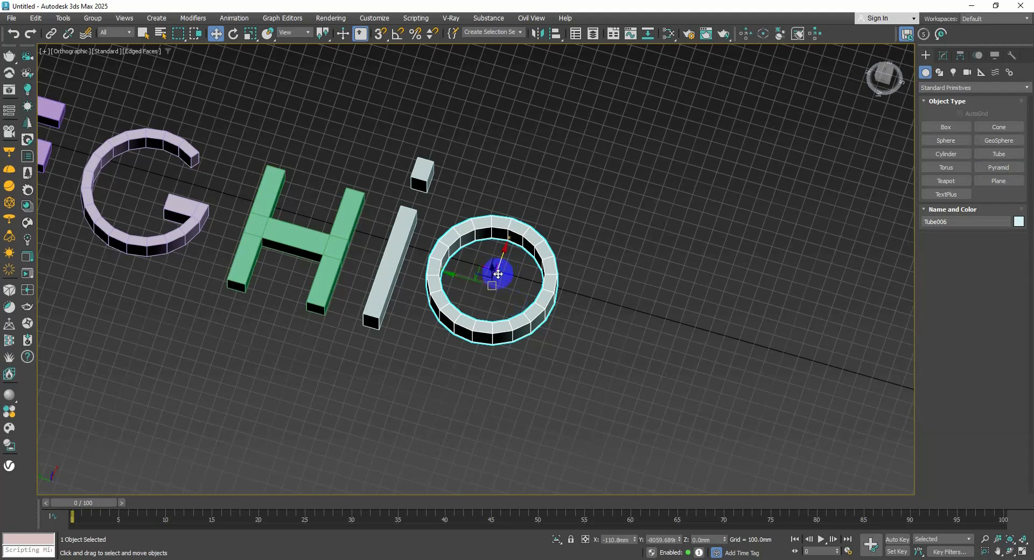
Add Edit Poly to the tube and delete the polygons of its upper half in a straight top-down view, leaving a U-shaped arc.
alt+middle_drag(495, 274, 586, 304)
scroll(587, 308, up, 1)
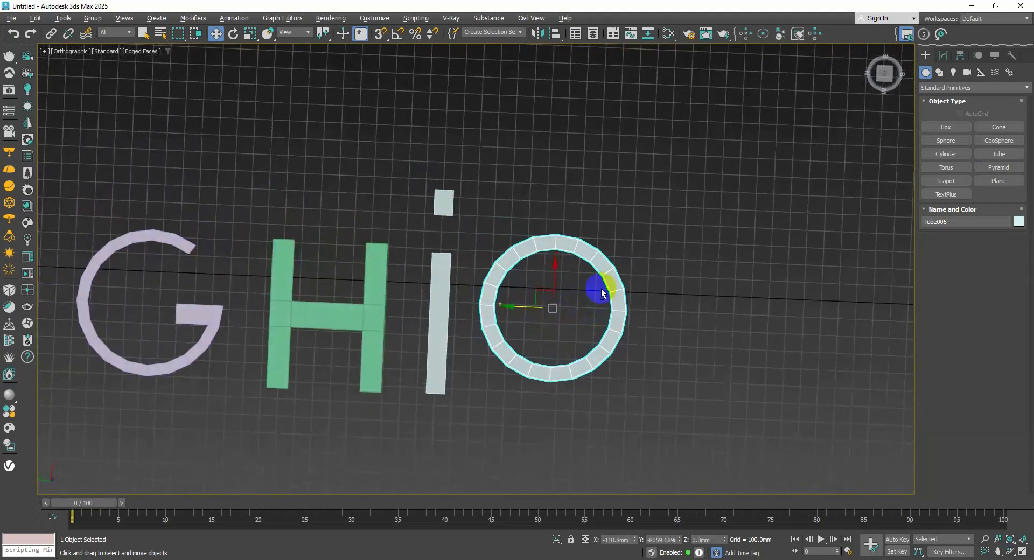
click(943, 55)
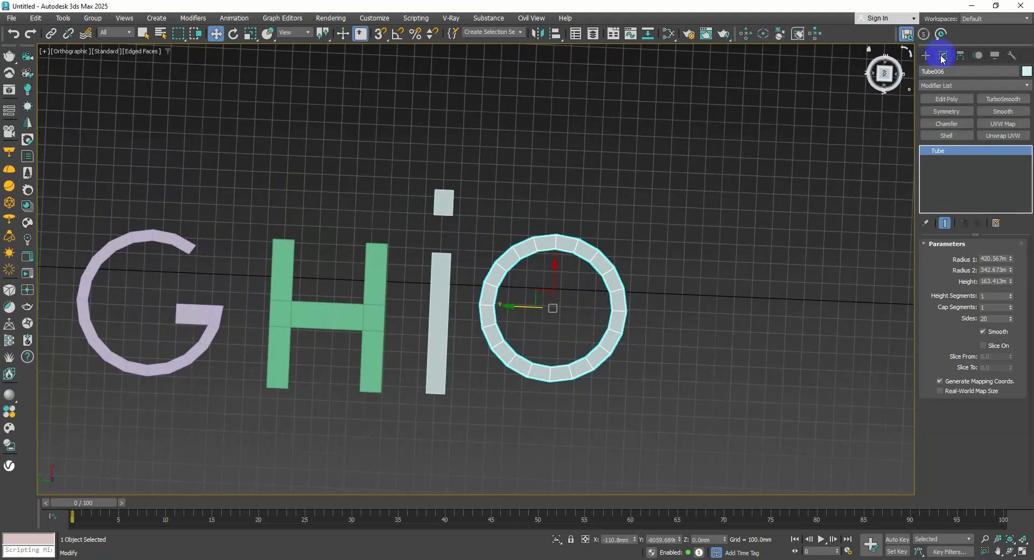
click(946, 99)
click(936, 151)
click(954, 186)
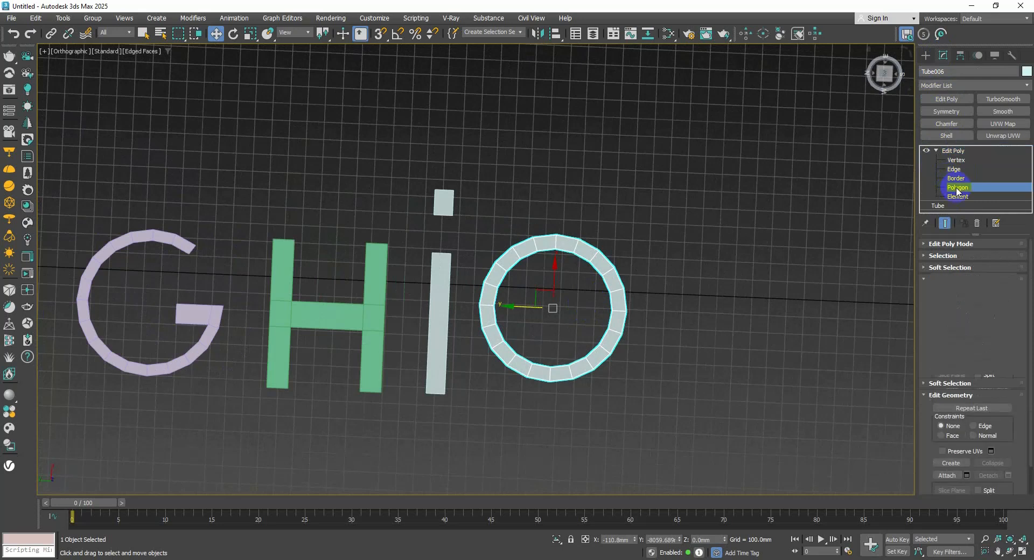
click(885, 76)
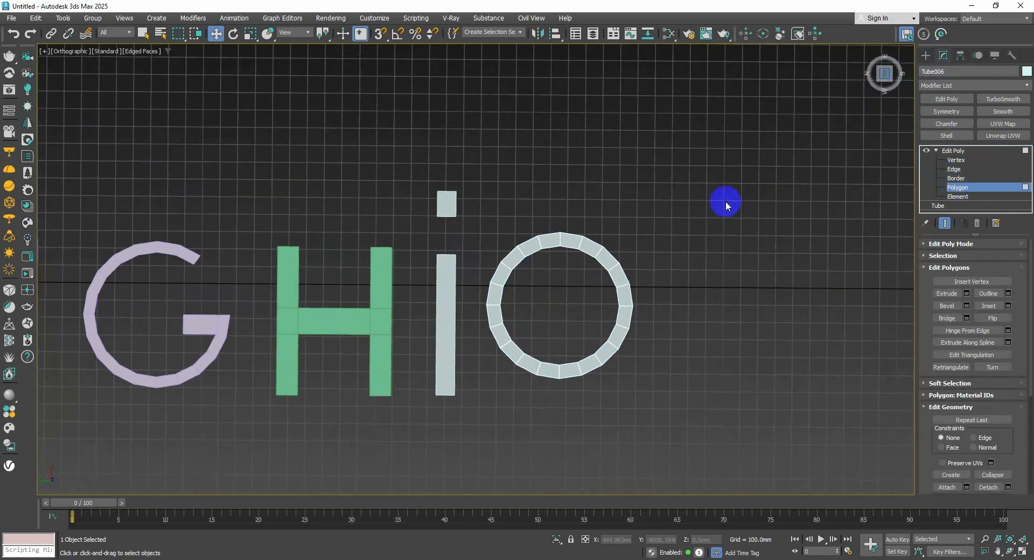
scroll(591, 299, up, 4)
drag(701, 295, 363, 139)
key(Delete)
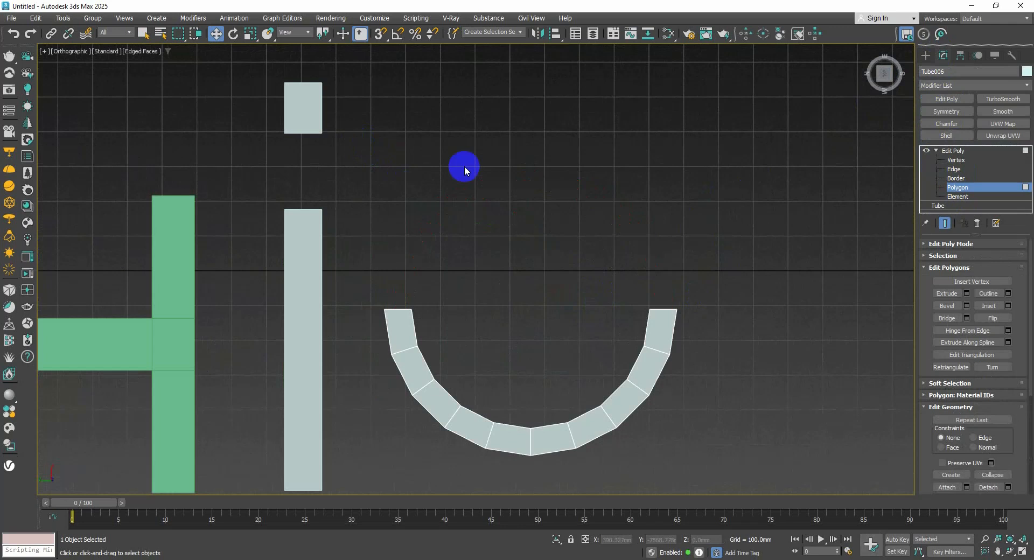
Extend the arc's open border on the side away from the i about 706 mm along X to form the J's straight stem.
click(953, 179)
drag(700, 322, 614, 256)
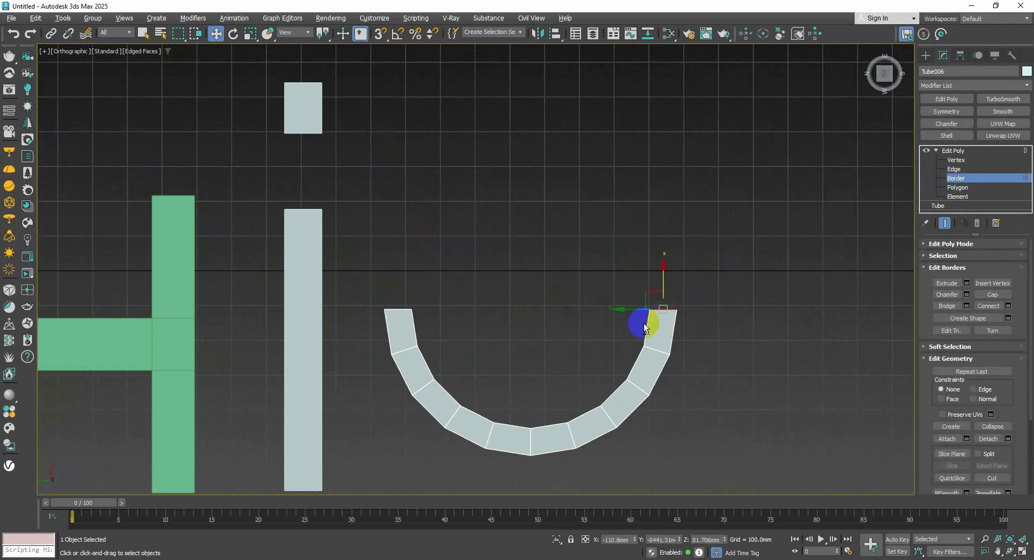
scroll(644, 322, up, 2)
alt+middle_drag(644, 322, 657, 314)
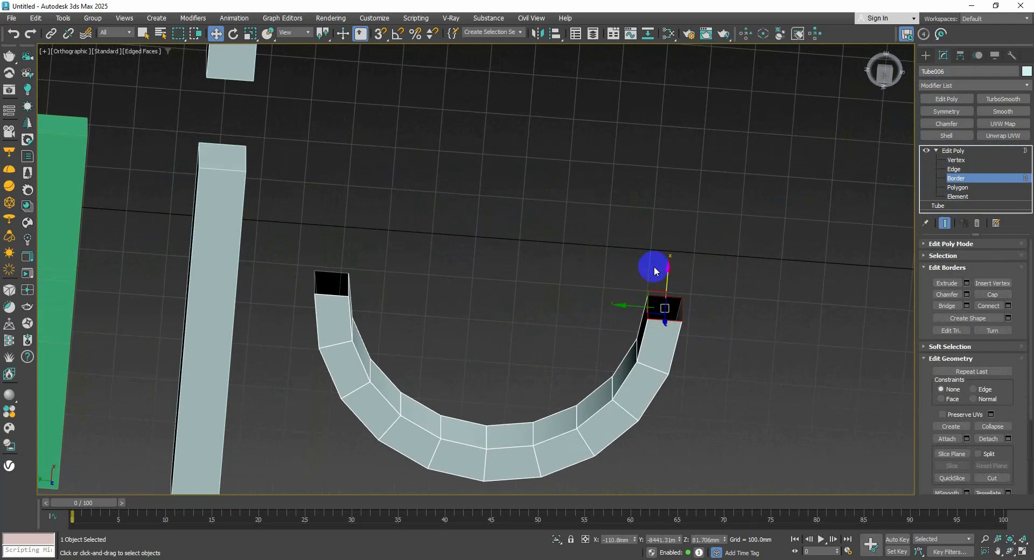
scroll(670, 299, up, 1)
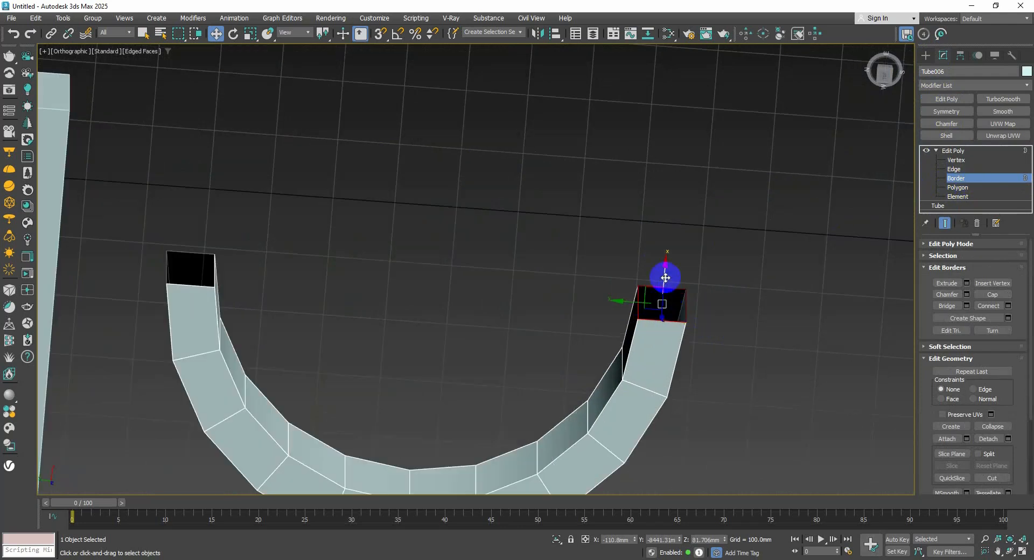
shift+drag(664, 277, 681, 75)
scroll(680, 75, down, 3)
middle_drag(679, 76, 599, 189)
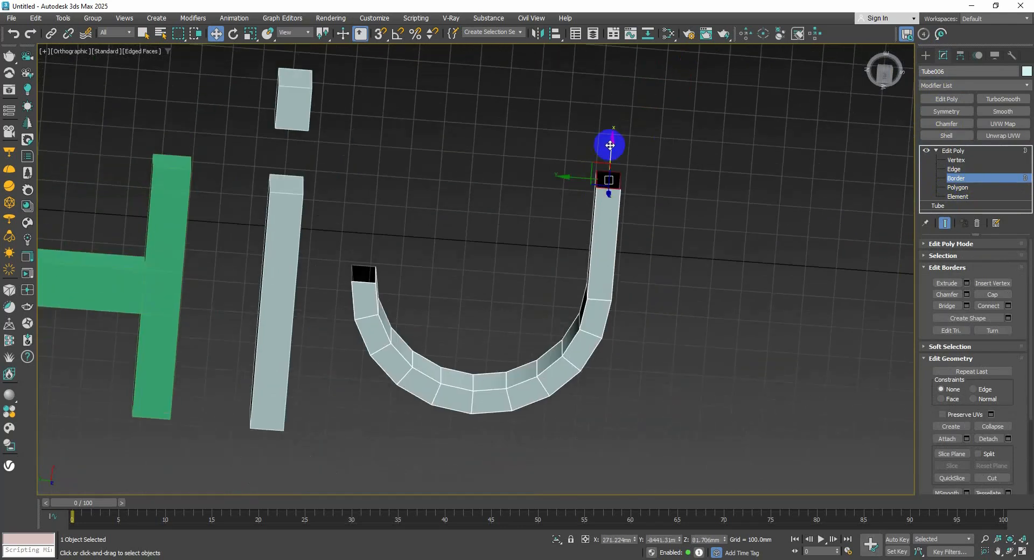
drag(610, 148, 619, 73)
middle_drag(581, 107, 605, 122)
scroll(588, 147, down, 2)
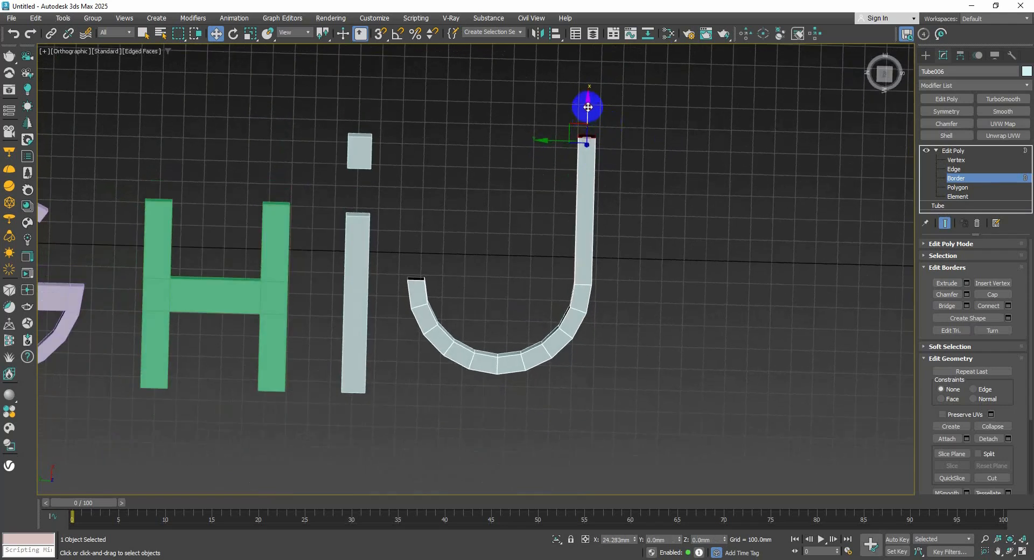
Cap the open borders at both ends of the J and leave border editing.
alt+middle_drag(533, 186, 347, 325)
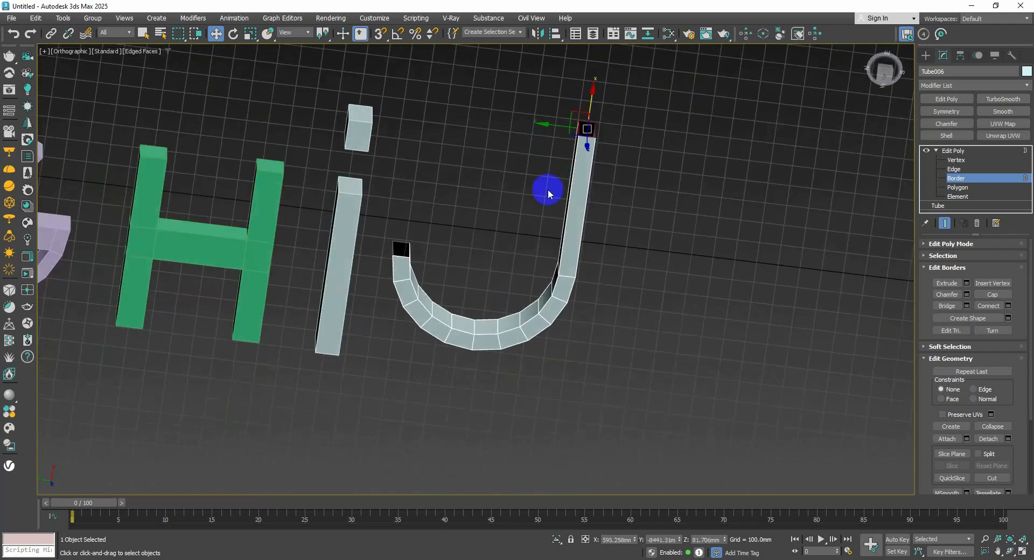
click(396, 251)
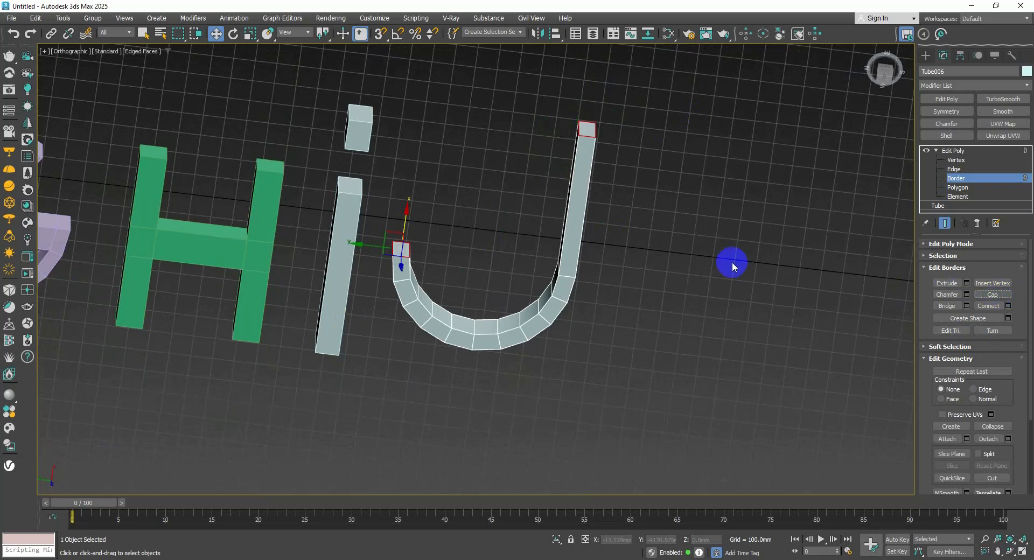
alt+middle_drag(731, 262, 584, 254)
click(953, 179)
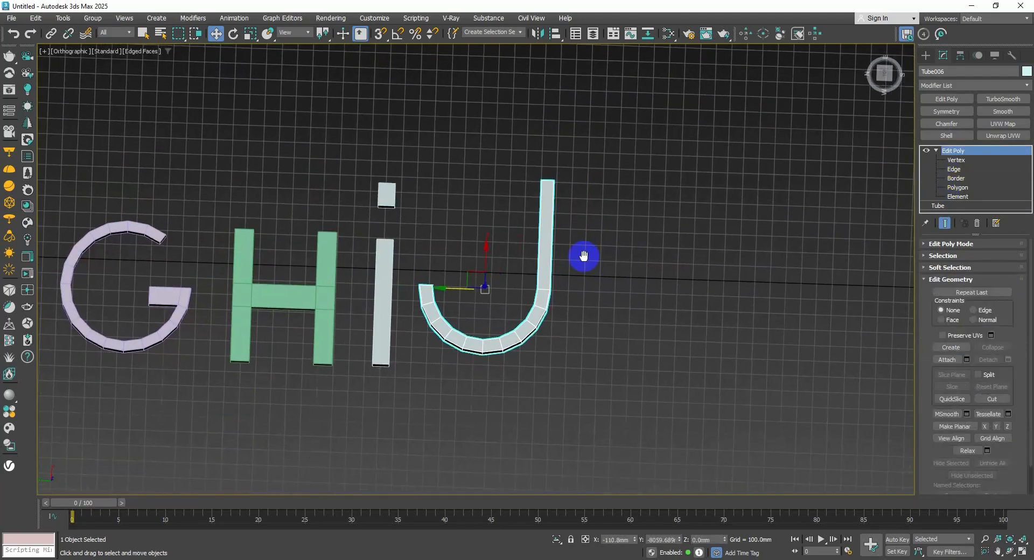
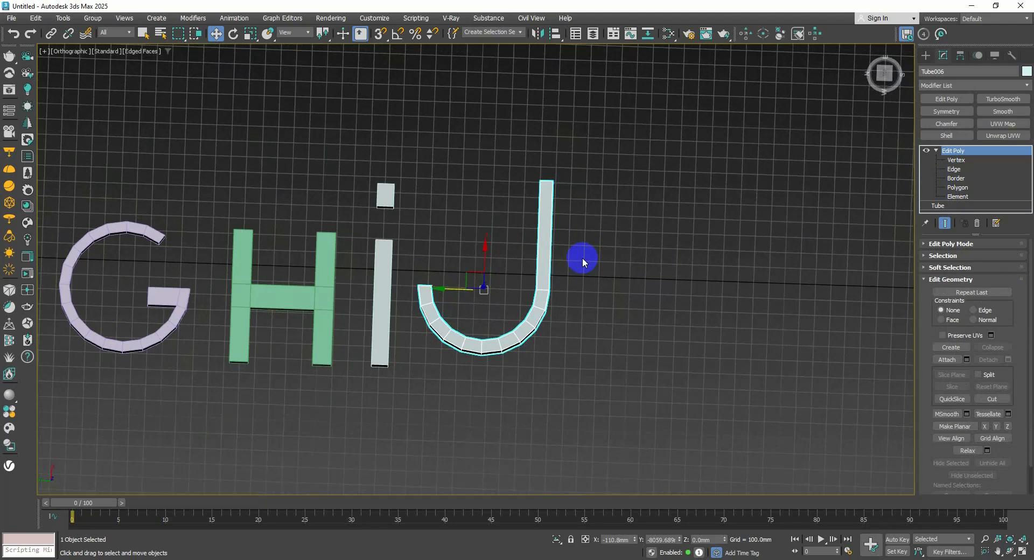
Create a box beyond the J, about 1160 mm wide, 151 mm long and 152 mm high, as the K's vertical stem.
alt+middle_drag(583, 263, 555, 263)
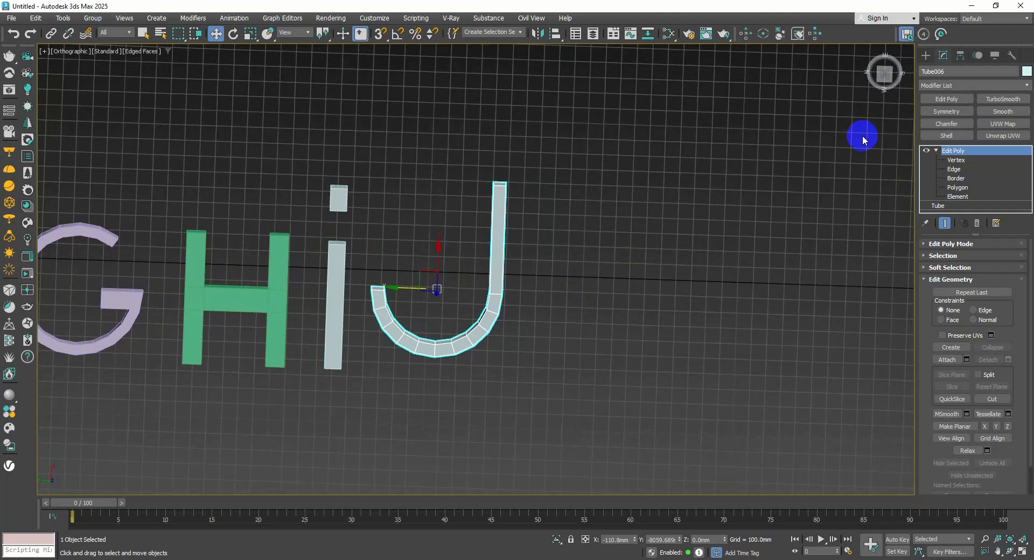
click(925, 55)
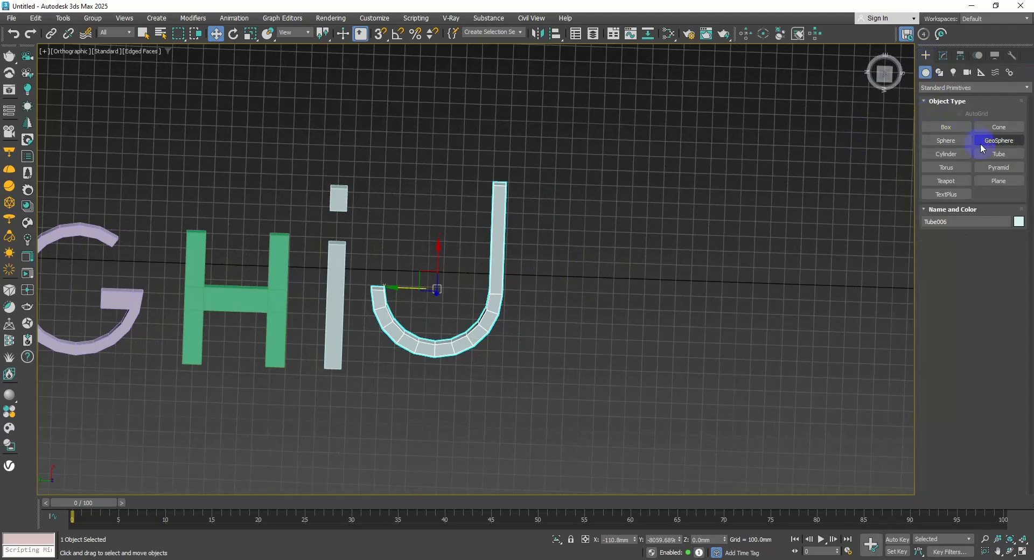
click(942, 132)
middle_drag(538, 266, 466, 272)
scroll(476, 191, up, 2)
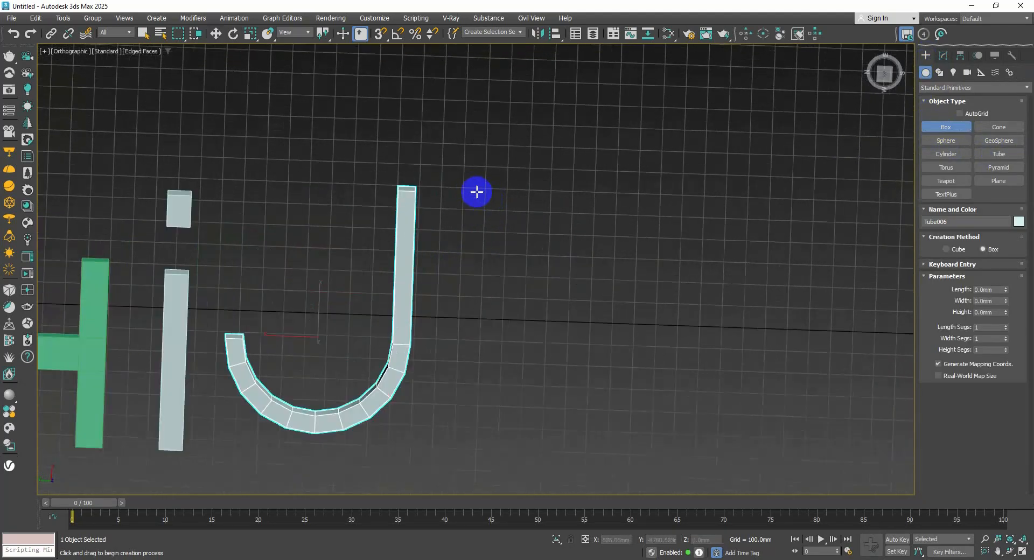
drag(466, 185, 492, 436)
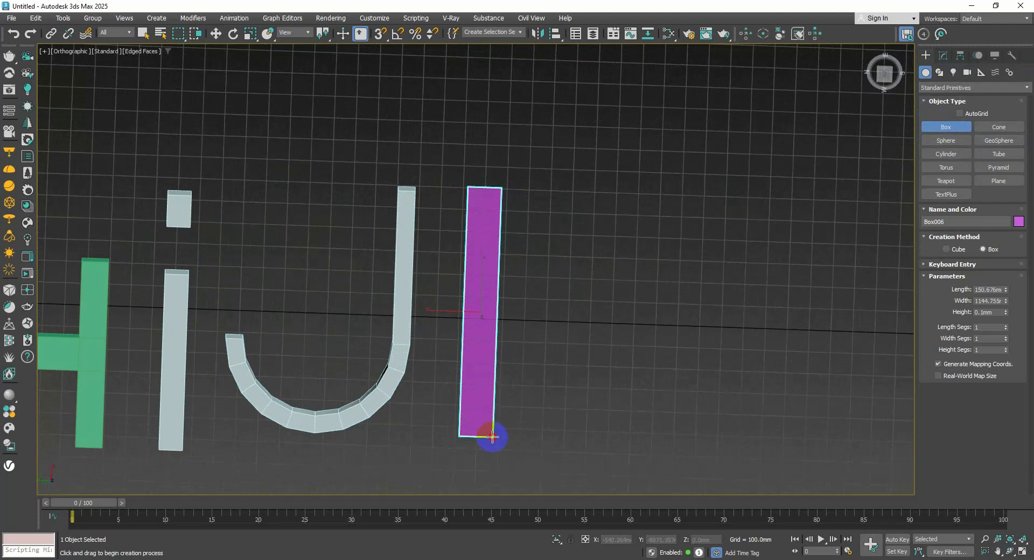
alt+middle_drag(501, 413, 483, 358)
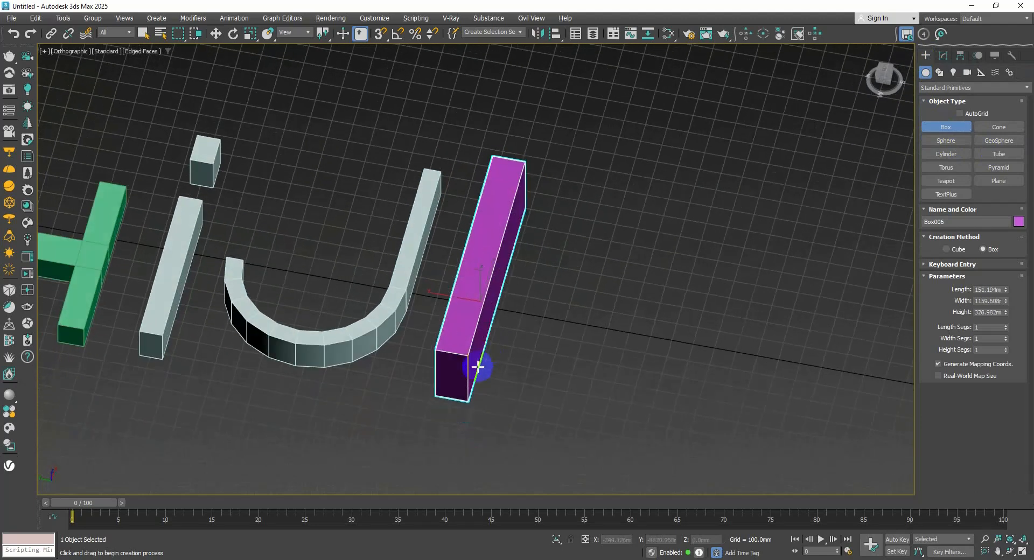
click(477, 408)
key(w)
middle_drag(513, 292, 440, 290)
alt+middle_drag(440, 291, 399, 288)
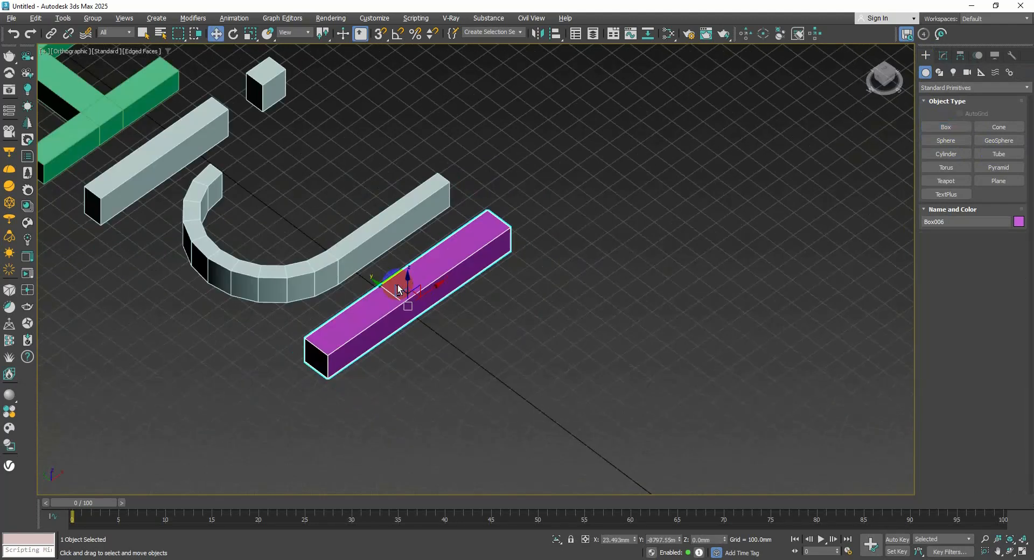
scroll(399, 288, up, 1)
Add Edit Poly to the box and select its four lengthwise edges.
click(943, 55)
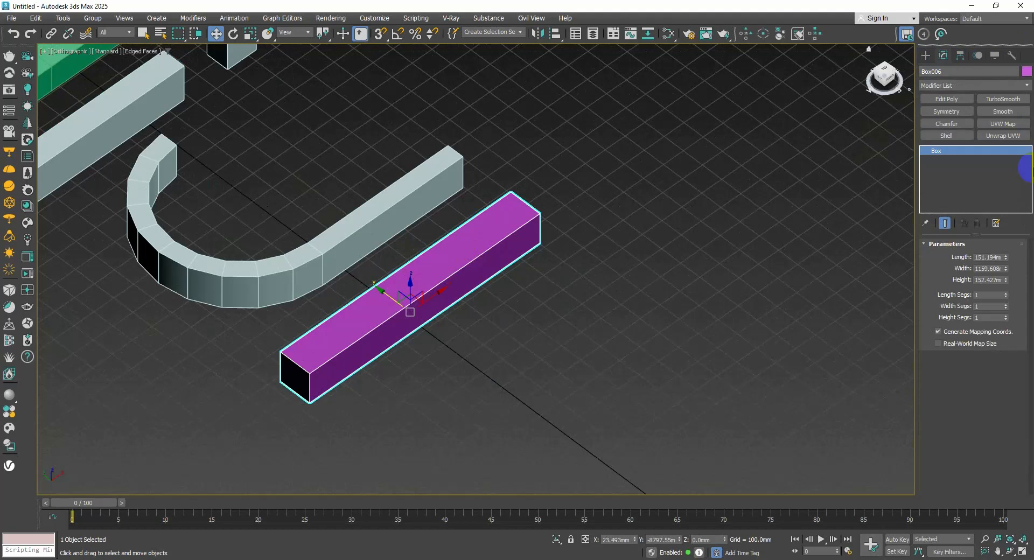
click(946, 99)
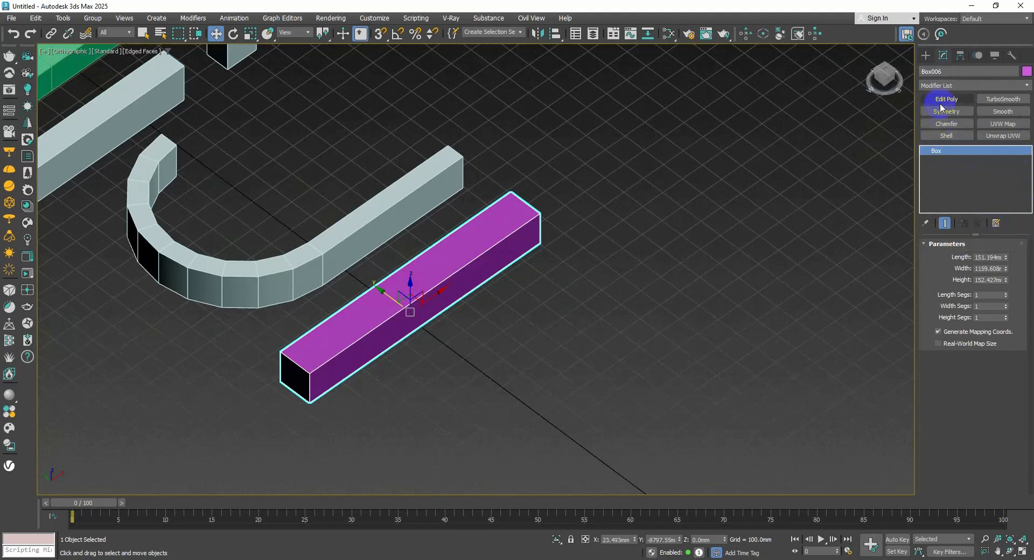
click(936, 150)
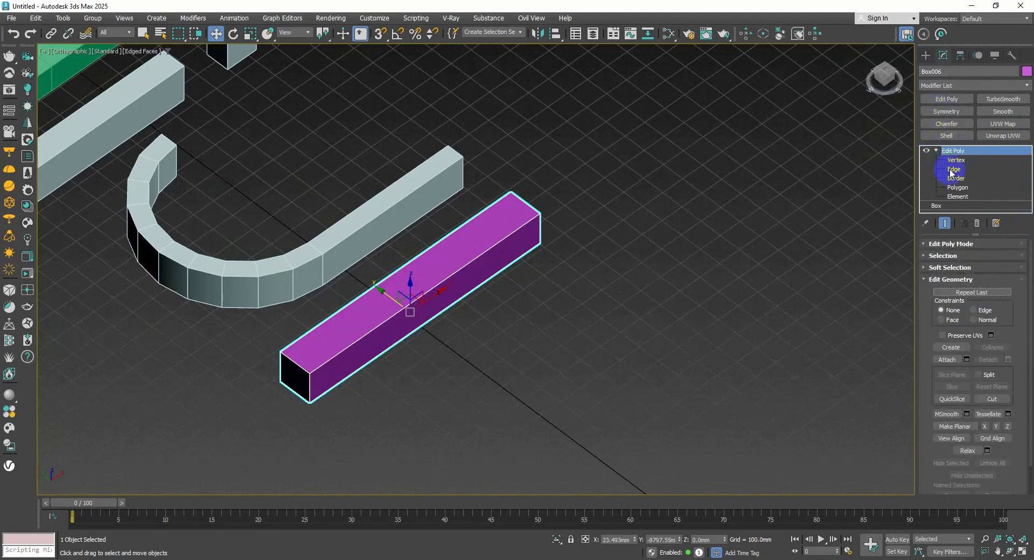
click(953, 169)
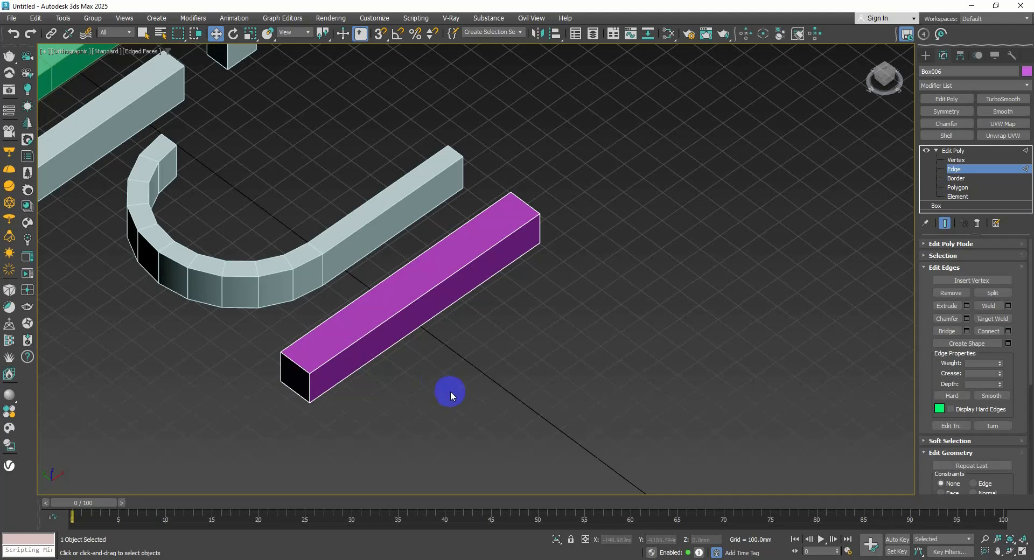
drag(441, 364, 421, 215)
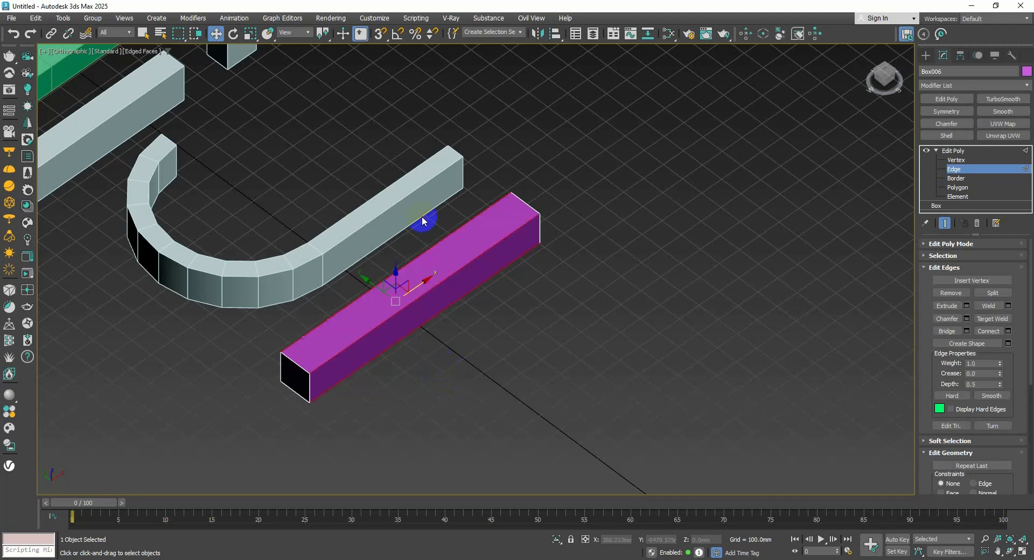
right_click(483, 309)
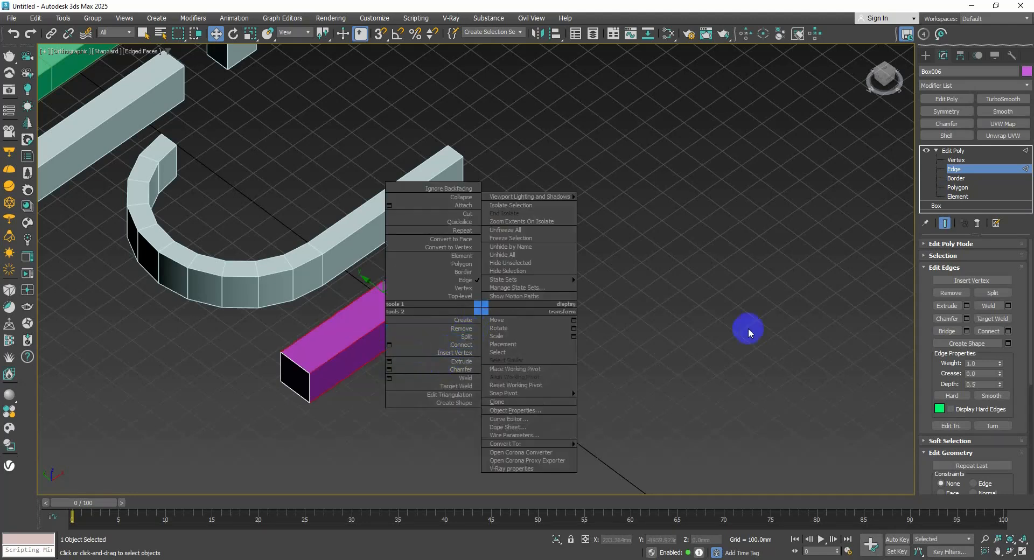
click(749, 332)
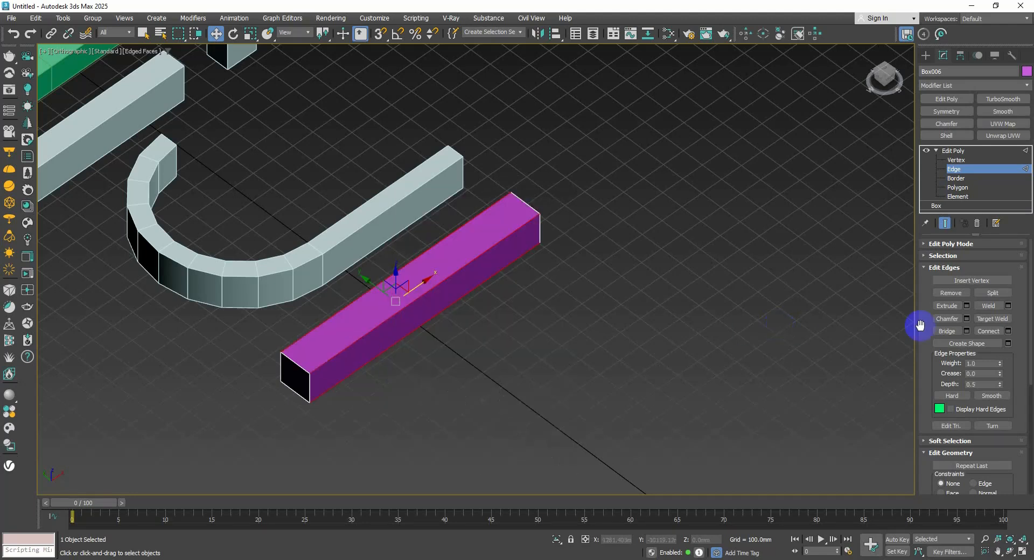
right_click(503, 312)
click(899, 337)
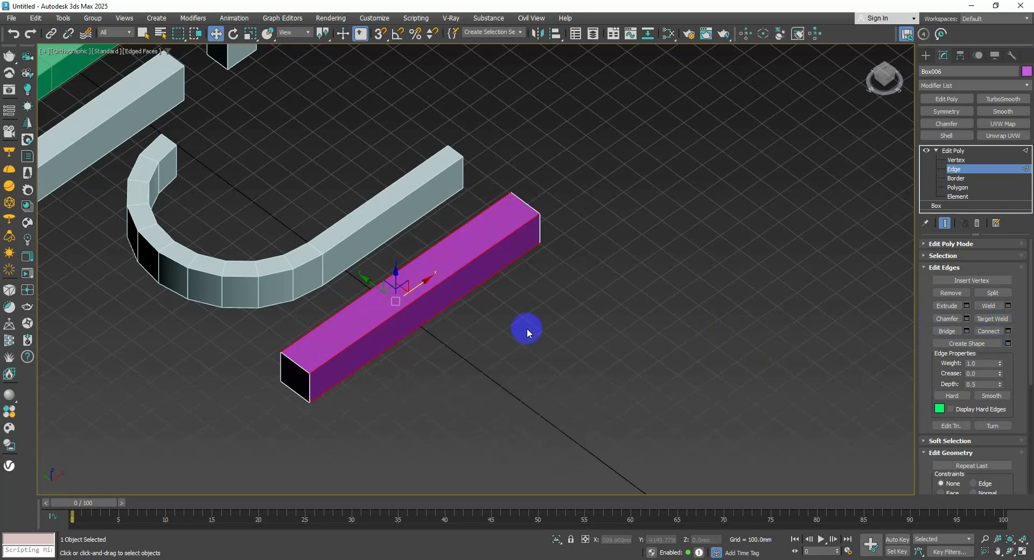
right_click(492, 306)
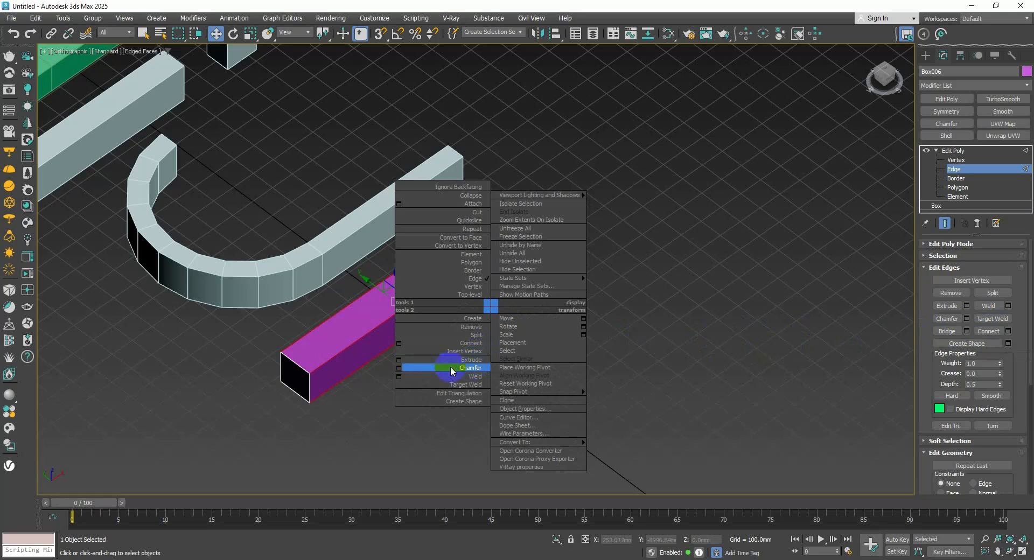
click(399, 359)
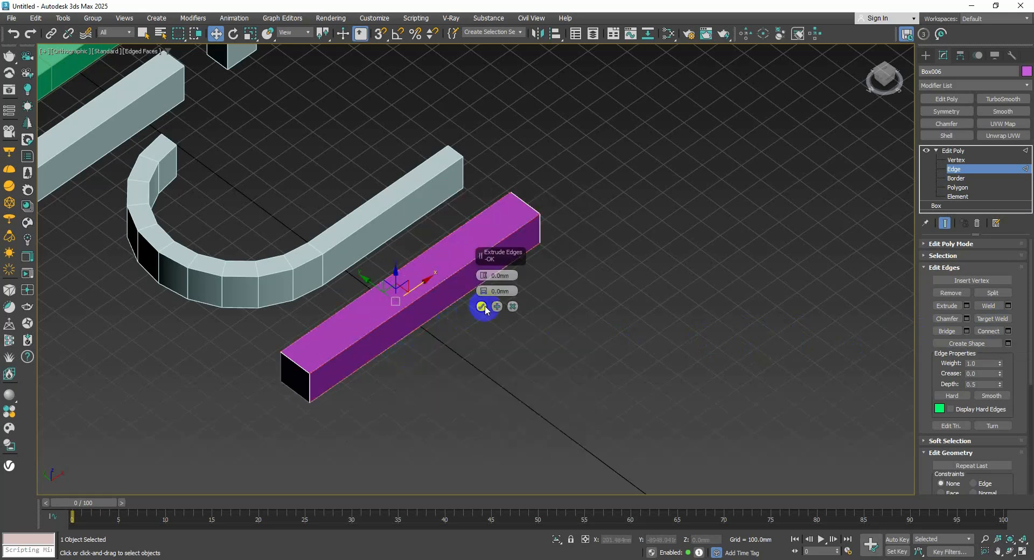
click(485, 309)
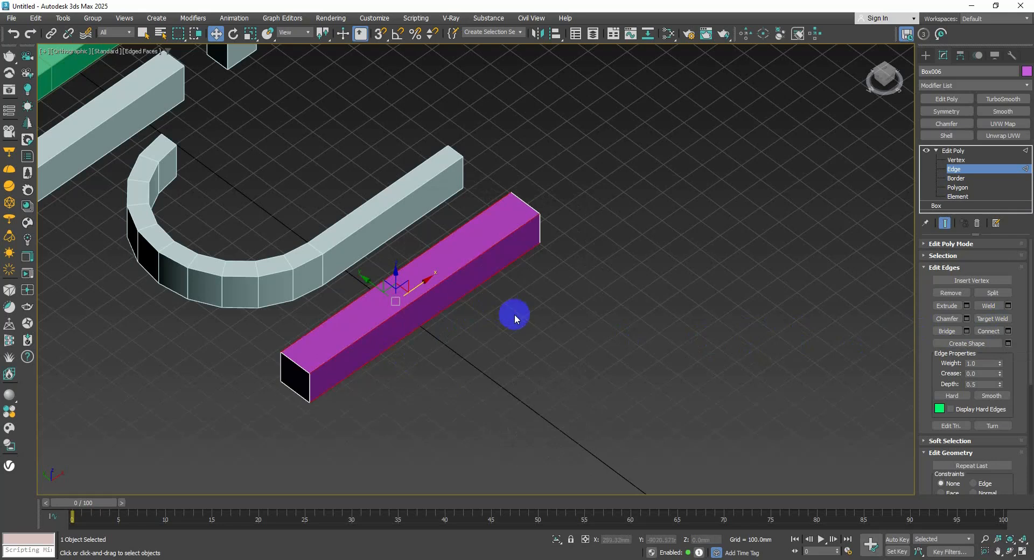
Try to extrude the box's lengthwise edges with a height of 0.1 mm in wireframe display.
right_click(550, 302)
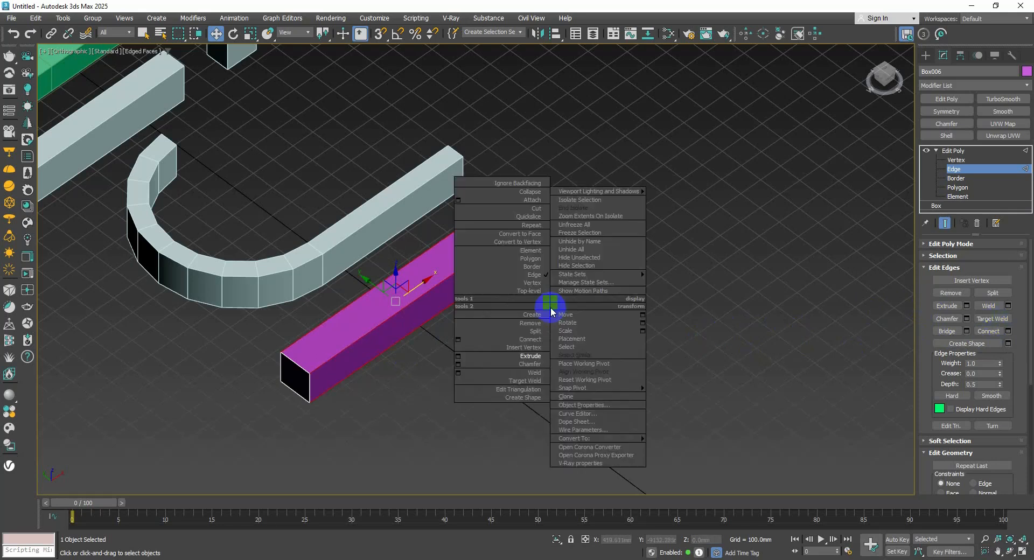
click(465, 357)
scroll(453, 310, up, 2)
scroll(452, 310, up, 2)
scroll(441, 307, down, 2)
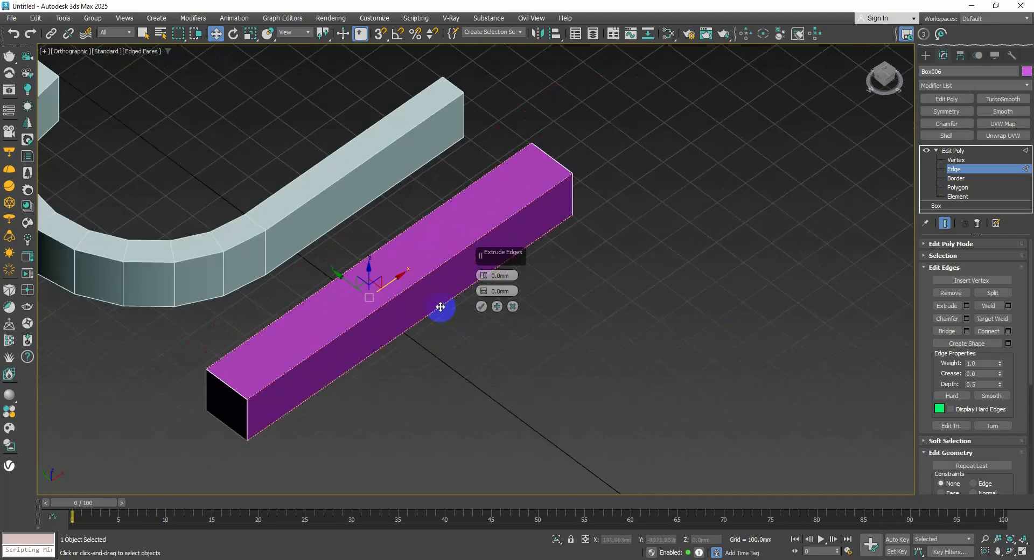
key(F3)
scroll(452, 299, up, 2)
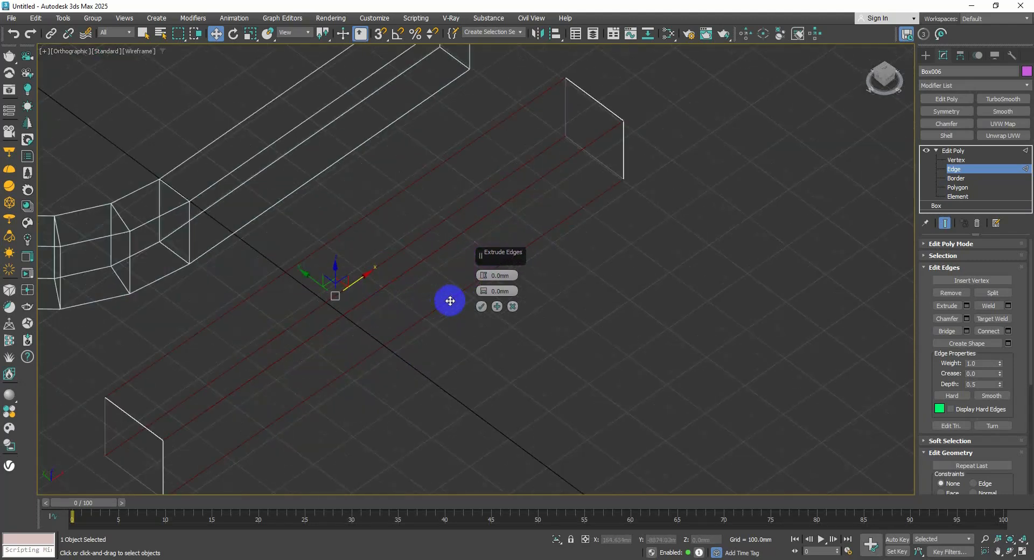
scroll(469, 304, down, 2)
click(485, 275)
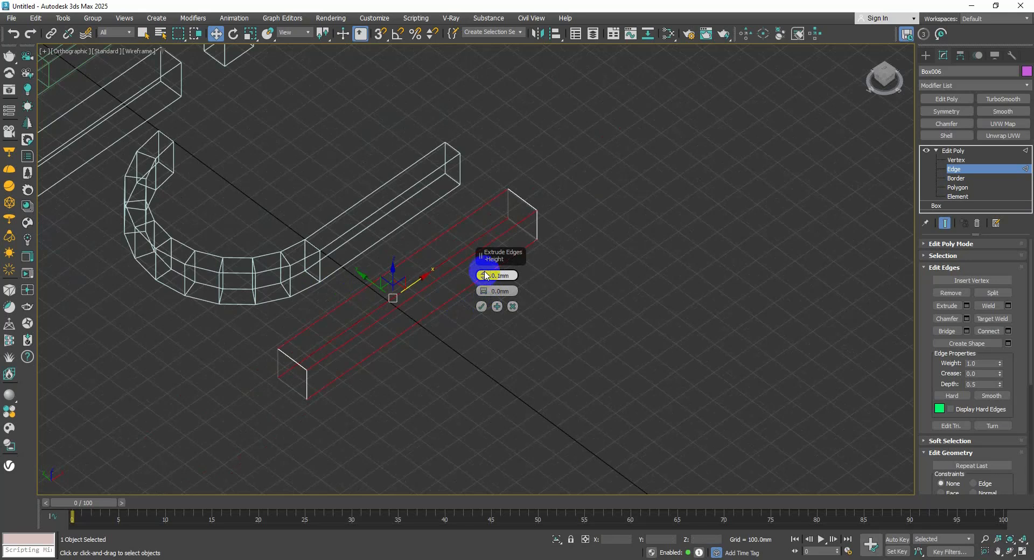
middle_drag(441, 291, 411, 303)
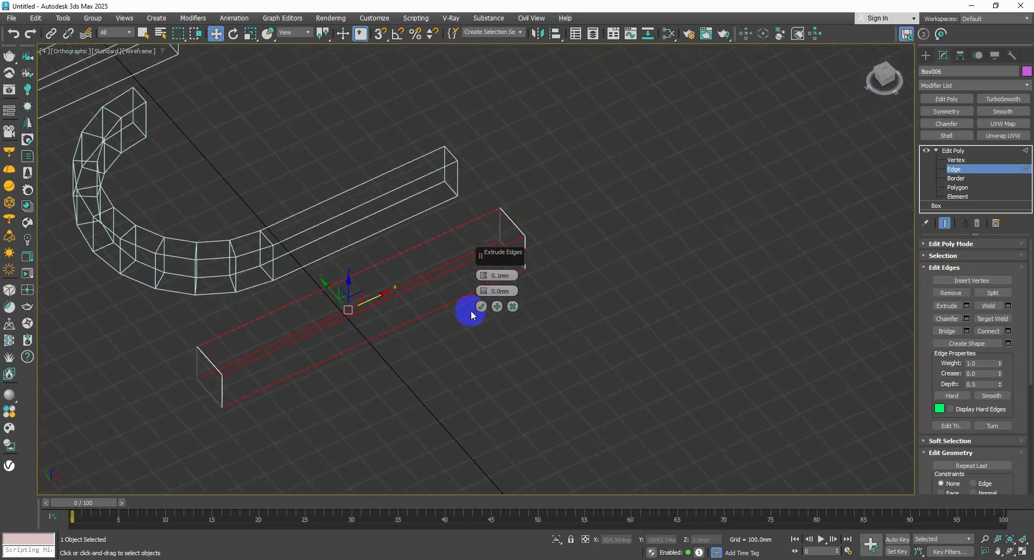
click(512, 306)
click(411, 333)
key(F3)
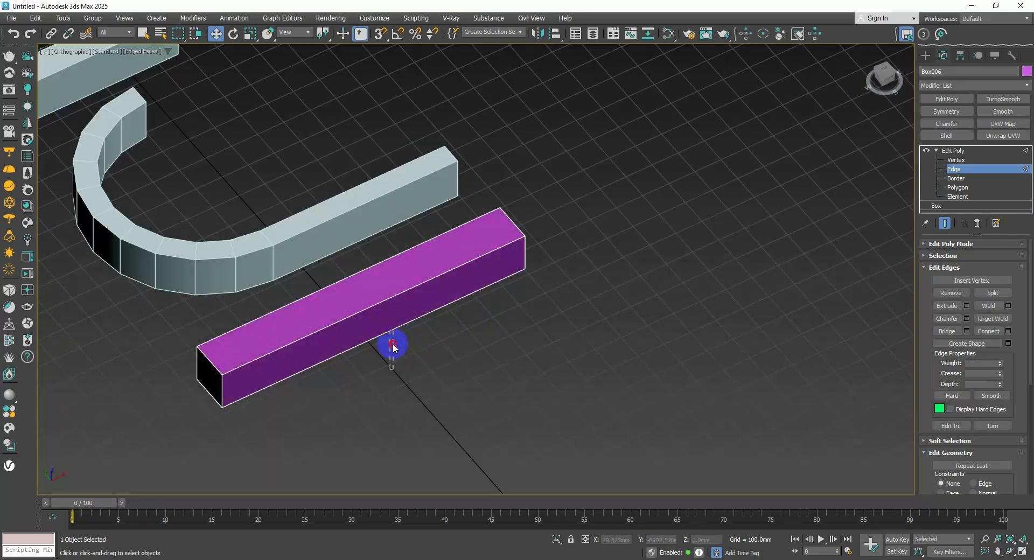
drag(393, 347, 389, 227)
right_click(472, 302)
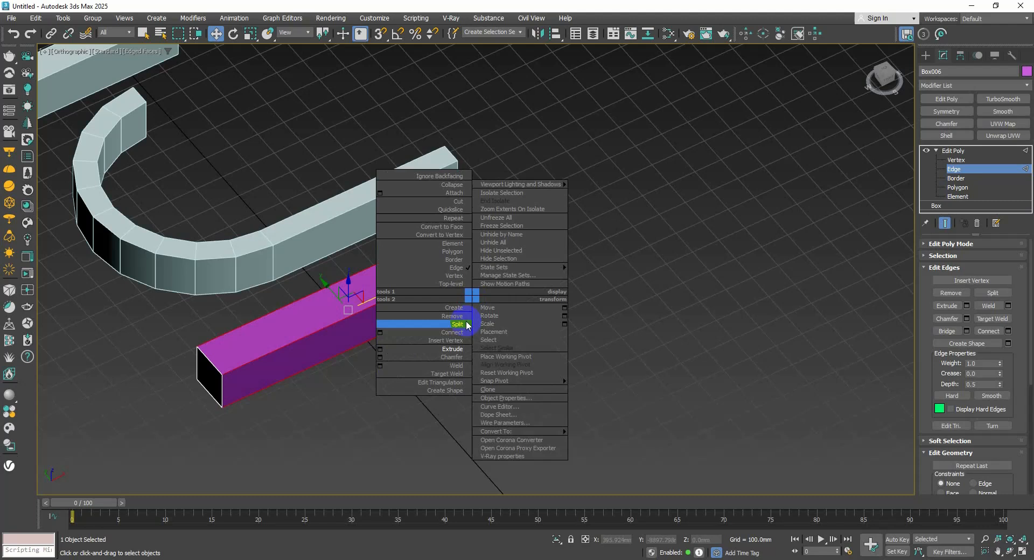
click(423, 351)
scroll(414, 314, up, 2)
key(w)
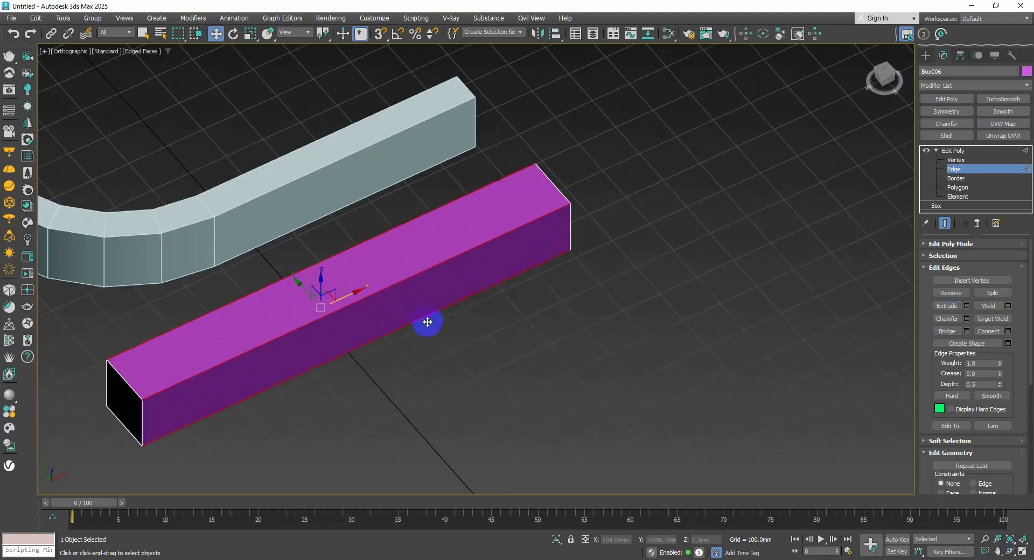
click(495, 316)
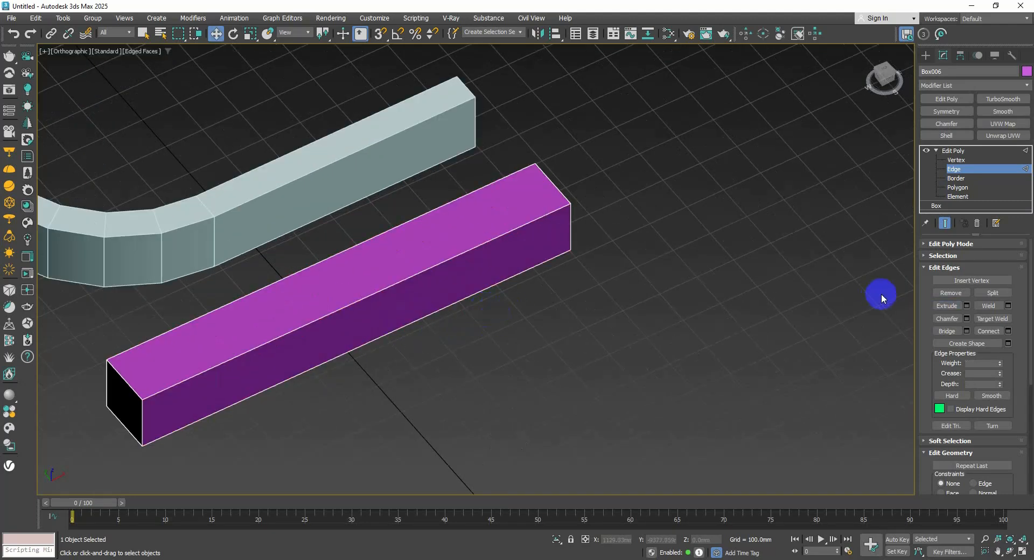
Connect the stem's four lengthwise edges with two segments, pinched to about -41 and slid toward the stem's upper end.
drag(367, 151, 368, 151)
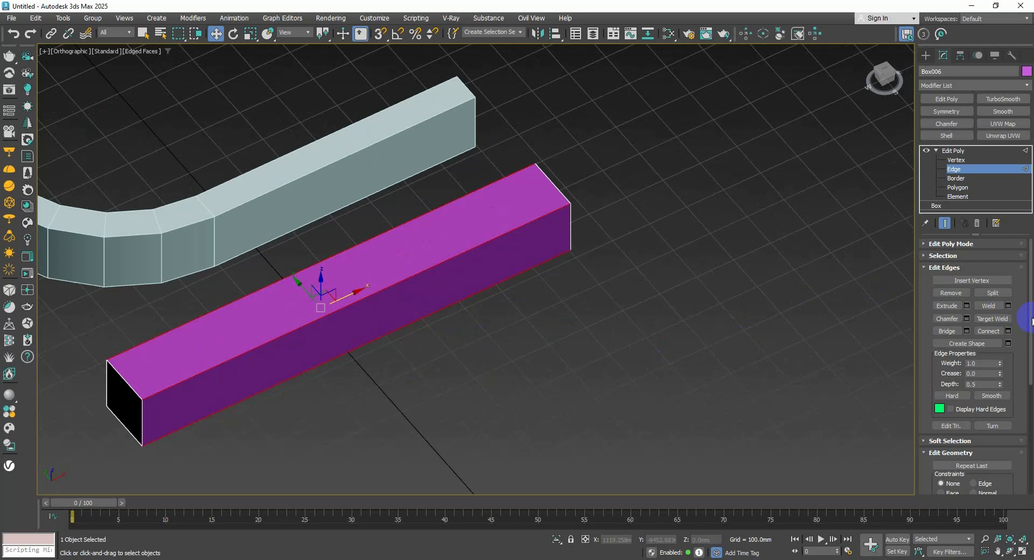
click(995, 331)
alt+middle_drag(812, 342, 600, 348)
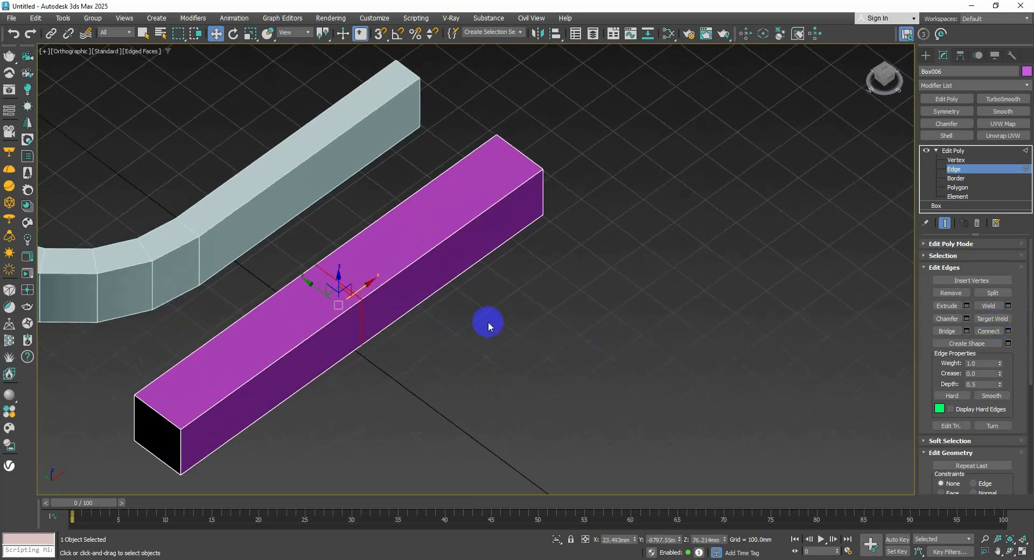
key(ctrl+z)
click(1008, 331)
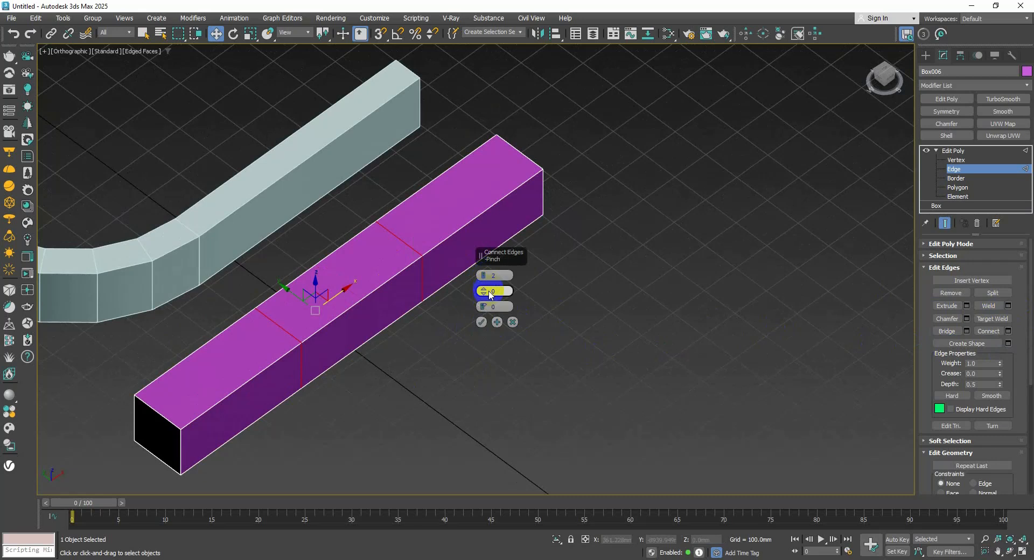
drag(483, 291, 492, 378)
click(496, 322)
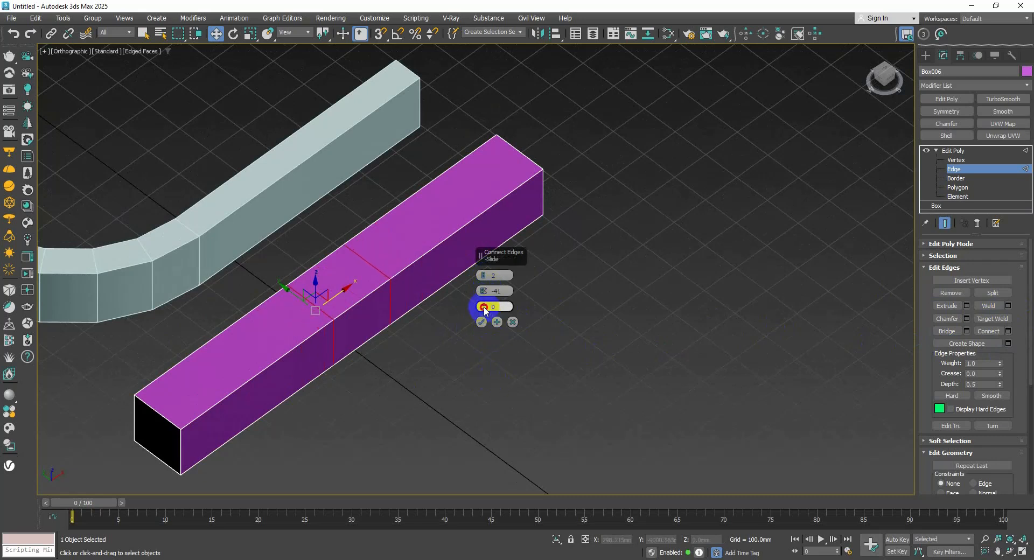
mouse_move(484, 310)
mouse_down()
mouse_move(493, 165)
mouse_move(484, 55)
mouse_move(467, 139)
mouse_move(469, 267)
mouse_move(483, 307)
mouse_up()
click(481, 322)
Extrude the stem's short middle side polygon about 390 mm away from the J and raise it about 282 mm along X into a diagonal arm.
click(957, 188)
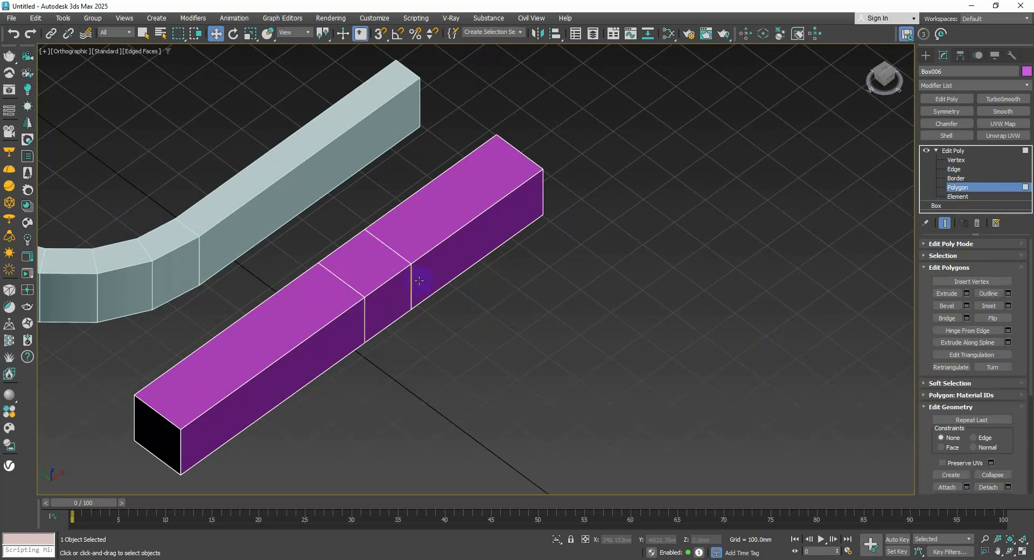
click(389, 305)
mouse_move(389, 306)
alt+middle_down()
mouse_move(411, 307)
mouse_move(376, 297)
alt+middle_up()
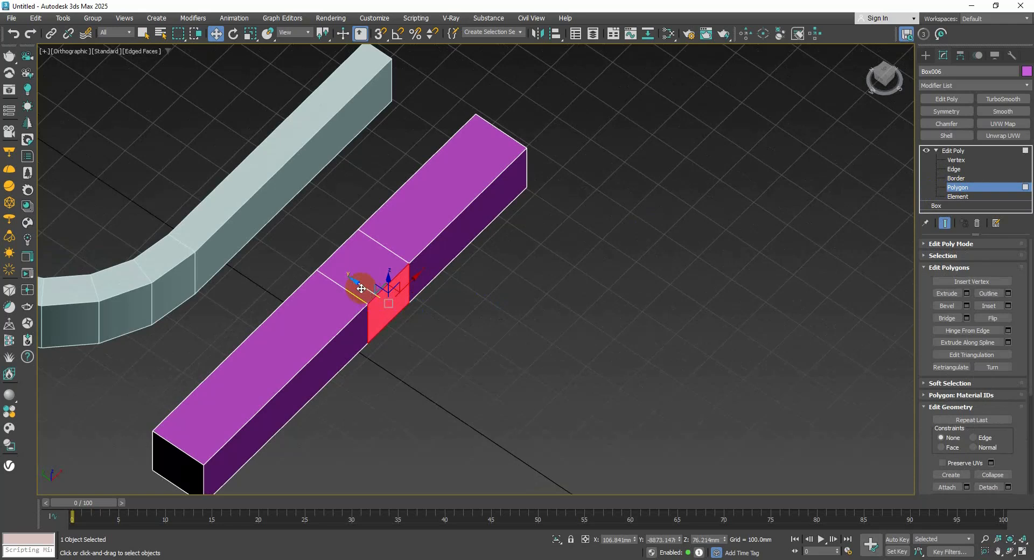
shift+drag(361, 288, 510, 357)
scroll(509, 357, down, 4)
alt+middle_drag(509, 354, 505, 327)
middle_drag(505, 328, 481, 283)
drag(485, 277, 528, 203)
mouse_move(456, 220)
alt+middle_down()
mouse_move(473, 235)
mouse_move(503, 221)
mouse_move(460, 236)
mouse_move(454, 224)
alt+middle_up()
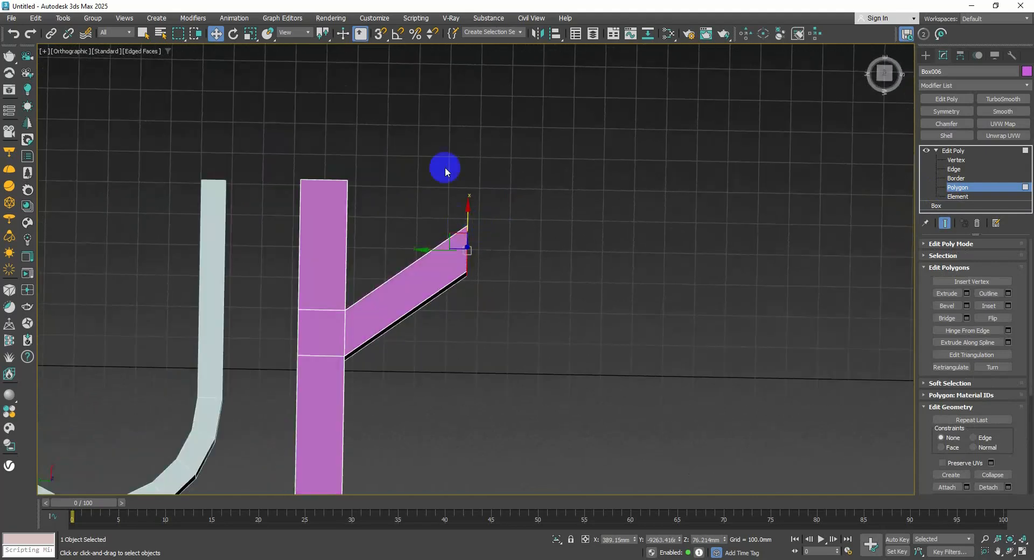
Turn on 3D snapping and undo the last raise of the arm's end polygon.
click(380, 34)
scroll(465, 228, up, 2)
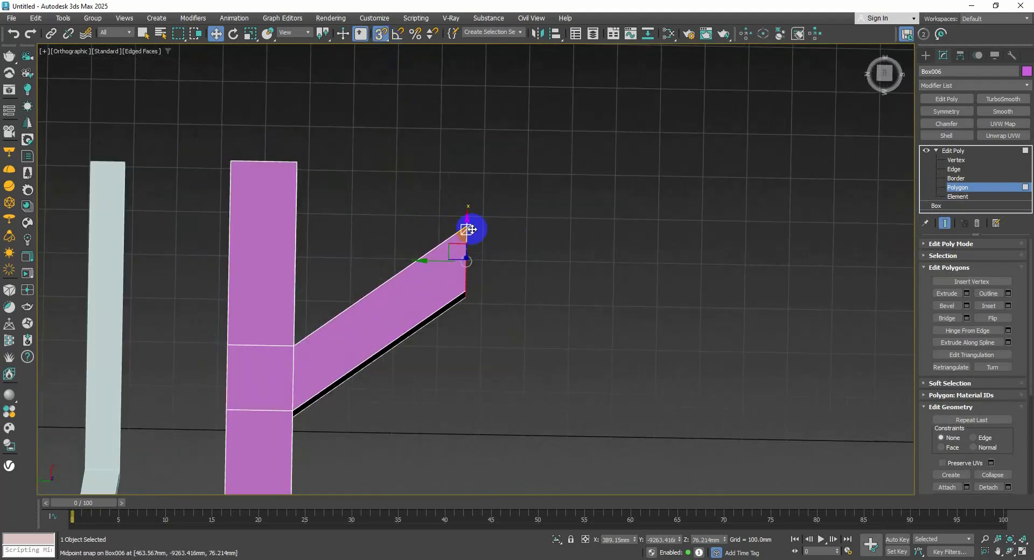
scroll(469, 230, up, 1)
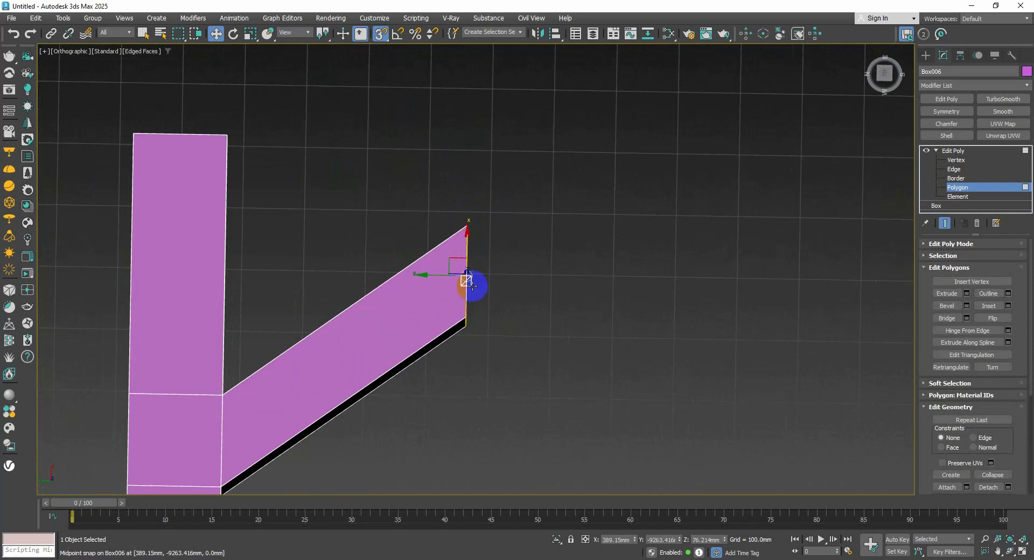
click(434, 276)
key(ctrl+z)
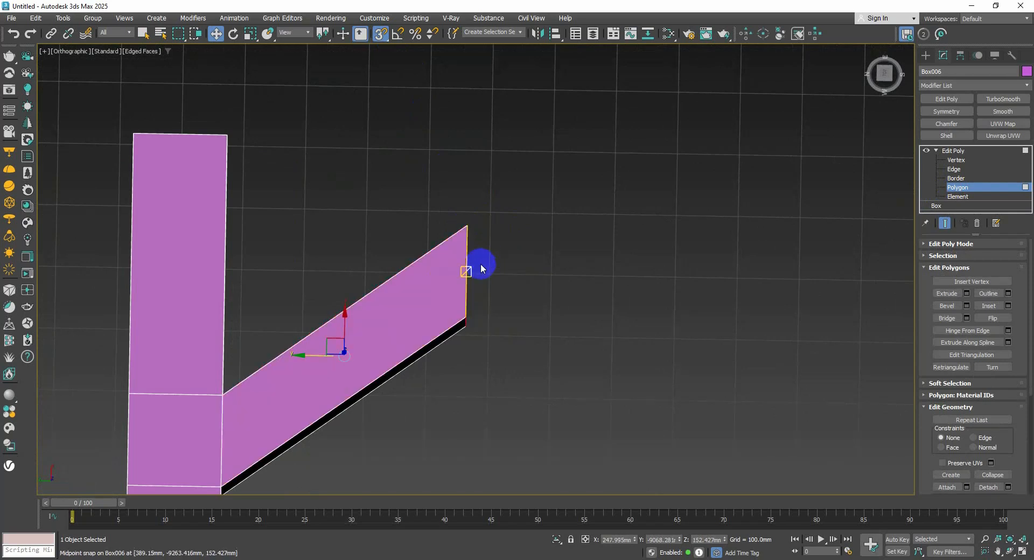
key(ctrl+z)
Raise the arm's end polygon about 410 mm along X into a steeper diagonal.
scroll(483, 270, down, 2)
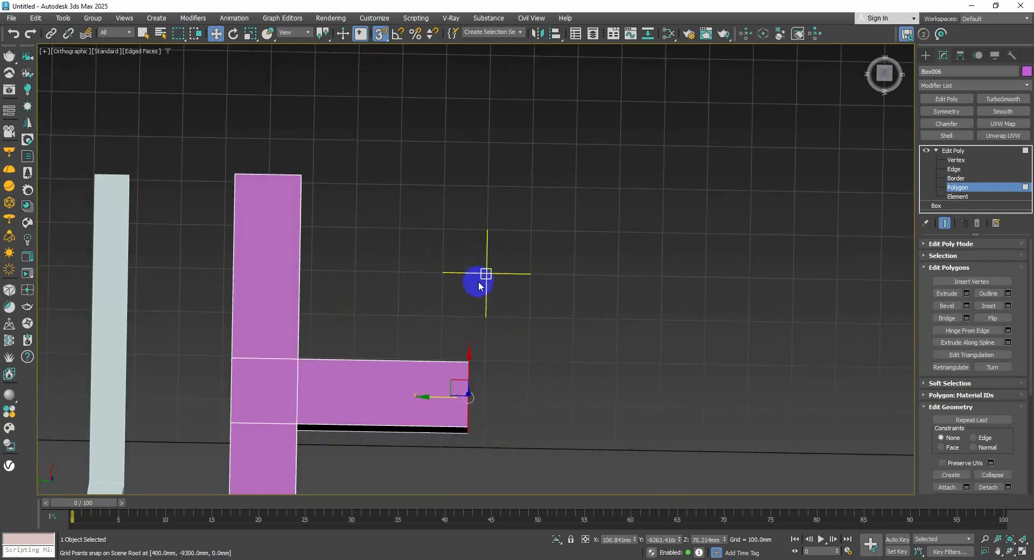
drag(469, 364, 466, 164)
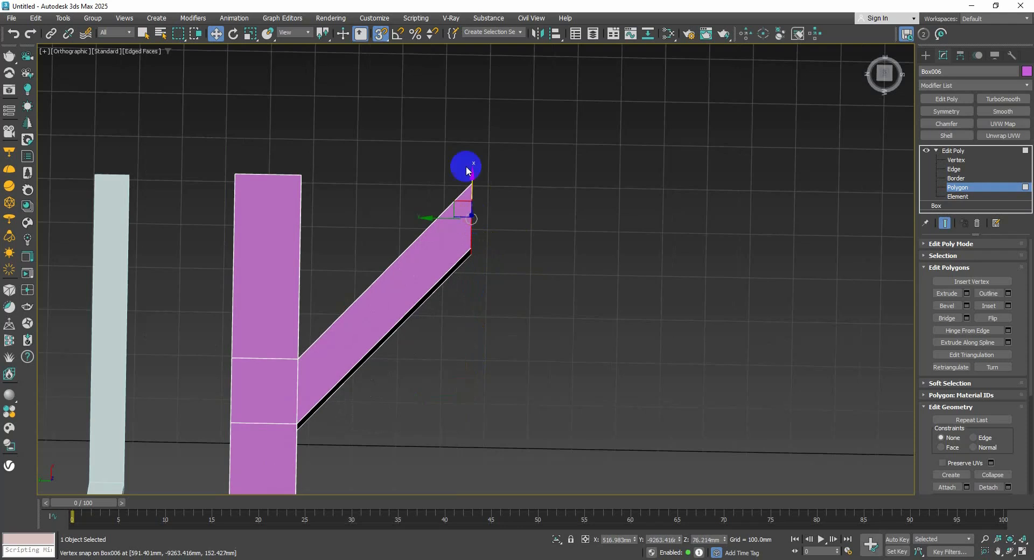
scroll(467, 164, up, 3)
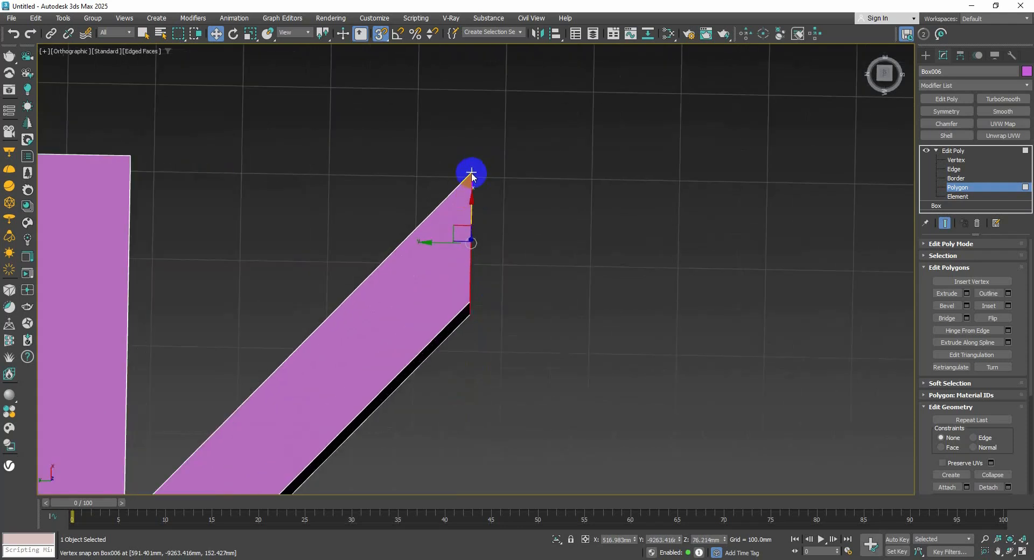
scroll(395, 44, down, 2)
Snap the arm's upper end vertices along X to the height of the stem's top.
click(381, 34)
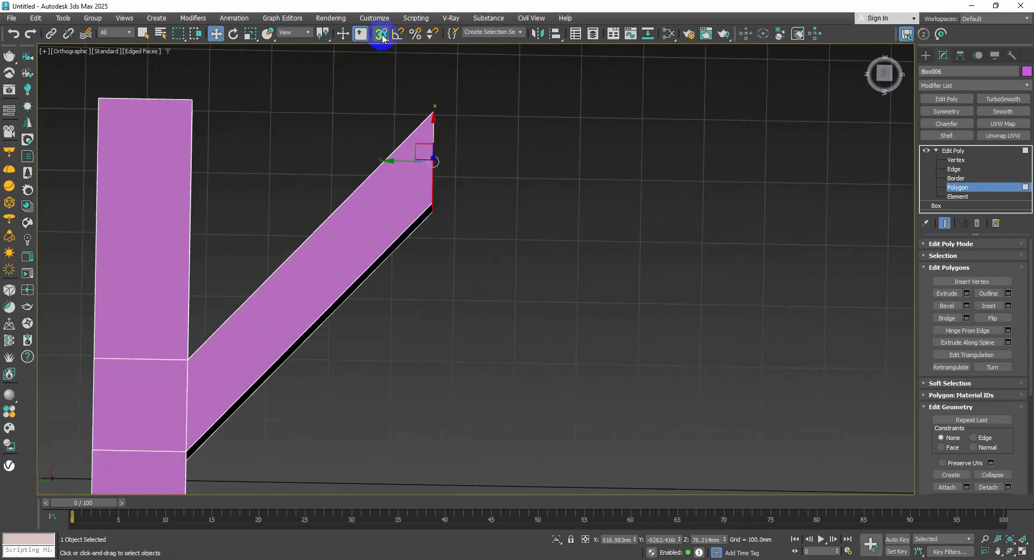
right_click(381, 35)
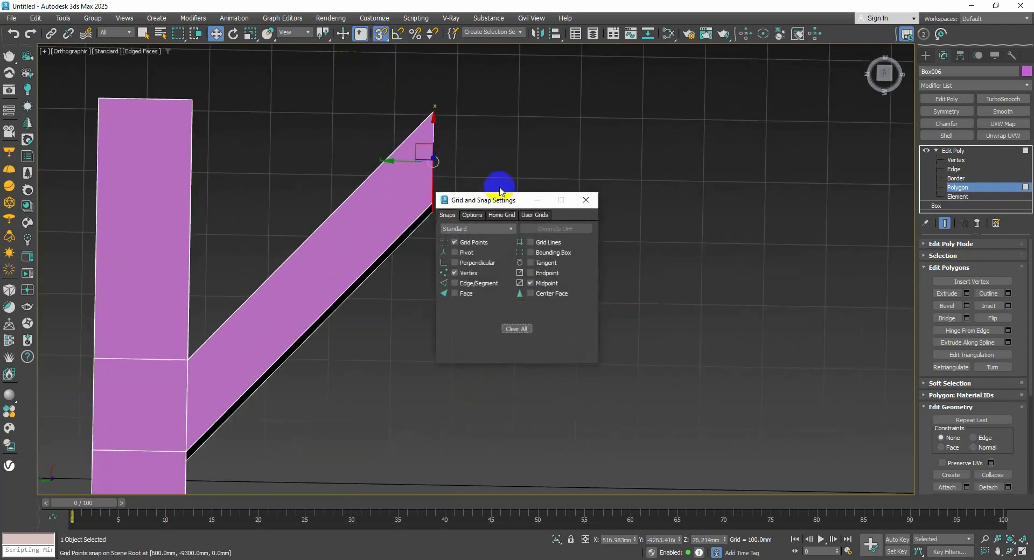
click(586, 200)
middle_drag(480, 193, 507, 225)
click(957, 161)
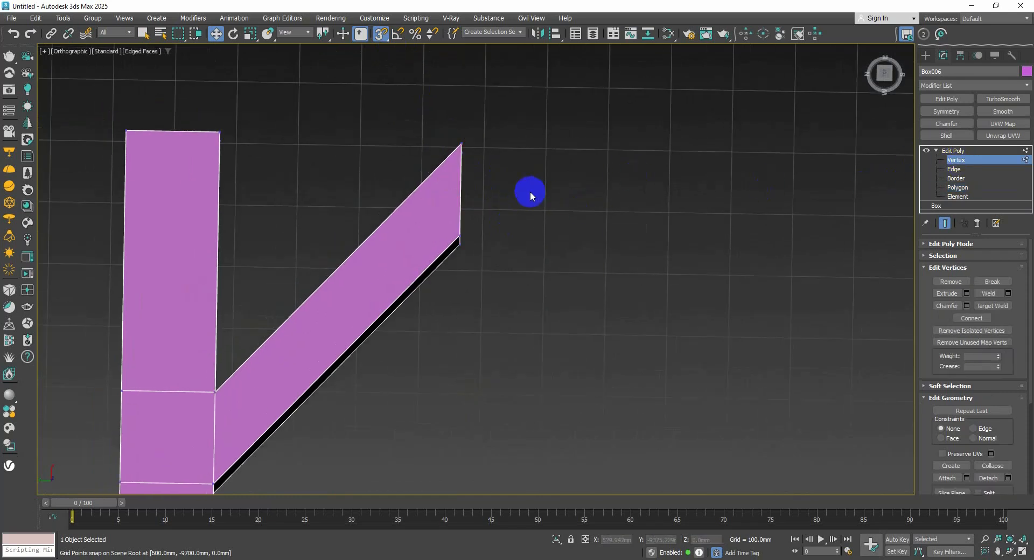
drag(526, 185, 437, 114)
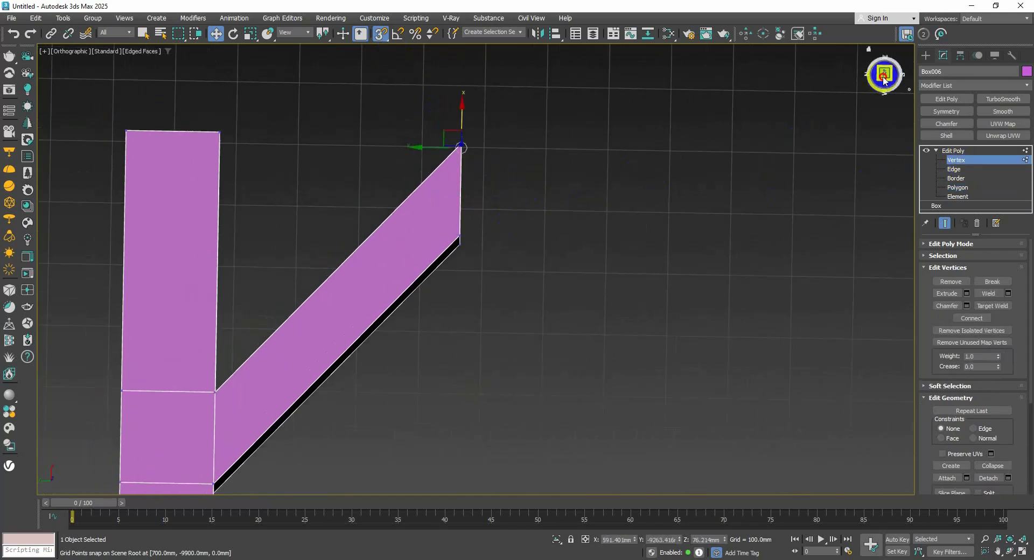
click(884, 78)
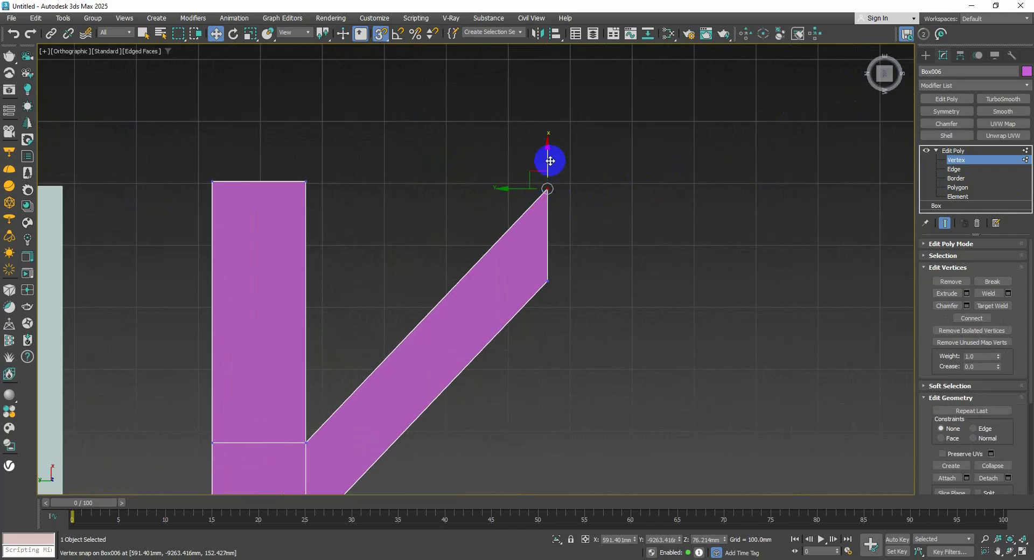
drag(549, 159, 307, 180)
Move the arm's lower end vertices up to the stem's top height and out to about Y -9400 mm for a flat end.
drag(594, 311, 511, 245)
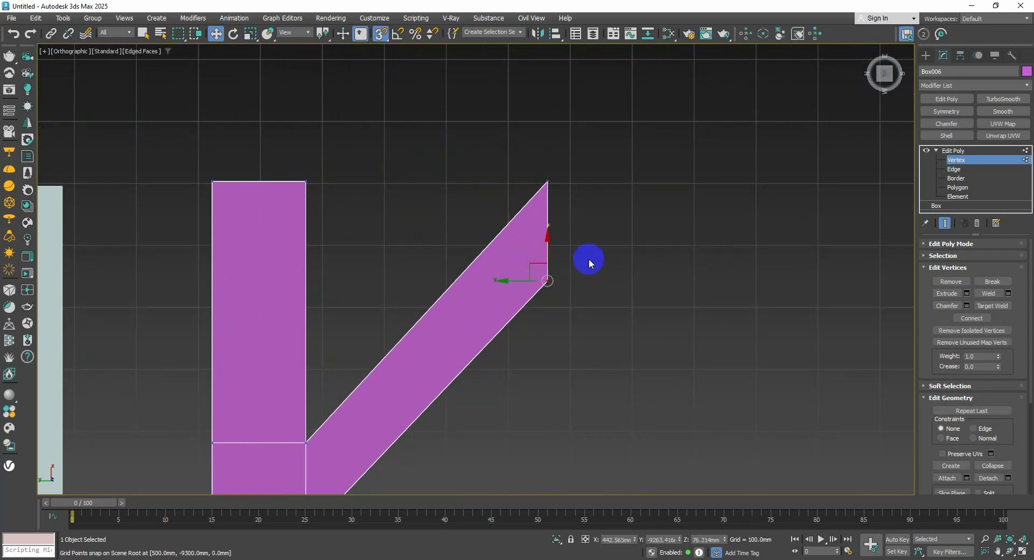
middle_drag(568, 265, 484, 247)
drag(452, 251, 544, 170)
scroll(536, 177, down, 5)
scroll(538, 173, up, 2)
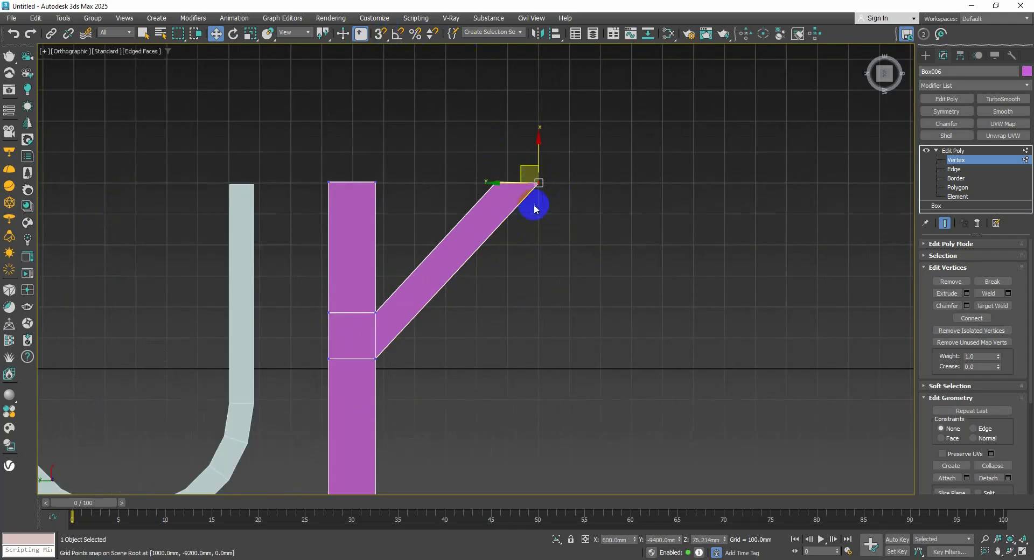
scroll(537, 202, up, 2)
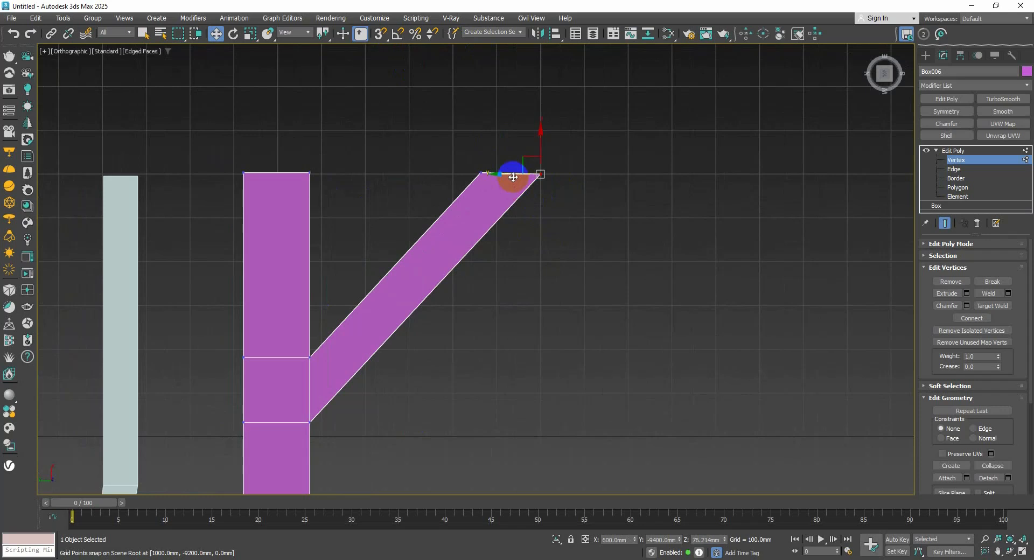
drag(540, 145, 503, 168)
click(380, 34)
scroll(561, 221, down, 3)
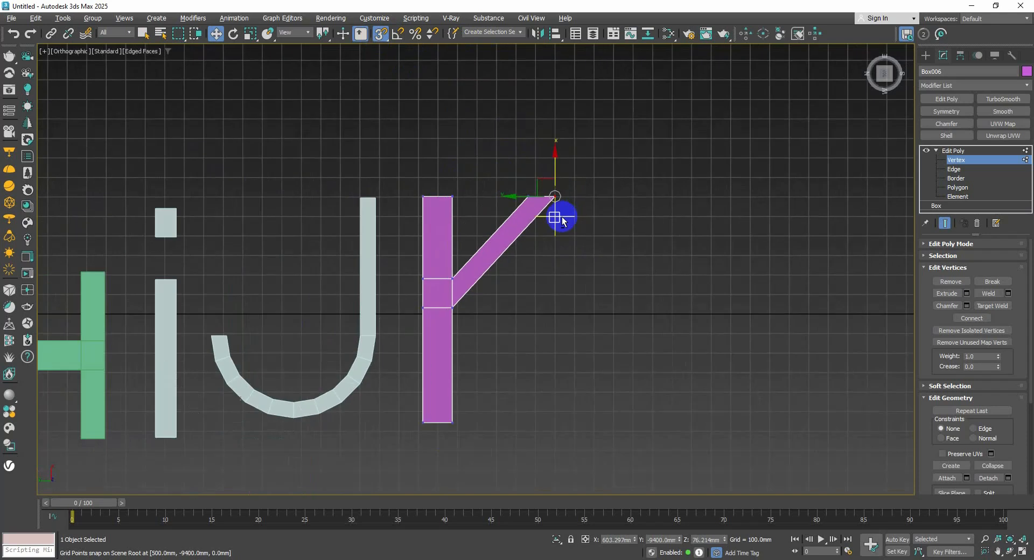
Select the diagonal arm's four lengthwise edges and set the object's color to gray.
scroll(549, 234, down, 1)
middle_drag(544, 238, 519, 173)
scroll(496, 197, up, 3)
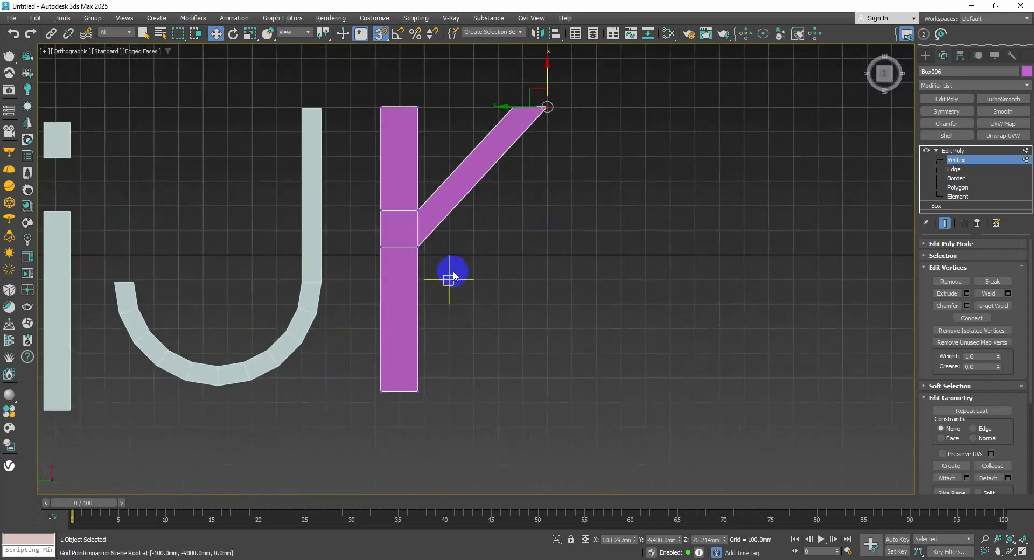
click(953, 169)
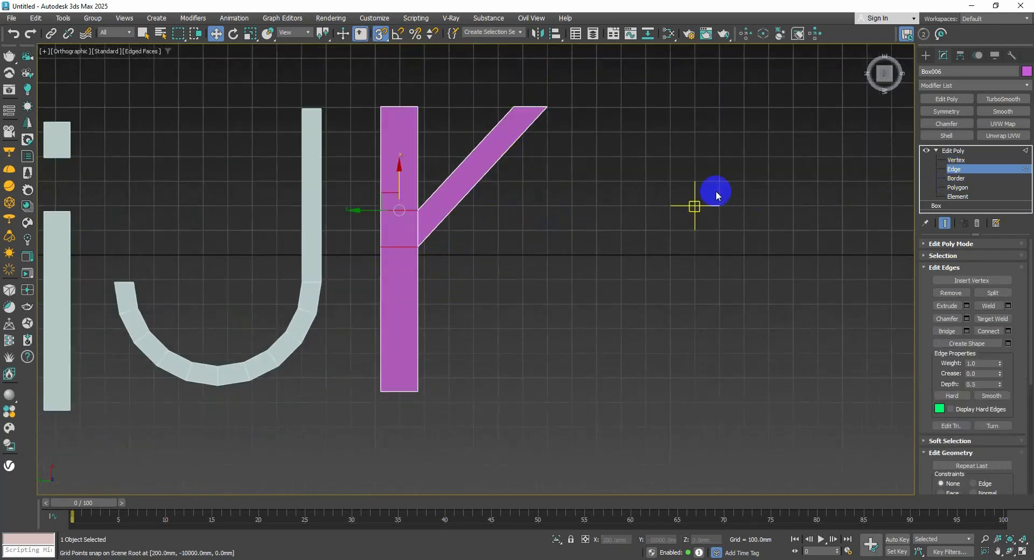
click(455, 194)
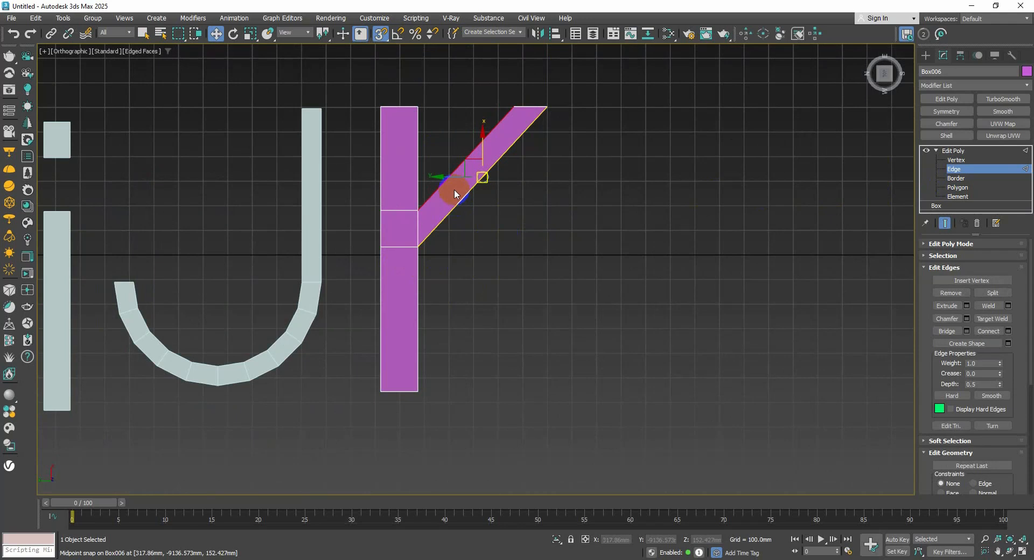
scroll(454, 193, up, 2)
alt+middle_drag(492, 228, 461, 196)
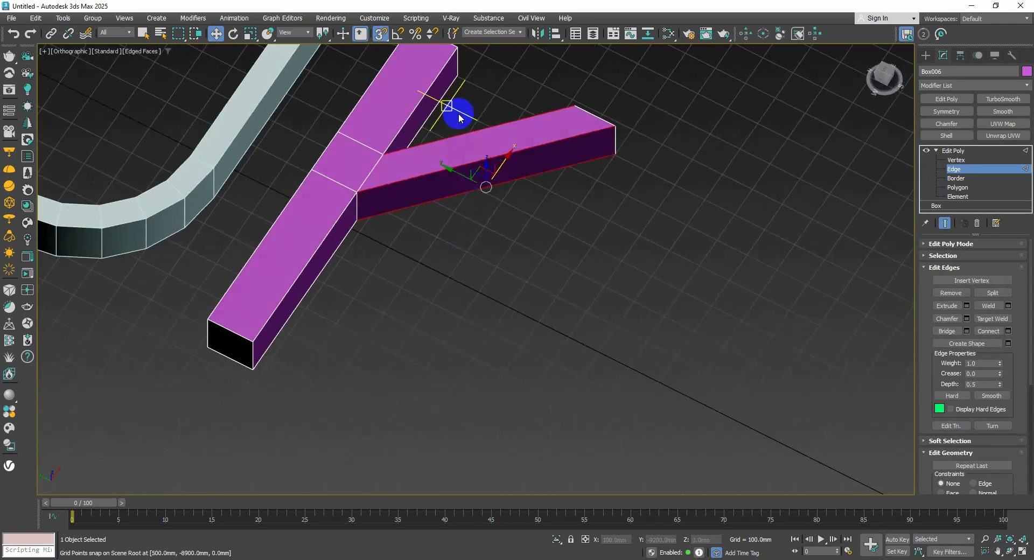
key(F3)
key(F3)
key(alt+x)
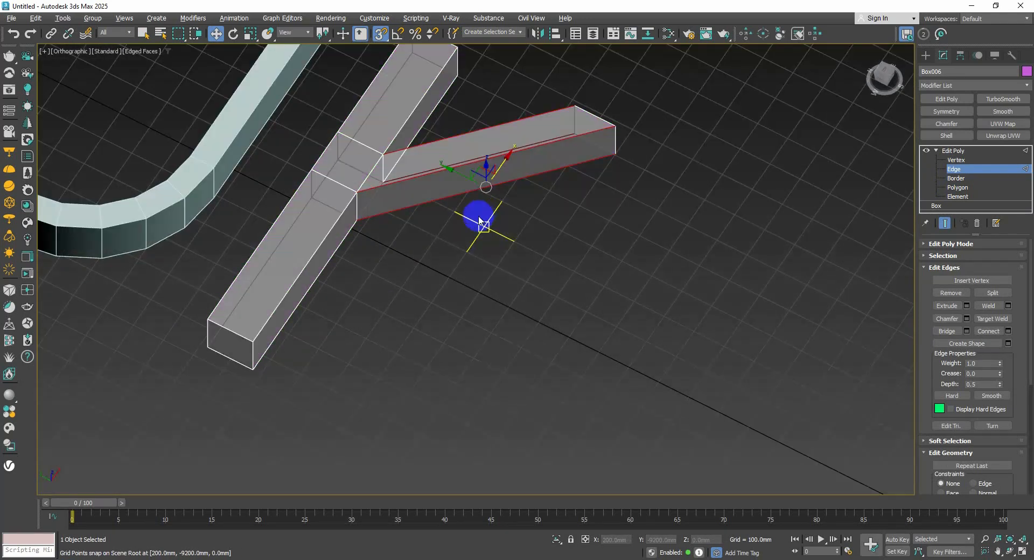
key(alt+x)
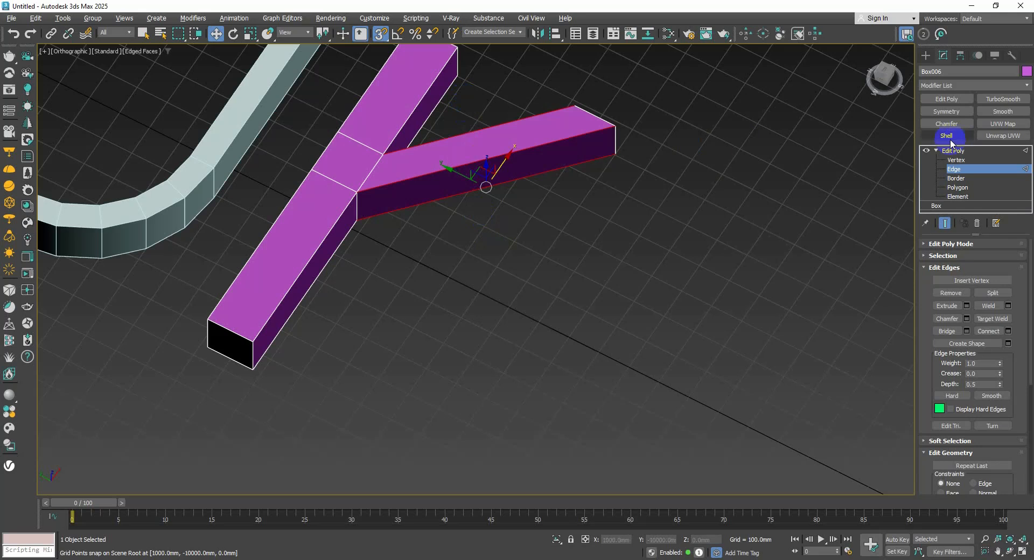
click(1026, 72)
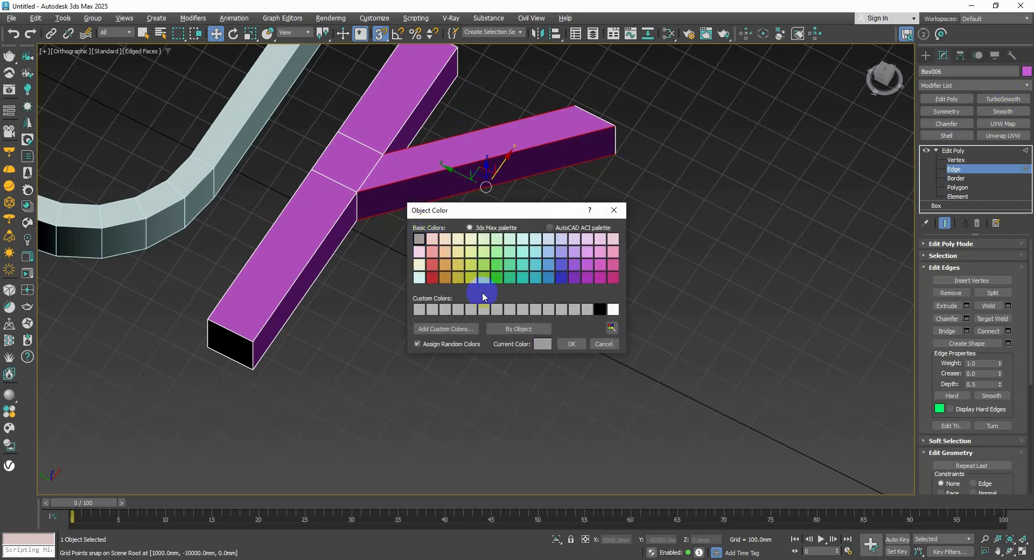
click(571, 344)
Connect the arm's lengthwise edges with two segments, pinched closer together and slid toward the stem.
middle_drag(504, 265, 519, 305)
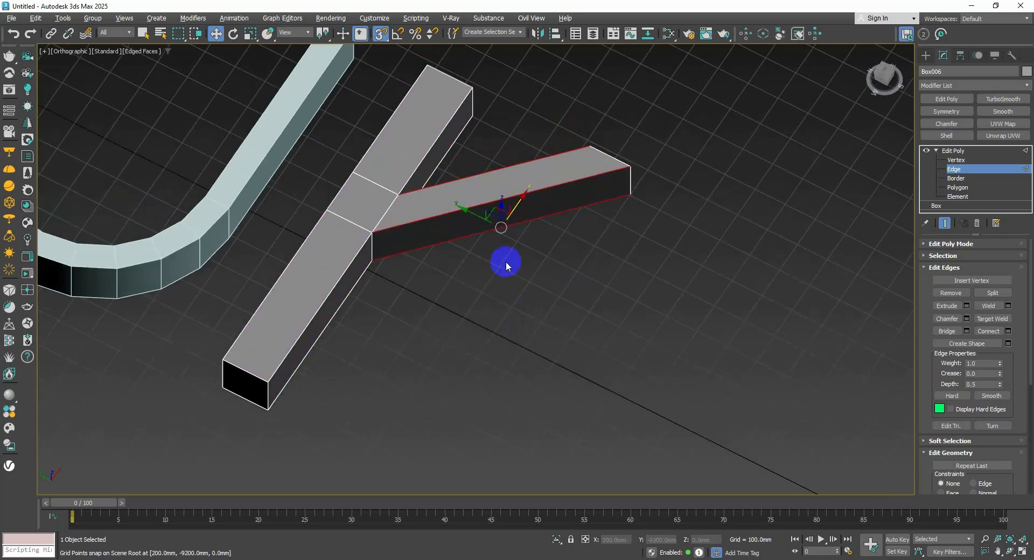
click(1008, 331)
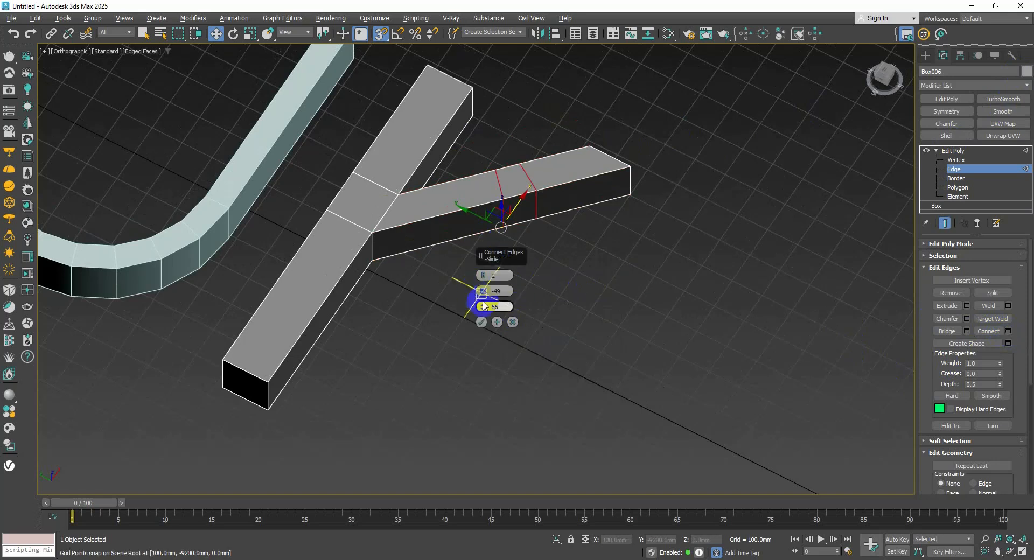
mouse_move(477, 295)
mouse_down()
mouse_move(486, 294)
mouse_move(501, 16)
mouse_move(490, 305)
mouse_up()
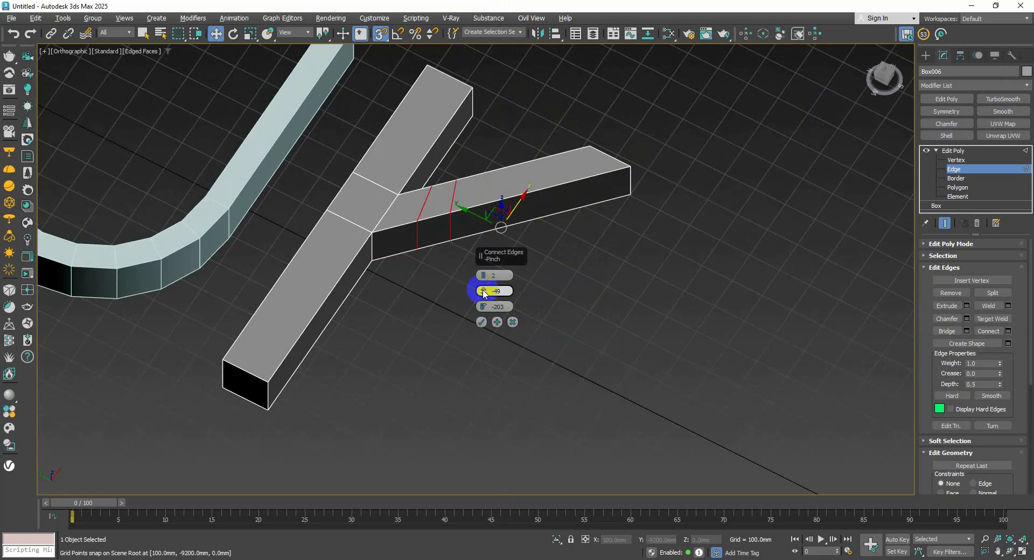
click(380, 33)
mouse_move(483, 291)
mouse_down()
mouse_move(483, 275)
mouse_move(492, 305)
mouse_up()
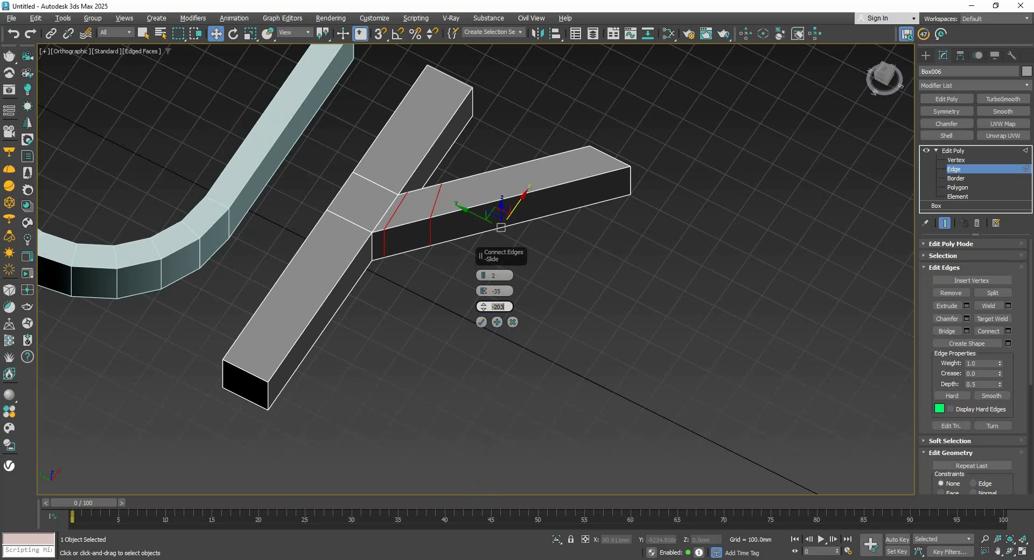
drag(483, 313, 473, 294)
drag(482, 292, 482, 267)
click(481, 322)
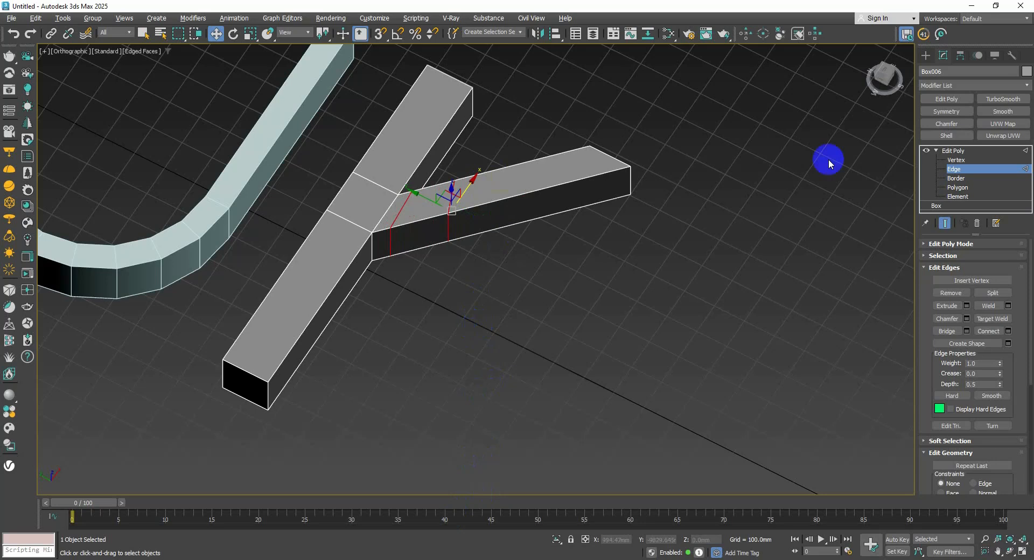
Extrude the arm's lower side polygon between the two new edge loops into a leg, about 608 mm down X and 435 mm outward along Y.
click(980, 187)
click(439, 234)
alt+middle_drag(438, 234, 457, 273)
scroll(437, 234, up, 3)
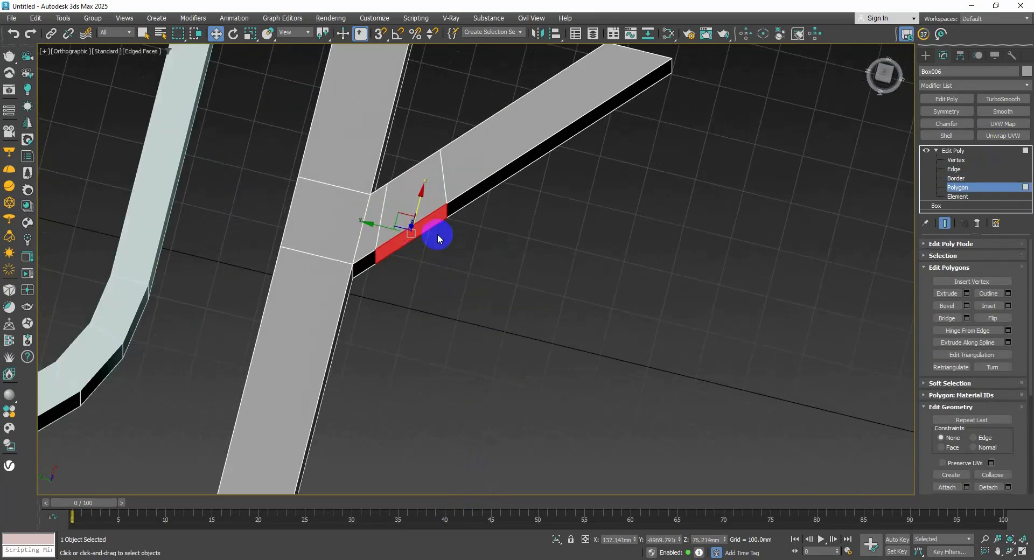
alt+middle_drag(438, 238, 439, 226)
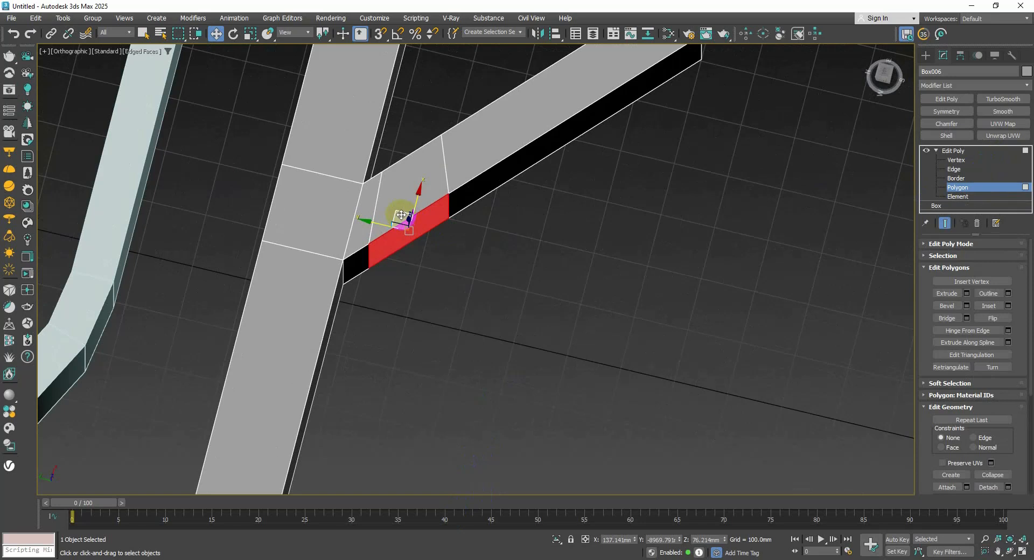
shift+drag(401, 215, 487, 425)
scroll(501, 349, down, 4)
middle_drag(506, 318, 481, 284)
drag(473, 290, 511, 358)
Move the leg's lower end vertices level with the stem's base, with the outer corner at about Y -9400 mm, for a flat foot.
click(950, 160)
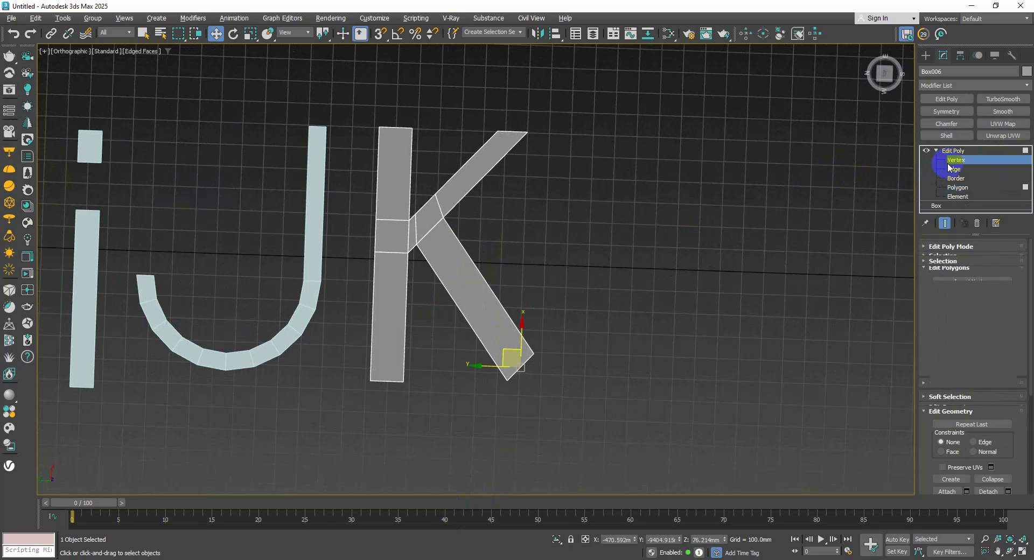
scroll(547, 326, up, 3)
drag(526, 343, 523, 338)
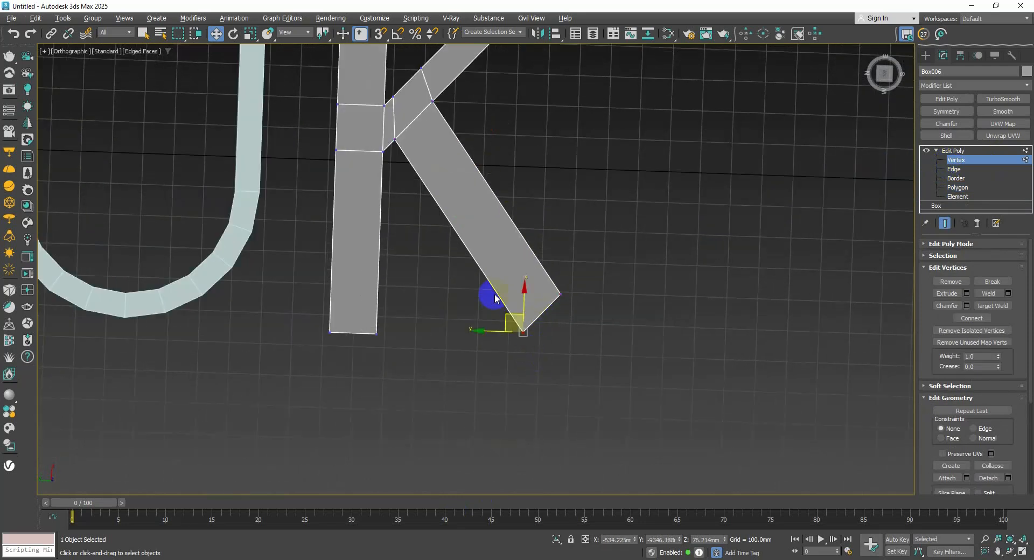
click(379, 33)
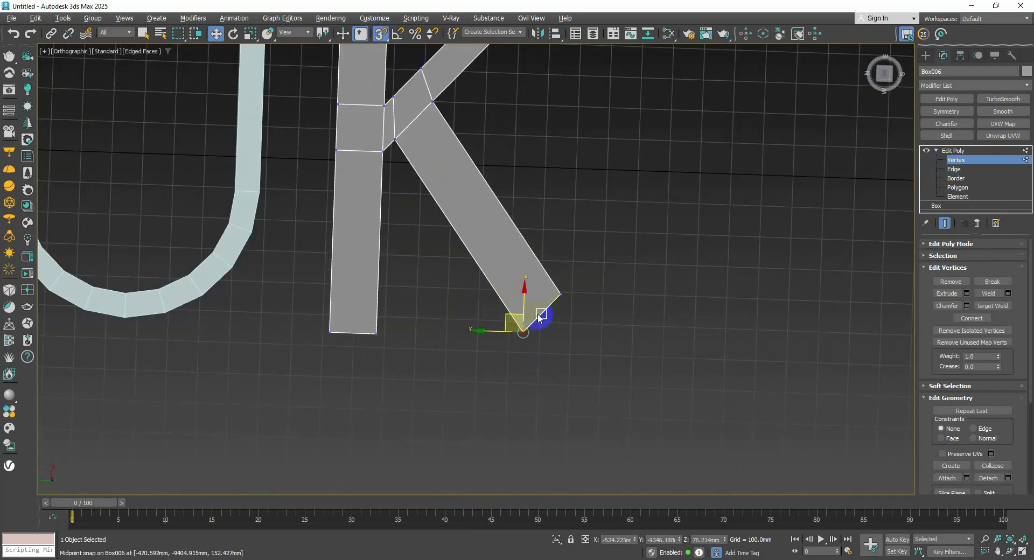
drag(523, 330, 543, 264)
scroll(555, 260, down, 2)
middle_drag(559, 261, 526, 296)
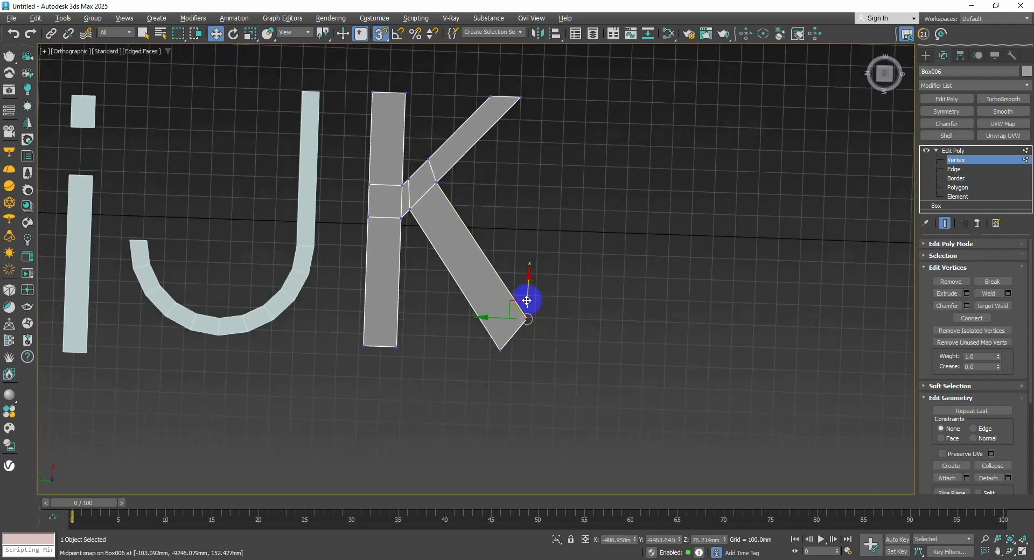
scroll(535, 299, up, 2)
scroll(534, 299, down, 2)
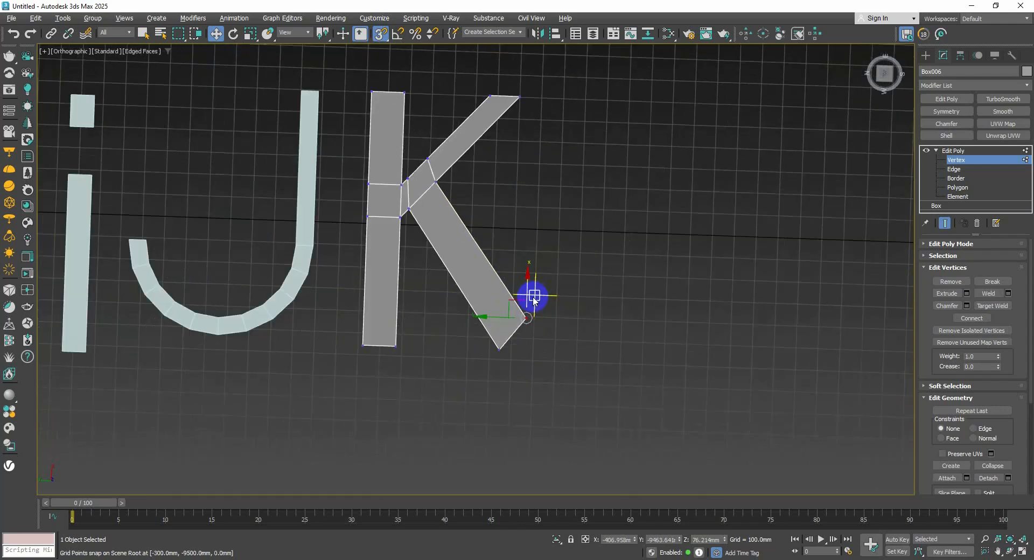
drag(535, 300, 526, 103)
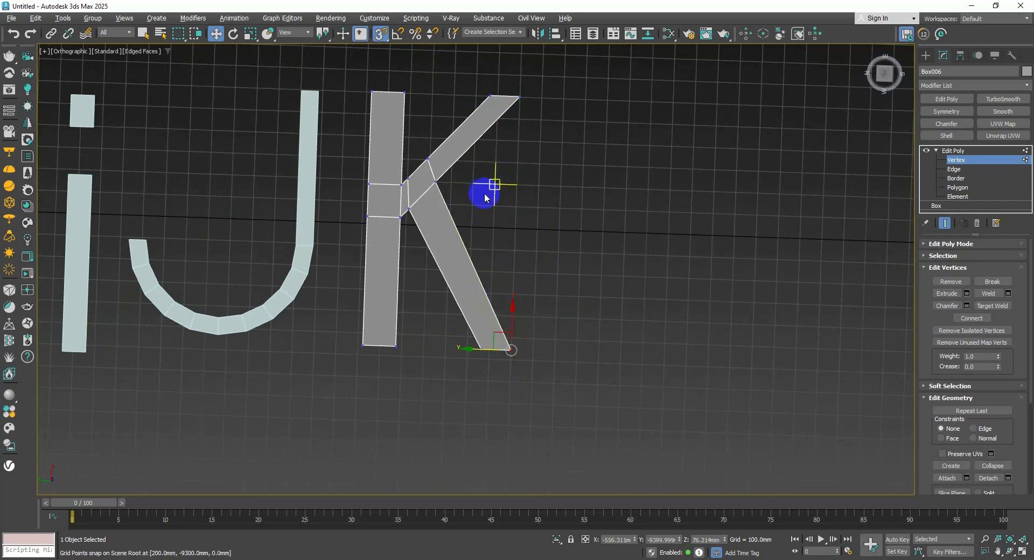
Move the K's two arm-and-leg junction vertices along the arm toward the stem, about 31 mm down X and 33 mm along Y.
scroll(483, 193, up, 2)
drag(454, 196, 415, 123)
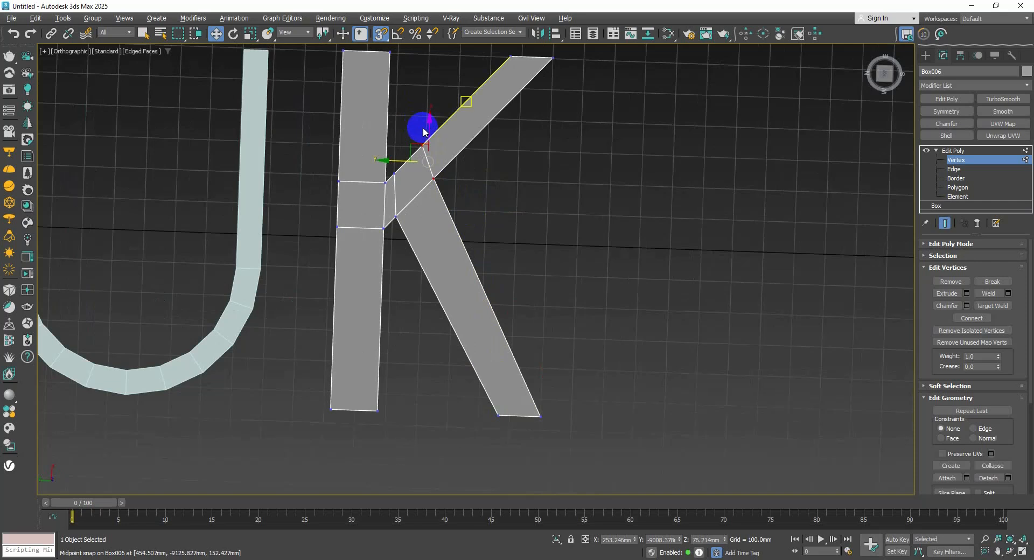
scroll(405, 149, up, 2)
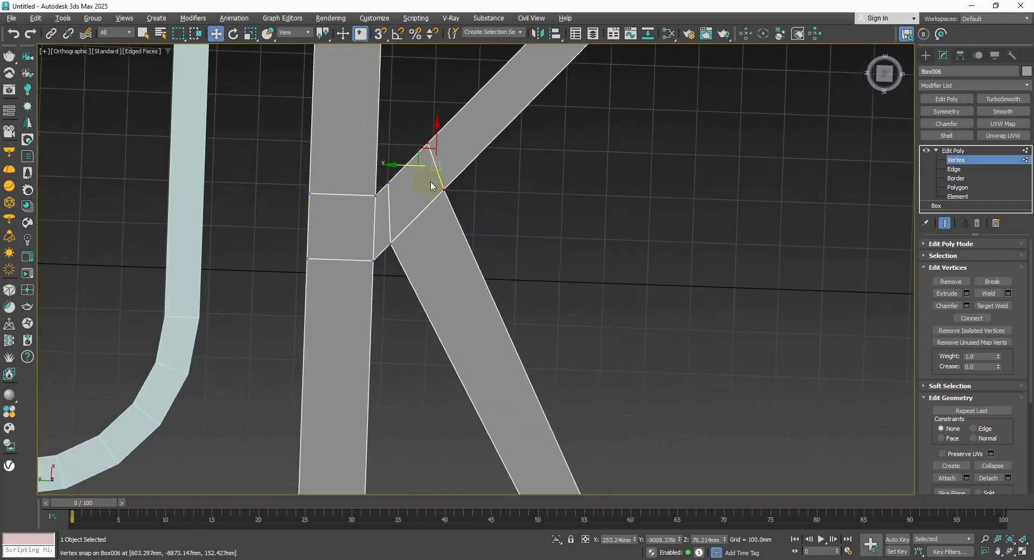
drag(468, 217, 431, 171)
scroll(456, 214, down, 2)
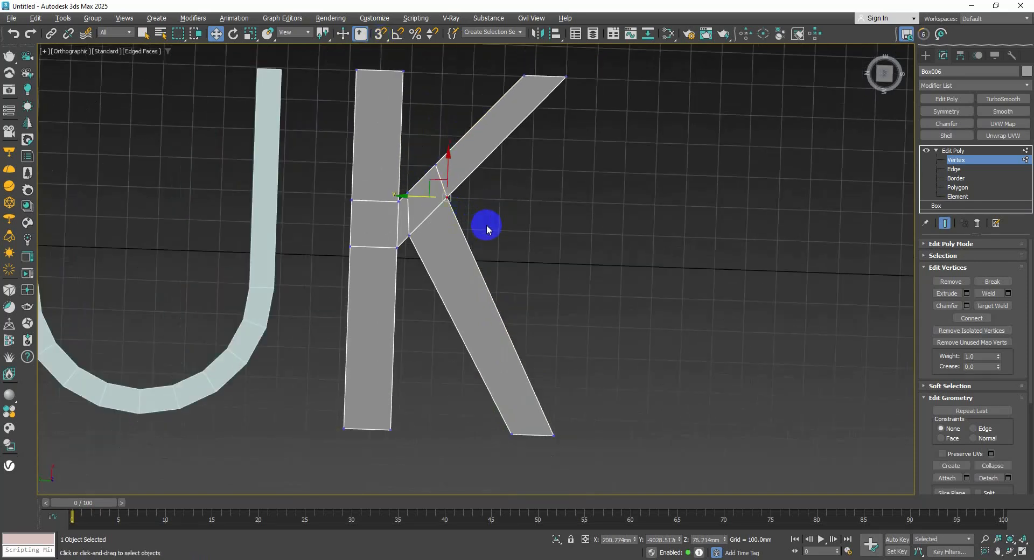
ctrl+click(433, 164)
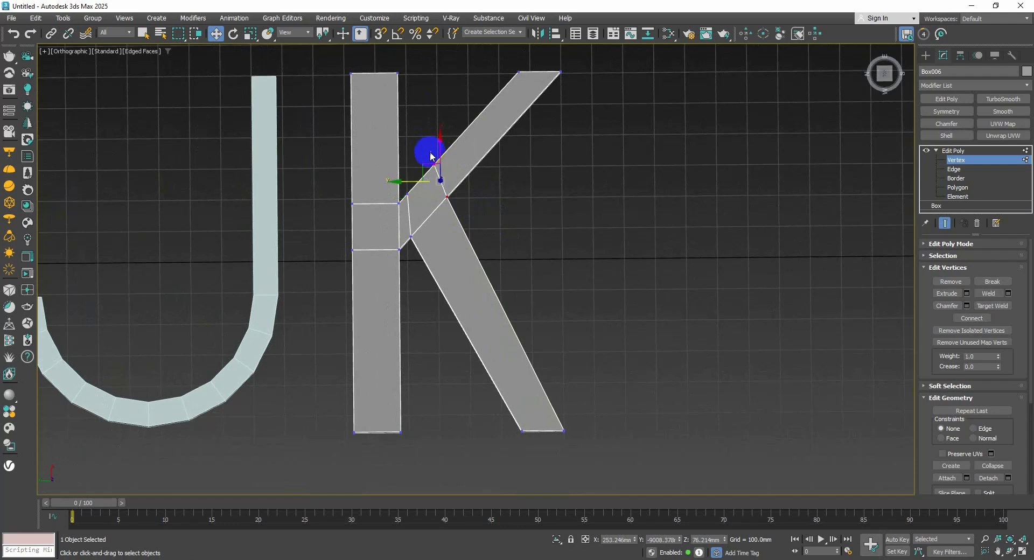
drag(427, 164, 451, 198)
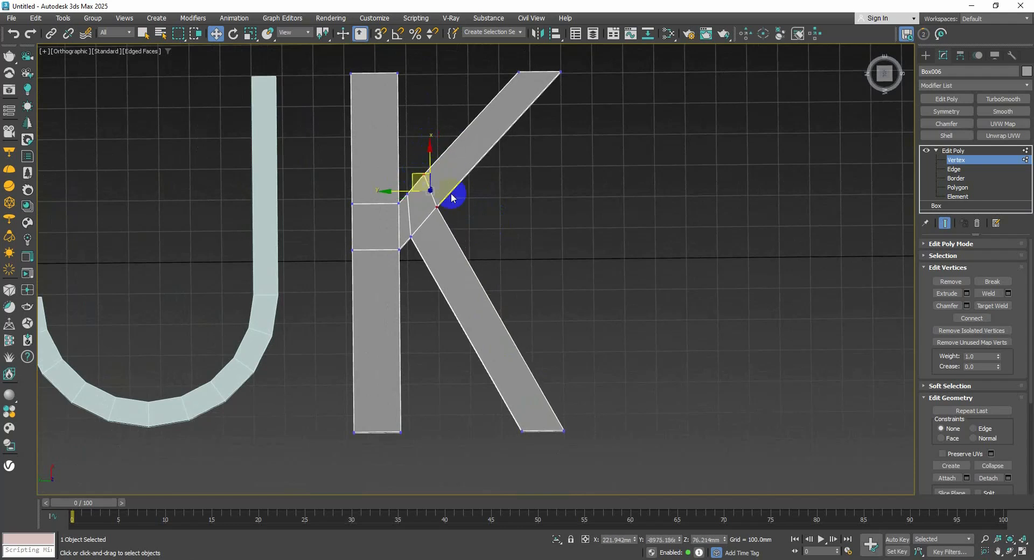
scroll(461, 200, down, 3)
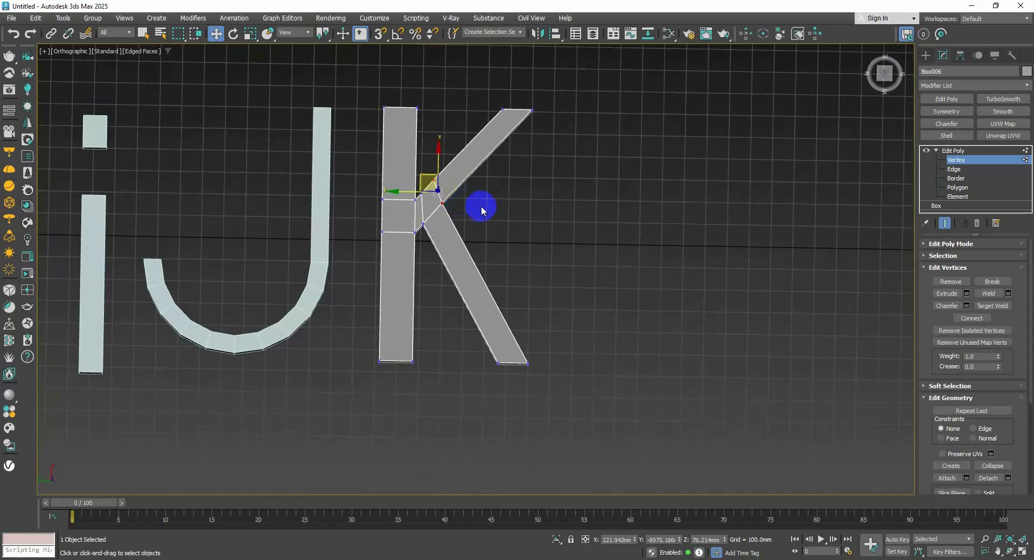
click(537, 266)
click(958, 160)
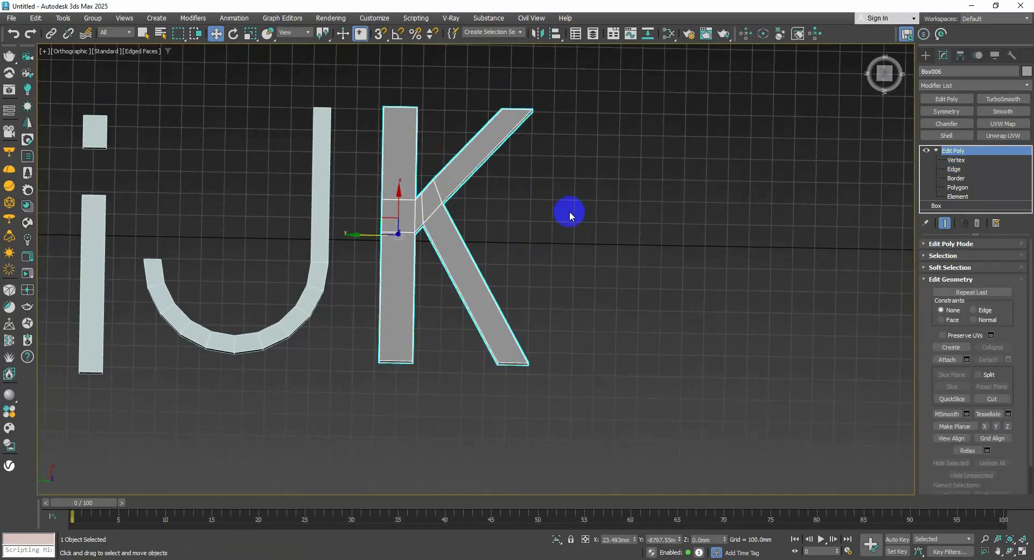
Create a box beside the K as the L's stem, about 134 mm long, 1129 mm wide and 128 mm high.
middle_drag(566, 215, 538, 184)
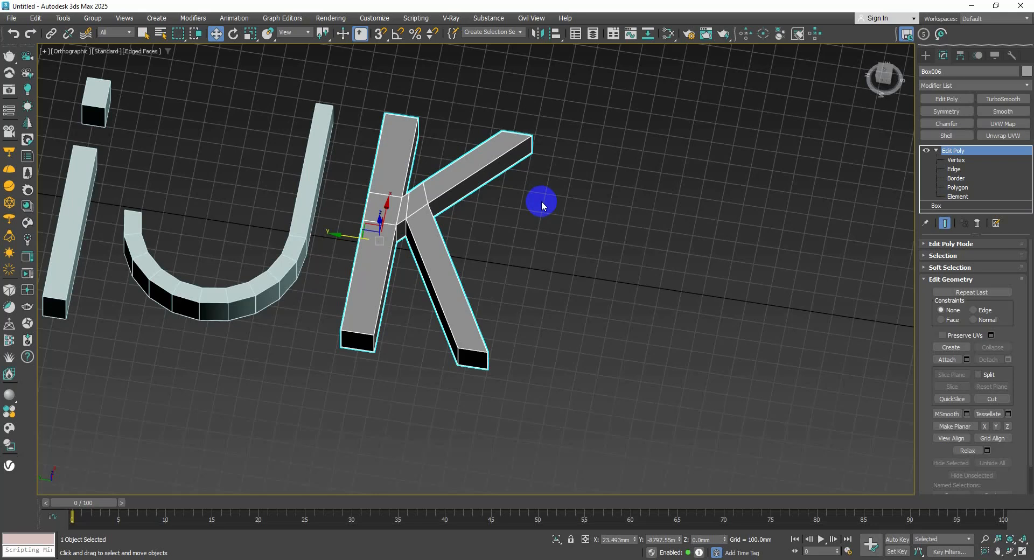
scroll(576, 226, down, 3)
middle_drag(638, 224, 611, 214)
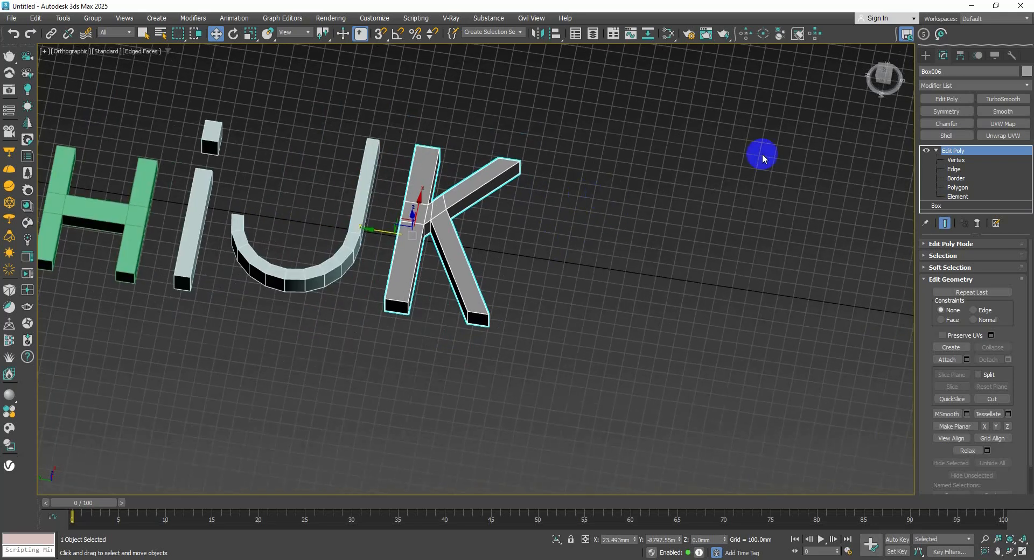
click(925, 56)
click(969, 129)
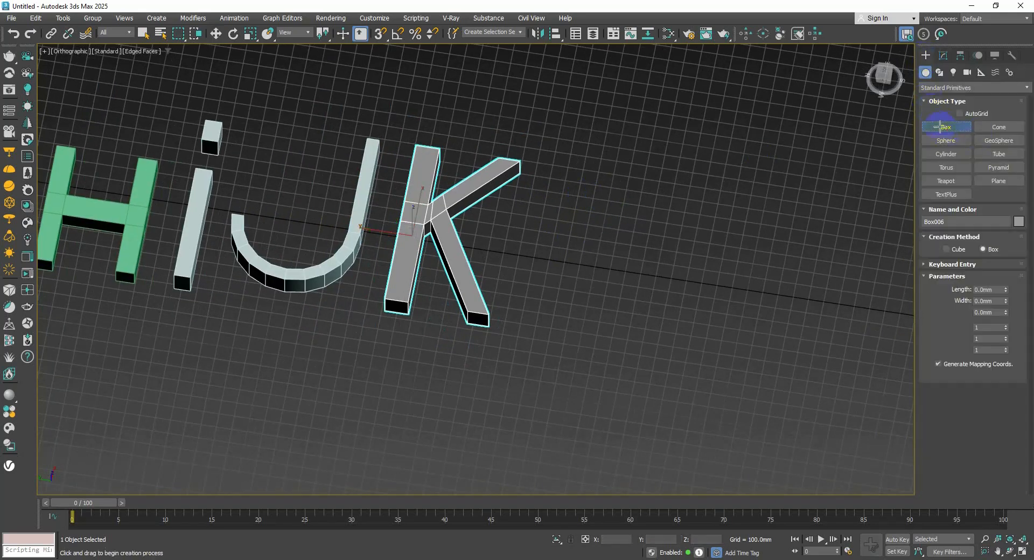
scroll(544, 175, up, 2)
drag(554, 175, 536, 407)
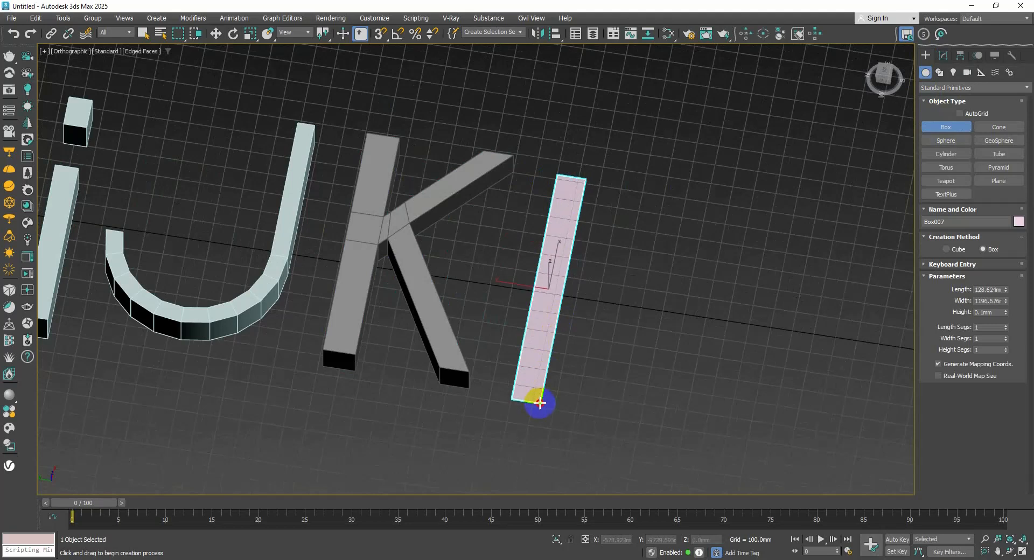
click(538, 362)
right_click(589, 295)
Add an Edit Poly modifier to the L's stem box and switch to edge editing.
alt+middle_drag(589, 295, 495, 237)
click(942, 56)
click(937, 98)
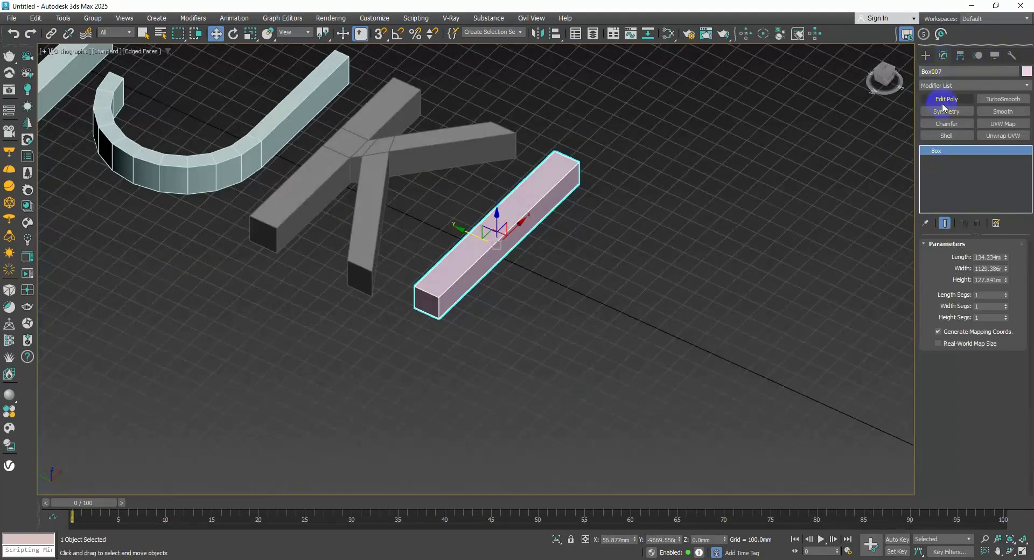
click(936, 151)
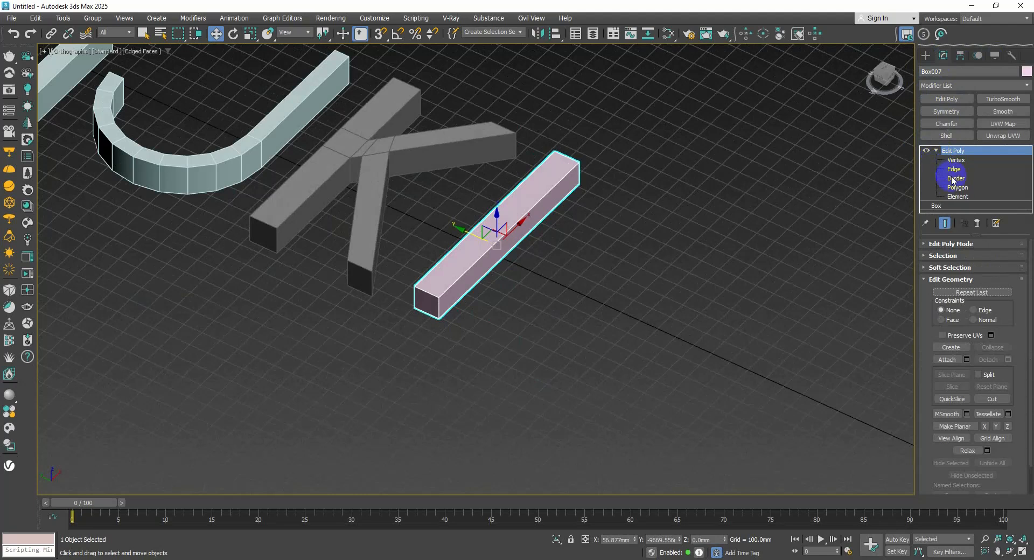
click(951, 170)
Connect the L stem's four lengthwise edges with one segment and move the new edge loop close to the stem's lower end.
alt+middle_drag(628, 249, 489, 303)
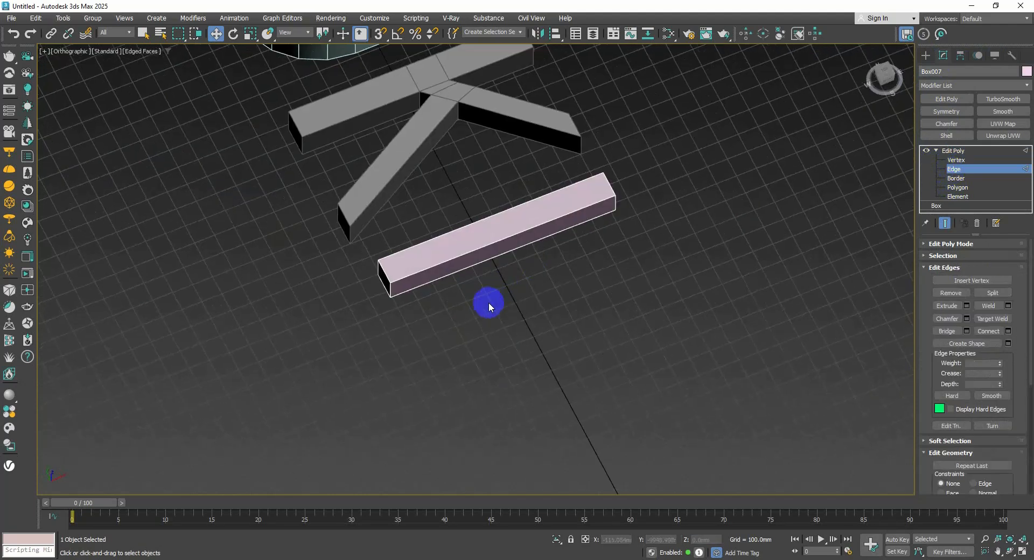
drag(489, 303, 522, 202)
alt+middle_drag(521, 202, 649, 282)
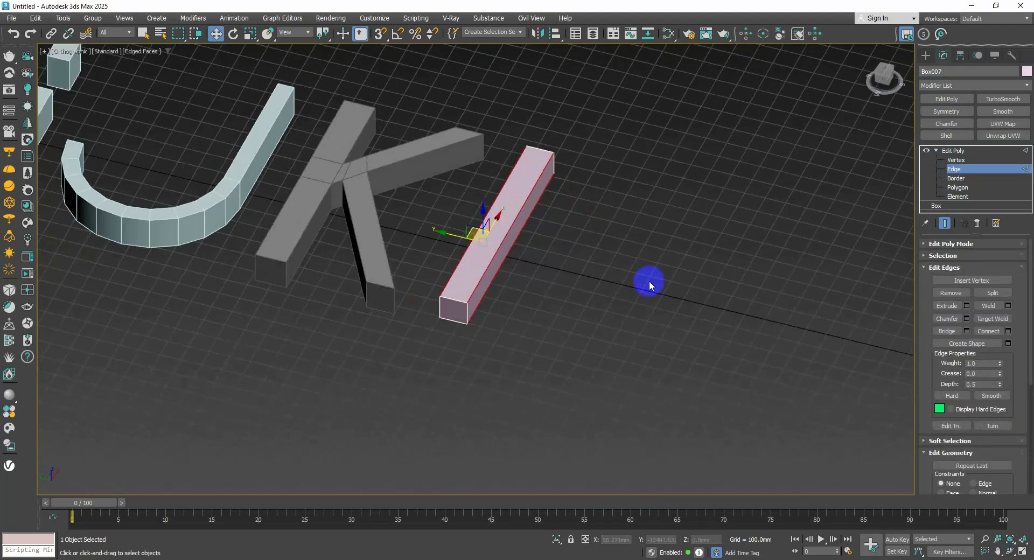
click(1009, 330)
alt+middle_drag(576, 280, 485, 302)
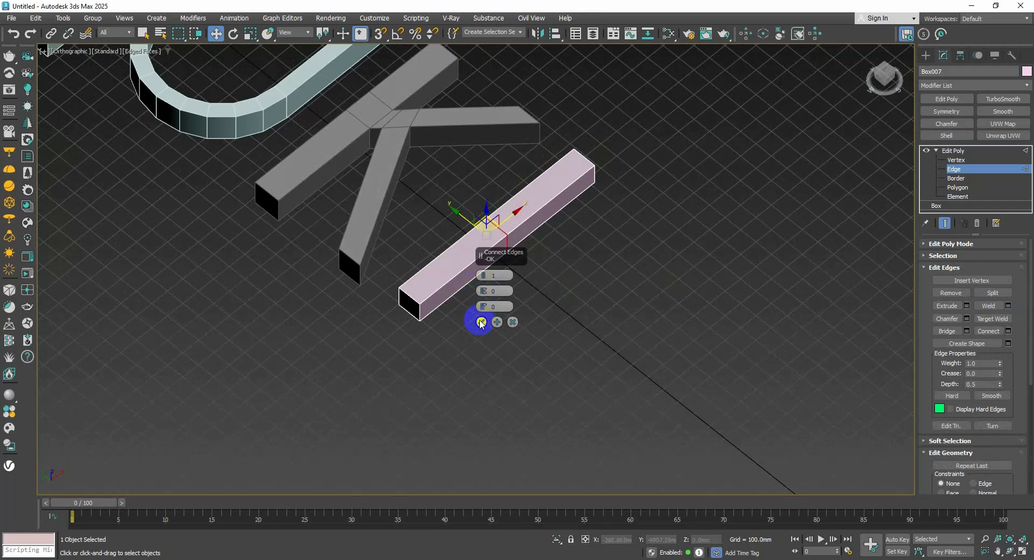
click(481, 322)
drag(521, 216, 457, 264)
Extrude the side polygon at the stem's lower end about 507 mm along negative Y to form the L's foot.
key(4)
click(448, 301)
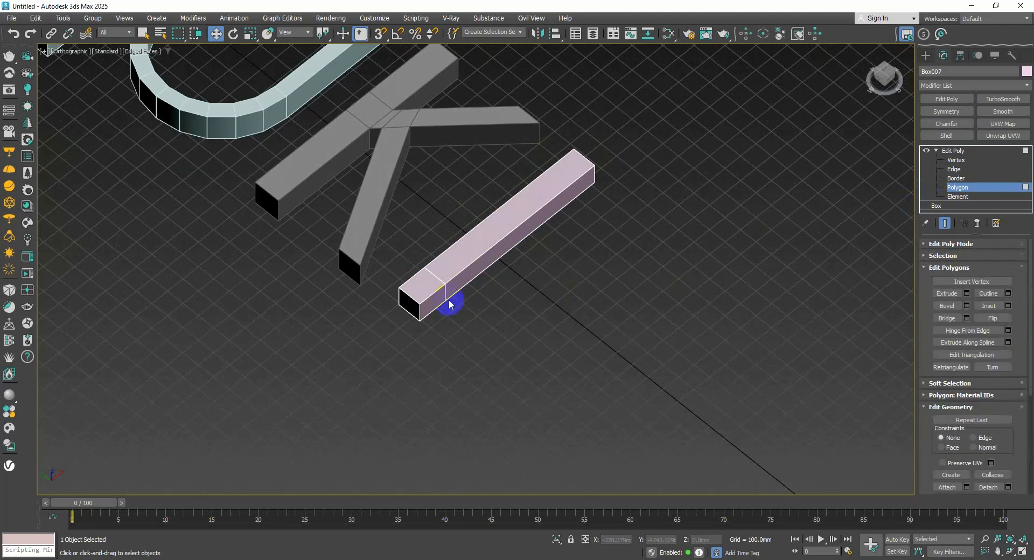
shift+drag(414, 290, 488, 350)
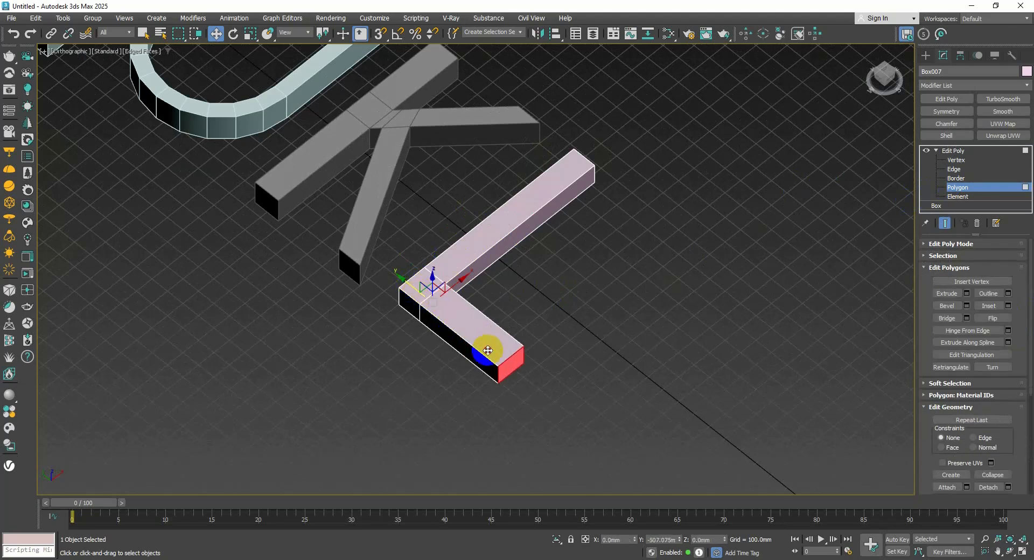
middle_drag(666, 263, 551, 238)
alt+middle_drag(550, 238, 751, 242)
click(958, 187)
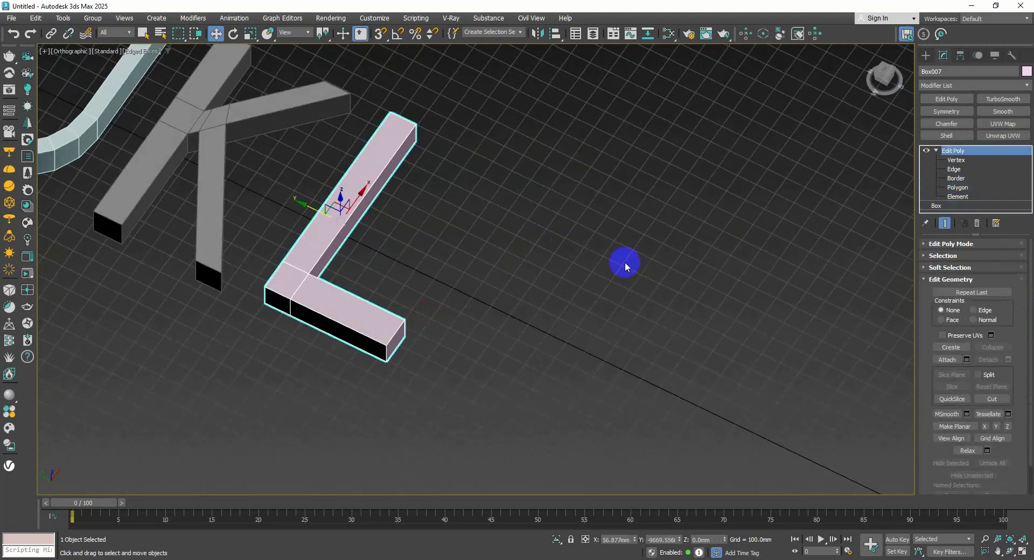
Create a box beside the L for the next letter, about 142 mm long, 1127 mm wide and 143 mm high.
alt+middle_drag(623, 263, 1026, 223)
alt+middle_drag(750, 234, 776, 226)
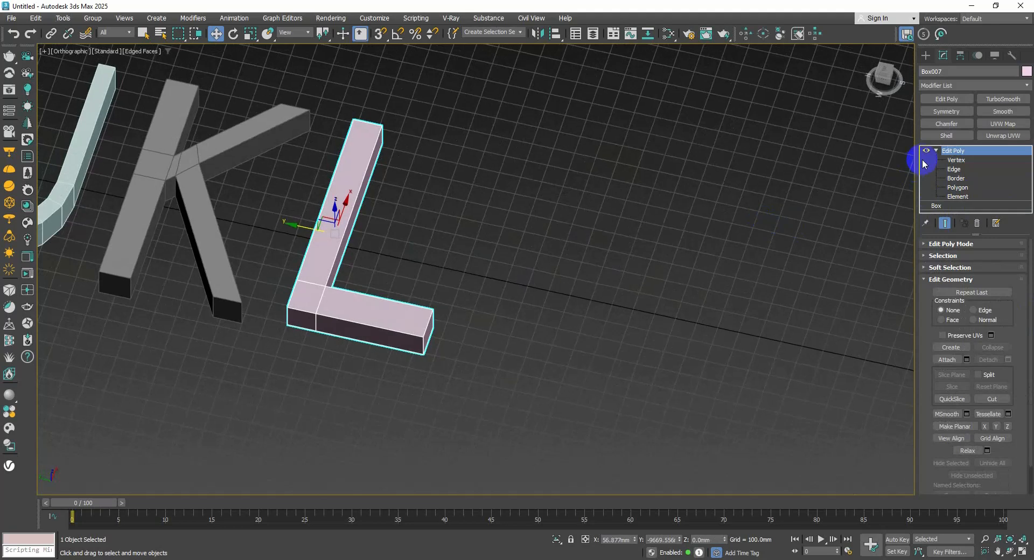
click(925, 55)
click(942, 127)
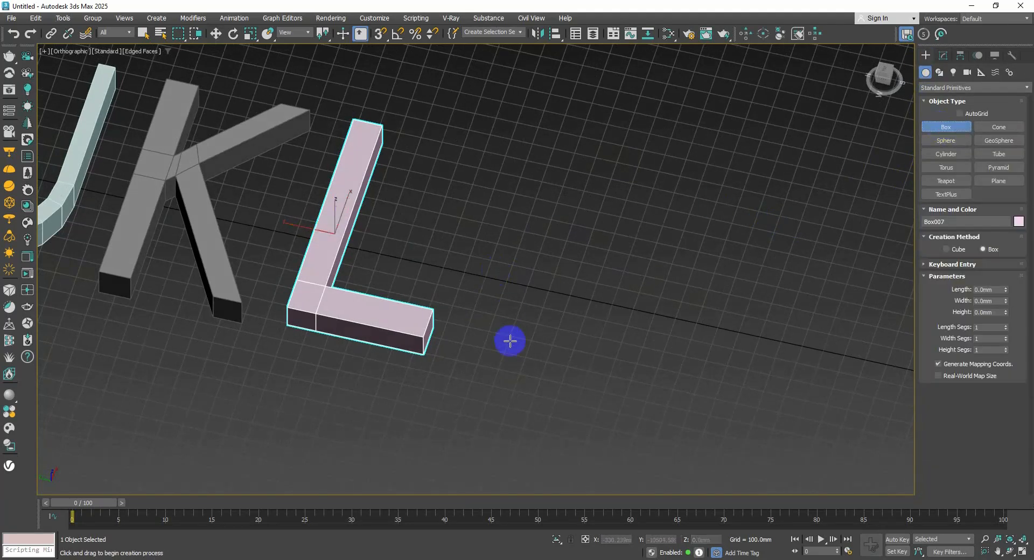
drag(476, 363, 573, 176)
click(562, 149)
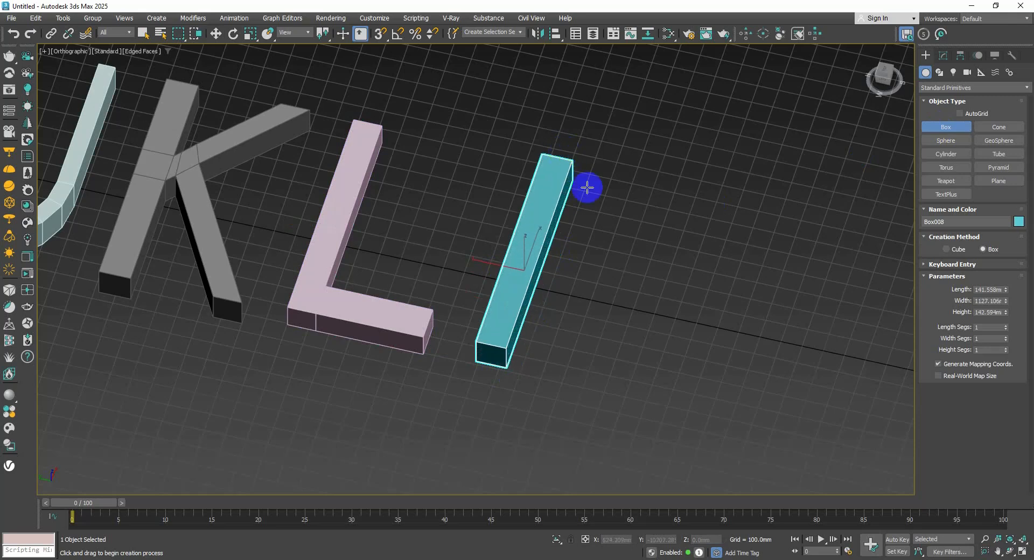
key(w)
Add an Edit Poly modifier to the box beside the L and switch to edge editing.
mouse_move(517, 242)
middle_down()
mouse_move(492, 231)
mouse_move(510, 218)
mouse_move(508, 238)
middle_up()
scroll(499, 238, down, 2)
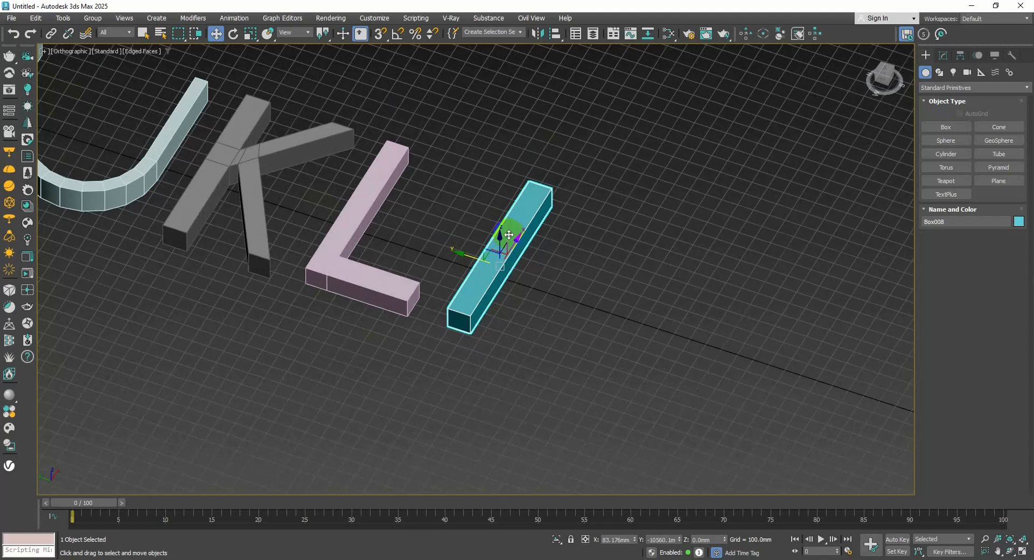
click(942, 55)
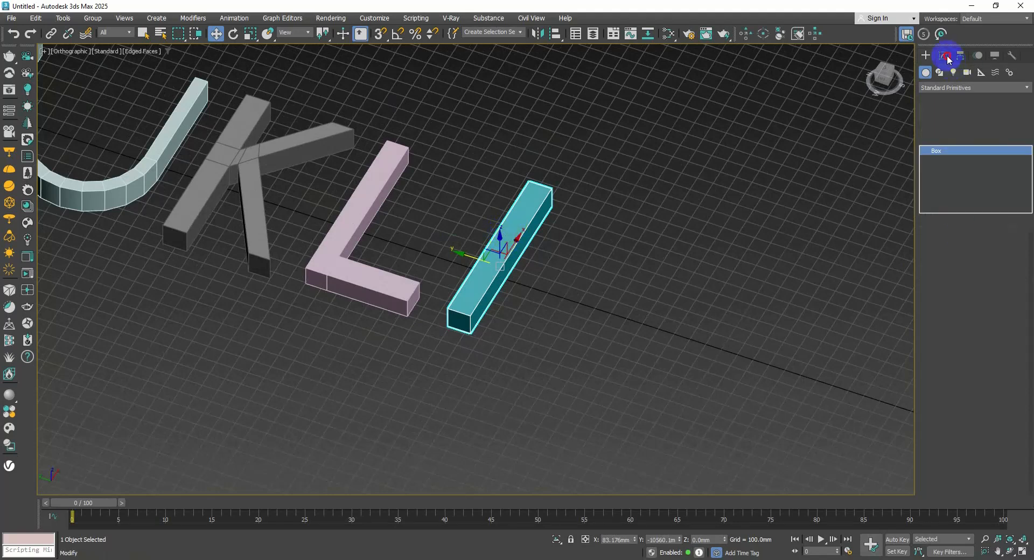
click(946, 99)
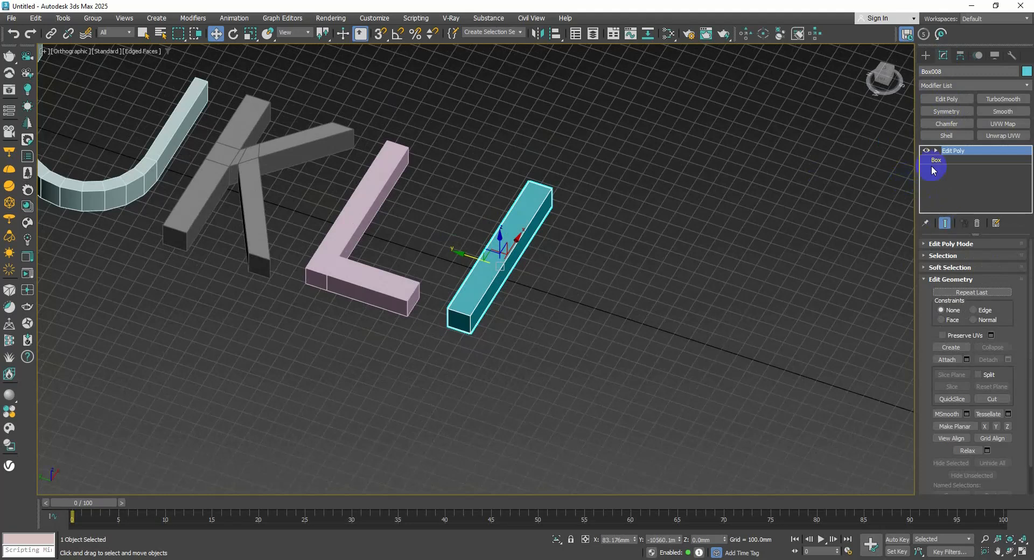
click(935, 151)
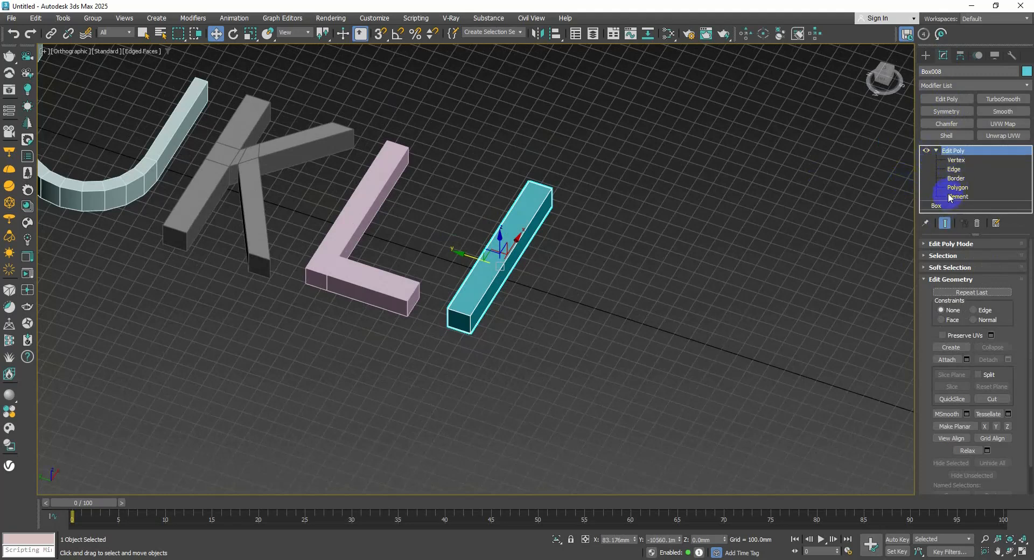
click(953, 169)
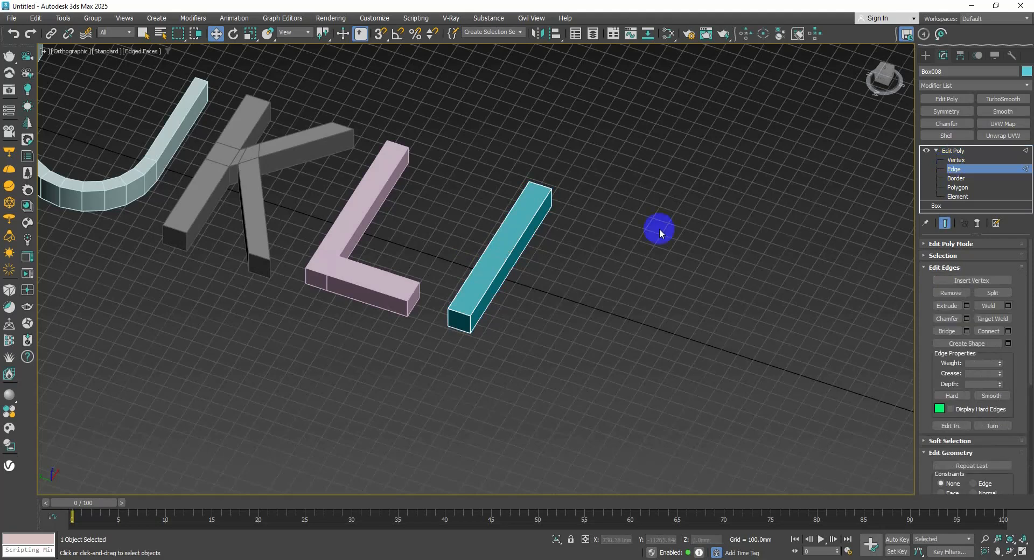
Connect the new box's four lengthwise edges with one segment and move the edge loop about 386 mm up X, near the upper end.
drag(526, 284, 496, 206)
alt+middle_drag(528, 257, 514, 268)
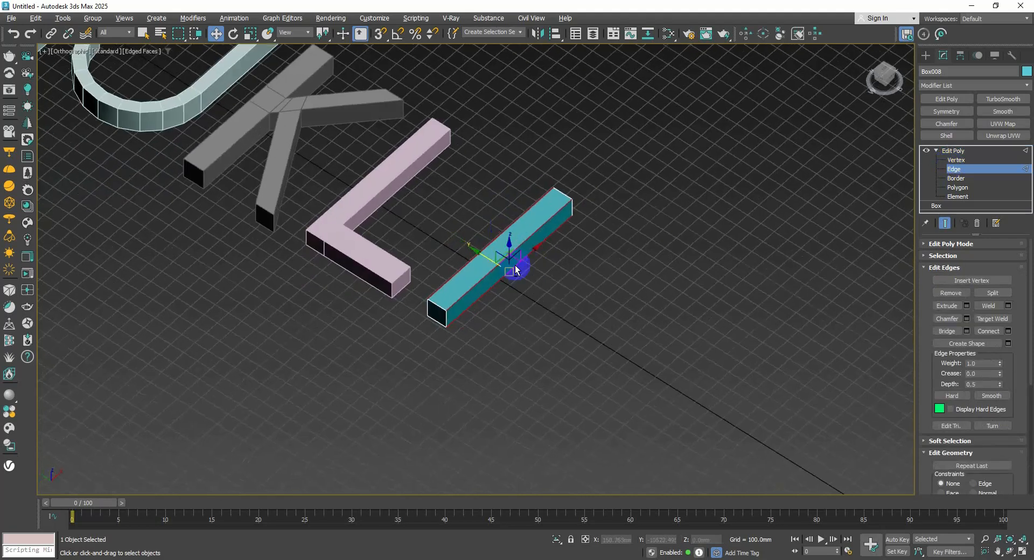
click(998, 335)
key(ctrl+z)
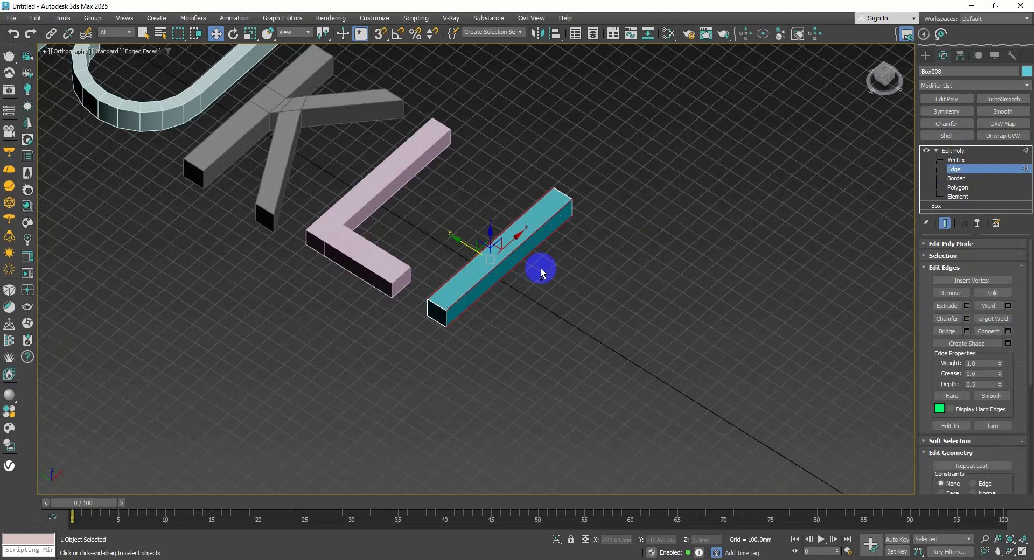
click(1008, 333)
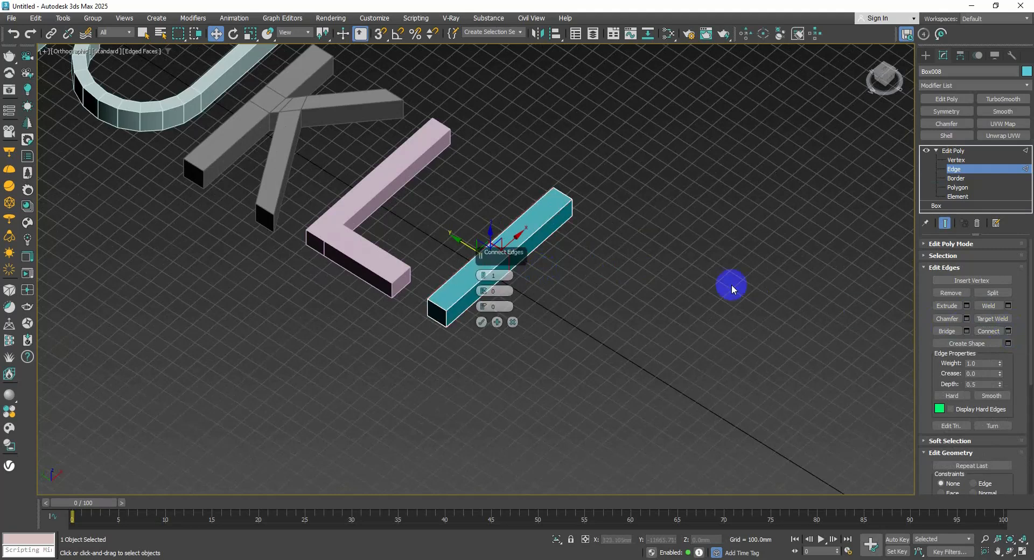
click(480, 323)
scroll(492, 240, up, 5)
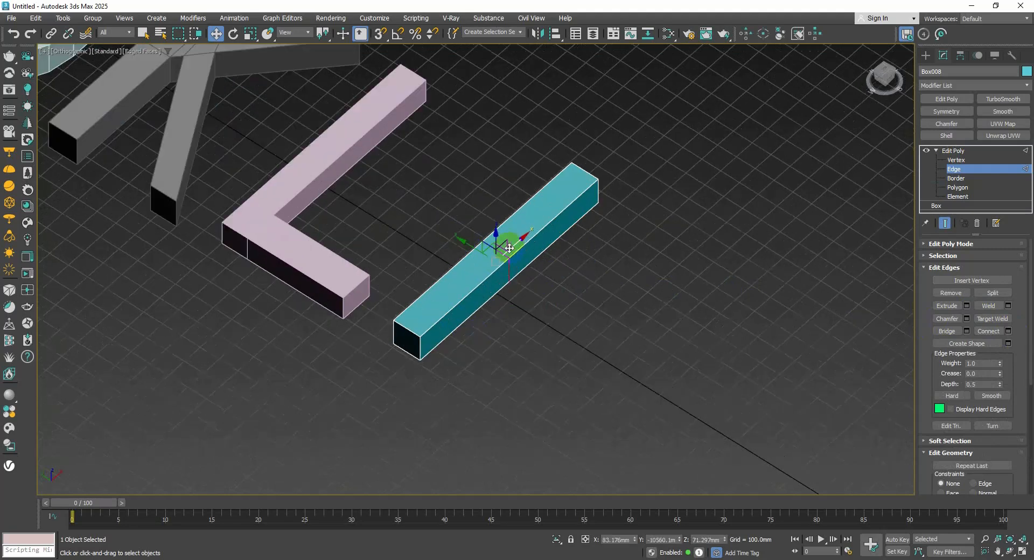
drag(590, 218, 628, 192)
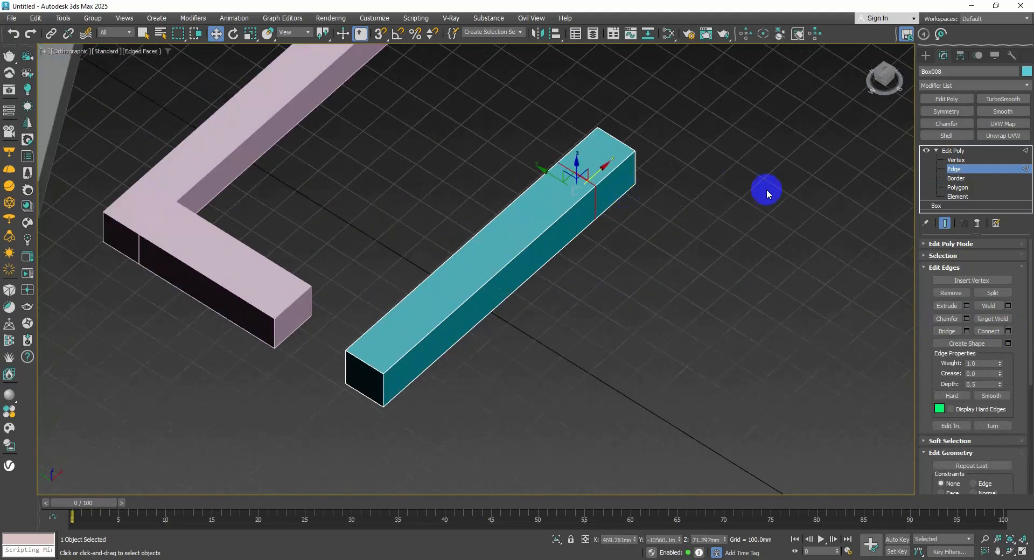
Copy the whole bar about 741 mm along negative Y, cloning it to an element of the same object.
click(953, 188)
scroll(601, 222, down, 3)
scroll(602, 221, down, 2)
click(958, 197)
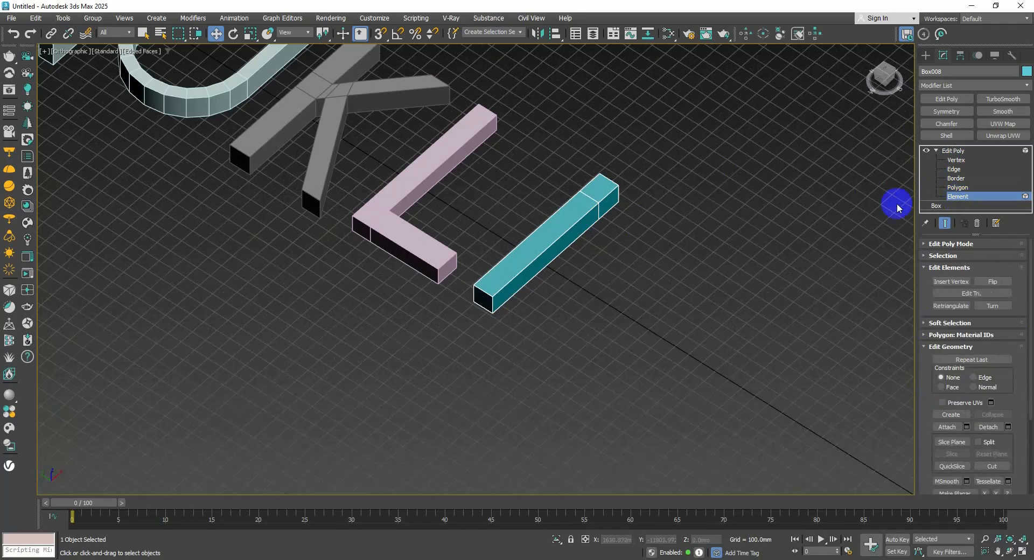
click(588, 231)
middle_drag(589, 231, 492, 230)
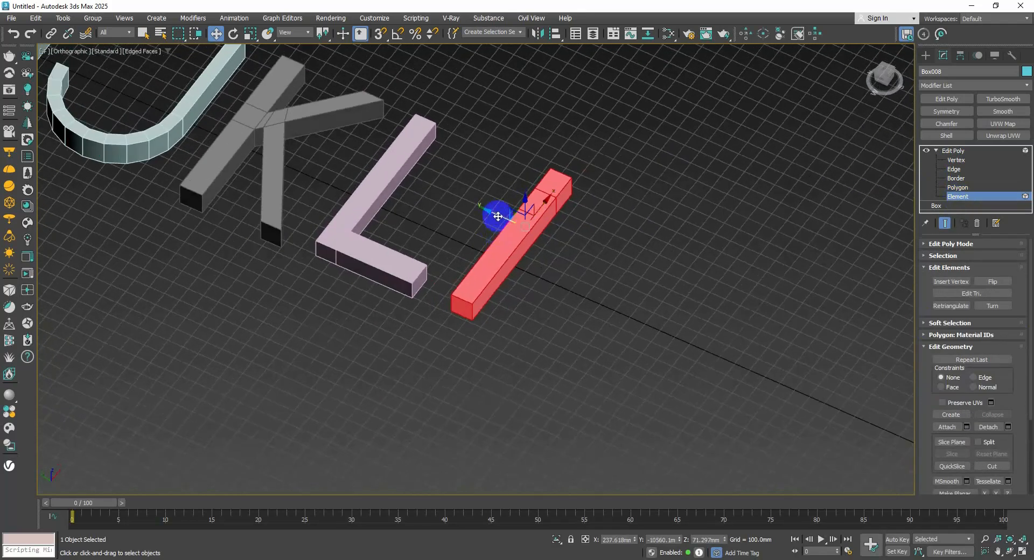
shift+drag(497, 216, 609, 258)
click(556, 294)
click(496, 290)
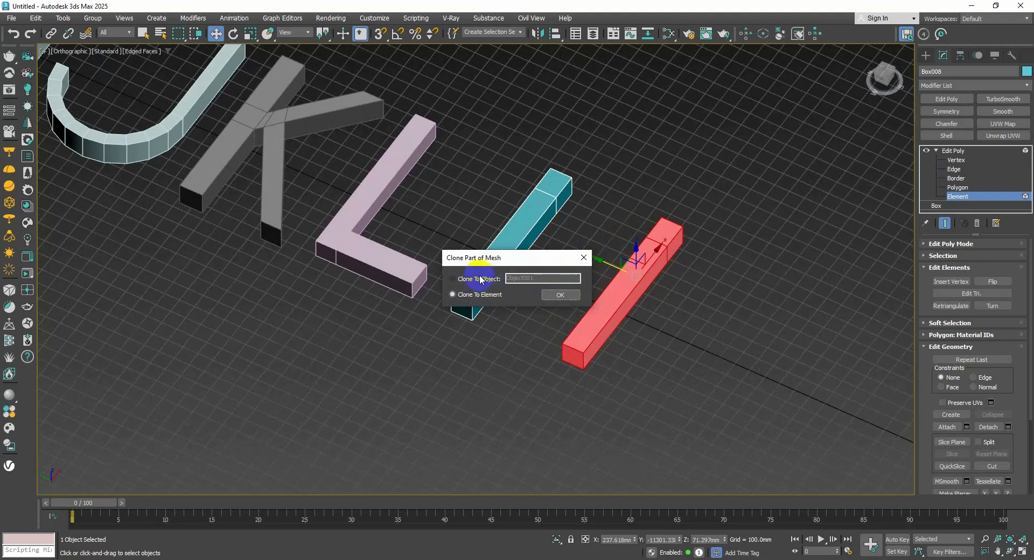
click(557, 295)
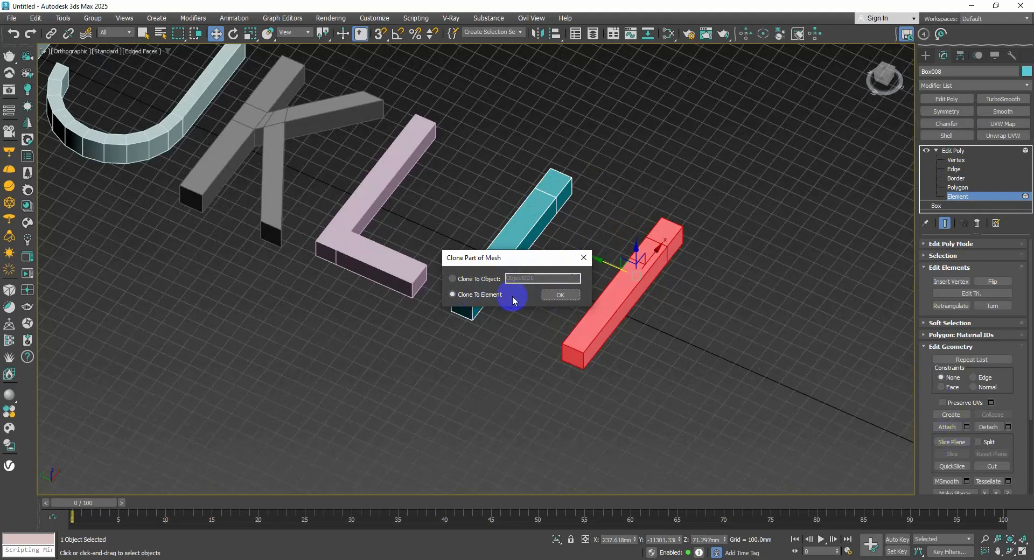
click(561, 295)
click(709, 279)
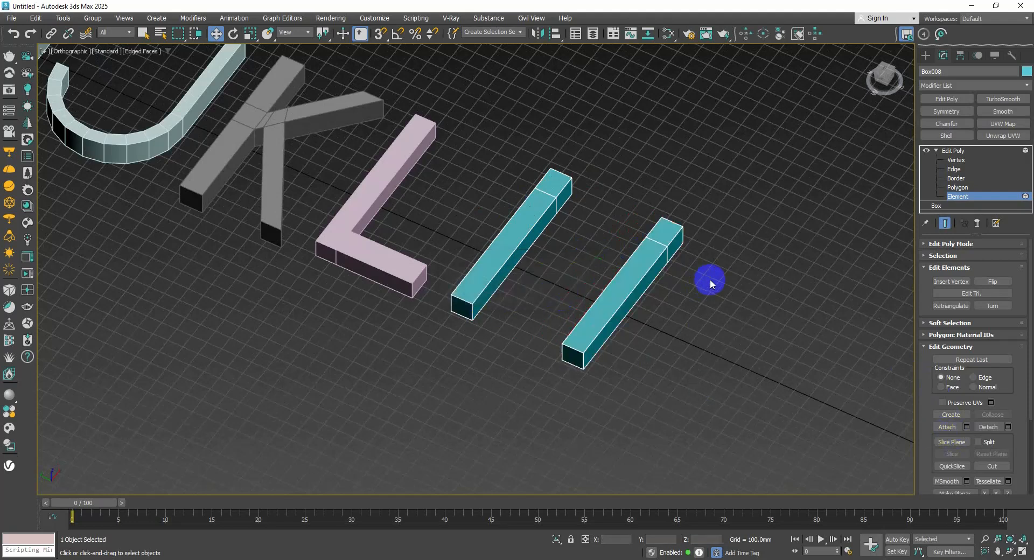
Bridge the two facing inner polygons at the upper ends of the parallel bars to form a crossbar.
click(965, 189)
alt+middle_drag(679, 229, 779, 211)
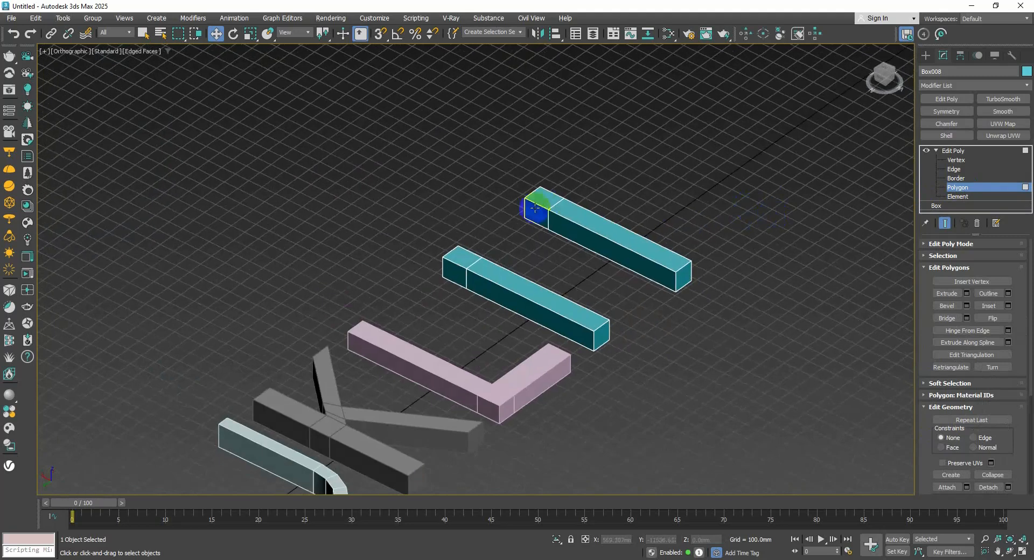
click(536, 211)
alt+middle_drag(511, 227, 424, 249)
click(442, 188)
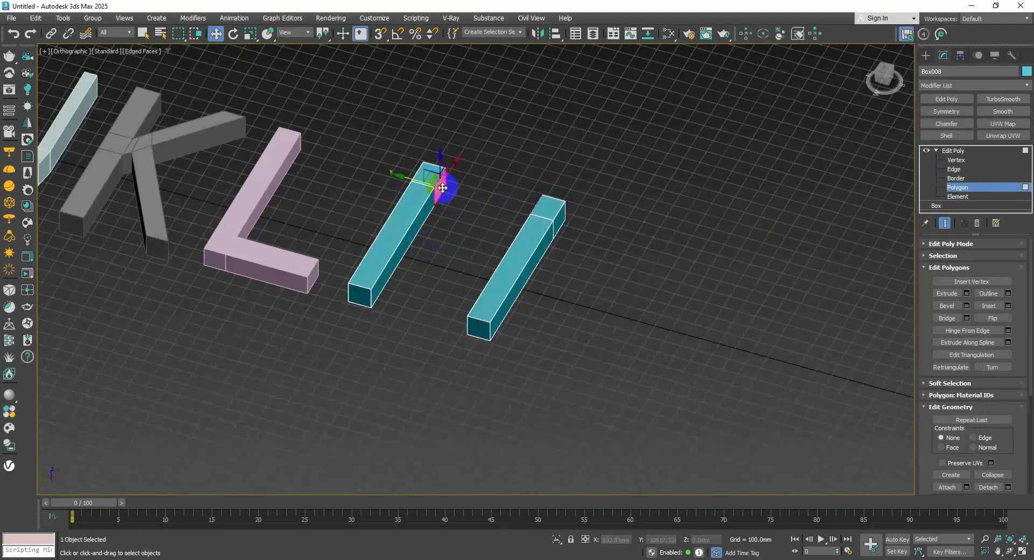
click(942, 316)
middle_drag(658, 277, 711, 282)
alt+middle_drag(712, 282, 605, 245)
Connect the four lengthwise edges of the crossbar between the two bars with one segment.
click(951, 170)
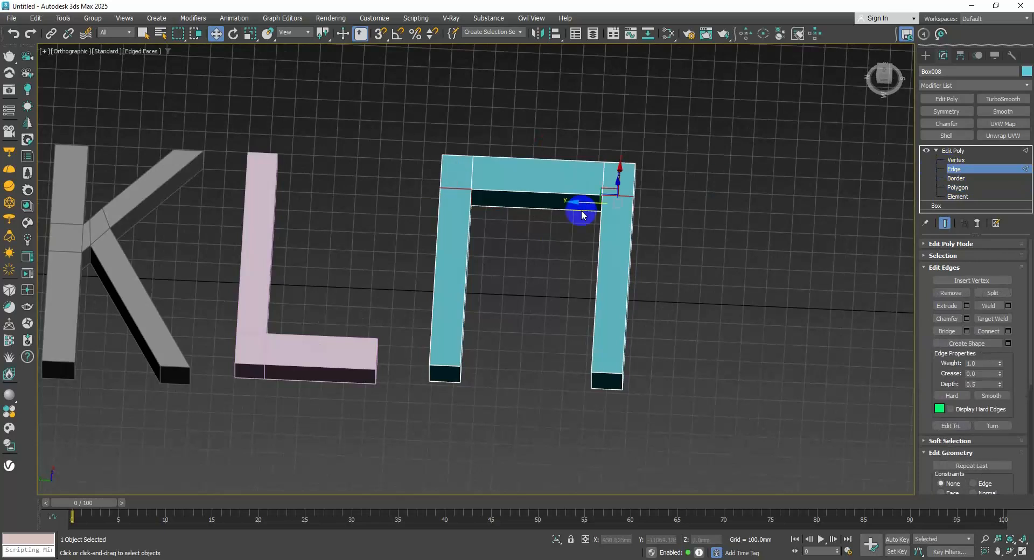
drag(525, 259, 545, 100)
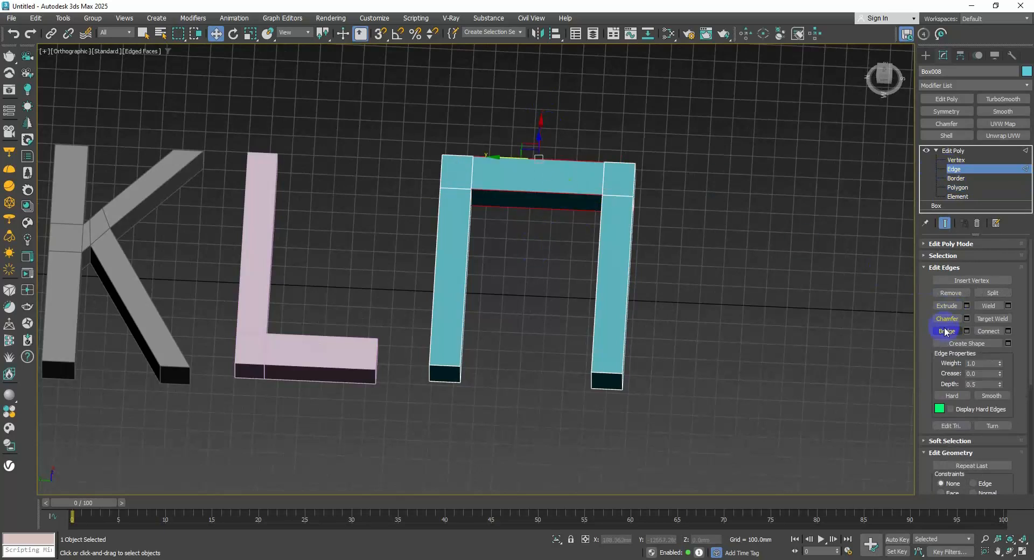
scroll(541, 222, up, 2)
scroll(542, 222, down, 2)
alt+middle_drag(541, 222, 544, 235)
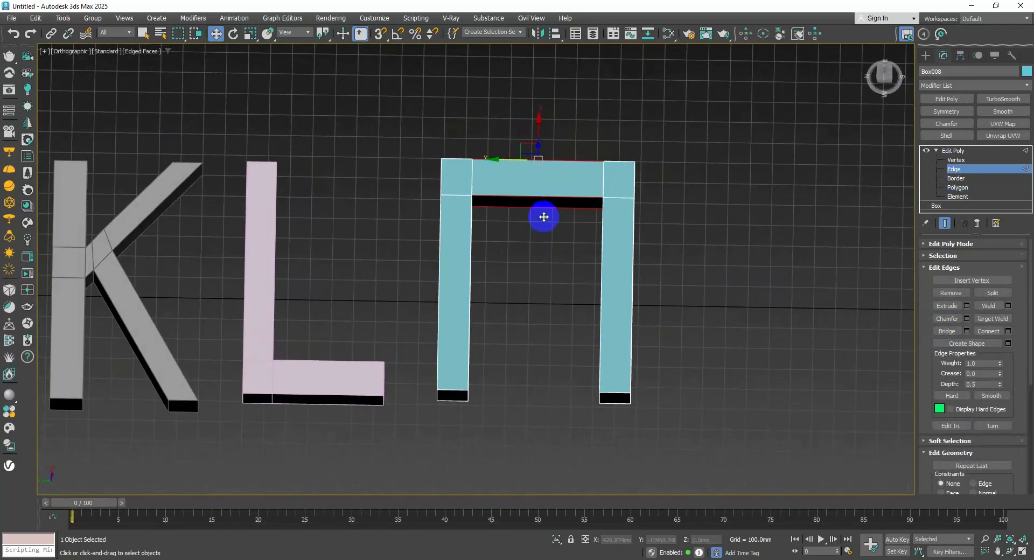
click(988, 330)
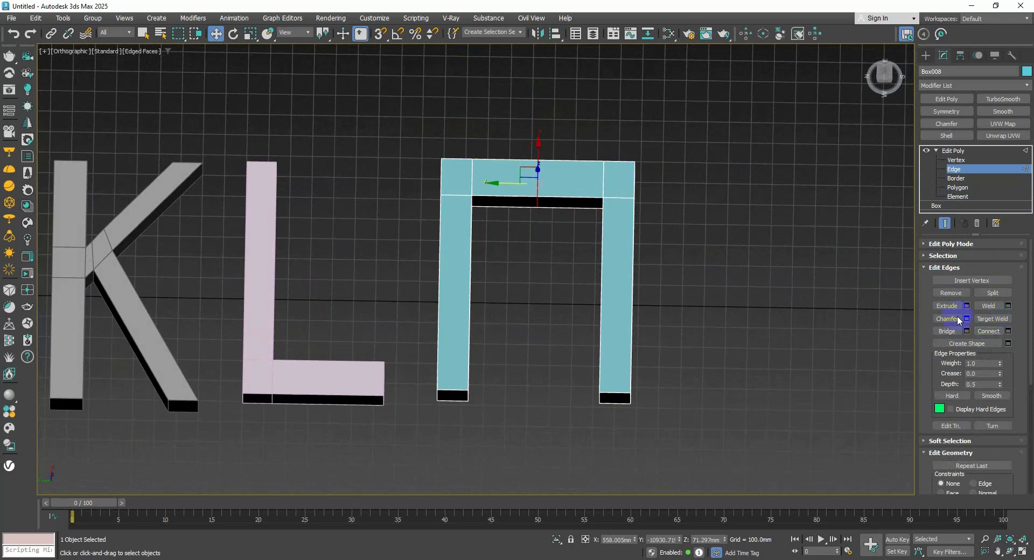
Move the crossbar's middle edge loop about 633 mm down X to shape the M's V, and leave edge editing.
scroll(554, 174, up, 2)
drag(537, 162, 530, 343)
scroll(533, 331, down, 4)
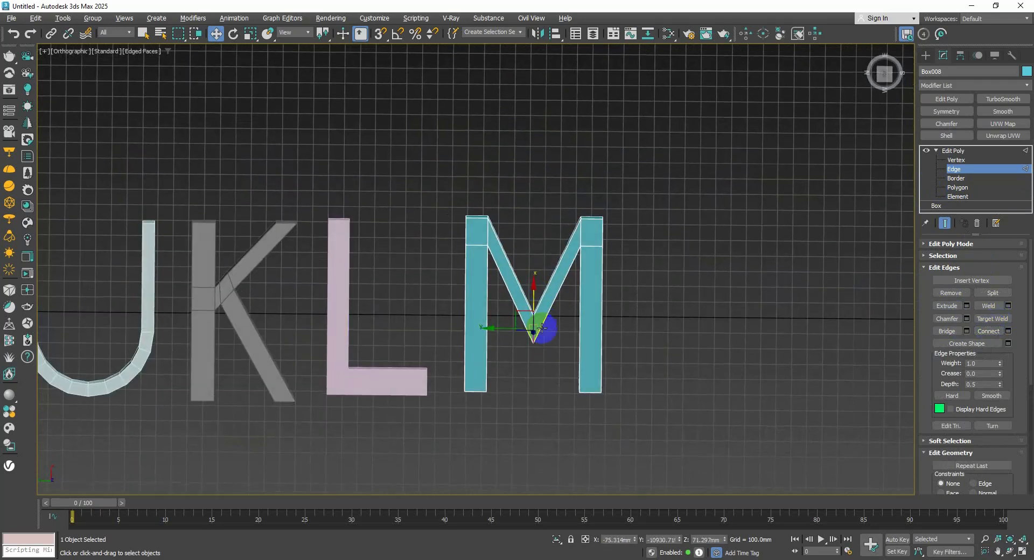
click(973, 170)
Create an upright box beside the M, about as tall as the M, as the next letter's stem.
middle_drag(799, 192, 659, 189)
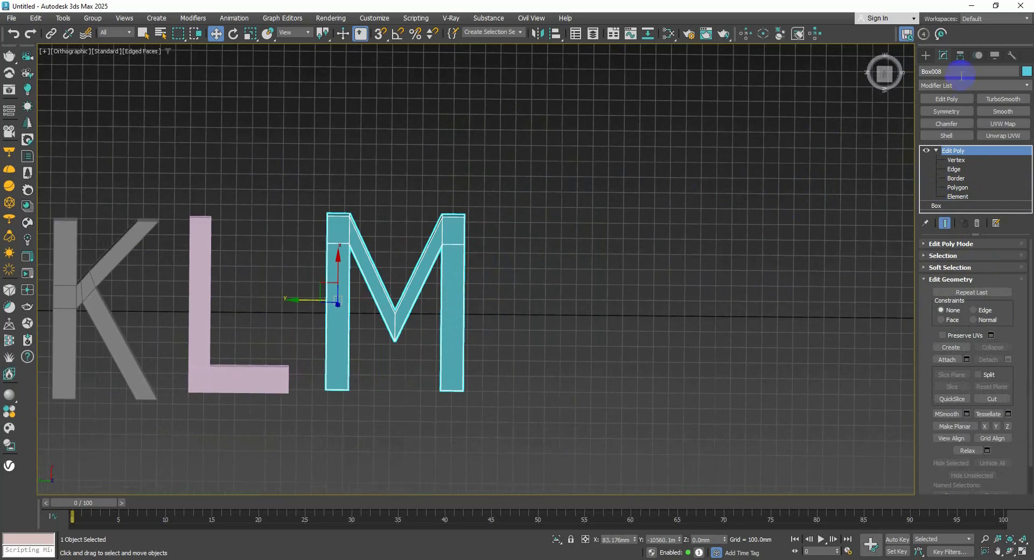
click(926, 55)
click(950, 129)
scroll(515, 355, up, 2)
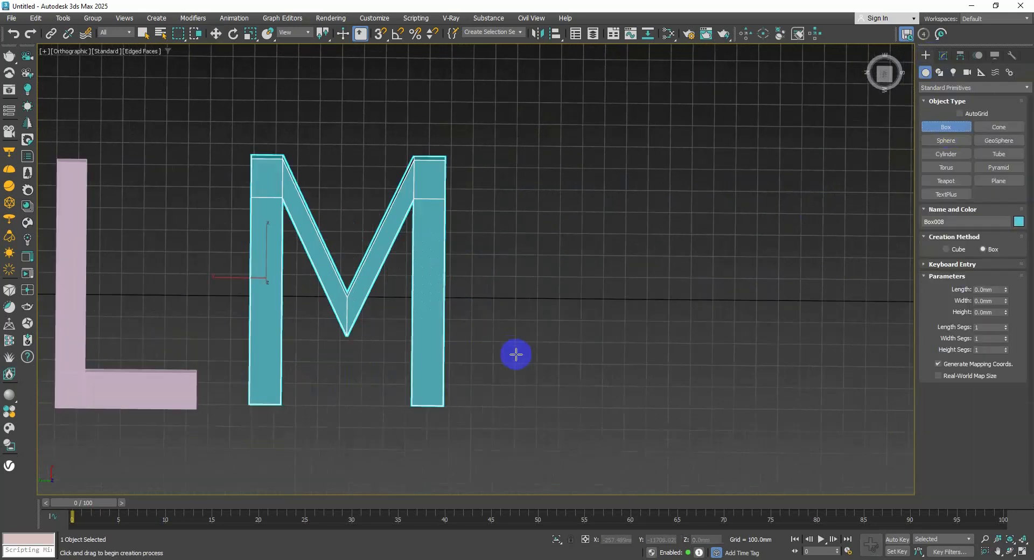
drag(522, 407, 491, 154)
alt+middle_drag(491, 154, 480, 99)
key(w)
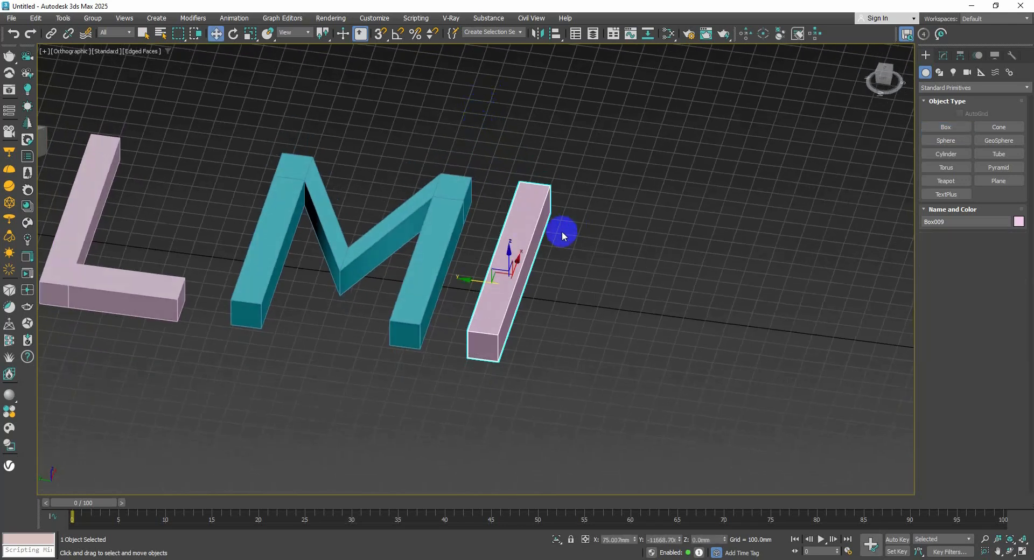
Add an Edit Poly modifier to the pink bar beside the M and switch to edge editing.
alt+middle_drag(558, 229, 496, 243)
scroll(492, 240, up, 3)
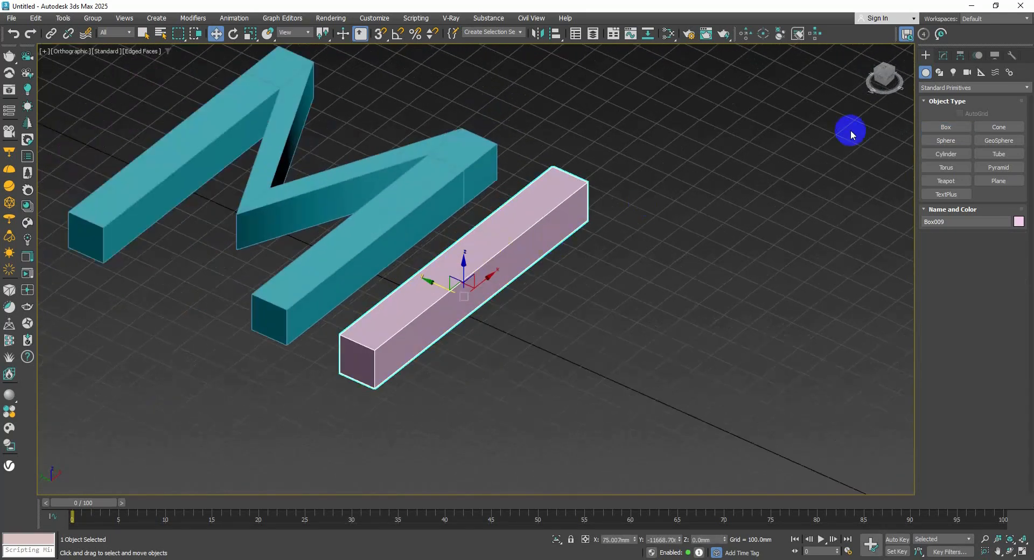
click(943, 56)
click(946, 99)
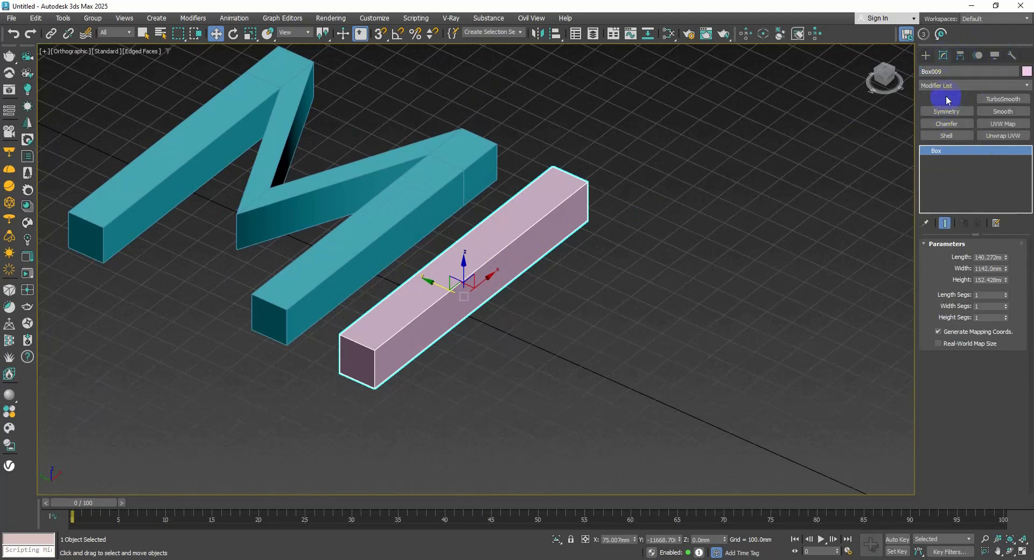
click(936, 150)
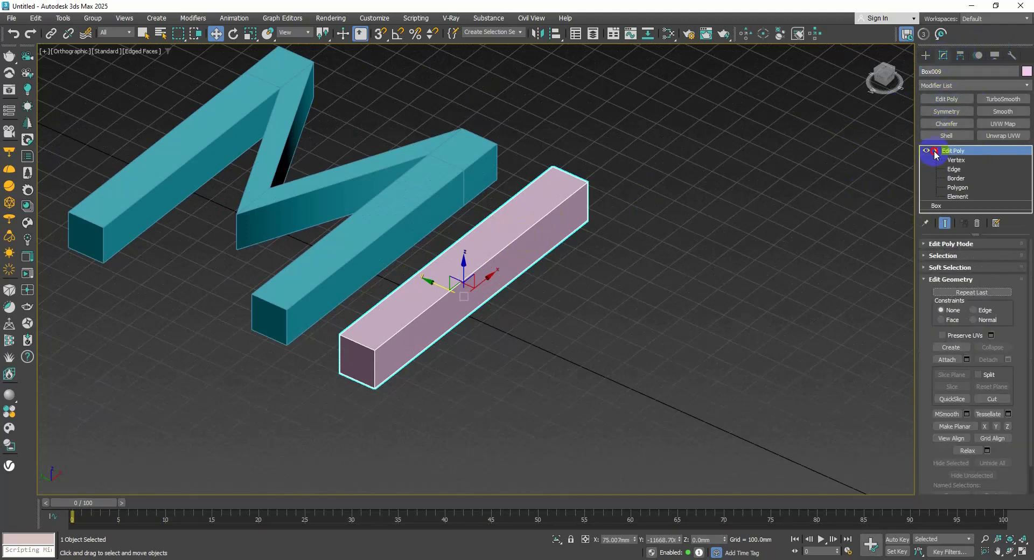
click(954, 169)
click(493, 310)
right_click(512, 258)
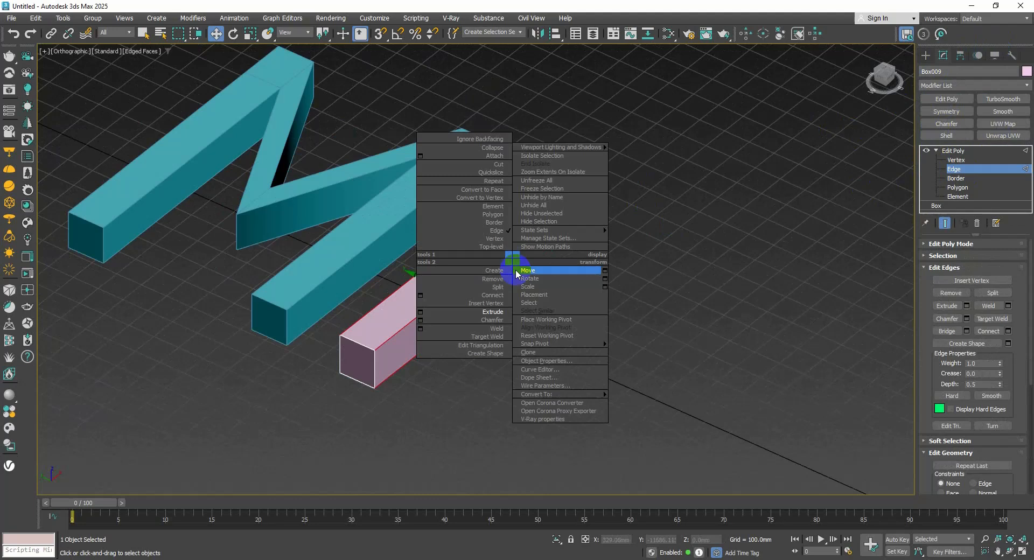
click(500, 312)
scroll(471, 290, up, 3)
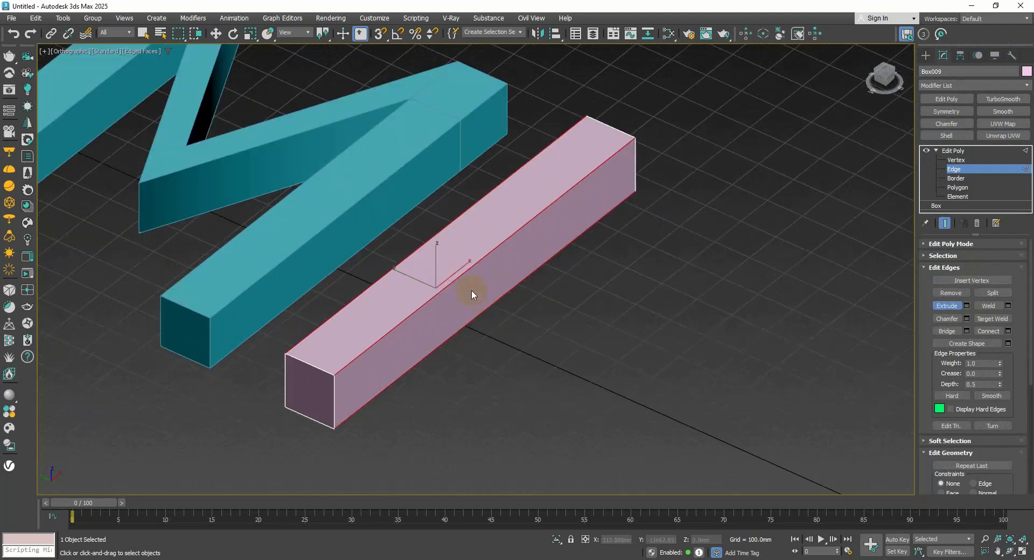
click(519, 314)
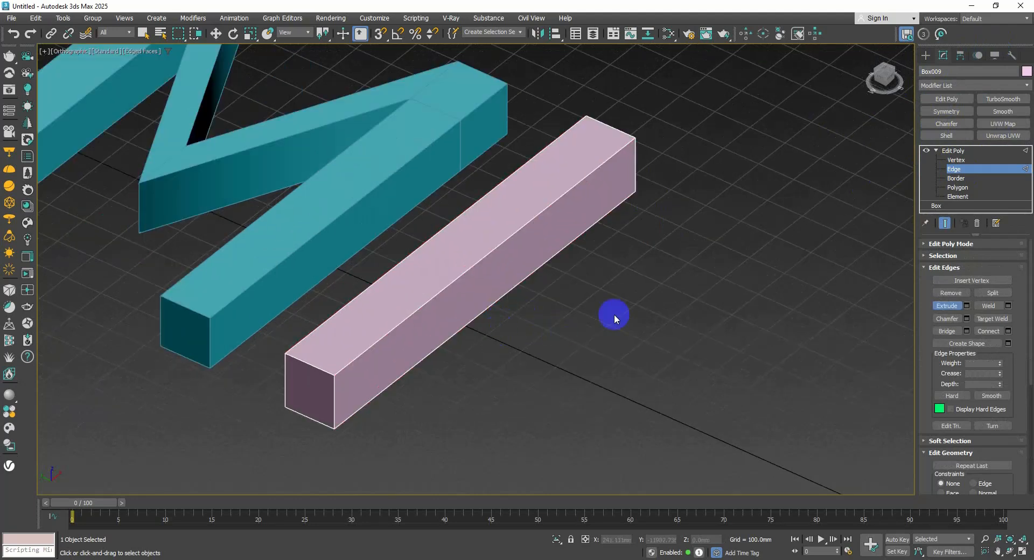
key(w)
Connect the bar's long edges with one edge loop and move it along X close to the upper end, at about 483 mm.
drag(448, 128, 448, 129)
right_click(476, 224)
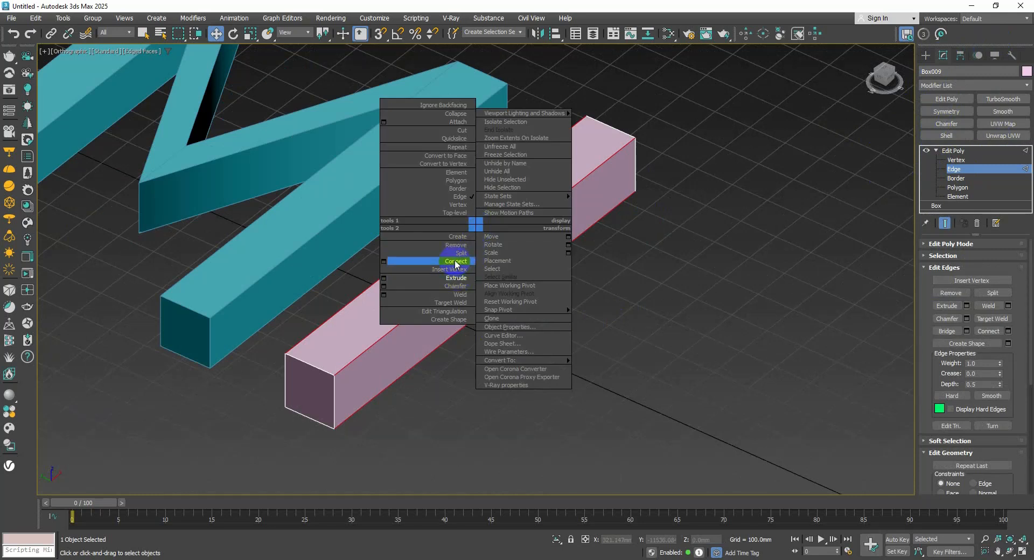
click(455, 262)
mouse_move(543, 255)
alt+middle_down()
mouse_move(572, 267)
mouse_move(551, 255)
alt+middle_up()
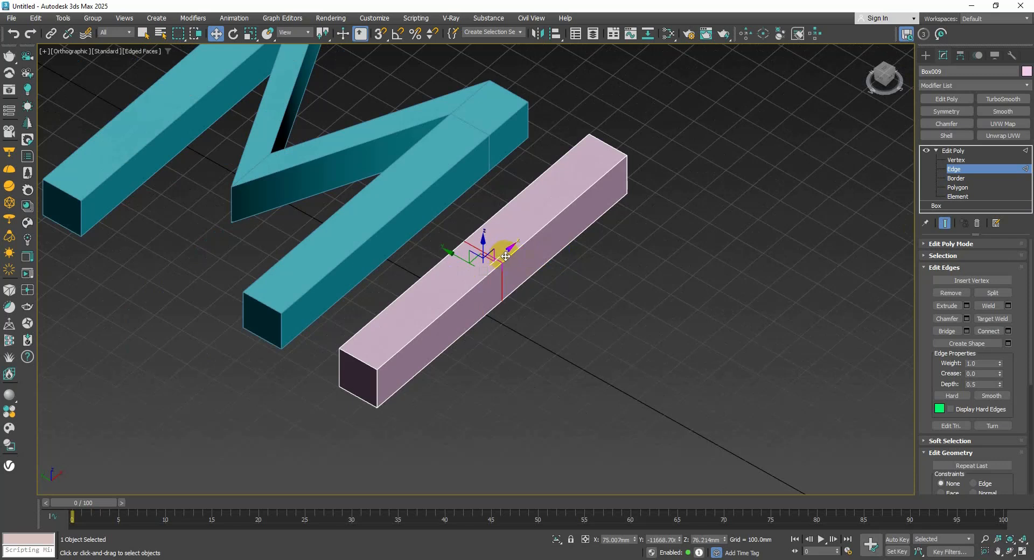
drag(502, 256, 604, 195)
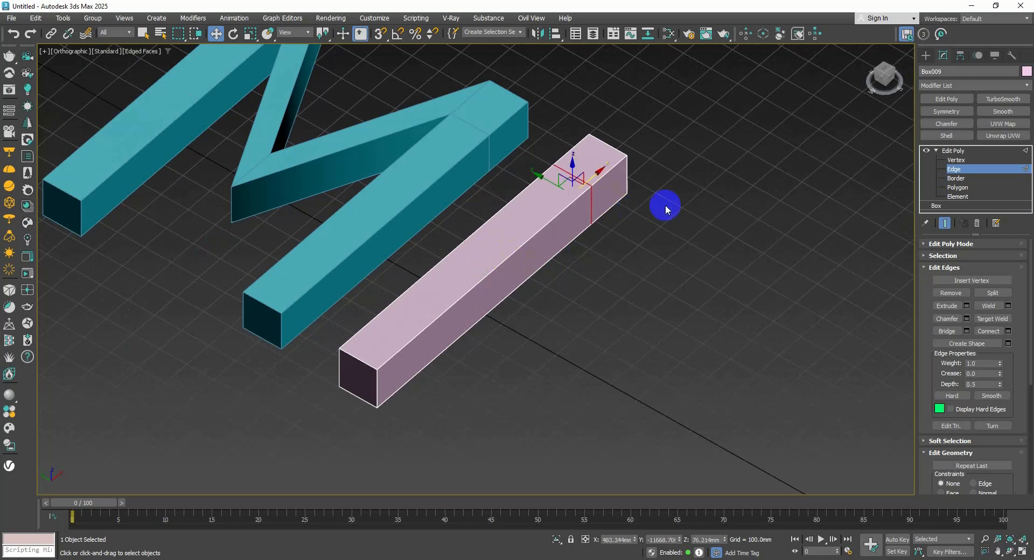
Clone the whole bar element along Y to create a second parallel bar within the same object.
middle_drag(697, 226, 647, 203)
alt+middle_drag(709, 226, 705, 225)
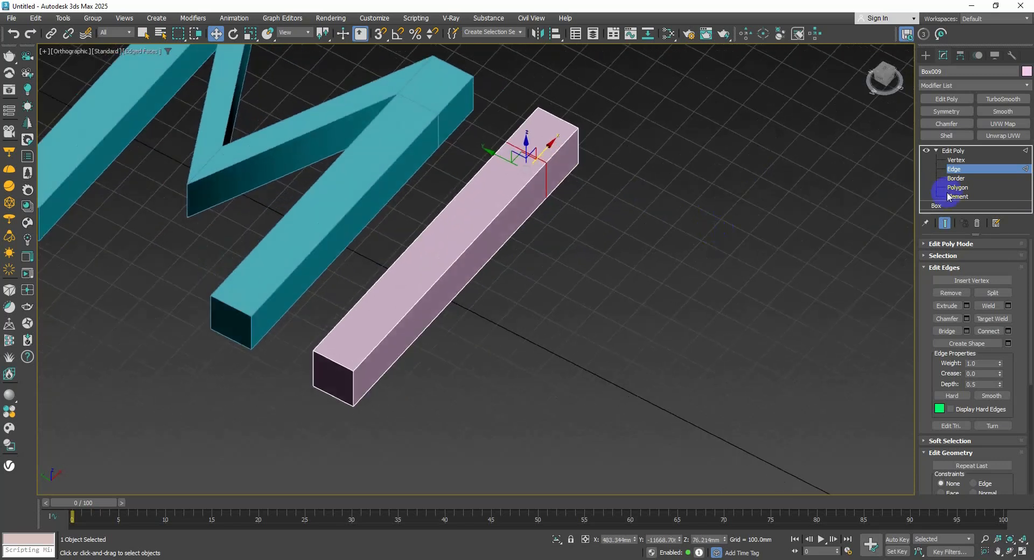
click(957, 196)
click(455, 233)
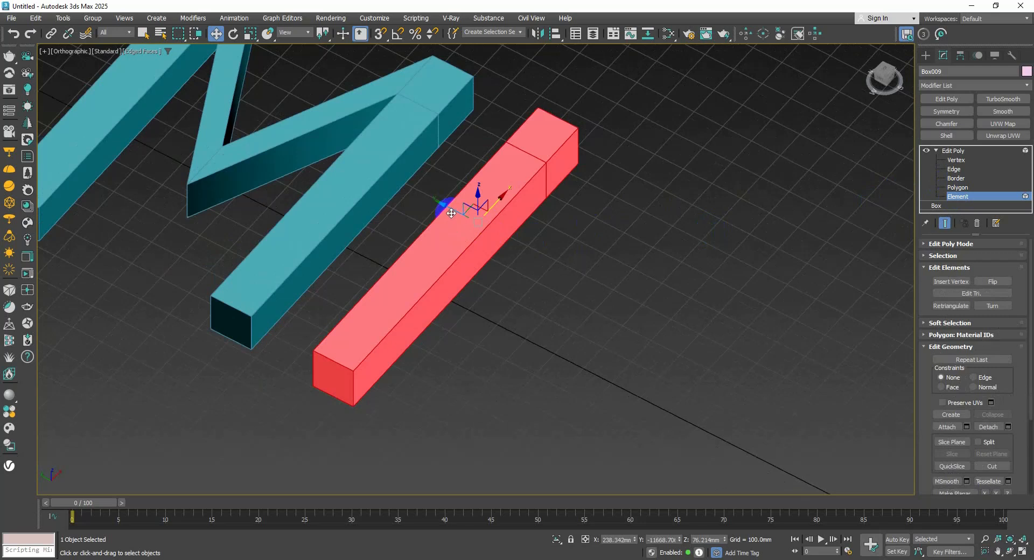
mouse_move(450, 209)
shift+mouse_down()
mouse_move(657, 286)
mouse_move(635, 284)
shift+mouse_up()
click(560, 295)
scroll(568, 295, down, 5)
alt+middle_drag(568, 295, 619, 299)
Move the inner vertex loop of the copied bar about 829 mm down in X, close to its lower end.
click(954, 161)
alt+middle_drag(759, 250, 665, 276)
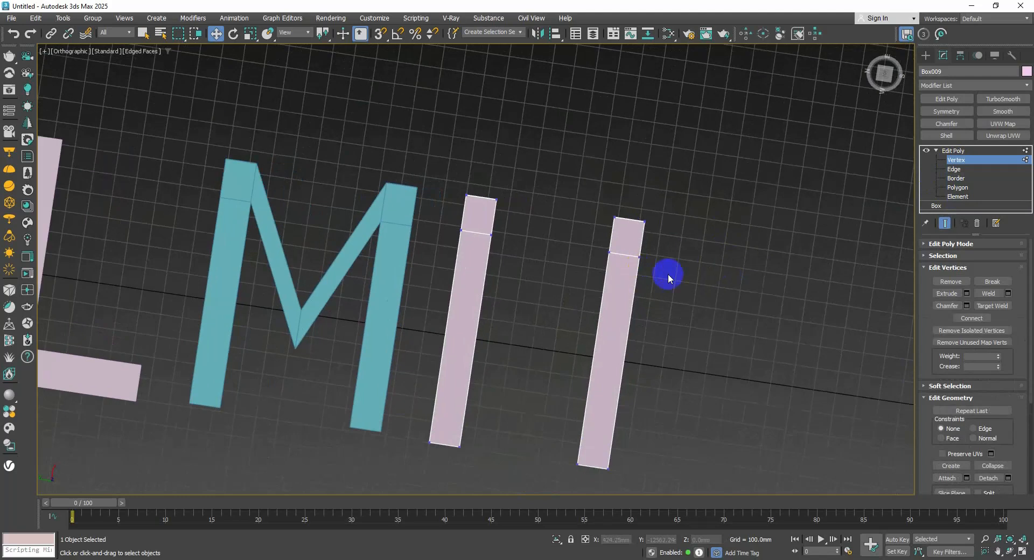
key(F3)
drag(670, 276, 577, 246)
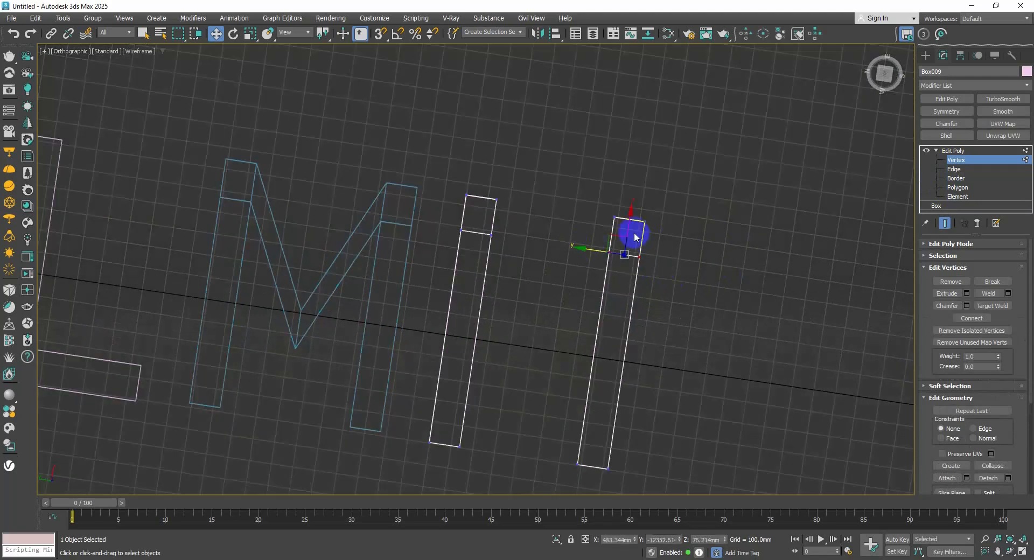
drag(629, 224, 612, 406)
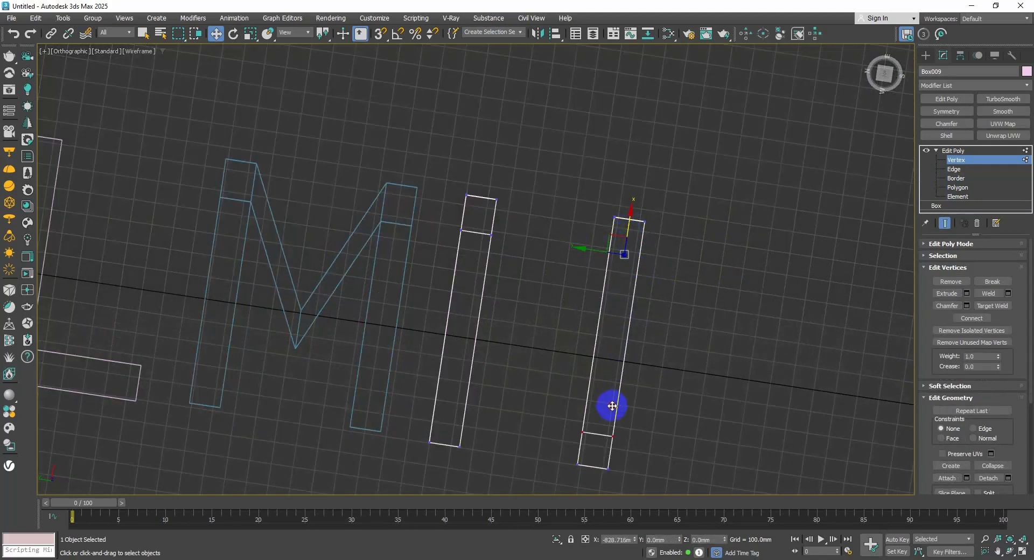
Bridge the facing side polygons of the two bars' short end segments to form the diagonal of the N.
click(949, 188)
mouse_move(786, 245)
alt+middle_down()
mouse_move(718, 229)
mouse_move(676, 239)
mouse_move(674, 219)
alt+middle_up()
key(F3)
click(661, 389)
alt+middle_drag(661, 388, 504, 369)
click(651, 200)
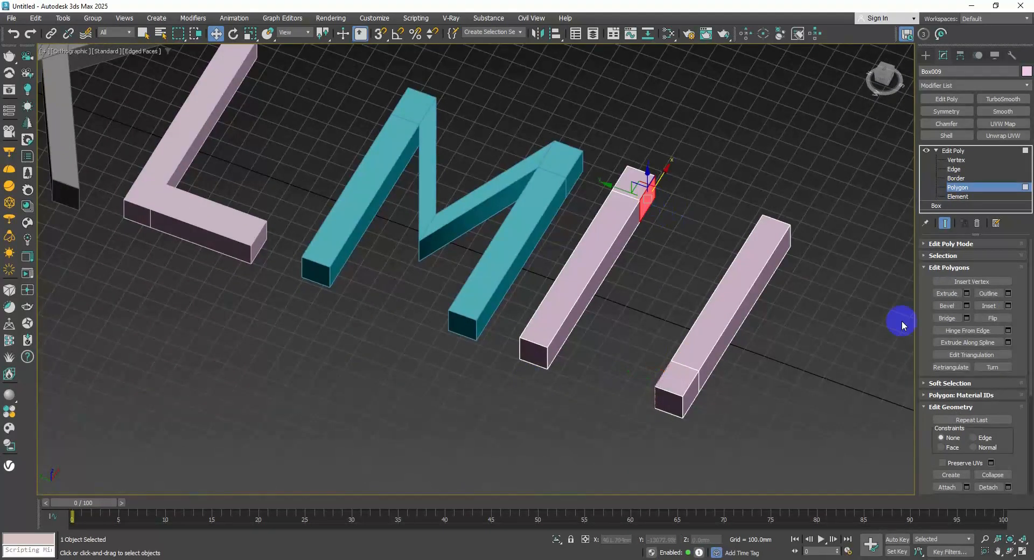
click(948, 320)
middle_drag(767, 302, 614, 274)
alt+middle_drag(614, 274, 636, 294)
click(675, 237)
alt+middle_drag(670, 245, 662, 289)
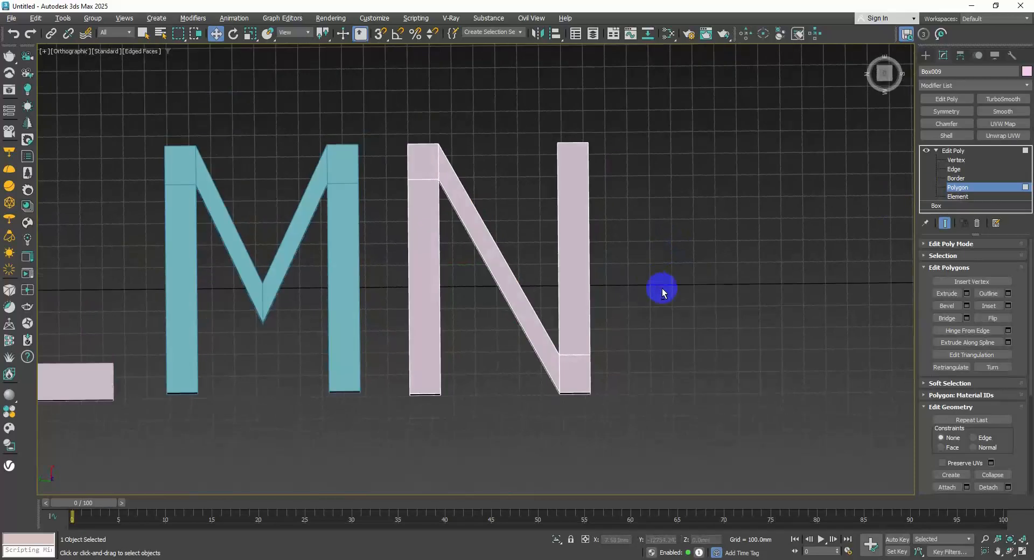
Leave polygon editing of the N and start a Tube primitive for the letter O.
click(940, 188)
click(925, 55)
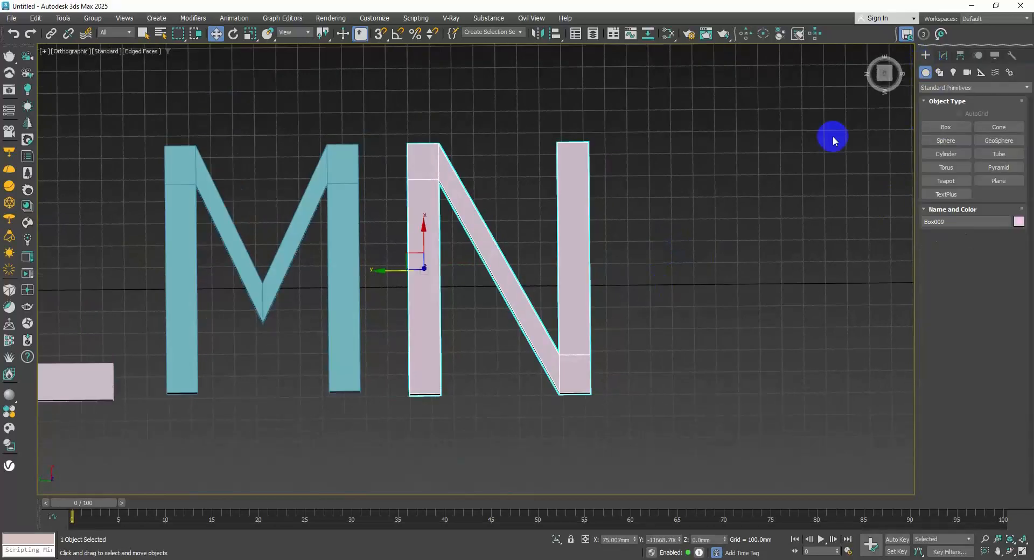
scroll(700, 210, down, 2)
click(999, 154)
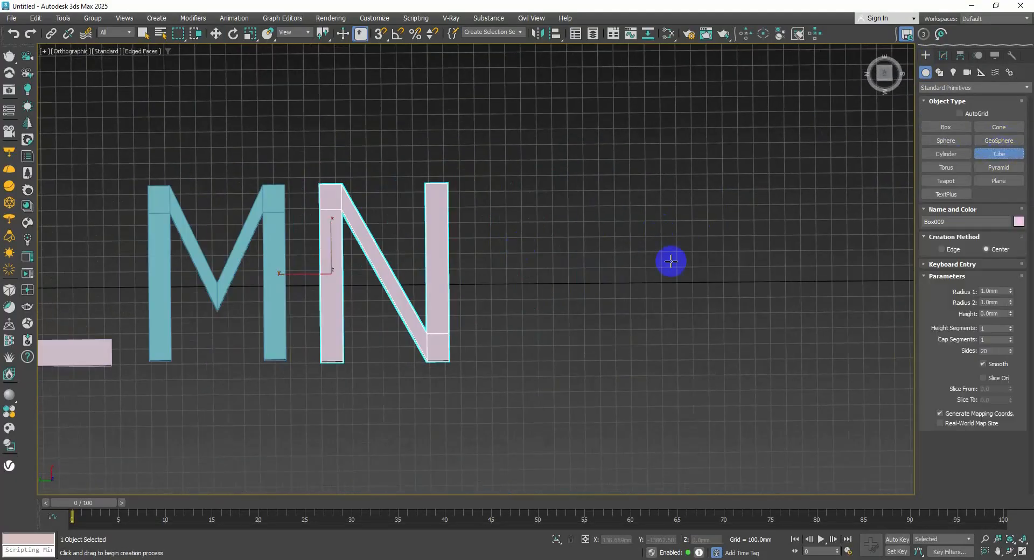
drag(547, 259, 570, 319)
click(578, 308)
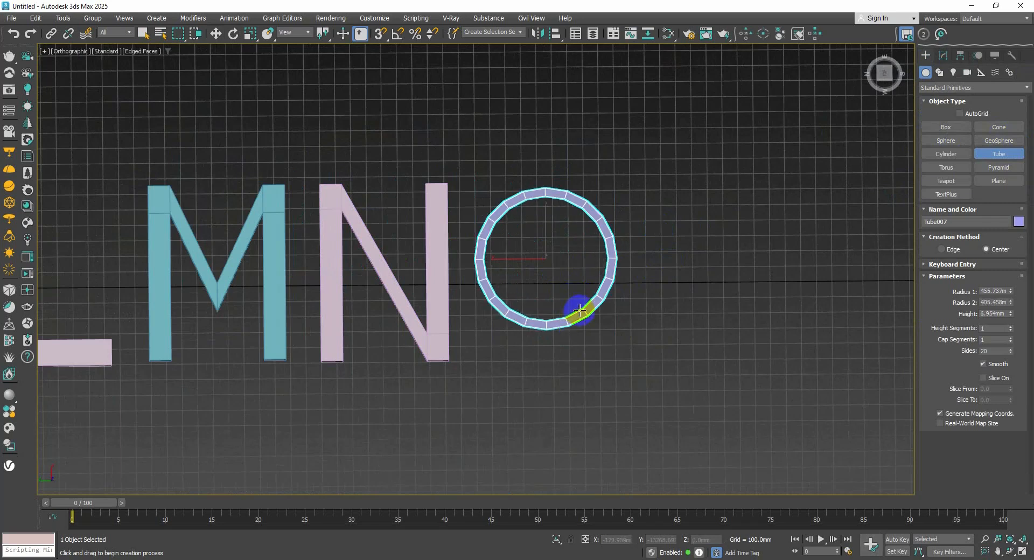
right_click(567, 249)
Draw a thick-walled tube beside the N as the letter O and shift it slightly down along X to align it.
drag(559, 259, 583, 323)
click(579, 308)
alt+middle_drag(583, 306, 556, 240)
click(574, 287)
key(w)
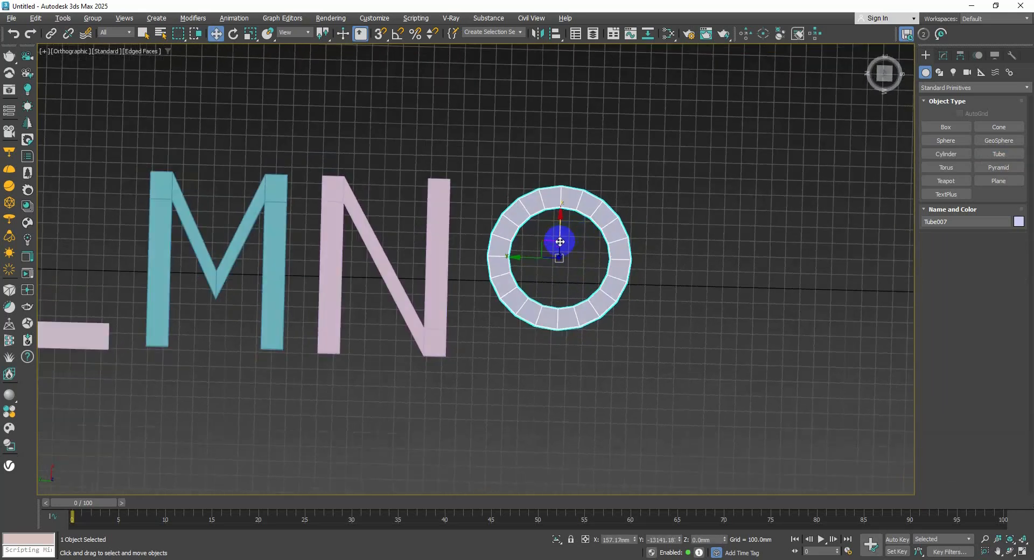
drag(561, 234, 558, 247)
Start another Tube primitive for the curved part of the letter following the O.
scroll(604, 249, down, 2)
middle_drag(607, 245, 523, 254)
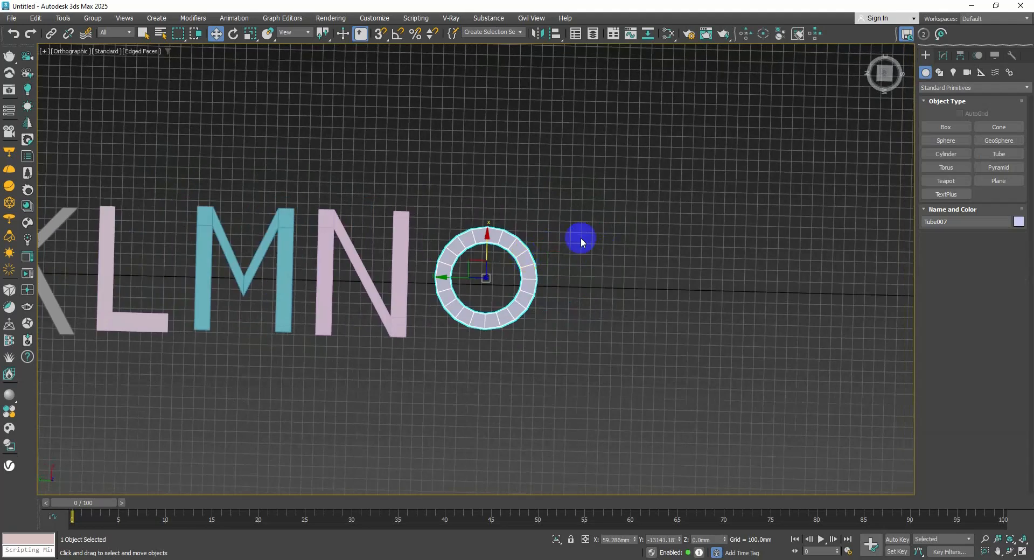
click(999, 152)
scroll(678, 249, up, 2)
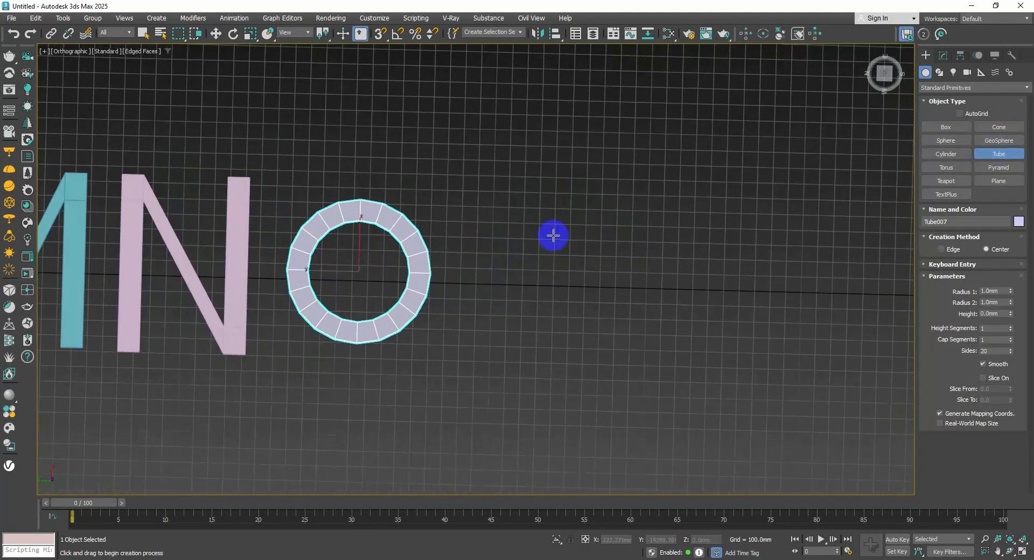
right_click(492, 253)
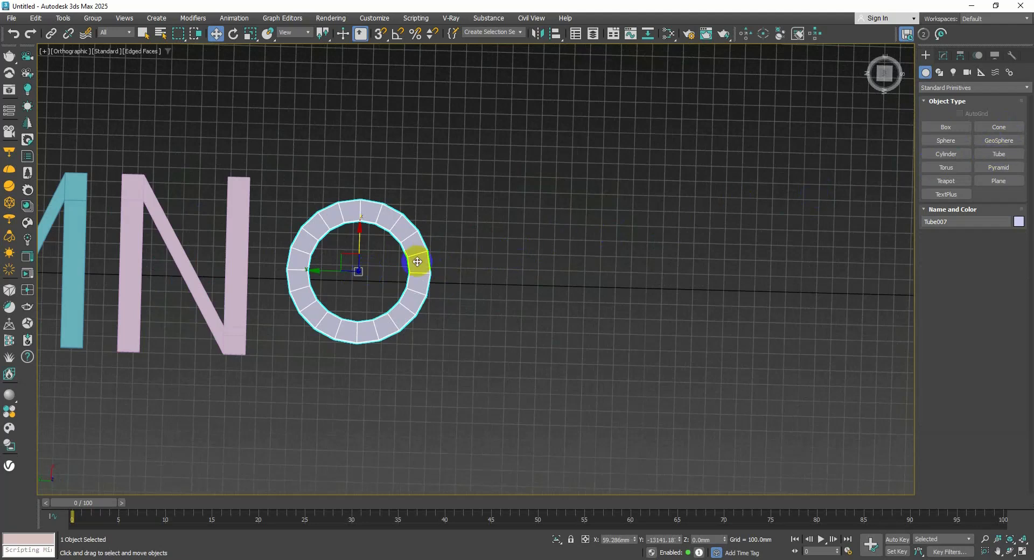
click(999, 154)
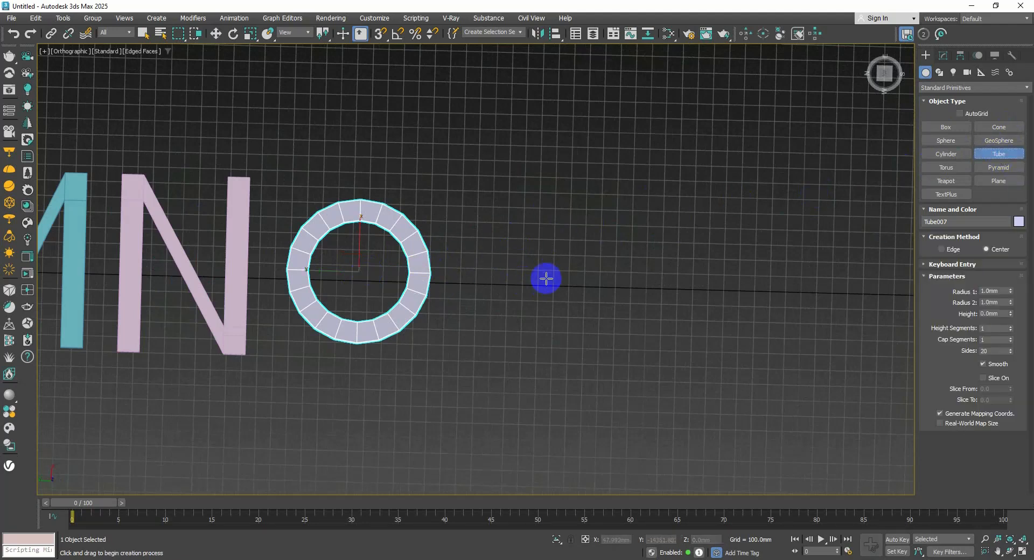
drag(550, 271, 576, 325)
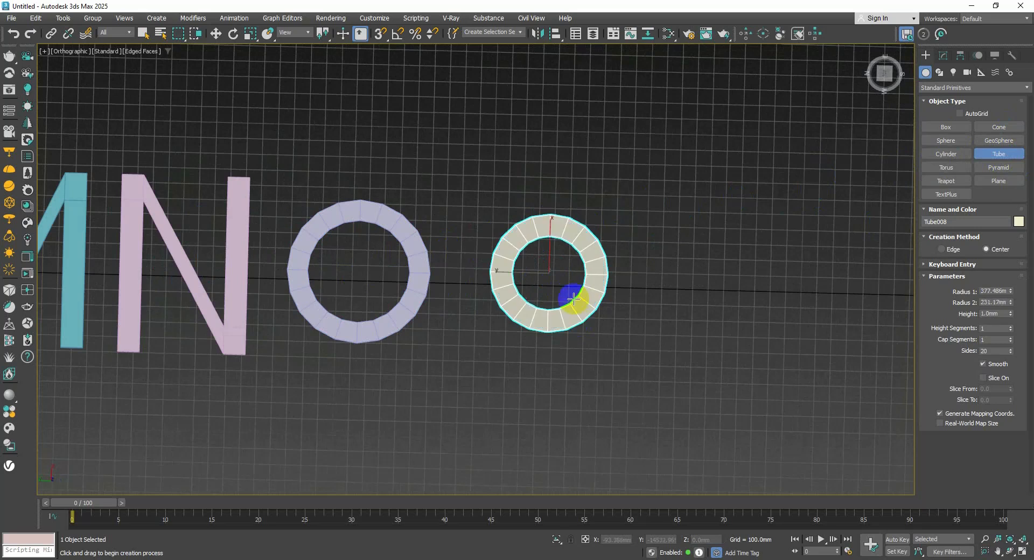
click(581, 305)
right_click(562, 264)
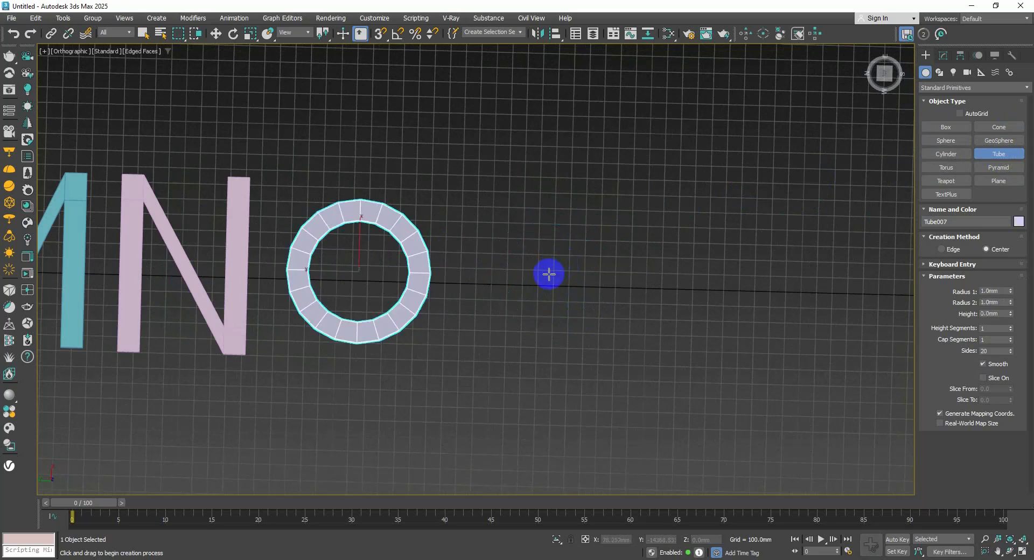
Draw a smaller tube beside the O with radii of about 336 mm and 269 mm and a height of about 170 mm.
drag(549, 273, 566, 323)
click(561, 312)
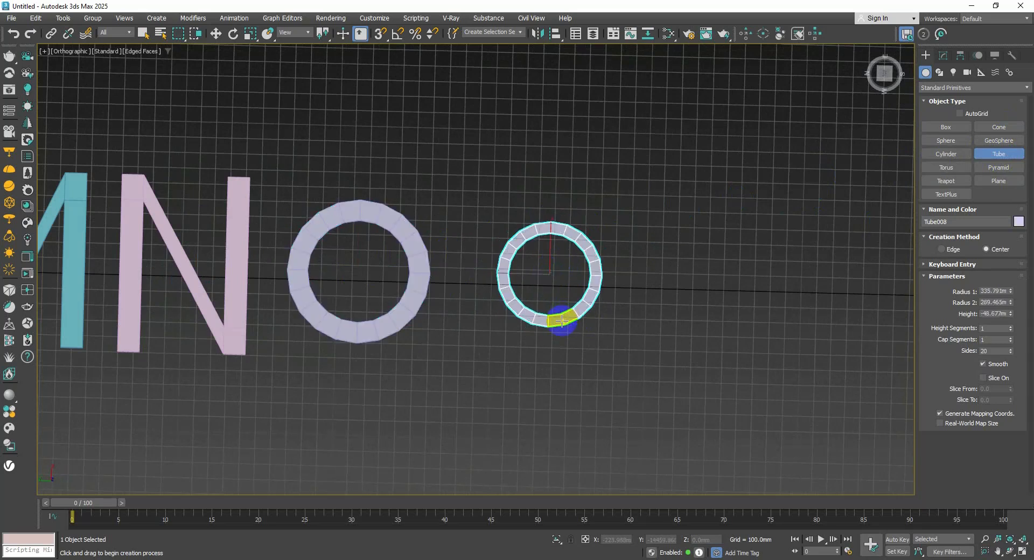
alt+middle_drag(560, 289, 568, 254)
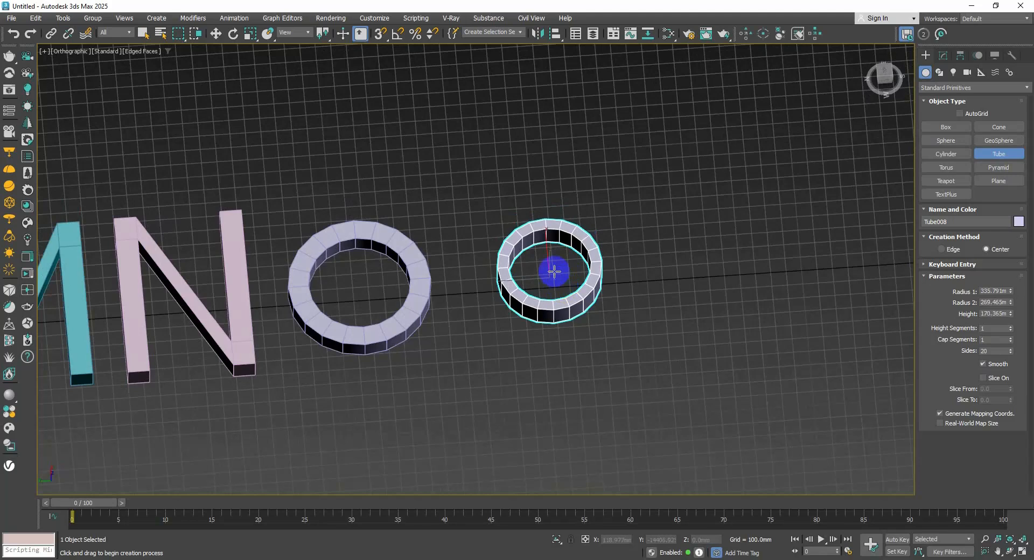
right_click(554, 272)
Add an Edit Poly modifier to the smaller tube and delete the polygons of the half facing the O.
click(946, 57)
alt+middle_drag(863, 181, 845, 230)
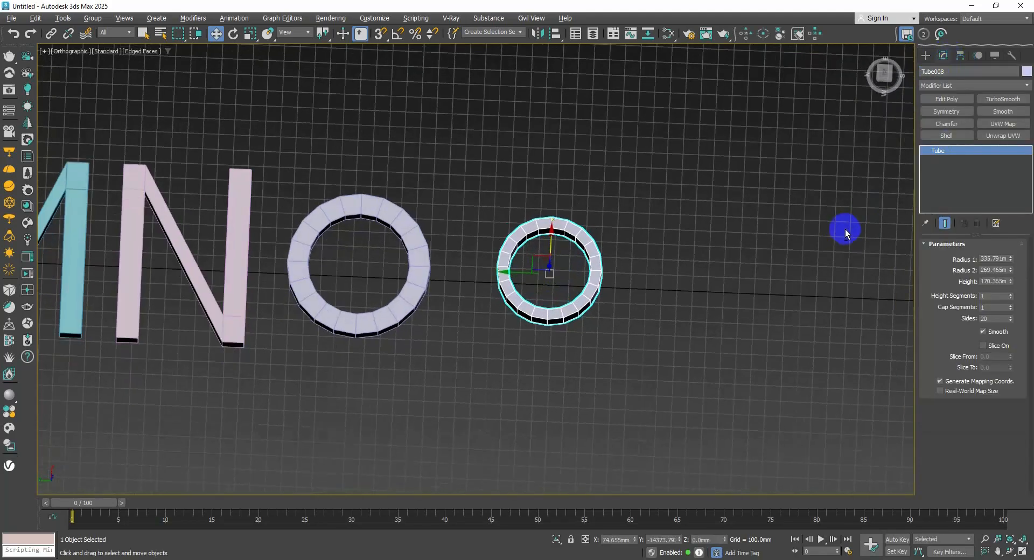
click(954, 99)
click(935, 151)
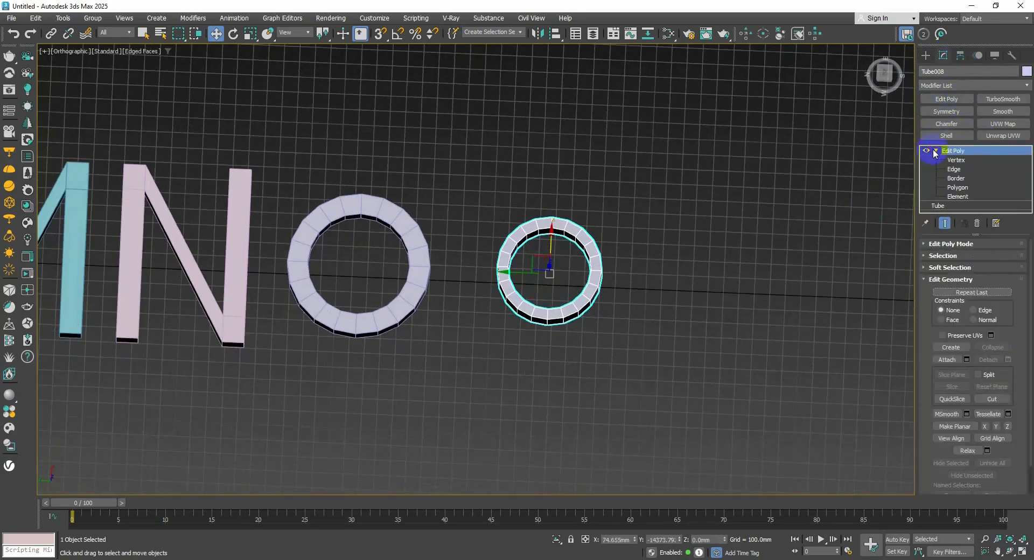
click(952, 187)
alt+middle_drag(525, 329, 540, 338)
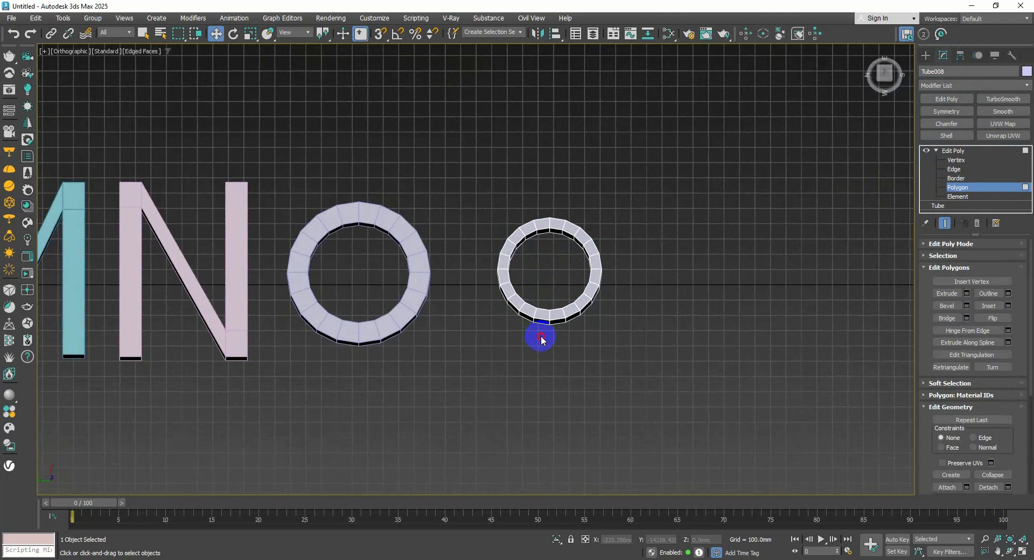
drag(540, 337, 498, 198)
key(Delete)
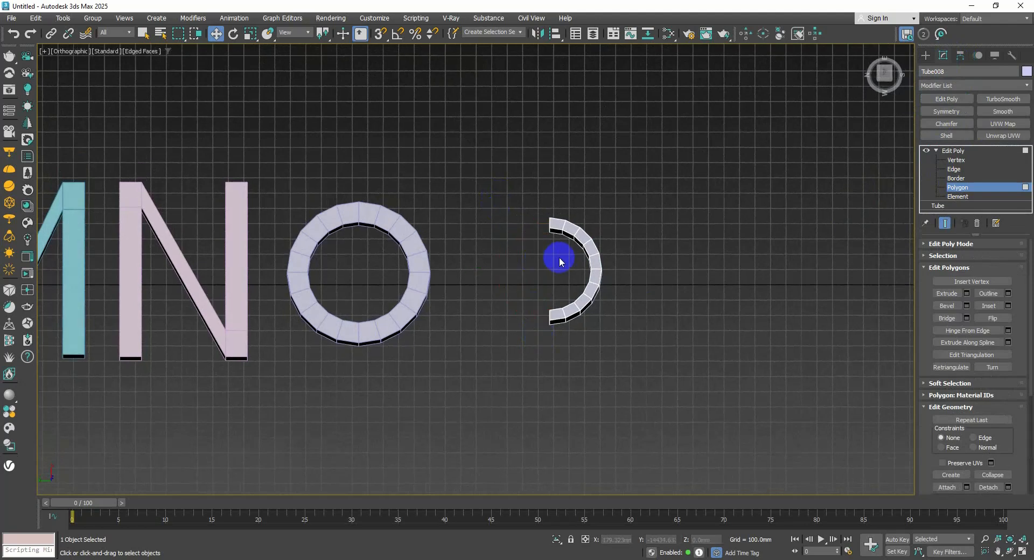
Select both open borders of the half ring and move them along Y toward the O to lengthen its ends.
click(952, 179)
alt+middle_drag(564, 275, 626, 355)
drag(625, 355, 487, 171)
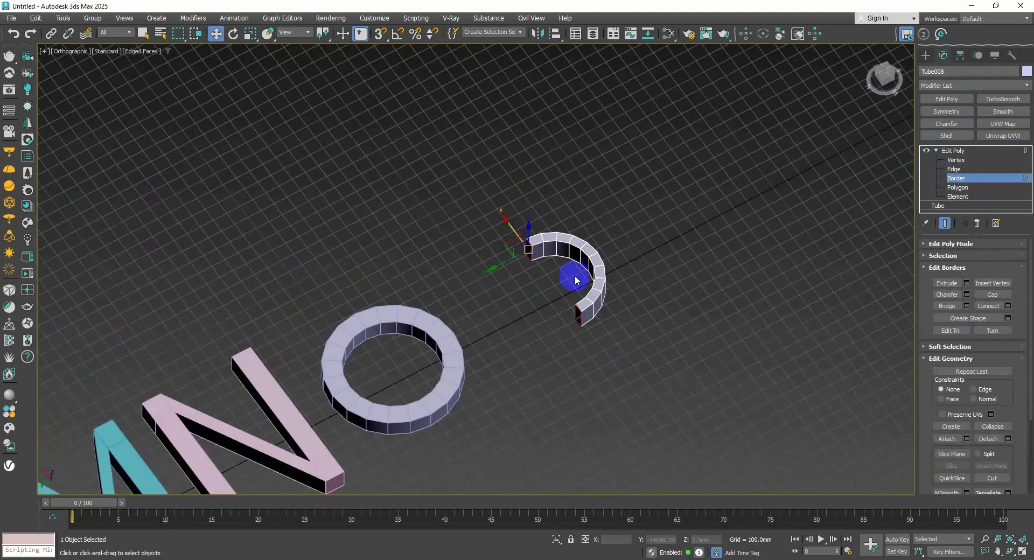
alt+middle_drag(574, 278, 560, 297)
drag(500, 257, 474, 268)
Cap both open borders of the half ring.
scroll(508, 269, up, 4)
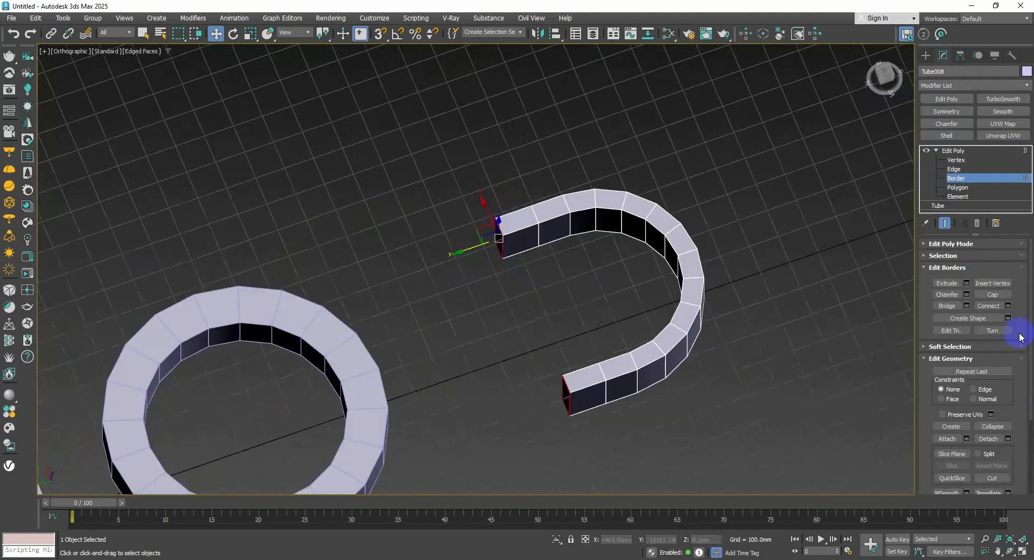
click(996, 296)
alt+middle_drag(830, 307, 836, 215)
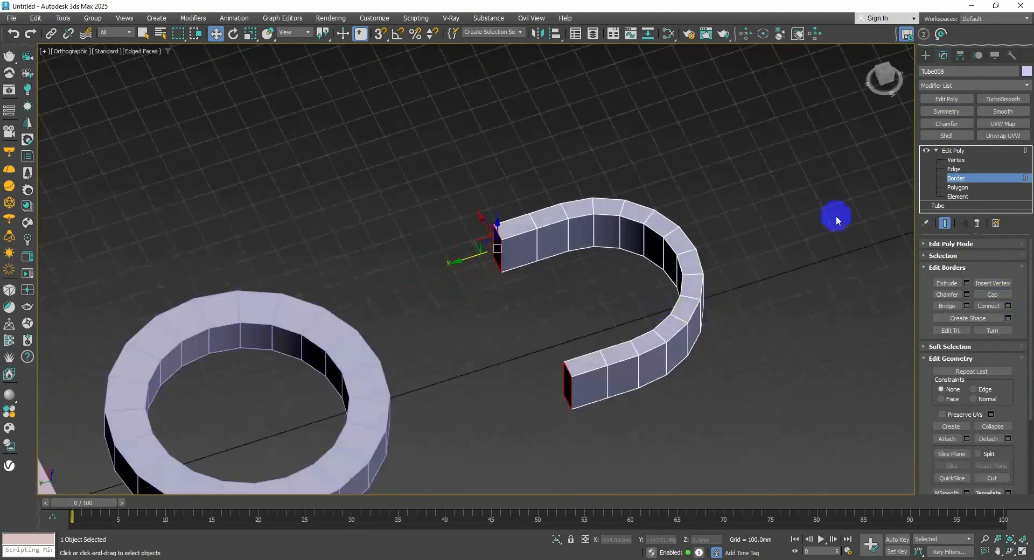
Bridge the two facing inner polygons at the half ring's open ends to form the upper stem of the P.
click(947, 187)
alt+middle_drag(505, 250, 669, 254)
click(635, 195)
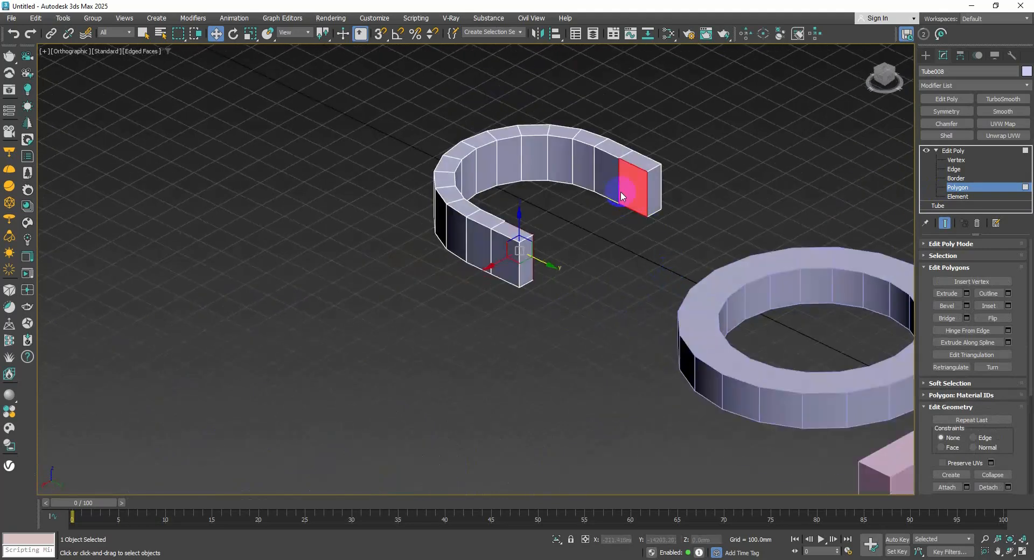
click(946, 317)
alt+middle_drag(819, 261, 624, 253)
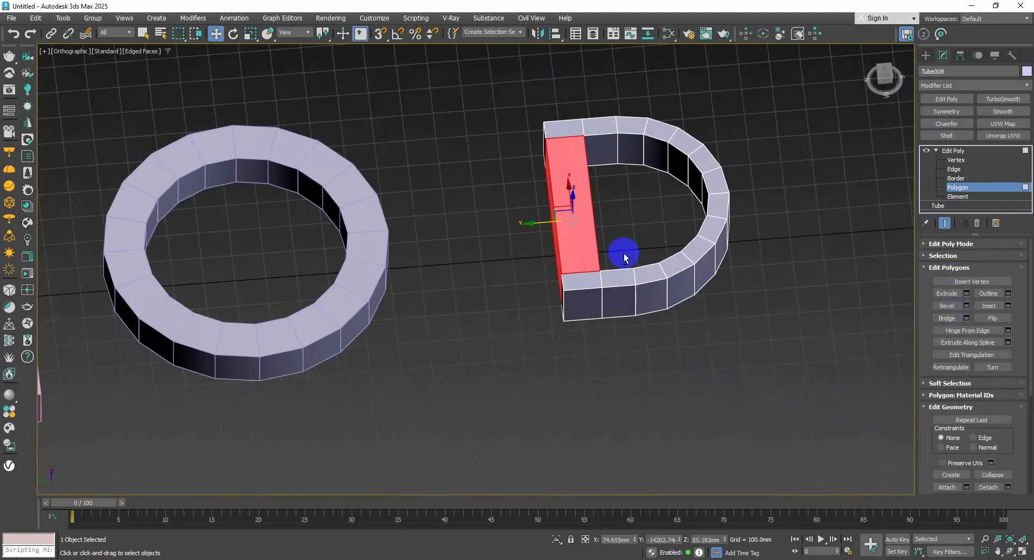
Extend the stem's lower end polygon along X by about 440 mm to complete the P, and leave polygon editing.
click(587, 315)
alt+middle_drag(572, 300, 521, 214)
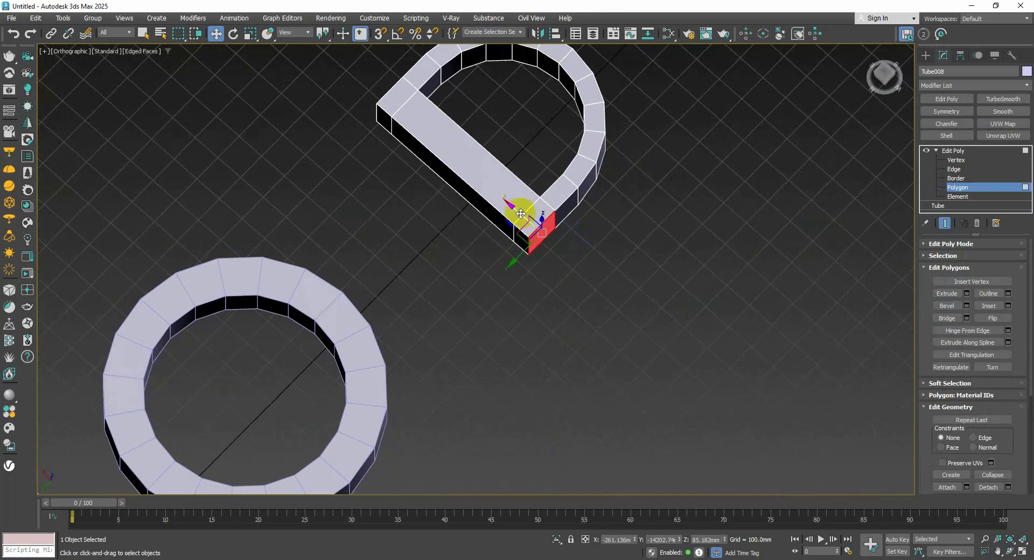
drag(520, 214, 623, 288)
alt+middle_drag(623, 288, 620, 253)
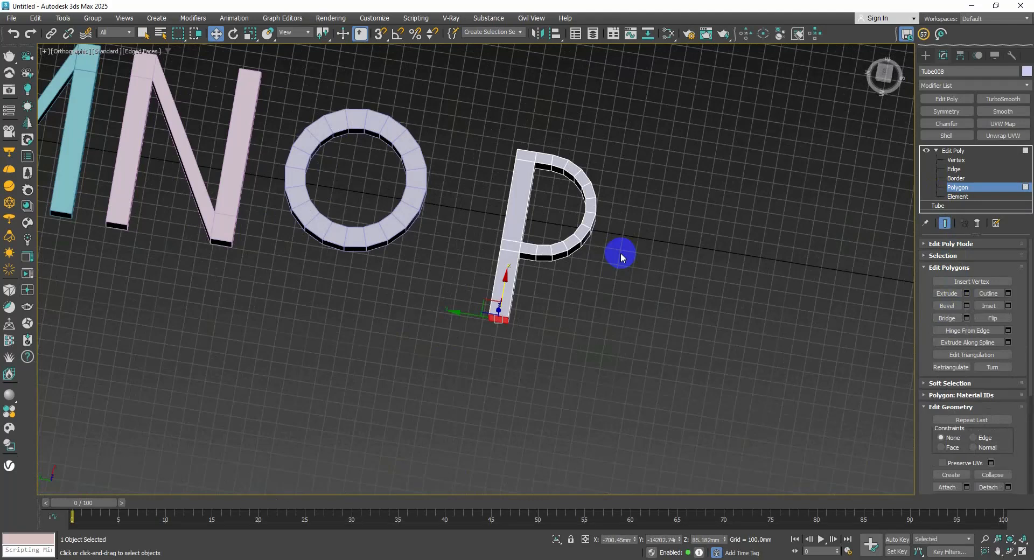
scroll(621, 253, down, 2)
middle_drag(621, 253, 574, 258)
click(956, 189)
Draw a tube beside the P with radii of about 593 mm and 493 mm and a height of about 285 mm.
click(927, 56)
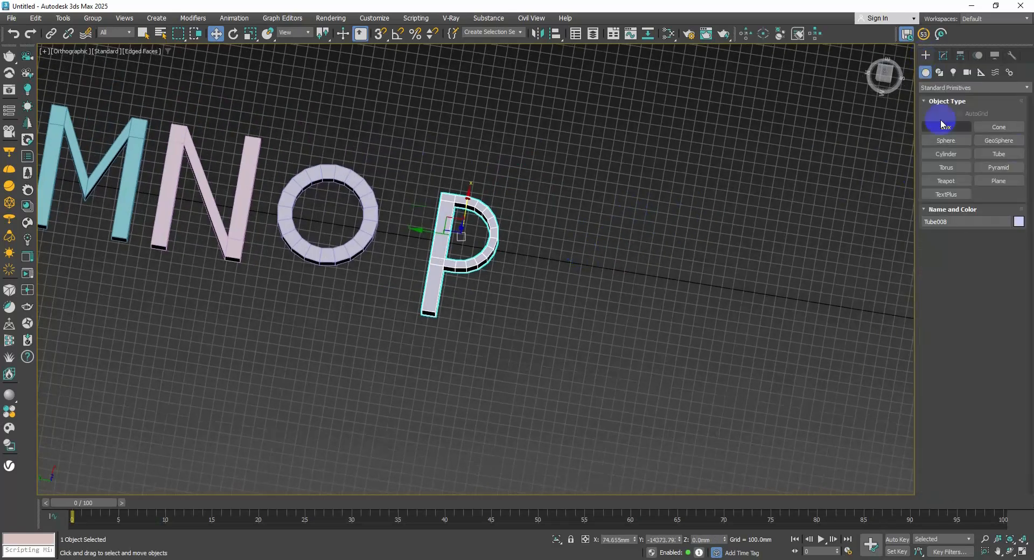
click(999, 154)
drag(601, 272, 614, 347)
click(620, 330)
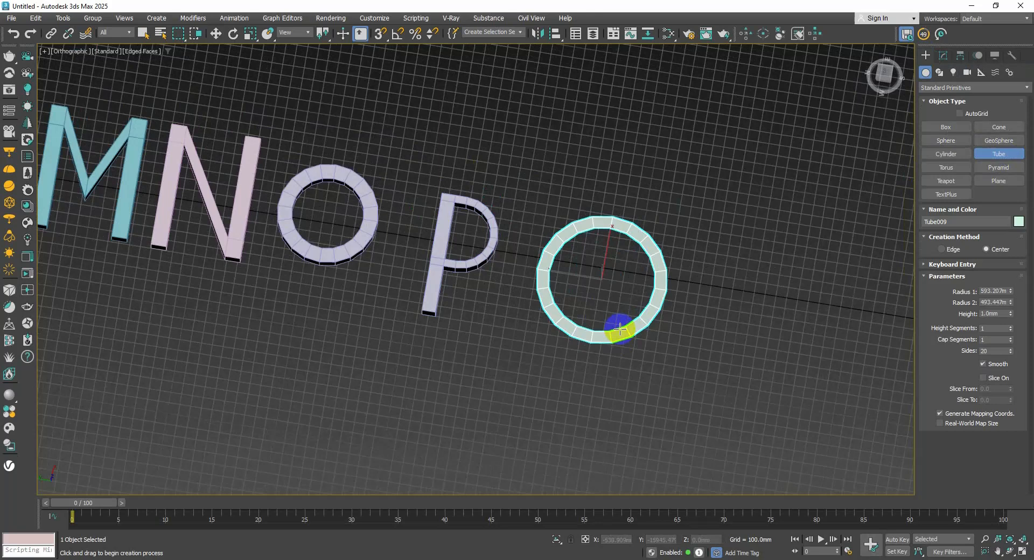
click(645, 298)
key(w)
Add an Edit Poly modifier to the new tube and select the outer and inner polygons of one lower-right segment.
click(943, 57)
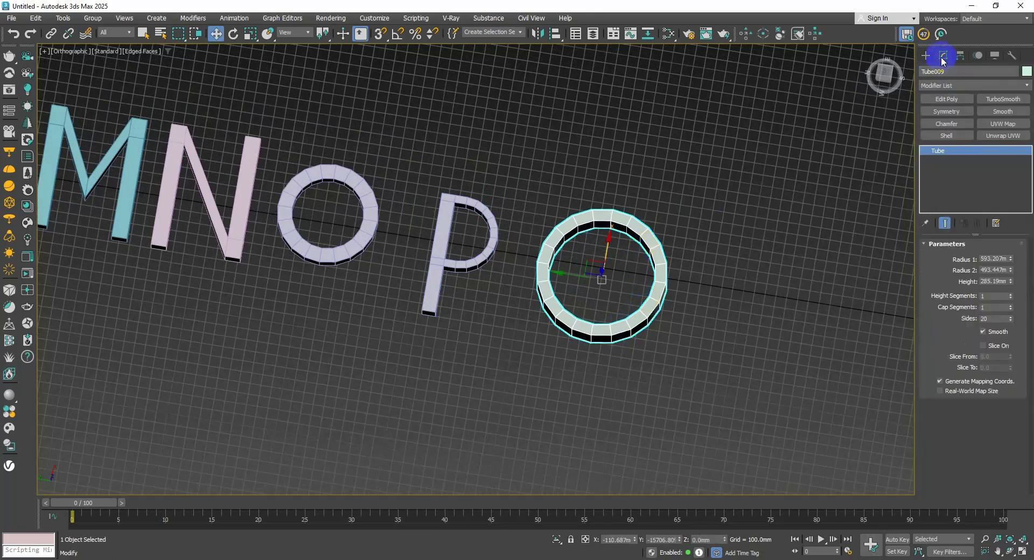
click(935, 149)
click(945, 99)
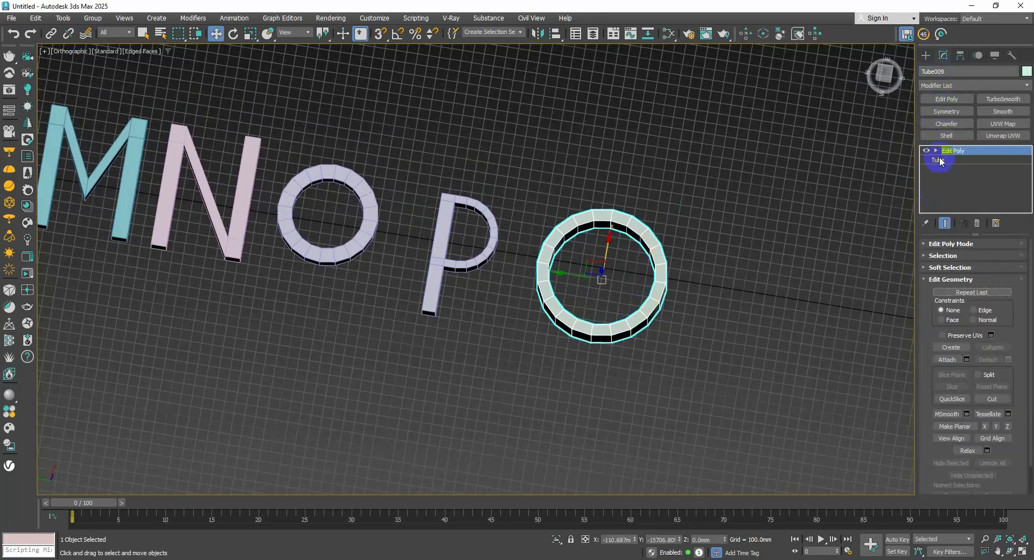
click(936, 151)
click(947, 186)
scroll(700, 273, up, 4)
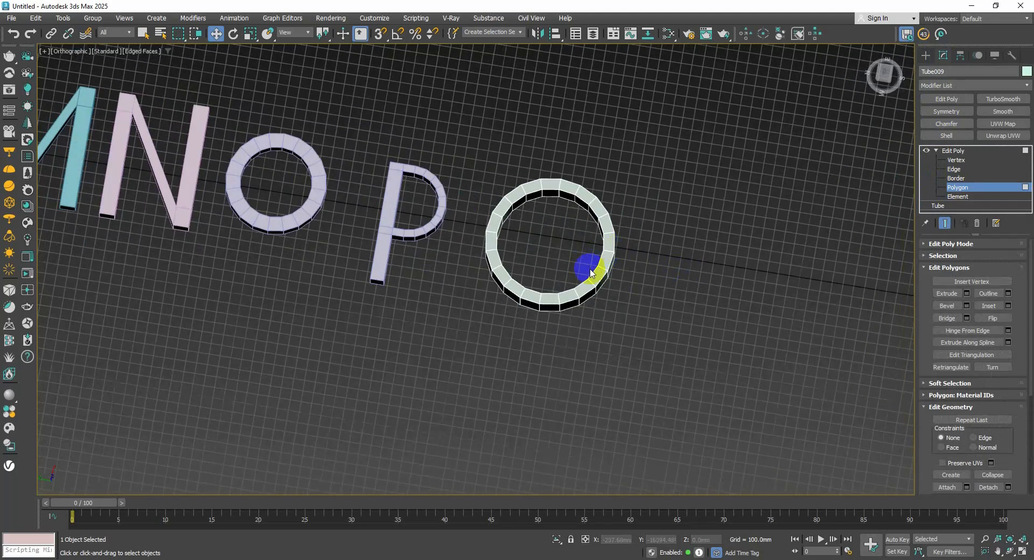
click(589, 308)
scroll(591, 309, up, 3)
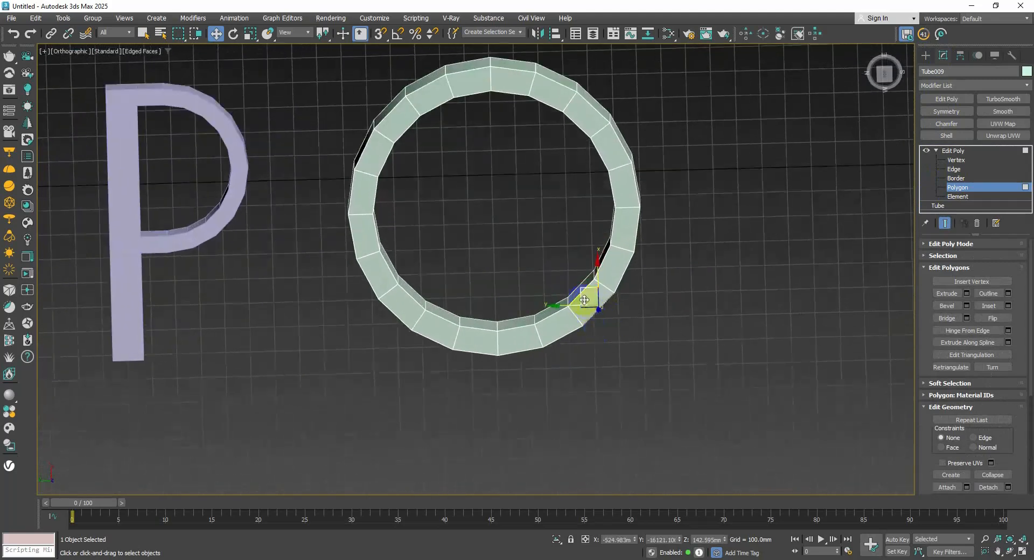
scroll(589, 287, up, 4)
ctrl+click(588, 287)
scroll(588, 287, down, 4)
alt+middle_drag(588, 287, 598, 269)
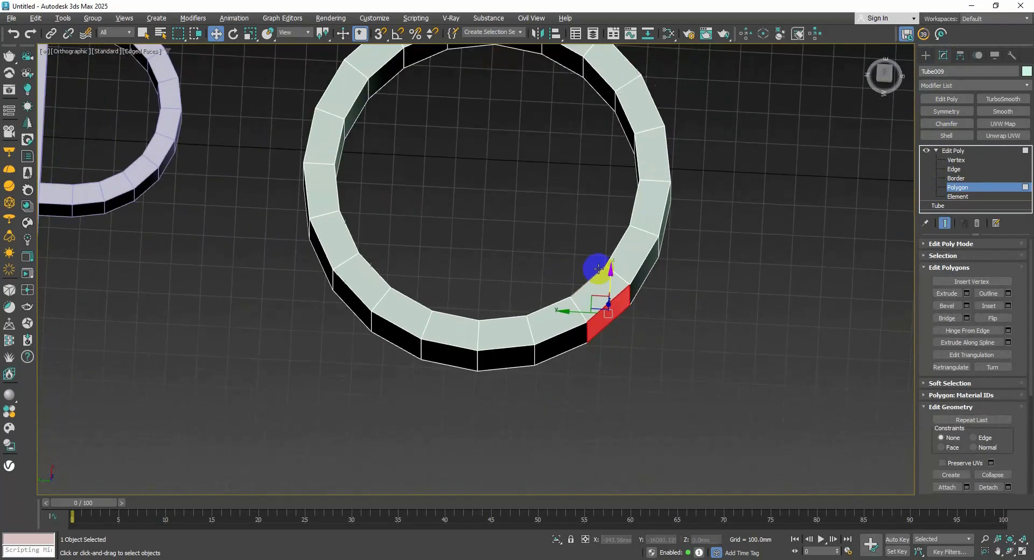
Extrude the selected outer and inner polygons by about 127 mm to form the Q's tail, and leave polygon editing.
click(967, 293)
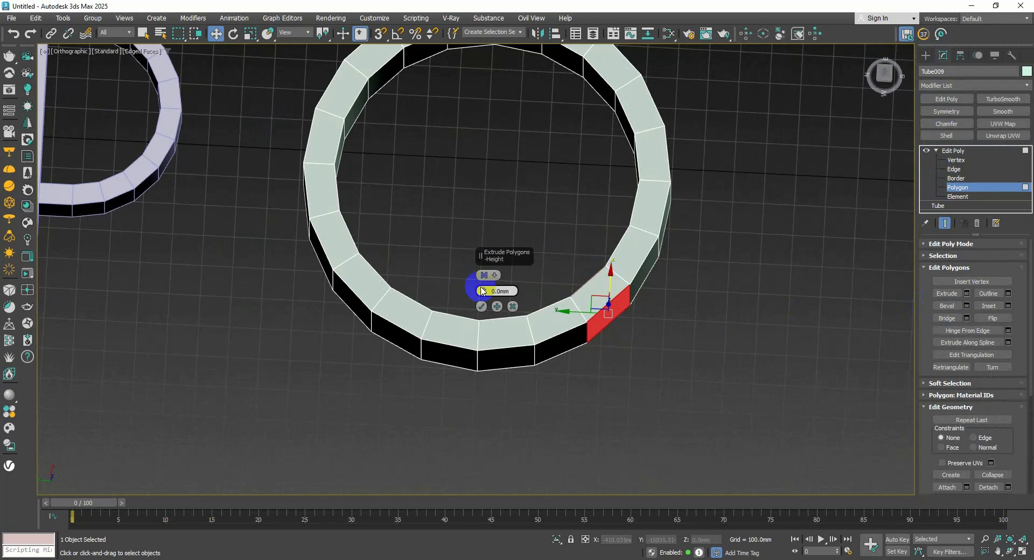
drag(483, 295, 480, 249)
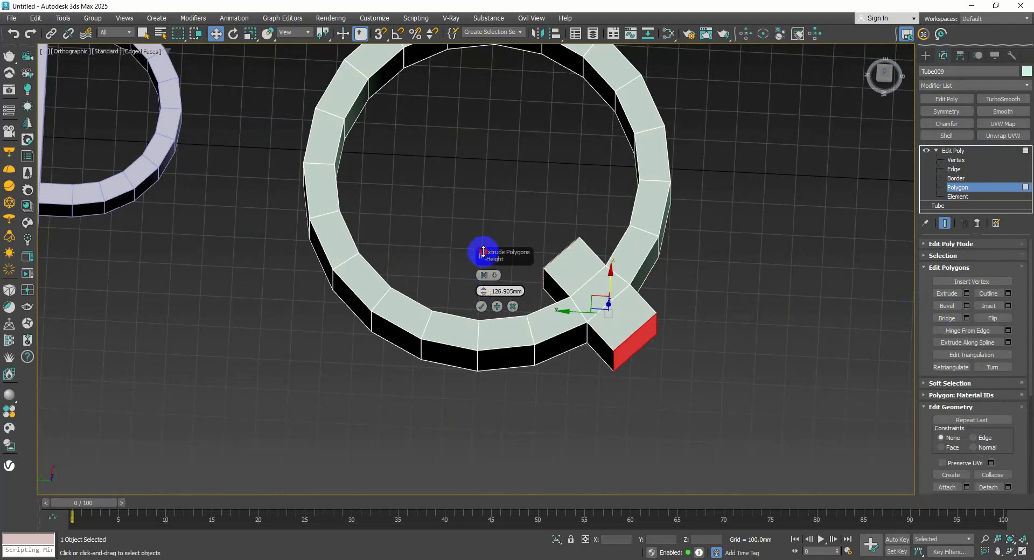
click(481, 306)
scroll(552, 286, down, 4)
alt+middle_drag(543, 268, 588, 250)
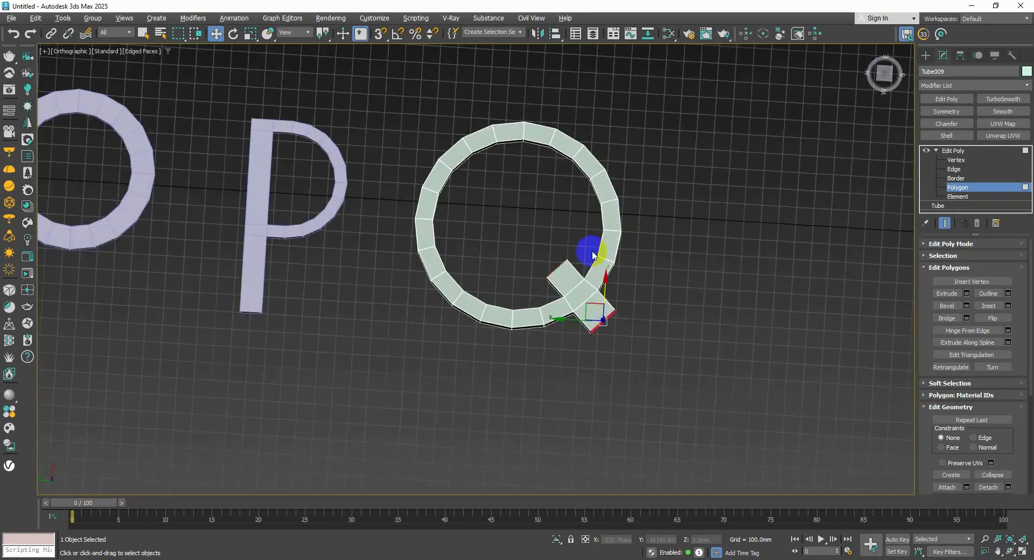
click(699, 261)
click(964, 188)
scroll(742, 219, down, 3)
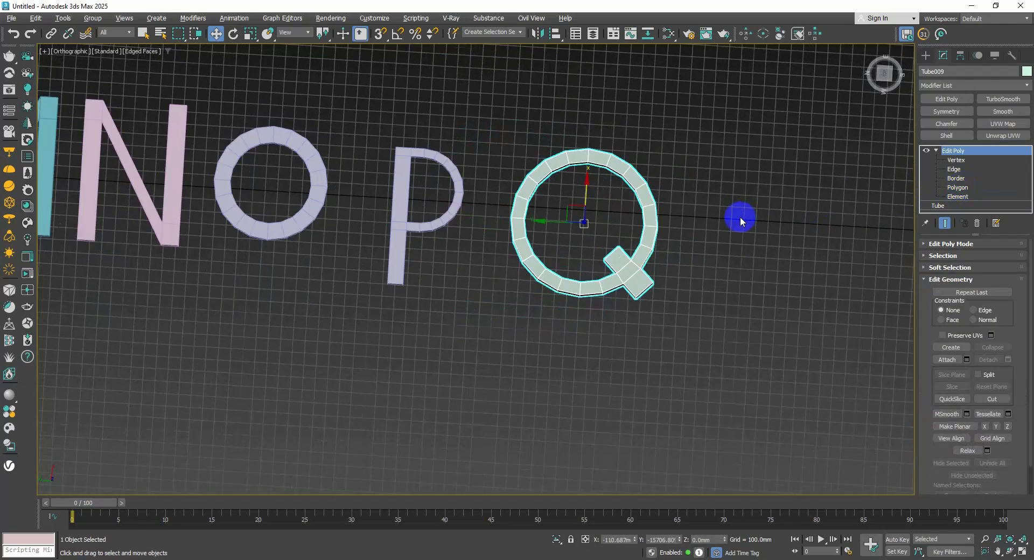
middle_drag(727, 220, 655, 231)
scroll(682, 237, up, 2)
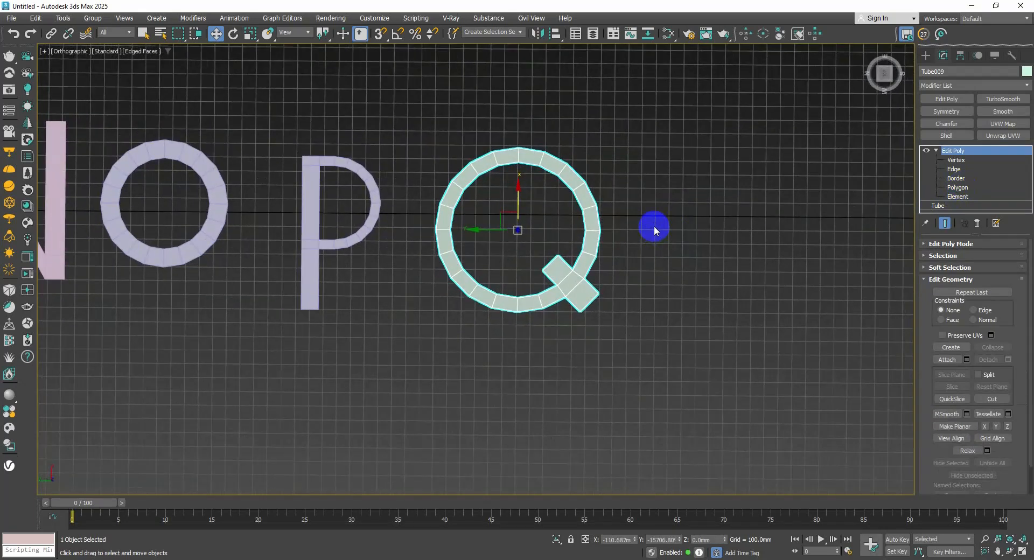
mouse_move(645, 235)
alt+middle_down()
mouse_move(672, 224)
mouse_move(654, 223)
alt+middle_up()
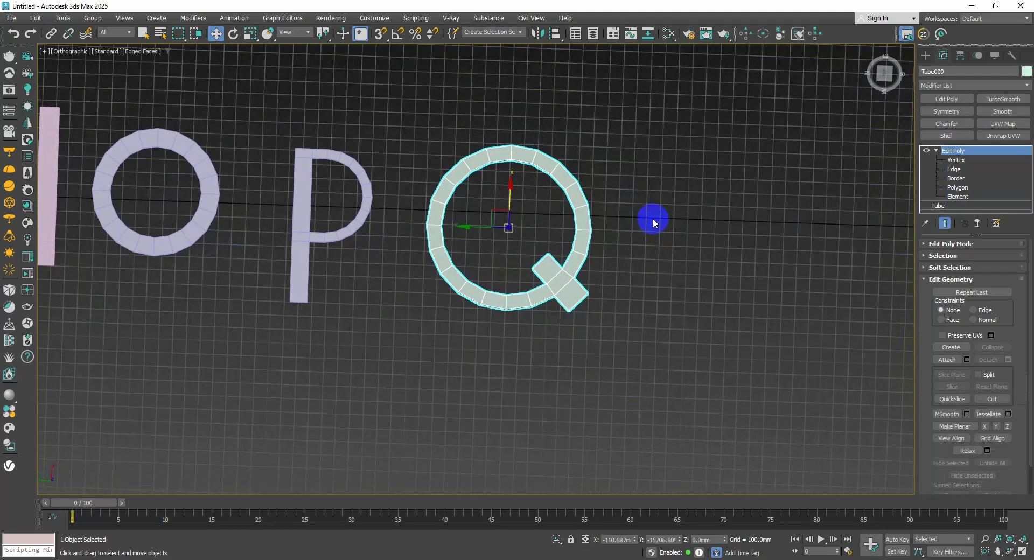
scroll(600, 241, up, 3)
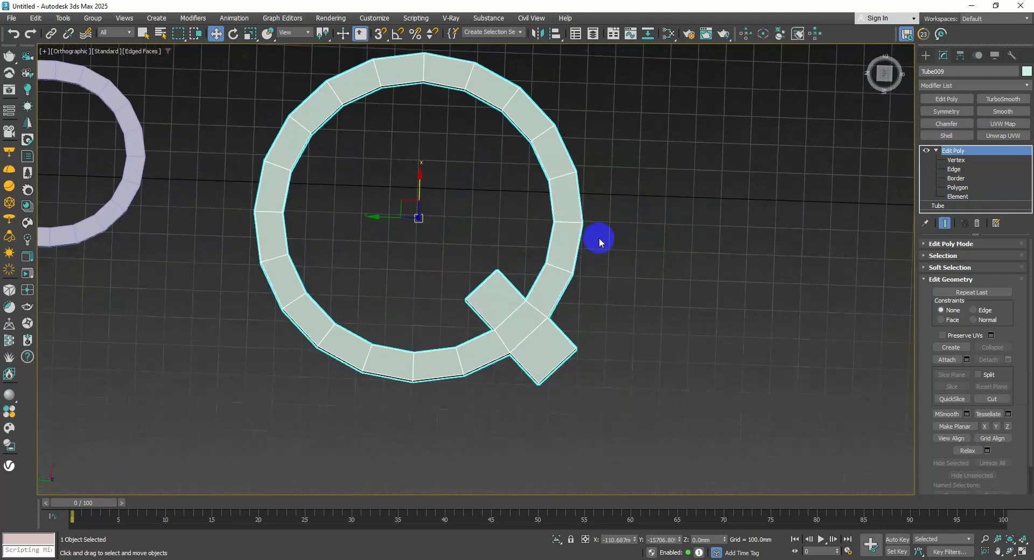
scroll(596, 242, down, 2)
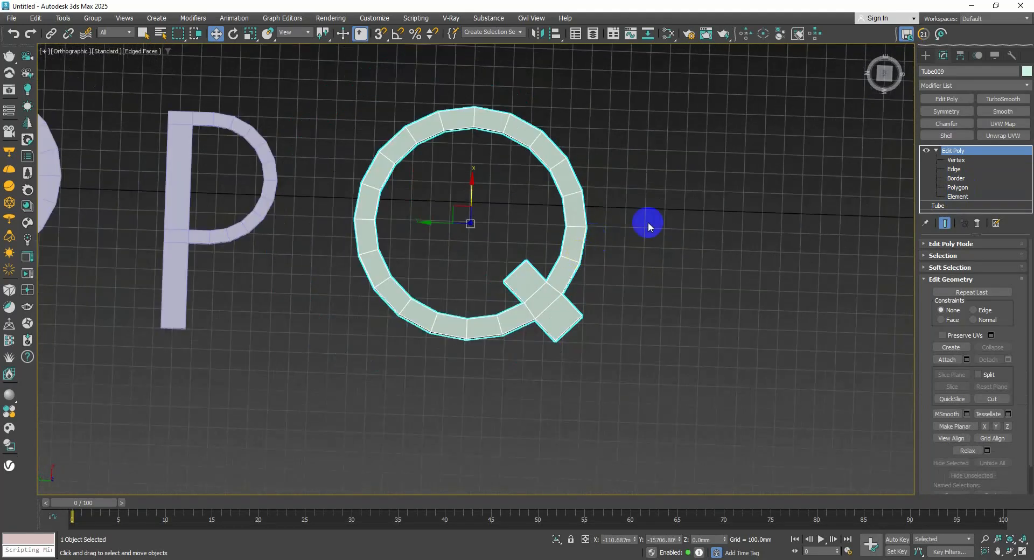
Draw an upright bar beside the Q as a box about 161 mm long, 1223 mm wide and 196 mm high.
click(925, 56)
click(939, 128)
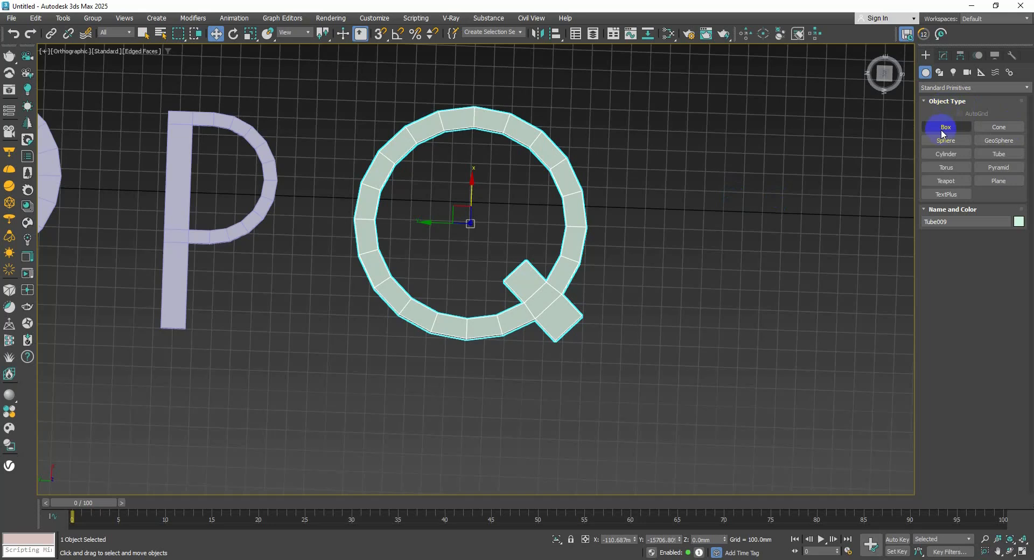
click(963, 141)
click(954, 131)
middle_drag(676, 180, 549, 152)
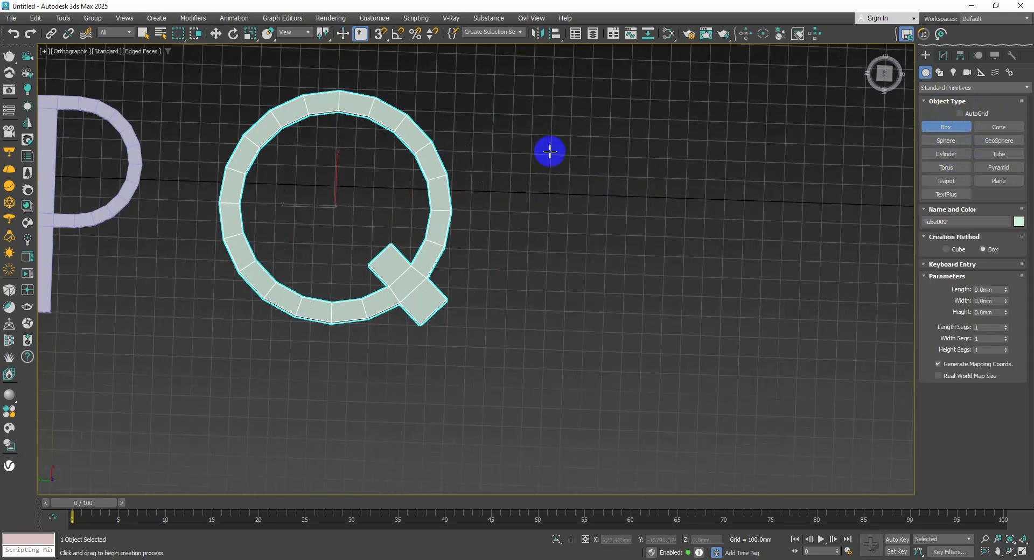
scroll(547, 138, down, 4)
scroll(542, 132, up, 4)
drag(540, 128, 562, 356)
alt+middle_drag(562, 323, 563, 249)
click(540, 326)
key(w)
alt+middle_drag(563, 250, 535, 238)
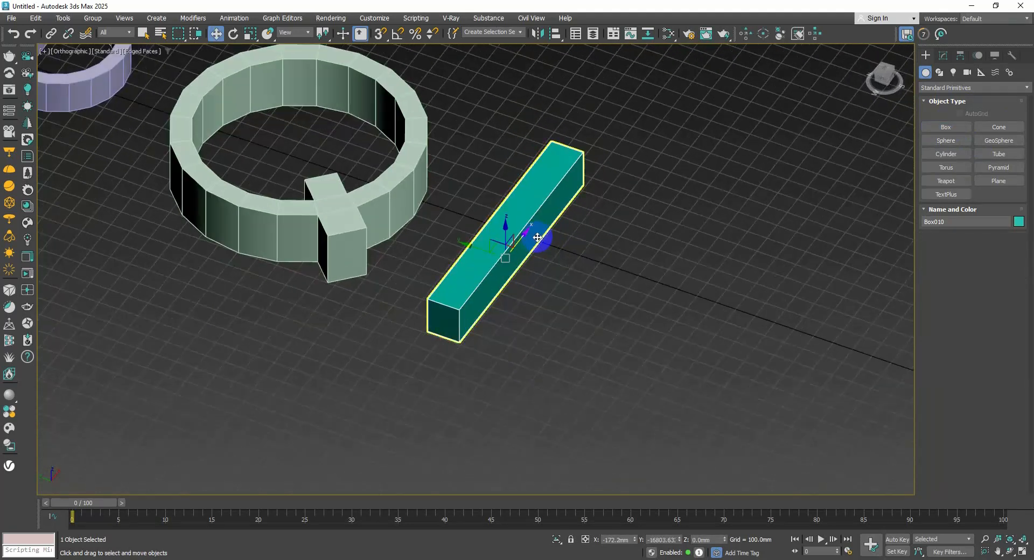
Add an Edit Poly modifier to the box at edge level, and delete the whole box.
click(943, 56)
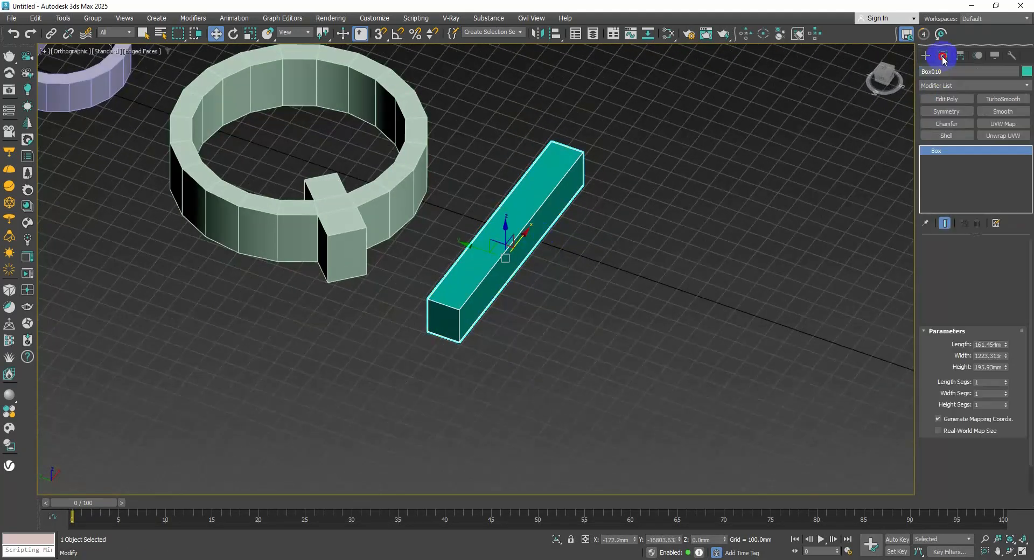
click(946, 98)
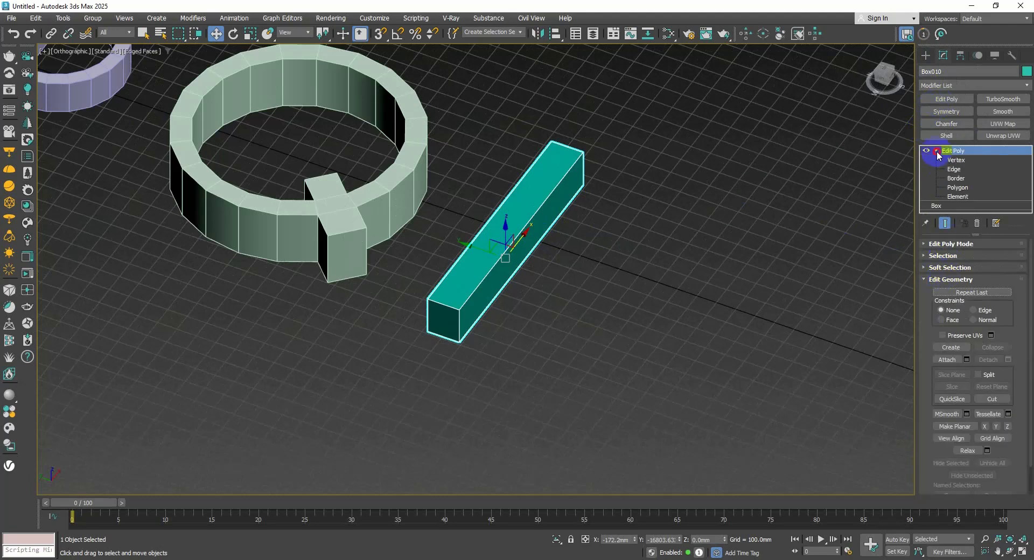
click(951, 170)
alt+middle_drag(643, 232, 607, 242)
scroll(603, 246, up, 2)
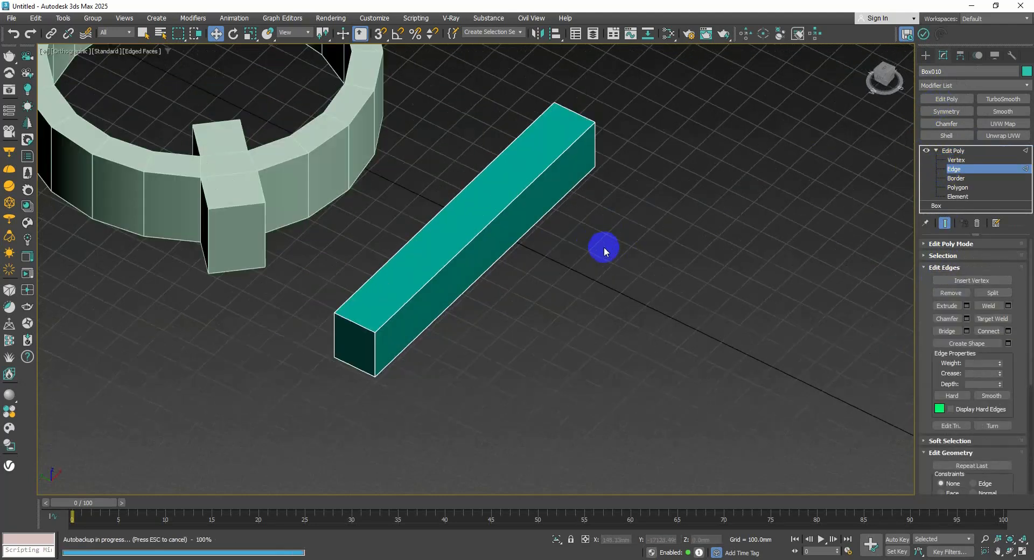
scroll(603, 247, down, 2)
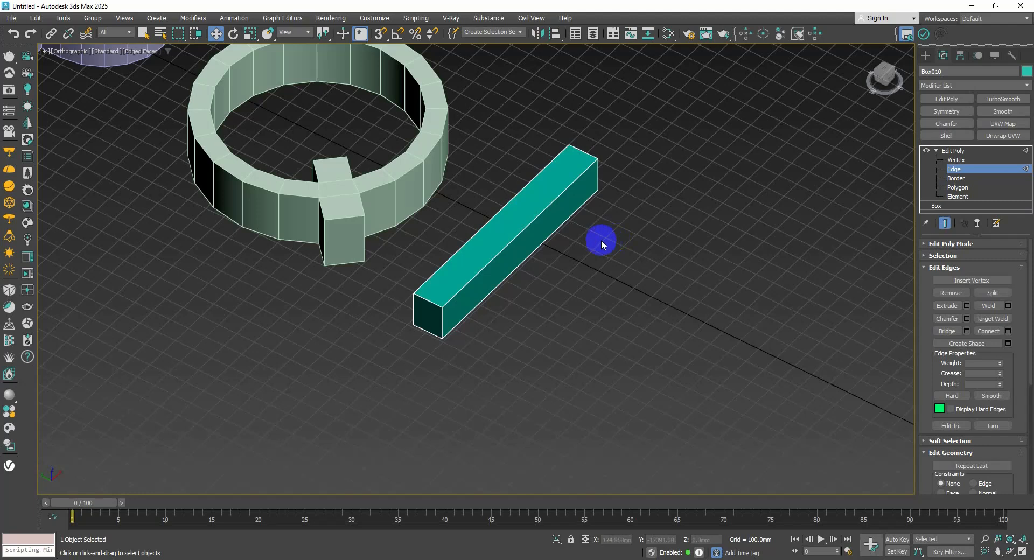
alt+middle_drag(725, 234, 622, 241)
scroll(636, 238, down, 3)
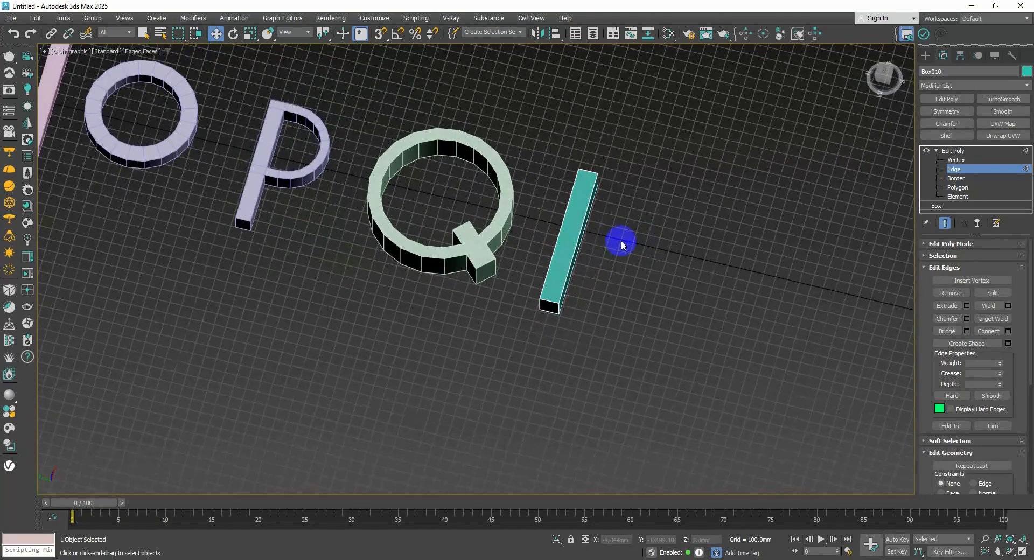
right_click(658, 232)
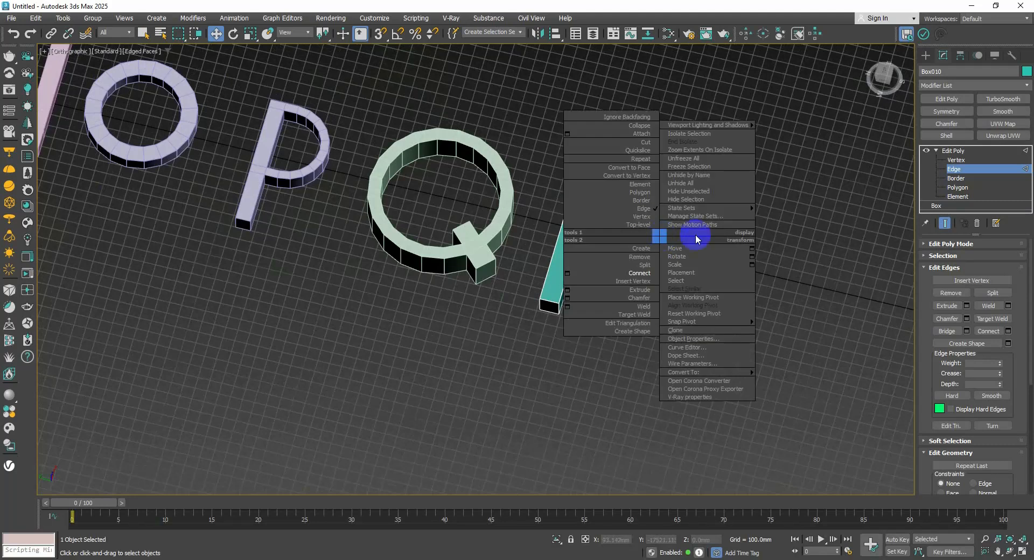
click(962, 170)
key(Delete)
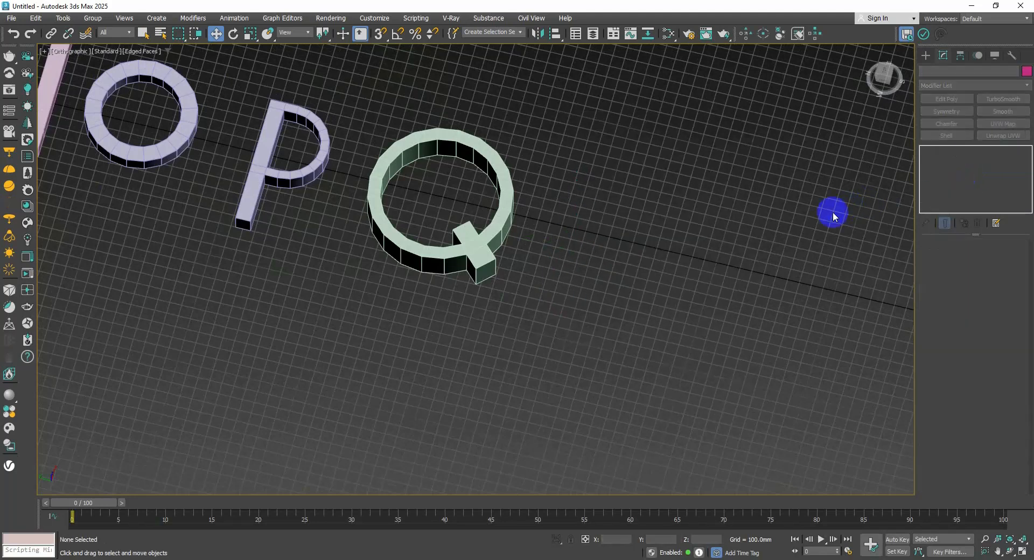
Draw a small tube beside the Q with radii of about 387 mm and 309 mm and a height of about 184 mm.
click(926, 58)
click(1000, 145)
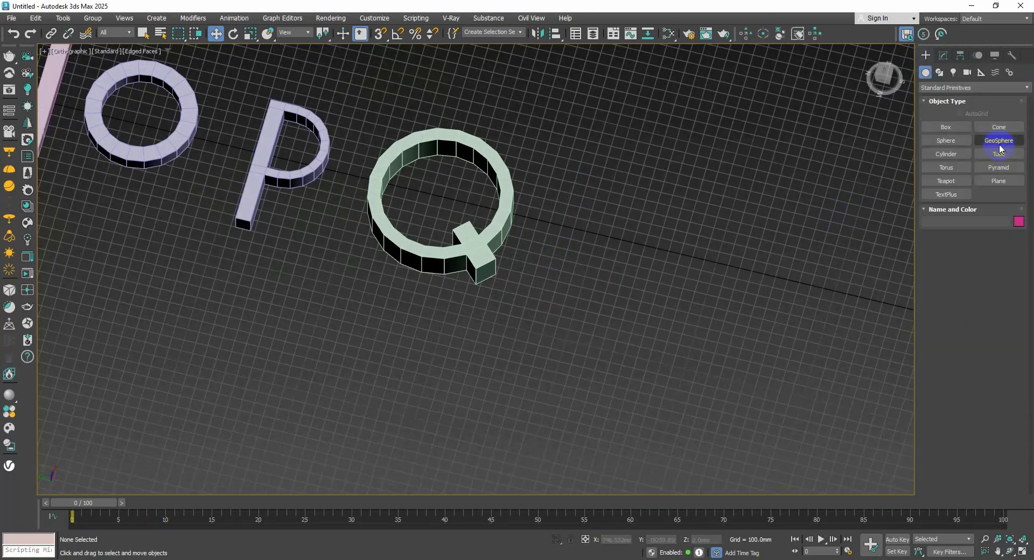
click(994, 155)
drag(639, 234, 658, 277)
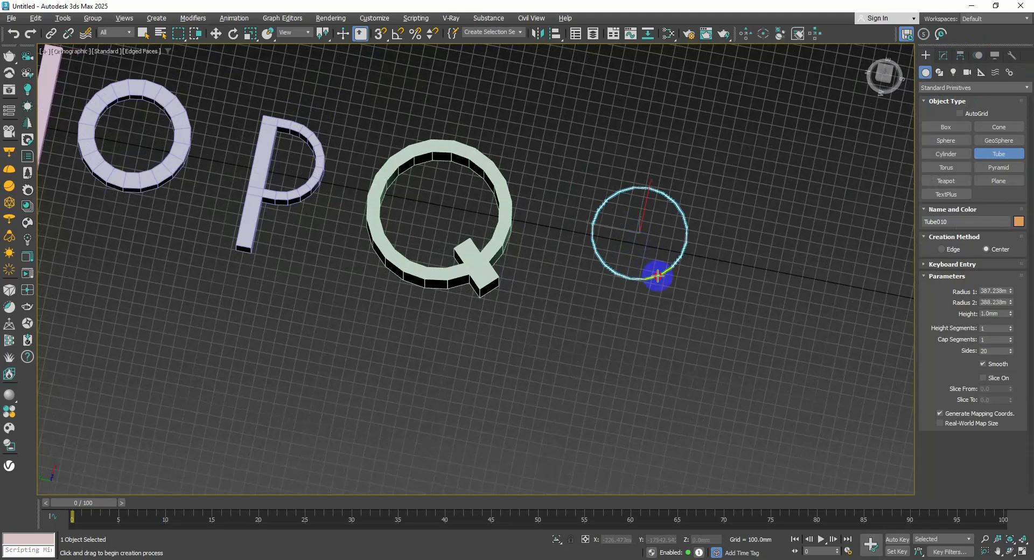
click(660, 261)
click(657, 237)
key(w)
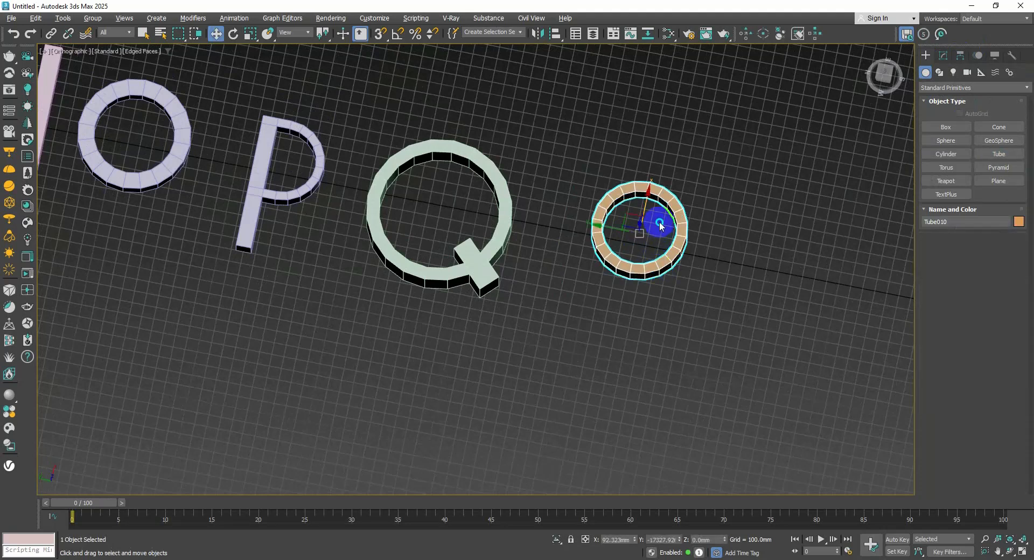
Add an Edit Poly modifier to the small tube beside the Q.
scroll(725, 197, down, 2)
alt+middle_drag(659, 224, 733, 181)
click(942, 56)
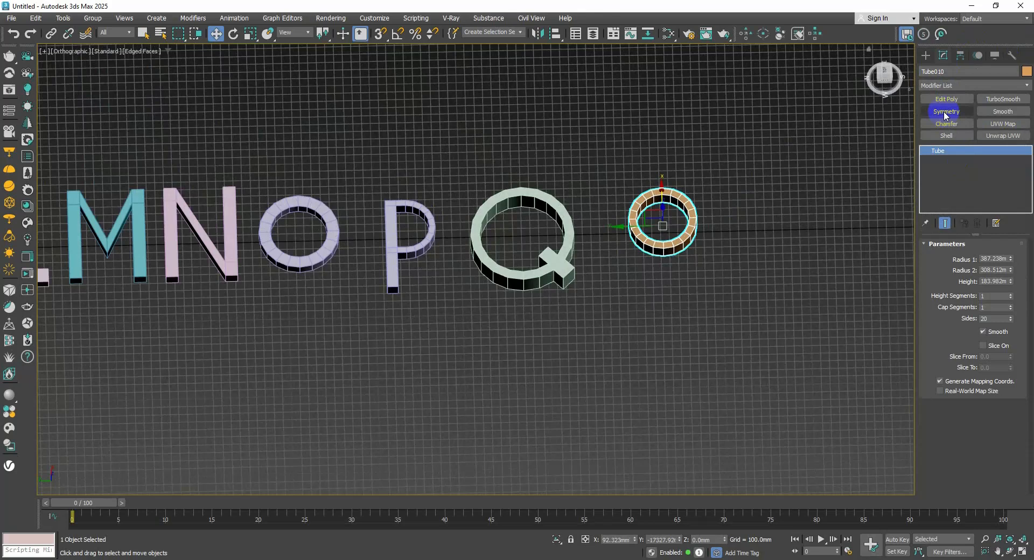
click(947, 99)
scroll(638, 242, up, 2)
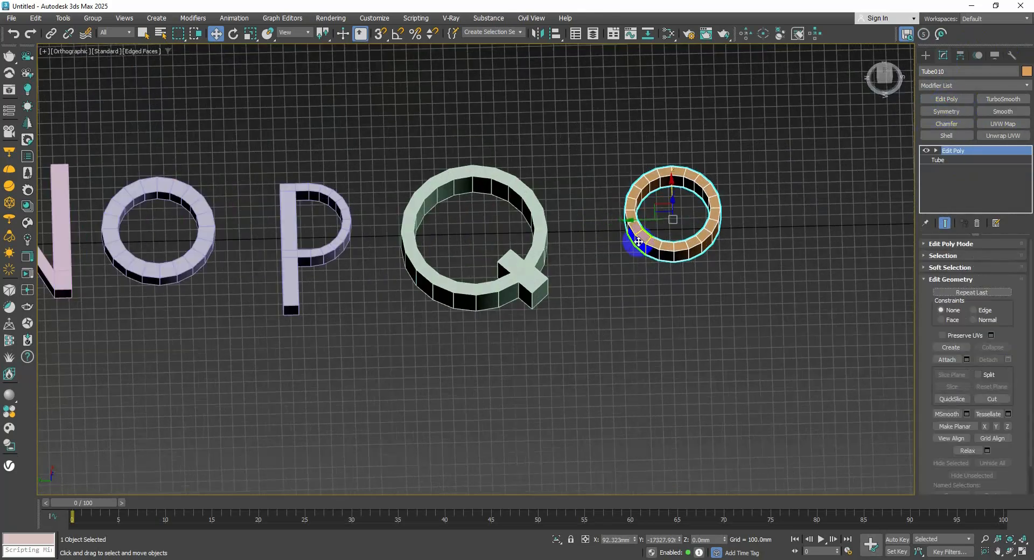
Delete the vertices of the small tube's half facing the Q, leaving only a half ring.
click(936, 152)
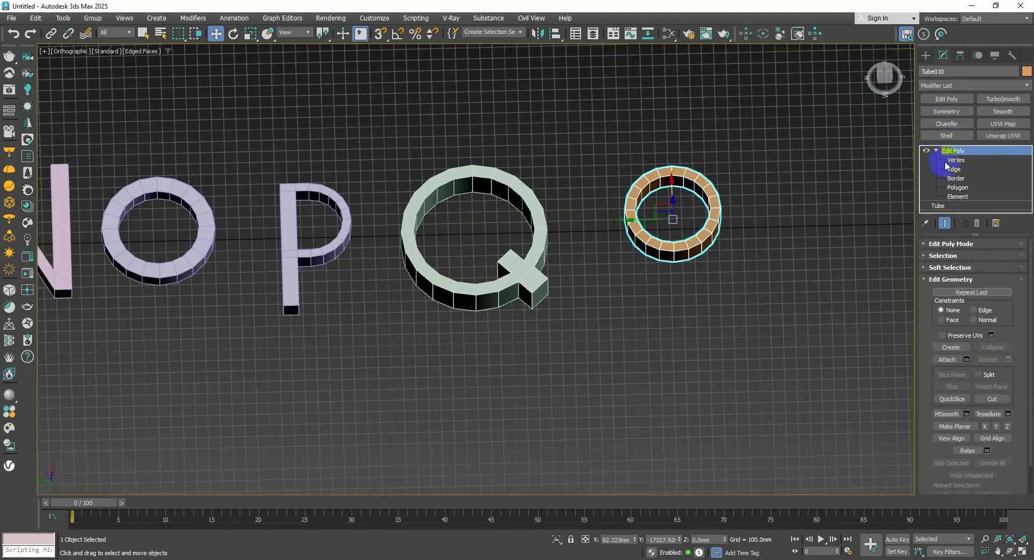
click(952, 189)
scroll(679, 254, up, 4)
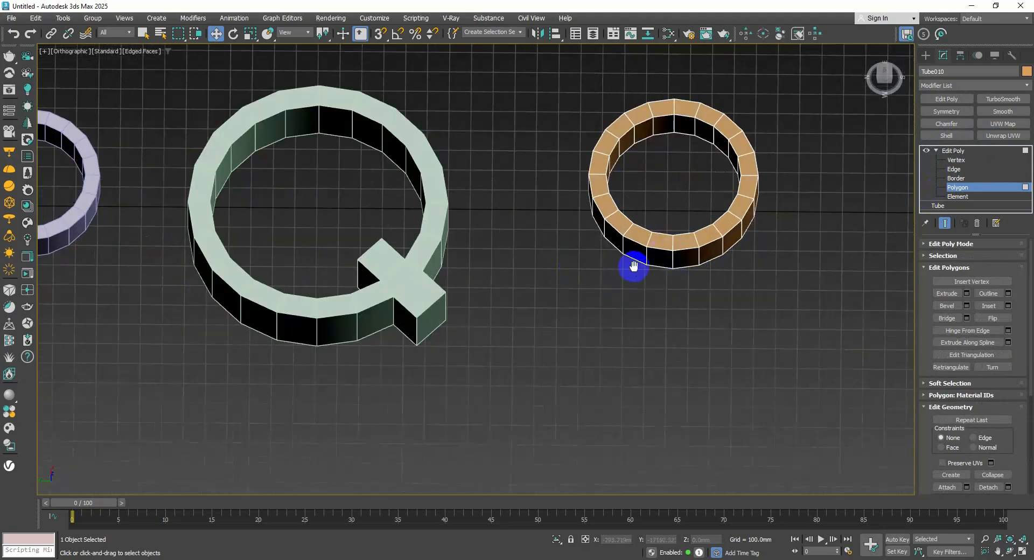
middle_drag(630, 267, 620, 310)
click(954, 161)
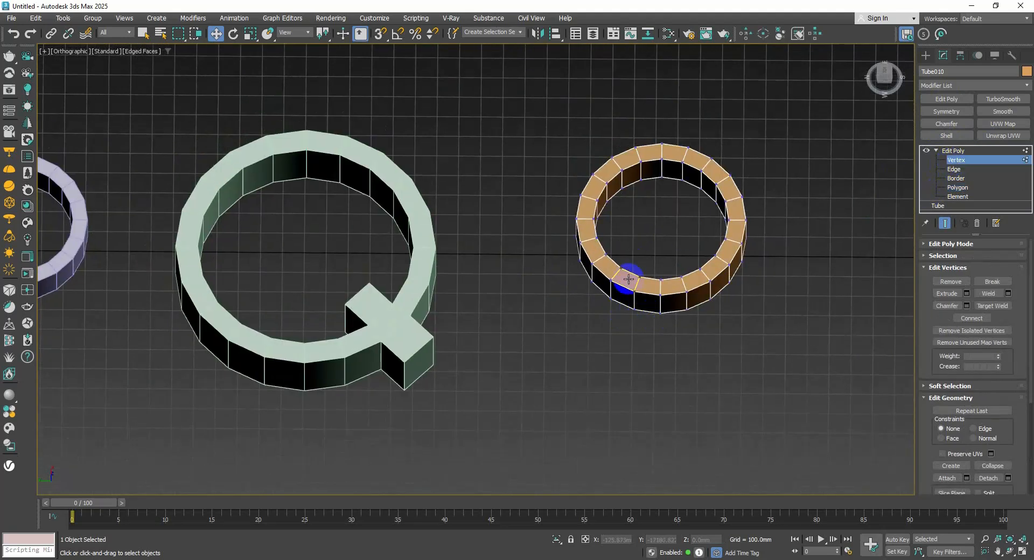
drag(652, 330, 544, 62)
key(Delete)
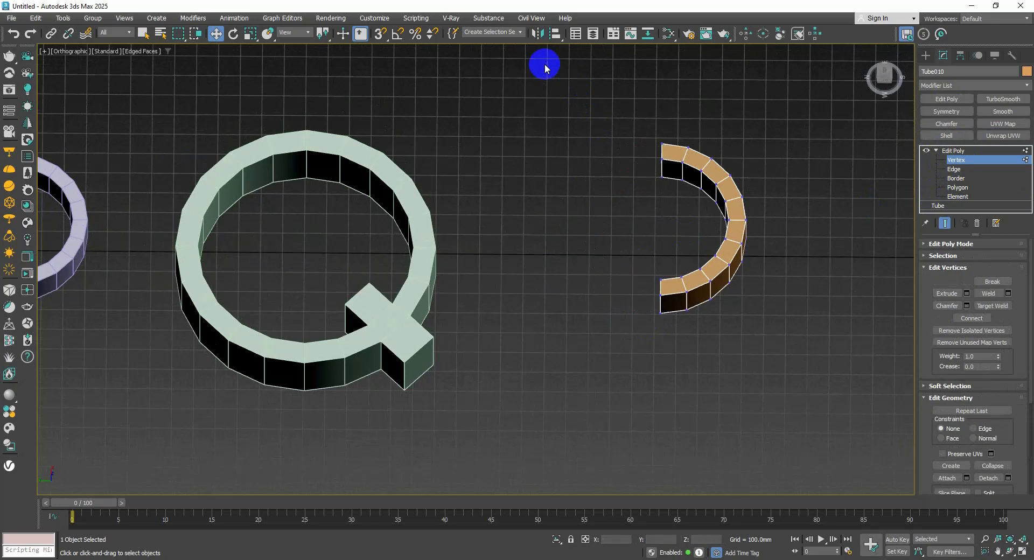
Extend both open end borders of the half ring straight toward the Q as new segments, and cap the ends.
alt+middle_drag(743, 189, 797, 231)
key(4)
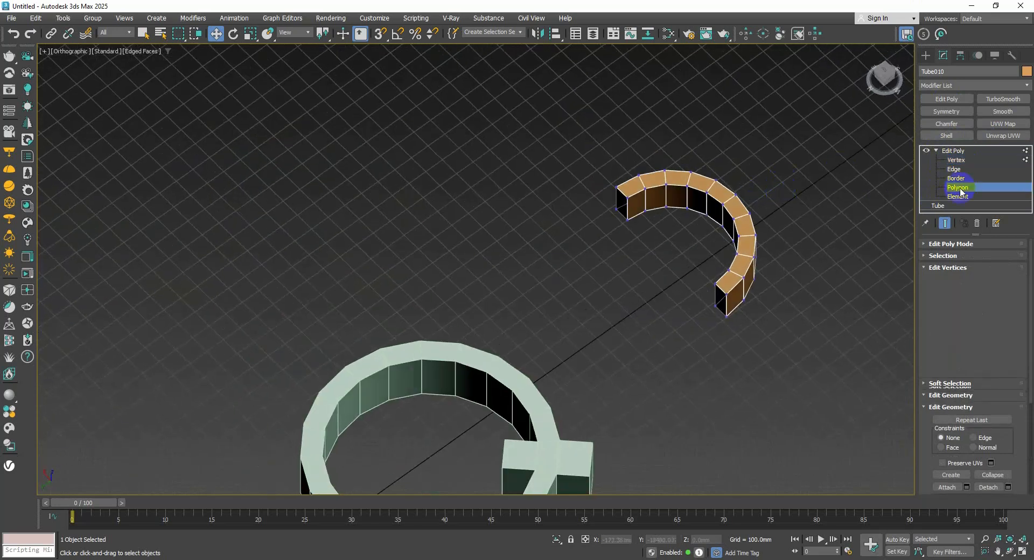
key(3)
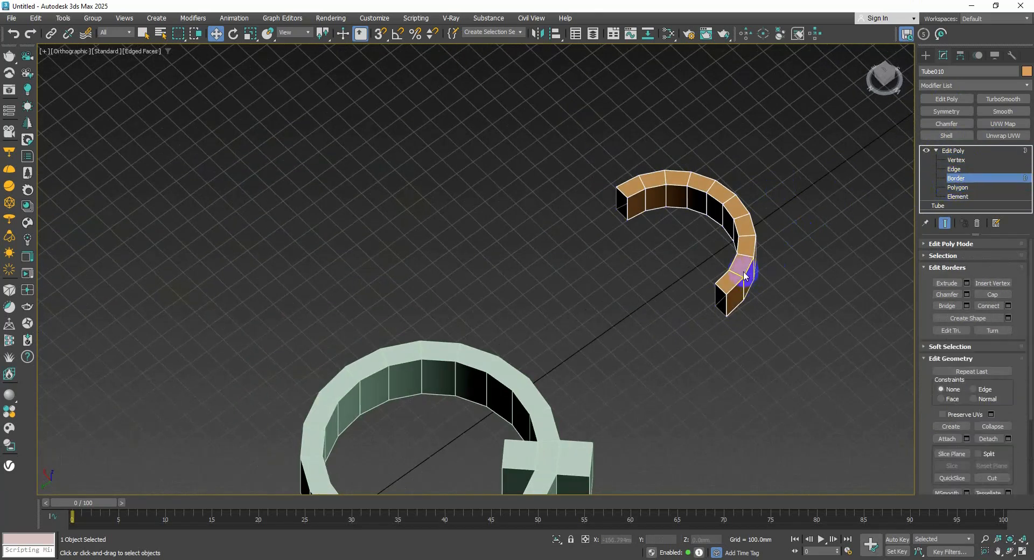
scroll(737, 283, up, 4)
click(715, 311)
ctrl+click(517, 147)
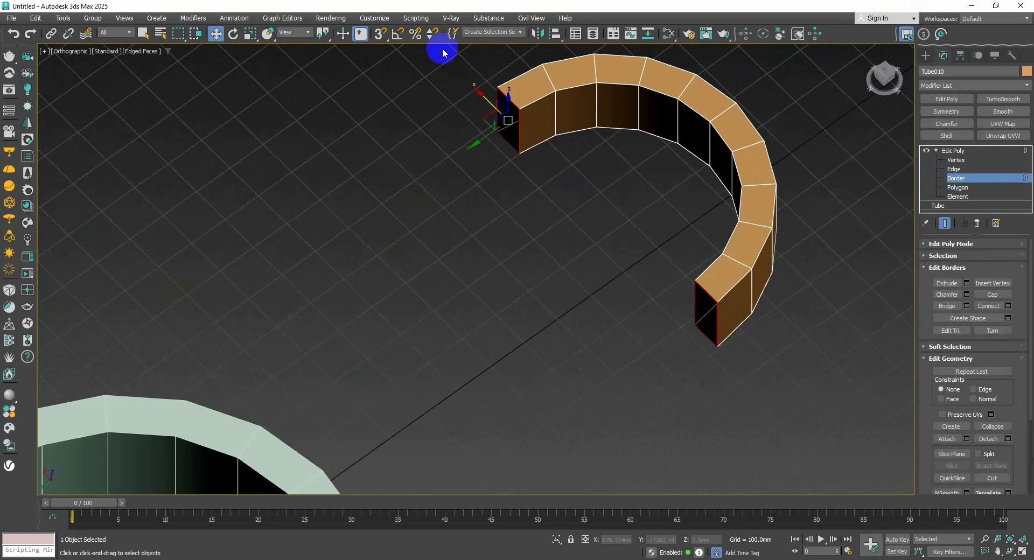
drag(500, 122, 402, 190)
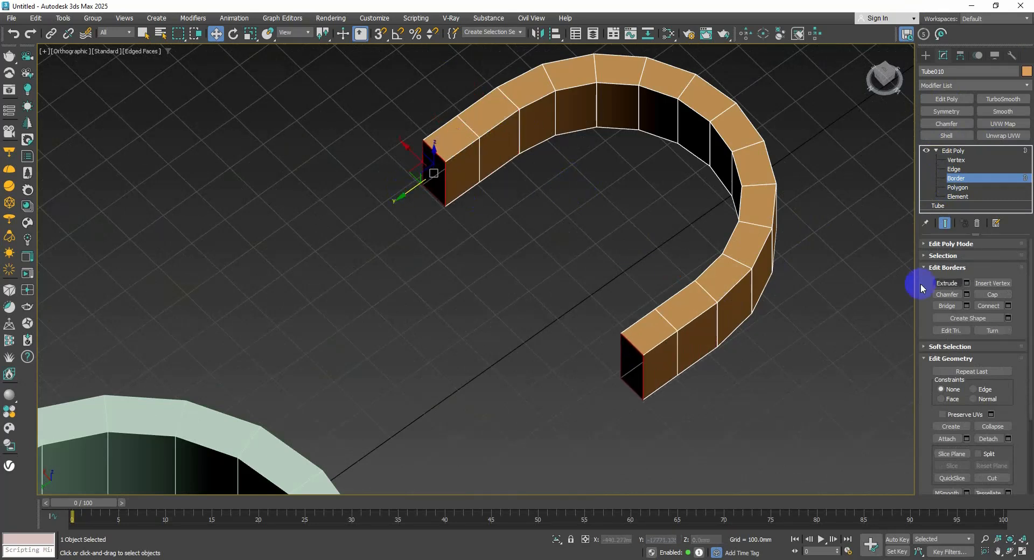
alt+middle_drag(805, 289, 873, 224)
scroll(744, 248, down, 3)
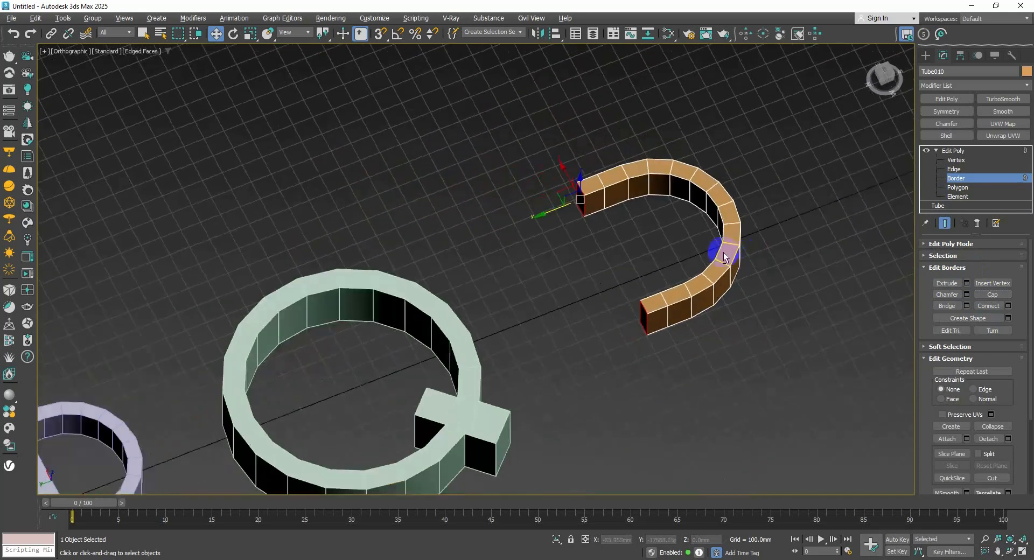
alt+middle_drag(719, 249, 909, 186)
Bridge the two facing inner polygons at the half ring's ends to form the upper stem of the R.
click(957, 187)
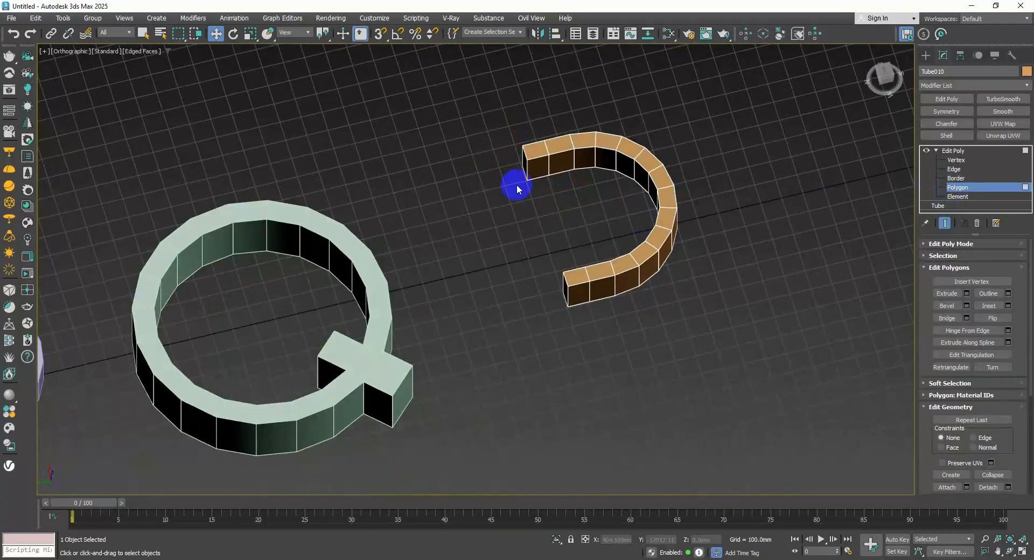
click(533, 162)
alt+middle_drag(538, 163, 683, 224)
scroll(645, 116, up, 5)
click(646, 116)
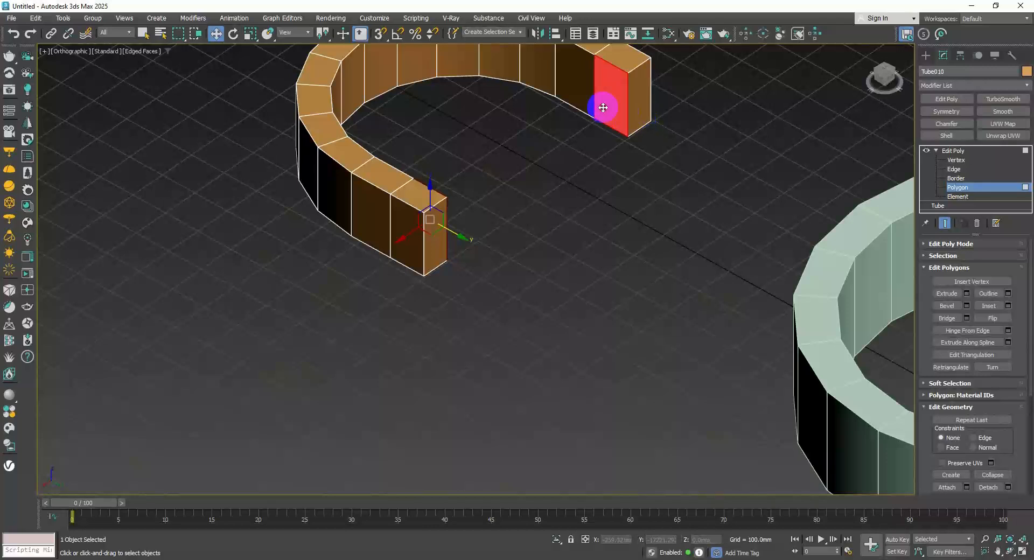
scroll(653, 157, down, 3)
alt+middle_drag(653, 156, 558, 182)
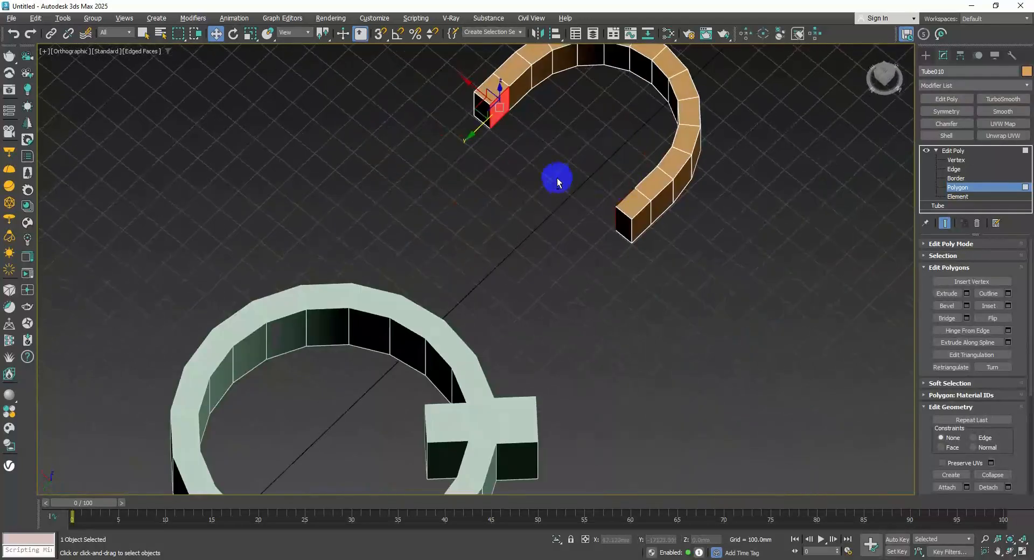
click(929, 318)
alt+middle_drag(760, 240, 658, 253)
Extrude the stem's bottom polygon downward by about 484 mm to form the lower part of the R's stem.
click(514, 264)
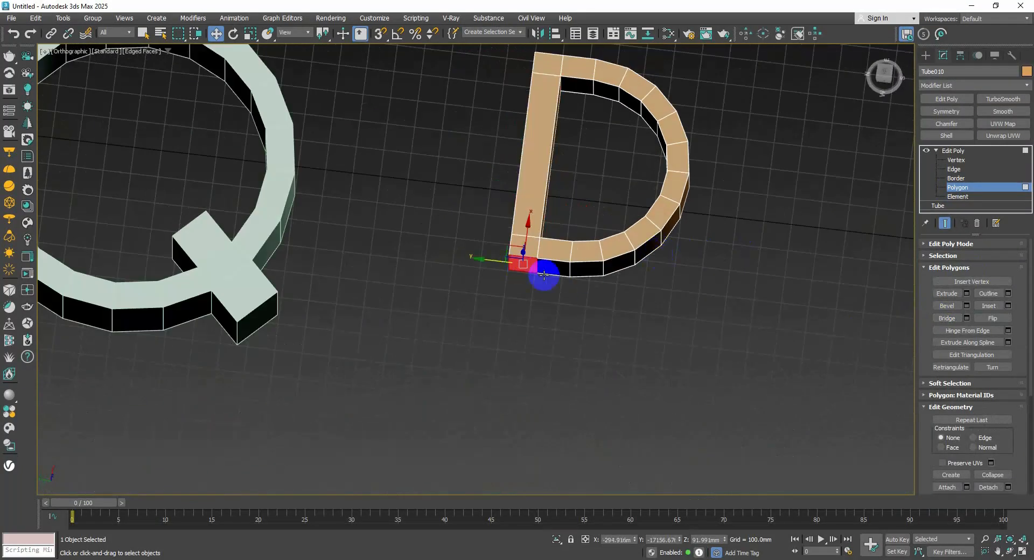
middle_drag(544, 273, 554, 180)
drag(528, 139, 528, 260)
scroll(417, 272, down, 3)
scroll(414, 264, up, 2)
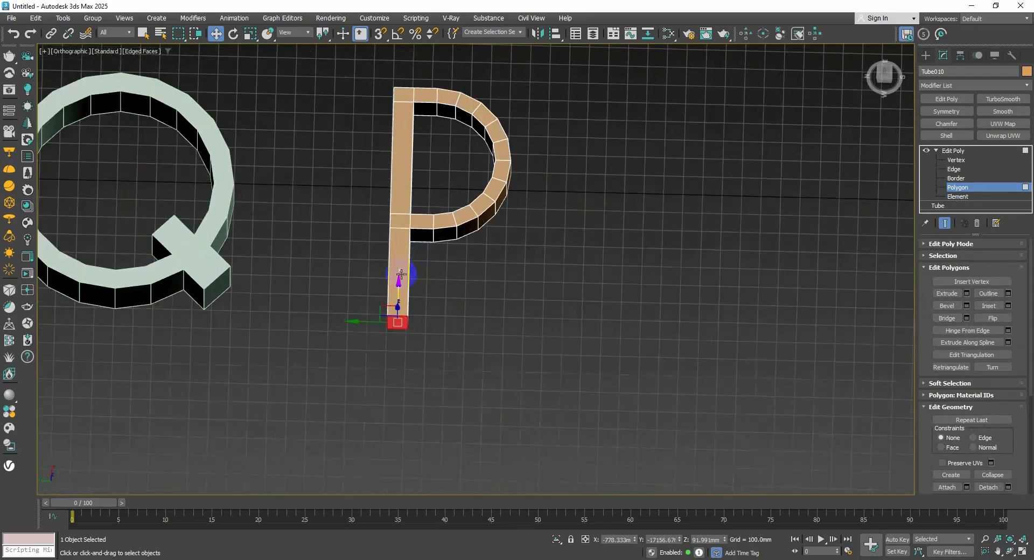
Extrude a lower outer polygon of the bowl diagonally, about 548 mm down and 409 mm outward, to form the R's leg.
click(464, 226)
scroll(466, 225, up, 2)
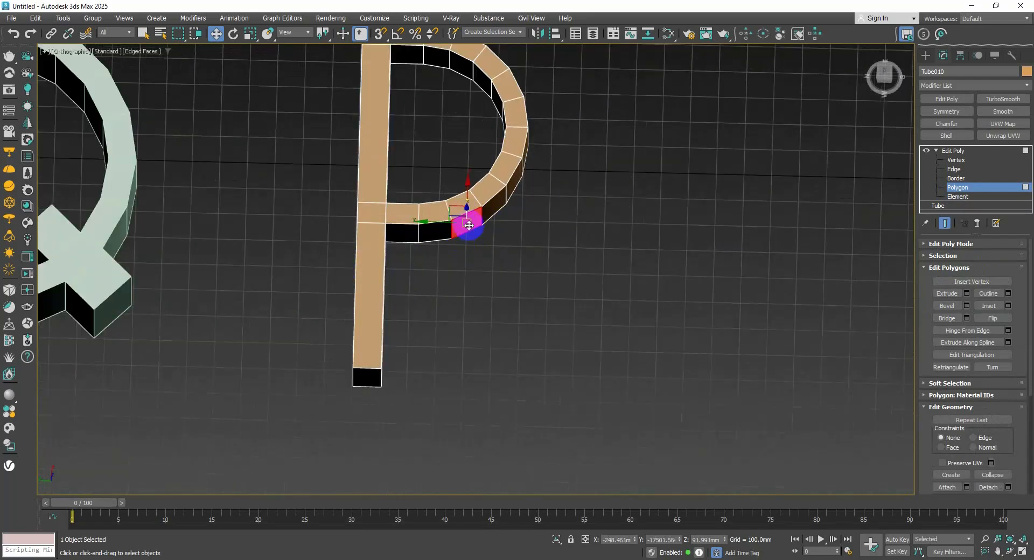
drag(456, 205, 535, 351)
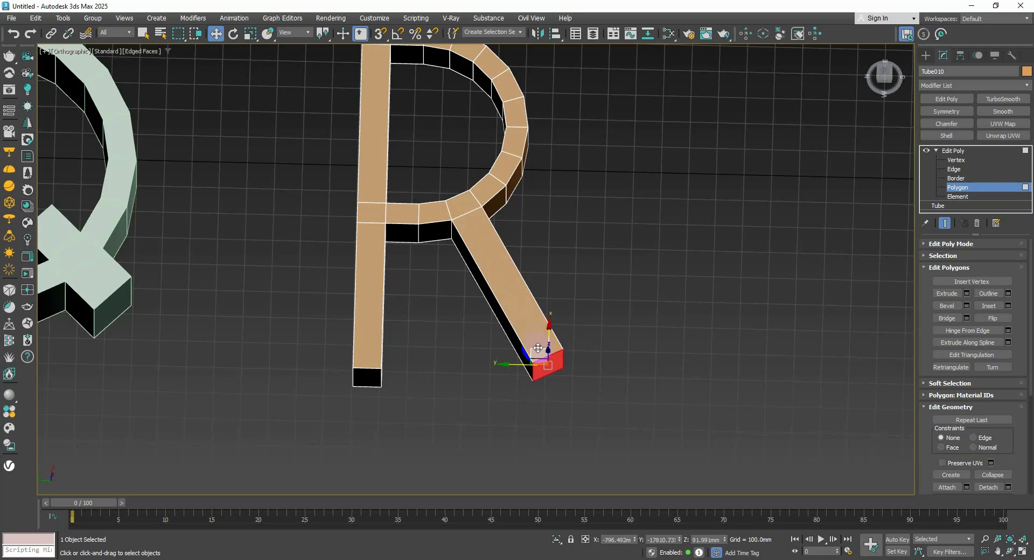
scroll(535, 324, down, 2)
scroll(519, 312, up, 2)
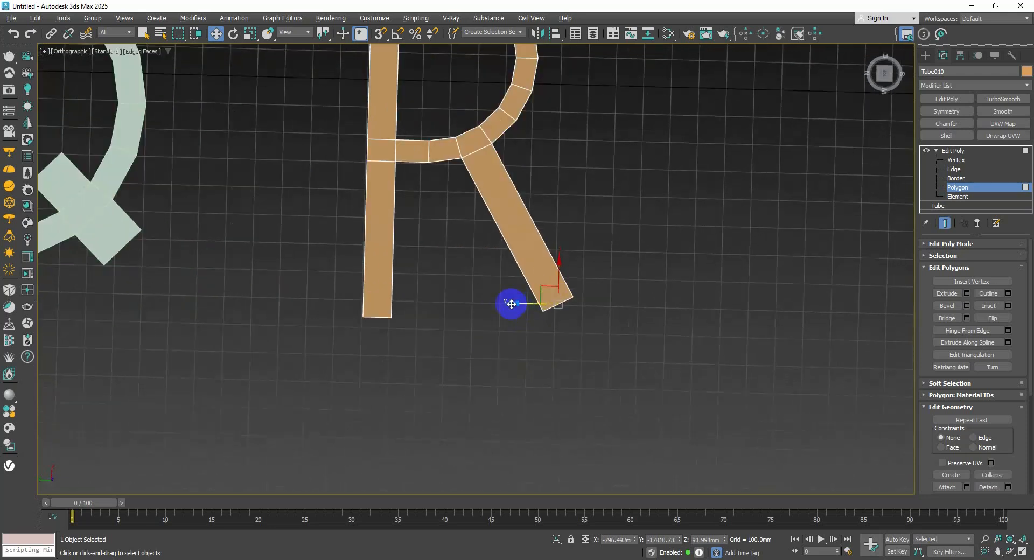
Snap the inner corner vertices at the end of the R's leg level with the stem's bottom edge.
scroll(517, 302, up, 2)
middle_drag(526, 302, 554, 330)
key(1)
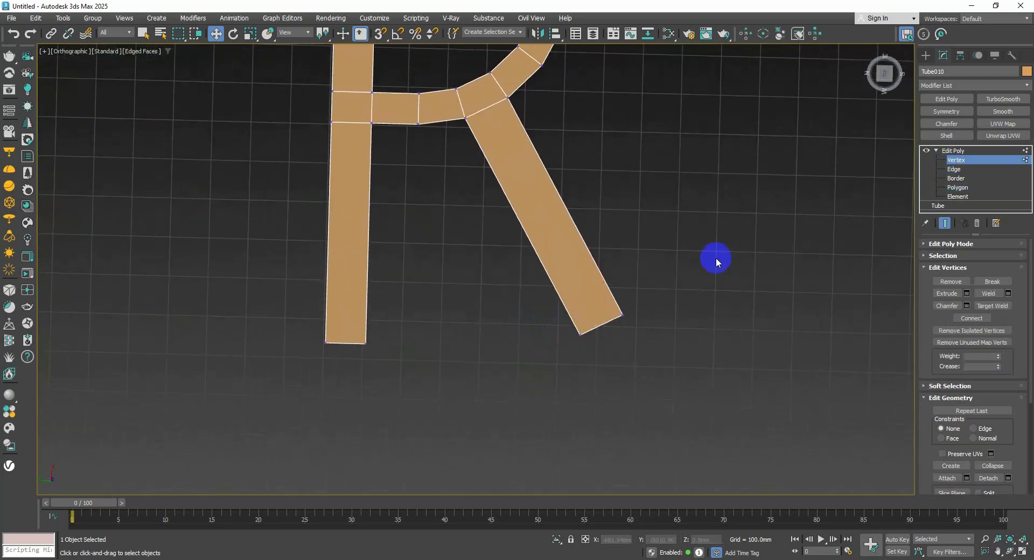
click(588, 365)
drag(588, 362, 555, 320)
middle_drag(545, 337, 559, 340)
alt+middle_drag(559, 341, 554, 275)
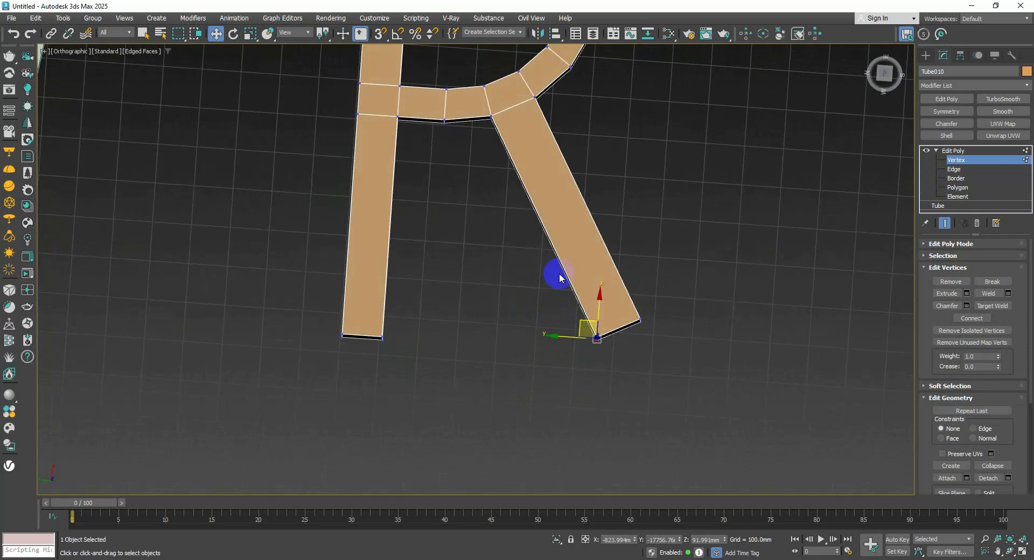
scroll(410, 141, down, 2)
middle_drag(409, 141, 411, 210)
alt+middle_drag(411, 209, 462, 193)
click(379, 35)
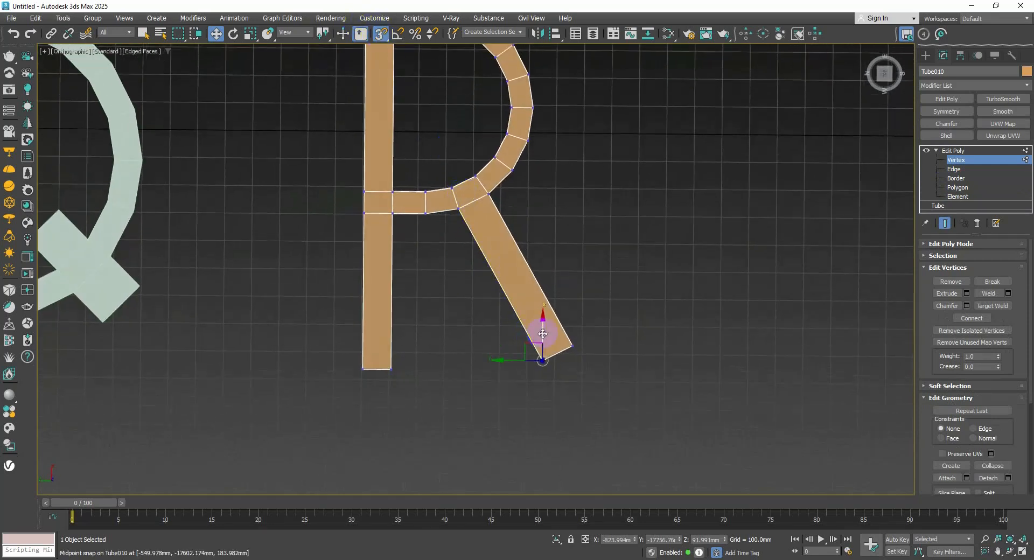
drag(543, 332, 394, 370)
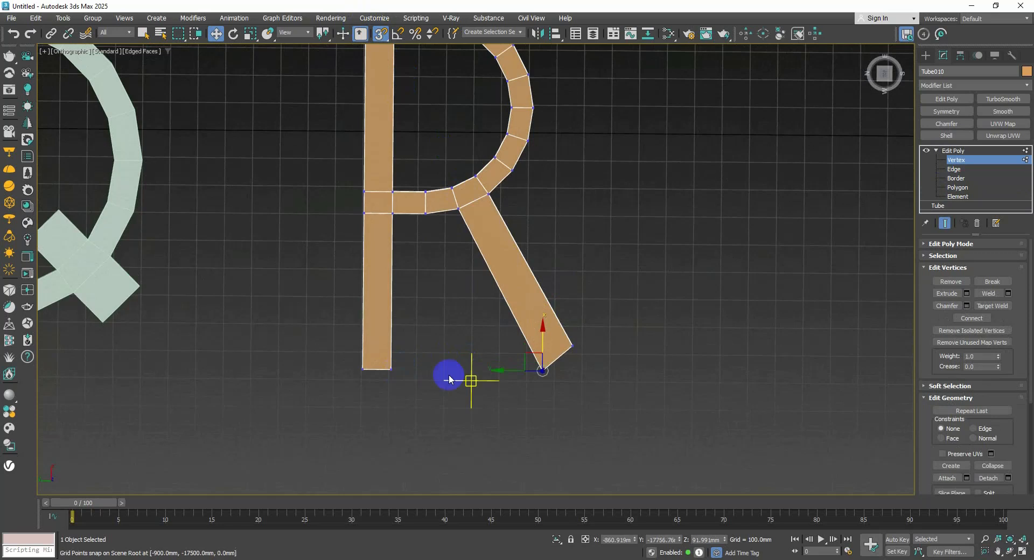
Snap the outer corner vertices at the end of the leg level with the inner ones, making the foot flat.
mouse_move(607, 375)
mouse_down()
mouse_move(571, 337)
mouse_move(547, 370)
mouse_up()
scroll(569, 340, down, 2)
middle_drag(570, 338, 560, 338)
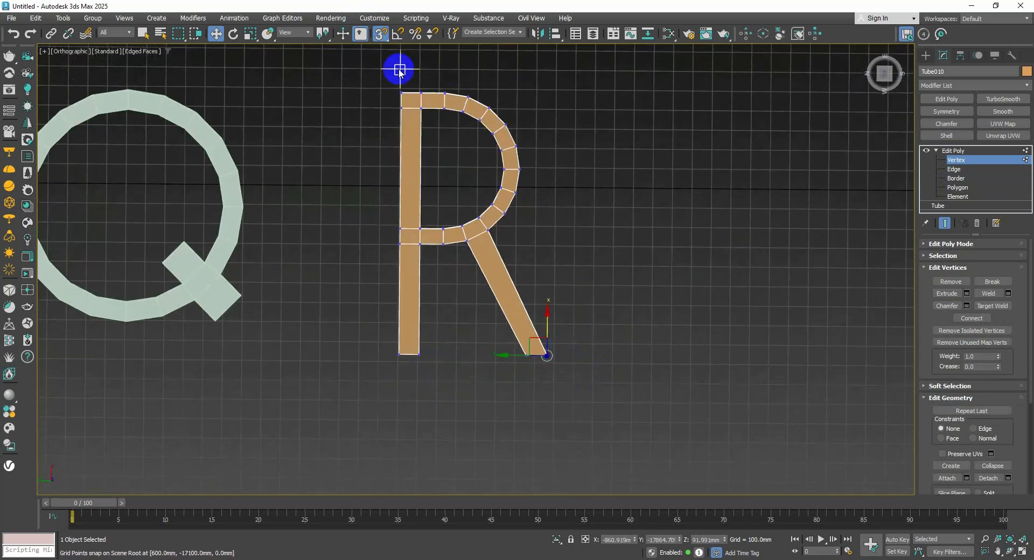
Turn snapping off and move the leg's outer foot vertices about 30 mm outward to widen the foot.
scroll(553, 348, up, 2)
scroll(335, 355, up, 2)
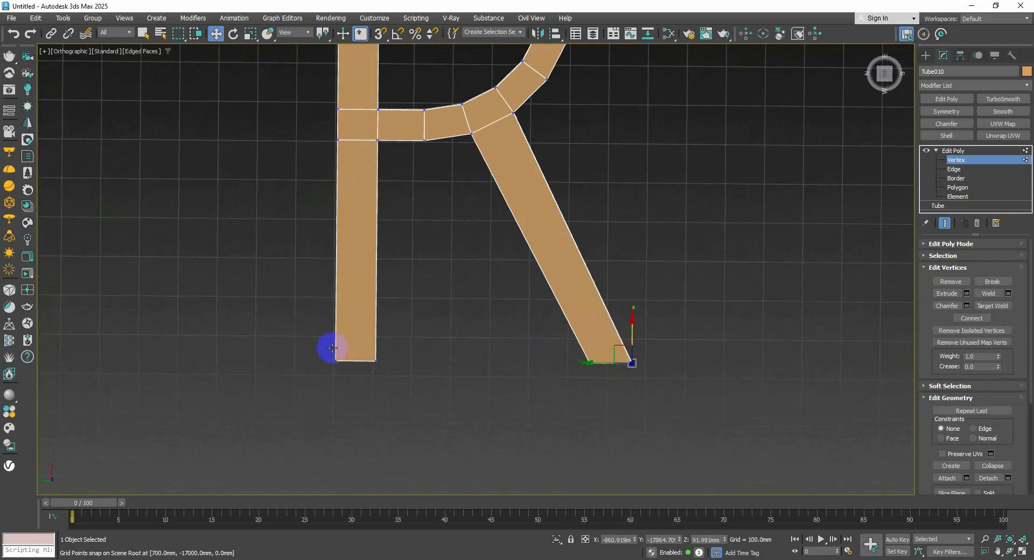
scroll(521, 364, down, 4)
scroll(505, 356, up, 3)
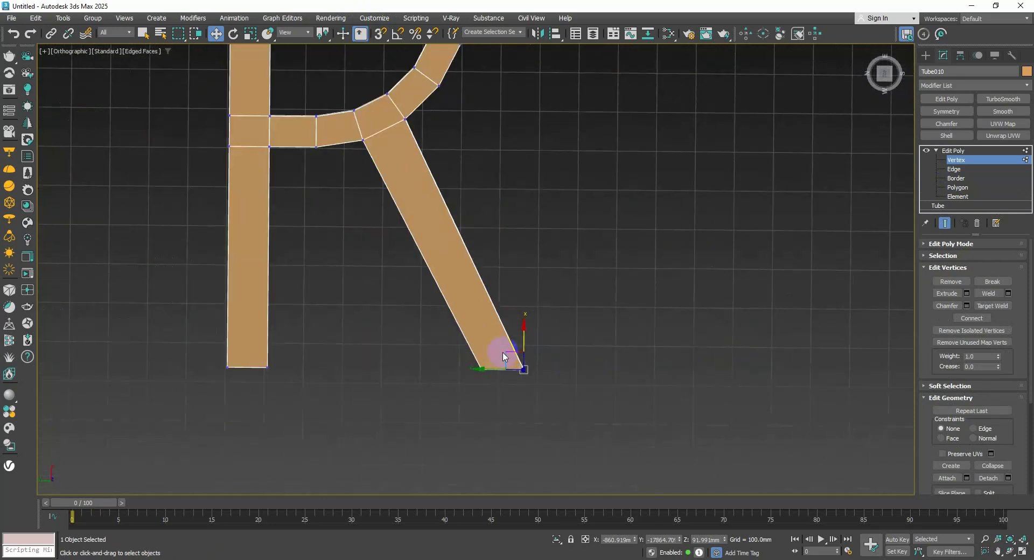
drag(495, 369, 506, 372)
scroll(506, 371, down, 3)
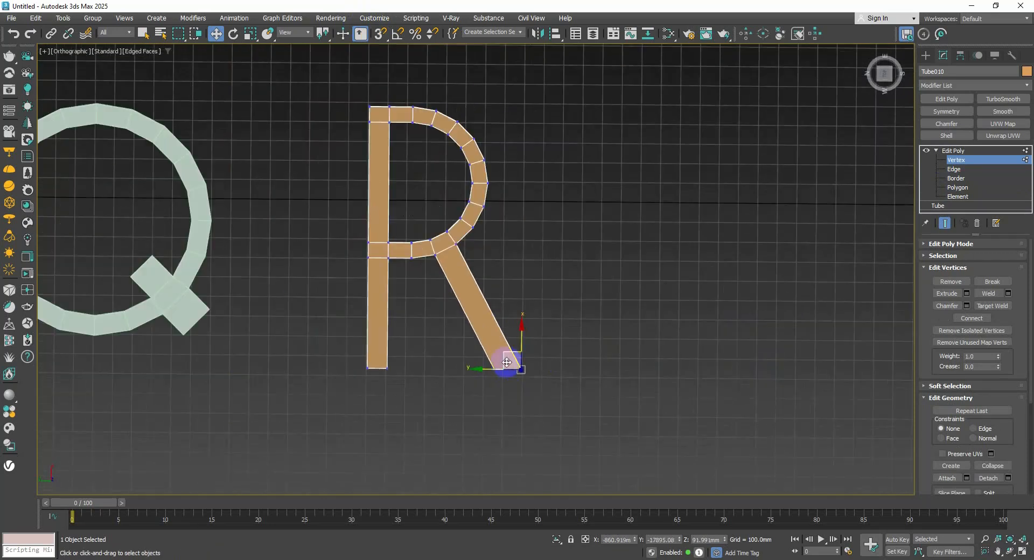
middle_drag(371, 363, 413, 368)
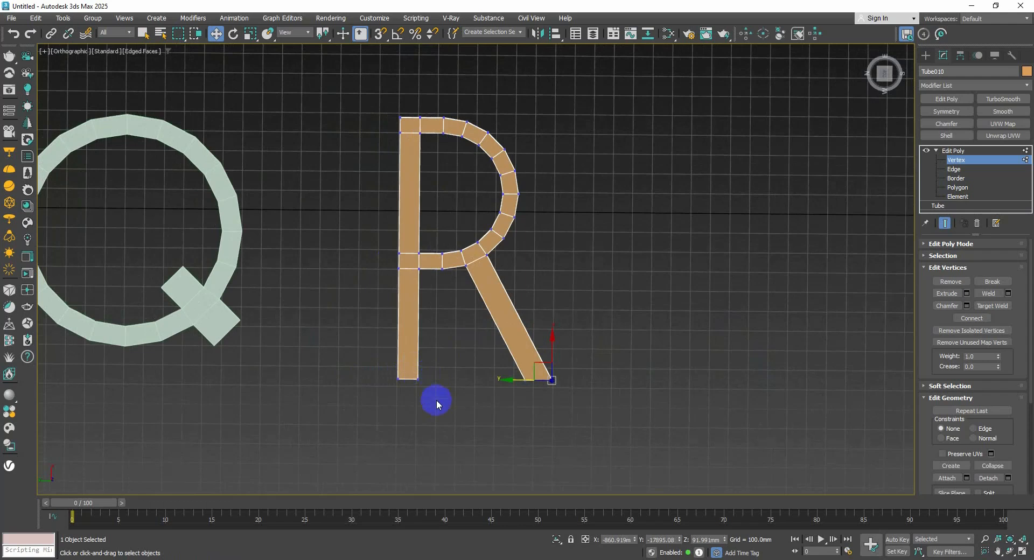
Move all vertices along the stem's inner side about 10 mm toward the bowl, and leave vertex editing.
drag(436, 399, 408, 93)
scroll(381, 253, up, 2)
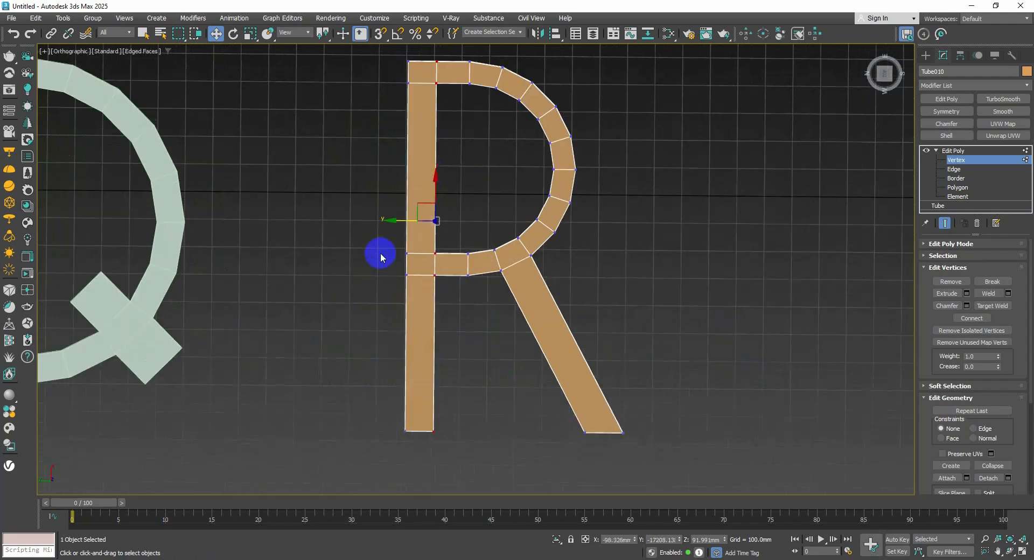
scroll(437, 230, down, 3)
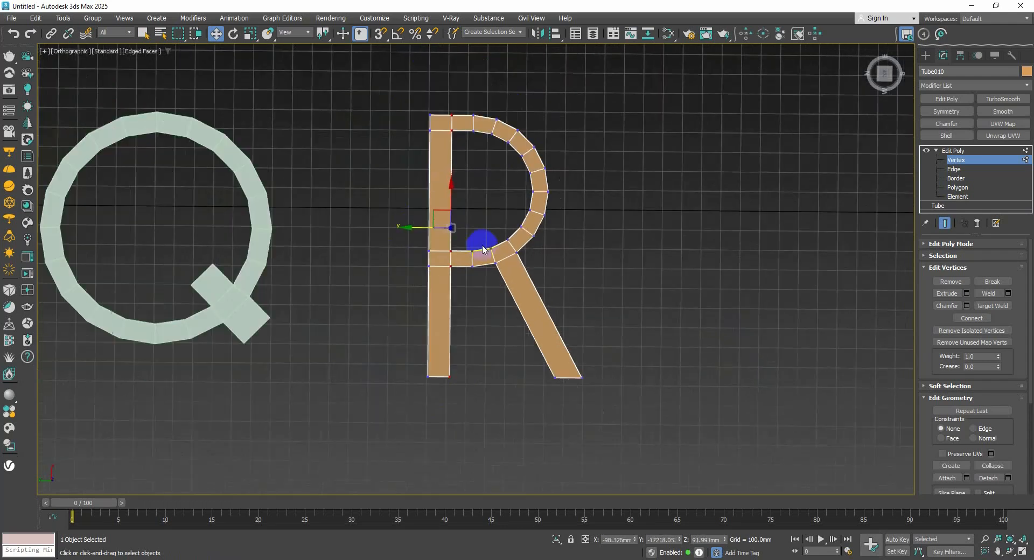
click(958, 161)
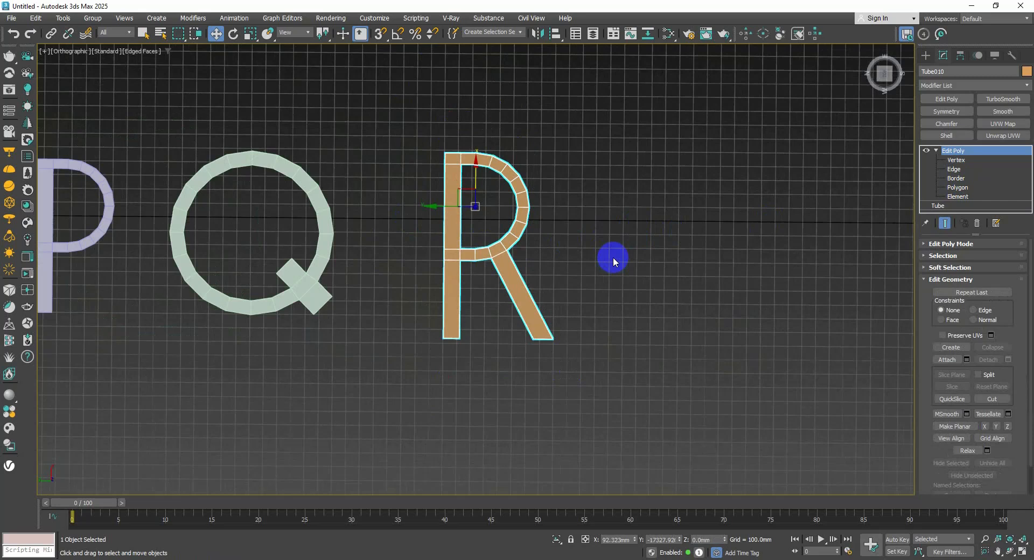
click(933, 56)
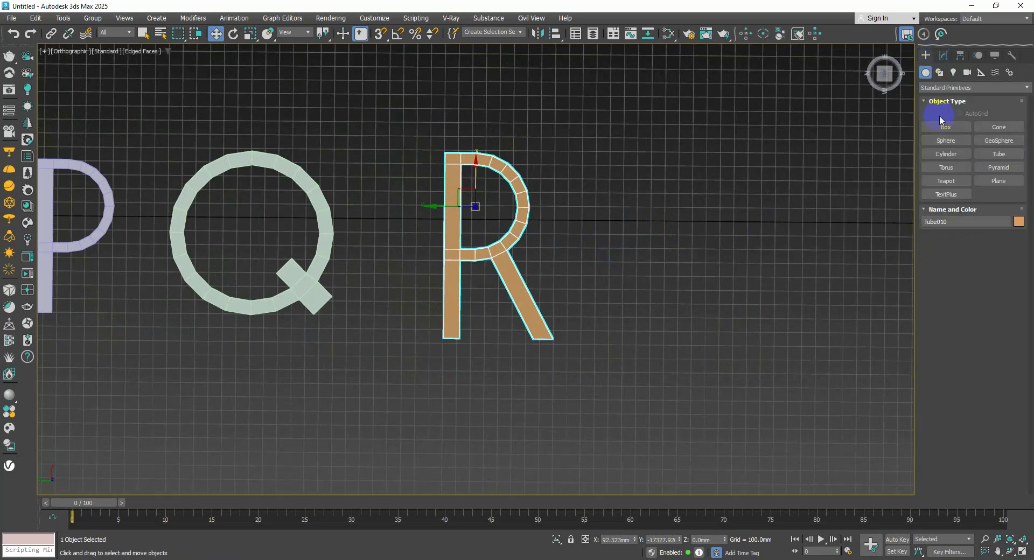
click(940, 121)
middle_drag(646, 208, 512, 199)
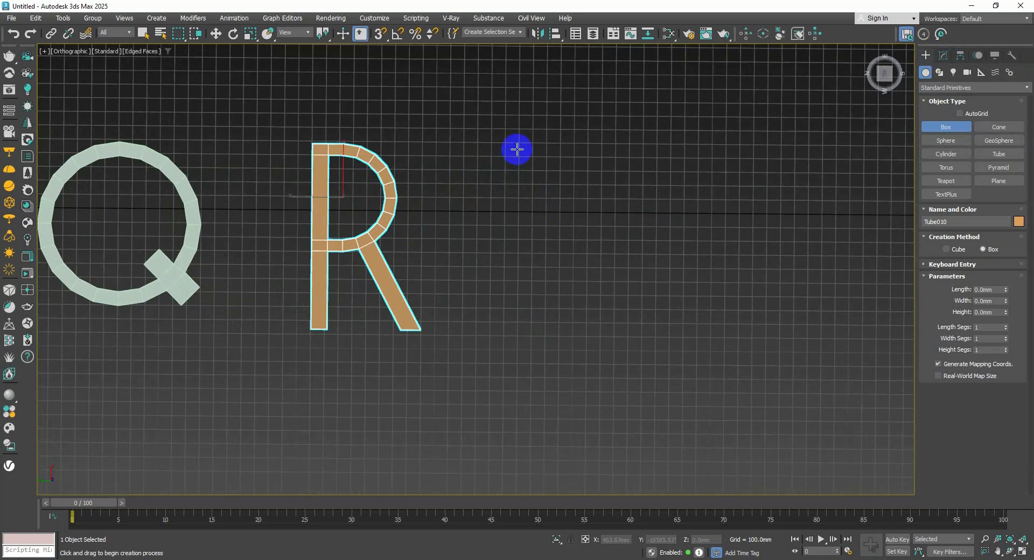
drag(518, 149, 535, 331)
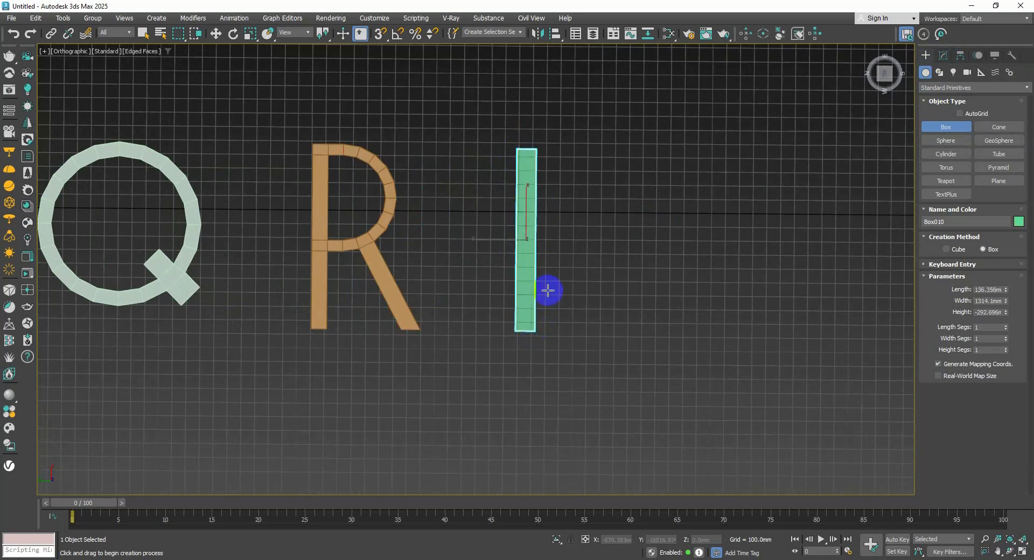
alt+middle_drag(548, 290, 531, 231)
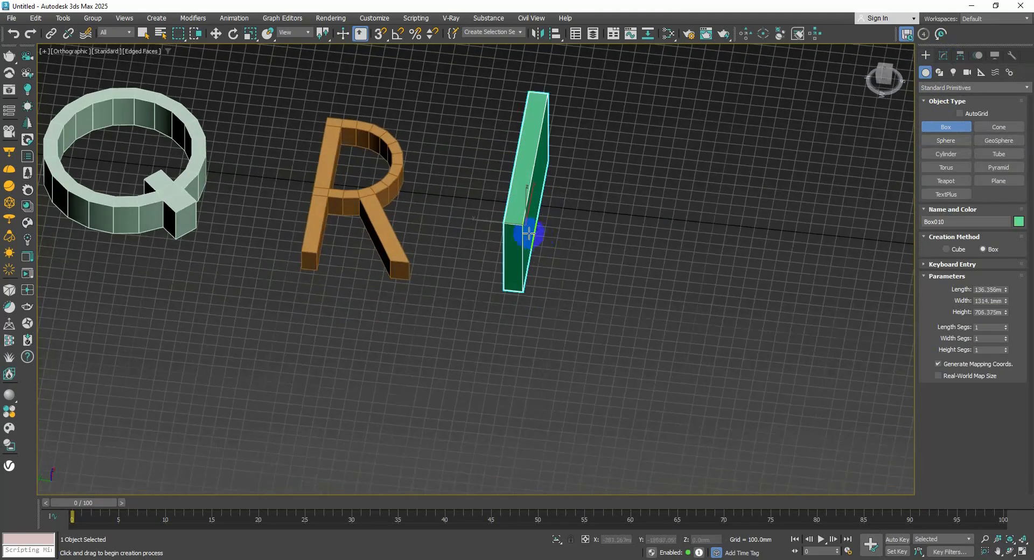
click(526, 304)
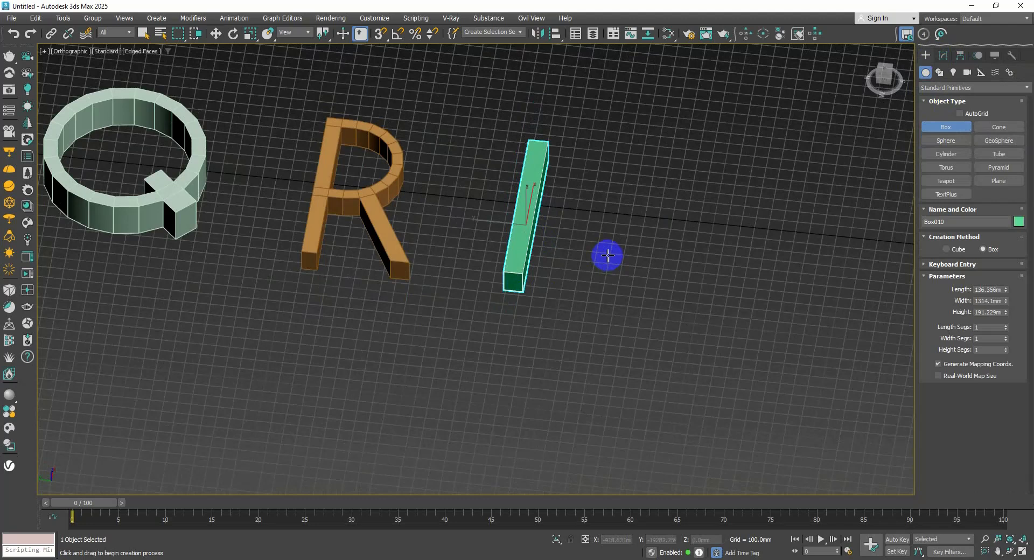
key(f)
scroll(574, 263, up, 5)
mouse_move(572, 261)
alt+middle_down()
mouse_move(604, 309)
mouse_move(625, 295)
mouse_move(581, 286)
mouse_move(567, 270)
mouse_move(596, 267)
mouse_move(564, 227)
mouse_move(565, 268)
mouse_move(587, 224)
mouse_move(574, 246)
alt+middle_up()
scroll(575, 247, down, 3)
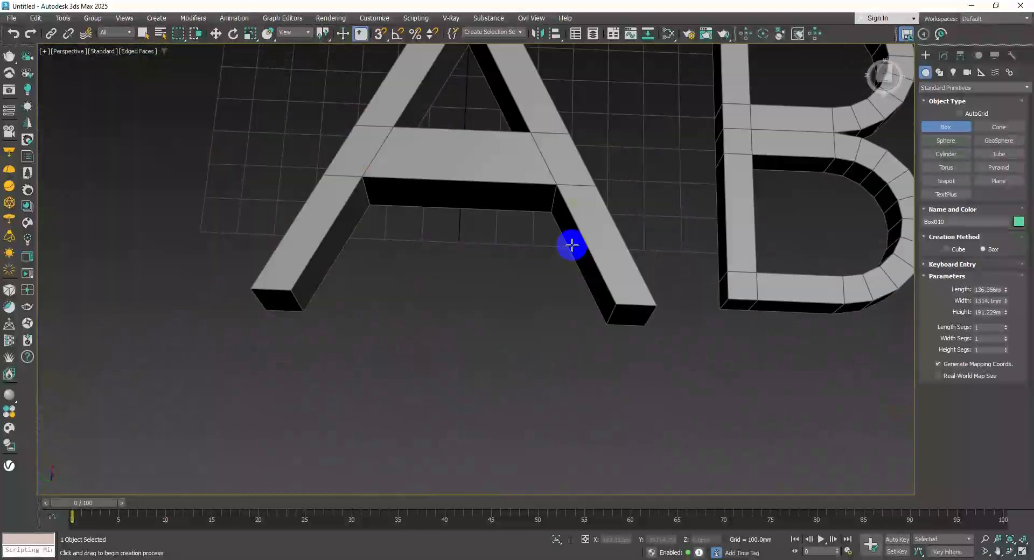
scroll(581, 243, down, 3)
scroll(593, 240, down, 2)
middle_drag(593, 241, 414, 263)
scroll(623, 272, down, 3)
scroll(630, 284, down, 4)
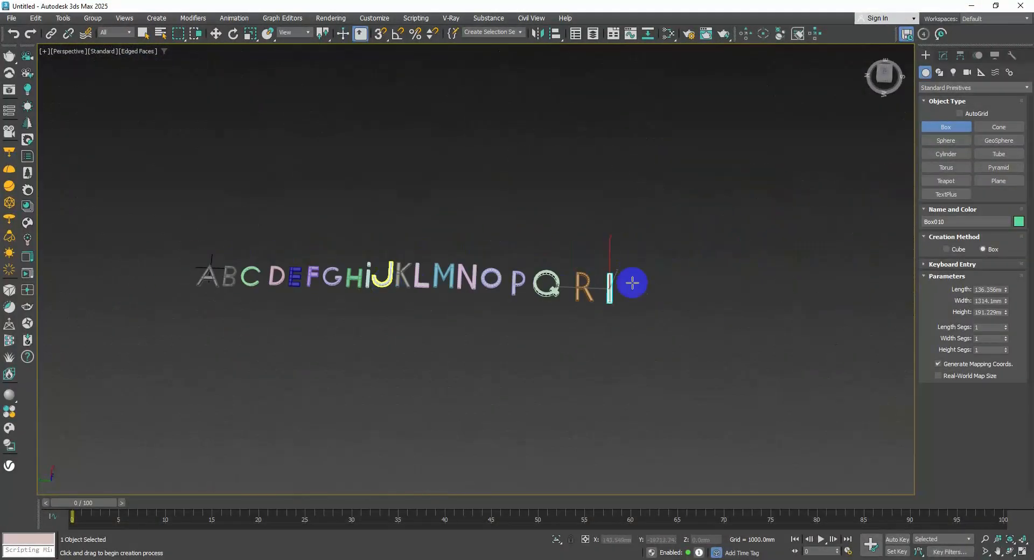
alt+middle_drag(597, 304, 554, 286)
scroll(593, 288, up, 5)
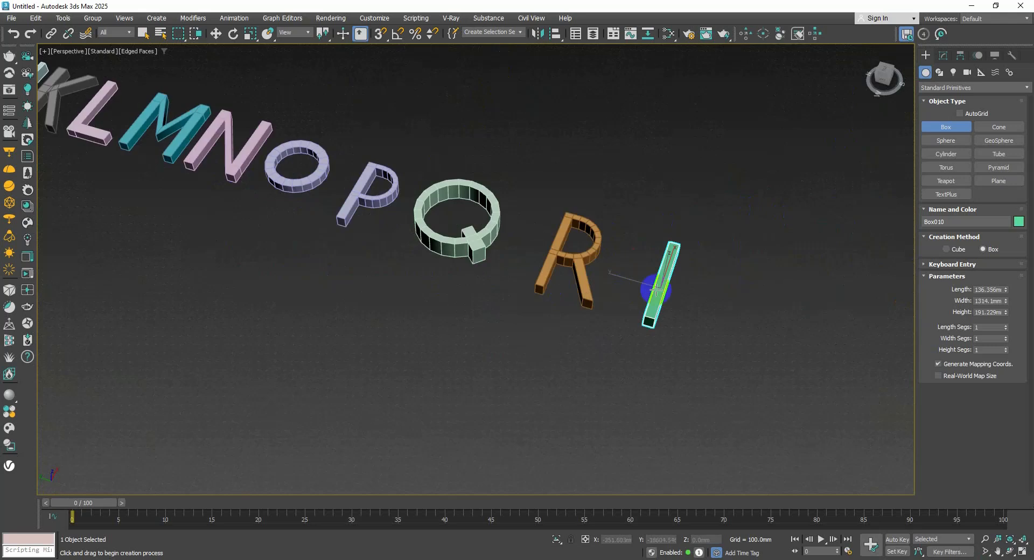
middle_drag(648, 289, 588, 269)
scroll(559, 300, up, 3)
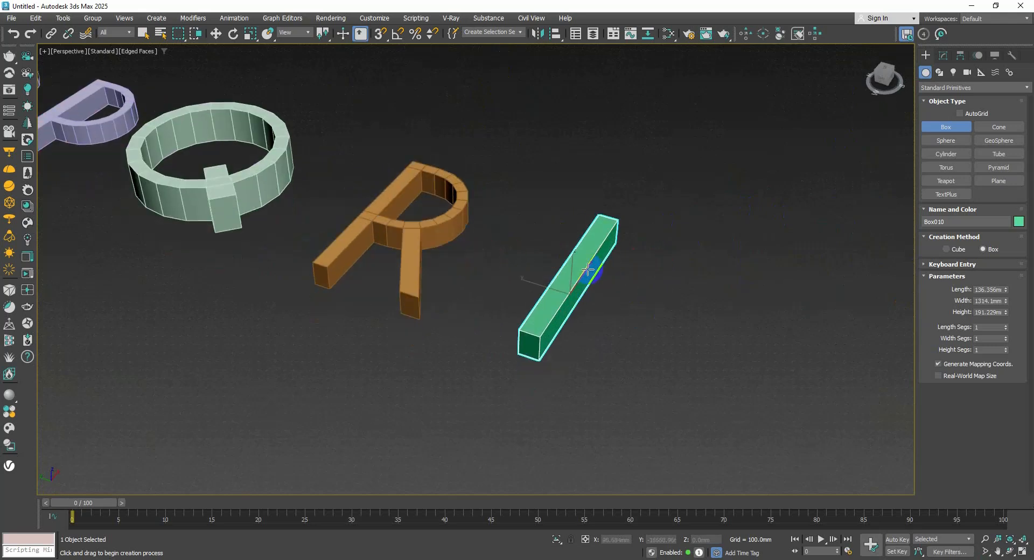
key(w)
middle_drag(563, 300, 545, 284)
scroll(560, 286, up, 6)
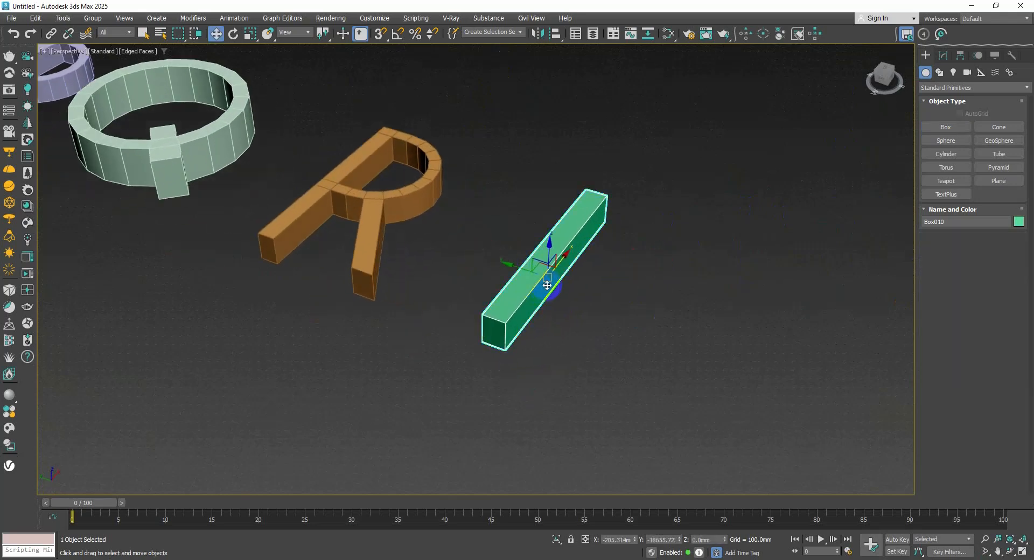
scroll(562, 287, down, 3)
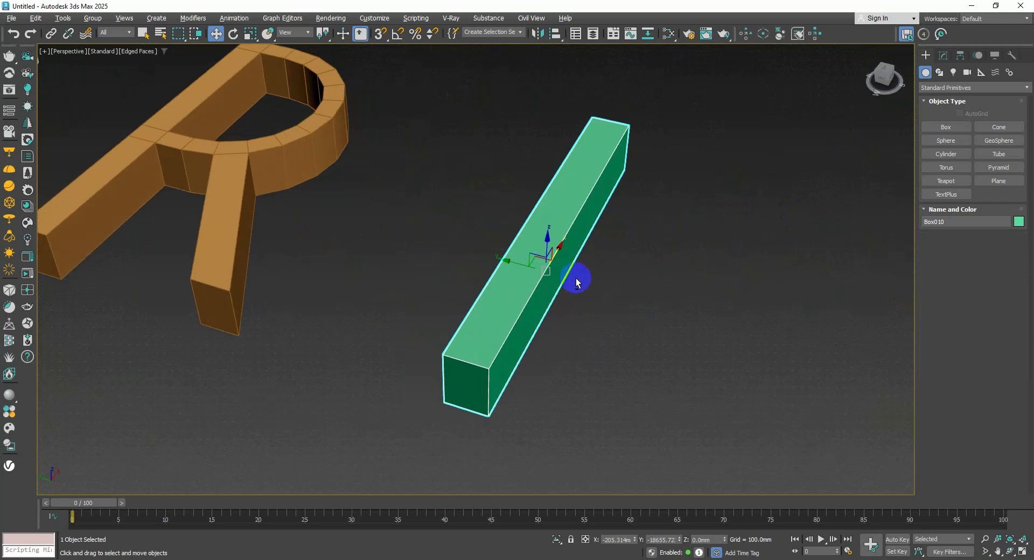
click(943, 56)
alt+middle_drag(673, 185, 645, 279)
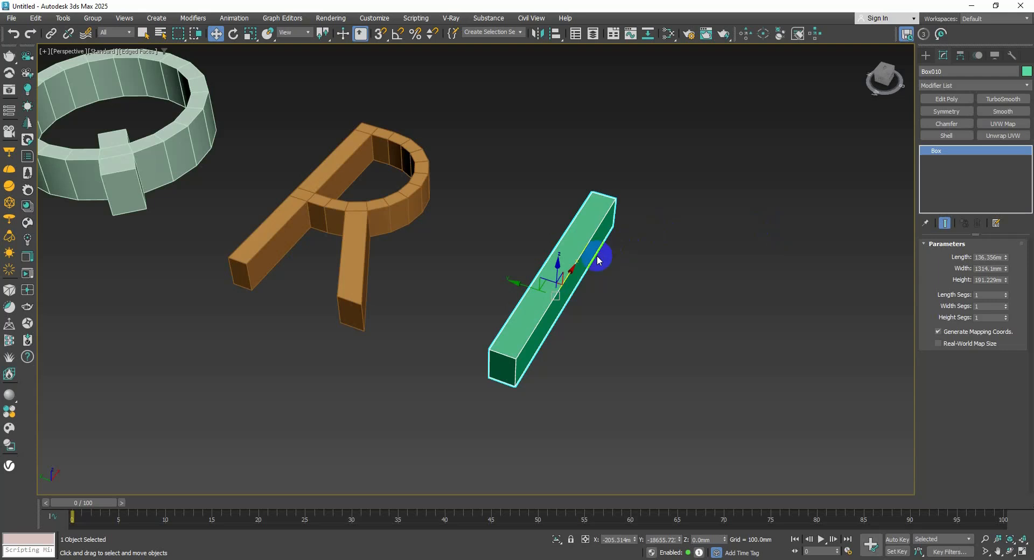
middle_drag(590, 260, 593, 259)
click(946, 99)
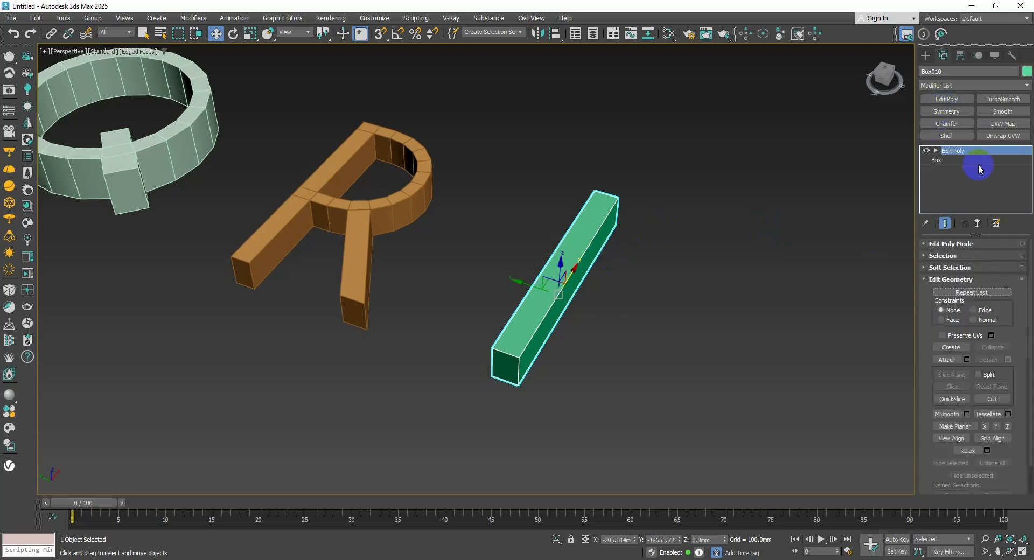
click(936, 151)
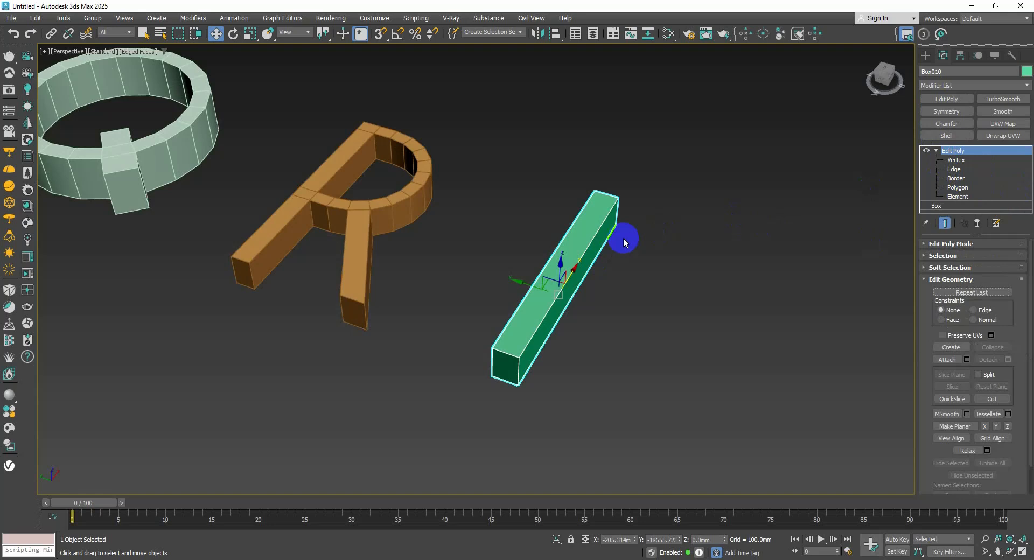
key(Delete)
Create a tube beside the R with radii of about 327 mm and 248 mm and a height of about 142 mm.
click(926, 55)
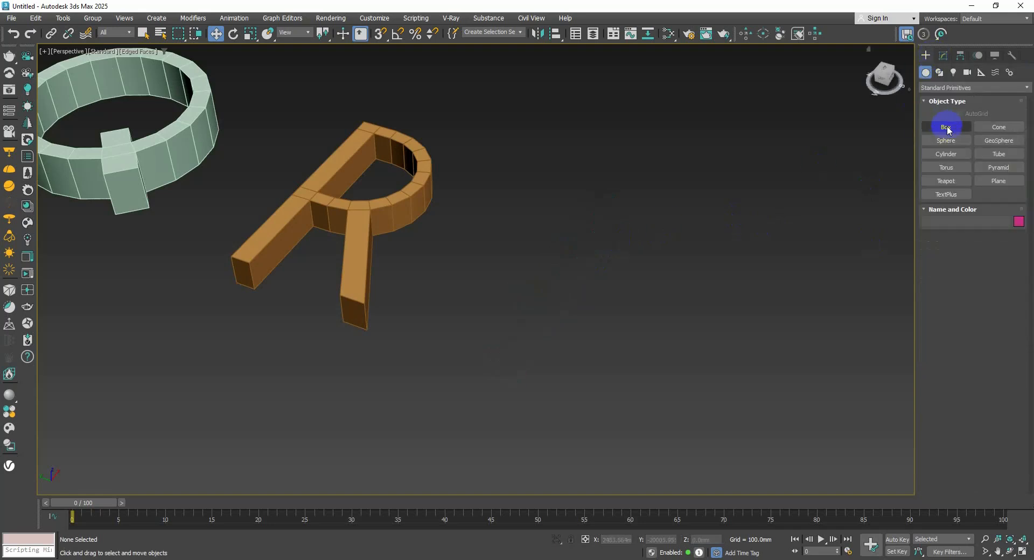
click(998, 154)
drag(565, 244, 575, 285)
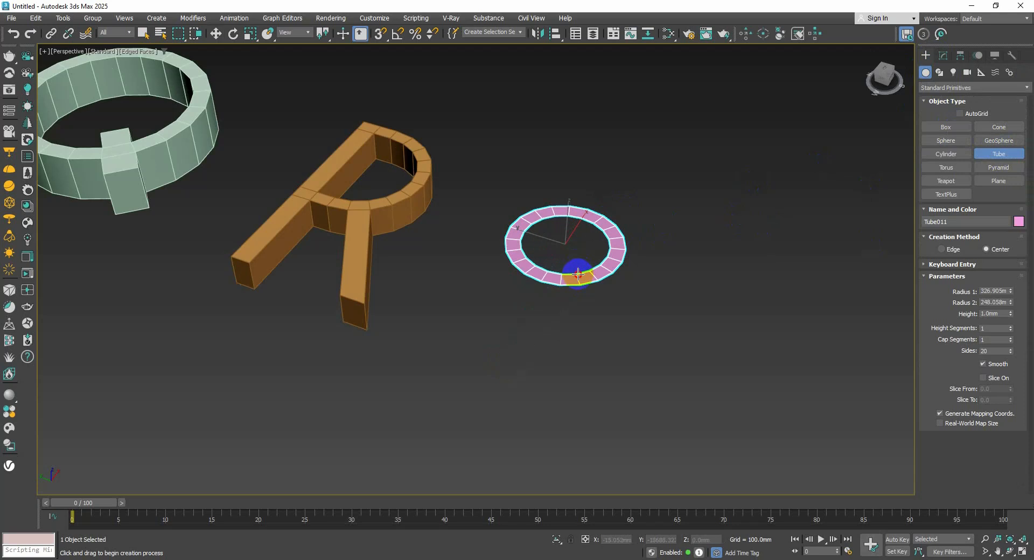
click(577, 275)
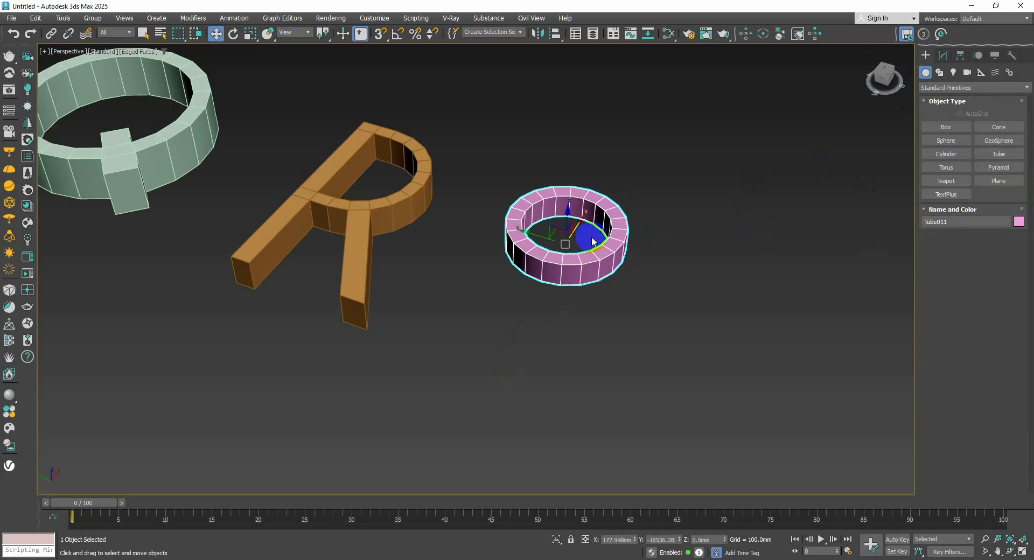
alt+middle_drag(585, 246, 565, 240)
Add an Edit Poly modifier to the new tube and delete all polygons of its lower-right quarter.
click(942, 57)
alt+middle_drag(731, 244, 744, 211)
click(945, 99)
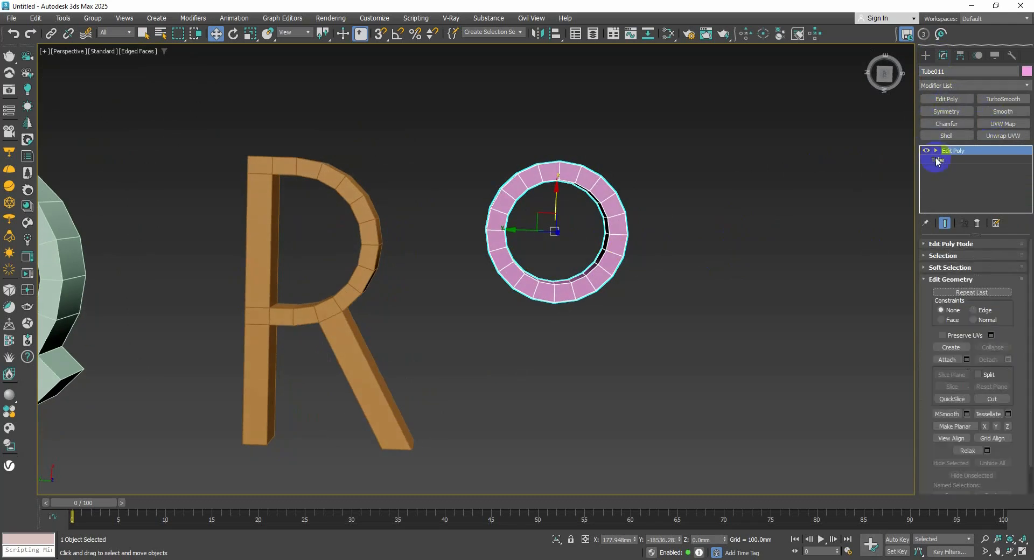
click(935, 151)
click(951, 188)
scroll(618, 289, up, 3)
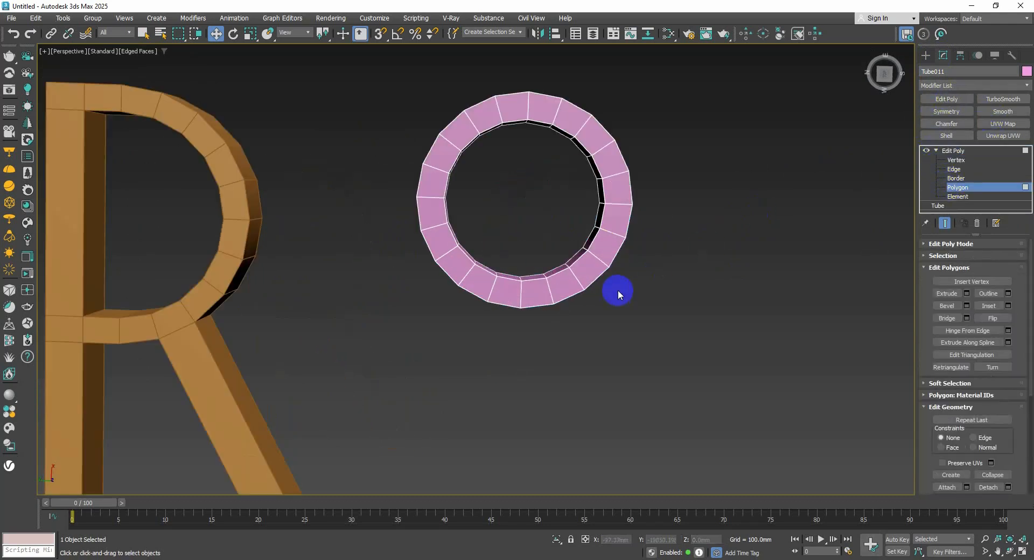
drag(652, 312, 541, 198)
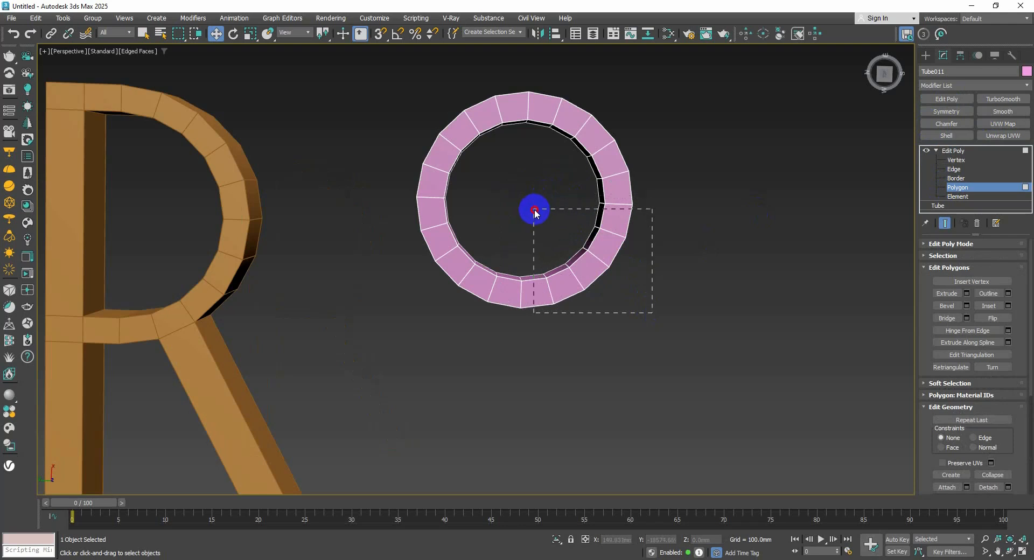
drag(535, 212, 533, 214)
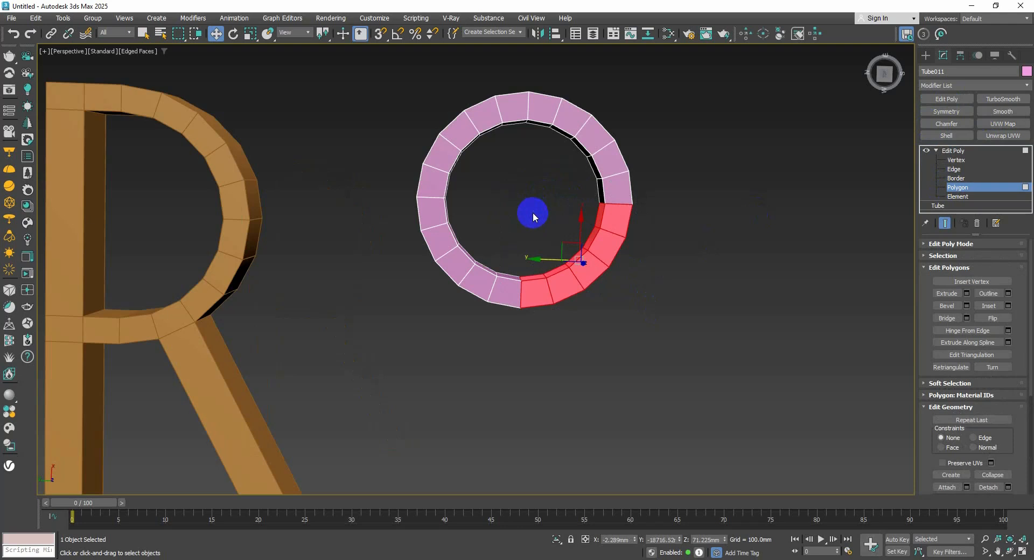
key(Delete)
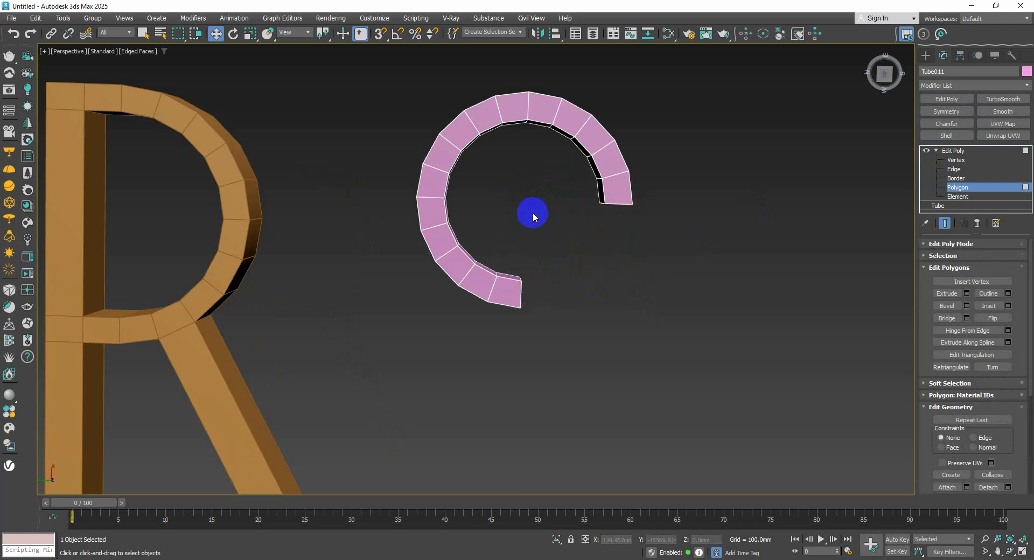
Clone the remaining arc as an element within the same object, about 533 mm below the original.
click(984, 184)
click(958, 197)
click(636, 211)
click(590, 163)
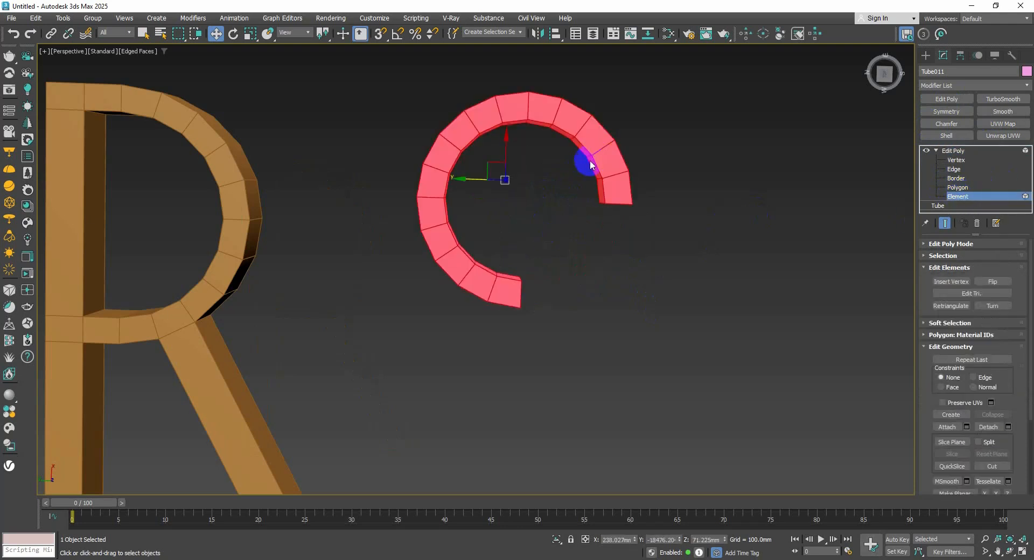
shift+drag(506, 145, 525, 269)
key(ctrl+z)
shift+drag(507, 151, 501, 323)
click(559, 291)
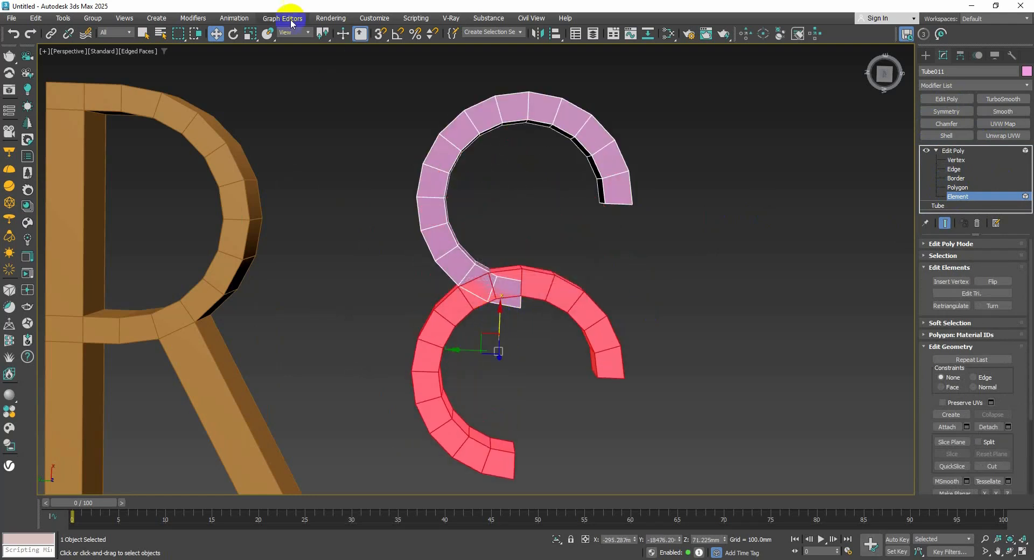
Rotate the cloned arc about half a turn and move it below and to the right of the upper arc, forming an S.
click(232, 34)
drag(524, 318, 646, 470)
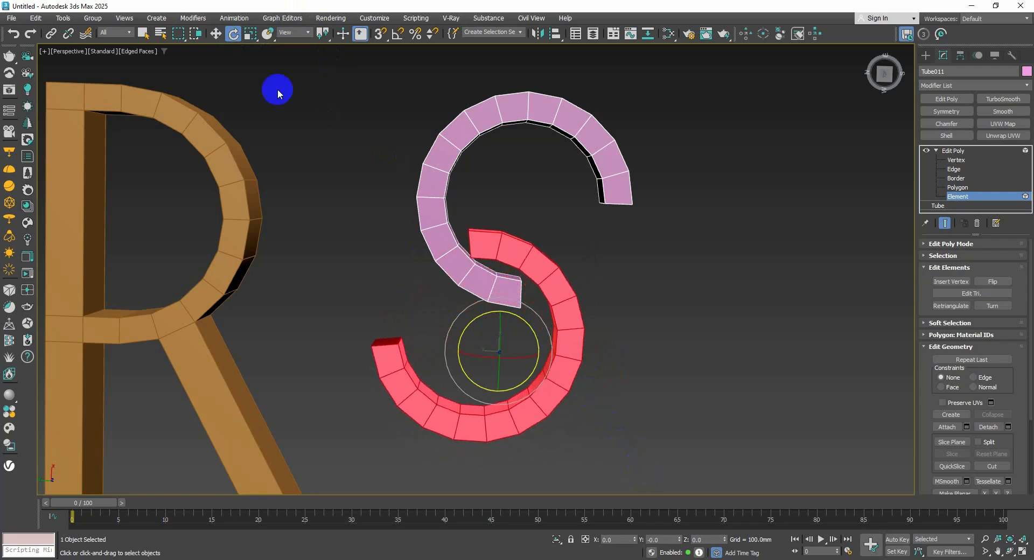
click(216, 34)
drag(490, 333, 563, 374)
Turn on snapping and snap the lower arc's upper end corner onto the matching end corner of the upper arc.
click(380, 33)
scroll(554, 270, up, 3)
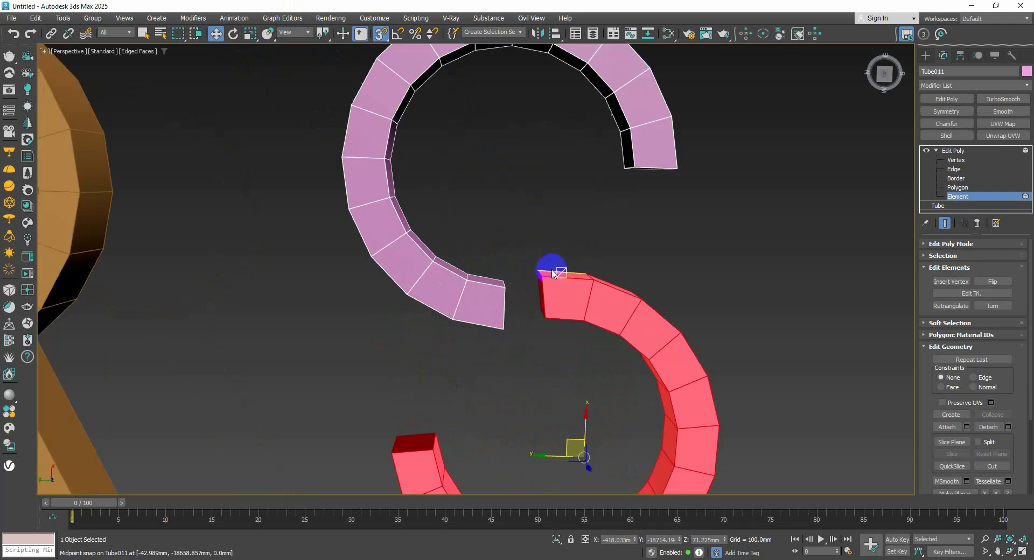
middle_drag(554, 270, 558, 198)
scroll(567, 215, down, 3)
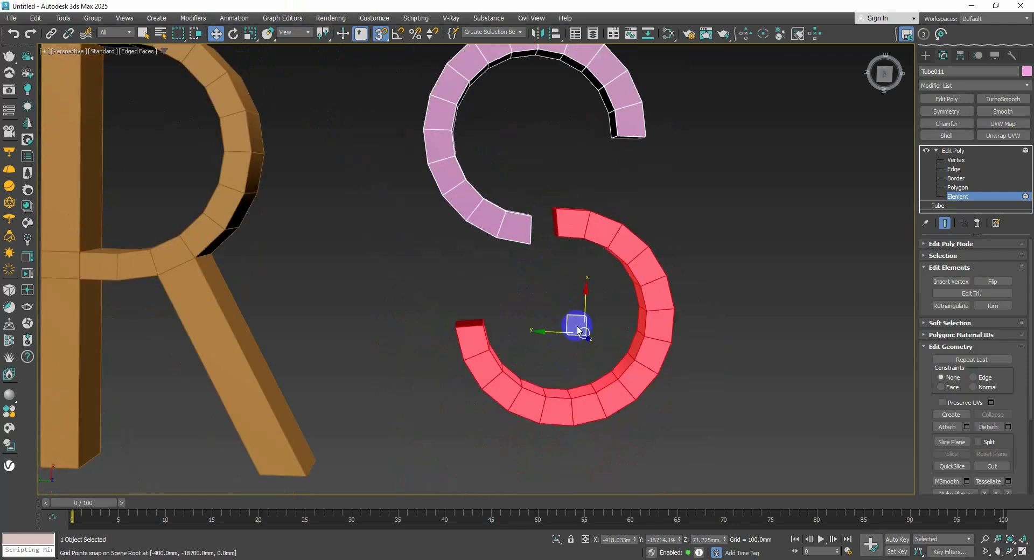
scroll(566, 318, up, 2)
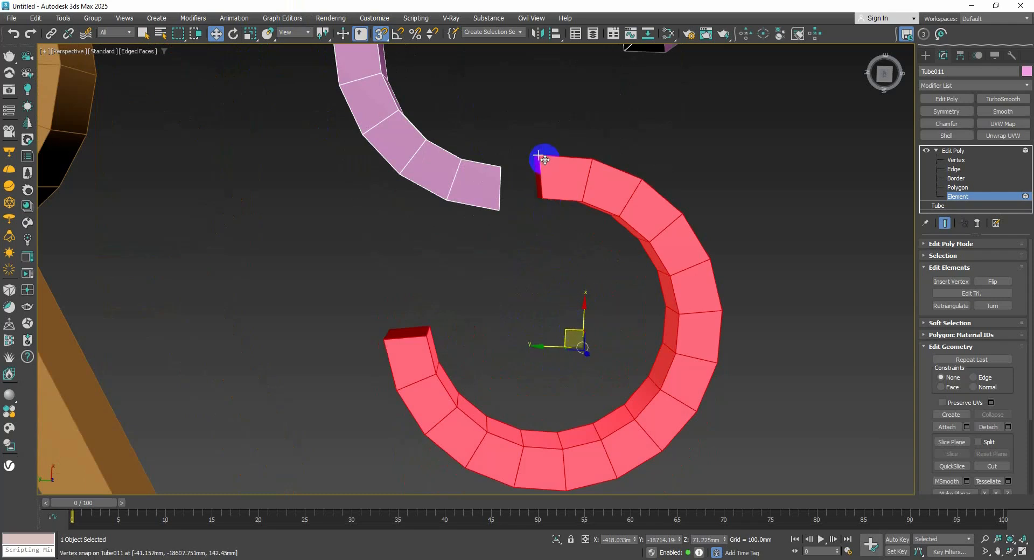
drag(544, 159, 509, 195)
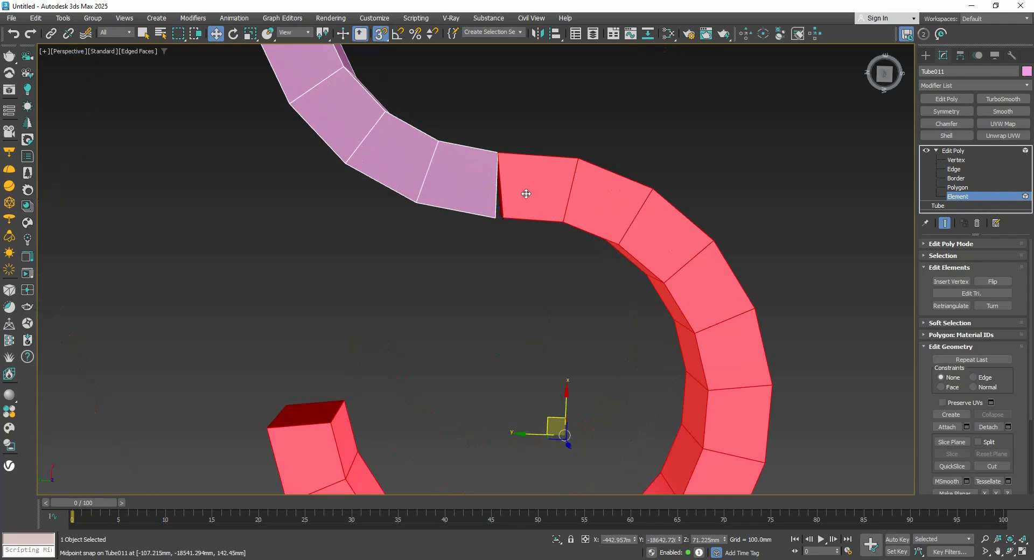
Target-weld the lower arc's inner end vertices to the matching vertices of the upper arc, closing the gap at the middle of the S.
click(956, 160)
scroll(474, 224, up, 6)
scroll(547, 220, down, 2)
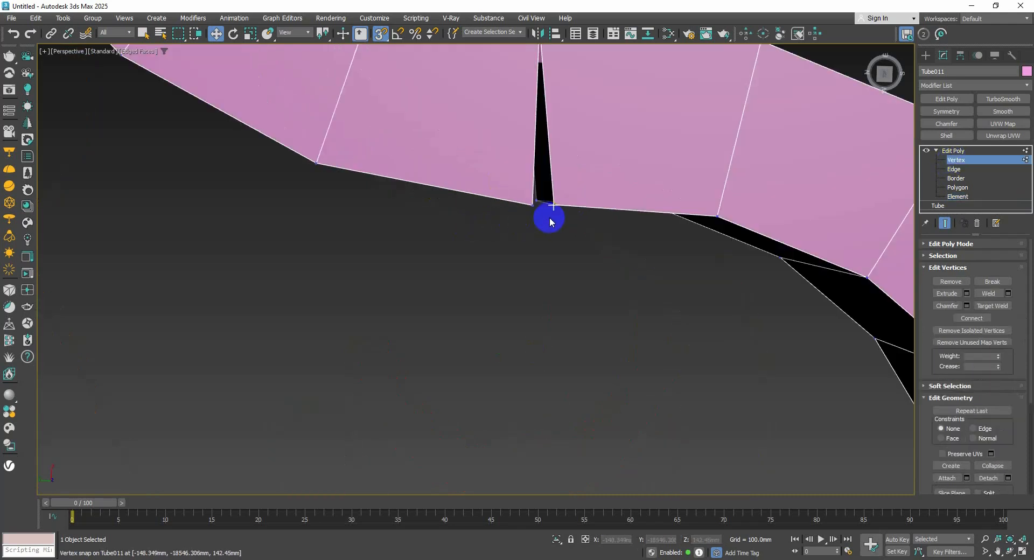
key(F3)
scroll(492, 231, down, 2)
alt+middle_drag(499, 233, 592, 194)
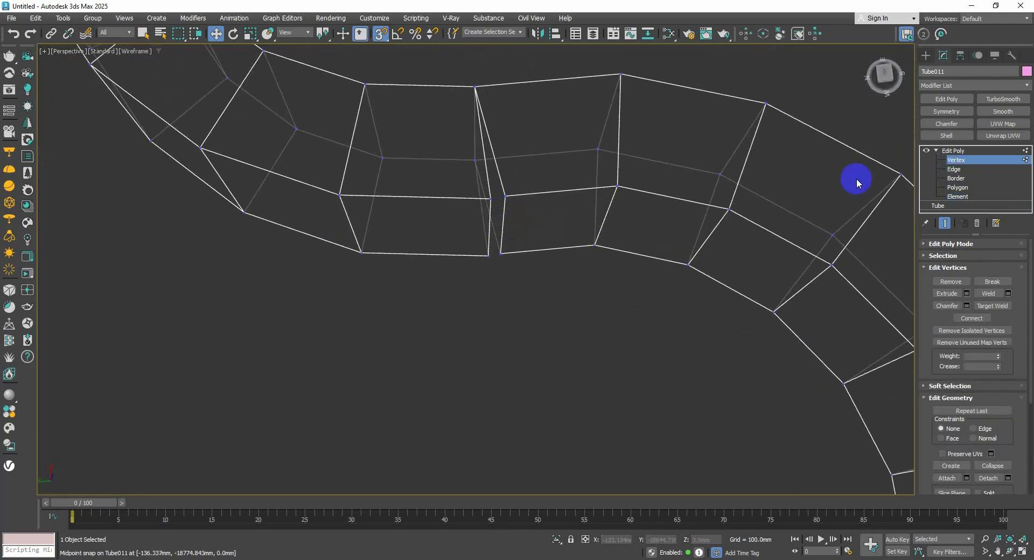
click(992, 305)
alt+middle_drag(868, 281, 612, 225)
scroll(612, 225, up, 2)
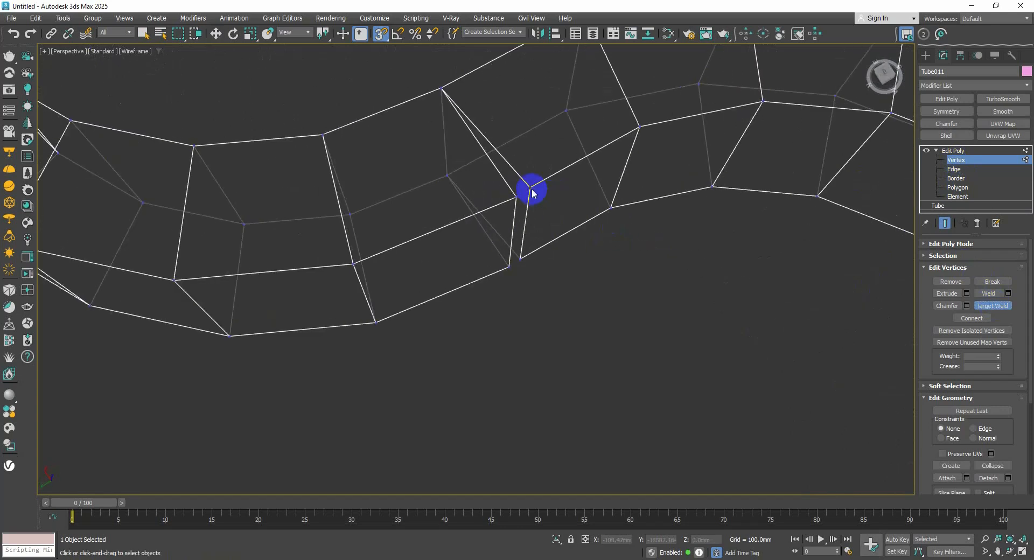
click(530, 188)
click(516, 198)
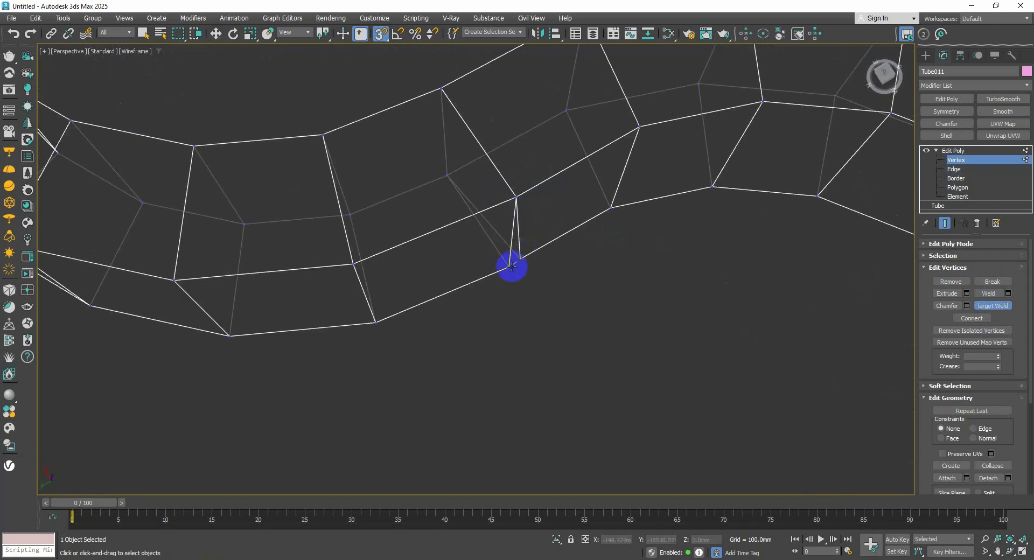
key(F3)
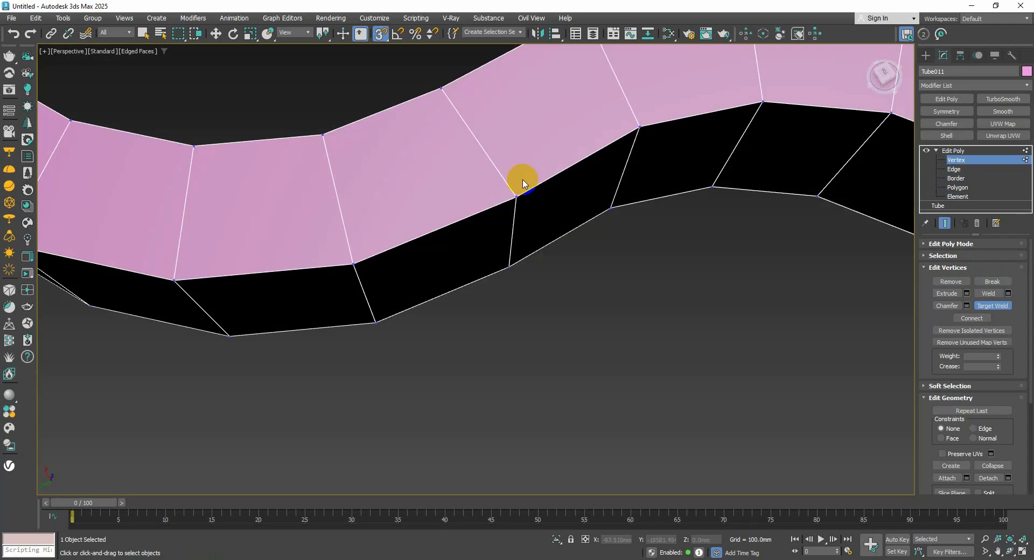
mouse_move(521, 180)
alt+middle_down()
mouse_move(503, 194)
mouse_move(471, 121)
alt+middle_up()
key(w)
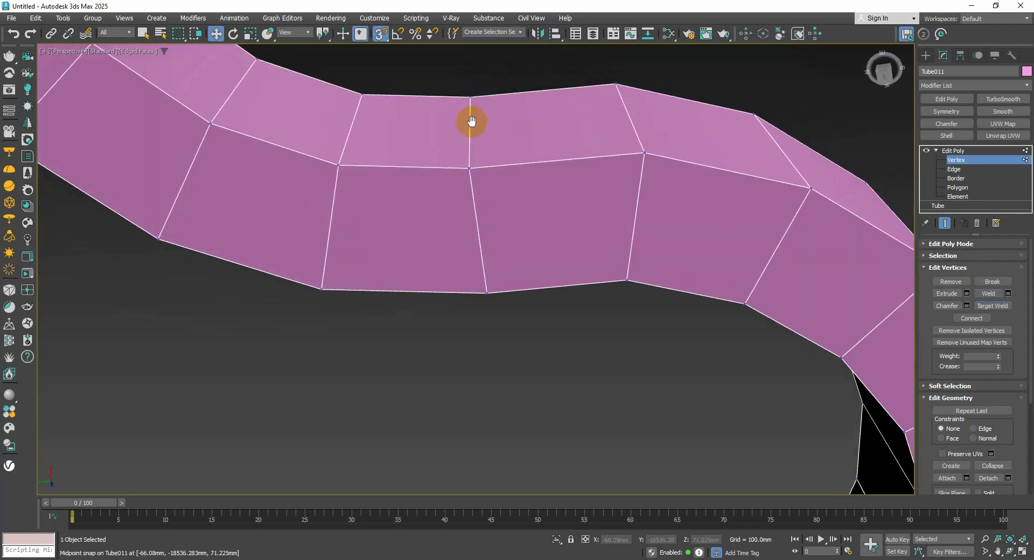
Weld the overlapping vertices where the two arcs of the S meet, using a 1.0 mm threshold.
key(F3)
scroll(483, 103, up, 4)
drag(468, 106, 457, 93)
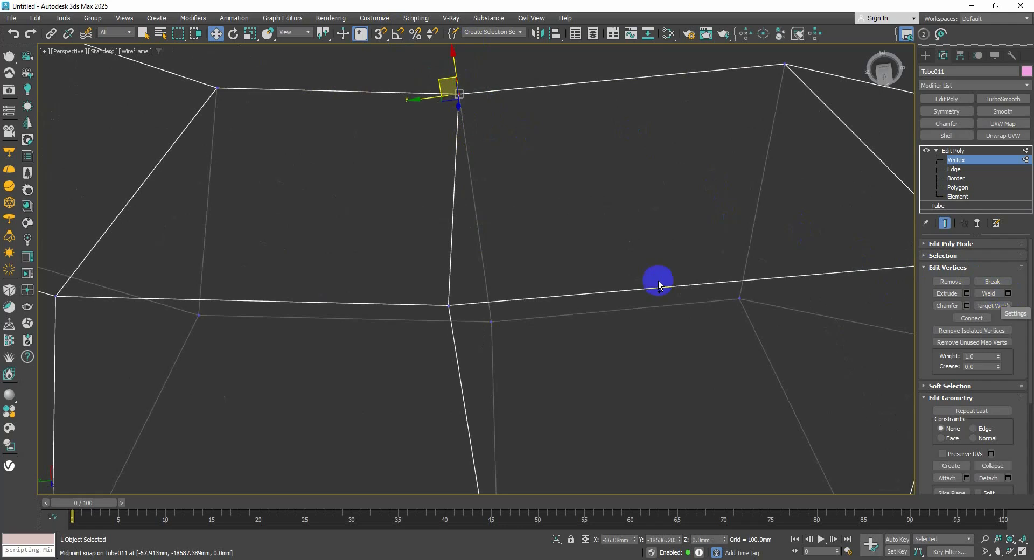
ctrl+drag(470, 334, 442, 300)
mouse_move(475, 306)
alt+middle_down()
mouse_move(457, 294)
mouse_move(522, 302)
mouse_move(541, 285)
alt+middle_up()
key(F3)
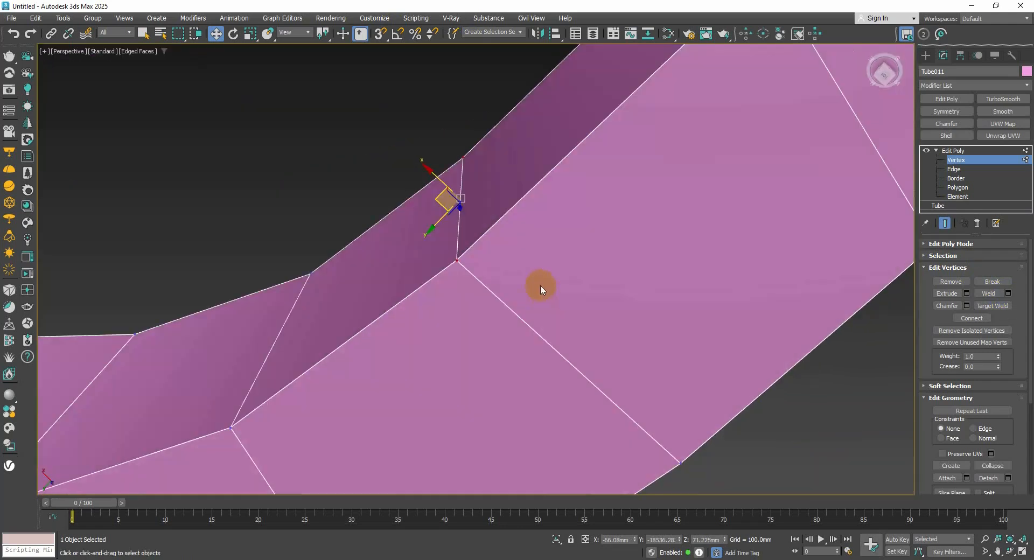
key(F3)
drag(493, 273, 396, 115)
key(F3)
click(1008, 294)
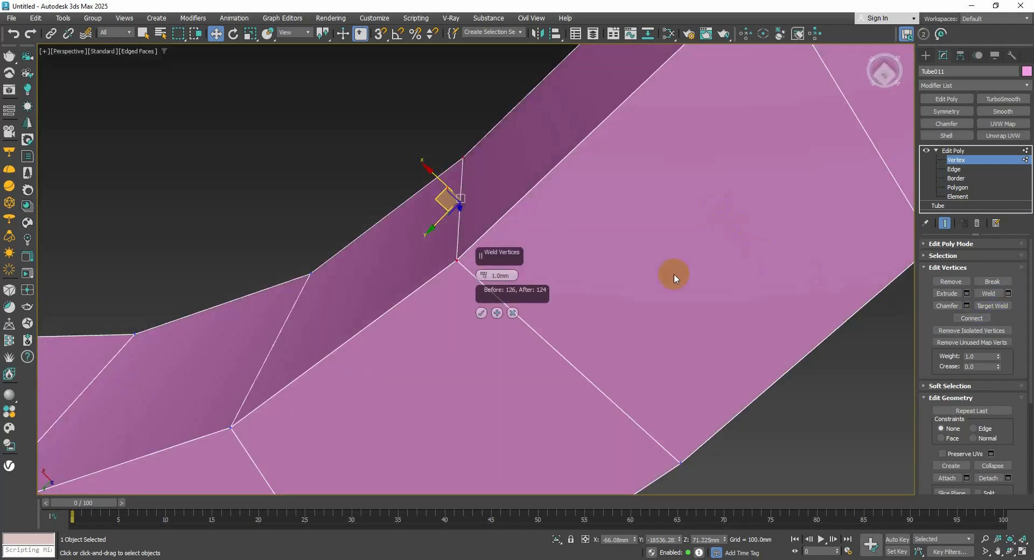
click(481, 313)
Cap the open borders at both ends of the S and leave border editing.
scroll(498, 290, down, 5)
alt+middle_drag(498, 289, 450, 247)
scroll(467, 285, down, 3)
scroll(450, 247, down, 2)
click(957, 179)
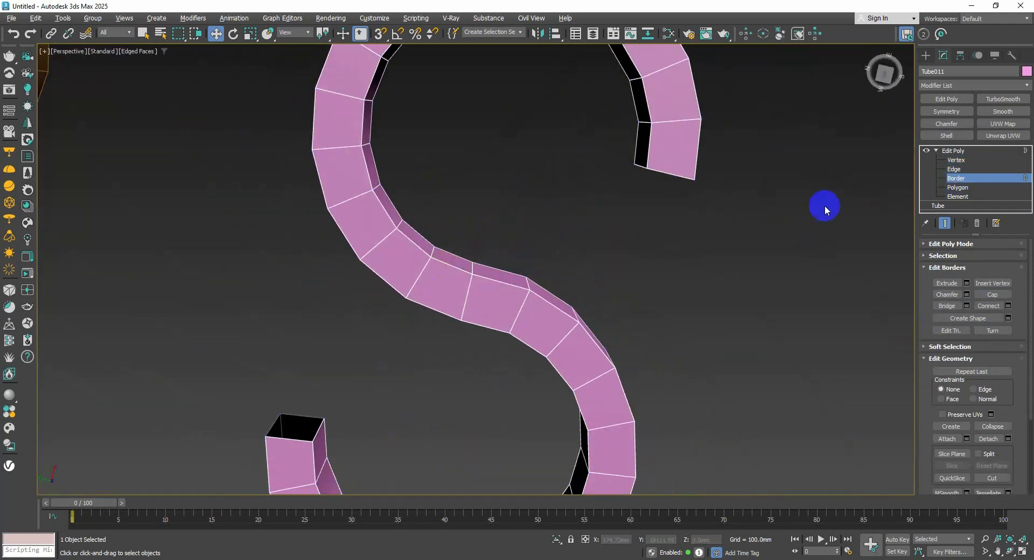
alt+middle_drag(825, 206, 892, 170)
drag(715, 254, 560, 128)
alt+middle_drag(392, 399, 447, 342)
drag(447, 342, 256, 183)
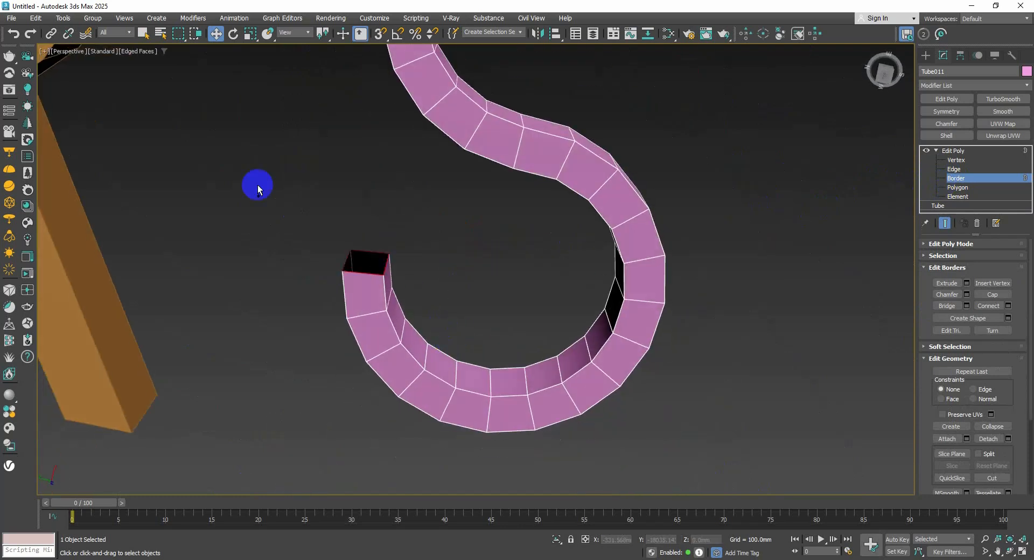
click(999, 296)
alt+middle_drag(700, 345, 627, 264)
click(963, 179)
Create a long, narrow upright box beside the S as the stem of the T.
scroll(695, 240, down, 8)
scroll(630, 258, down, 2)
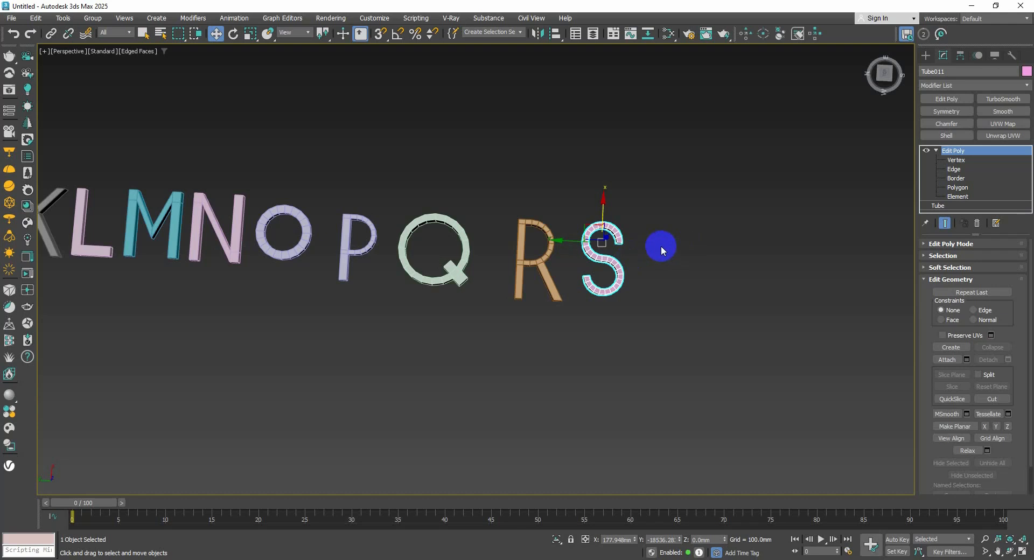
scroll(661, 245, down, 2)
scroll(655, 241, up, 2)
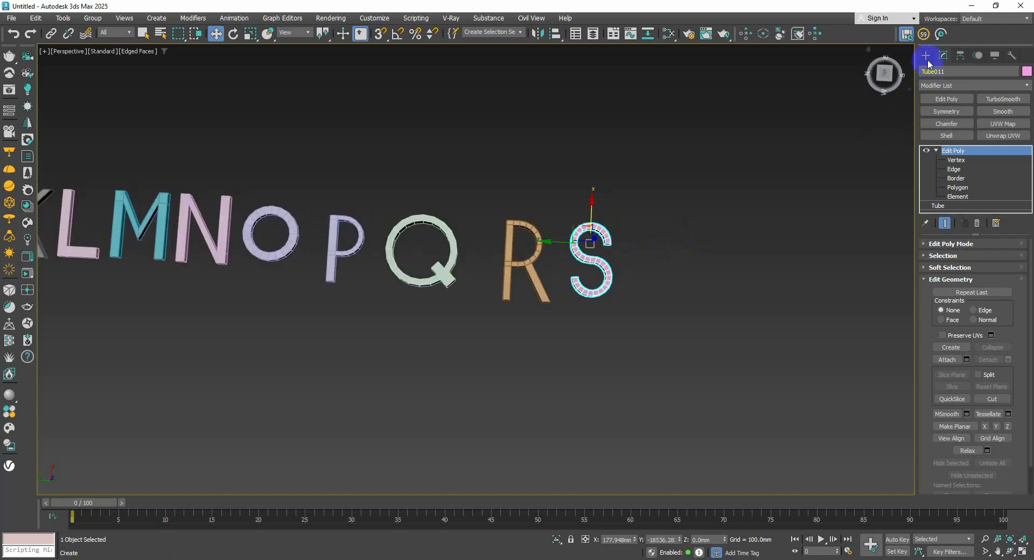
click(926, 56)
click(958, 127)
click(996, 155)
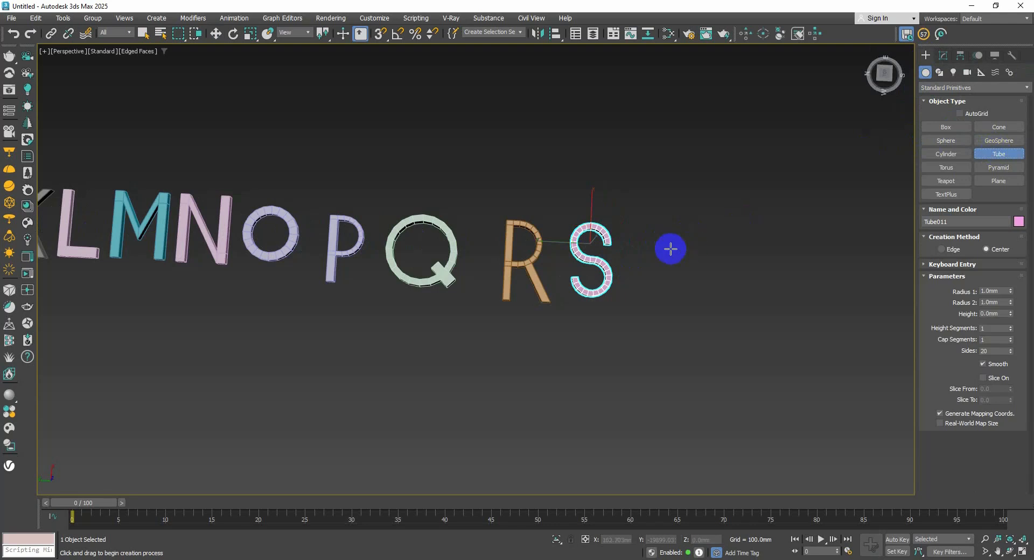
click(945, 127)
middle_drag(664, 278, 551, 233)
scroll(560, 215, up, 2)
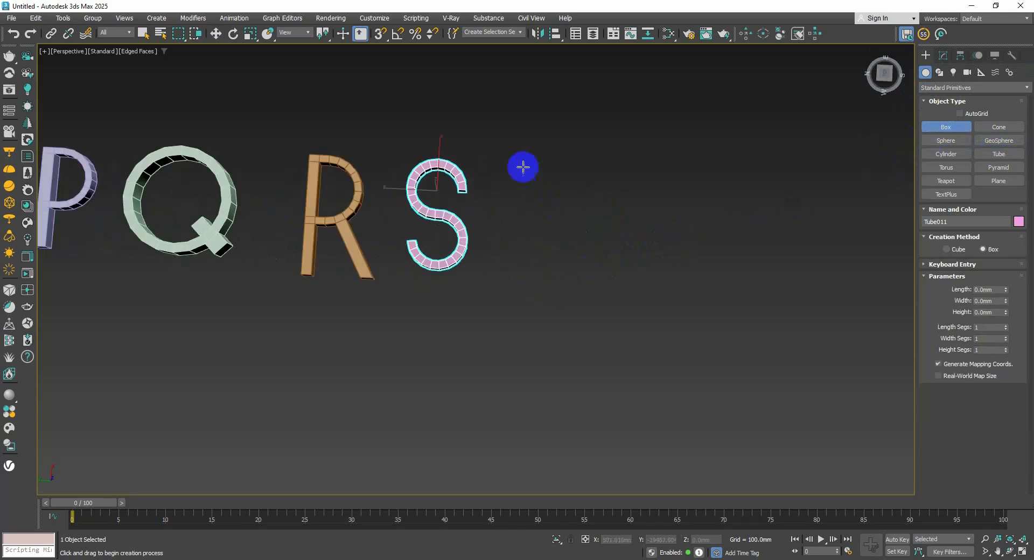
drag(524, 164, 533, 272)
alt+middle_drag(530, 258, 604, 261)
right_click(553, 196)
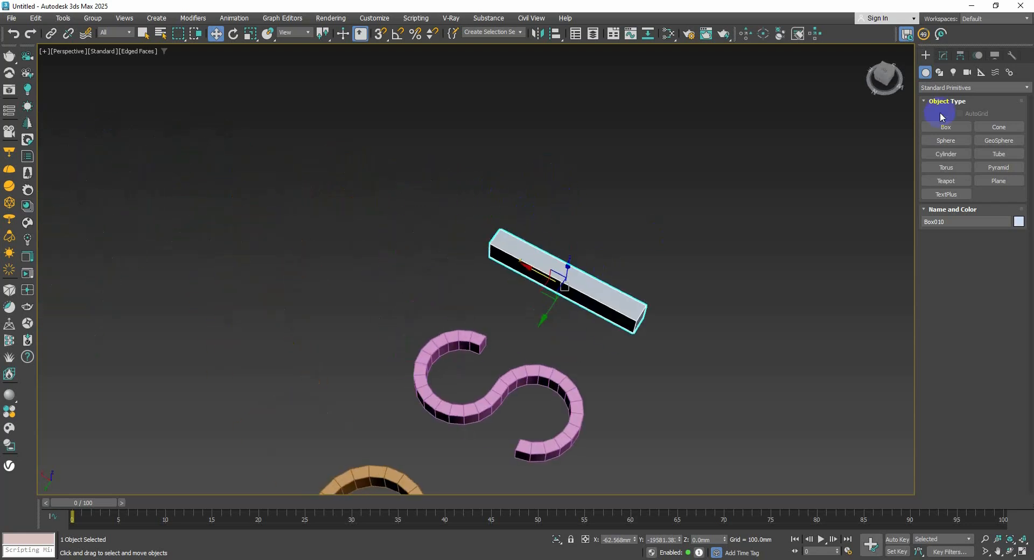
Add an Edit Poly modifier to the stem box and connect its long edges with one crosswise edge loop.
click(942, 56)
click(952, 100)
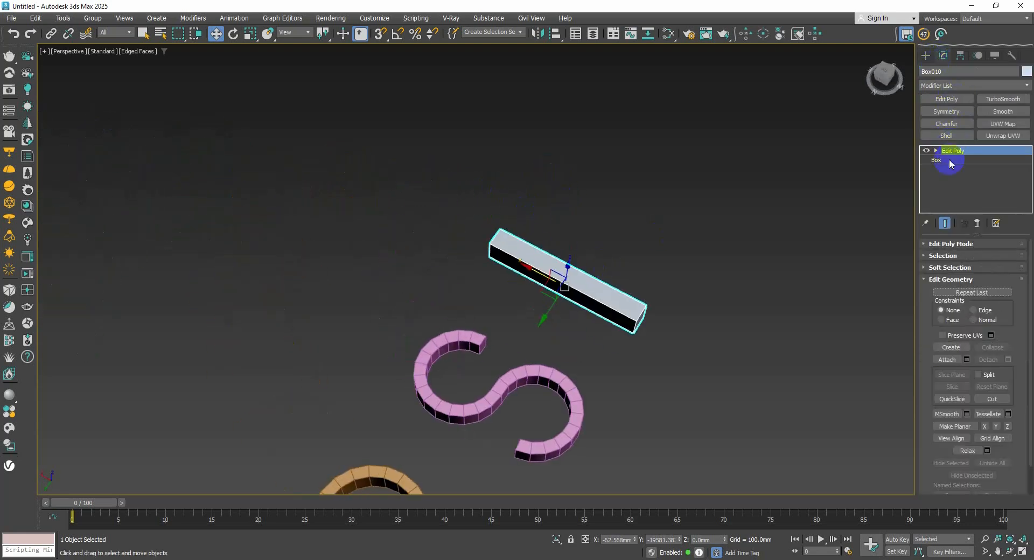
click(936, 151)
click(953, 169)
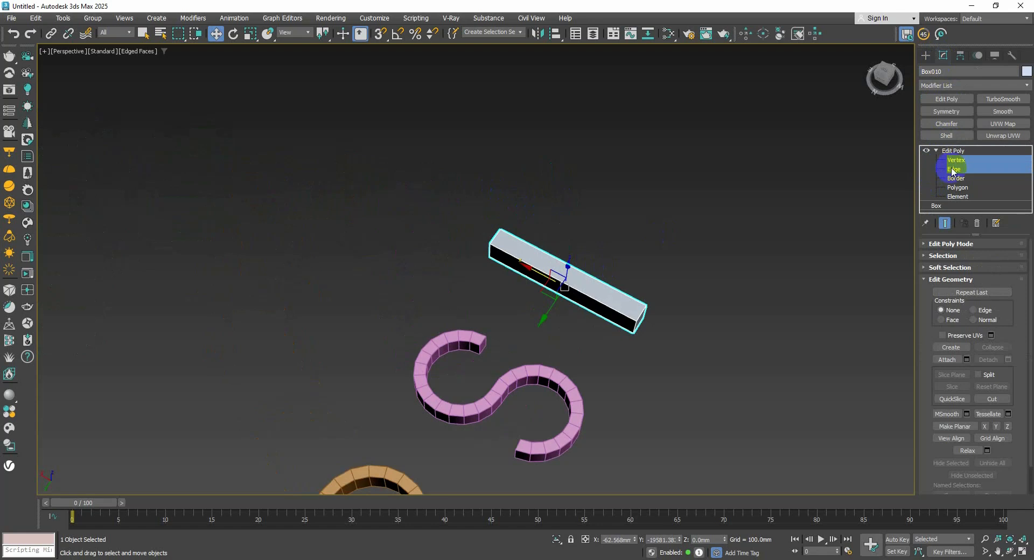
click(564, 263)
right_click(560, 263)
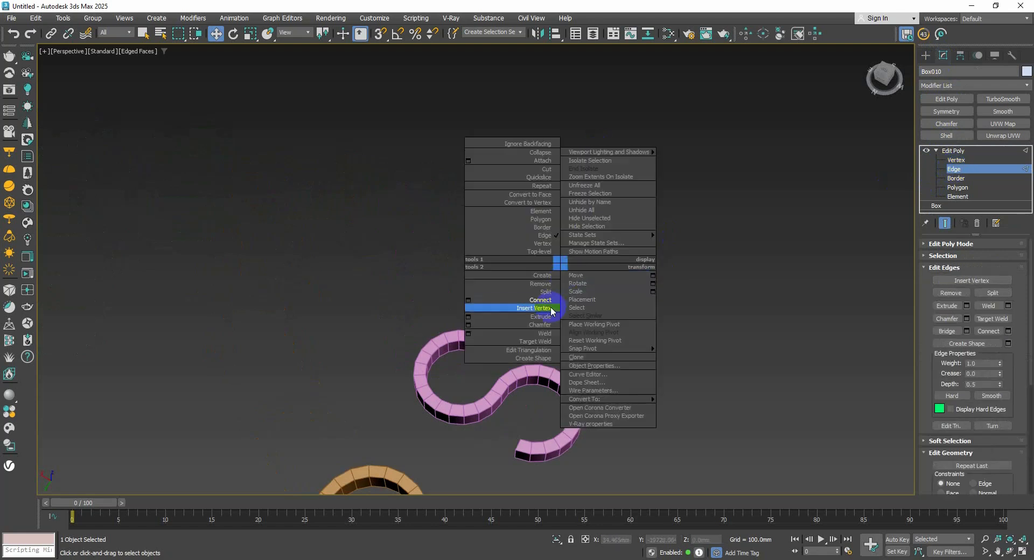
click(544, 305)
Move the new edge loop about 475 mm along the stem, close to its upper end.
scroll(559, 279, up, 5)
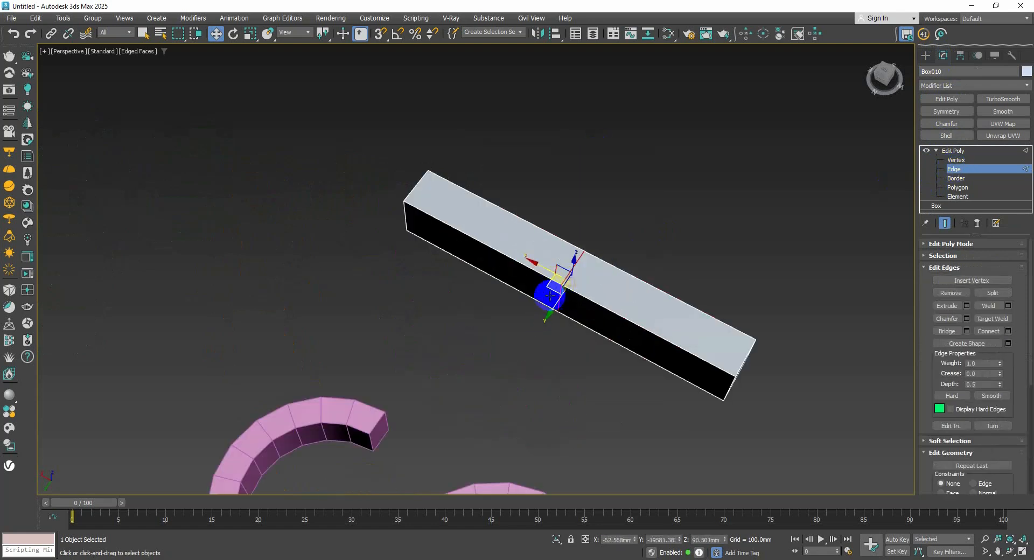
alt+middle_drag(549, 295, 575, 280)
drag(539, 279, 403, 251)
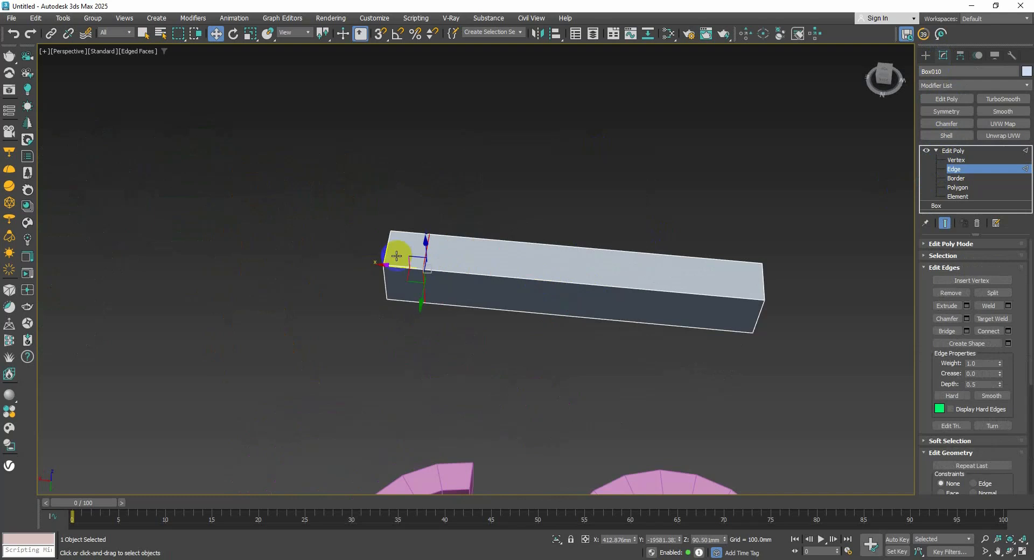
Extrude the two opposite side polygons at the stem's upper end by about 373 mm, forming the T's crossbar.
click(958, 187)
click(410, 286)
alt+middle_drag(524, 244, 367, 229)
ctrl+click(423, 308)
click(951, 294)
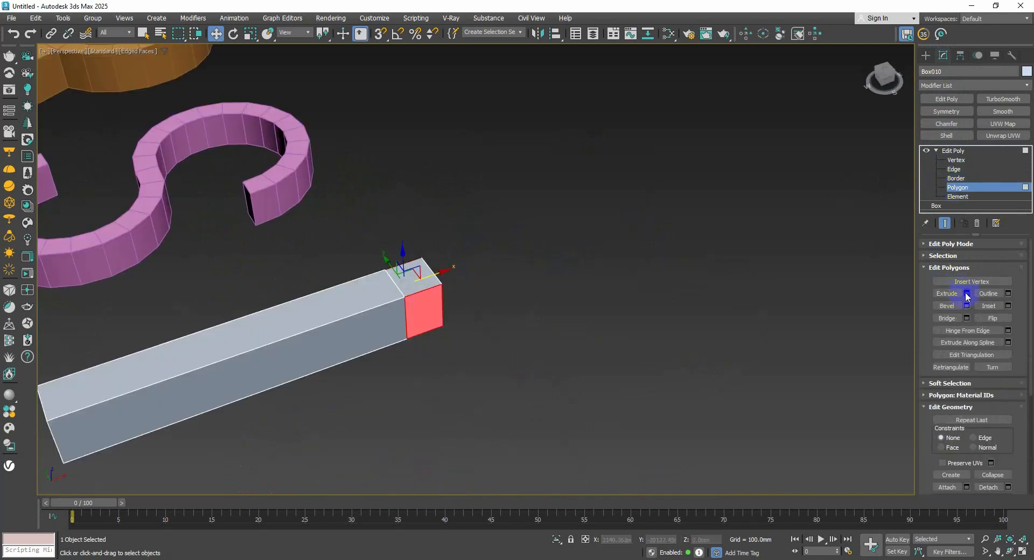
click(967, 294)
drag(483, 290, 477, 94)
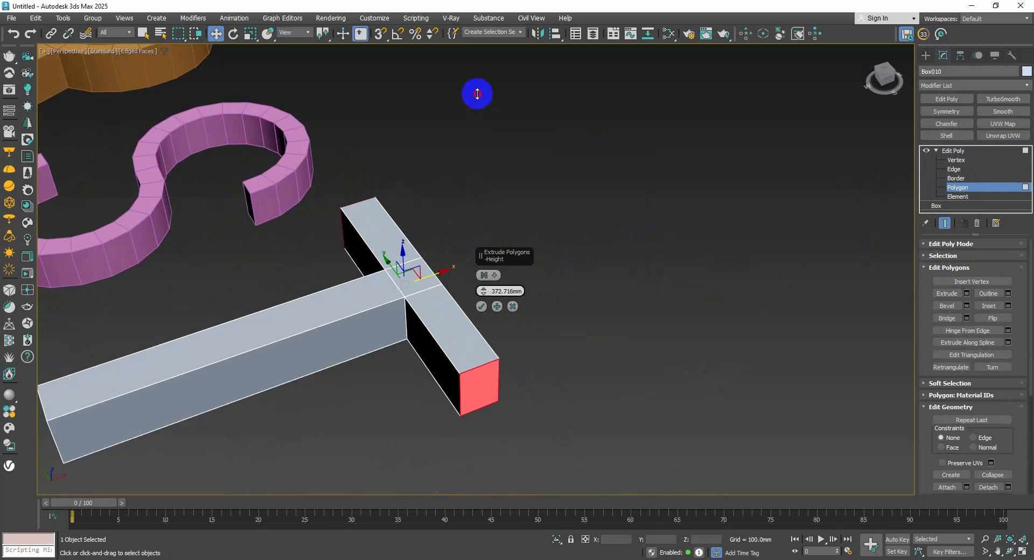
click(480, 306)
Create a tube beside the T with radii of about 490.5 mm and 415.4 mm and a height of about 226.8 mm.
scroll(528, 295, down, 6)
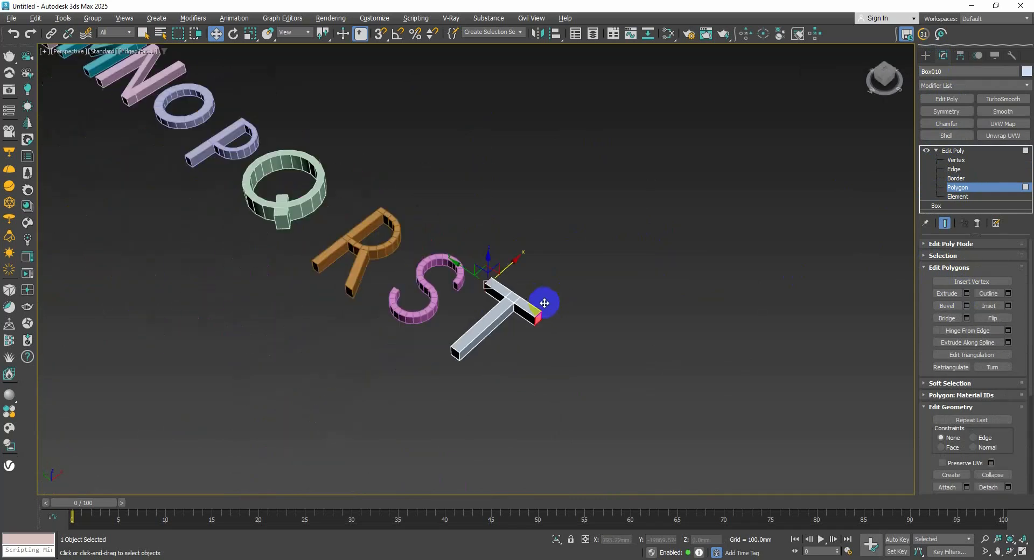
scroll(544, 303, down, 3)
alt+middle_drag(545, 303, 610, 262)
scroll(571, 308, up, 4)
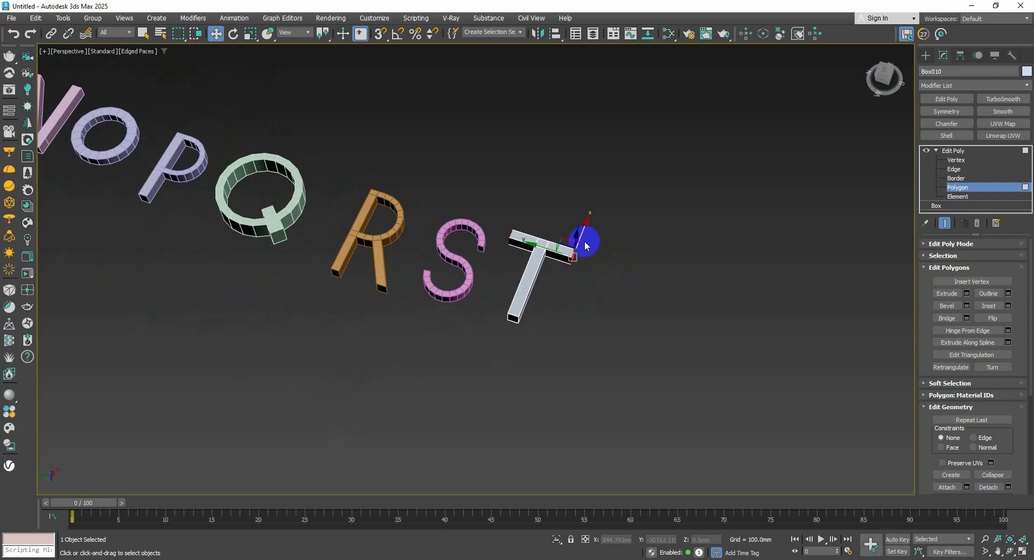
alt+middle_drag(583, 233, 614, 273)
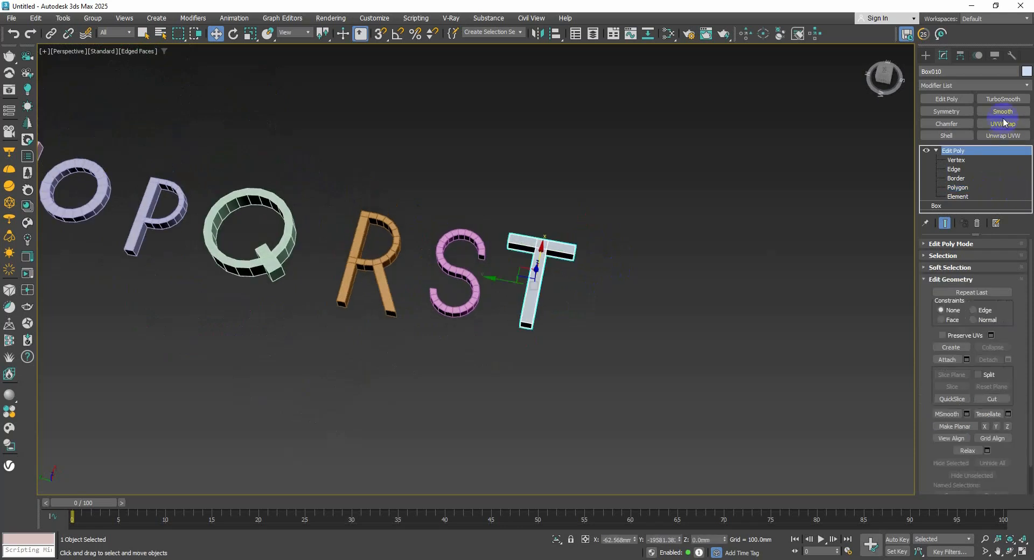
click(925, 55)
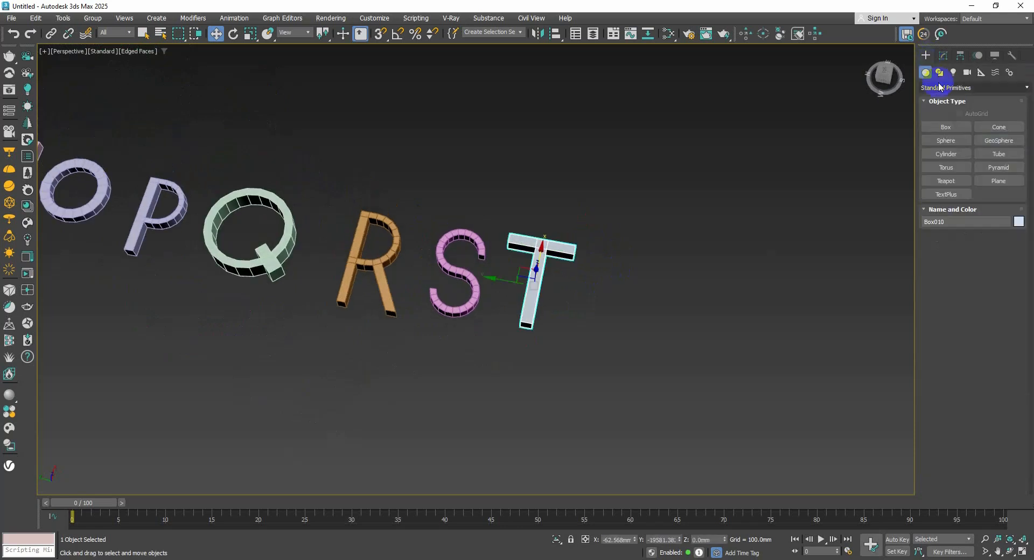
click(999, 154)
alt+middle_drag(680, 288, 552, 263)
drag(565, 260, 580, 293)
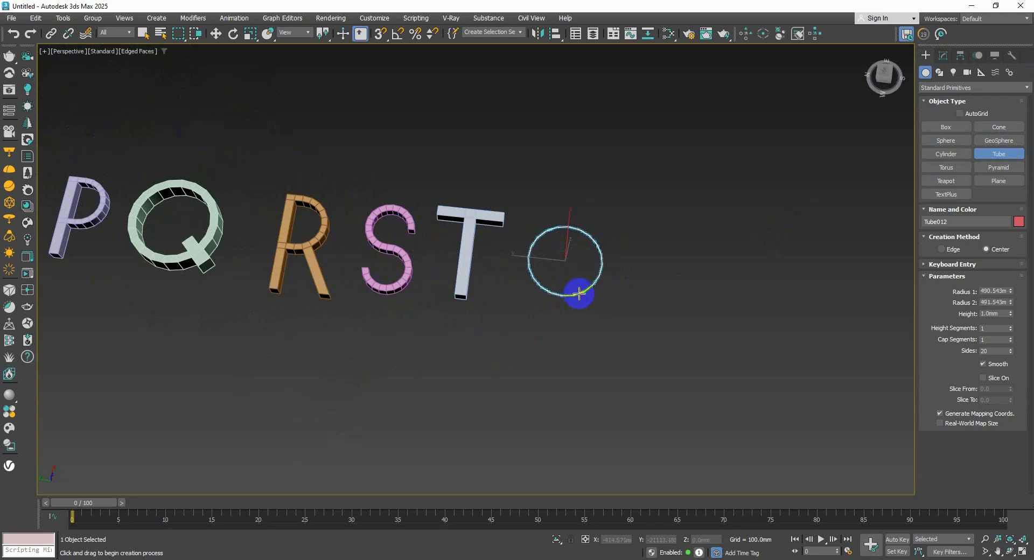
click(580, 285)
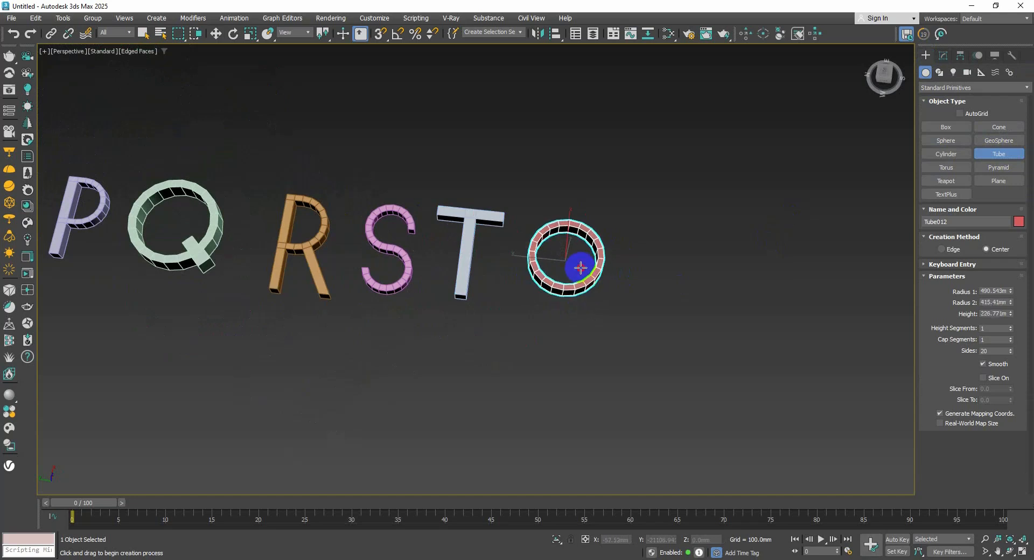
click(580, 268)
Move the new tube down about 238 mm along the X axis, toward the baseline of the T.
key(w)
alt+middle_drag(630, 243, 654, 269)
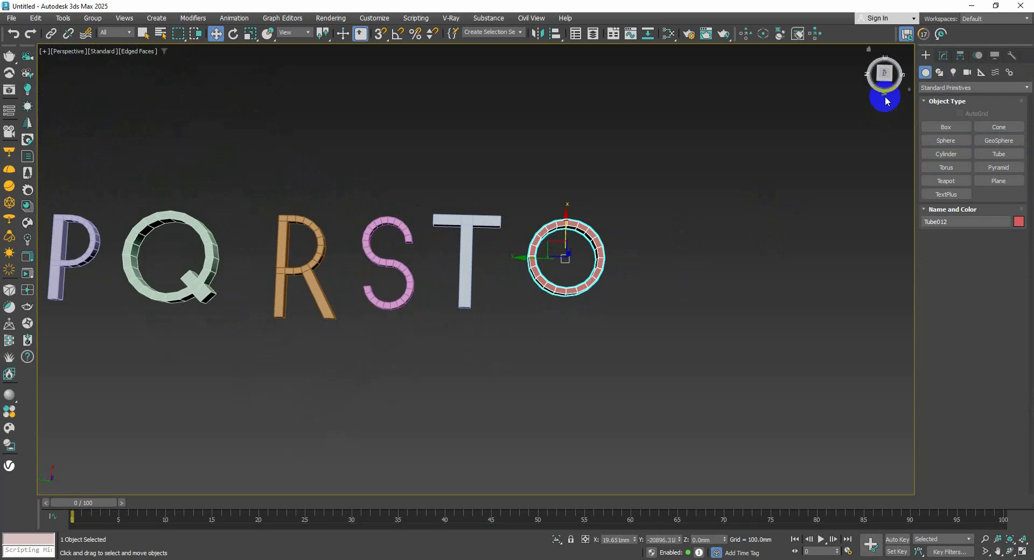
click(884, 75)
click(943, 57)
alt+middle_drag(635, 266, 629, 261)
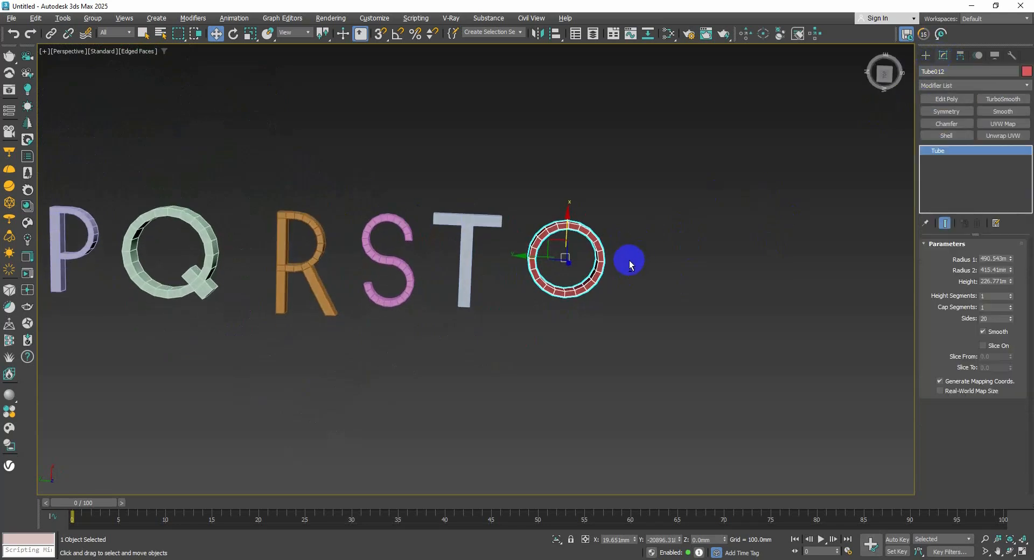
scroll(611, 255, up, 4)
drag(544, 254, 533, 303)
scroll(543, 304, up, 3)
middle_drag(543, 304, 520, 239)
alt+middle_drag(520, 239, 569, 269)
scroll(516, 227, down, 3)
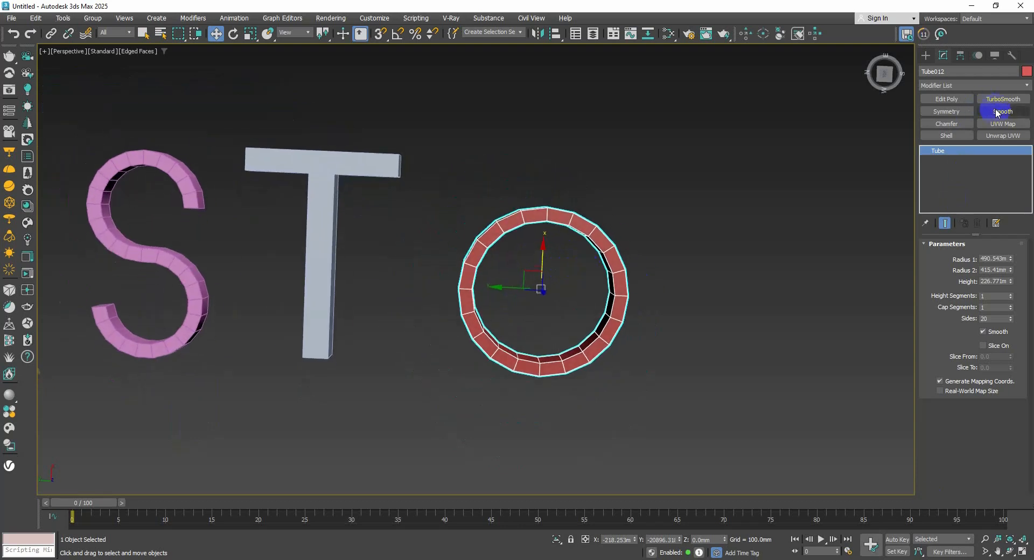
Add an Edit Poly modifier to the tube and delete the polygons of its upper half.
click(947, 99)
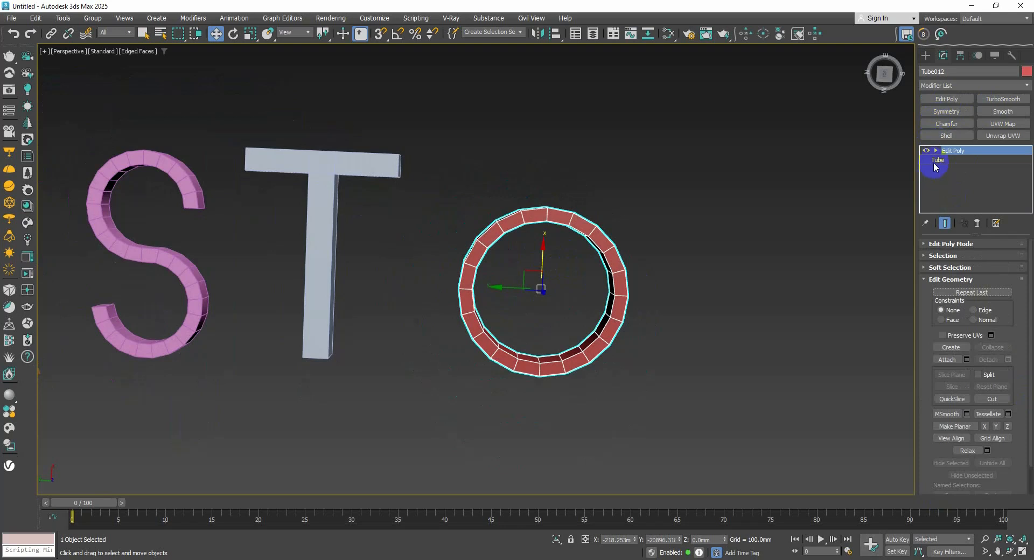
click(935, 152)
click(956, 187)
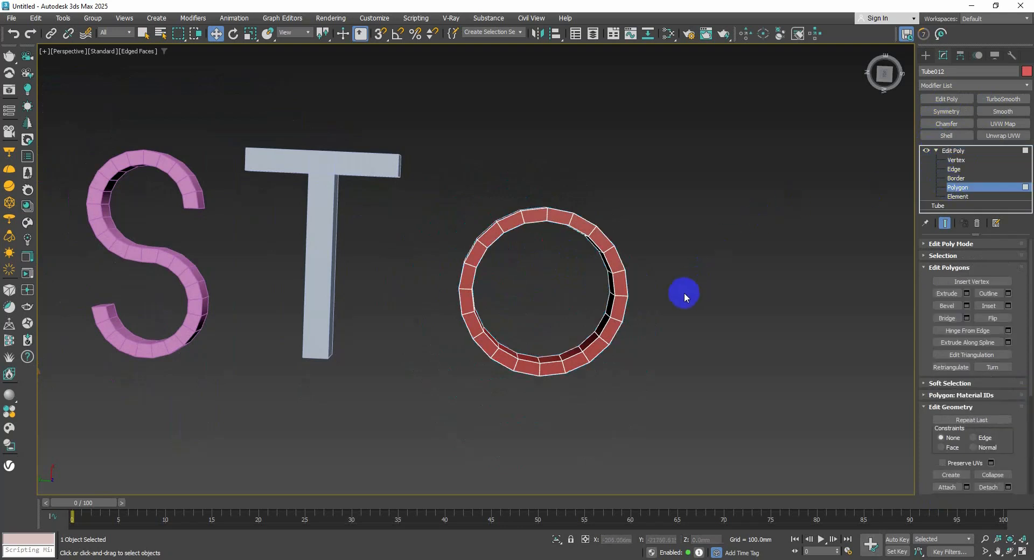
alt+middle_drag(684, 294, 698, 275)
click(883, 75)
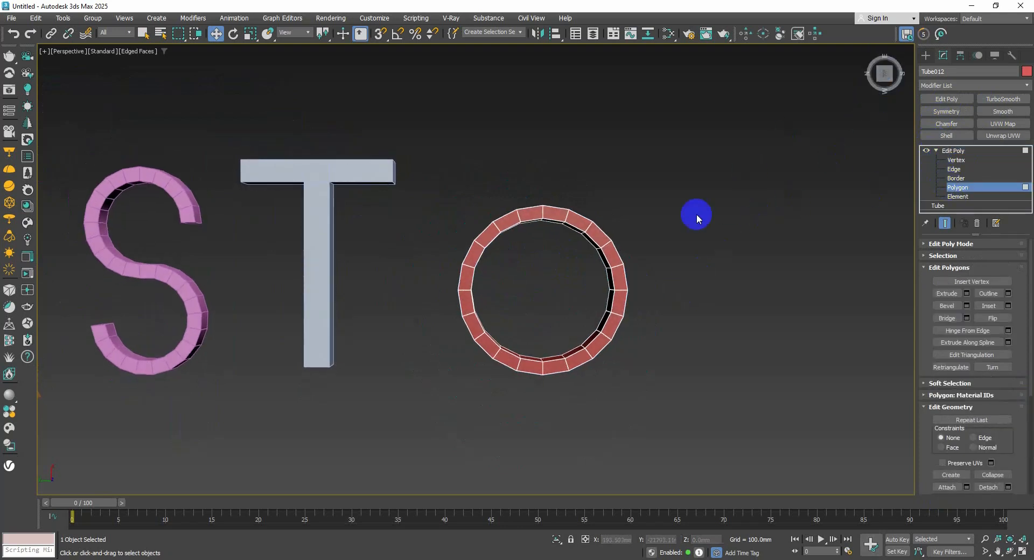
drag(689, 293, 345, 173)
key(Delete)
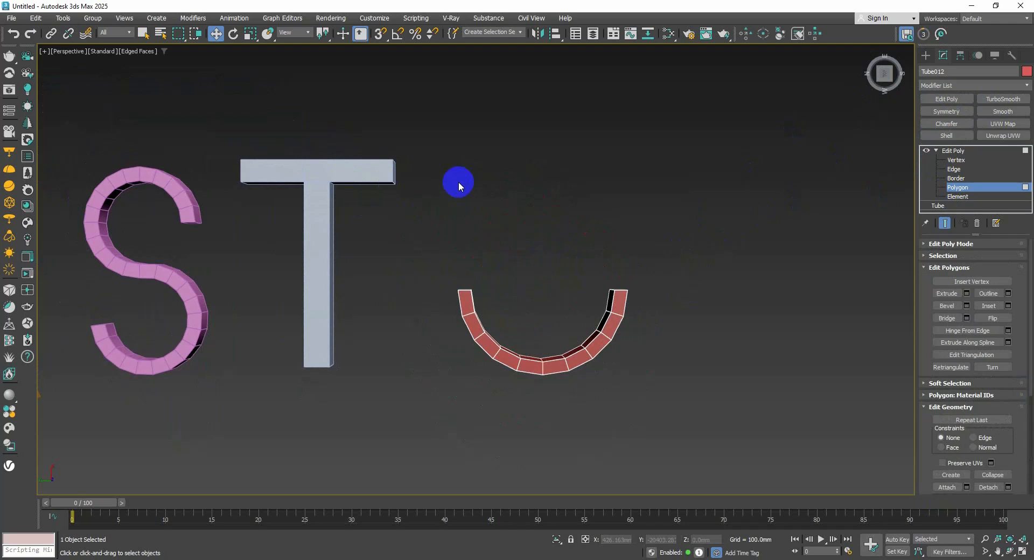
Cap both open borders at the upper ends of the half ring.
click(955, 178)
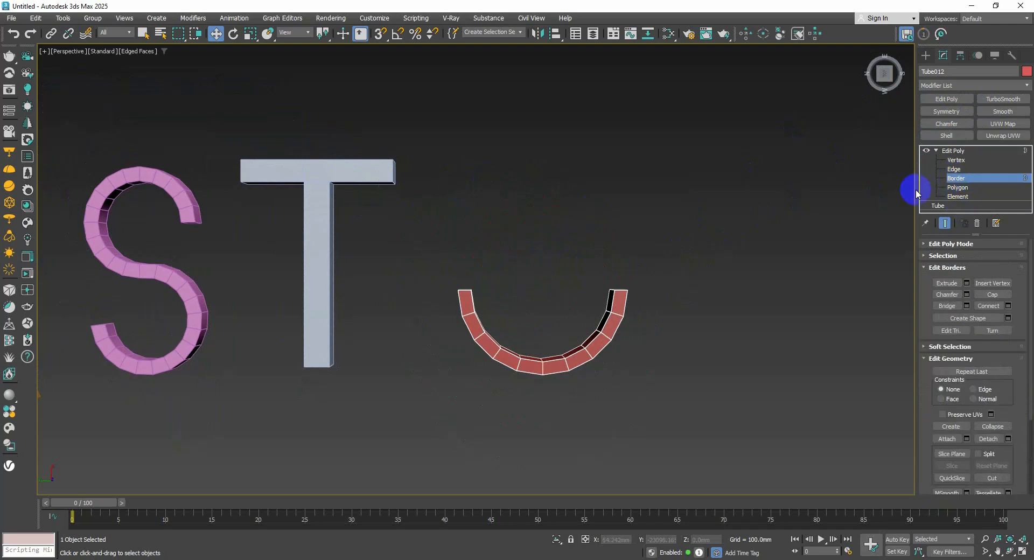
drag(768, 294, 425, 180)
mouse_move(543, 299)
alt+middle_down()
mouse_move(542, 334)
mouse_move(560, 299)
alt+middle_up()
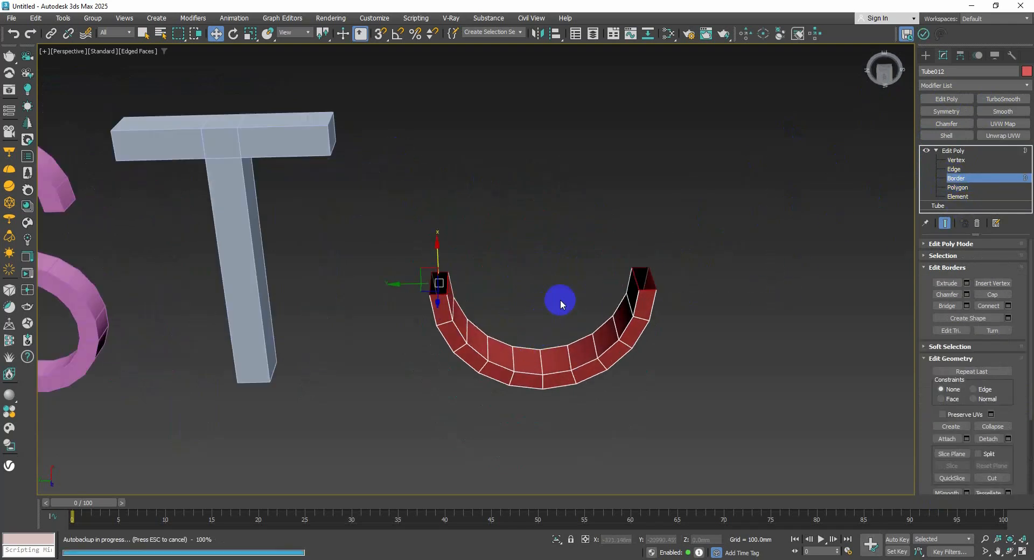
click(992, 295)
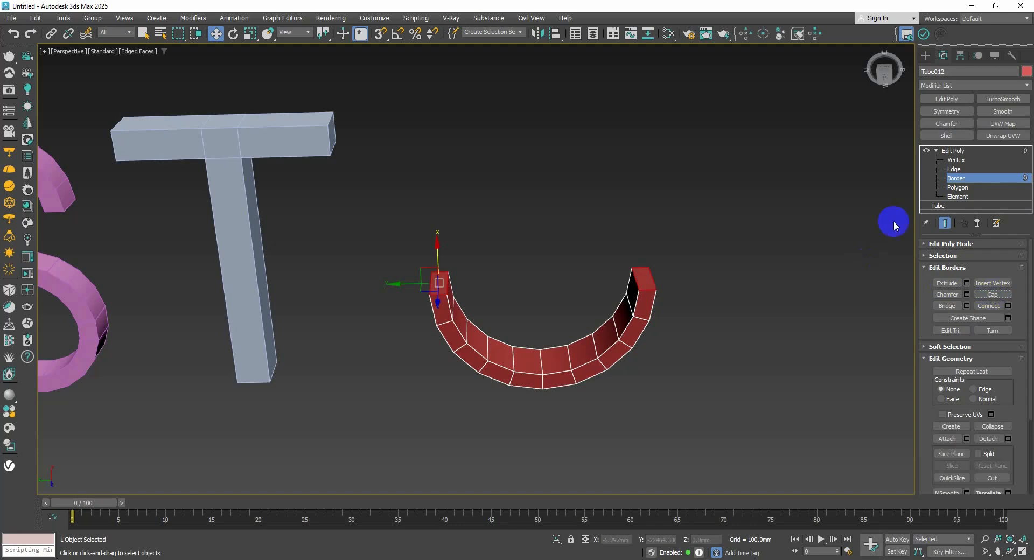
Move the two capped end faces of the half ring up along X to about the height of the T, forming the U's arms.
click(952, 188)
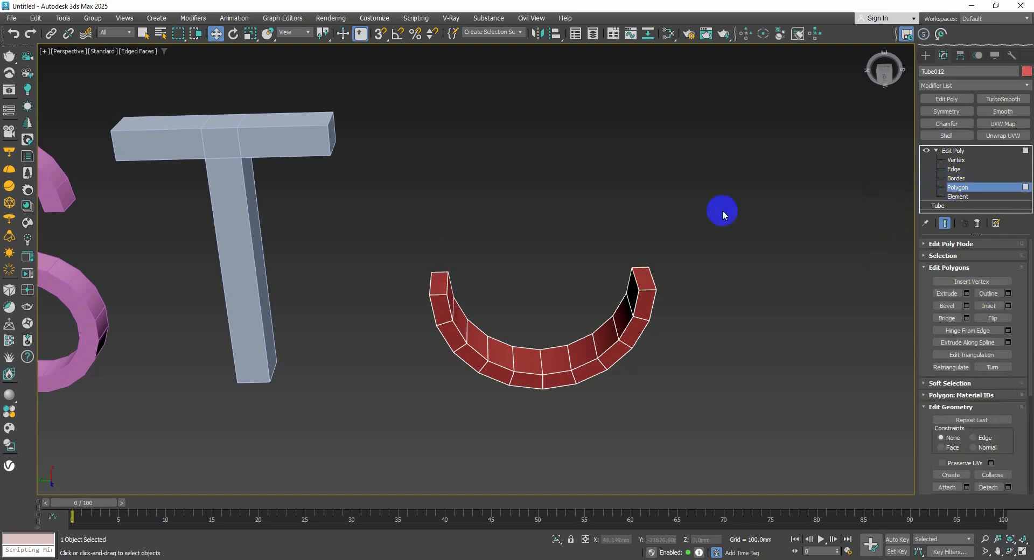
click(646, 275)
click(447, 279)
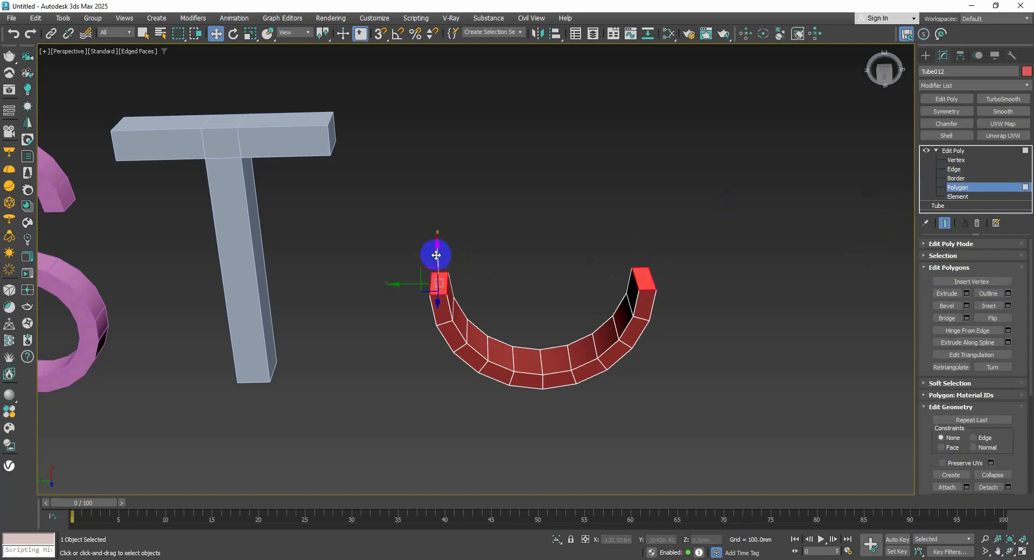
drag(436, 255, 451, 97)
alt+middle_drag(450, 97, 568, 216)
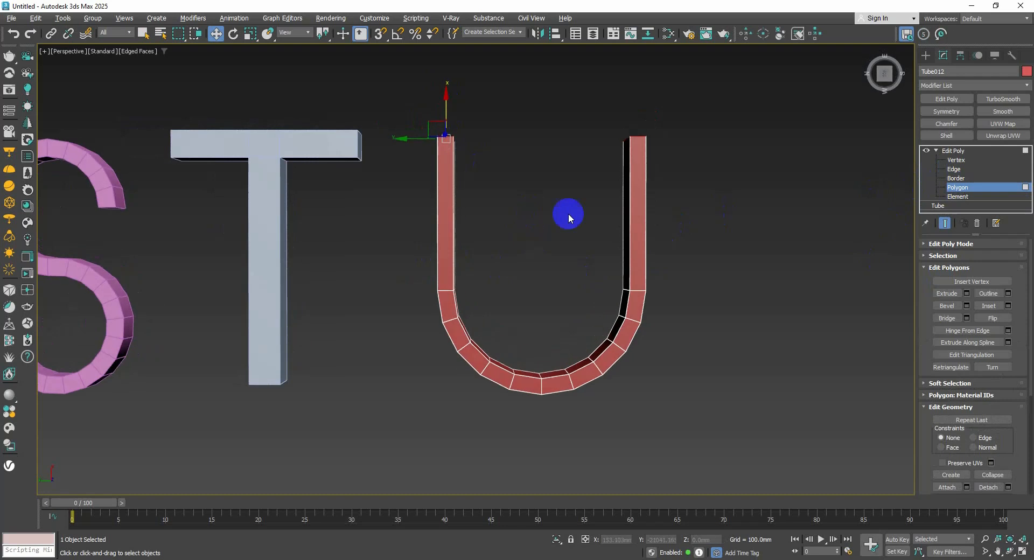
Leave polygon editing on the U and change its object color to the gray swatch of the basic palette.
click(954, 188)
click(1027, 72)
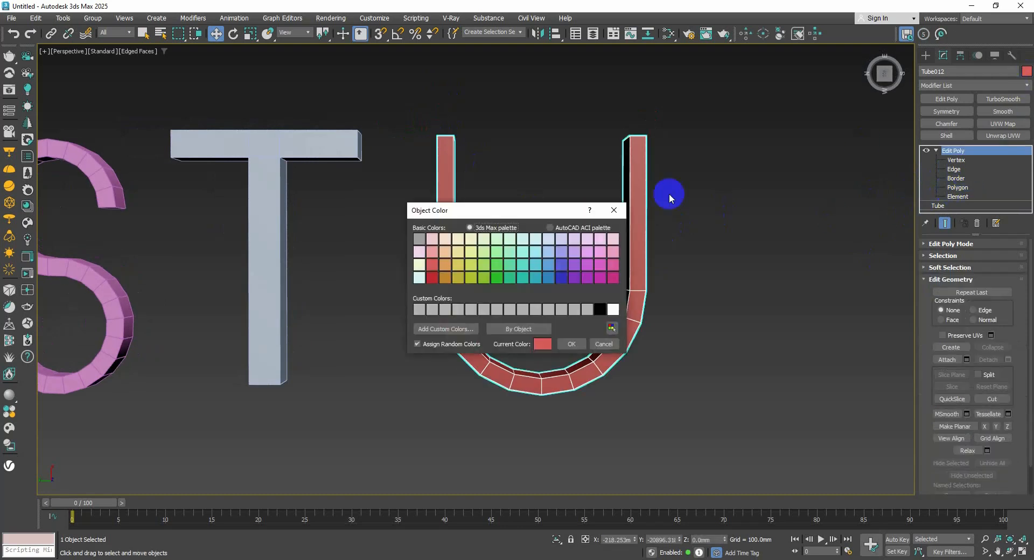
click(420, 239)
click(570, 344)
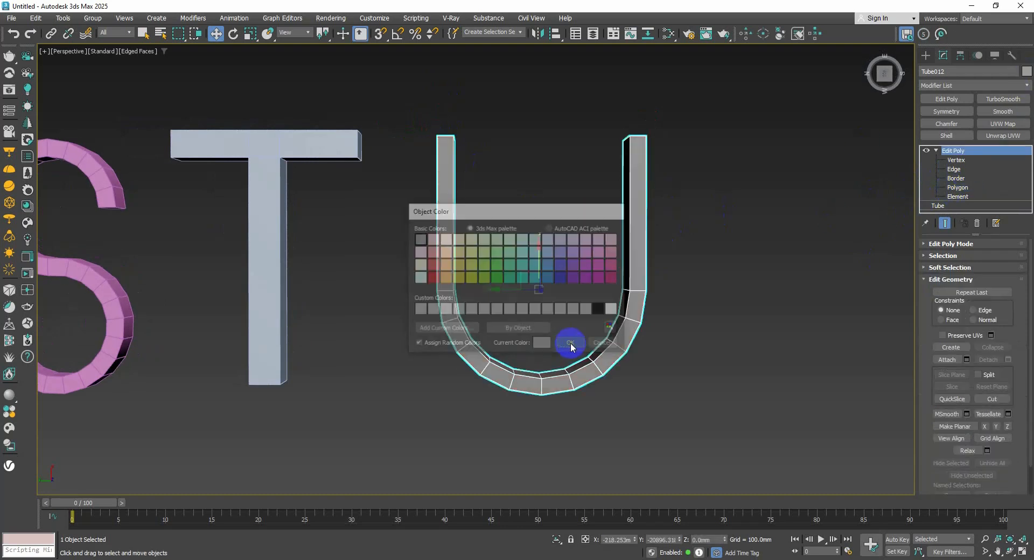
Create a box beside the U's baseline, about 143.4 mm long, 151.3 mm wide and 155 mm high.
scroll(576, 312, down, 3)
middle_drag(627, 302, 626, 303)
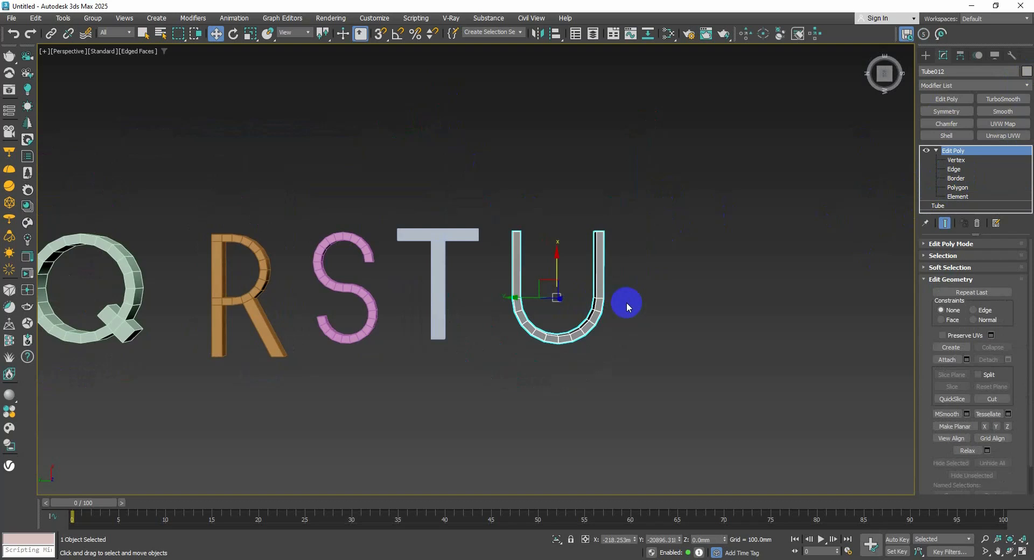
middle_drag(650, 293, 592, 291)
click(929, 59)
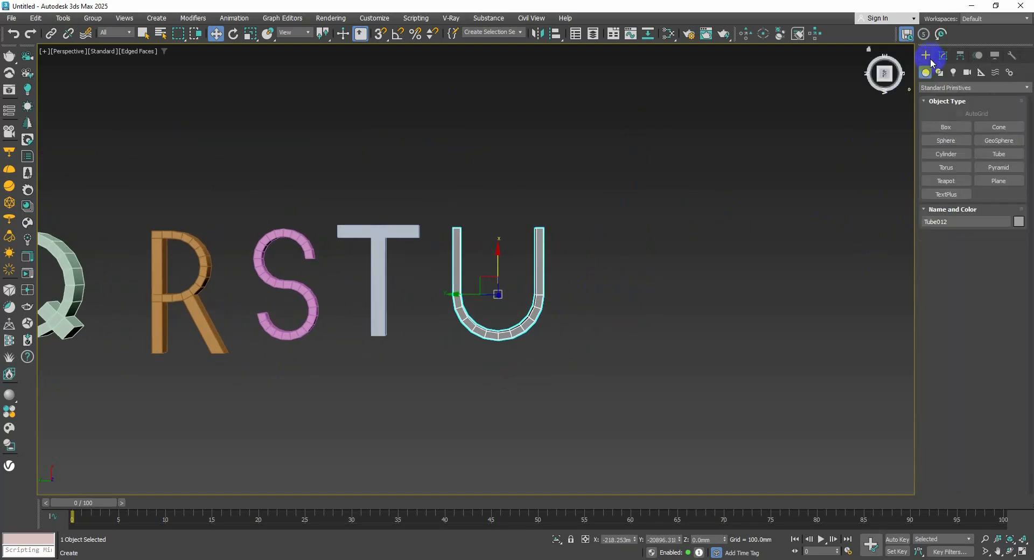
middle_drag(668, 269, 595, 276)
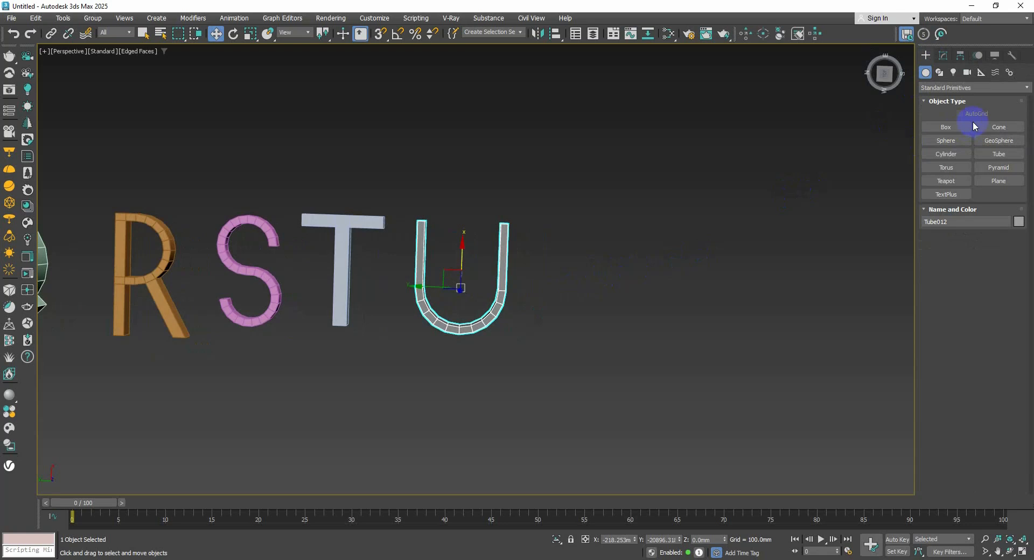
click(946, 128)
scroll(582, 307, up, 2)
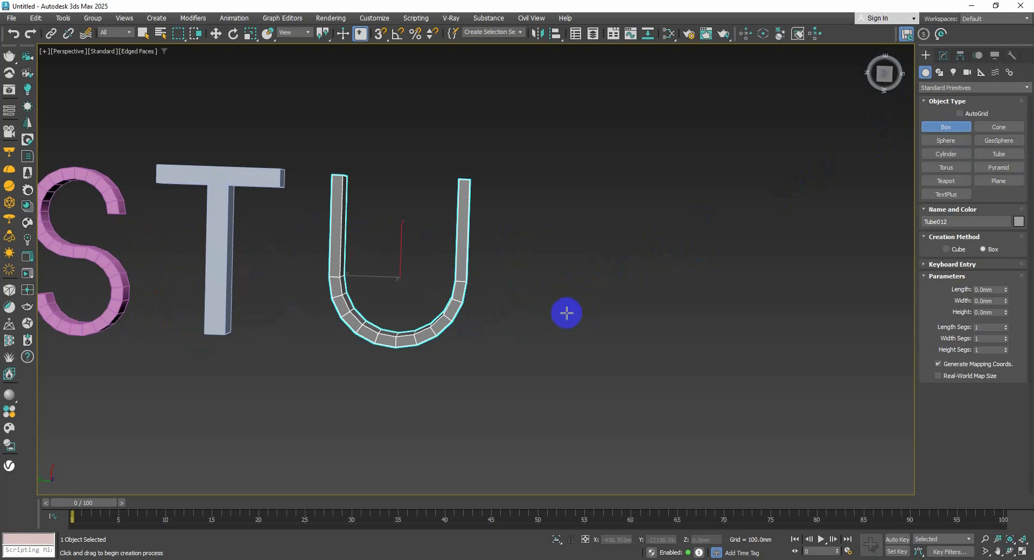
scroll(533, 316, up, 2)
scroll(525, 328, down, 4)
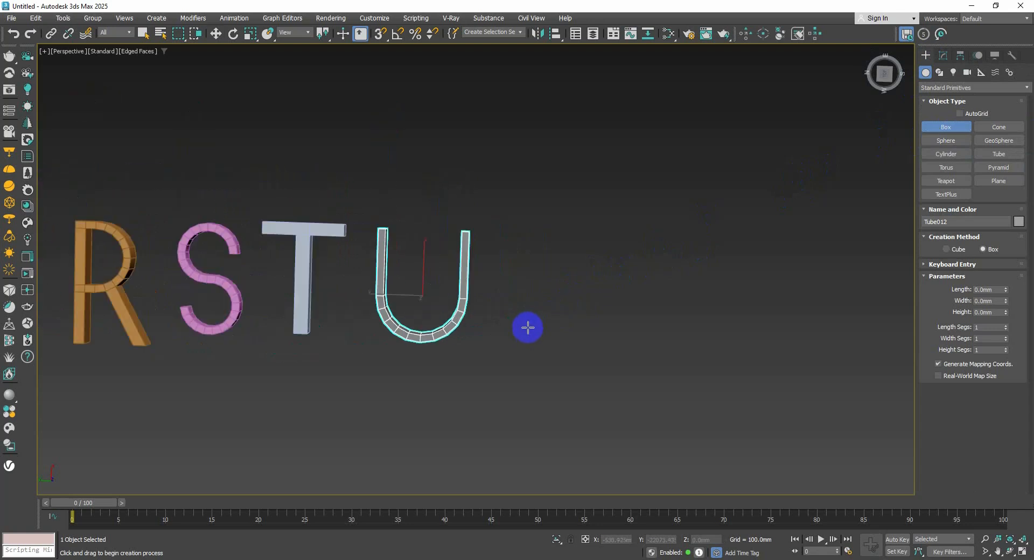
drag(528, 328, 536, 334)
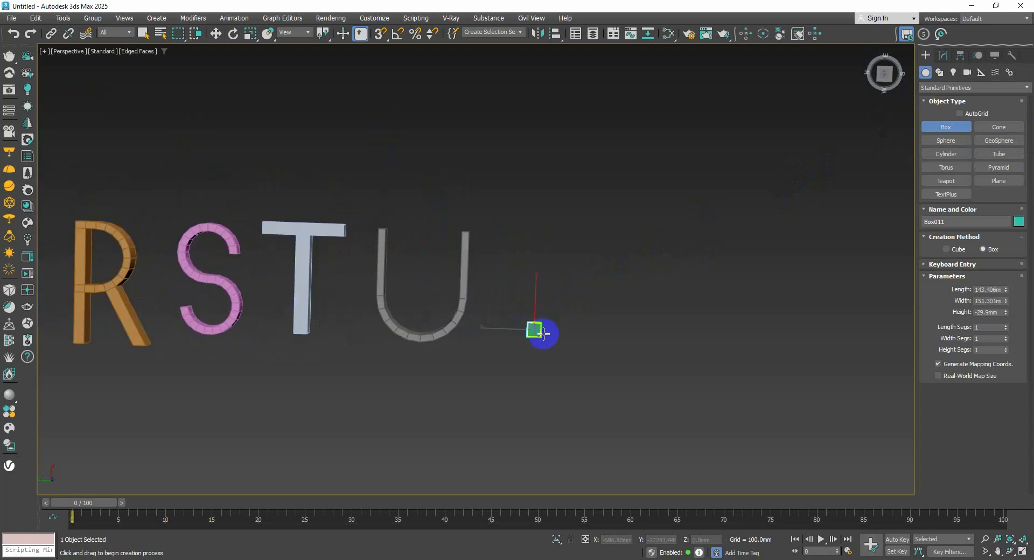
alt+middle_drag(543, 333, 544, 356)
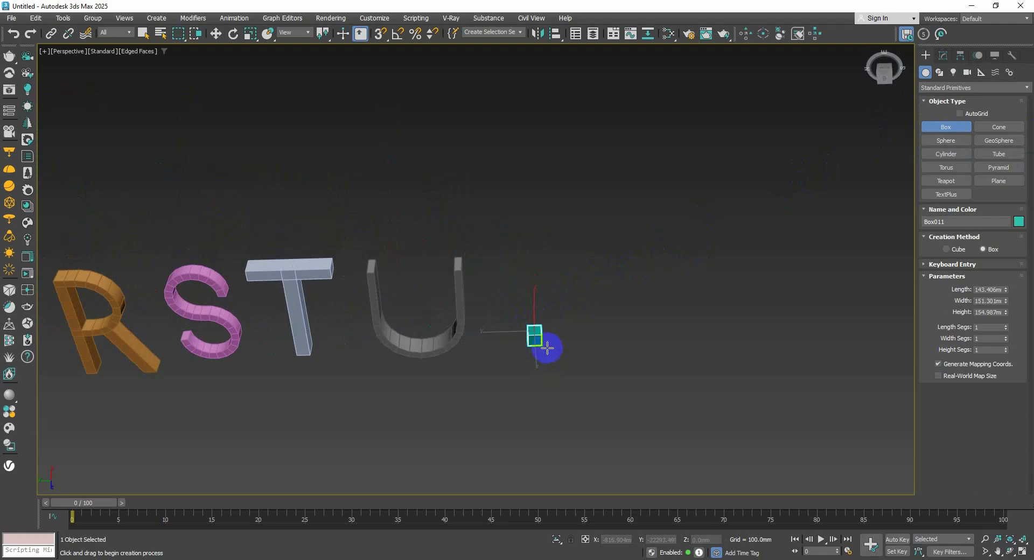
scroll(537, 323, up, 6)
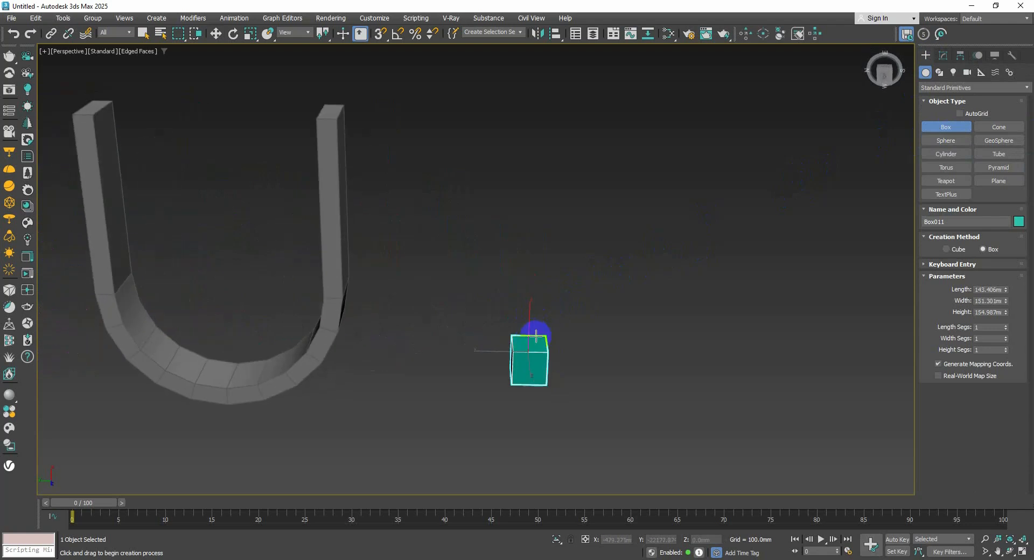
scroll(536, 334, up, 4)
key(w)
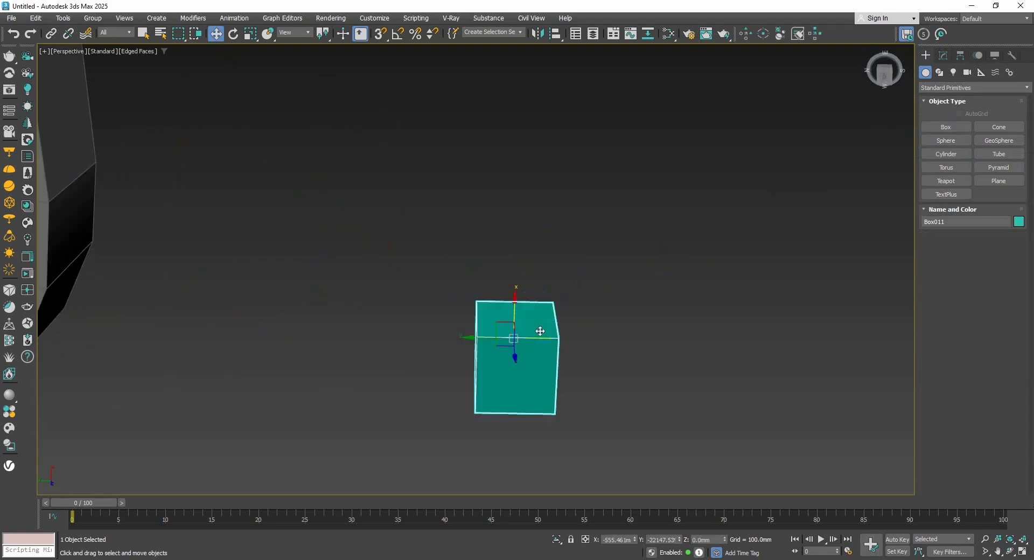
Add an Edit Poly modifier to the box and split its upper face into two halves by connecting its two opposite edges.
middle_drag(540, 331, 541, 301)
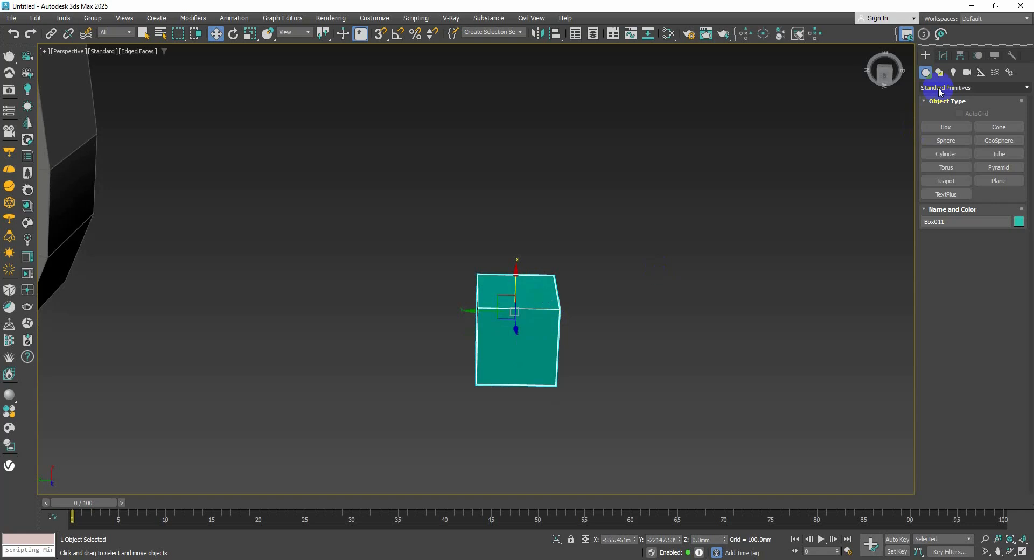
click(942, 56)
scroll(499, 309, down, 5)
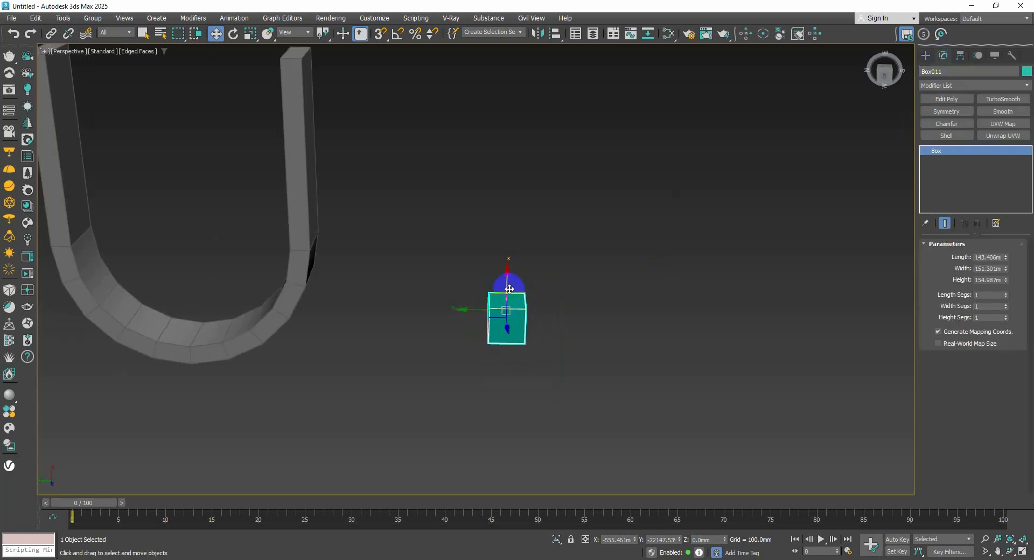
click(946, 99)
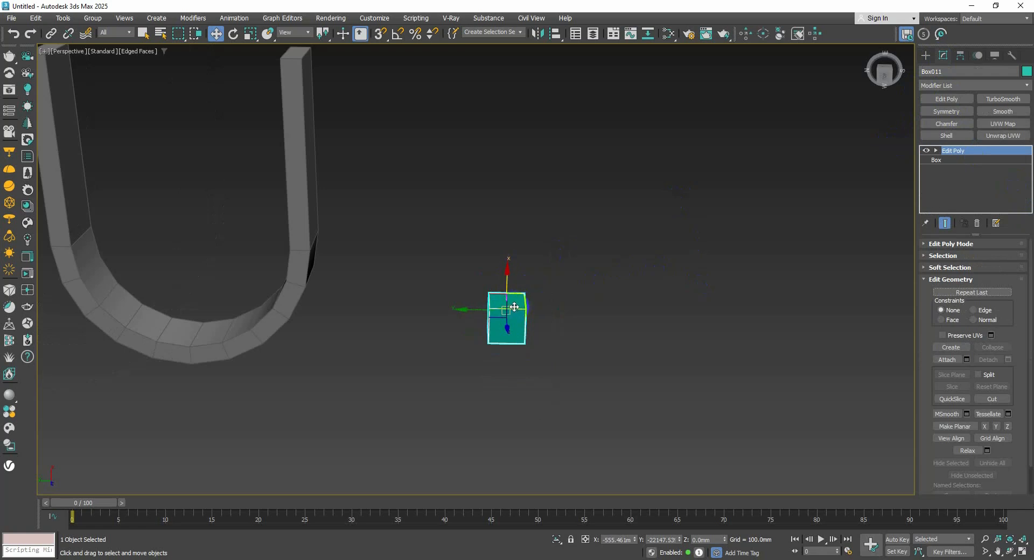
click(936, 150)
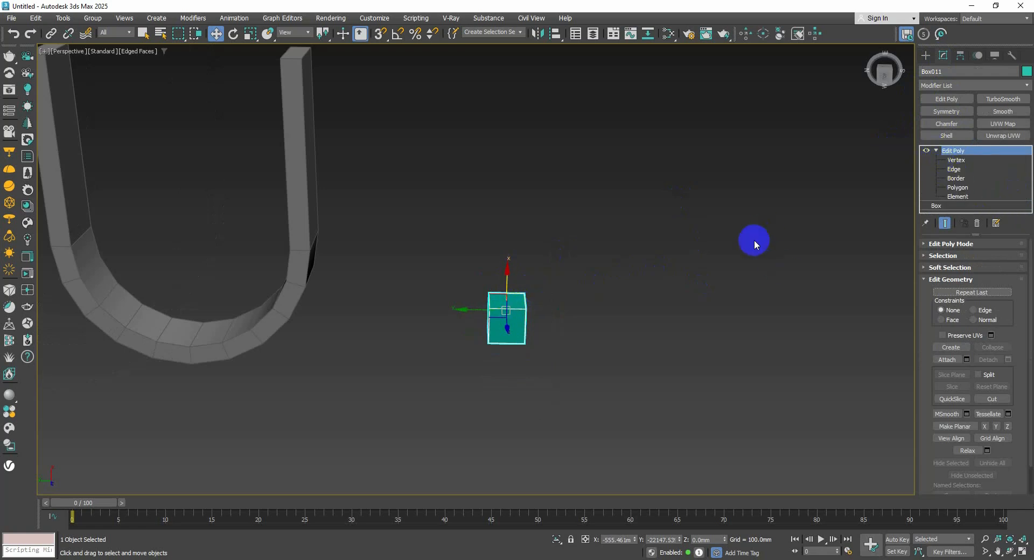
click(956, 188)
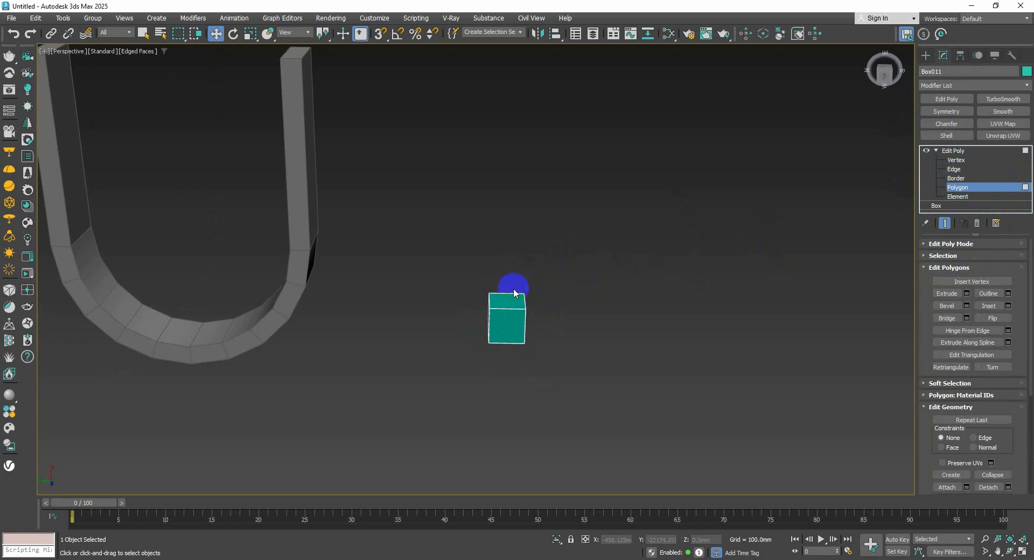
scroll(512, 289, up, 2)
click(707, 243)
click(952, 170)
click(575, 299)
scroll(503, 330, up, 3)
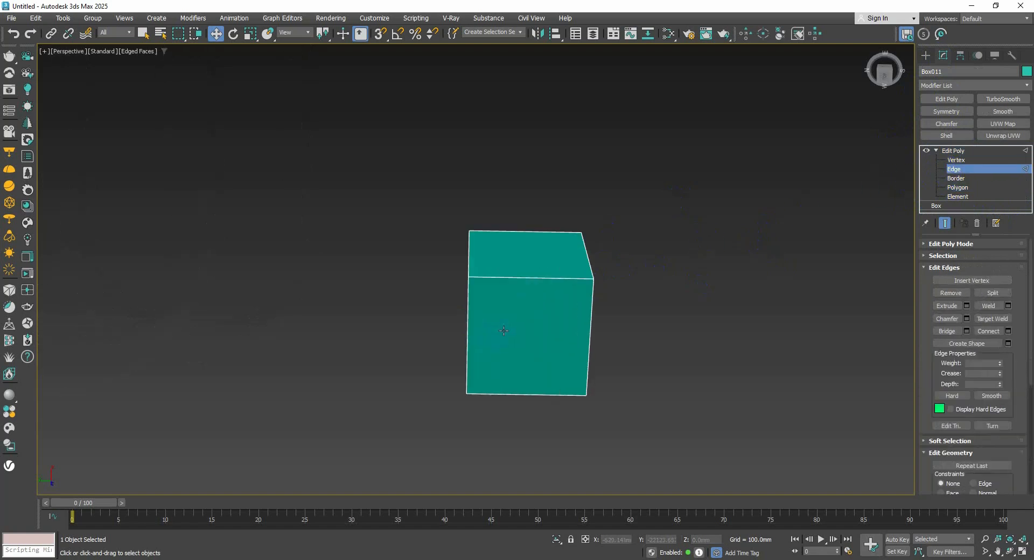
click(536, 279)
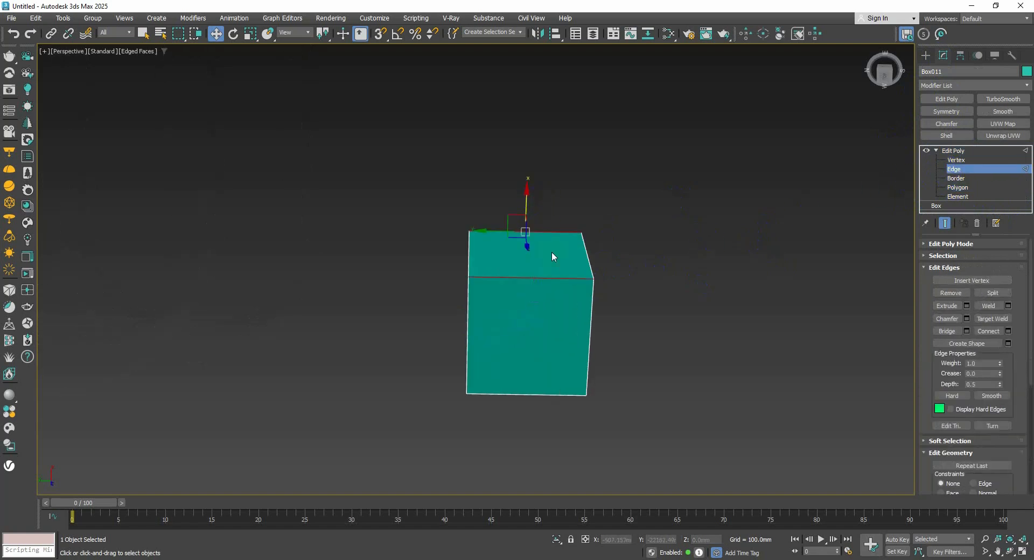
click(1008, 331)
click(485, 324)
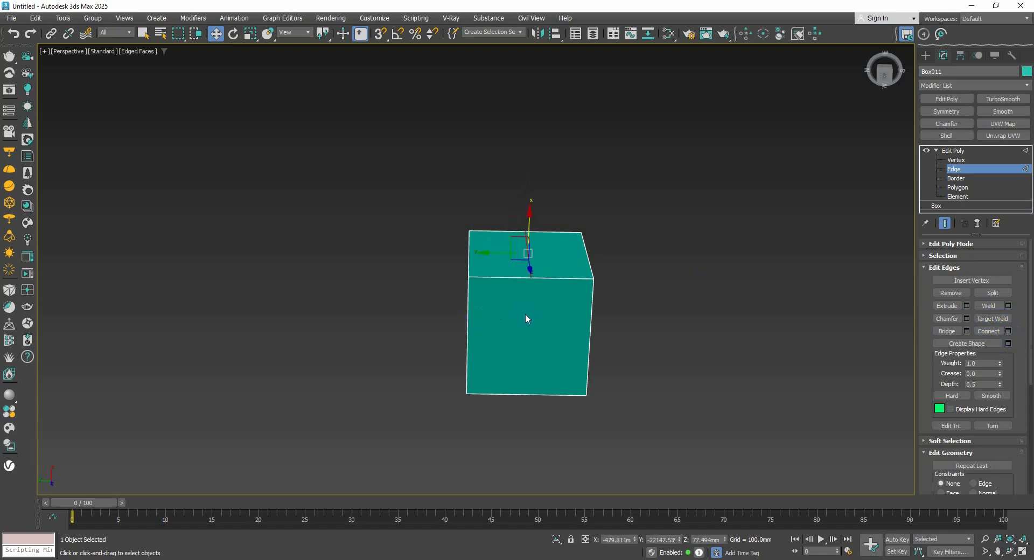
Extrude both halves of the box's upper face by about 224 mm with the By Polygon option.
click(958, 188)
click(577, 254)
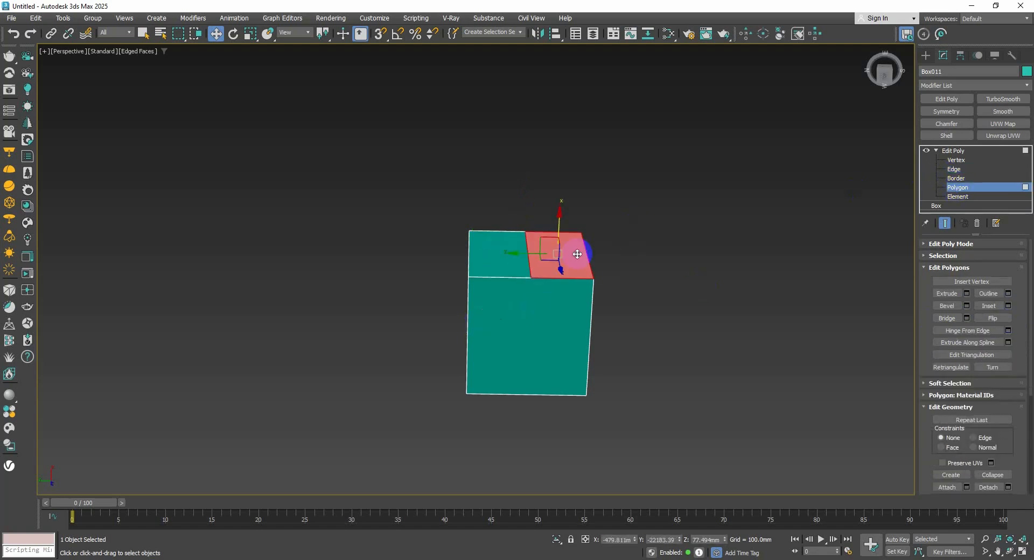
ctrl+click(513, 261)
click(967, 294)
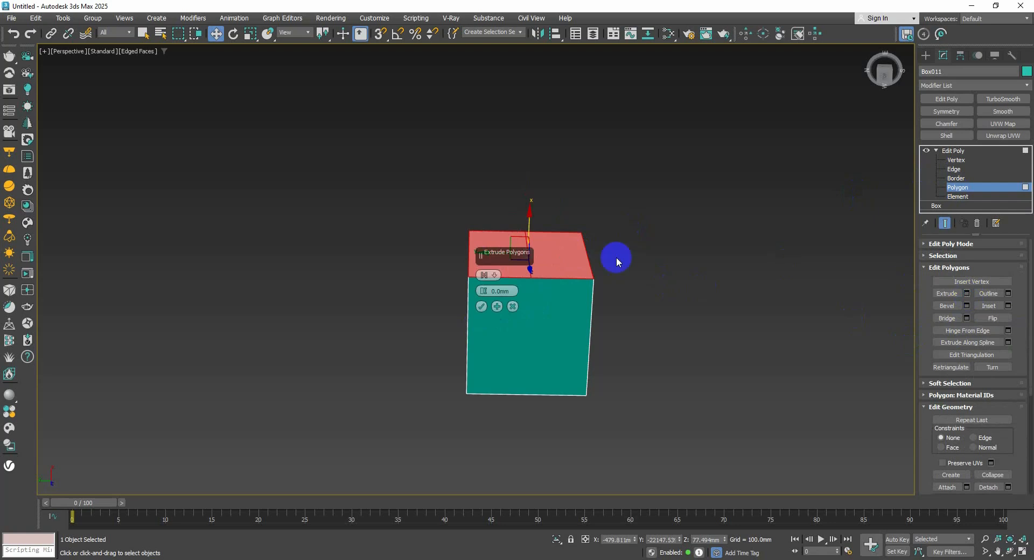
drag(485, 293, 492, 194)
scroll(461, 205, down, 5)
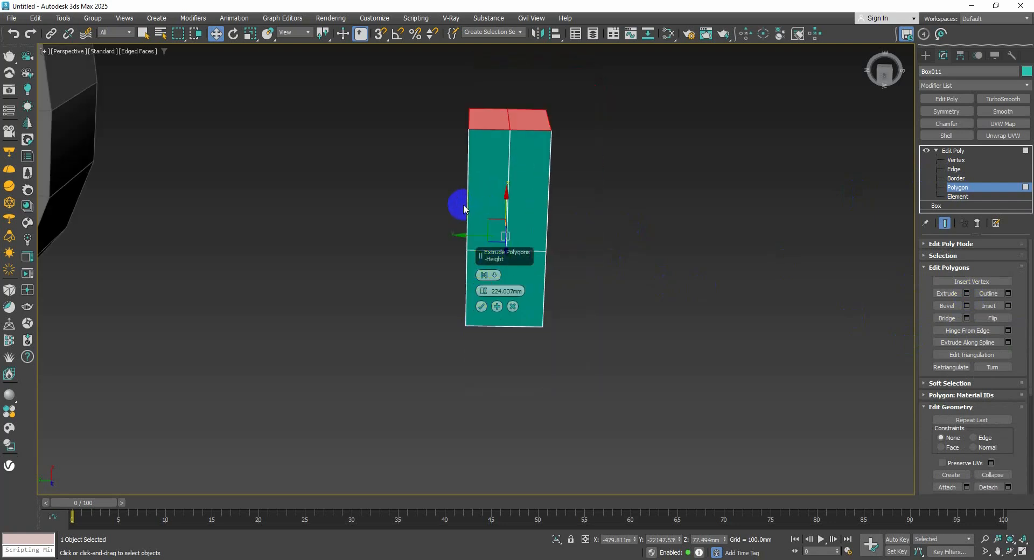
click(484, 274)
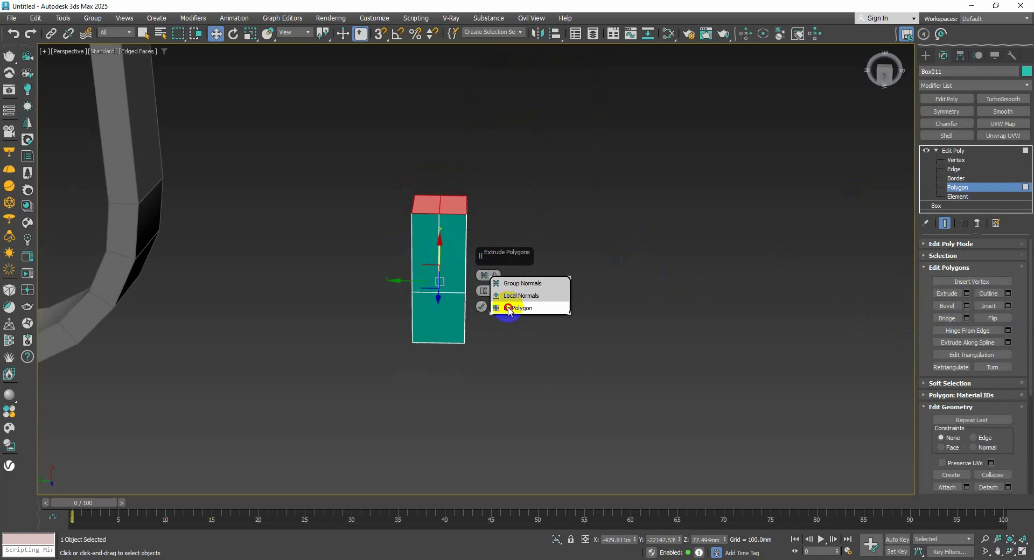
click(509, 309)
click(479, 308)
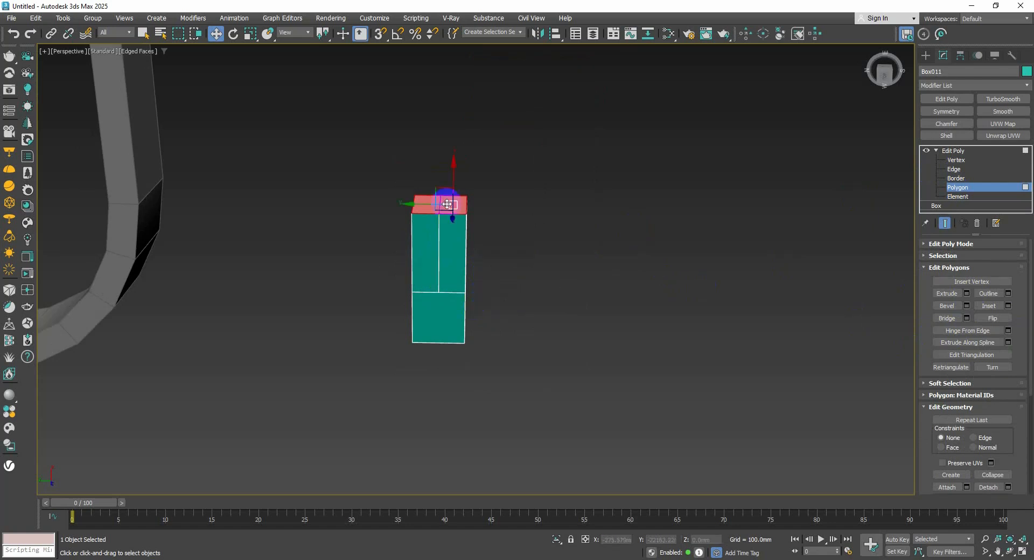
Move the two extruded end faces up along X to about 484.9 mm, near the height of the U.
drag(455, 179, 466, 51)
scroll(457, 132, down, 2)
middle_drag(456, 132, 457, 191)
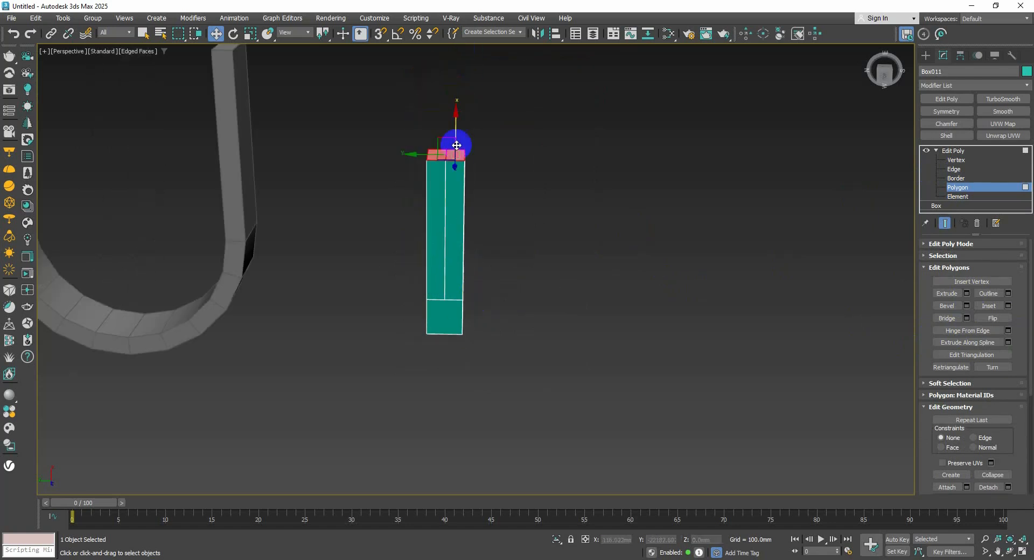
drag(456, 141, 462, 32)
scroll(473, 139, down, 5)
middle_drag(472, 141, 466, 184)
scroll(466, 185, up, 6)
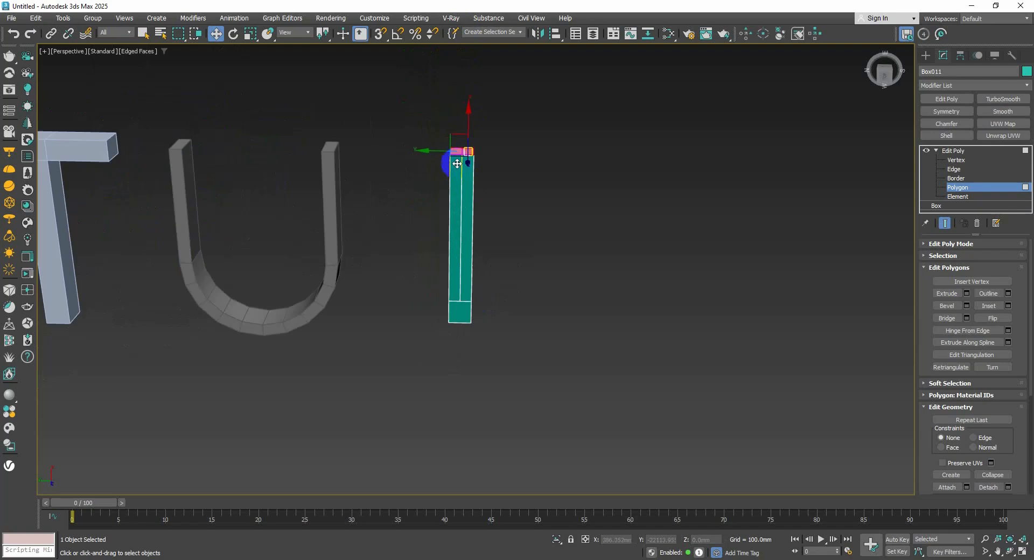
Move only the end face farther from the U about 379 mm along Y, away from the U, to slant one arm of the V.
alt+click(447, 137)
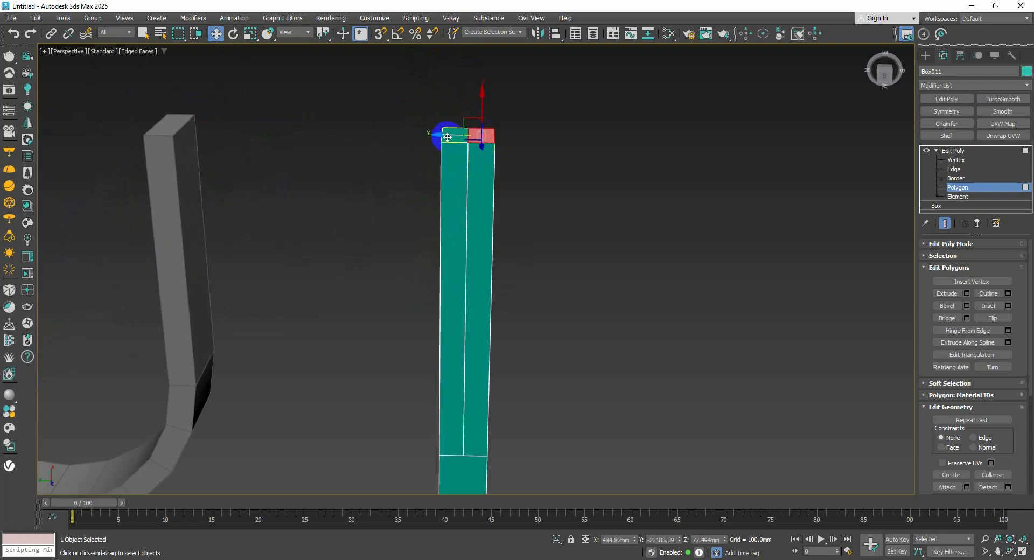
drag(444, 136, 584, 156)
scroll(581, 164, down, 2)
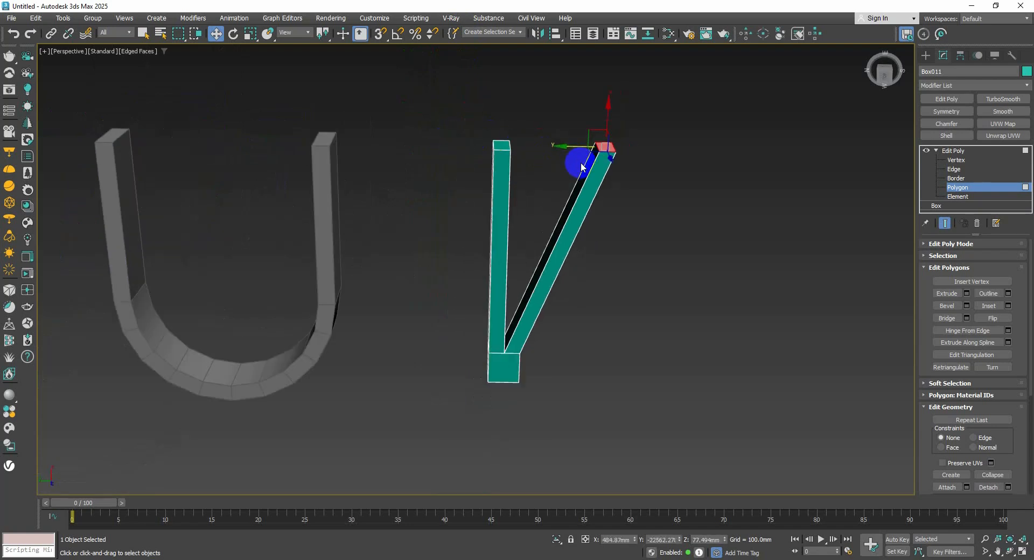
scroll(585, 169, down, 4)
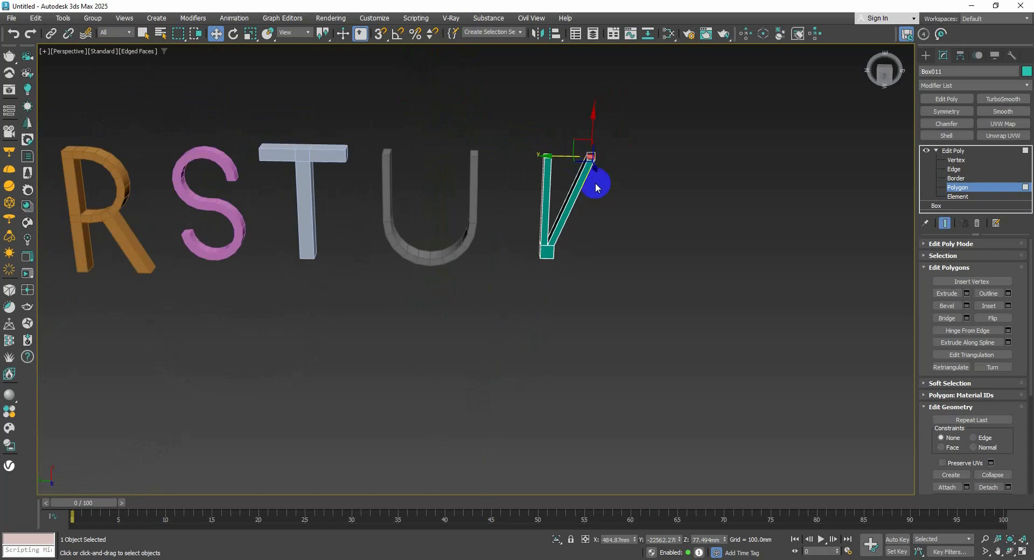
key(f)
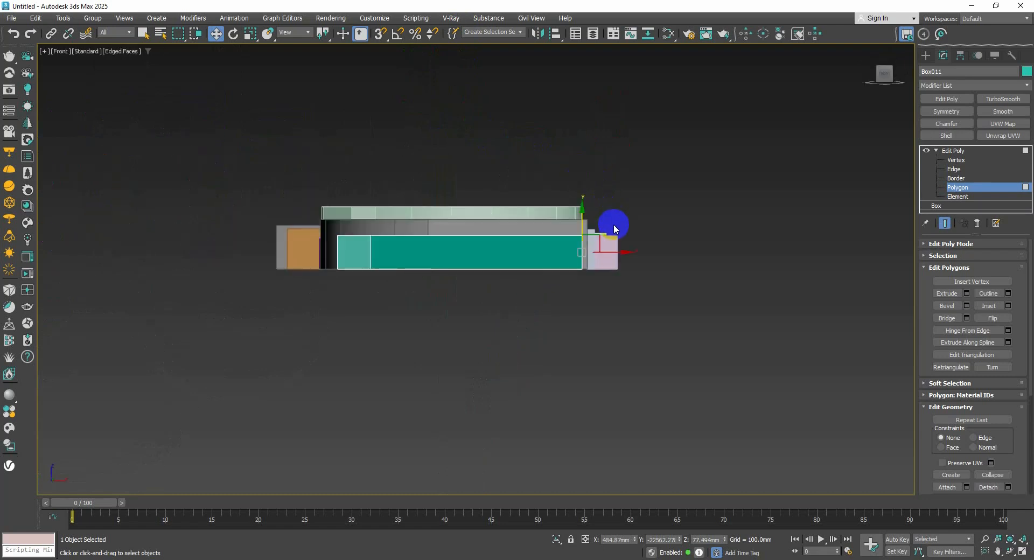
key(t)
scroll(611, 226, down, 6)
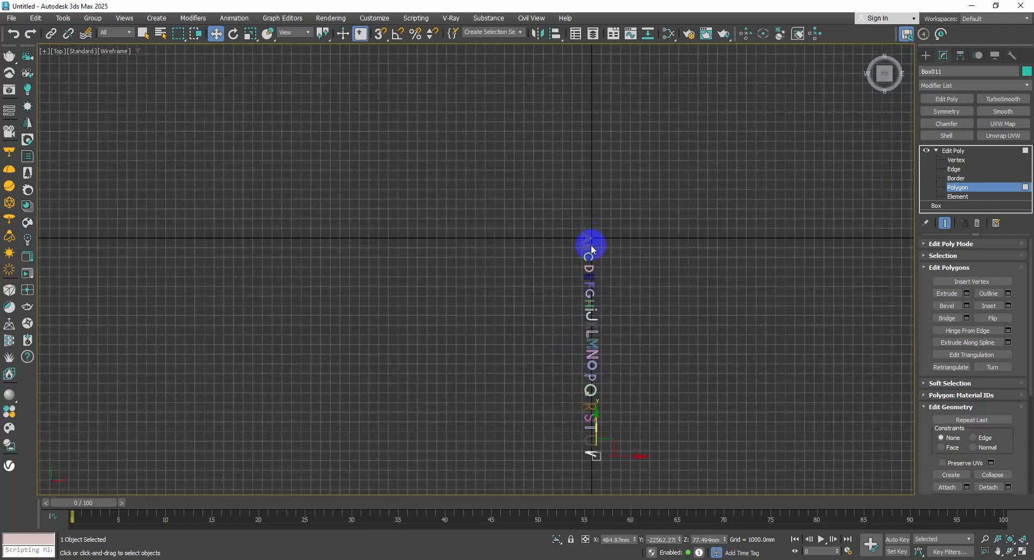
middle_drag(610, 338, 562, 193)
alt+middle_drag(582, 245, 697, 249)
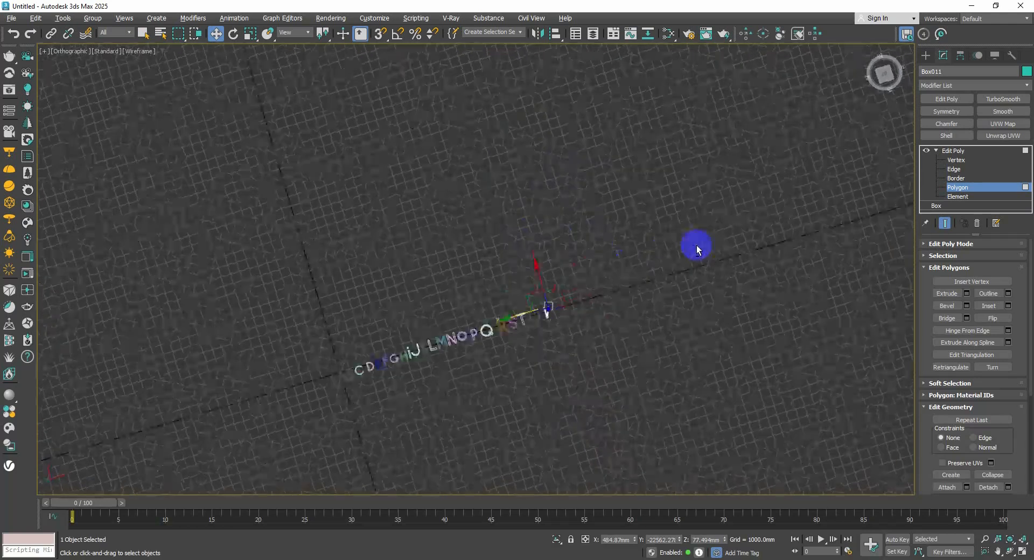
View the V straight from above and display the scene shaded with edged faces.
click(875, 98)
scroll(595, 282, up, 10)
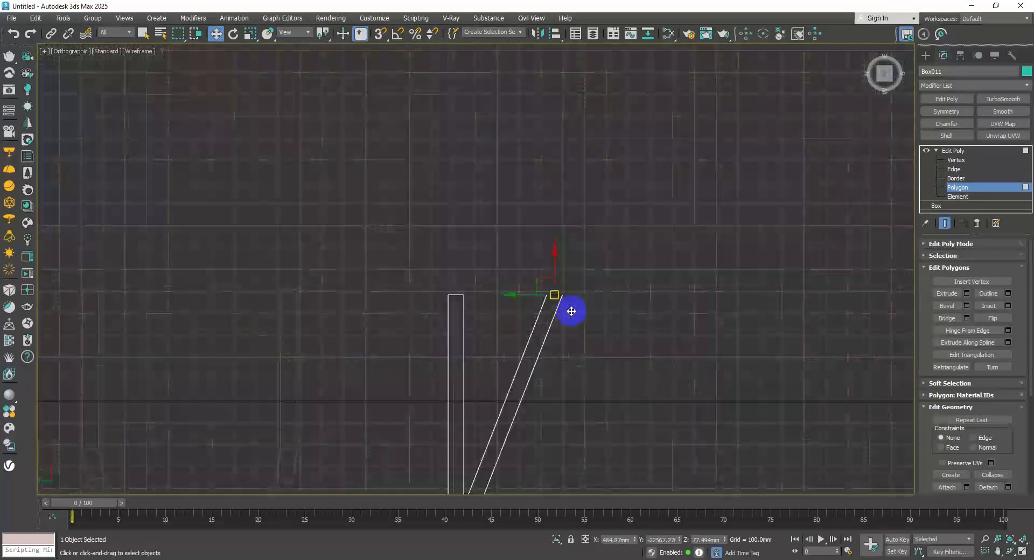
mouse_move(551, 325)
middle_down()
mouse_move(603, 229)
mouse_move(591, 209)
middle_up()
key(F3)
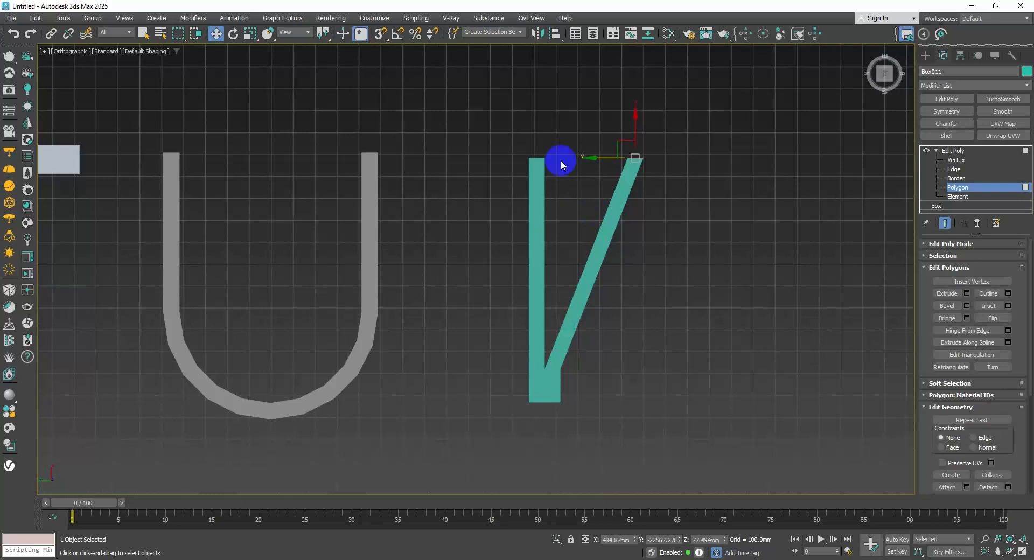
key(F4)
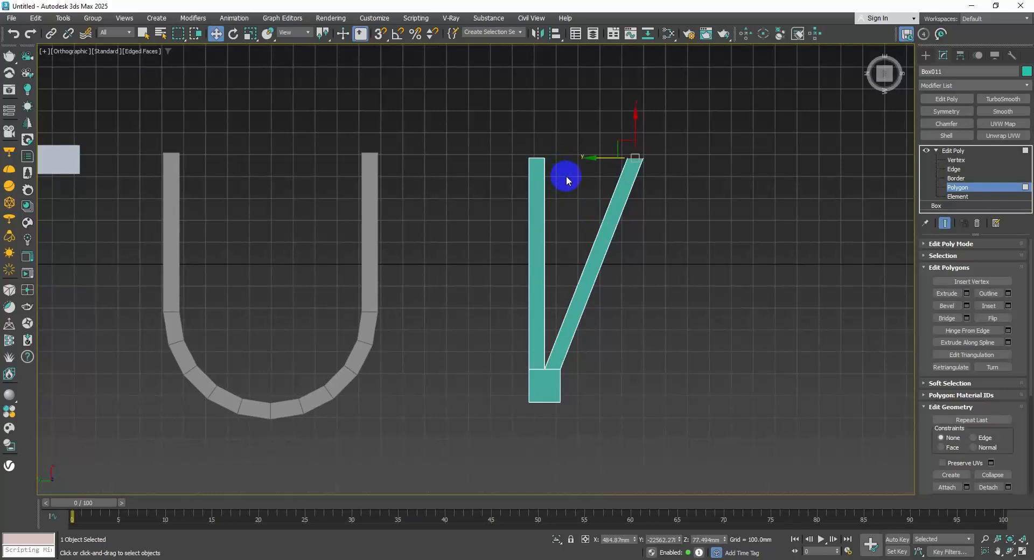
With snapping on, move the end vertices of the V's upright arm about 312 mm along Y toward the U to slant it.
click(943, 161)
drag(561, 162, 506, 125)
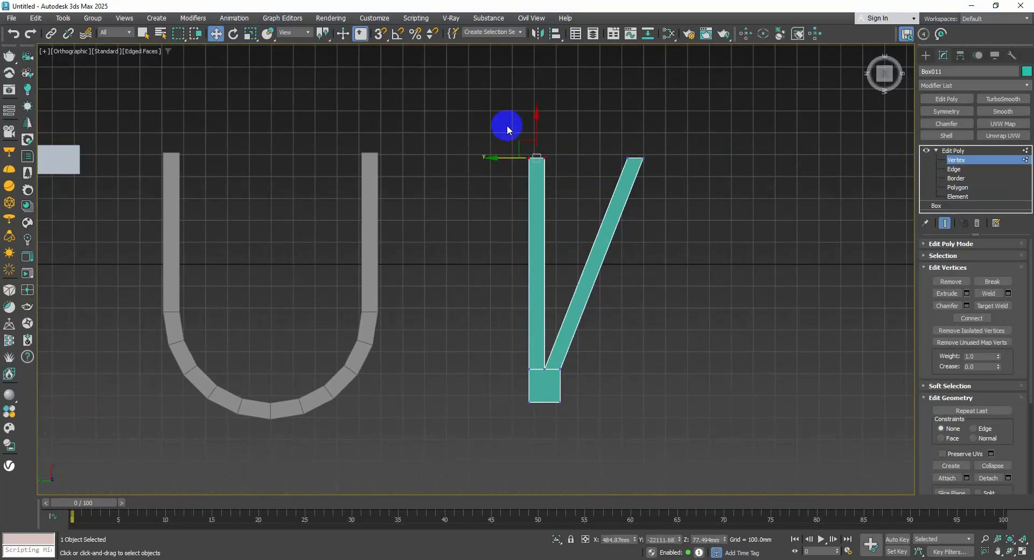
click(379, 37)
scroll(497, 173, up, 3)
scroll(474, 156, down, 3)
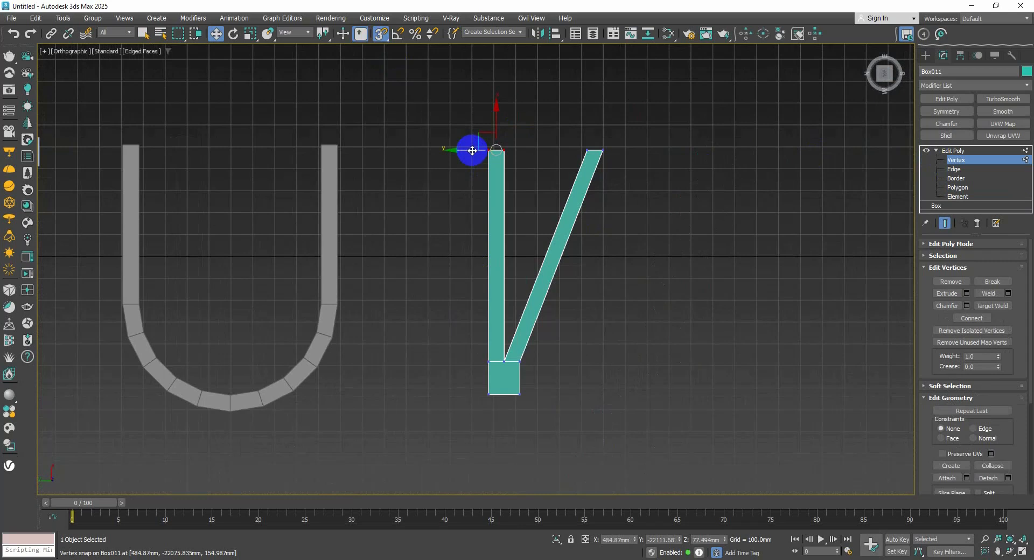
drag(472, 151, 436, 150)
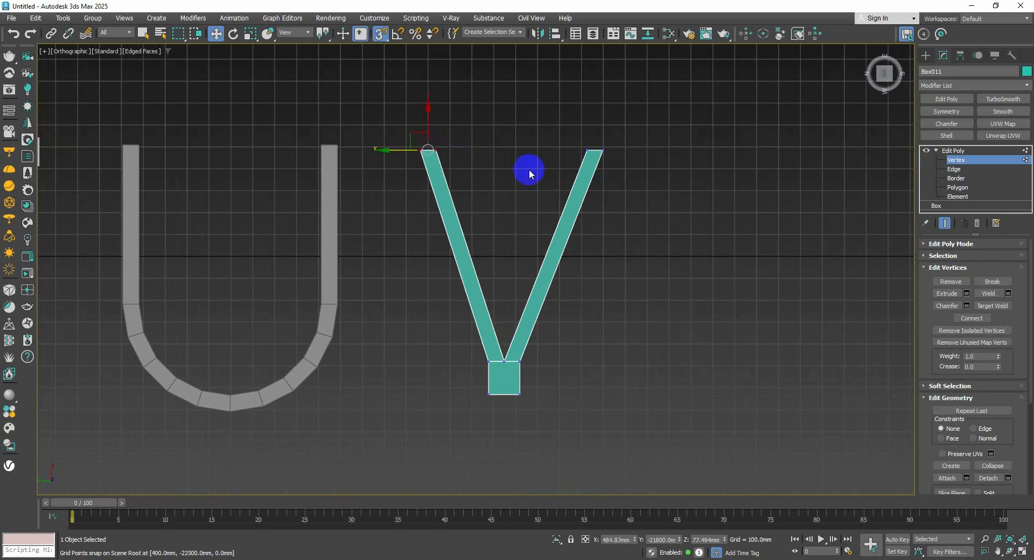
Snap the end vertices of the V's other arm to -22500 mm along Y to even out the letter.
drag(619, 169, 573, 132)
scroll(584, 171, up, 2)
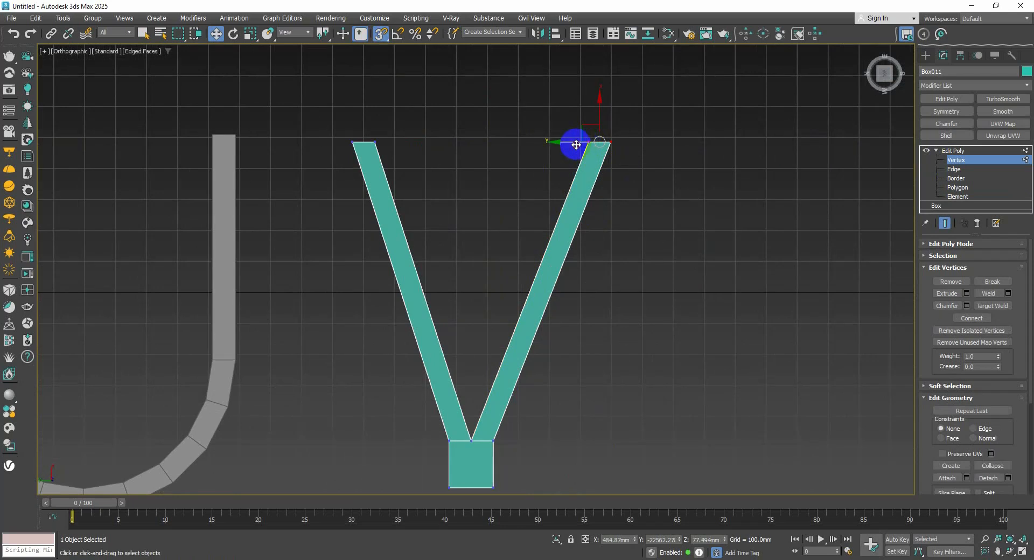
drag(575, 143, 579, 138)
Turn snapping off and scale the V's lowest vertices closer together so the foot tapers, then leave vertex editing.
scroll(572, 155, down, 4)
scroll(542, 296, up, 2)
scroll(542, 296, up, 2)
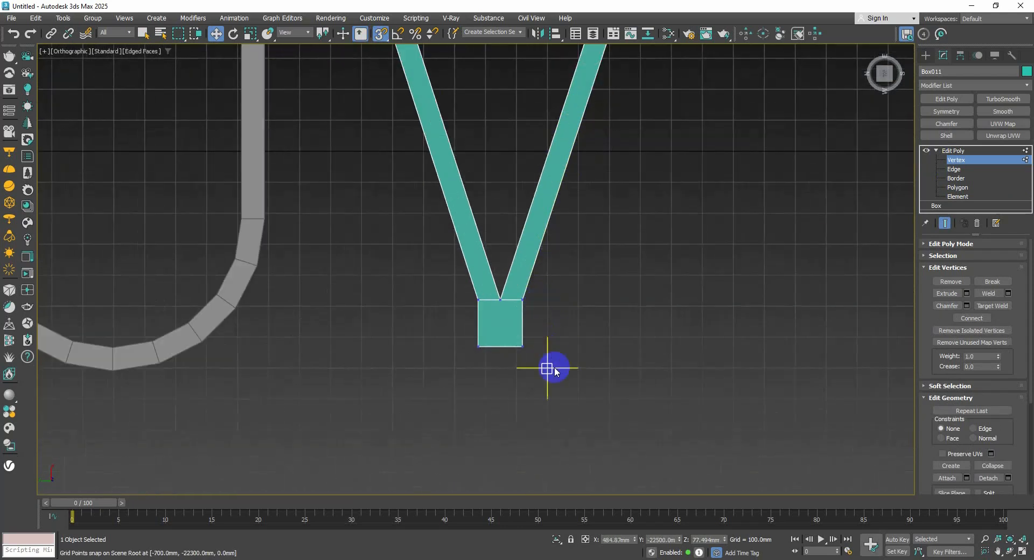
drag(549, 364, 458, 340)
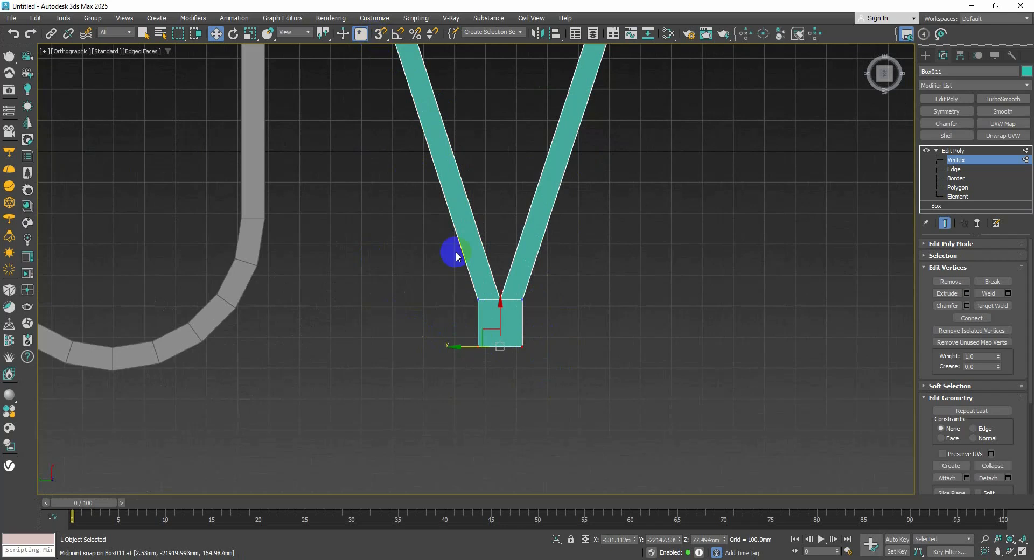
click(250, 33)
drag(480, 323, 510, 354)
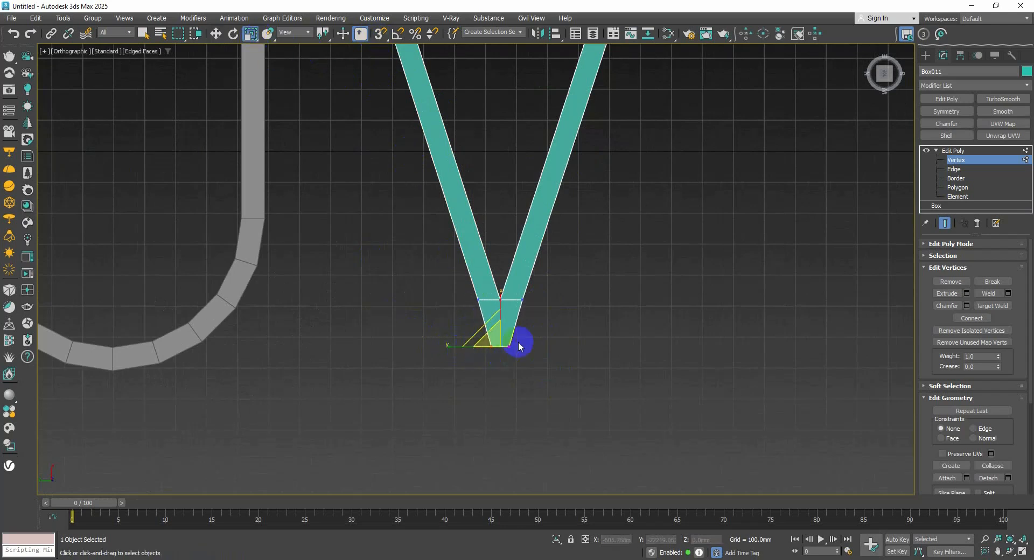
click(580, 278)
scroll(586, 275, down, 4)
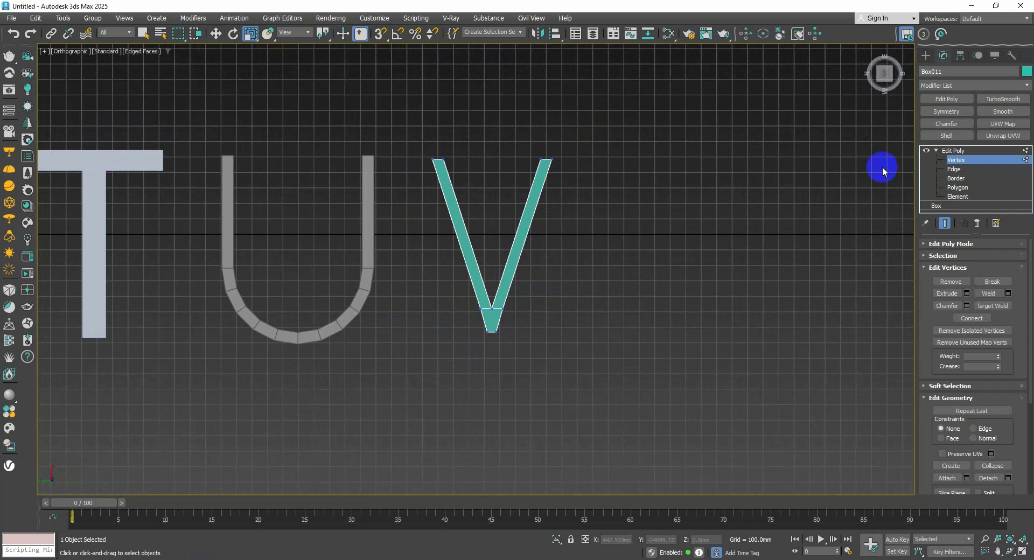
click(957, 160)
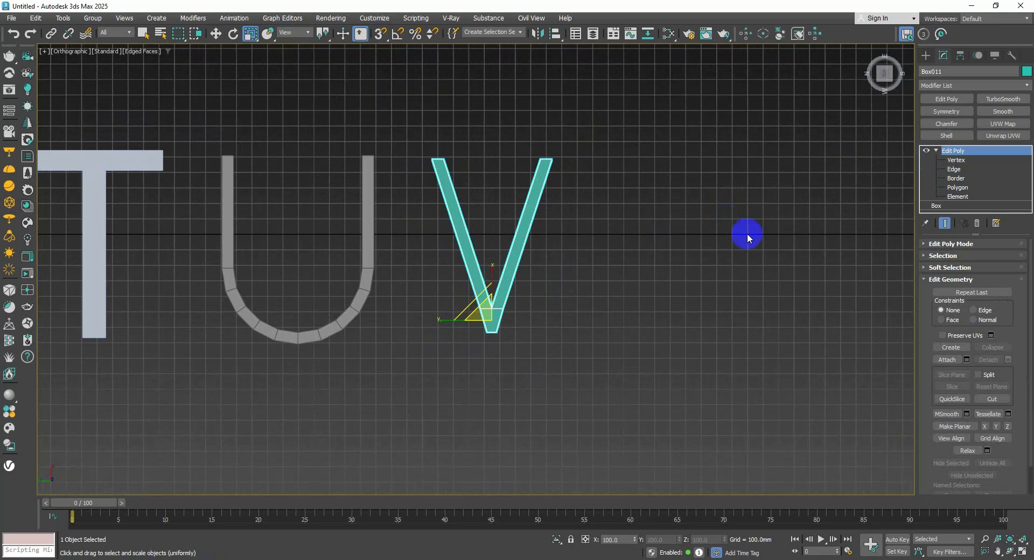
Create a box beside the V's foot, about 692 mm long, 101 mm wide and 132 mm high.
scroll(692, 211, down, 3)
middle_drag(687, 212, 642, 229)
click(925, 56)
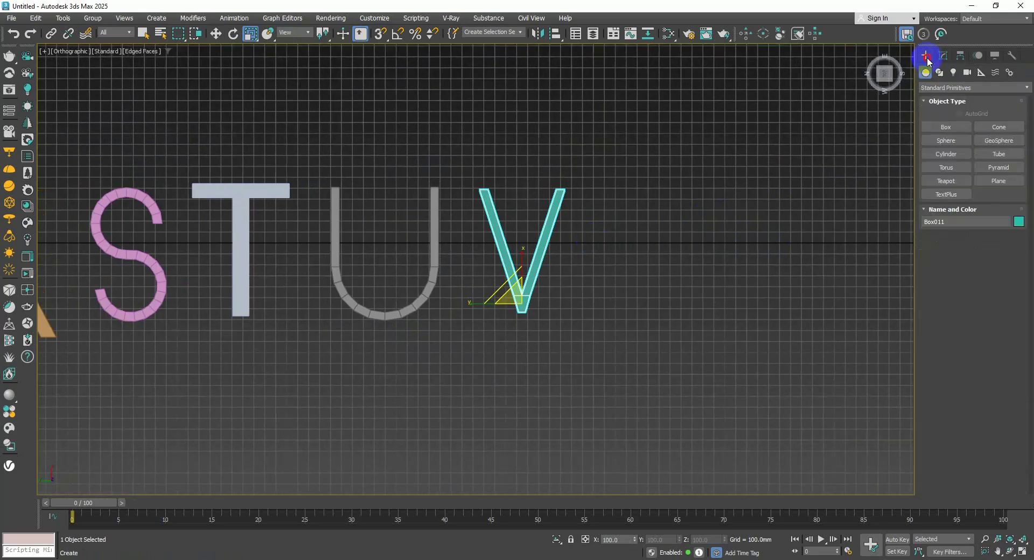
middle_drag(795, 184, 775, 186)
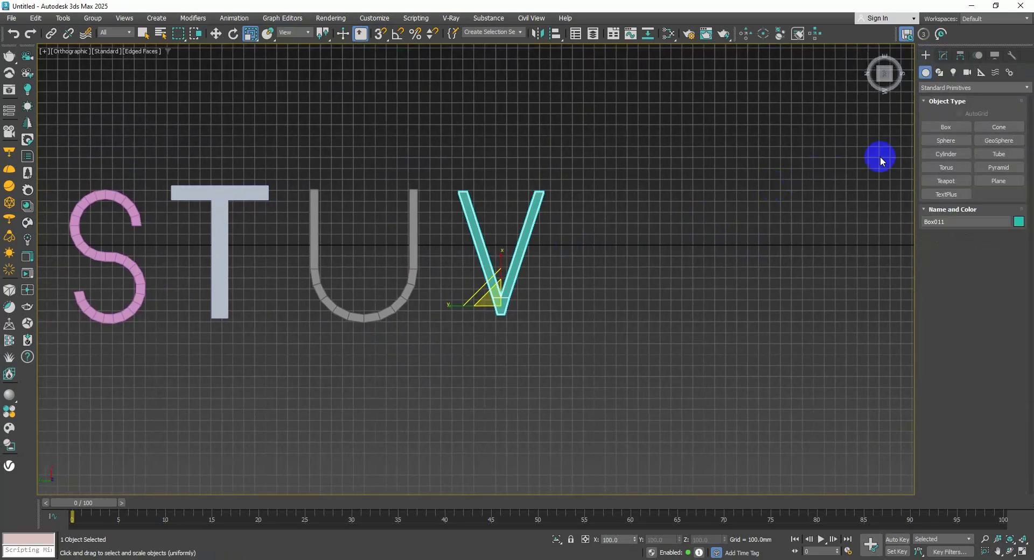
click(939, 127)
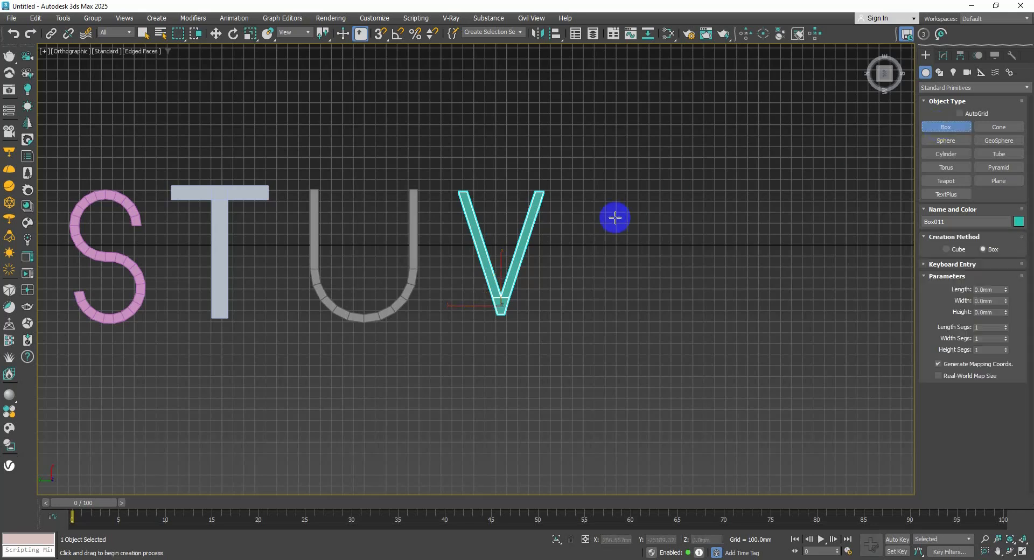
middle_drag(614, 216, 572, 201)
scroll(579, 186, up, 4)
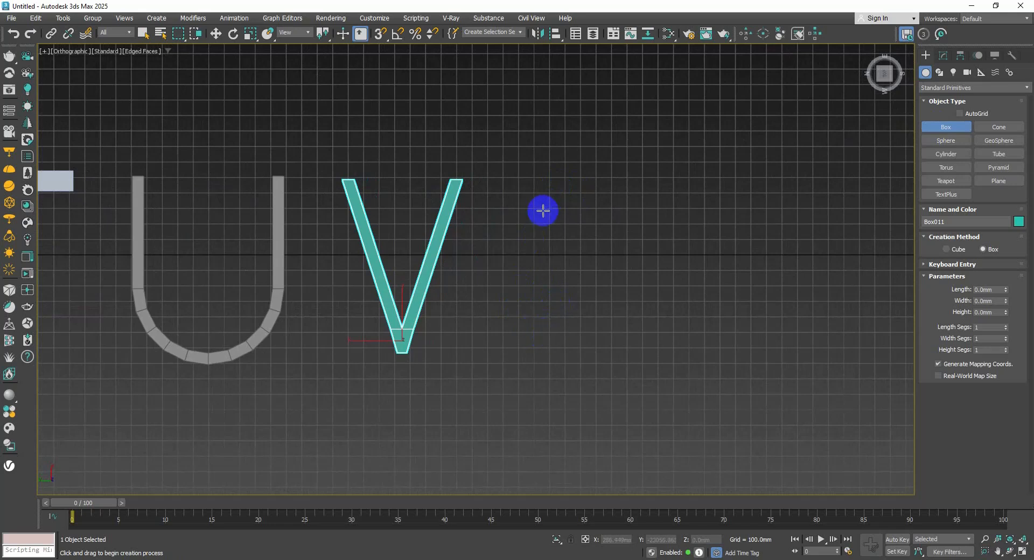
drag(515, 332, 627, 349)
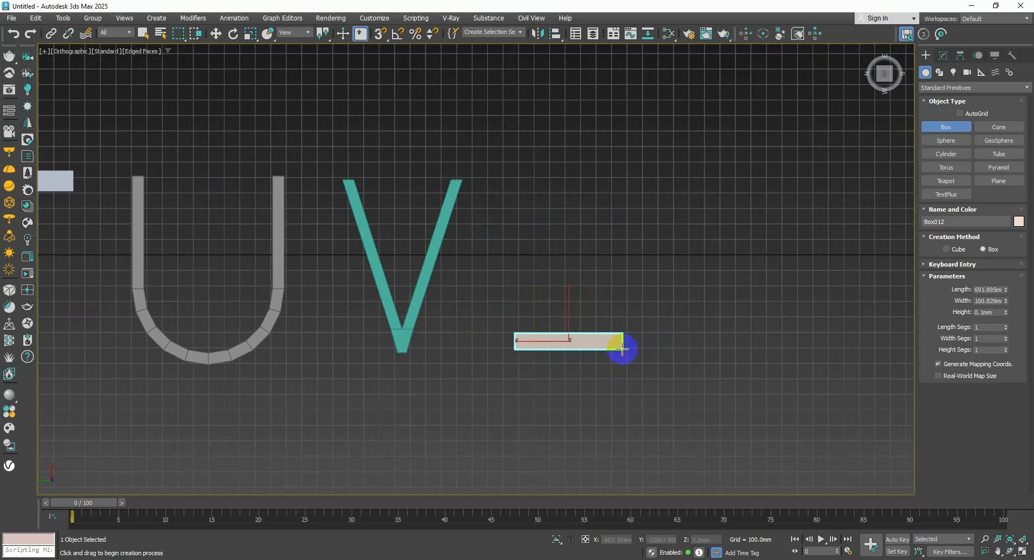
alt+middle_drag(620, 344, 621, 395)
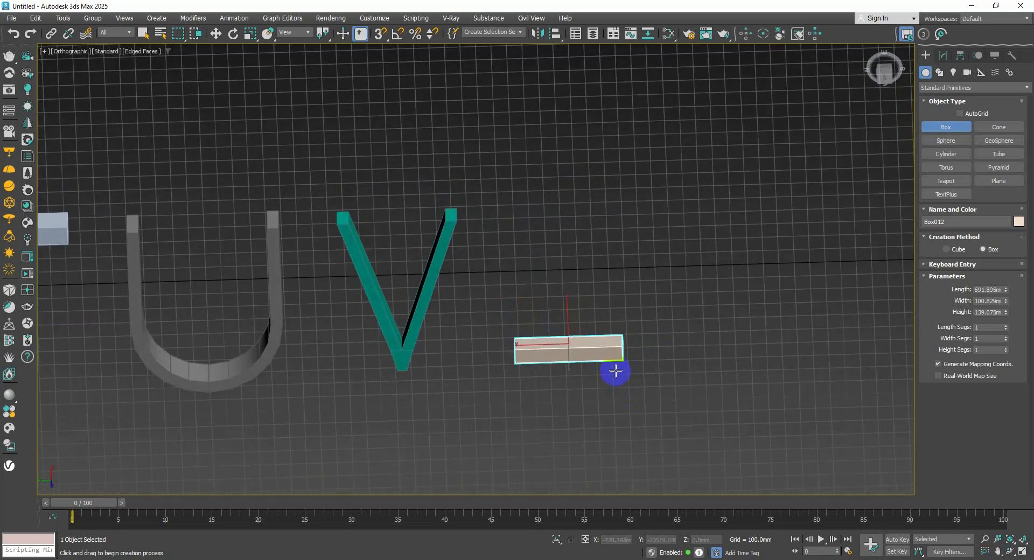
click(615, 369)
key(r)
Add an Edit Poly modifier to the new box and connect its long edges with 3 segments, spreading the outer cuts toward the ends.
click(943, 56)
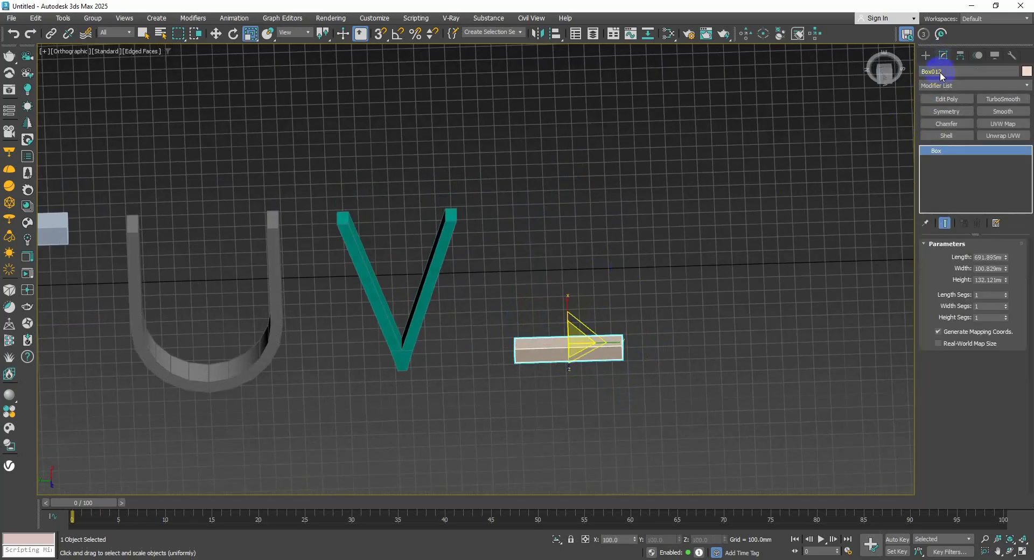
click(946, 99)
click(936, 150)
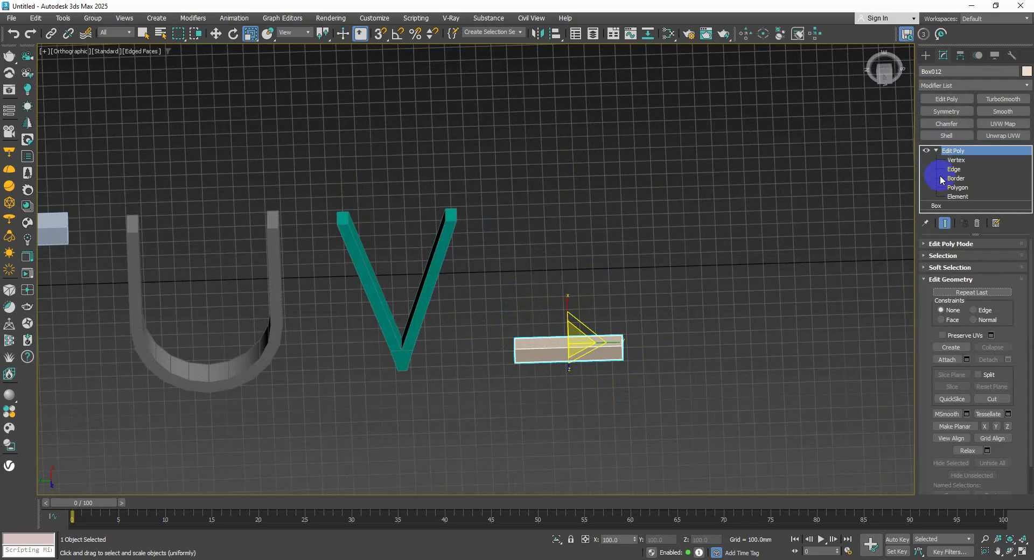
click(943, 171)
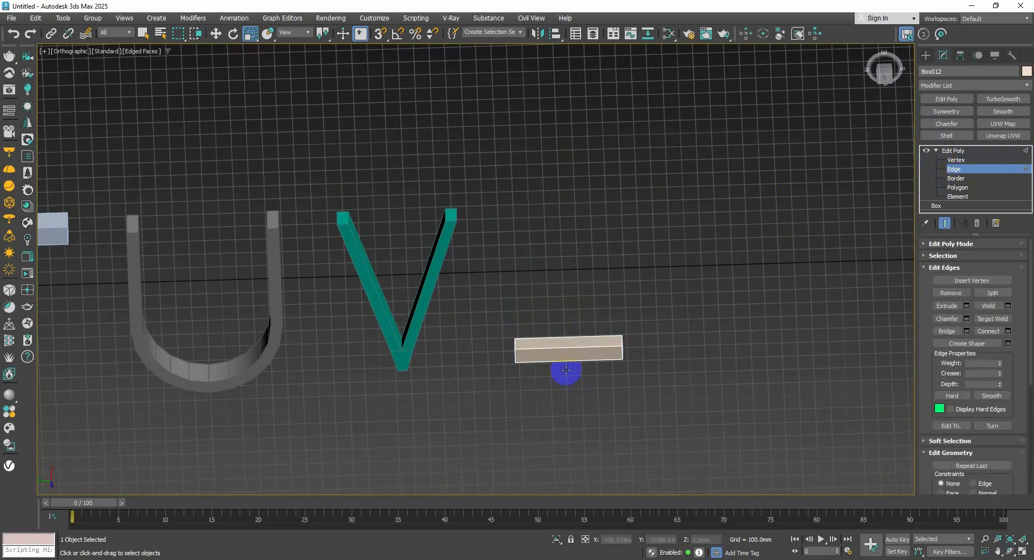
scroll(565, 369, down, 2)
alt+middle_drag(572, 373, 563, 376)
scroll(563, 376, up, 1)
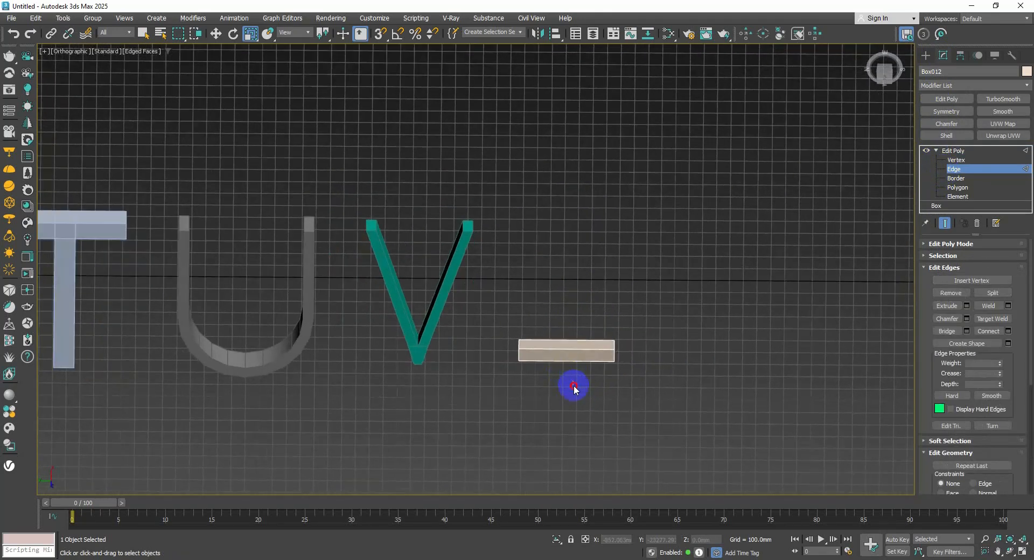
drag(575, 389, 567, 289)
scroll(577, 356, up, 3)
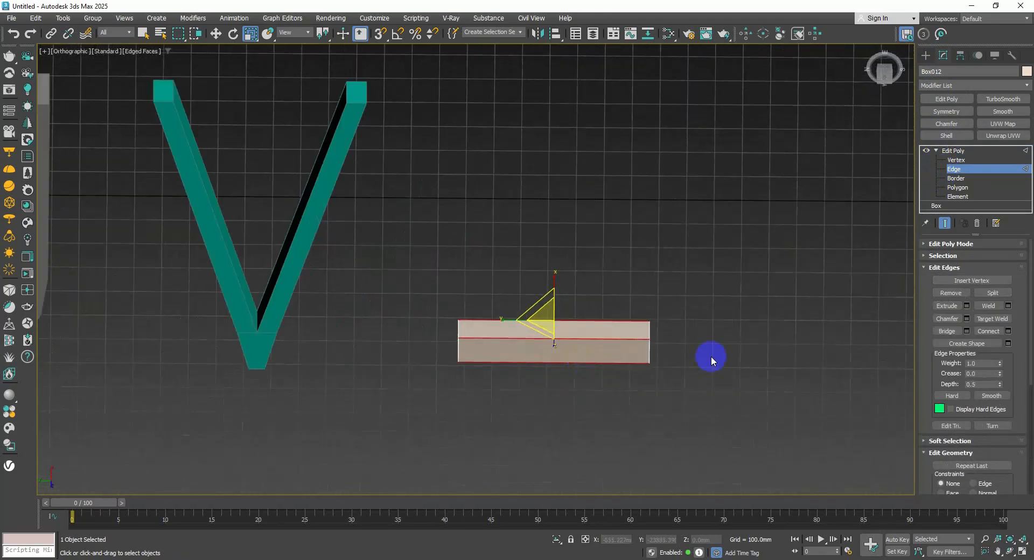
click(1008, 332)
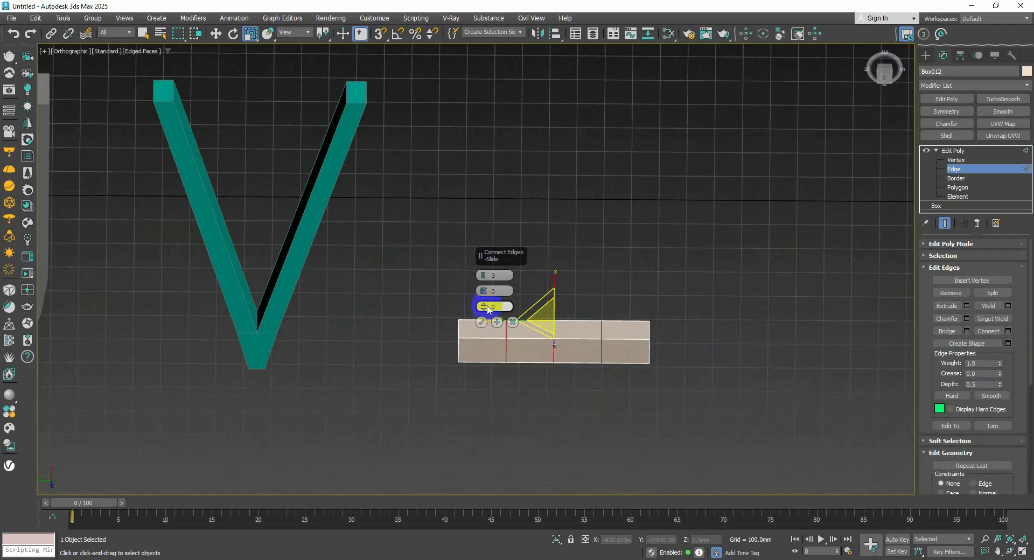
mouse_move(483, 299)
mouse_down()
mouse_move(494, 217)
mouse_move(480, 310)
mouse_up()
click(481, 322)
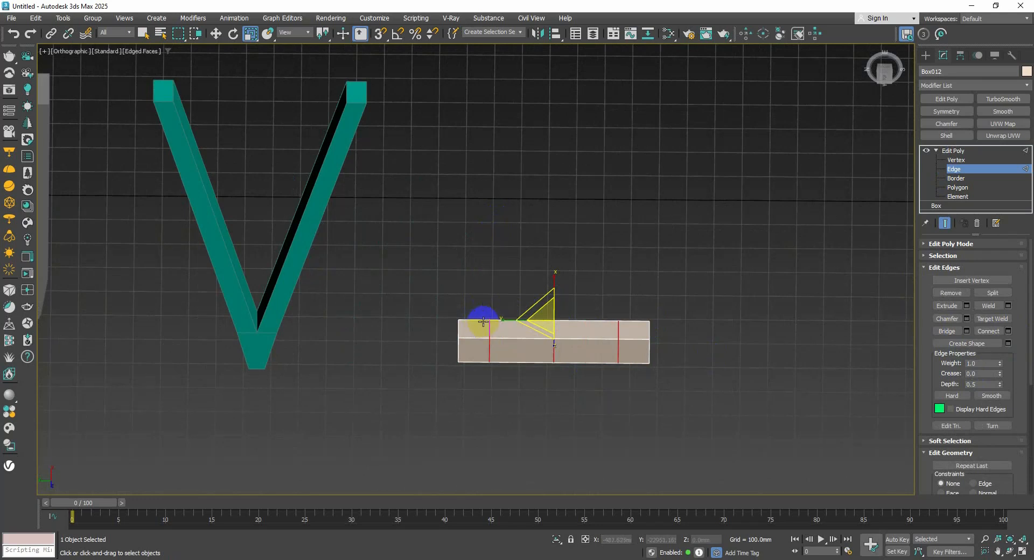
Extrude the two outermost upper faces of the box along X to about 574 mm to form two upright arms.
click(963, 187)
click(627, 331)
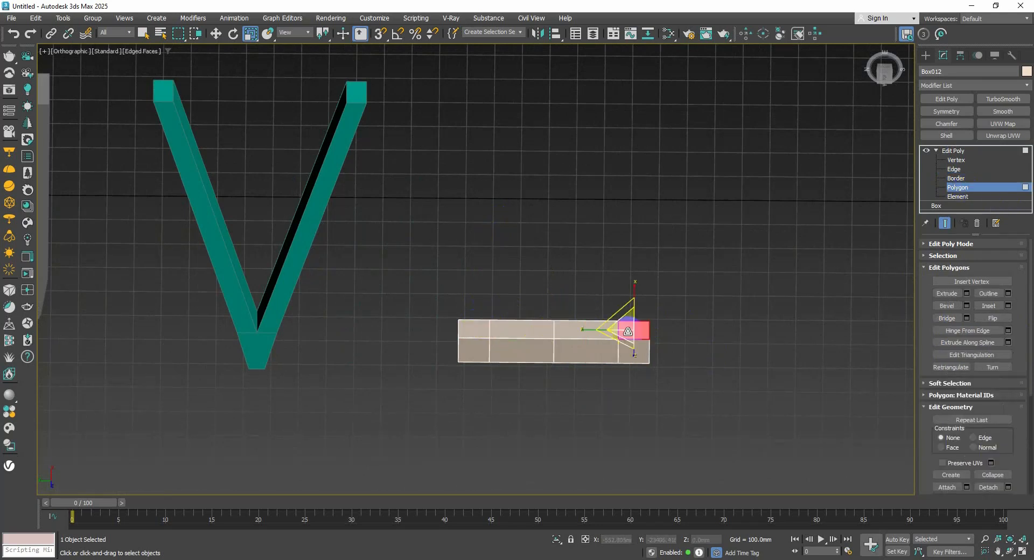
ctrl+click(488, 333)
click(216, 33)
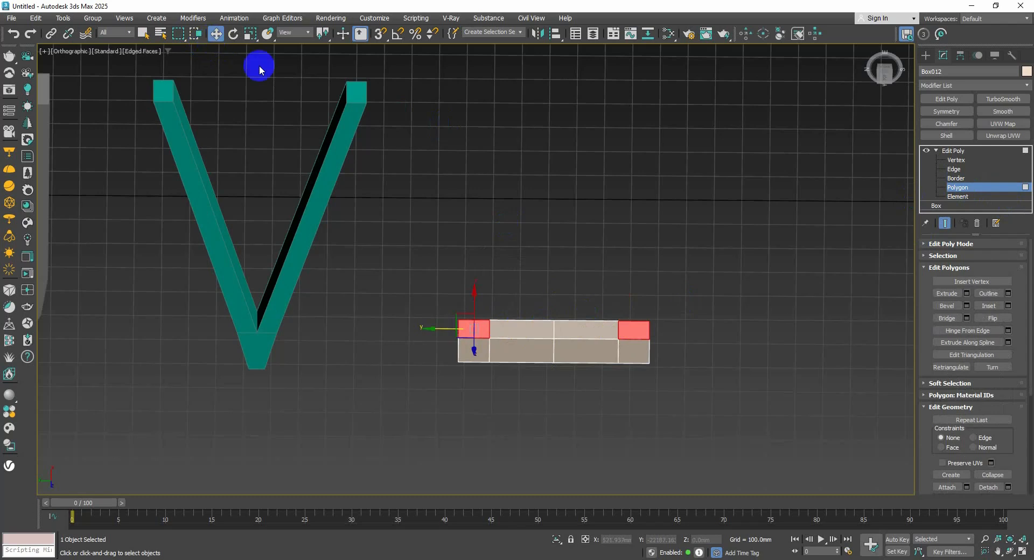
scroll(508, 234, down, 2)
drag(480, 277, 515, 93)
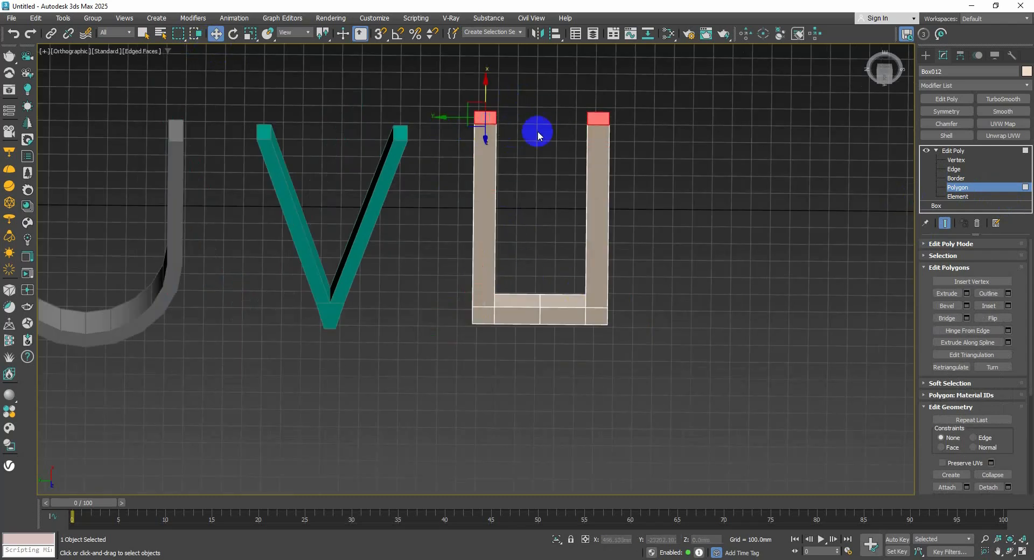
Turn snapping on and move the top face of the arm farther from the V outward about 230 mm along Y, slanting that arm.
alt+middle_drag(584, 122, 592, 114)
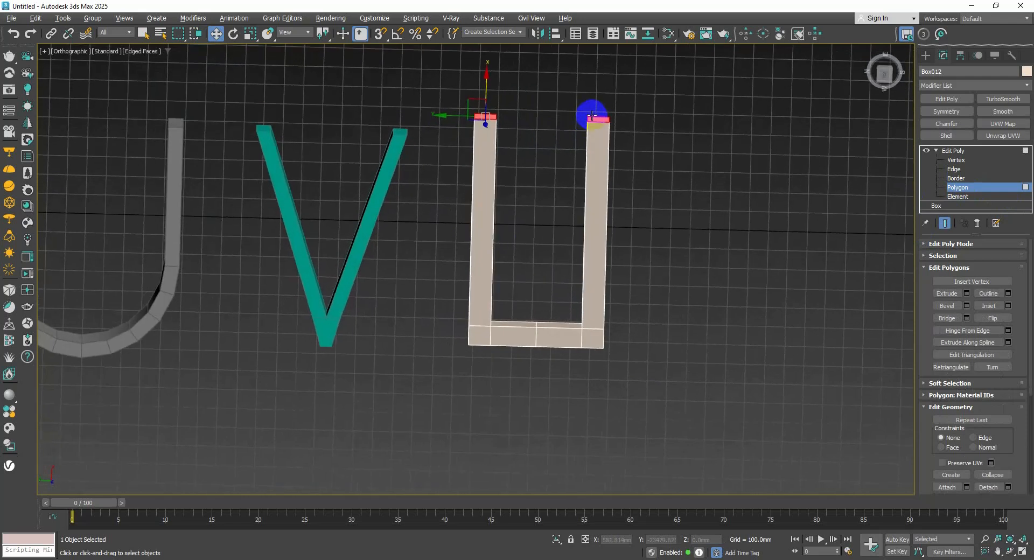
key(s)
scroll(605, 116, up, 2)
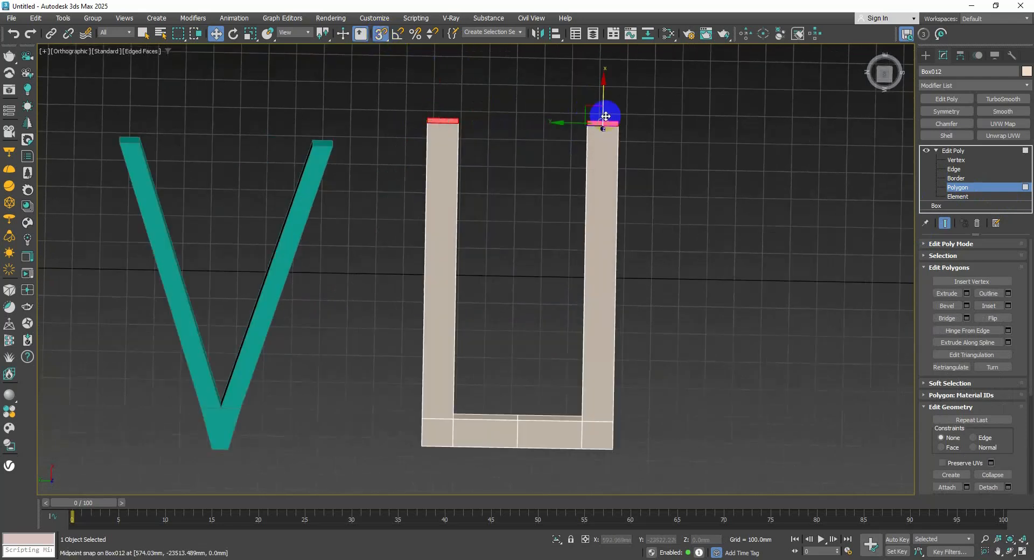
scroll(605, 116, up, 4)
scroll(641, 125, down, 1)
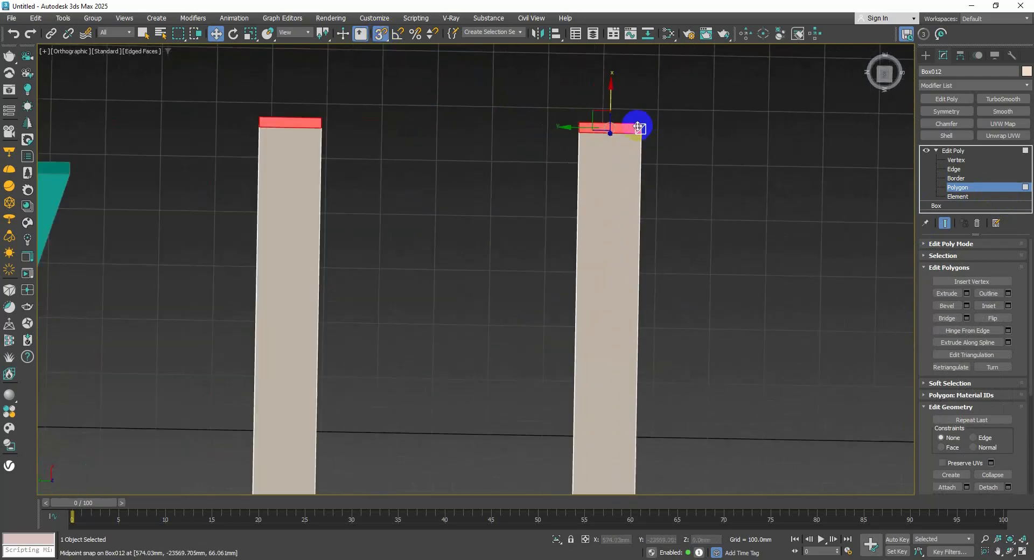
scroll(584, 127, up, 2)
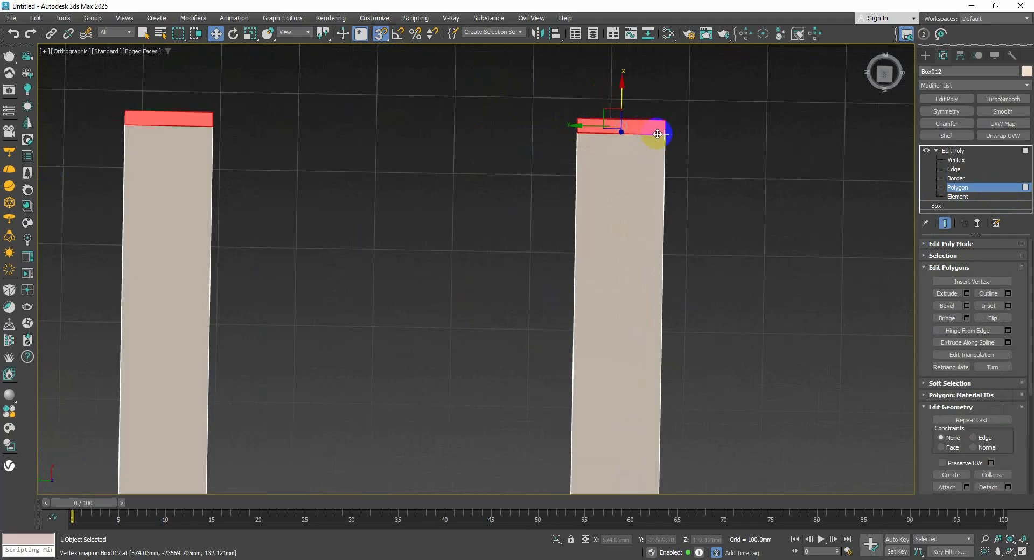
scroll(663, 135, up, 3)
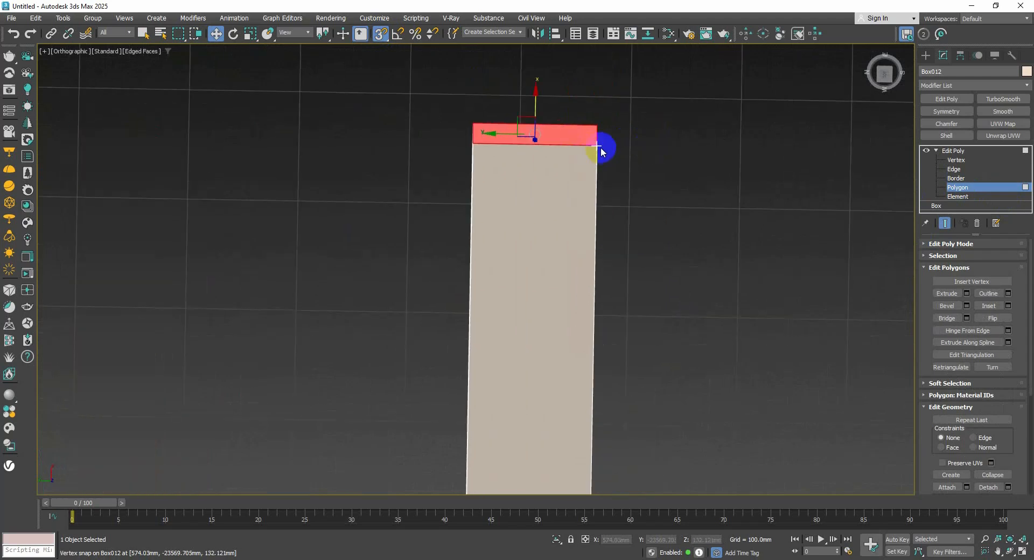
scroll(599, 146, up, 4)
scroll(598, 145, down, 4)
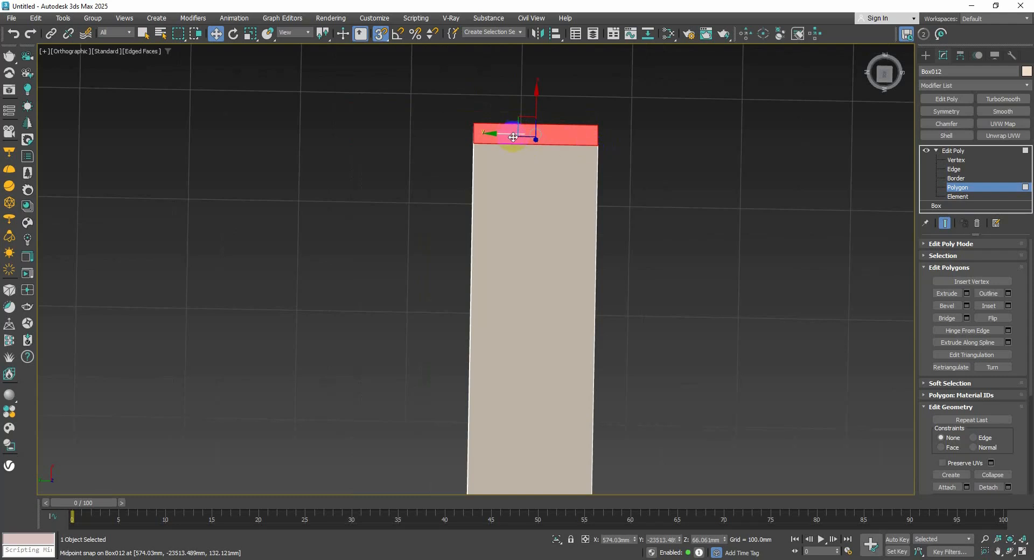
scroll(599, 147, down, 3)
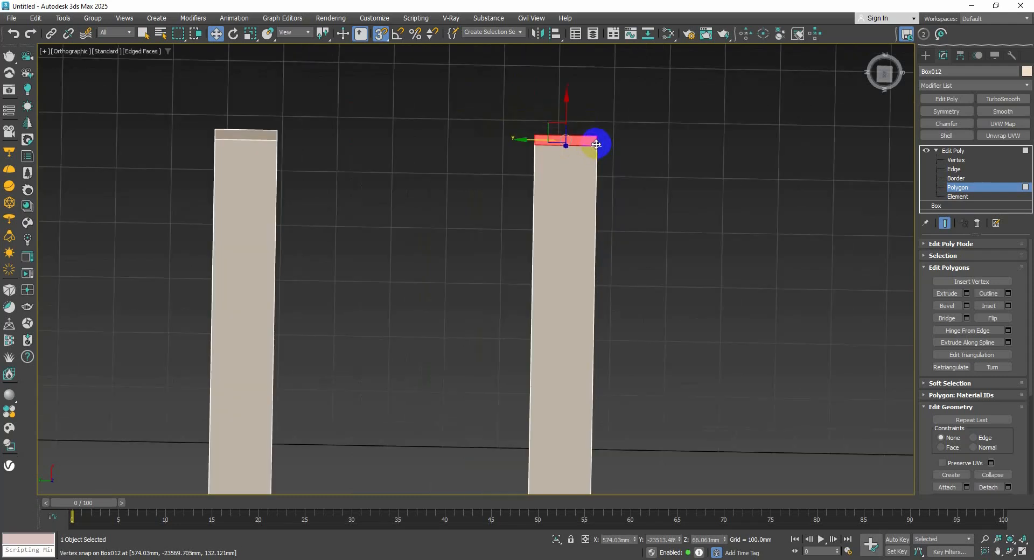
drag(596, 144, 714, 131)
scroll(605, 146, down, 2)
scroll(539, 145, down, 2)
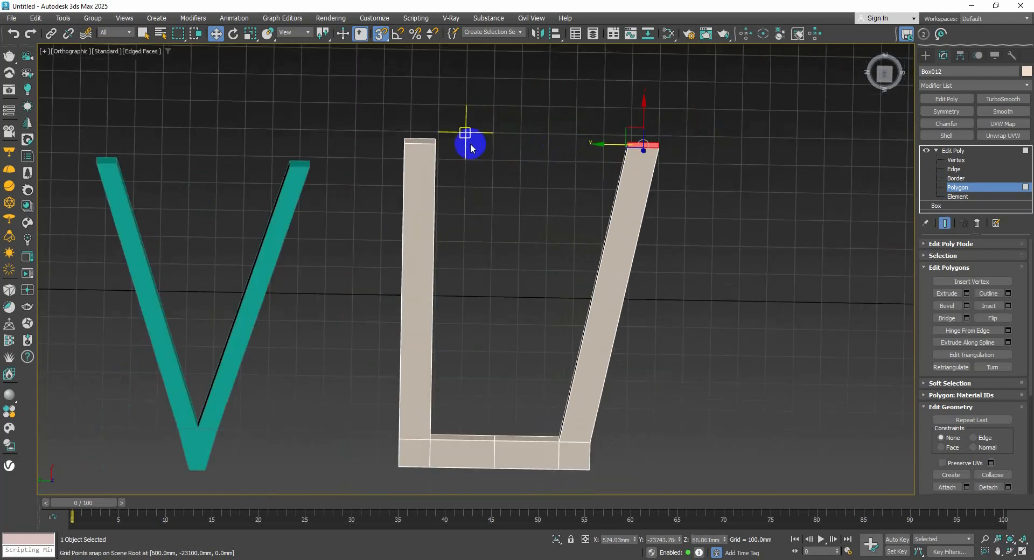
middle_drag(479, 155, 501, 148)
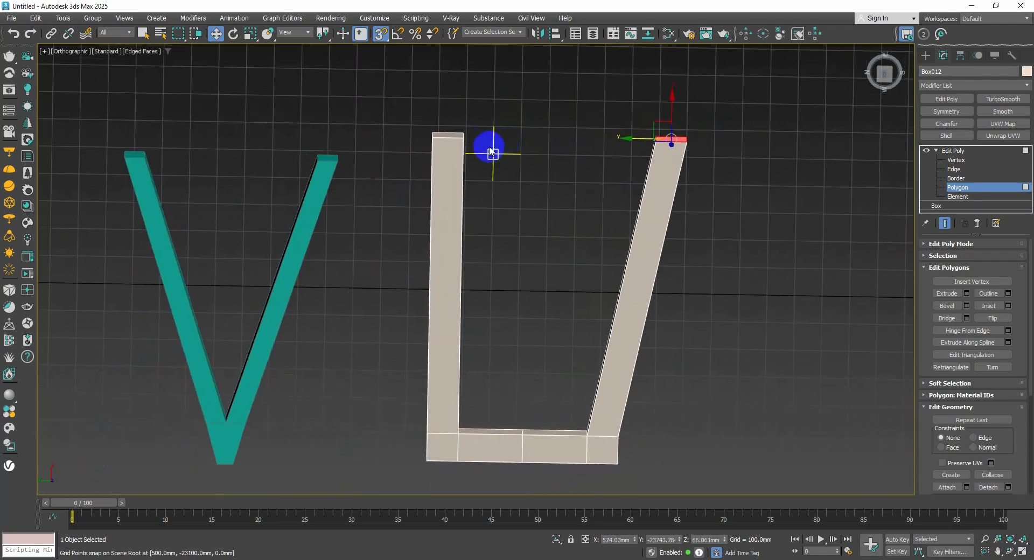
middle_drag(611, 450, 639, 402)
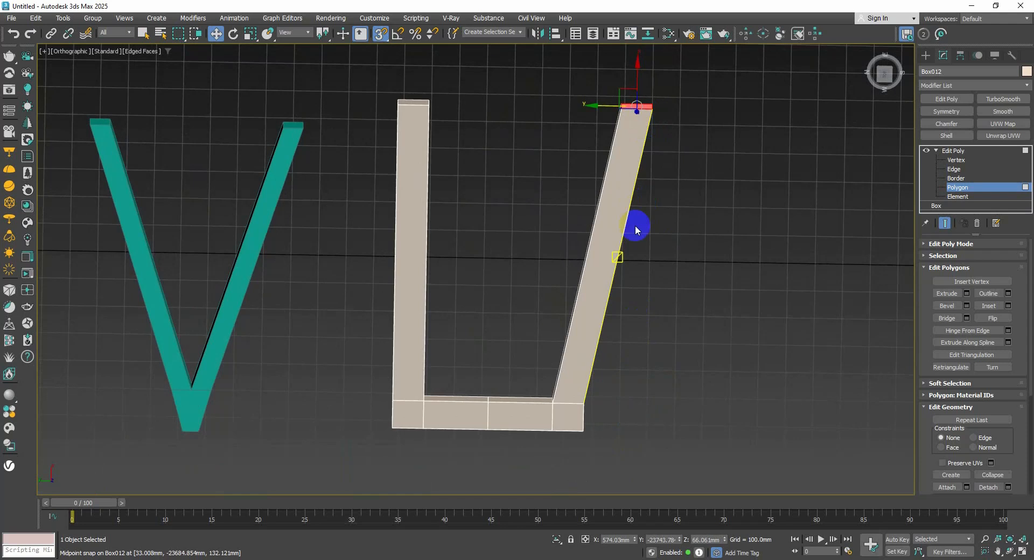
middle_drag(644, 304, 647, 307)
middle_drag(662, 206, 671, 216)
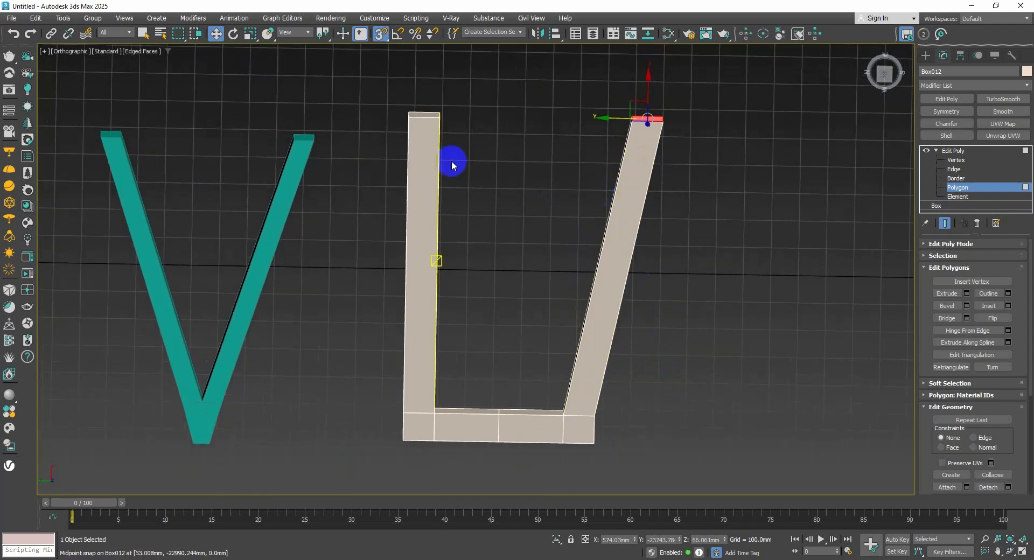
Move the top vertices of the arm nearer the V outward about 234 mm along Y so it slants the opposite way.
drag(452, 164, 409, 108)
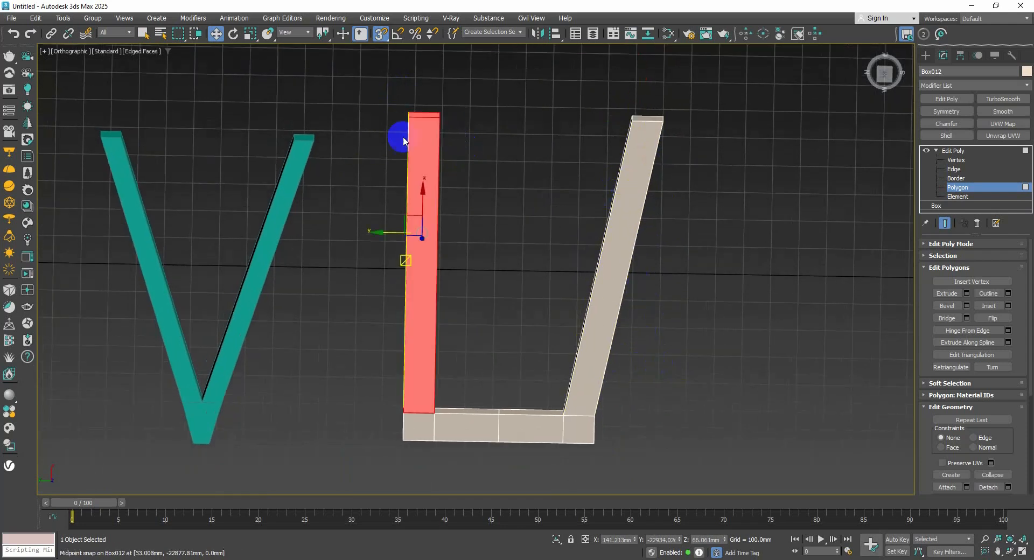
click(955, 161)
drag(472, 127, 434, 96)
middle_drag(402, 121, 409, 128)
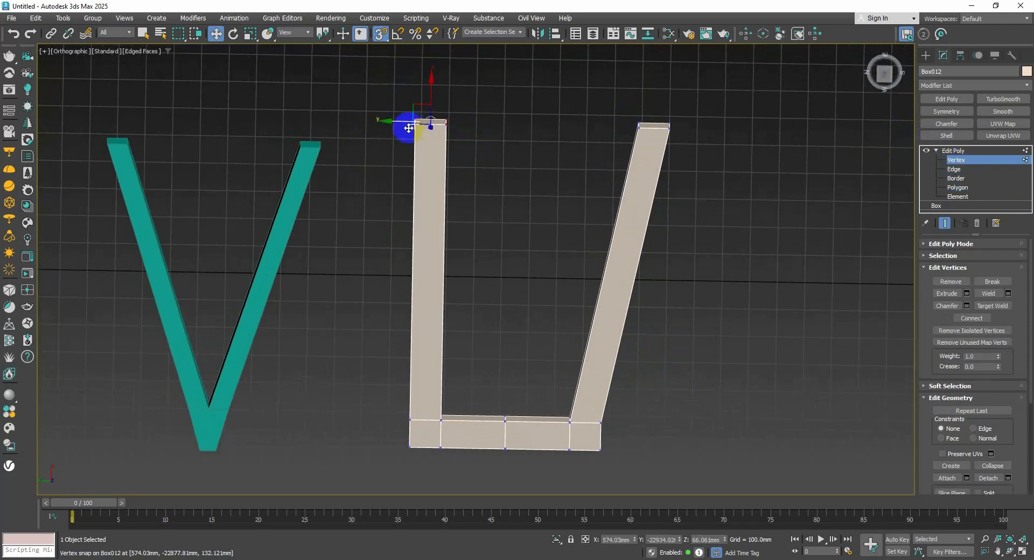
drag(404, 122, 373, 115)
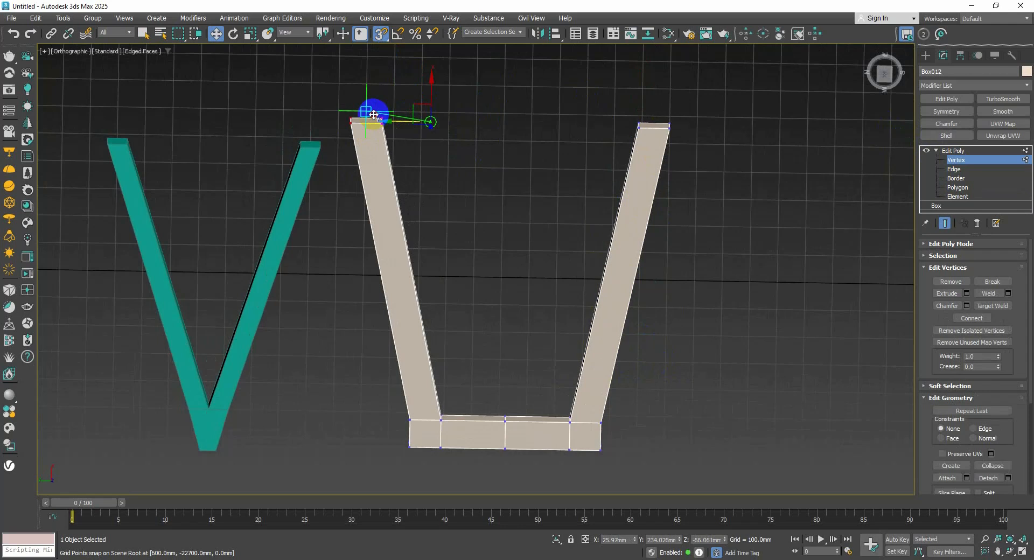
Raise the base's middle vertices to X about 115 mm to form the W's central peak, and turn snapping off.
drag(526, 473, 516, 231)
click(380, 33)
middle_drag(509, 328, 518, 266)
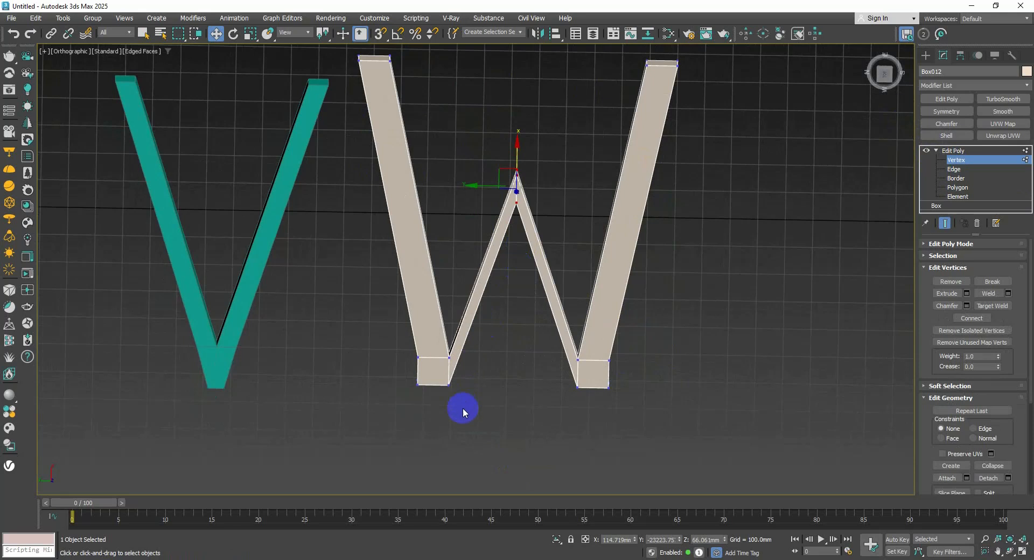
Shift the lowest vertices of the W's foot nearer the V inward about 22 mm along Y, with snapping off.
drag(394, 373, 394, 373)
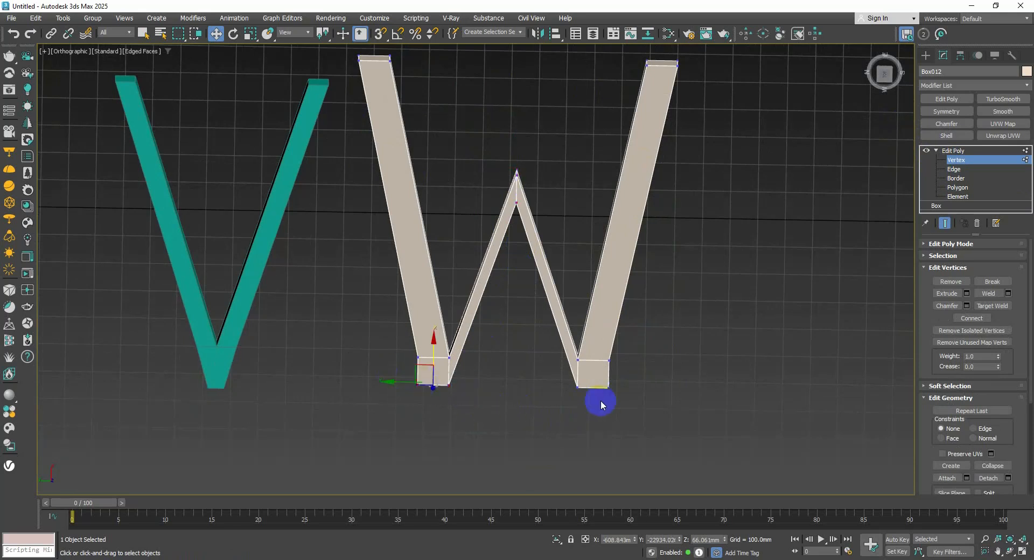
scroll(431, 382, up, 4)
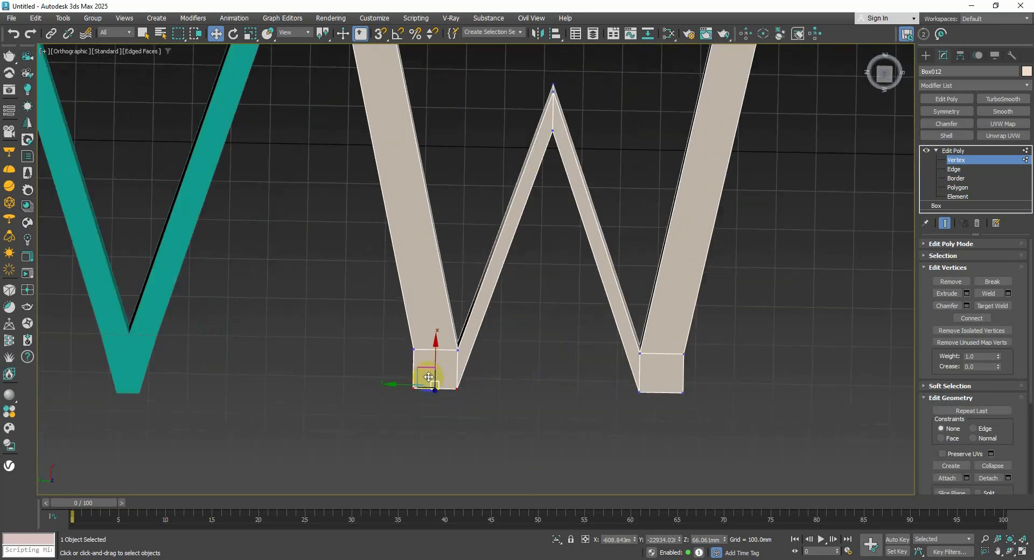
key(s)
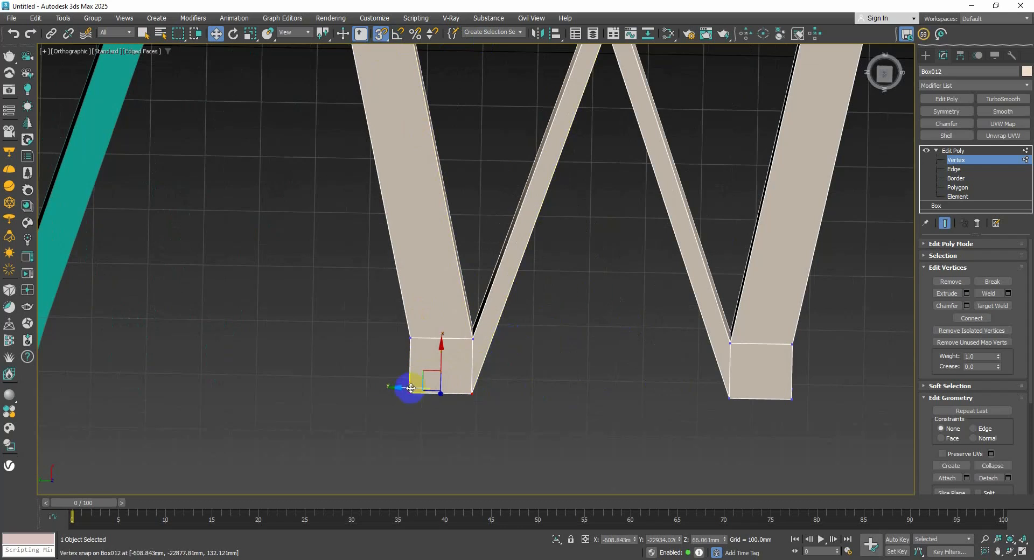
scroll(423, 404, up, 2)
scroll(425, 390, up, 2)
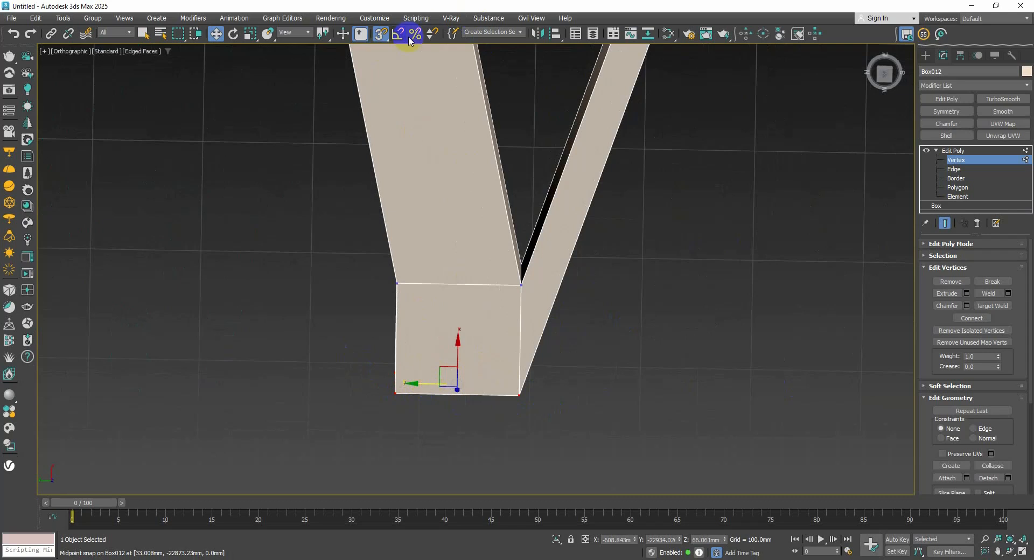
click(380, 33)
drag(427, 383, 451, 388)
scroll(565, 339, down, 6)
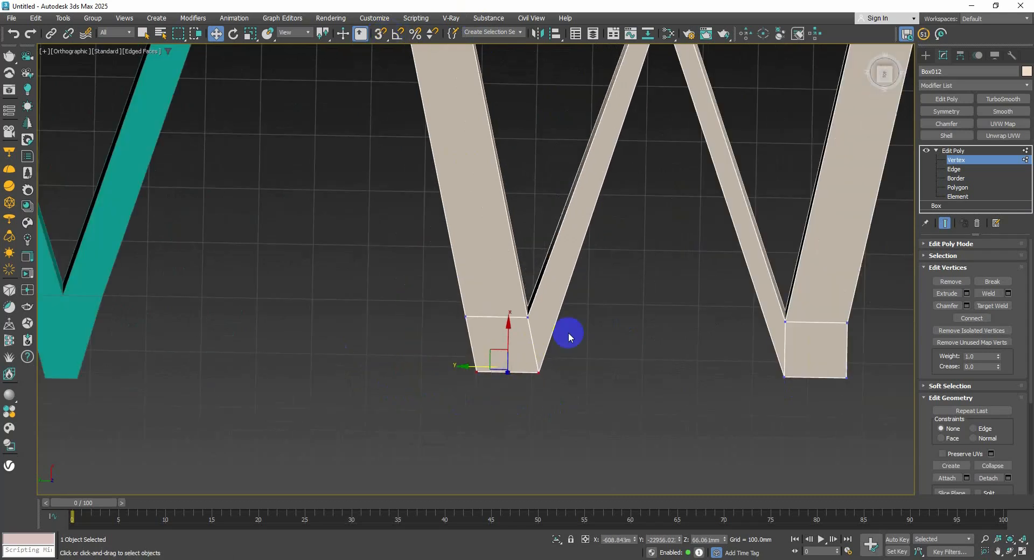
Shift the lowest vertices of the W's other foot inward about 18 mm along Y.
scroll(587, 343, up, 4)
drag(422, 300, 458, 321)
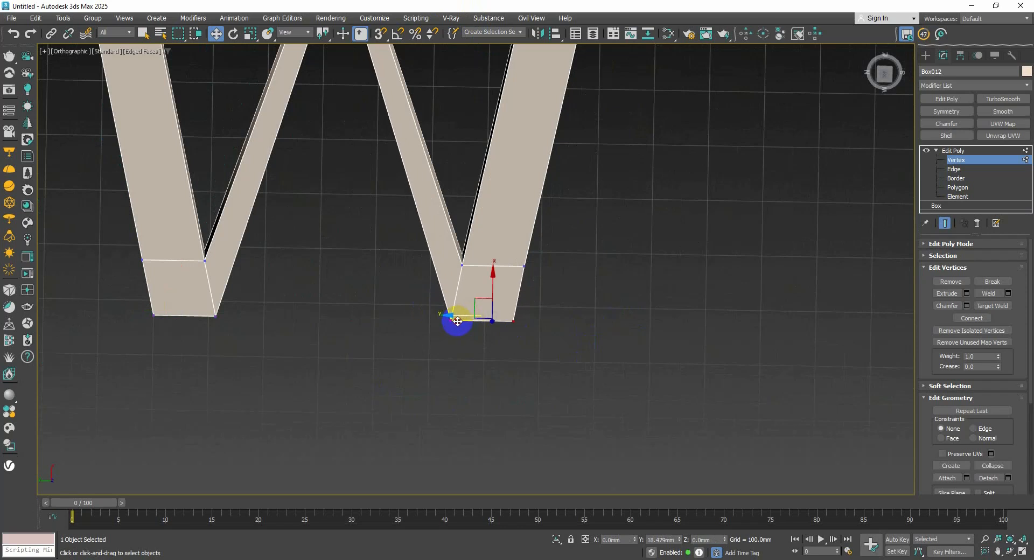
scroll(458, 320, down, 4)
middle_drag(443, 293, 575, 327)
middle_drag(554, 184, 552, 223)
scroll(552, 222, up, 2)
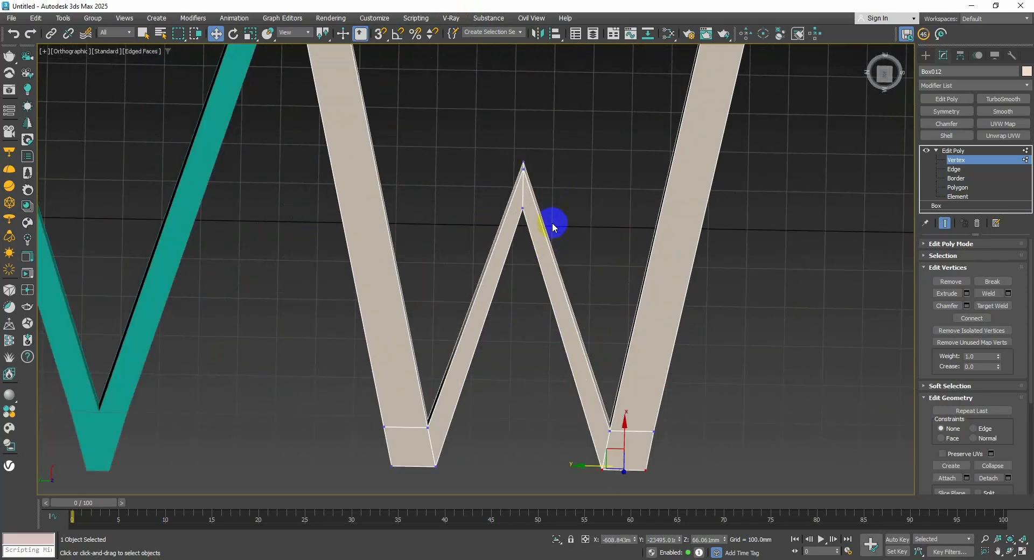
Lower the inner vertices beneath the W's central peak to X about -10 mm to thicken the inner diagonals.
drag(549, 248, 521, 212)
scroll(546, 225, down, 2)
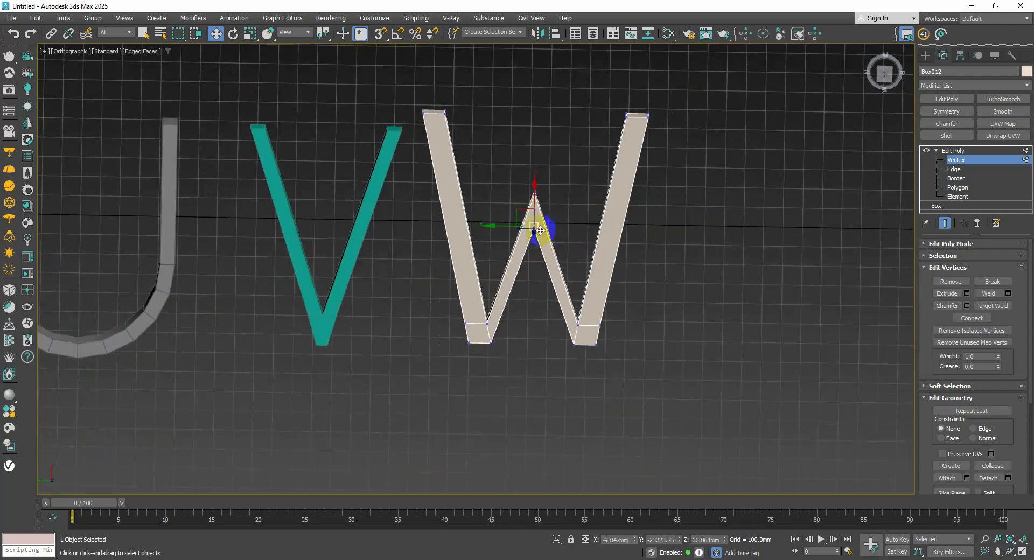
scroll(540, 230, up, 3)
scroll(535, 235, down, 2)
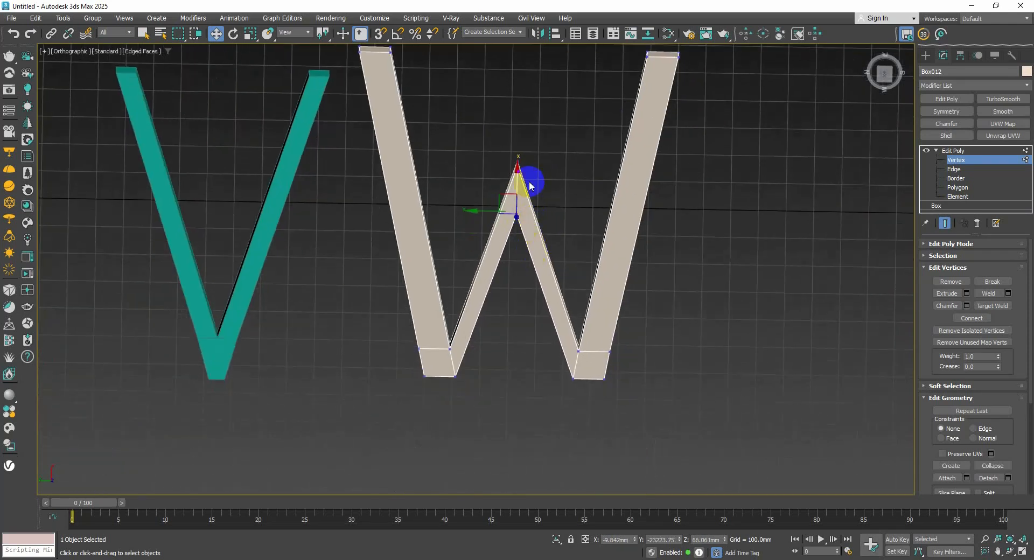
scroll(531, 187, down, 2)
middle_drag(581, 182, 572, 218)
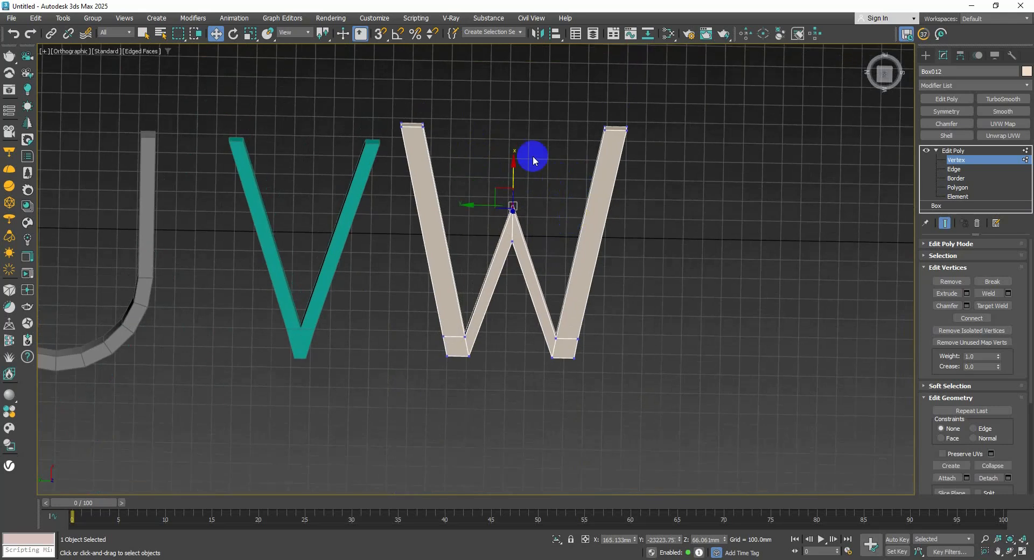
Lower the top vertices of both outer arms of the W to X about 495 mm, then leave vertex editing.
drag(661, 156, 420, 94)
drag(510, 96, 508, 107)
scroll(609, 141, down, 2)
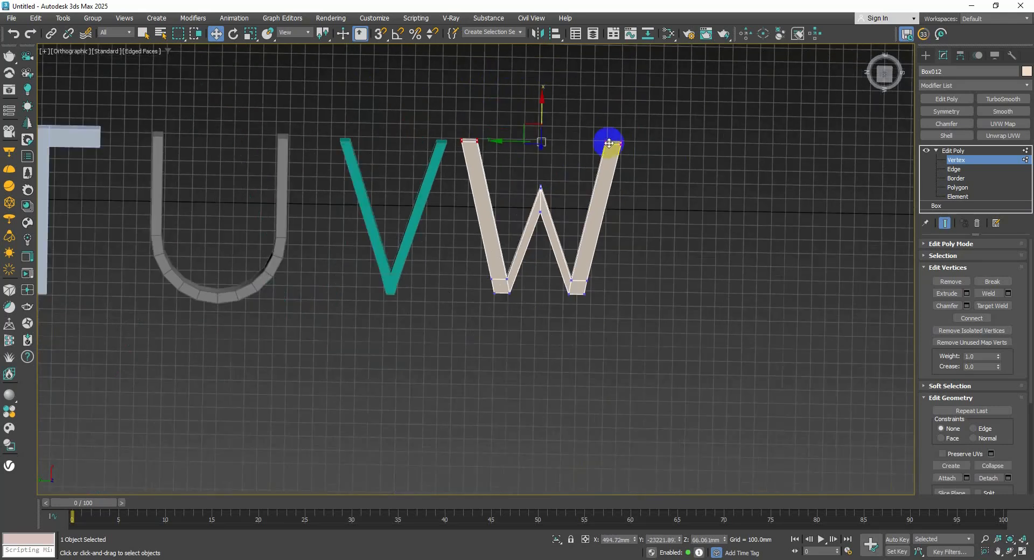
middle_drag(626, 168, 547, 176)
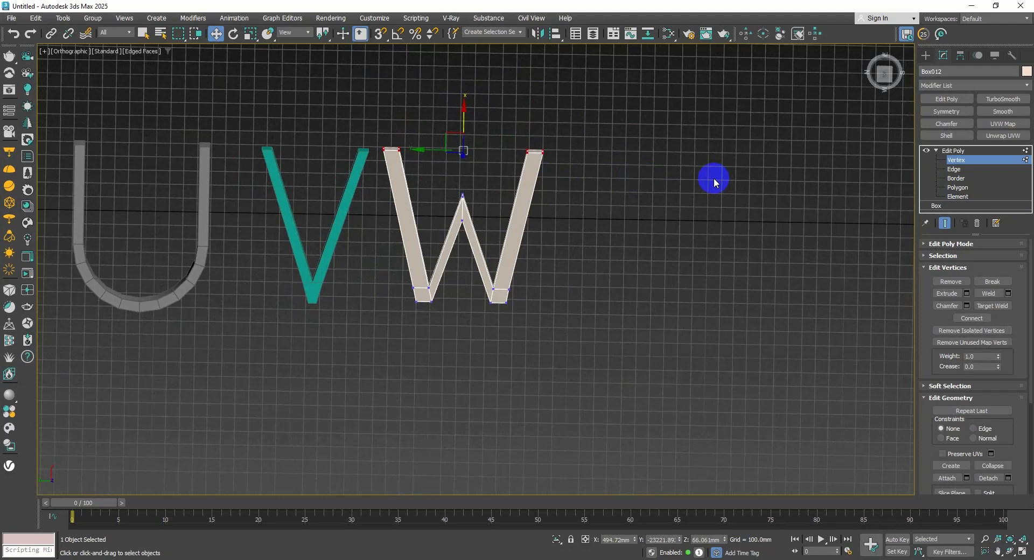
middle_drag(672, 198, 597, 194)
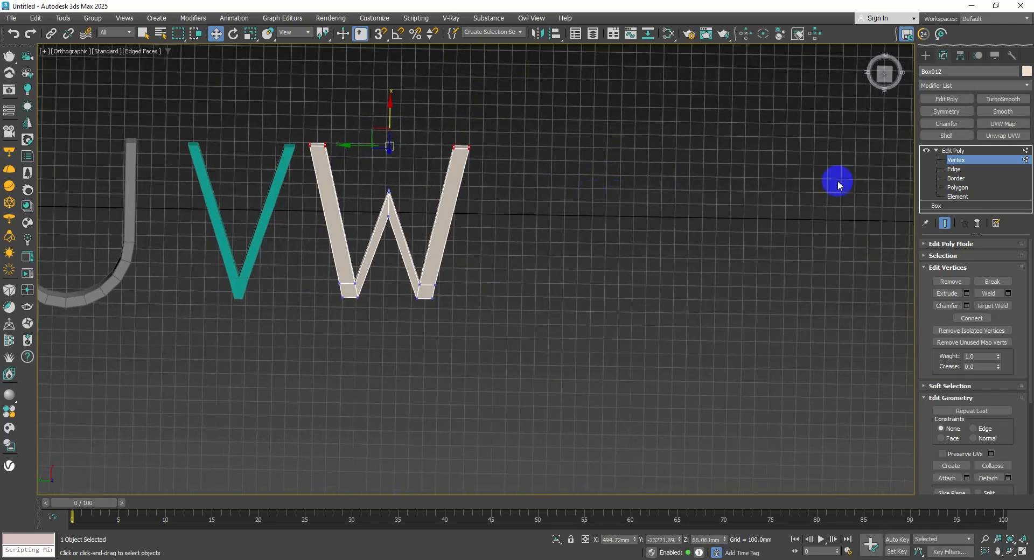
click(956, 161)
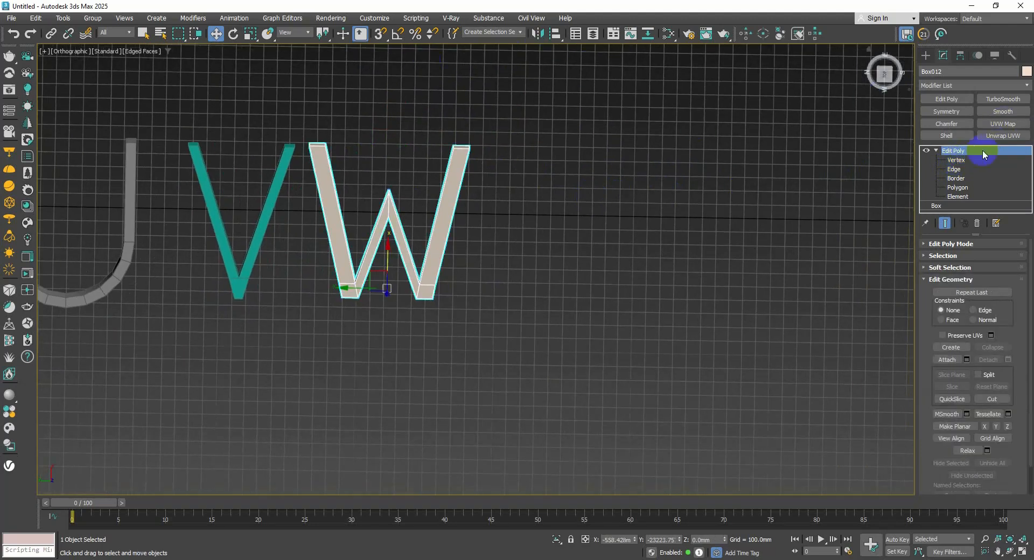
Turn snapping on and create an upright box beside the W, 100 mm long and 1100 mm wide, giving it a height.
click(926, 55)
click(936, 127)
middle_drag(602, 249, 581, 263)
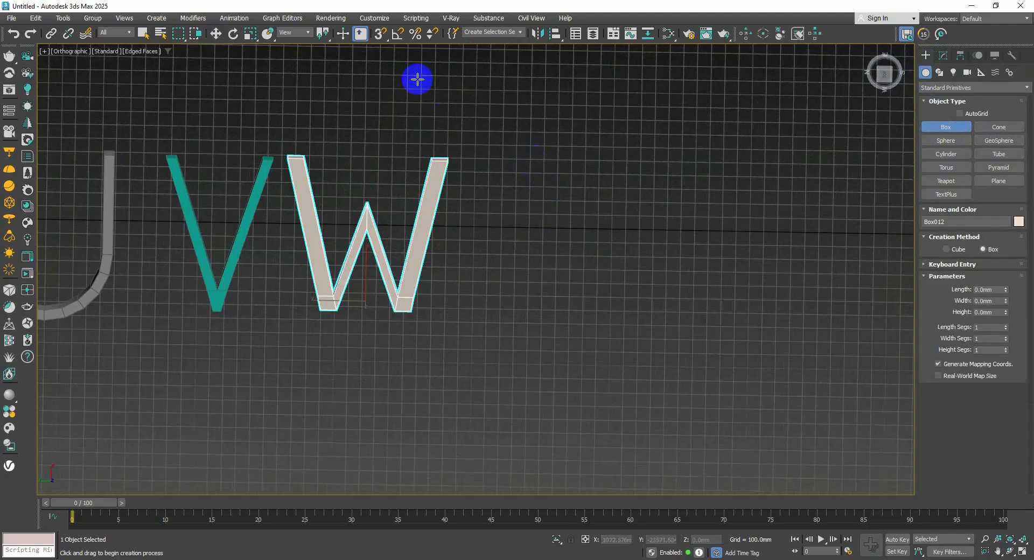
click(385, 41)
scroll(498, 148, up, 2)
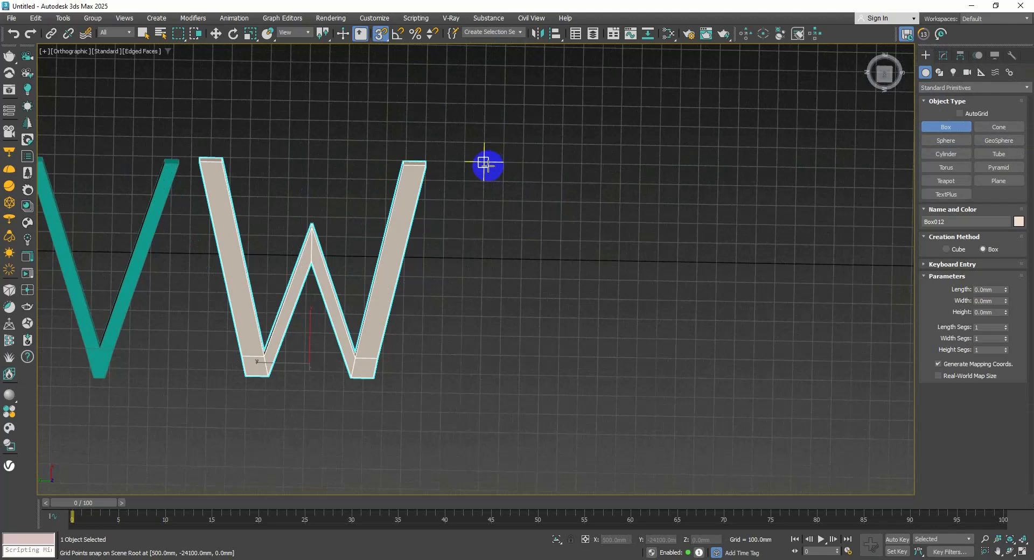
drag(485, 163, 506, 373)
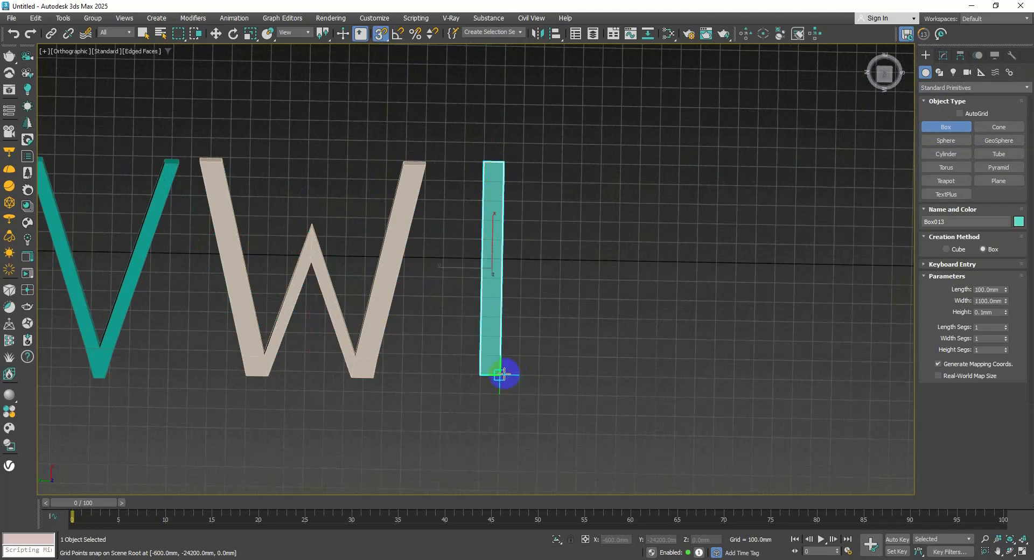
alt+middle_drag(506, 336, 486, 288)
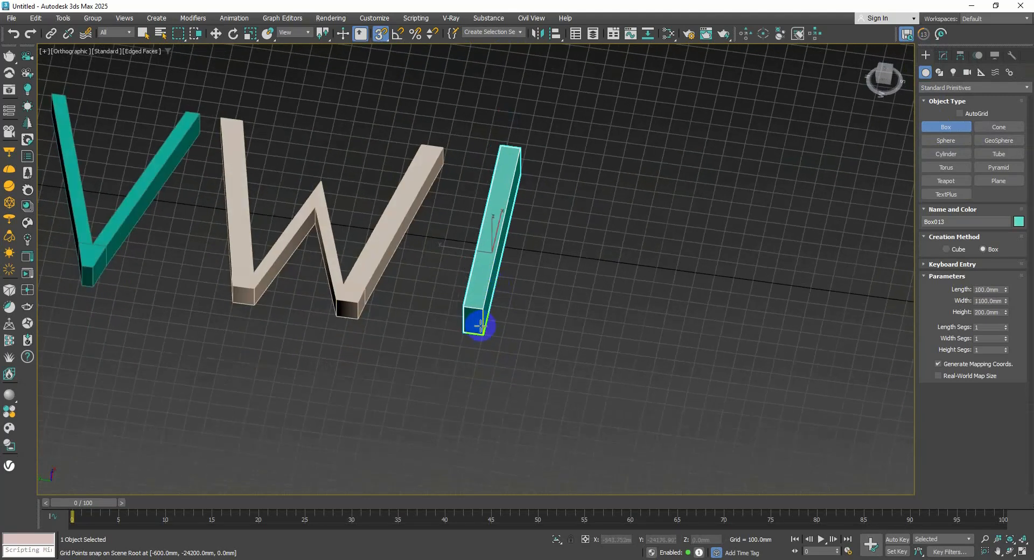
click(481, 342)
key(w)
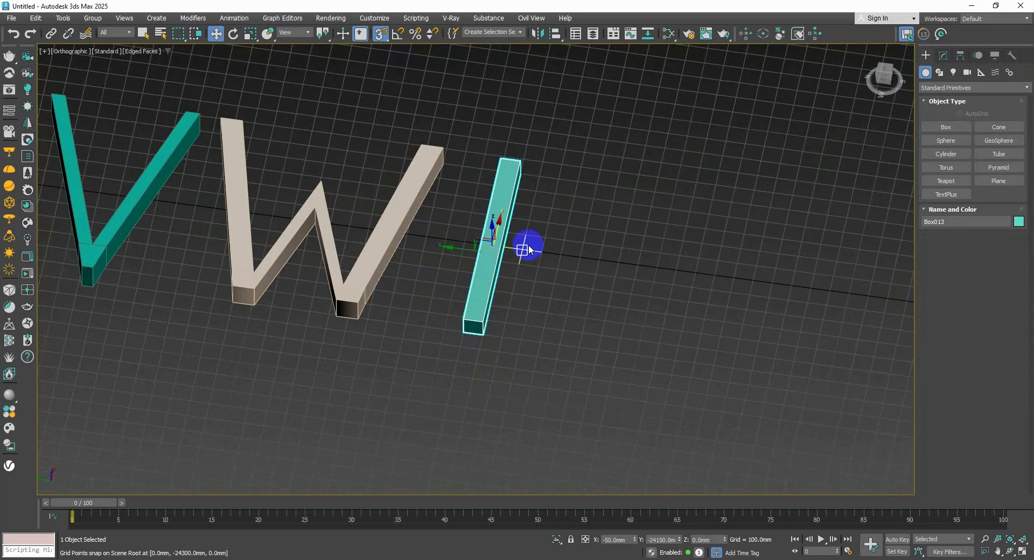
alt+middle_drag(526, 247, 531, 273)
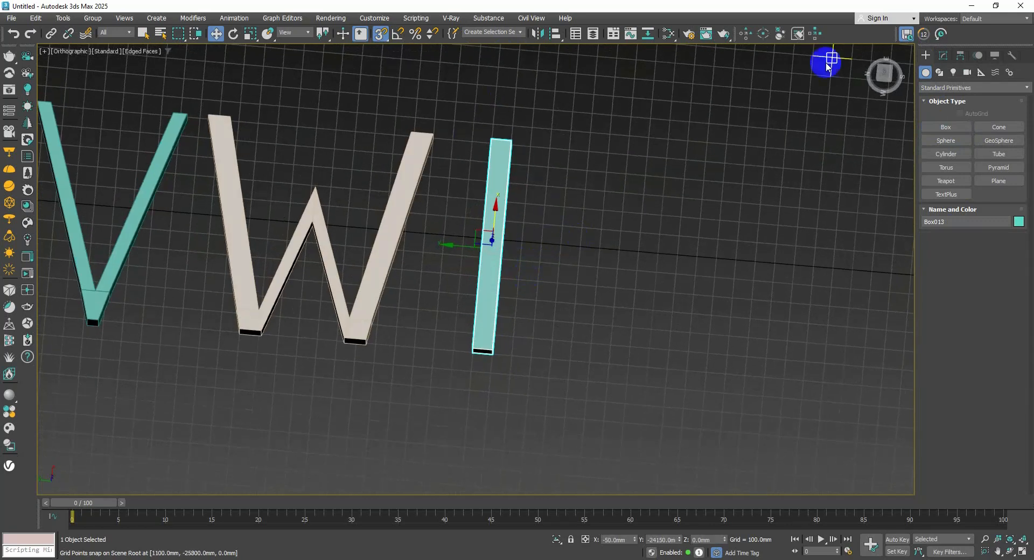
Add an Edit Poly modifier to the new box and shift its bottom vertices along Y to -24900 mm, slanting it.
click(943, 55)
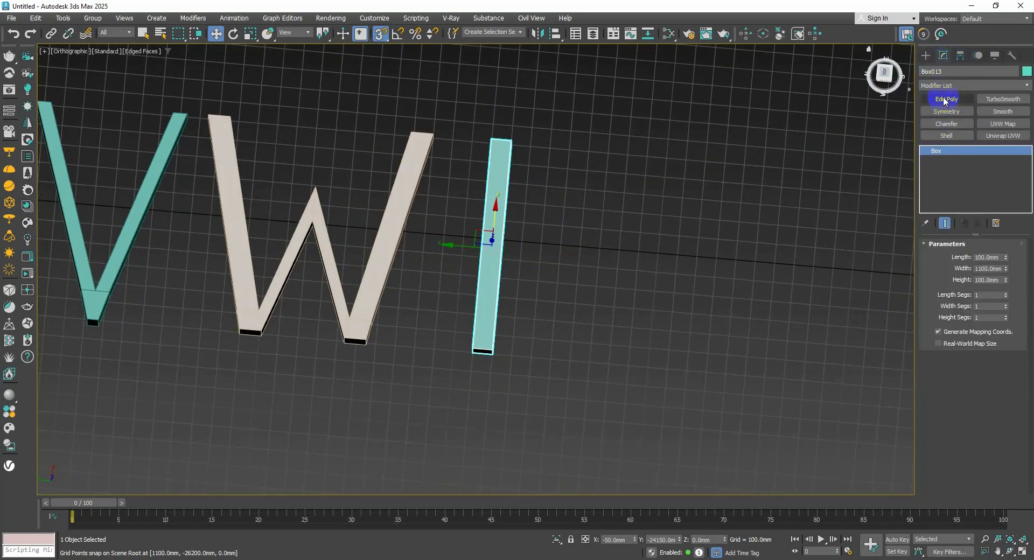
click(944, 98)
click(938, 150)
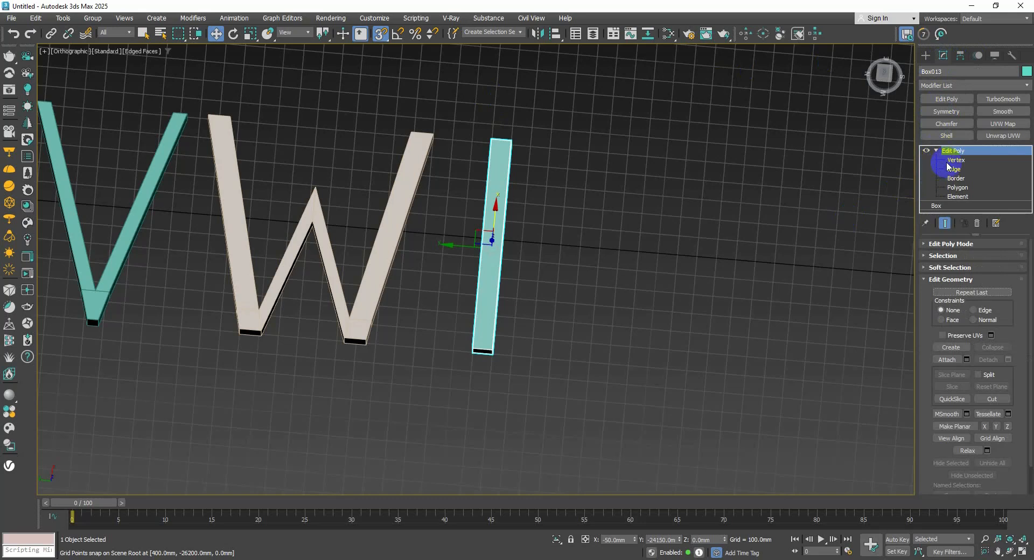
click(949, 161)
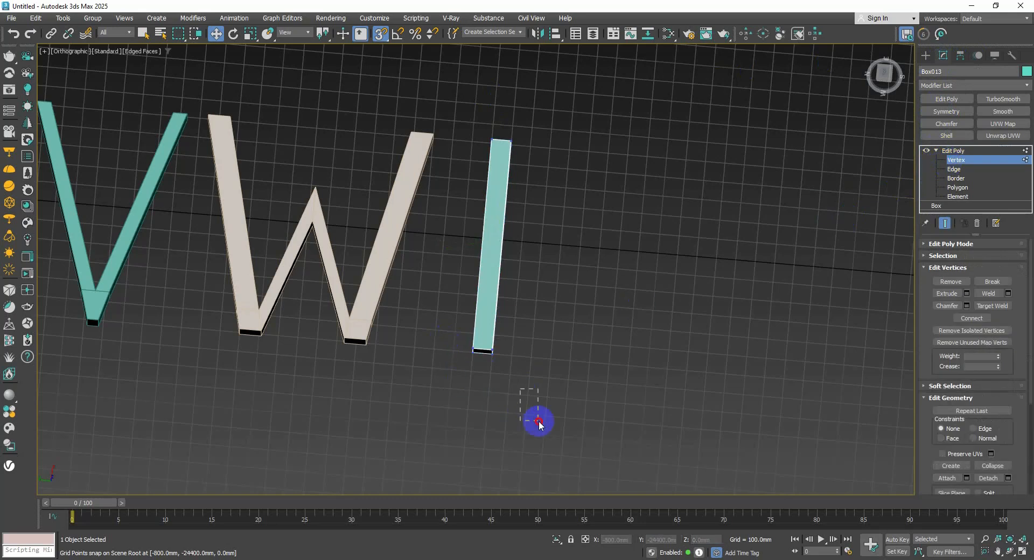
drag(532, 407, 455, 337)
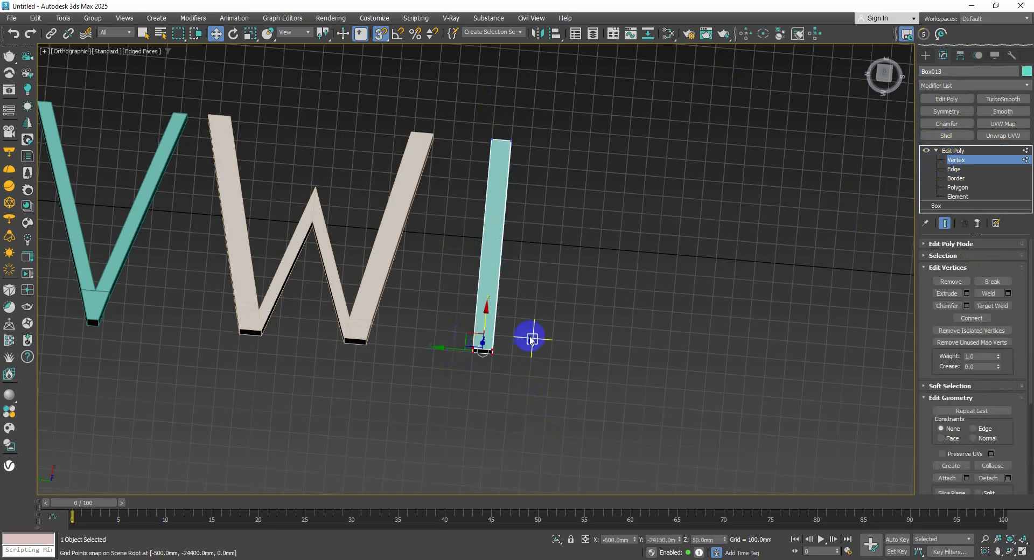
mouse_move(531, 339)
alt+middle_down()
mouse_move(547, 372)
mouse_move(531, 348)
alt+middle_up()
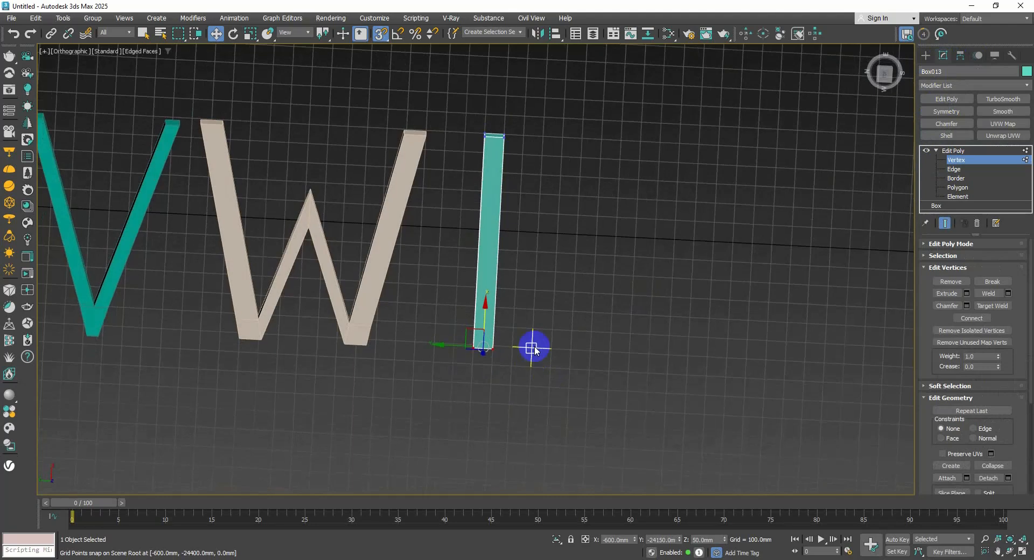
drag(454, 347, 620, 354)
scroll(625, 356, up, 3)
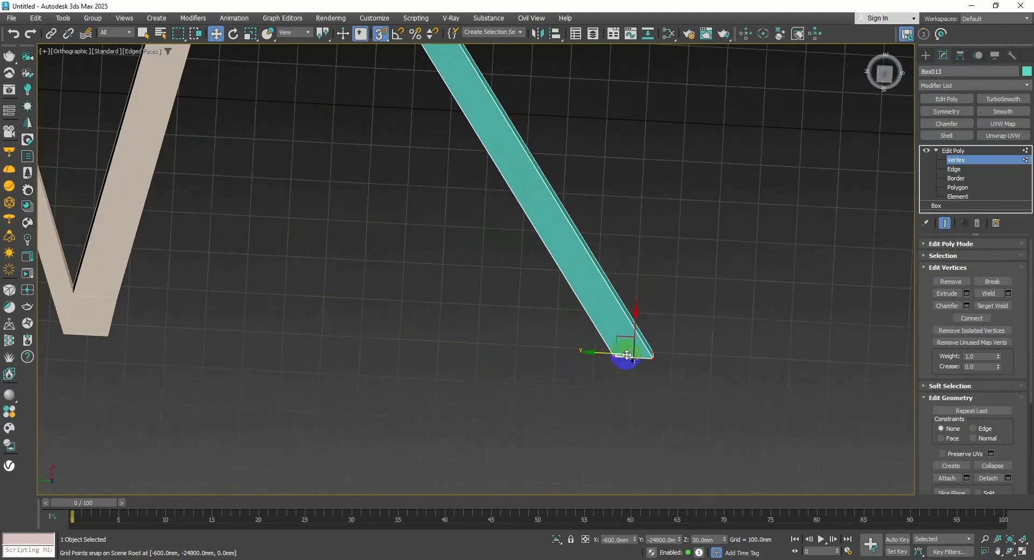
Snap the slanted bar's bottom vertices back along Y to -24850 mm.
scroll(628, 356, down, 3)
middle_drag(618, 344, 587, 334)
scroll(587, 319, up, 3)
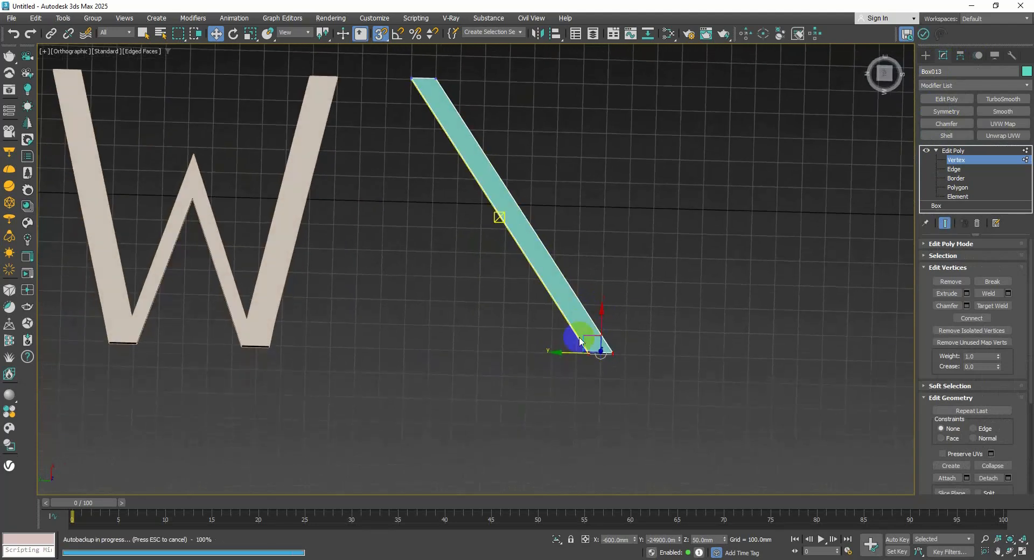
scroll(592, 357, up, 2)
mouse_move(592, 356)
mouse_down()
mouse_move(570, 350)
mouse_move(584, 354)
mouse_up()
scroll(584, 353, up, 1)
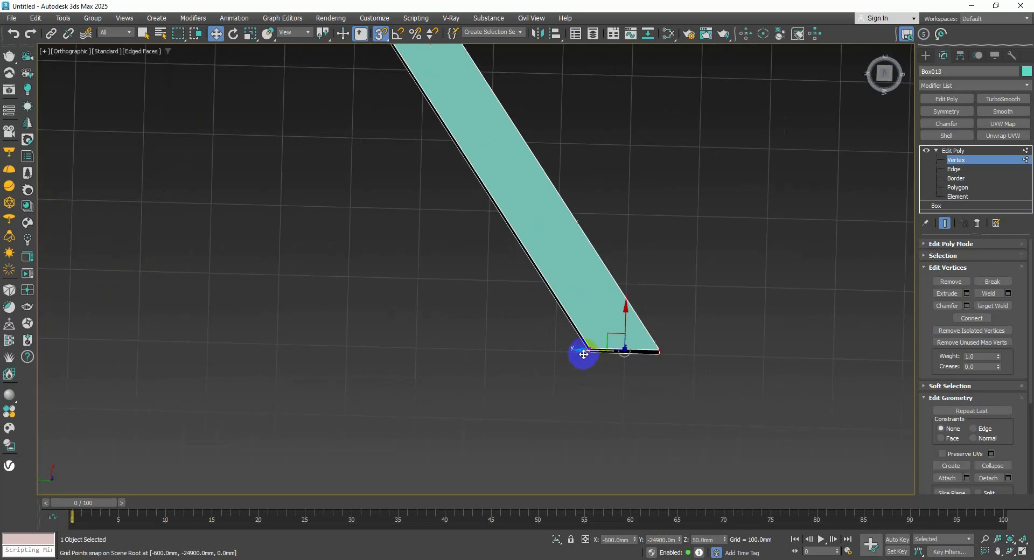
scroll(595, 353, up, 3)
scroll(586, 359, down, 8)
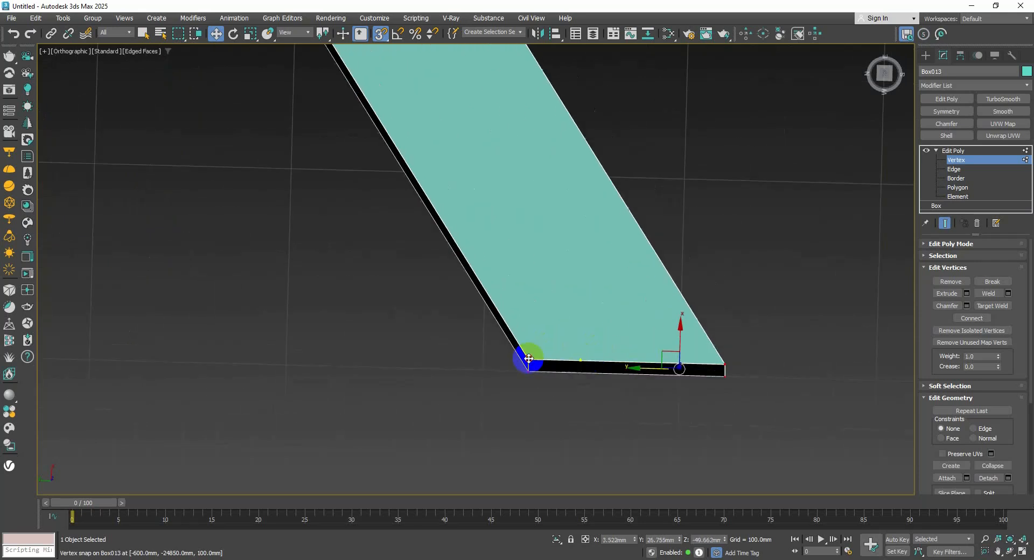
scroll(546, 329, down, 4)
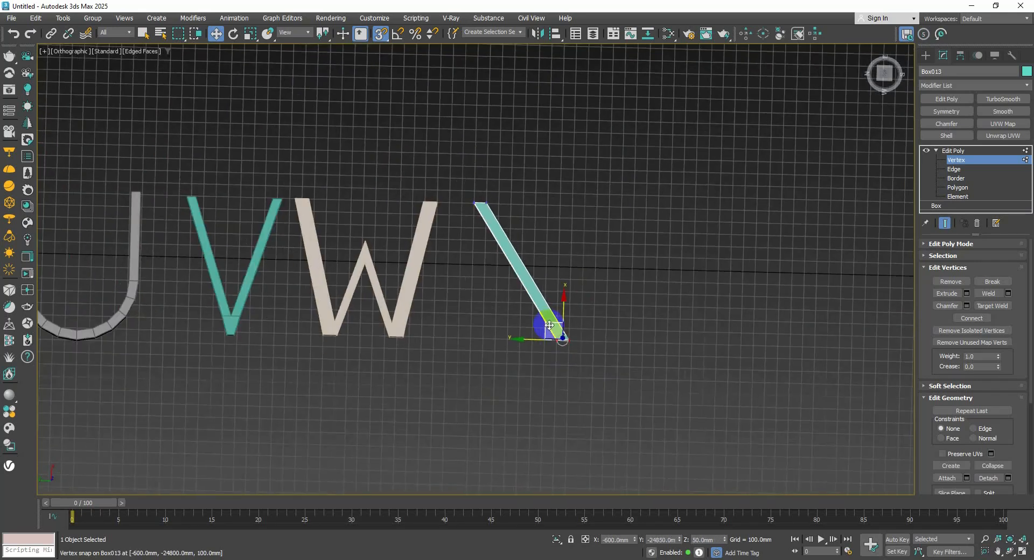
With snapping off, connect the slanted bar's long edges using 2 segments and a pinch of -60.
click(885, 75)
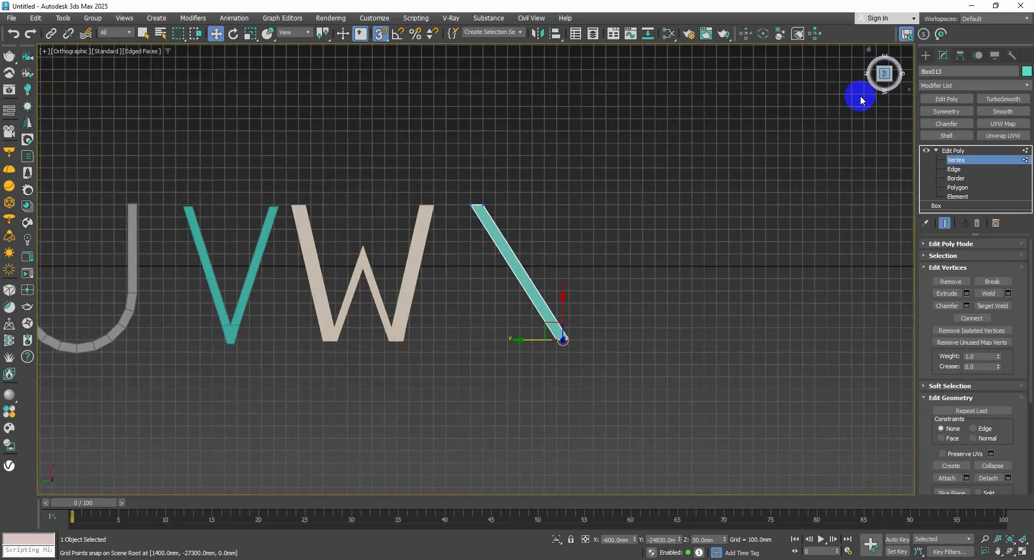
scroll(543, 286, up, 3)
click(953, 169)
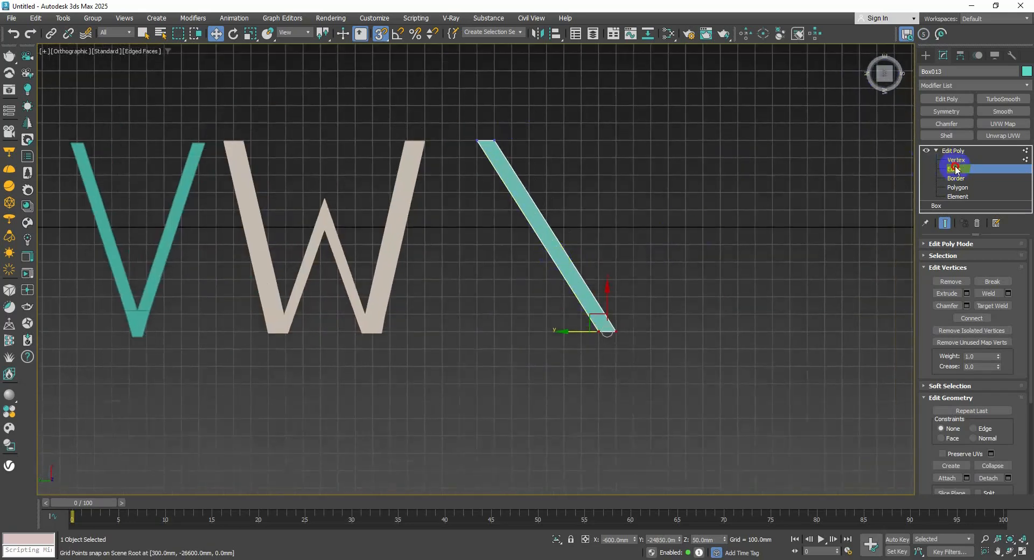
click(534, 230)
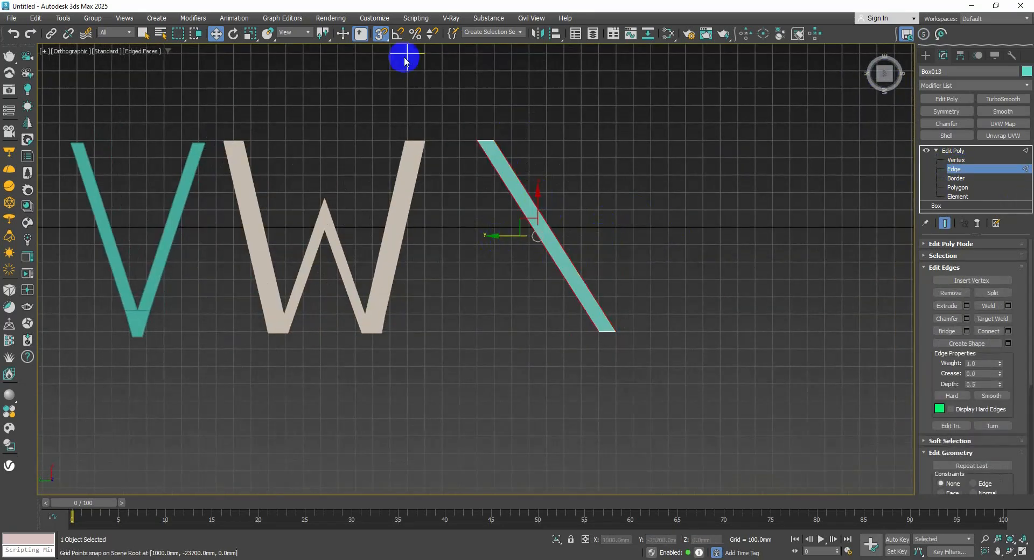
click(380, 34)
scroll(561, 251, up, 2)
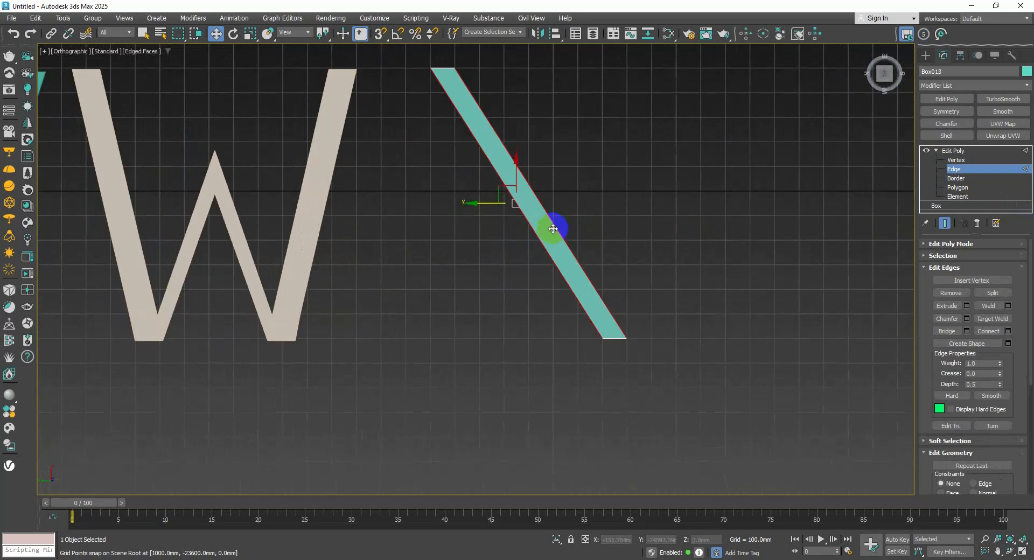
click(1008, 331)
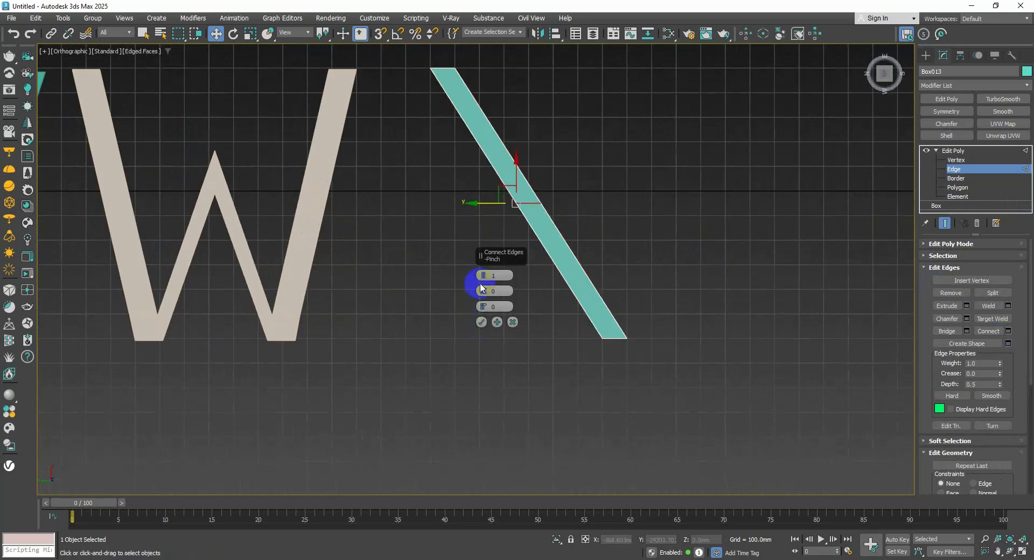
drag(483, 291, 488, 323)
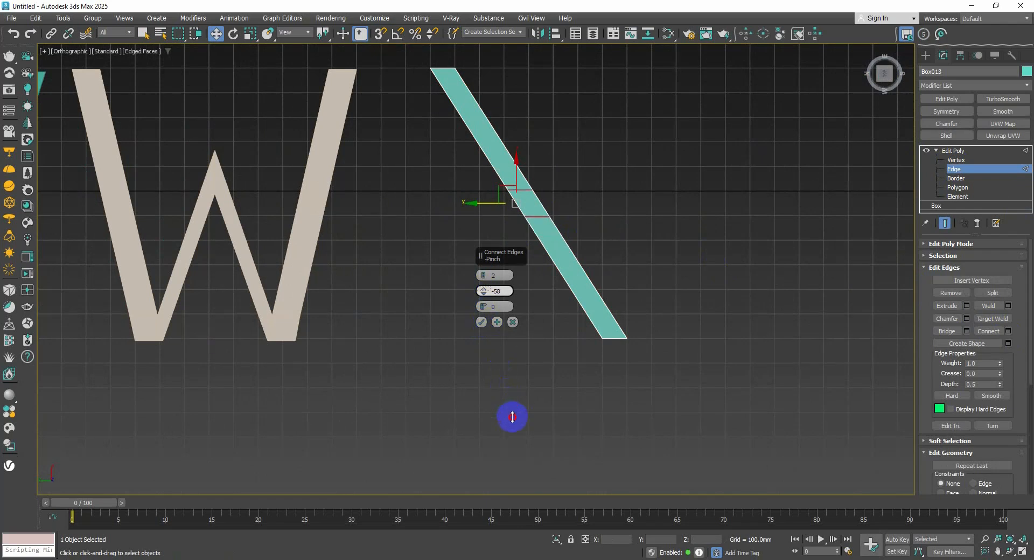
drag(514, 425, 514, 422)
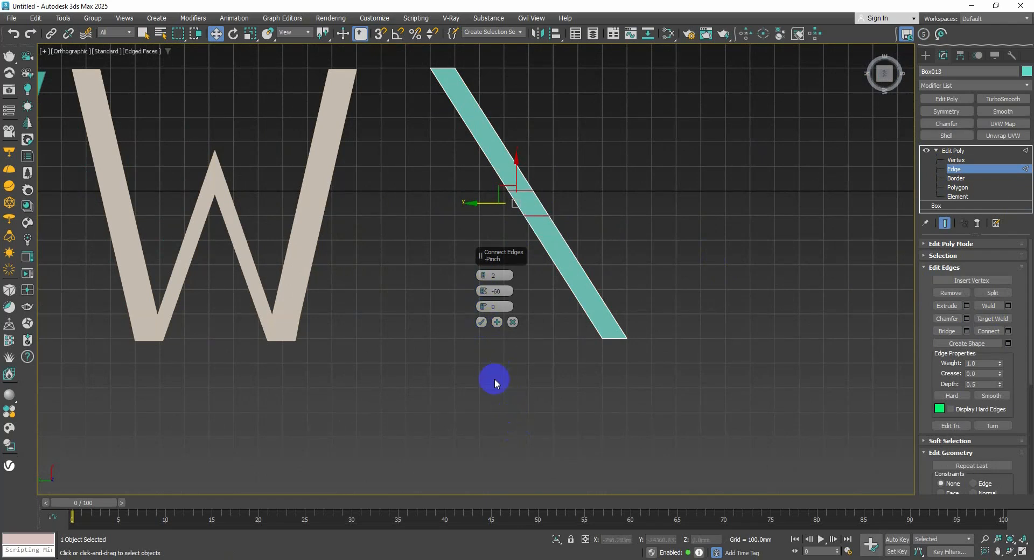
click(480, 322)
Extrude the bar's short middle side polygons outward on both sides to form the X's crossing arms.
click(957, 187)
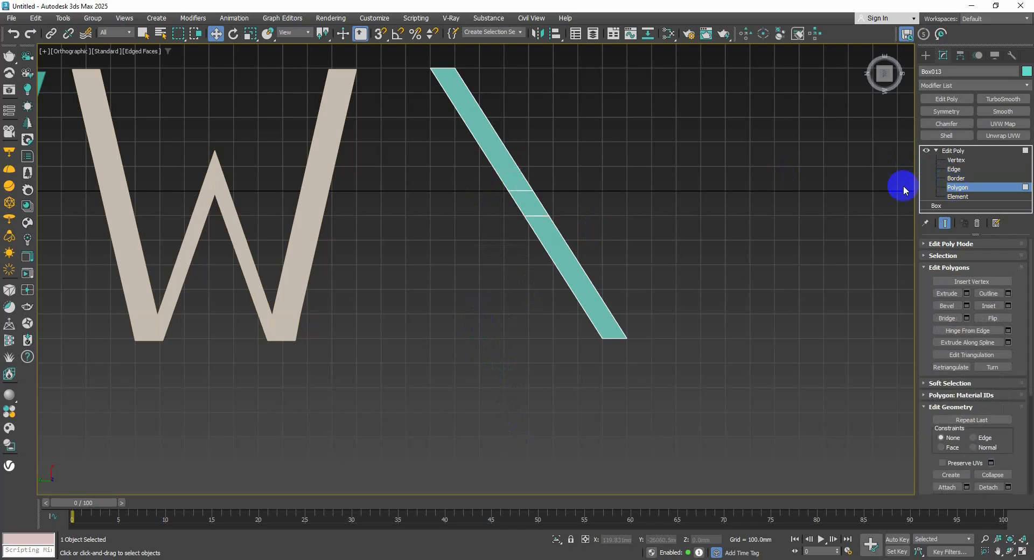
alt+middle_drag(533, 220, 881, 312)
click(518, 213)
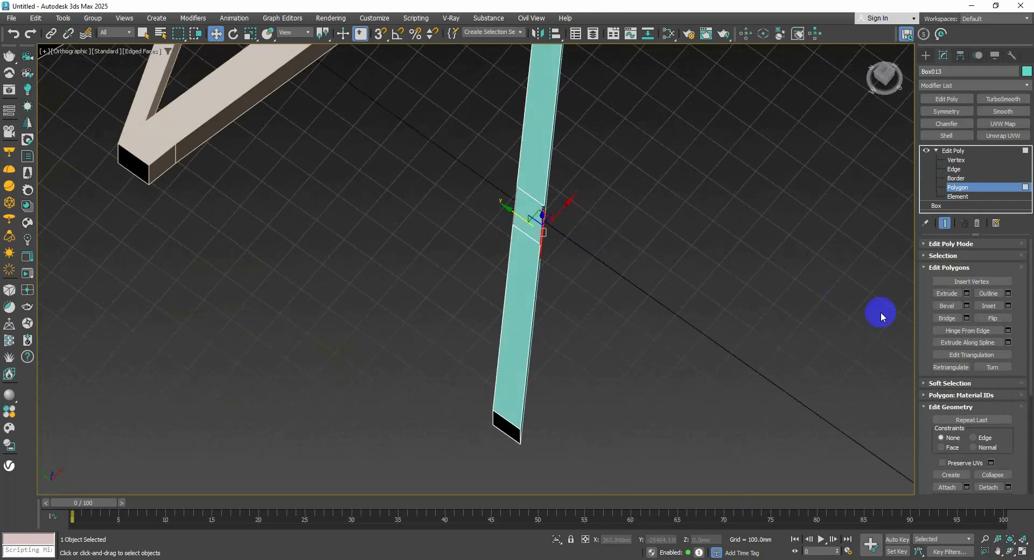
click(966, 293)
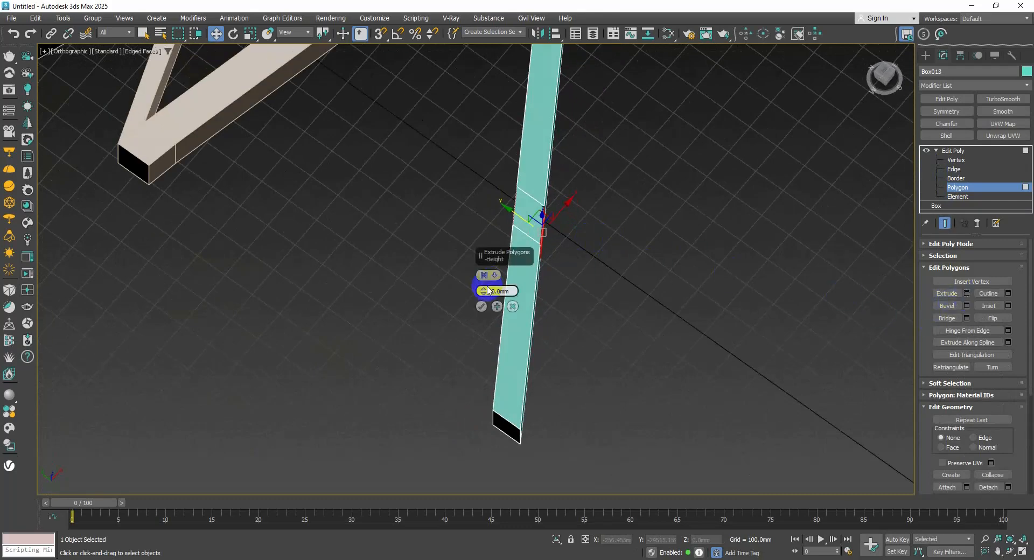
drag(488, 291, 443, 201)
alt+middle_drag(443, 201, 461, 299)
click(481, 307)
alt+middle_drag(526, 302, 547, 323)
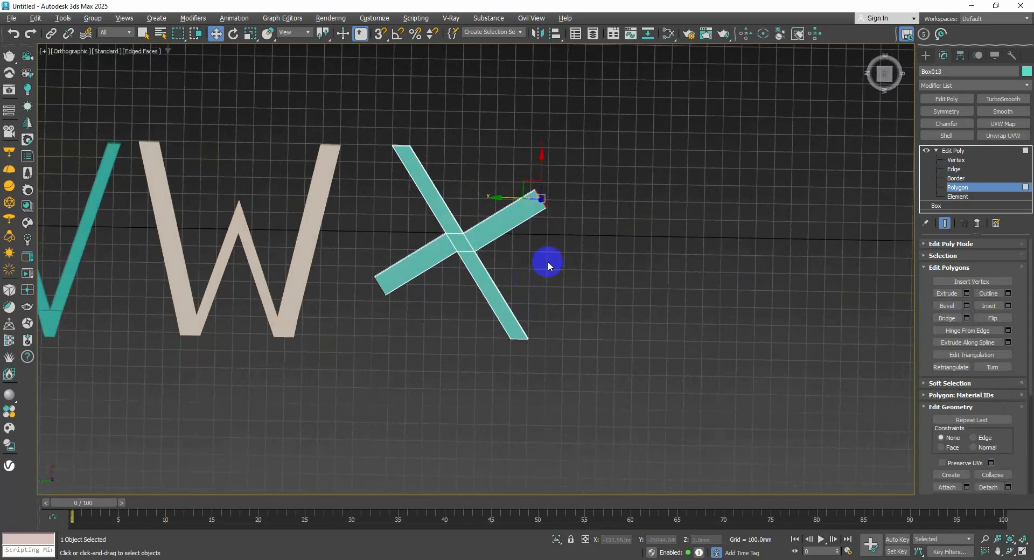
With snapping on, raise the end polygon of the upper crossing arm along X to about 452 mm.
click(880, 86)
middle_drag(476, 248, 525, 209)
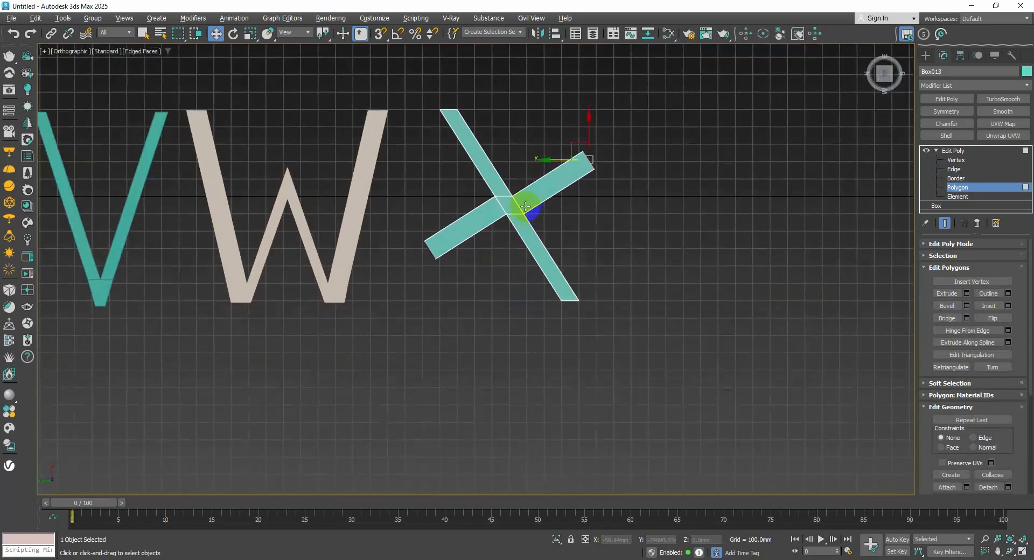
scroll(525, 208, up, 2)
scroll(526, 208, up, 1)
scroll(526, 208, down, 1)
scroll(575, 230, up, 2)
middle_drag(575, 231, 579, 259)
scroll(545, 211, down, 2)
middle_drag(545, 211, 511, 245)
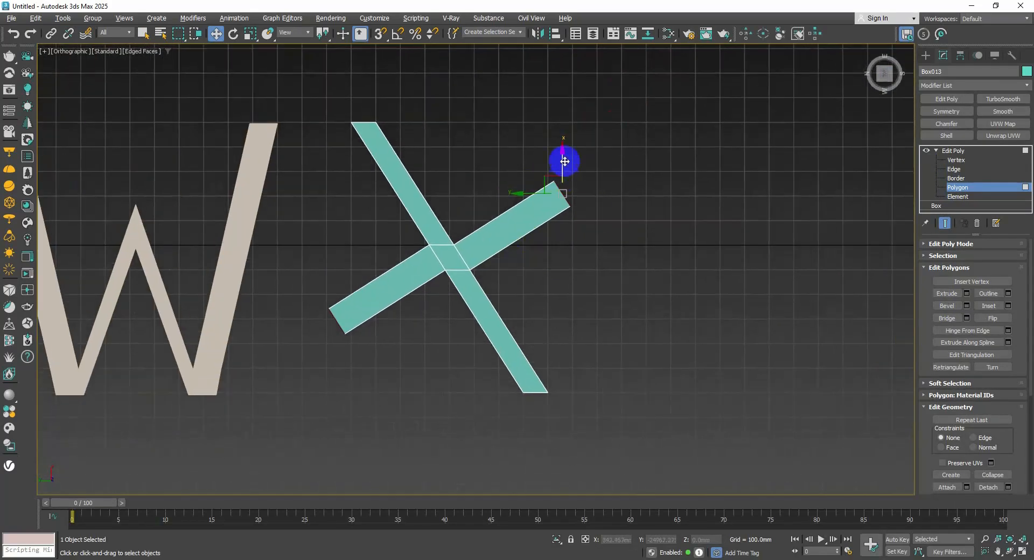
click(385, 41)
scroll(566, 179, up, 2)
drag(560, 172, 549, 123)
right_click(550, 123)
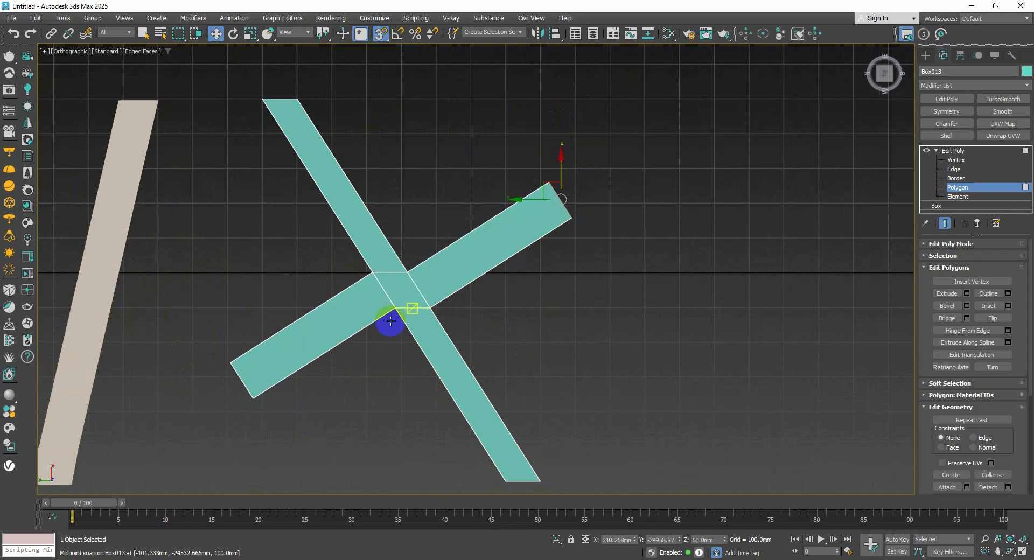
drag(563, 186, 539, 117)
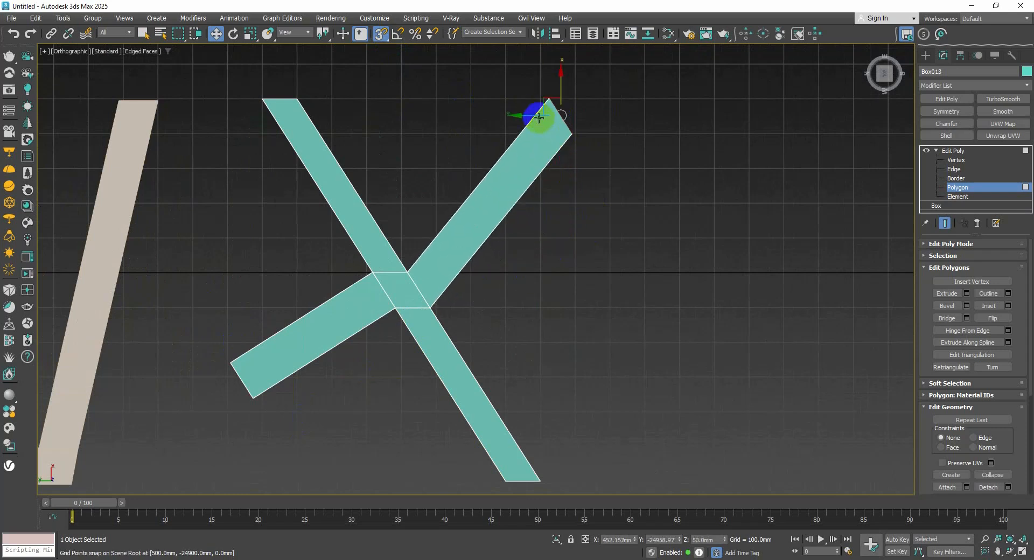
Square the upper crossing arm's tip by moving its inner vertices to Y -24800 mm and outer ones to X 500, Y -24900 mm.
middle_drag(542, 137, 552, 197)
click(948, 160)
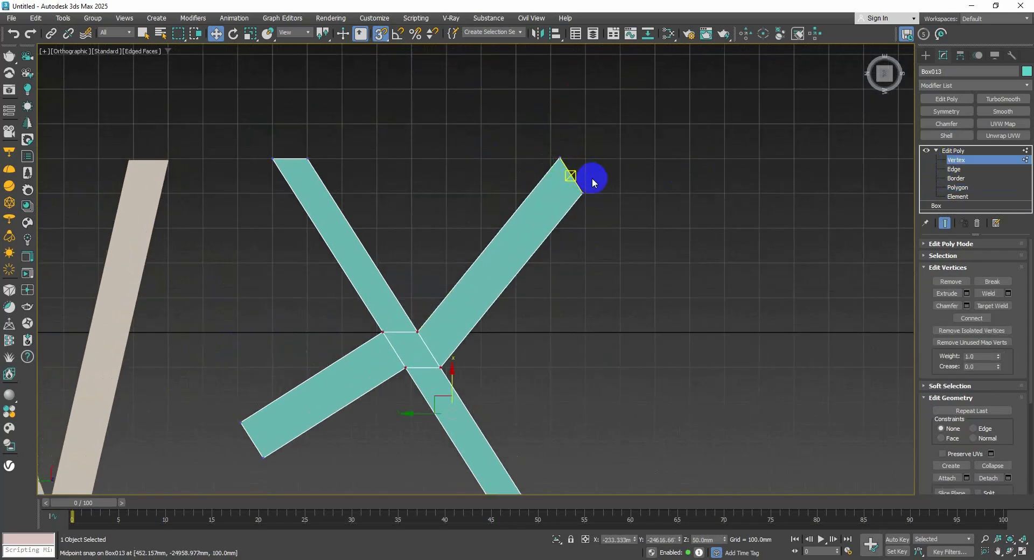
click(559, 158)
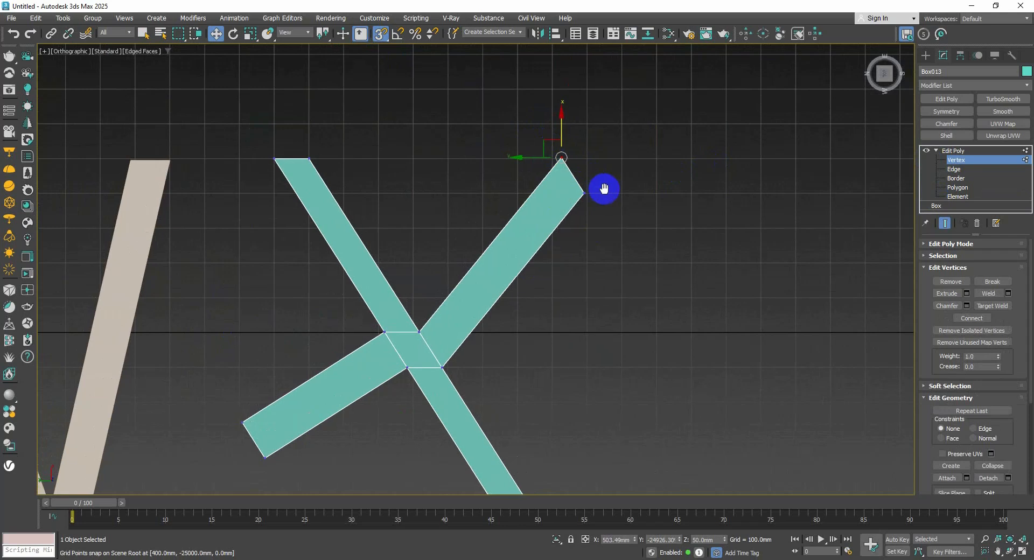
middle_drag(603, 187, 625, 177)
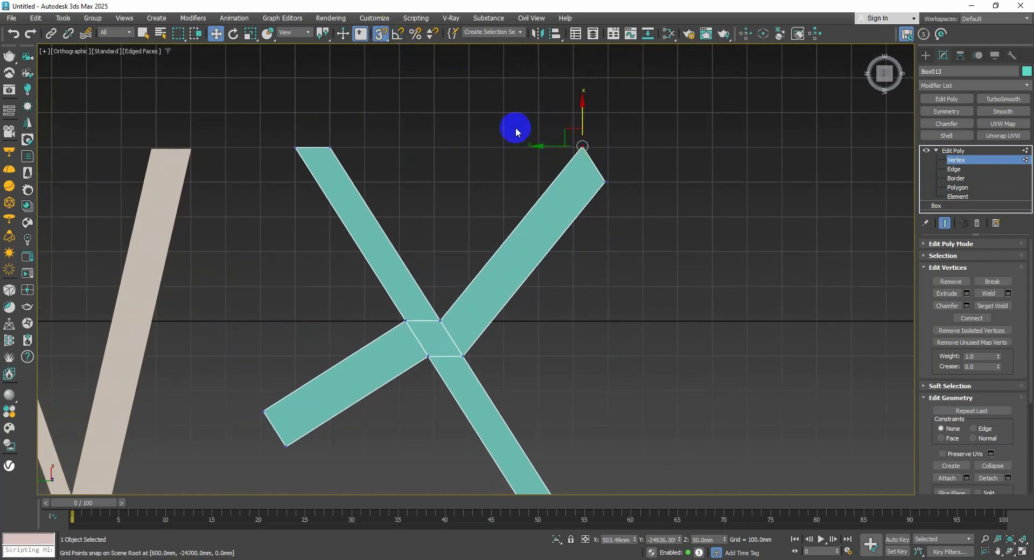
drag(552, 147, 538, 144)
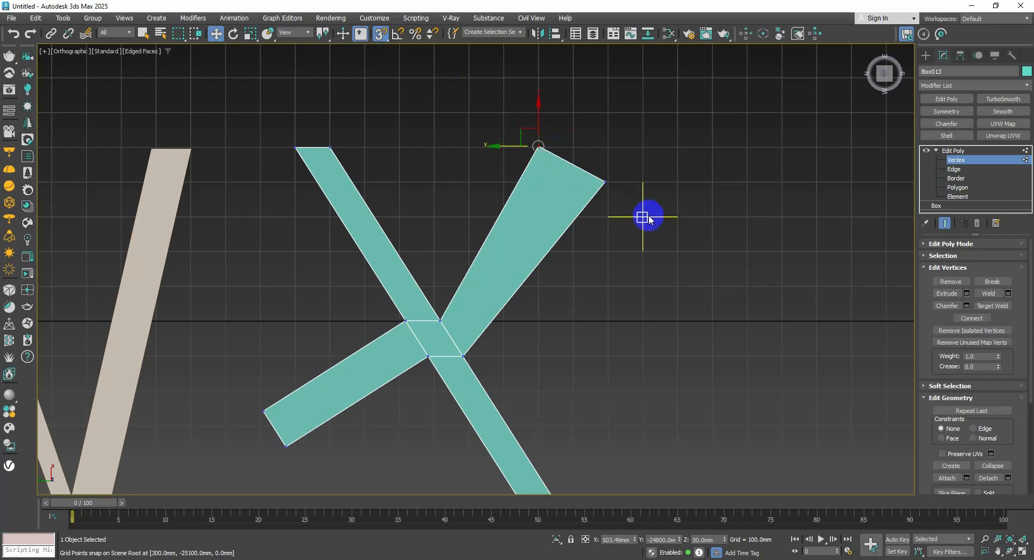
click(605, 182)
drag(588, 167, 574, 149)
Snap the lower crossing arm's end vertices down to X -600 mm, with the outermost ones at Y -24100 mm.
middle_drag(539, 263, 556, 184)
mouse_move(382, 350)
middle_down()
mouse_move(399, 328)
mouse_move(383, 317)
middle_up()
scroll(411, 323, down, 2)
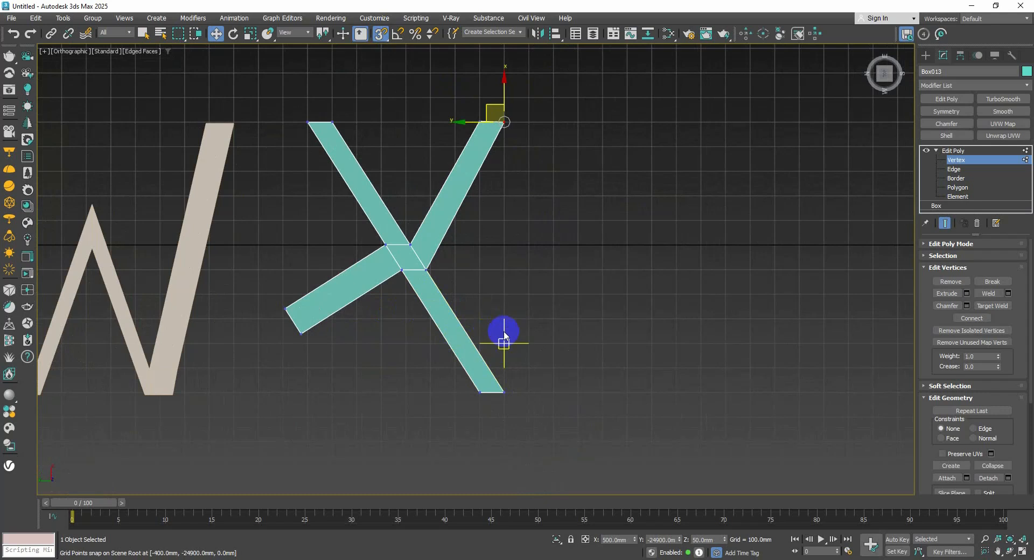
middle_drag(435, 388, 480, 392)
click(339, 328)
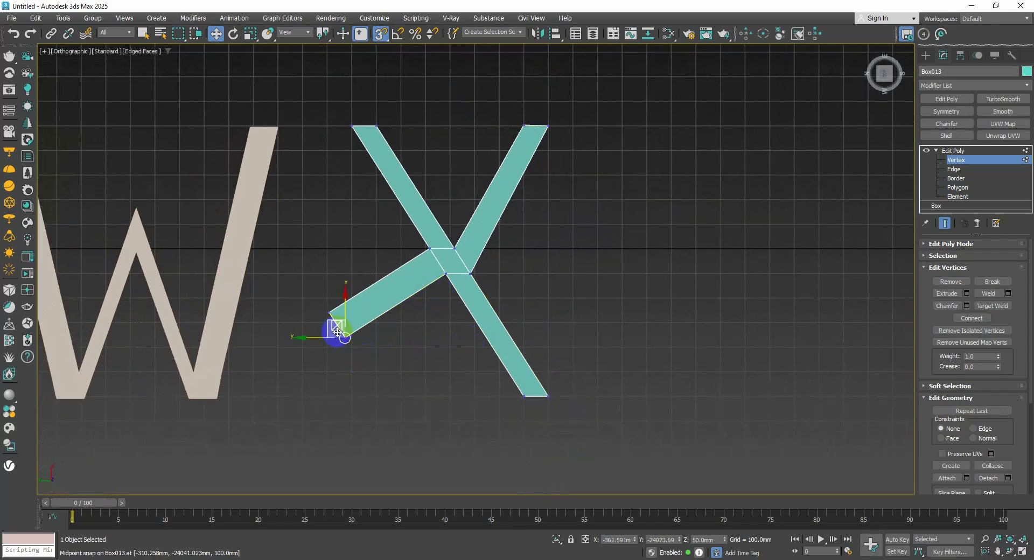
drag(336, 320, 368, 392)
drag(357, 335, 345, 394)
Turn off snapping and set the reference coordinate system to Screen for adjusting the vertices at the X's crossing.
scroll(470, 249, up, 2)
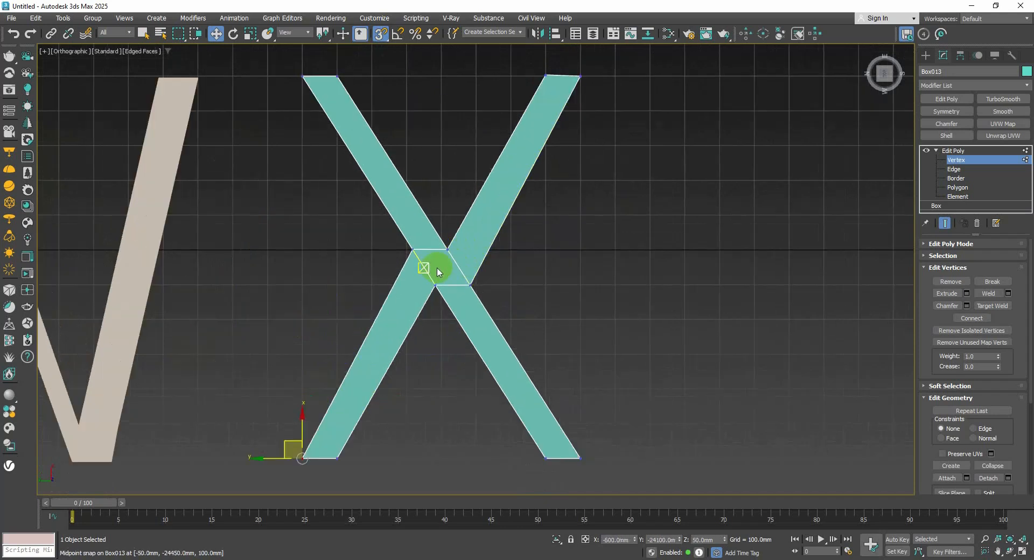
scroll(438, 272, down, 2)
scroll(479, 276, up, 4)
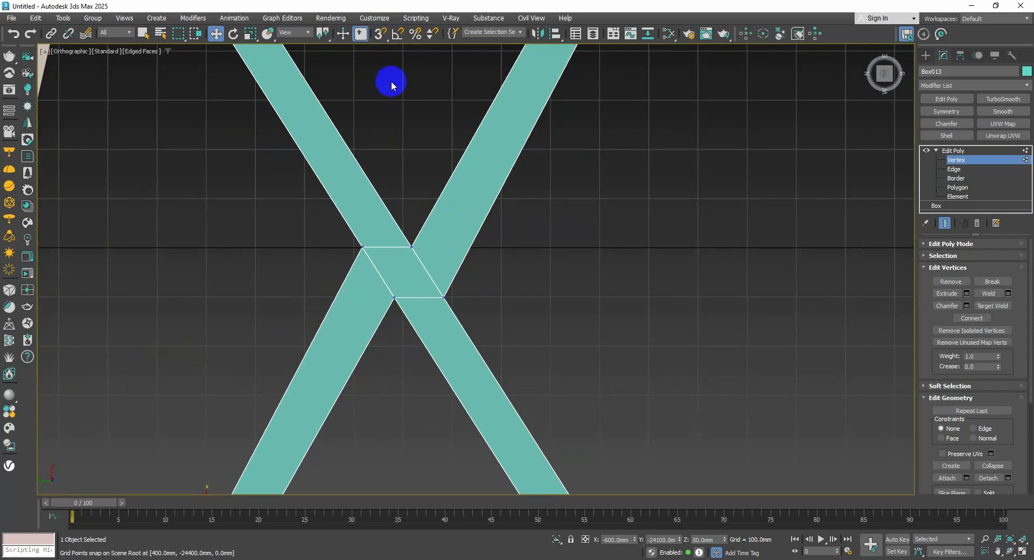
middle_drag(437, 266, 465, 237)
drag(441, 289, 403, 261)
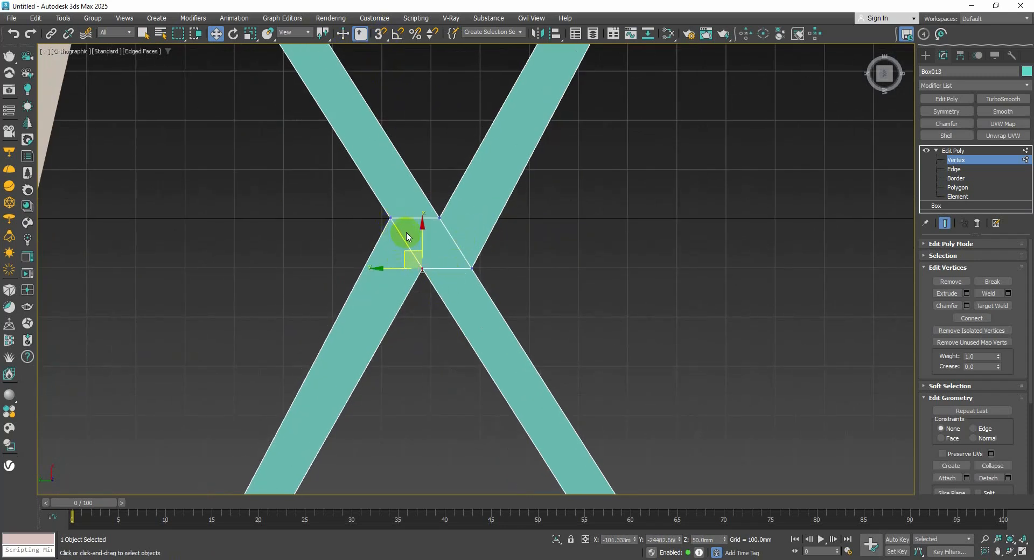
drag(346, 179, 416, 243)
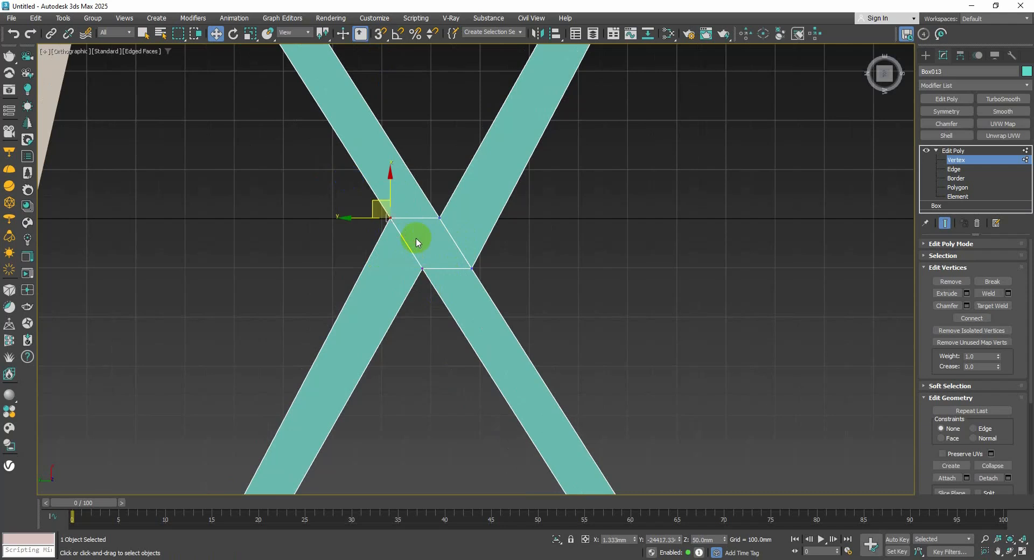
click(295, 33)
click(295, 70)
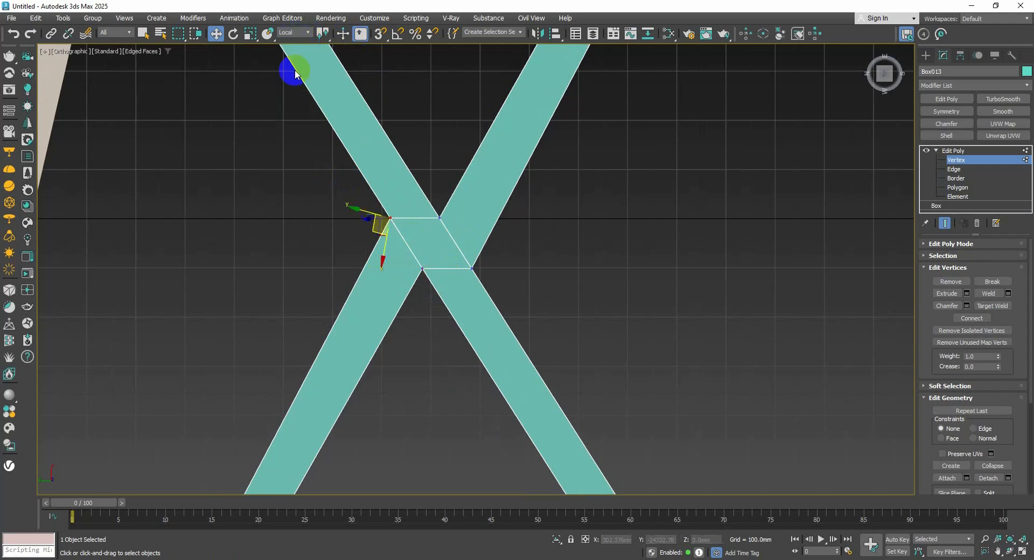
click(298, 33)
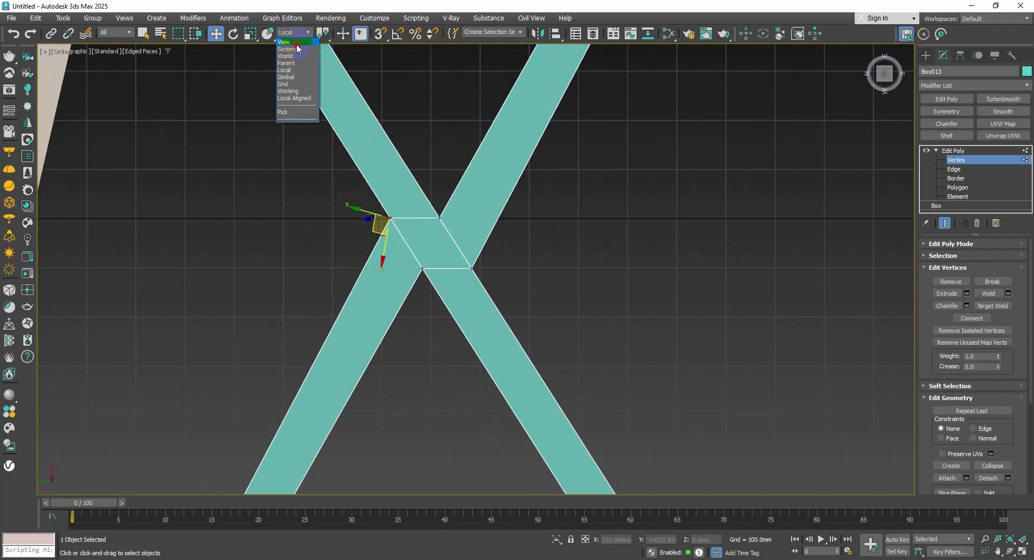
click(297, 48)
scroll(417, 231, down, 2)
scroll(427, 264, up, 2)
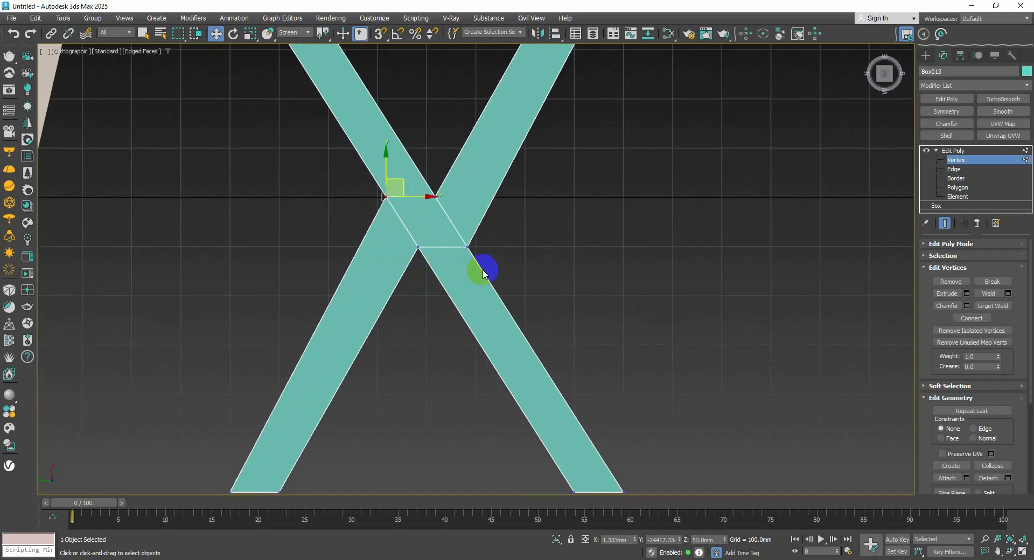
Move the crossing's lower vertices to about X -156, Y -24515 mm and its left vertices to about X -85, Y -24458 mm.
drag(481, 251, 463, 227)
click(418, 262)
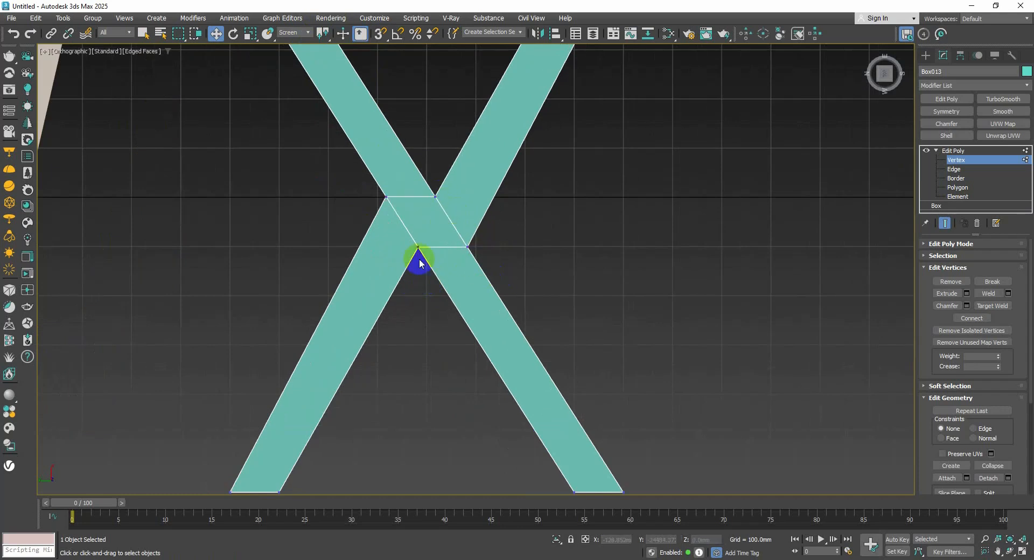
drag(399, 239, 450, 260)
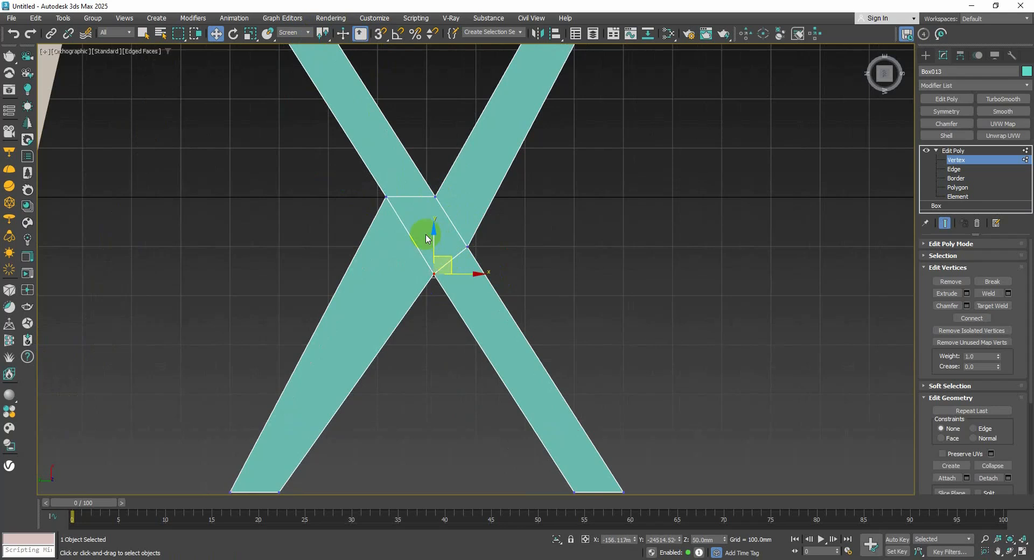
drag(375, 192, 428, 230)
scroll(431, 233, down, 5)
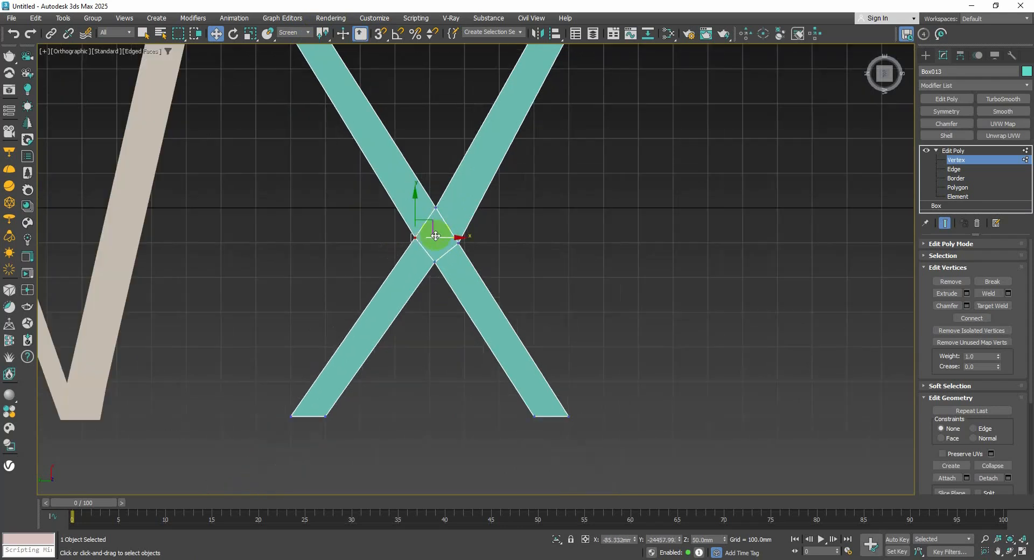
Move the crossing's right vertices to about X -86, Y -24568 mm to even out the diamond.
scroll(431, 232, up, 5)
scroll(451, 235, up, 2)
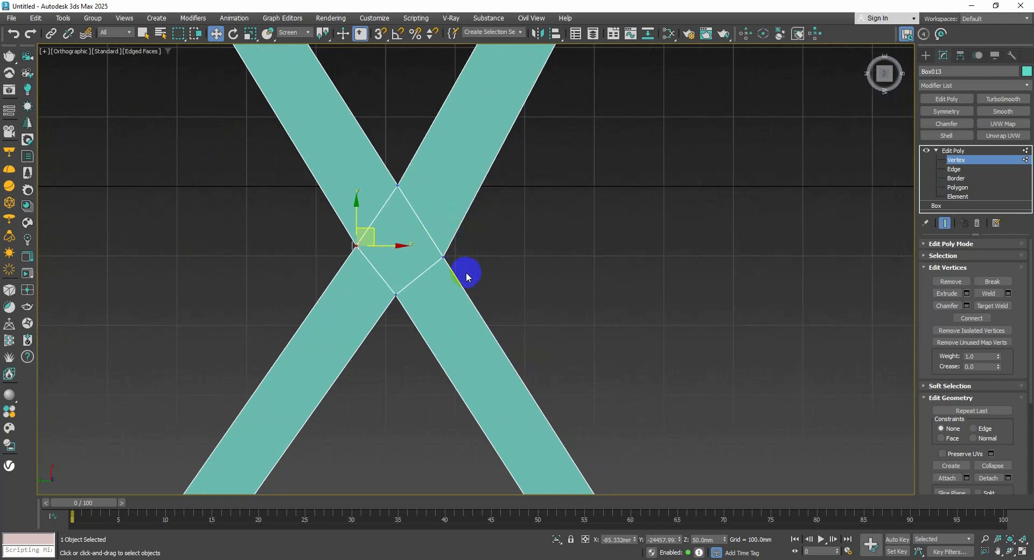
scroll(468, 272, down, 2)
drag(470, 272, 467, 240)
scroll(467, 238, down, 3)
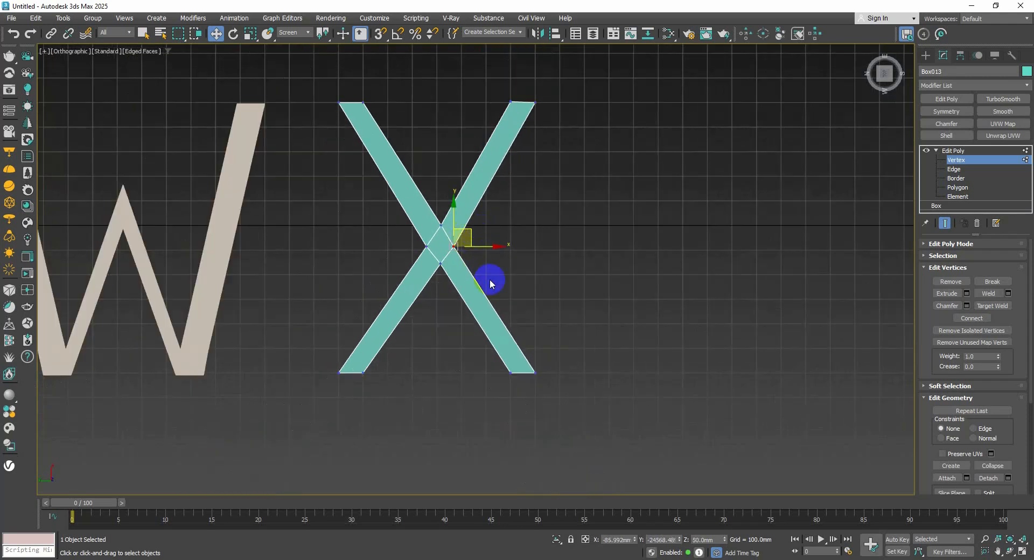
Shift all the crossing's vertices together so their centre sits at about X -47, Y -24497 mm, and leave vertex editing.
drag(488, 280, 399, 208)
drag(457, 231, 454, 222)
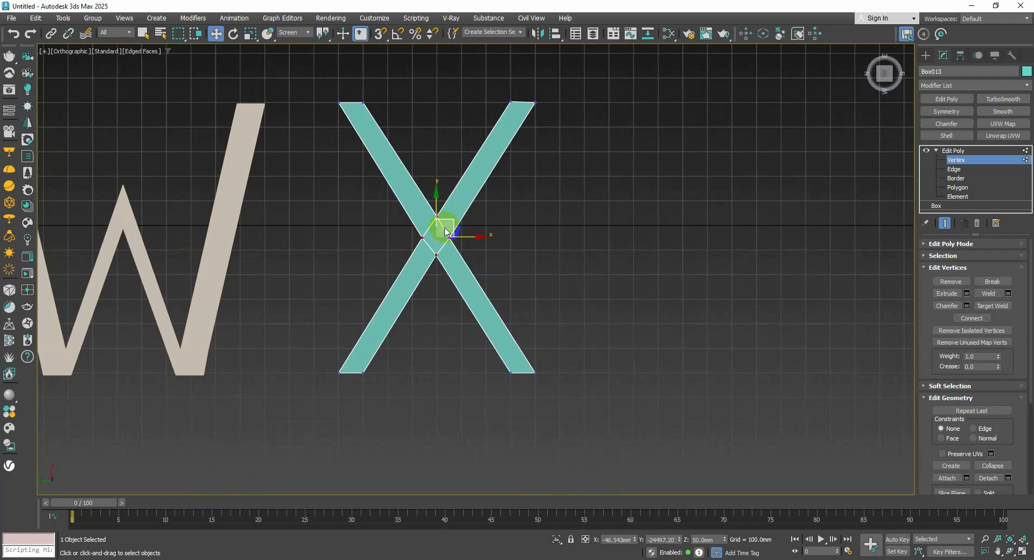
scroll(444, 230, up, 4)
scroll(448, 230, down, 4)
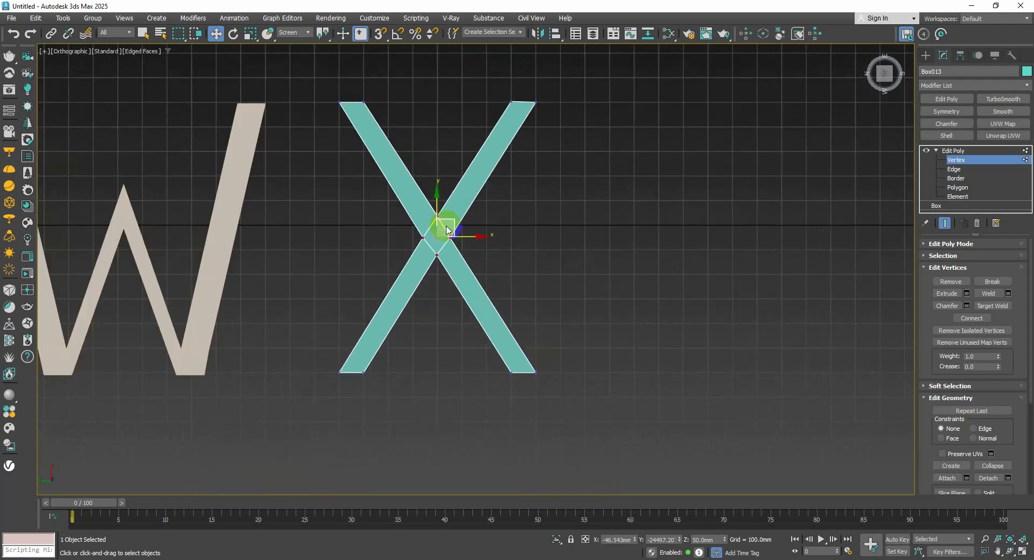
scroll(512, 230, down, 5)
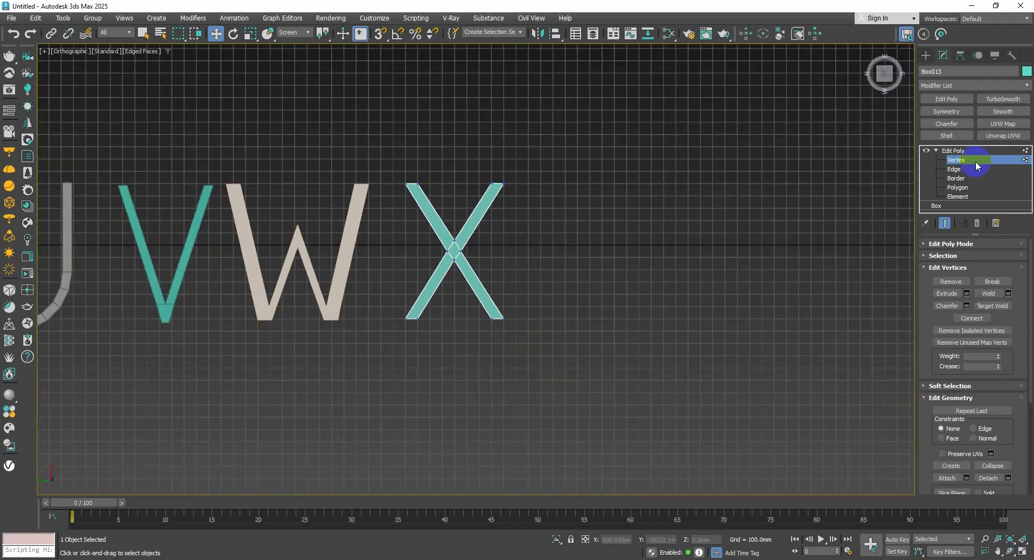
click(974, 161)
middle_drag(700, 220, 689, 222)
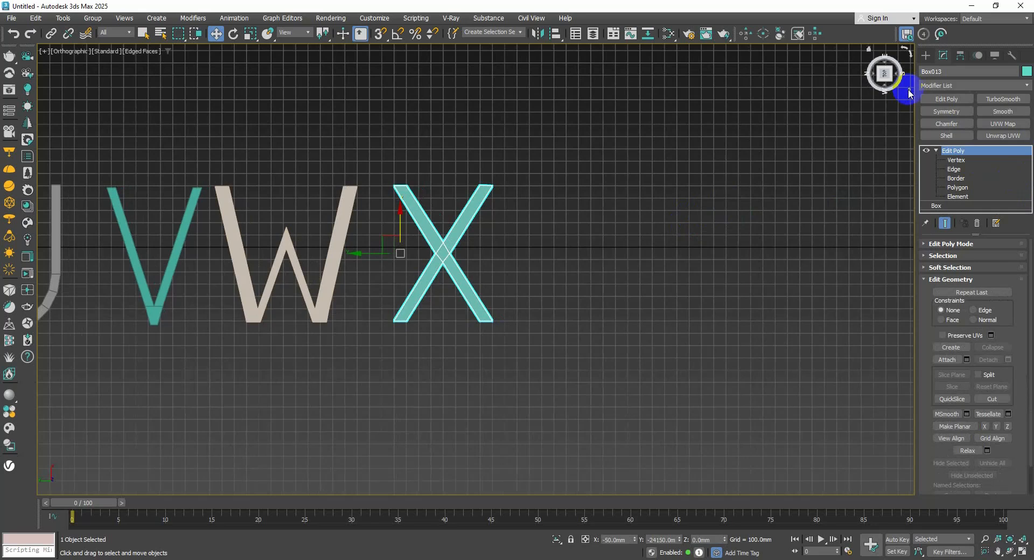
With snapping on, create a 100 x 100 x 100 mm box beside the X, starting from grid point X 0, Y -25300 mm.
click(925, 55)
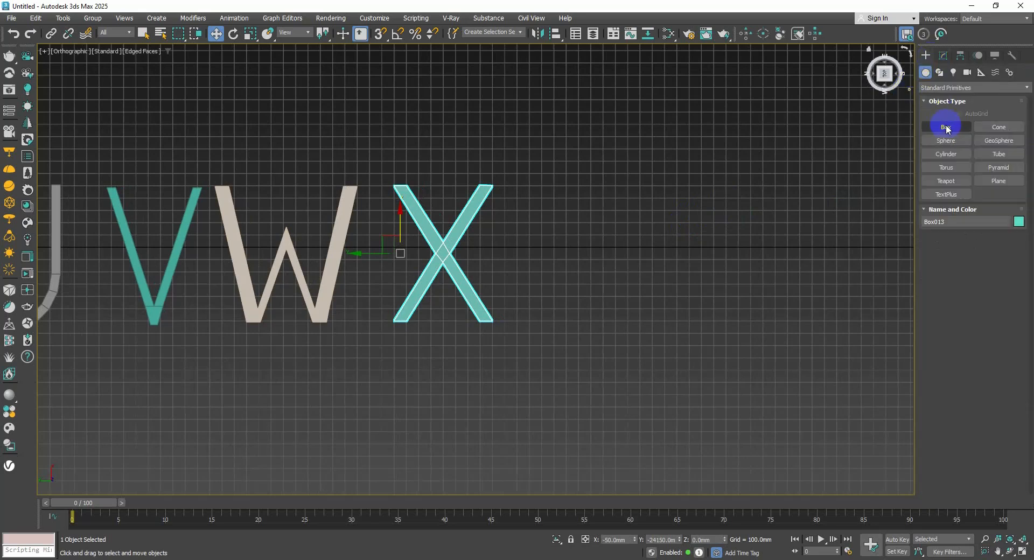
click(946, 126)
scroll(571, 250, up, 2)
scroll(570, 250, up, 2)
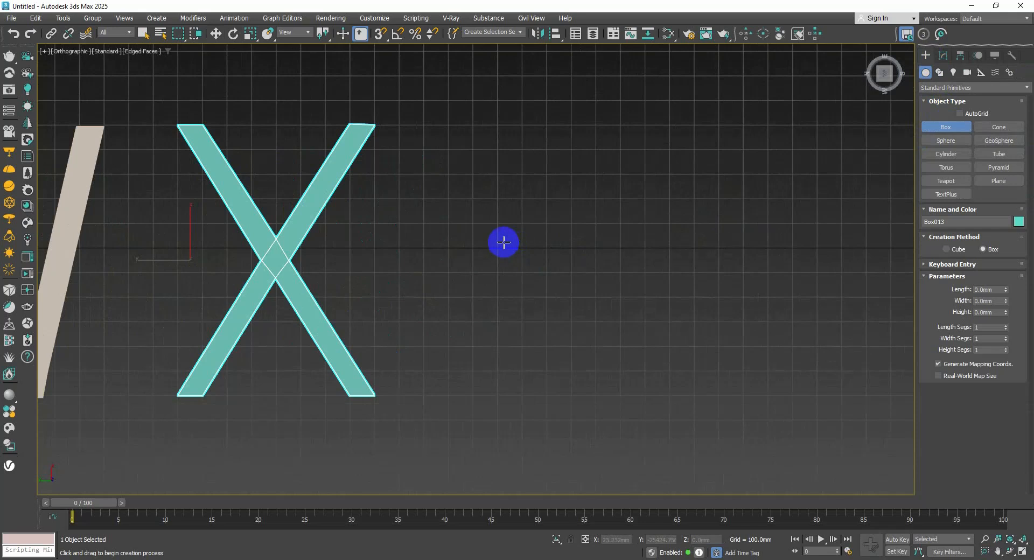
click(381, 33)
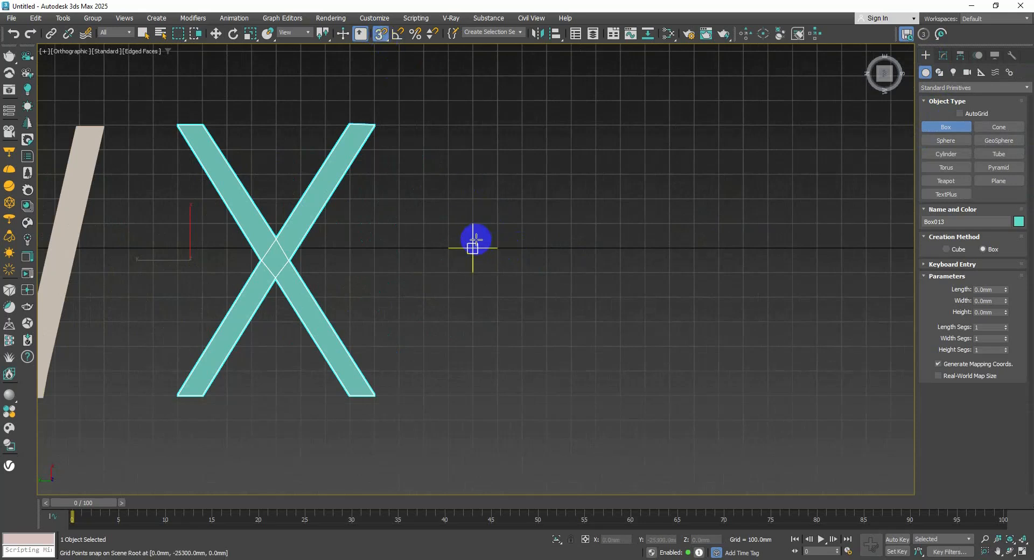
drag(473, 248, 491, 265)
alt+middle_drag(497, 243, 485, 211)
key(w)
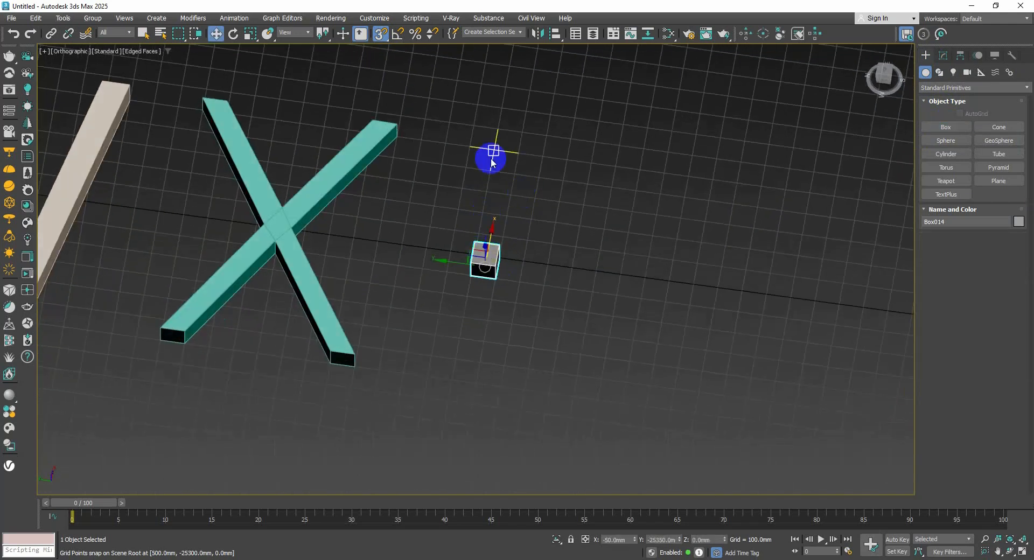
right_click(380, 33)
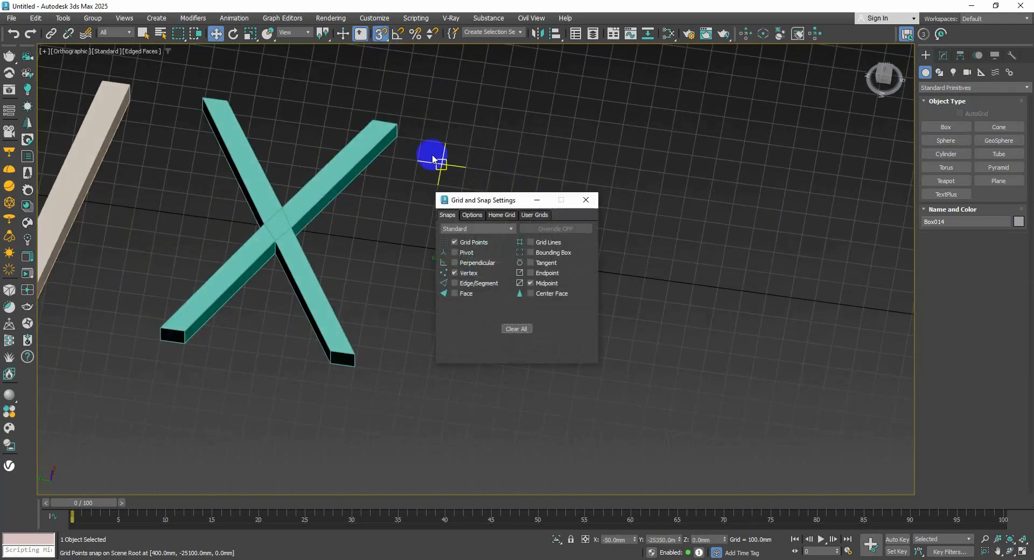
click(586, 200)
right_click(380, 34)
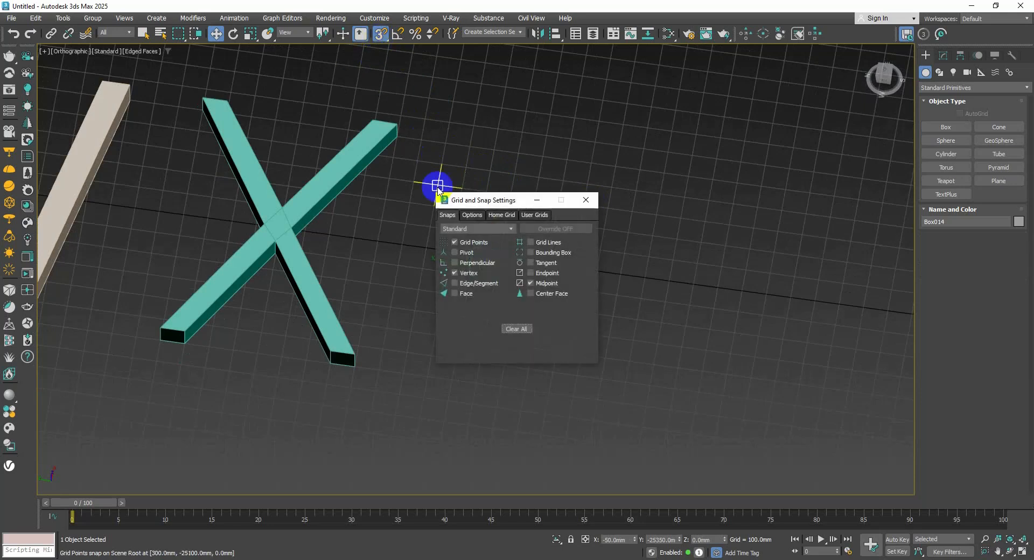
click(491, 248)
click(585, 200)
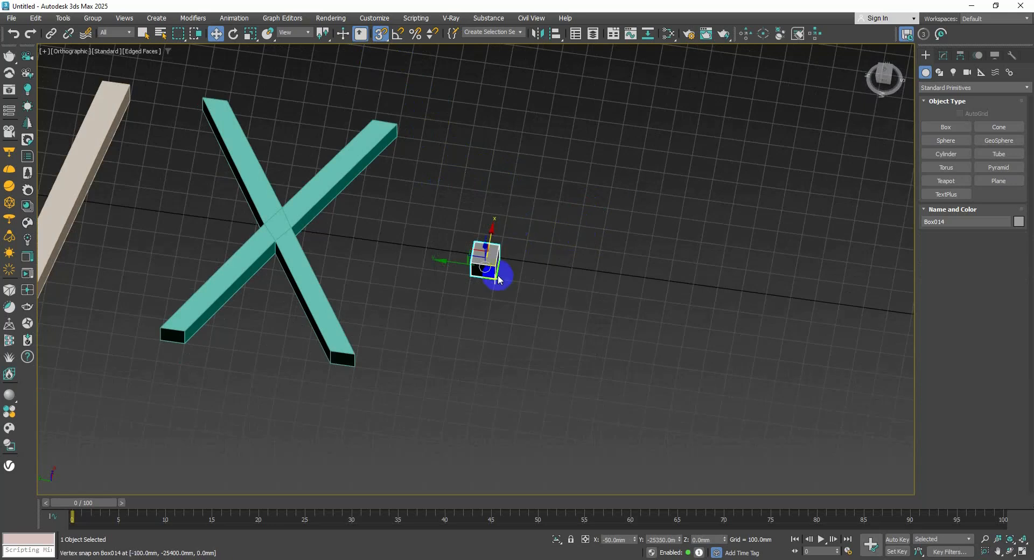
Add an Edit Poly modifier to the new box and select its side polygon facing negative X.
scroll(495, 271, up, 2)
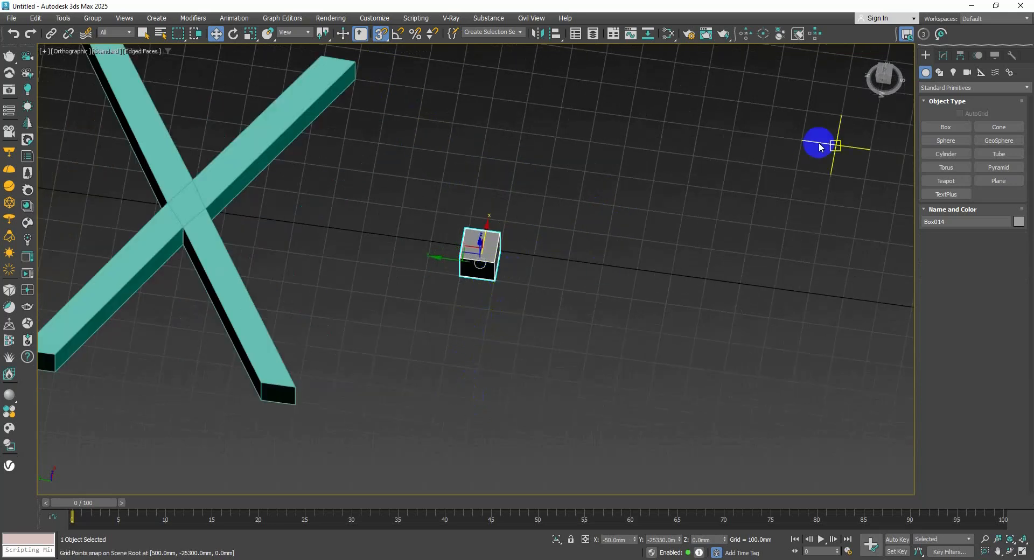
click(943, 56)
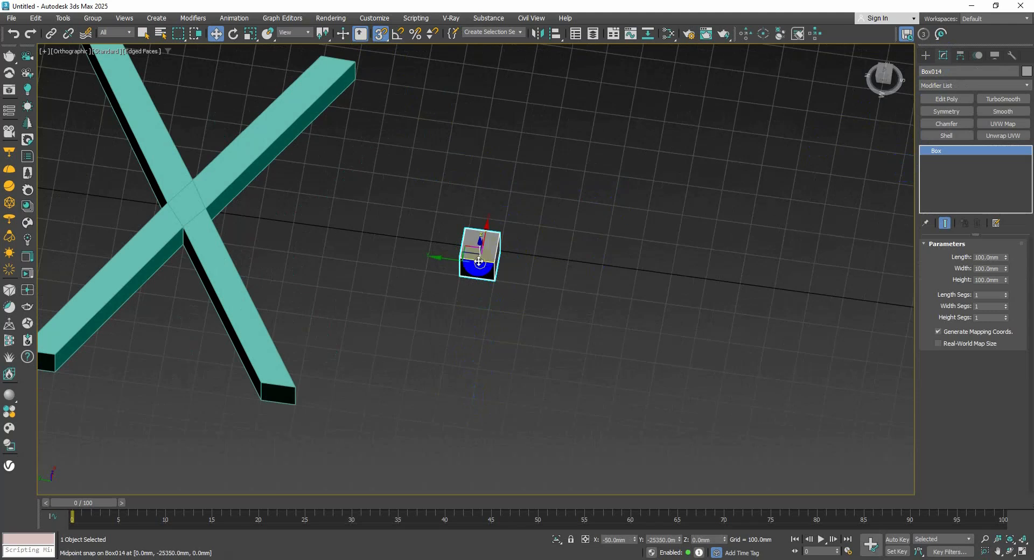
scroll(479, 258, up, 2)
click(946, 99)
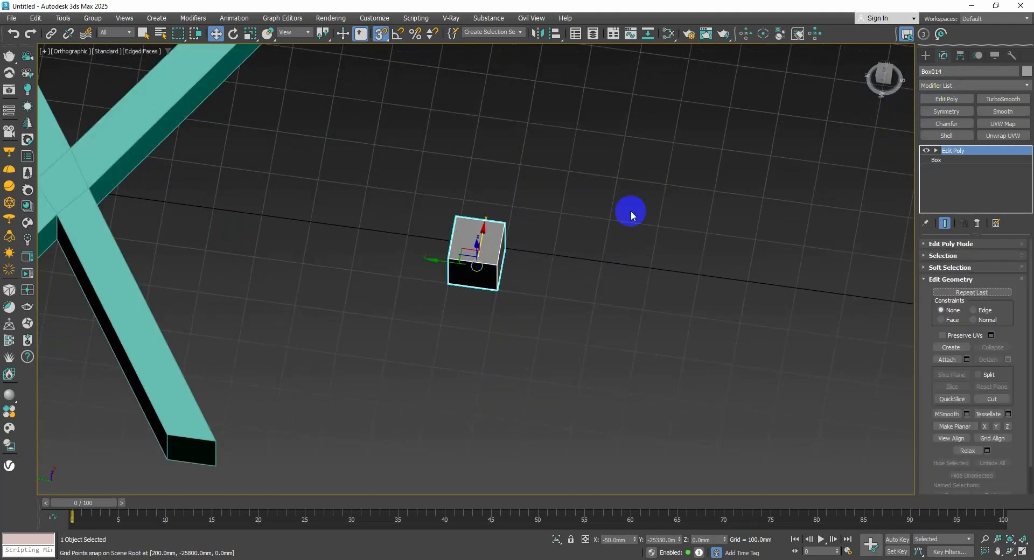
scroll(603, 226, up, 2)
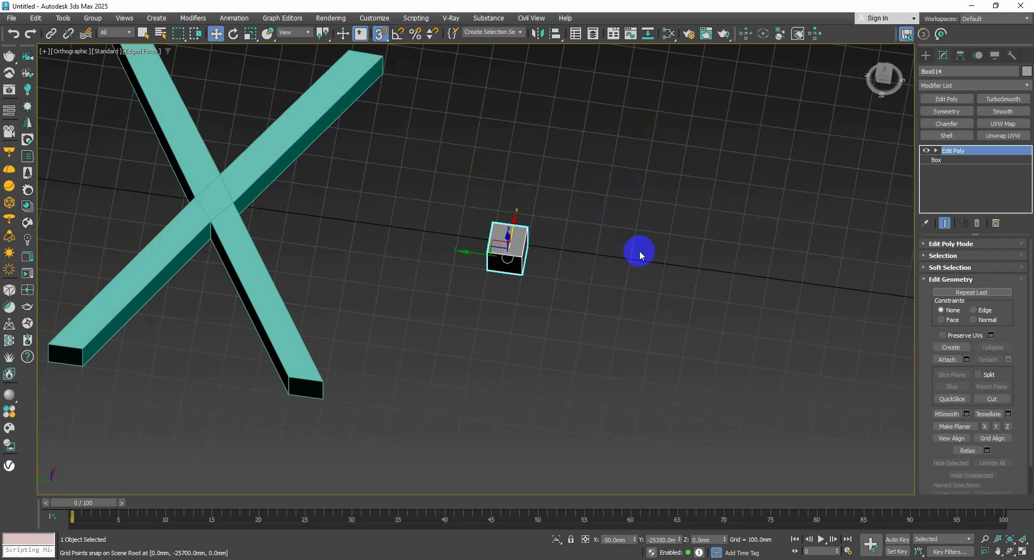
click(935, 151)
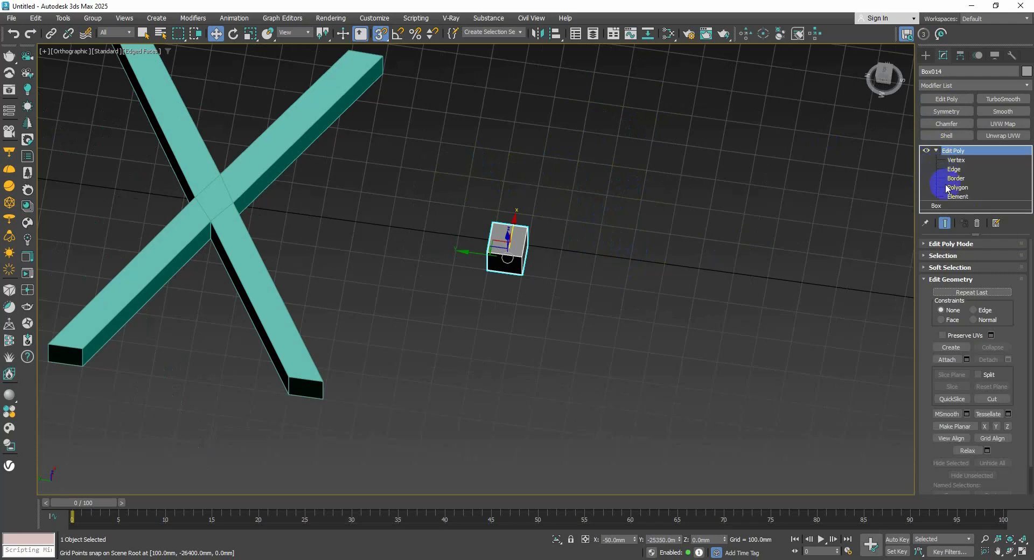
click(948, 187)
click(515, 270)
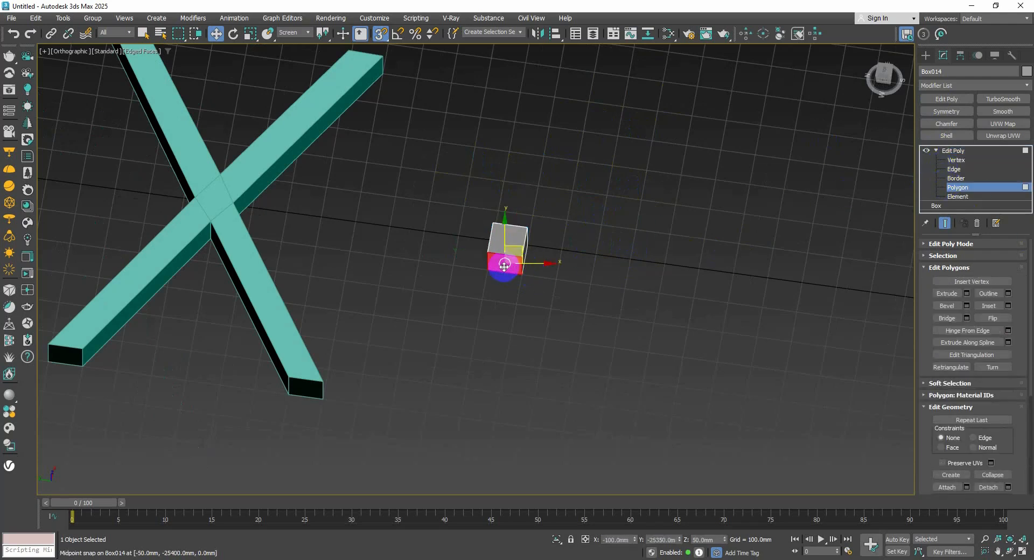
alt+middle_drag(501, 265, 502, 270)
drag(505, 234, 511, 381)
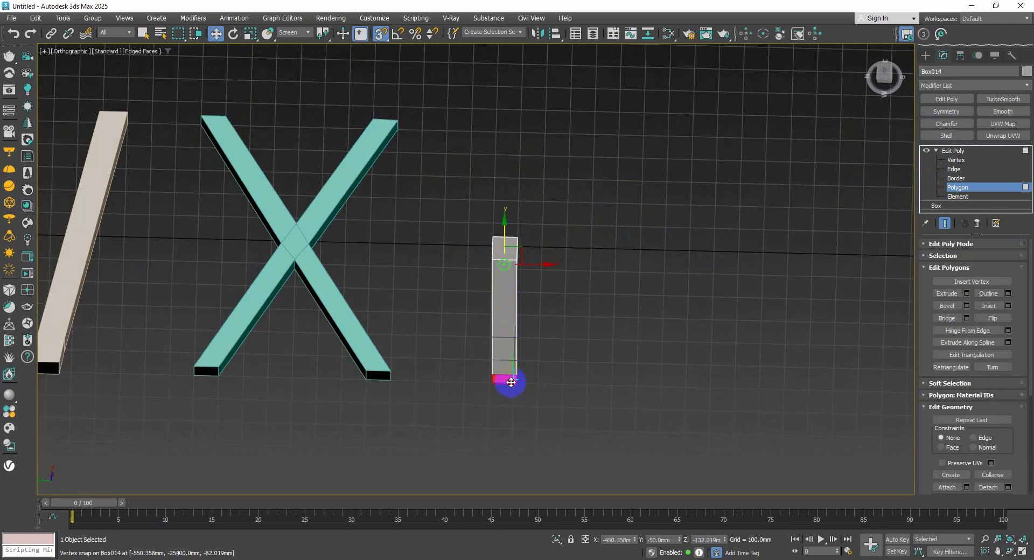
scroll(516, 344, down, 3)
alt+middle_drag(494, 323, 500, 262)
key(ctrl+z)
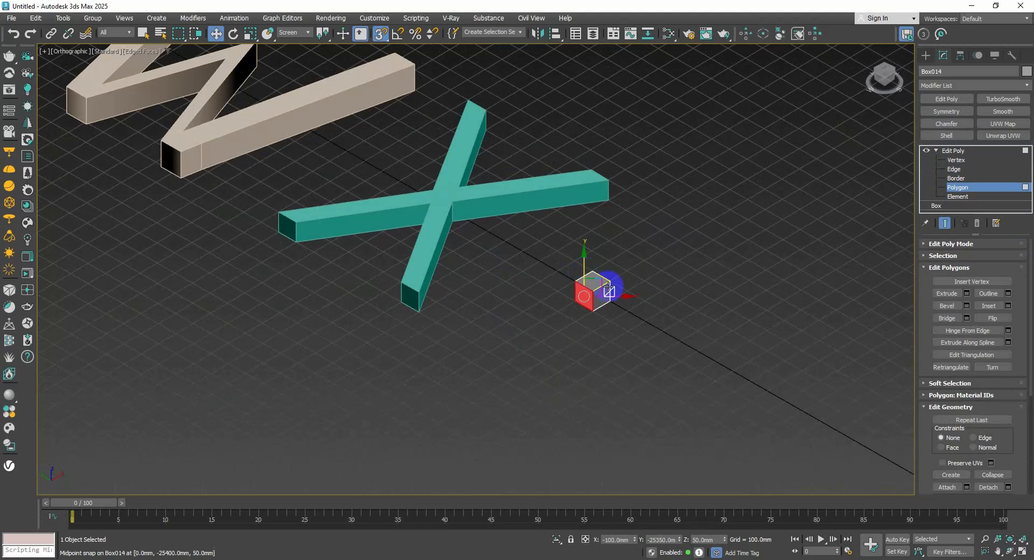
Set the reference coordinate system to View and snap the selected polygon along X to -600 mm, lengthening the box into a stem.
alt+middle_drag(606, 293, 588, 307)
scroll(610, 285, up, 3)
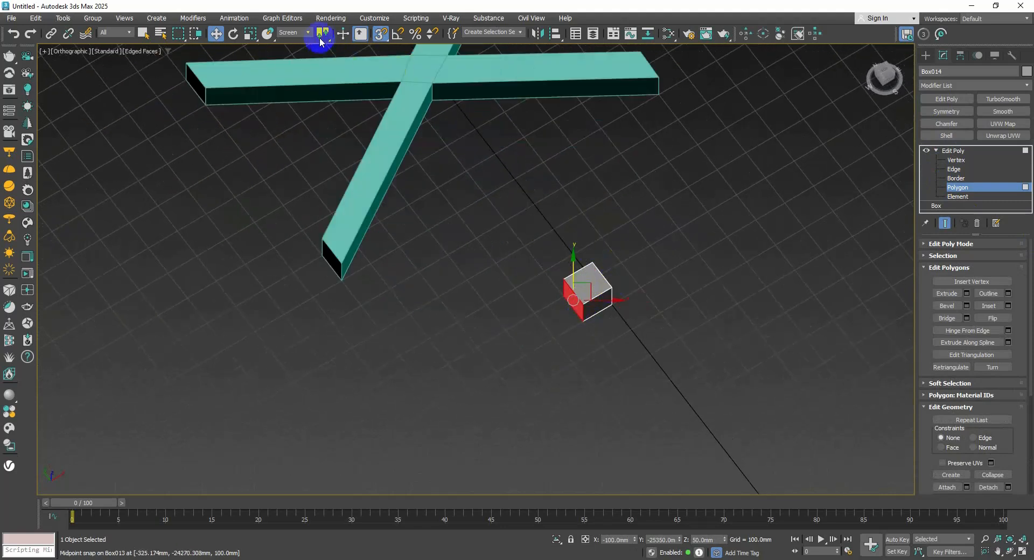
click(301, 33)
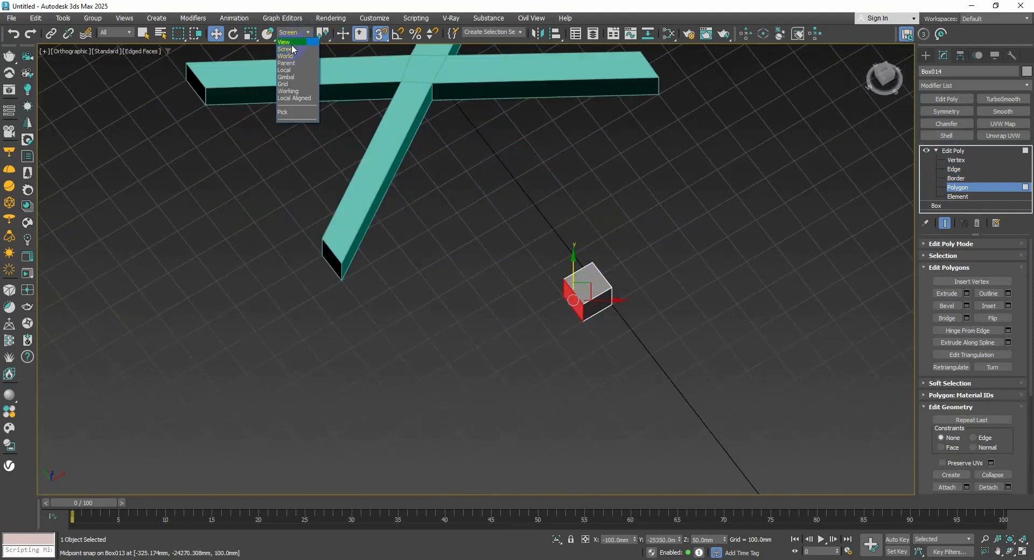
click(285, 42)
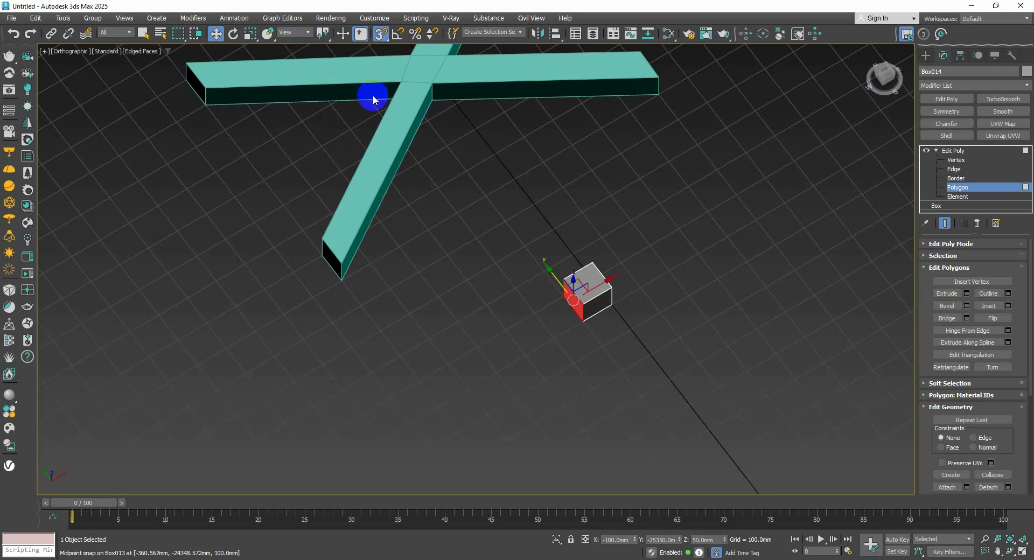
drag(599, 287, 404, 360)
alt+middle_drag(488, 321, 504, 257)
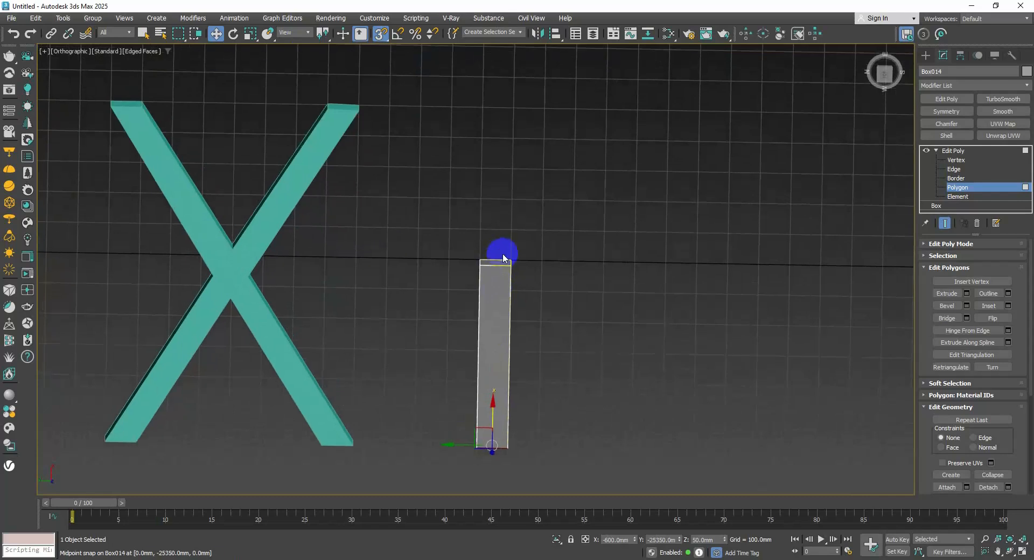
With snapping off, connect the two opposite edges of the stem's end face at X 0 with 1 segment, splitting the face in half.
scroll(493, 265, up, 4)
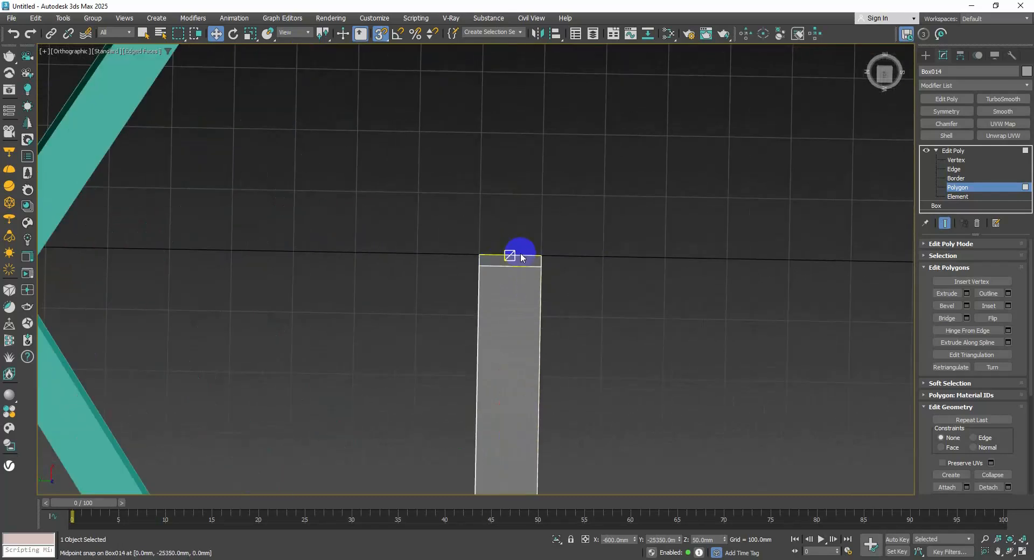
click(520, 259)
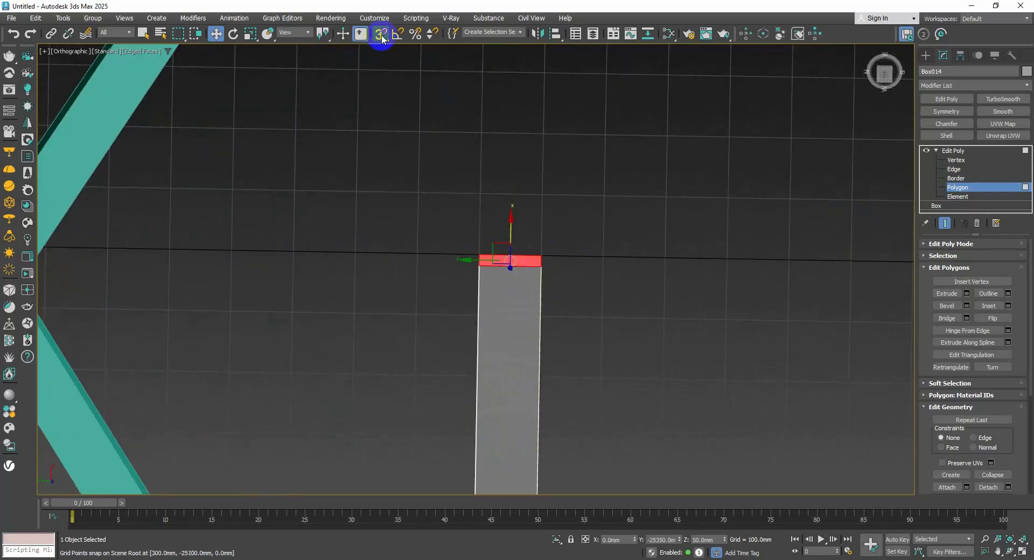
scroll(512, 253, up, 2)
click(953, 169)
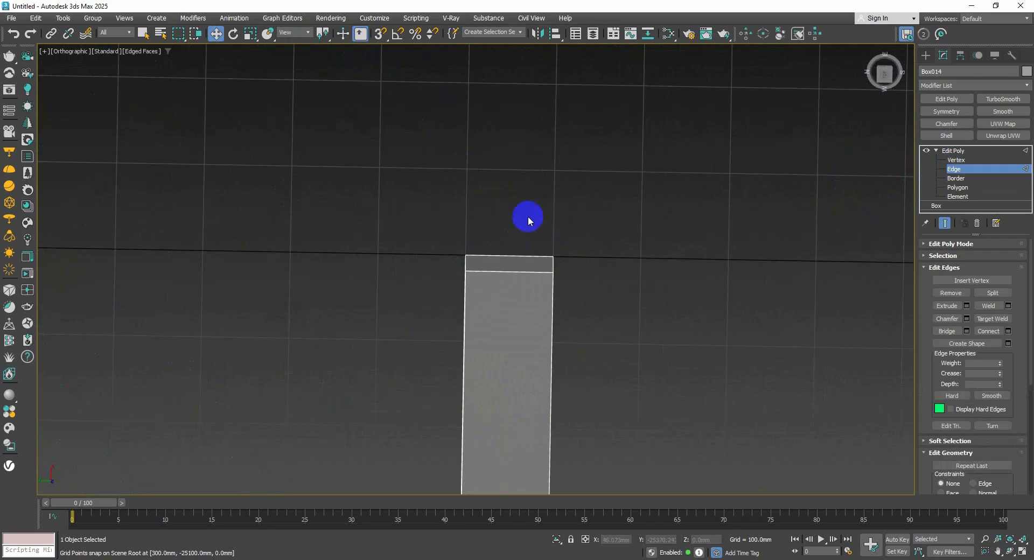
click(526, 272)
click(1008, 331)
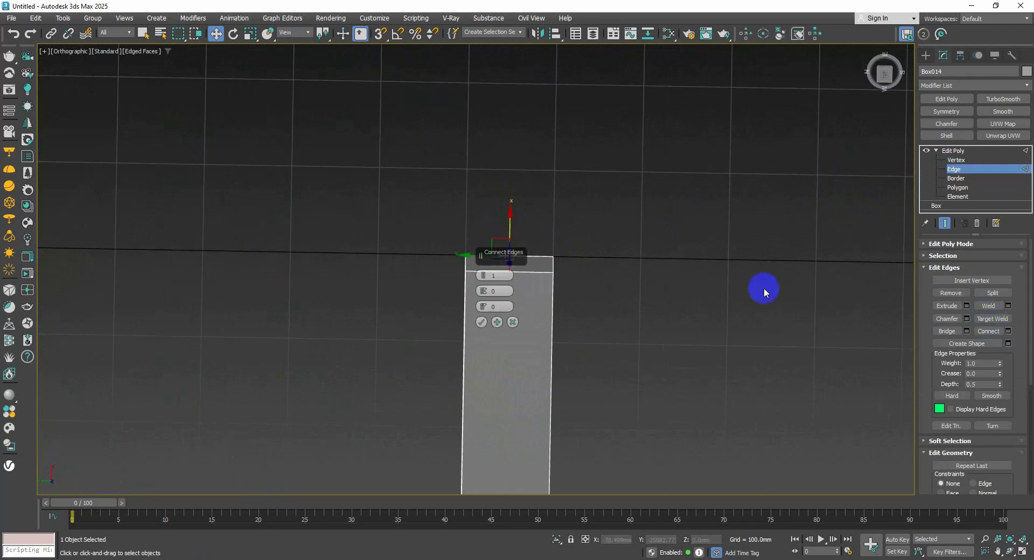
click(481, 322)
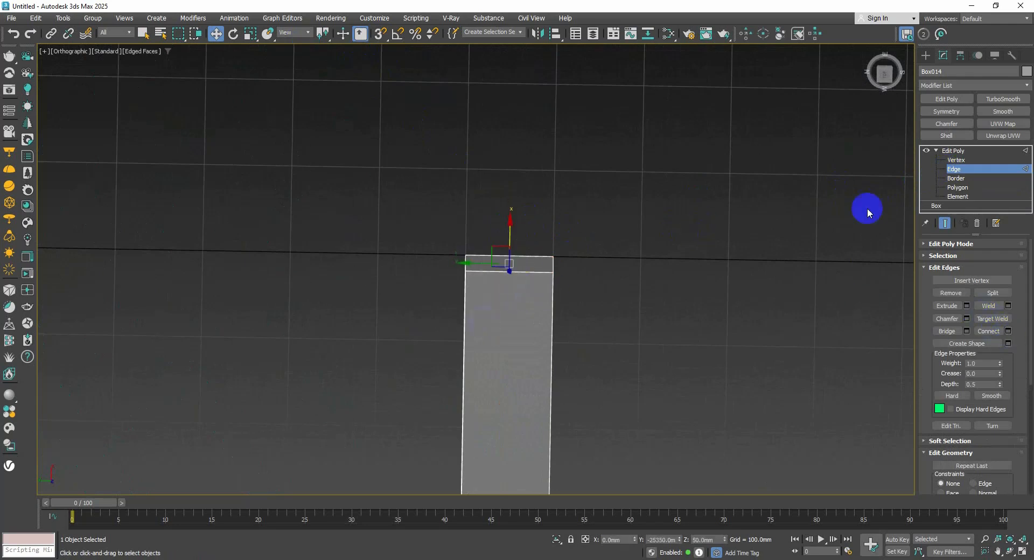
Select both halves of the stem's end face and extrude them individually by about 197 mm to start two arms.
click(957, 187)
click(539, 258)
click(538, 257)
click(533, 259)
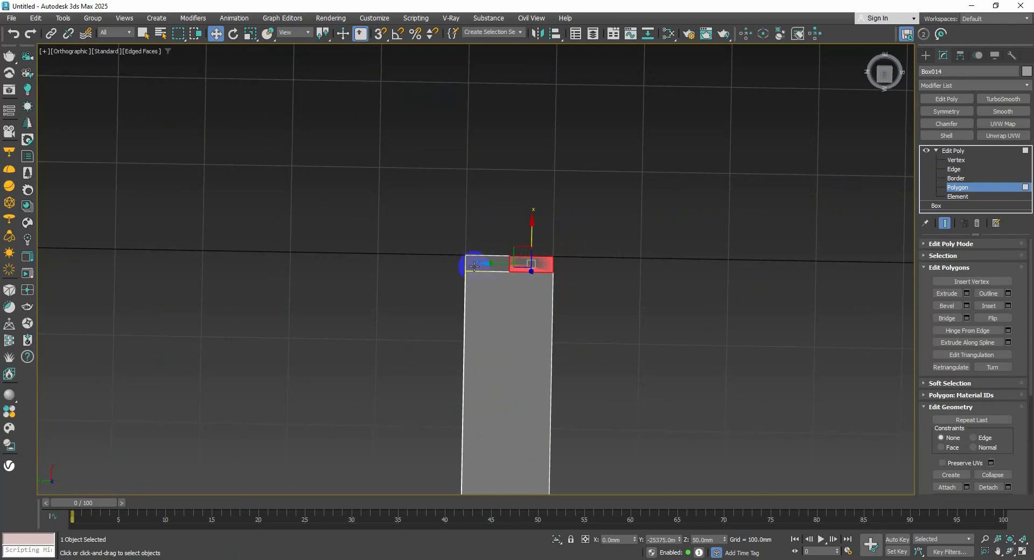
ctrl+click(490, 266)
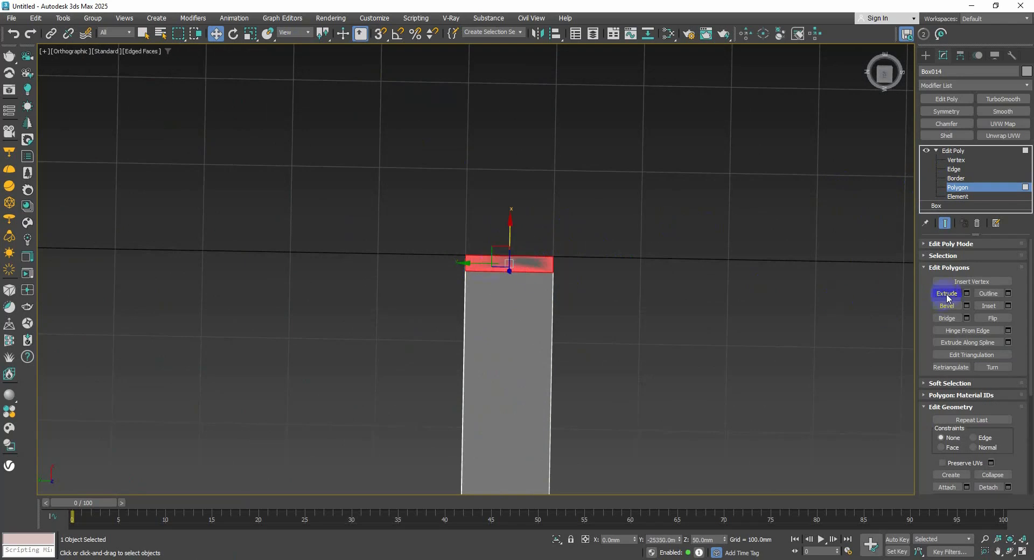
click(966, 293)
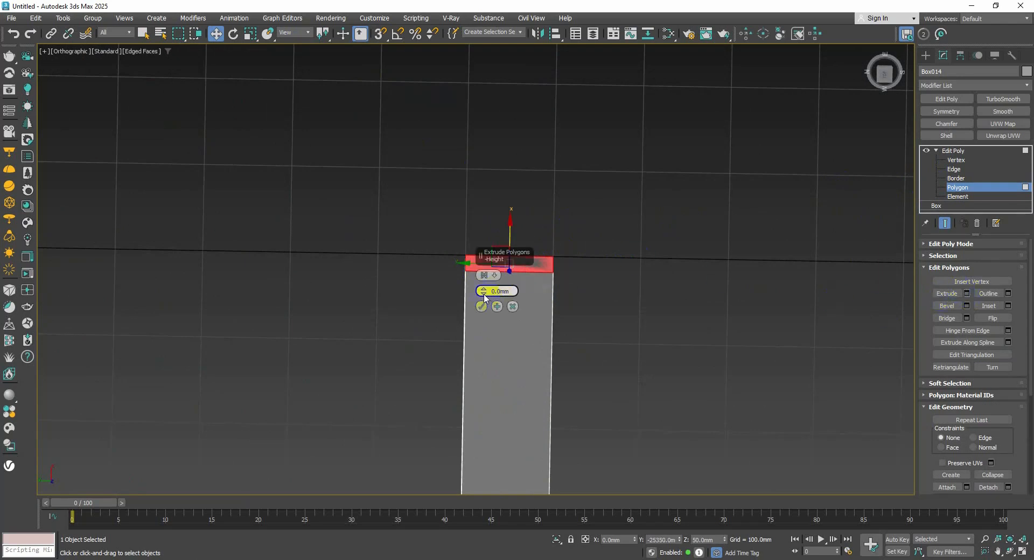
drag(484, 295, 483, 269)
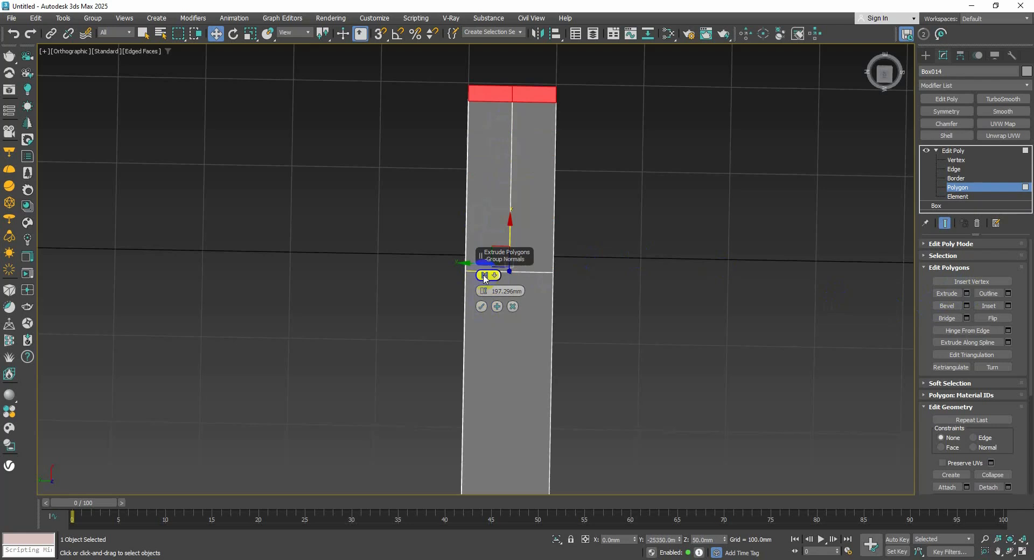
click(485, 277)
click(506, 307)
click(481, 306)
Turn snapping on and snap both arm end polygons together along X to 500 mm.
scroll(525, 239, down, 2)
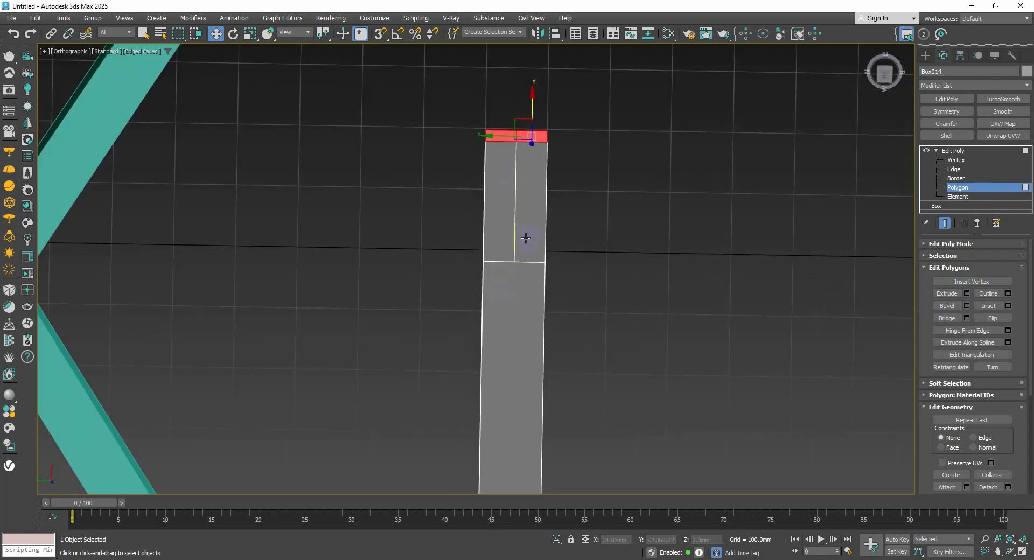
scroll(525, 238, down, 3)
click(380, 39)
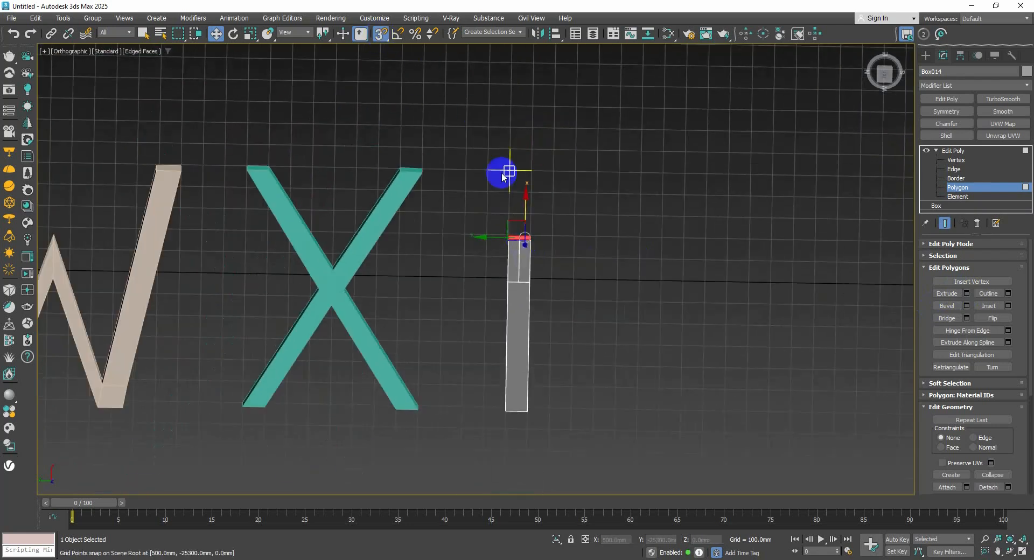
drag(524, 204, 427, 166)
Select only the arm end polygon farther from the X and snap it along Y to -25575 mm, slanting that arm outward.
scroll(531, 167, up, 5)
click(515, 177)
scroll(515, 176, up, 3)
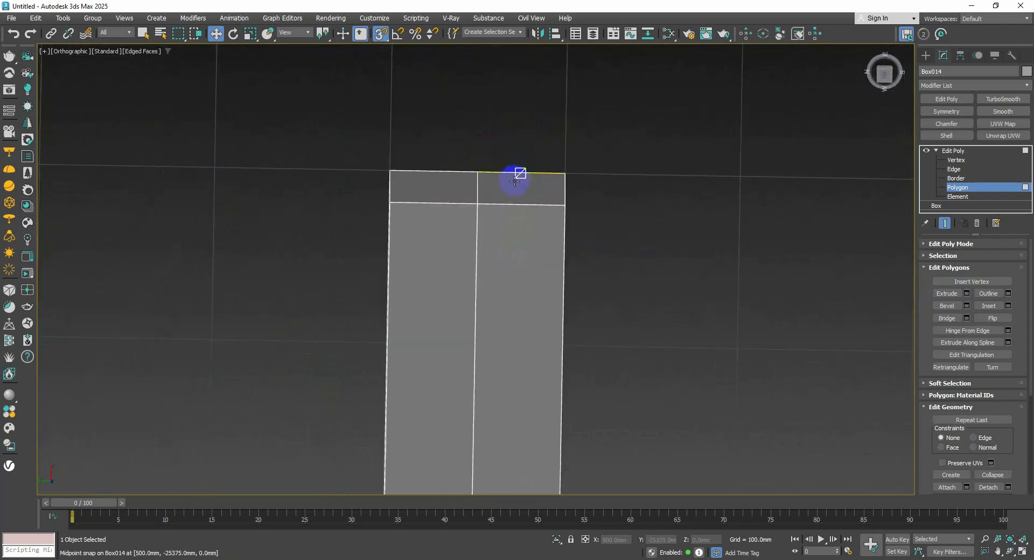
click(515, 177)
scroll(513, 186, down, 3)
scroll(512, 189, down, 2)
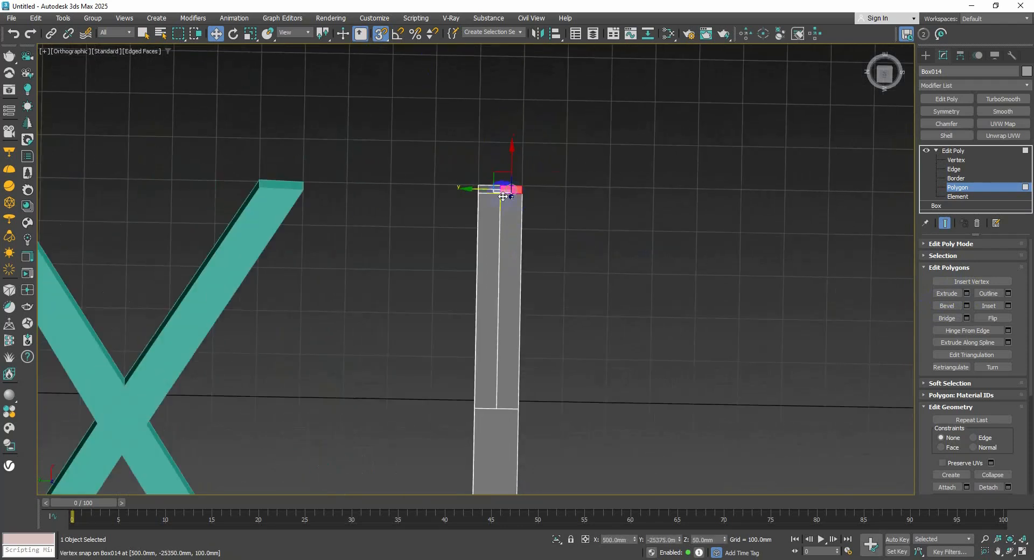
scroll(490, 191, up, 2)
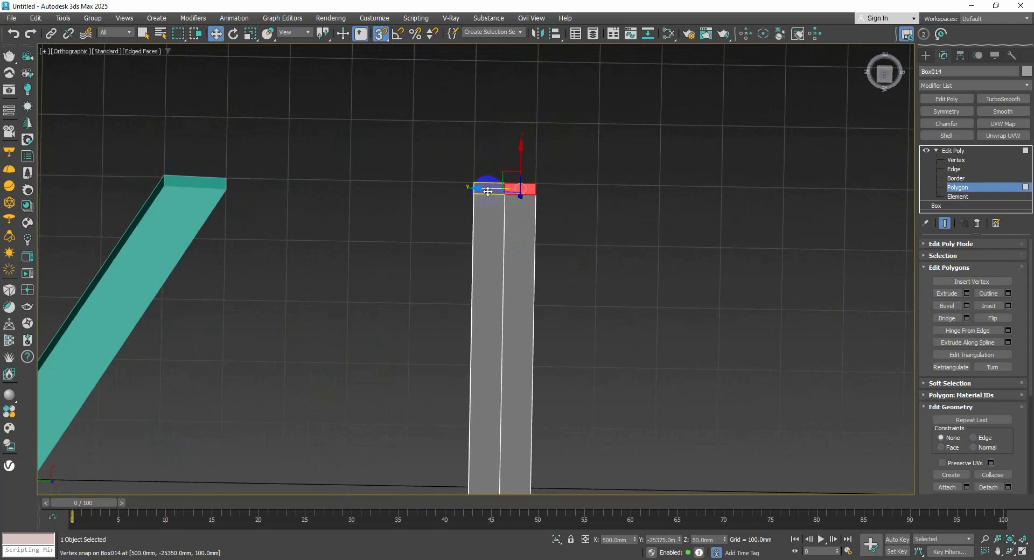
drag(488, 191, 590, 207)
scroll(681, 180, up, 6)
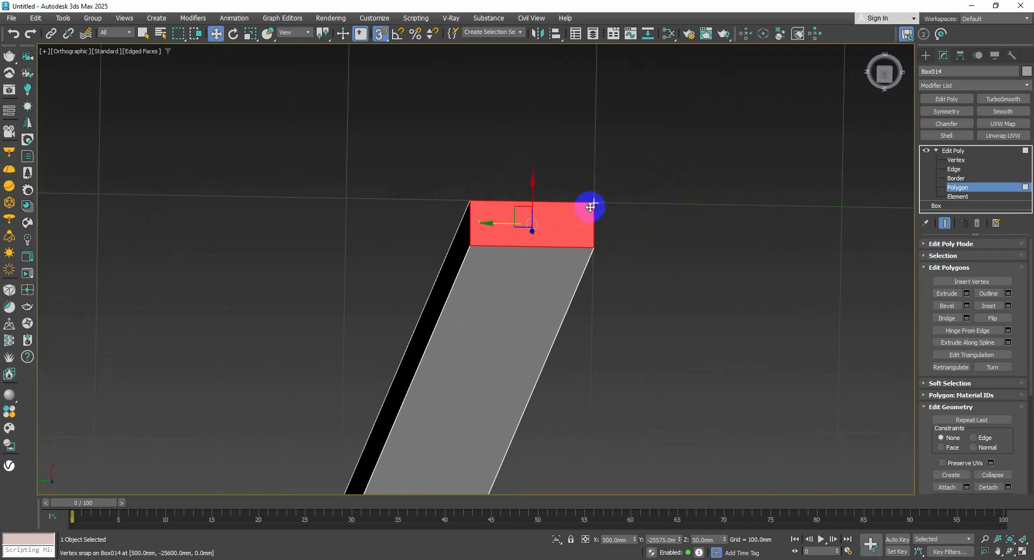
scroll(591, 207, down, 6)
Snap the other arm's end polygon along Y to -25125 mm to complete the Y, clear the selection and leave polygon editing.
click(434, 225)
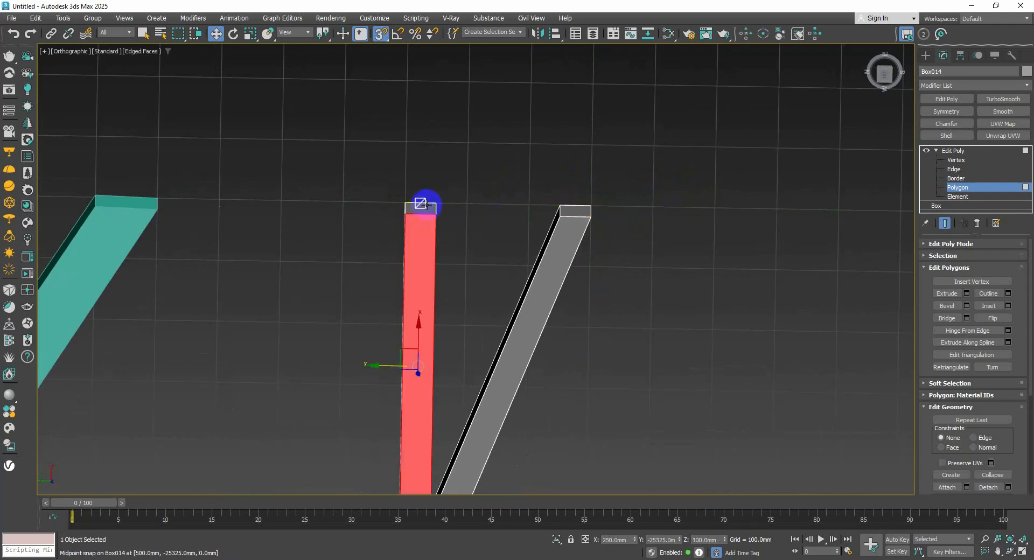
click(425, 205)
scroll(433, 207, up, 3)
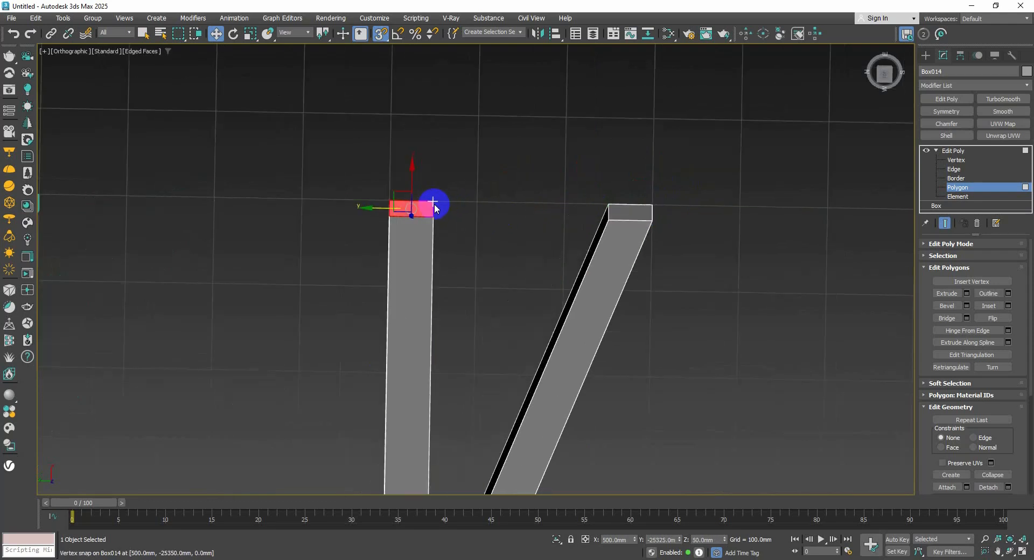
scroll(392, 204, up, 1)
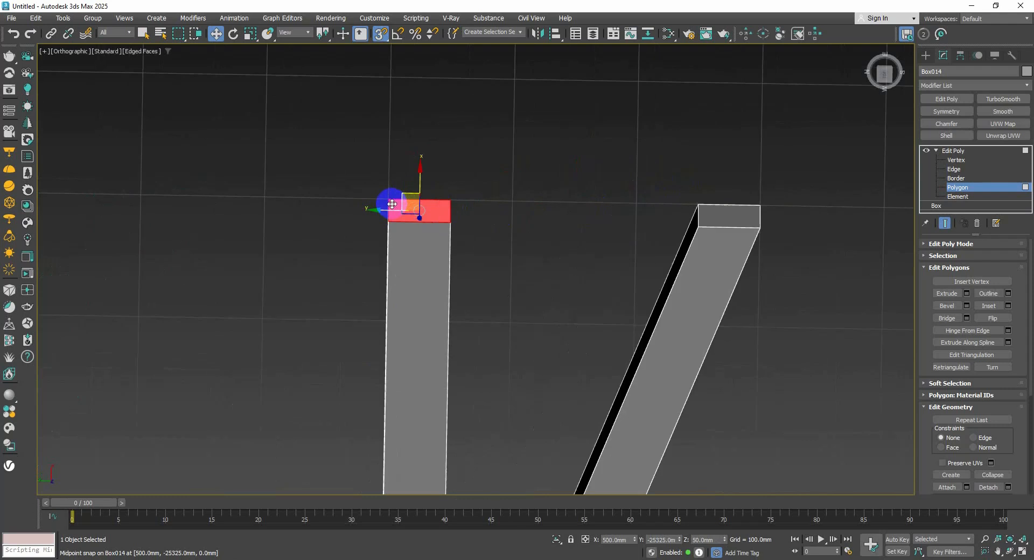
drag(392, 204, 148, 199)
scroll(147, 199, down, 2)
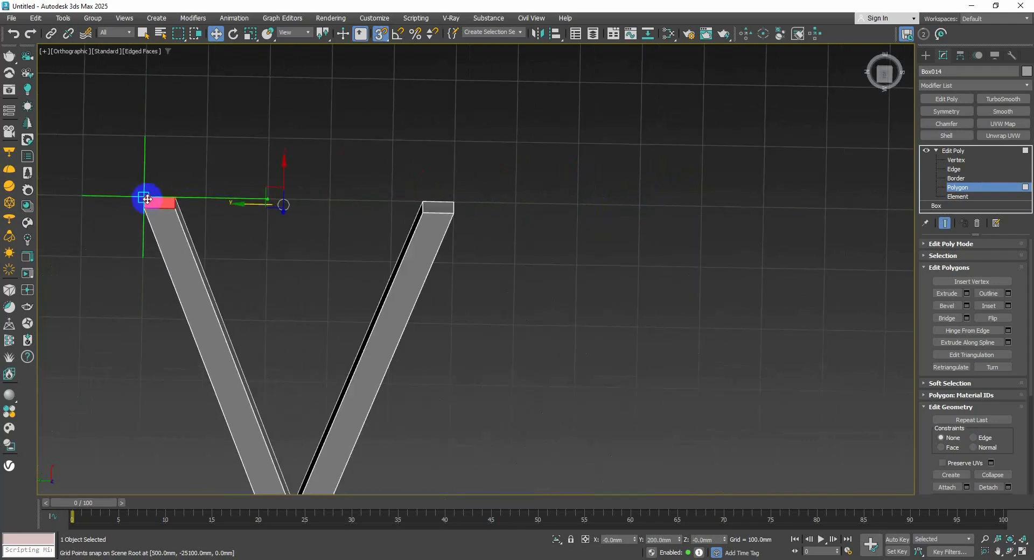
scroll(354, 224, down, 3)
middle_drag(353, 224, 517, 169)
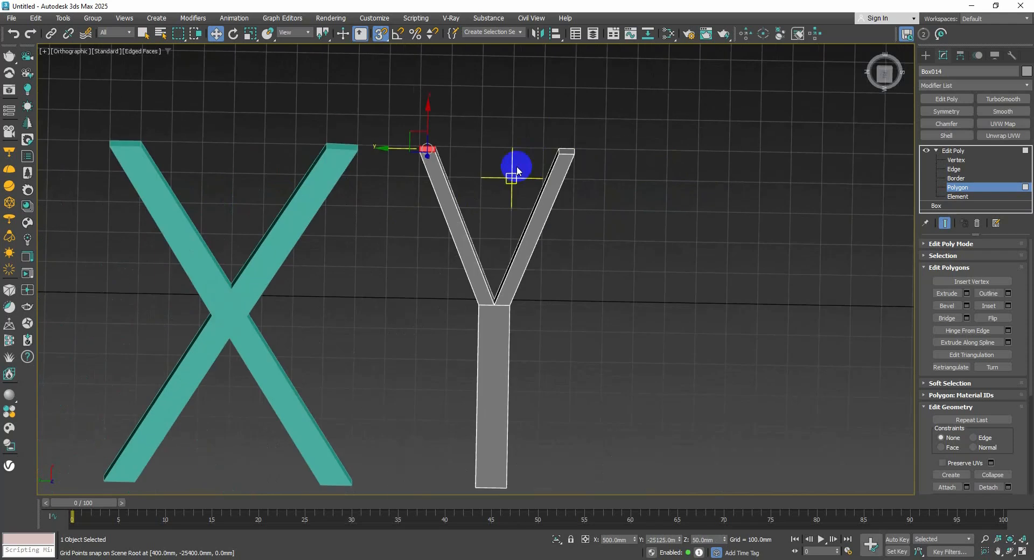
scroll(498, 164, up, 3)
click(479, 184)
scroll(500, 253, down, 6)
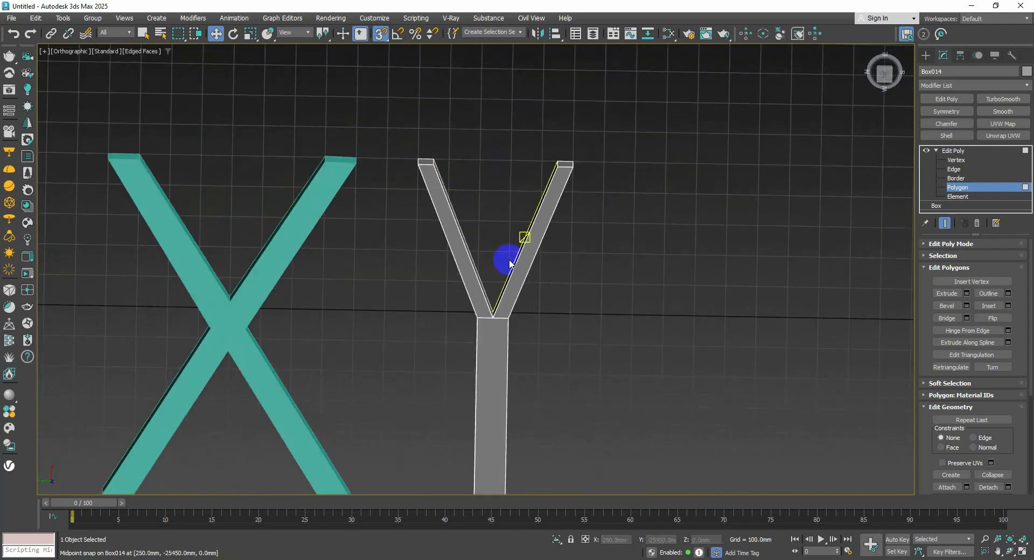
scroll(517, 282, up, 2)
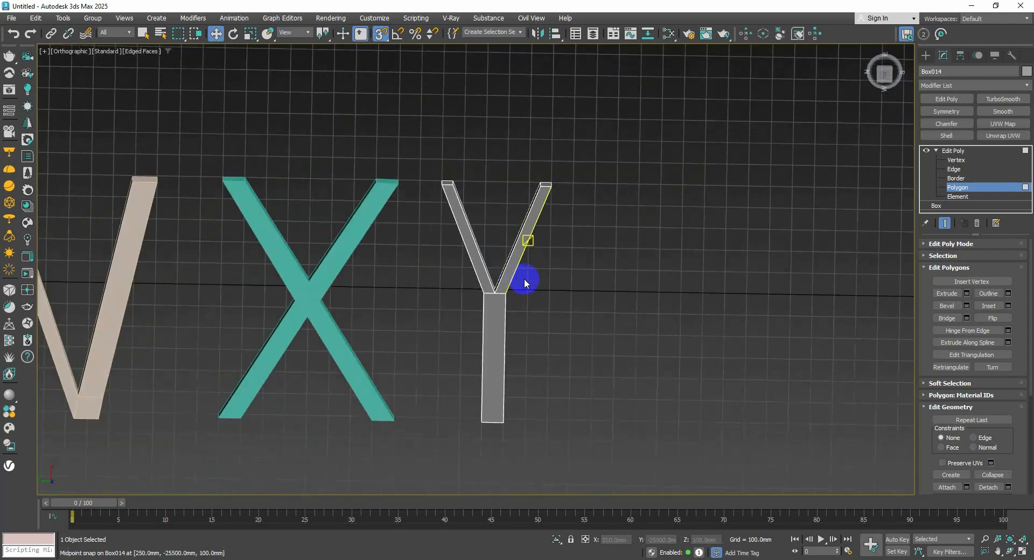
click(957, 187)
Create a 600 x 100 x 100 mm box beside the Y, centred at X 450, Y -26200 mm, and finish box creation.
middle_drag(666, 229, 447, 232)
click(926, 55)
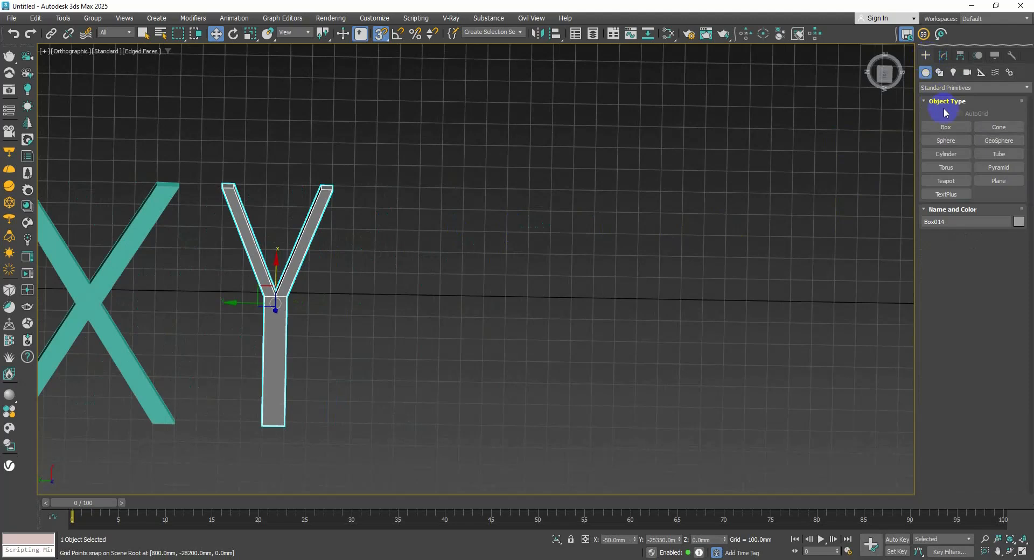
click(945, 127)
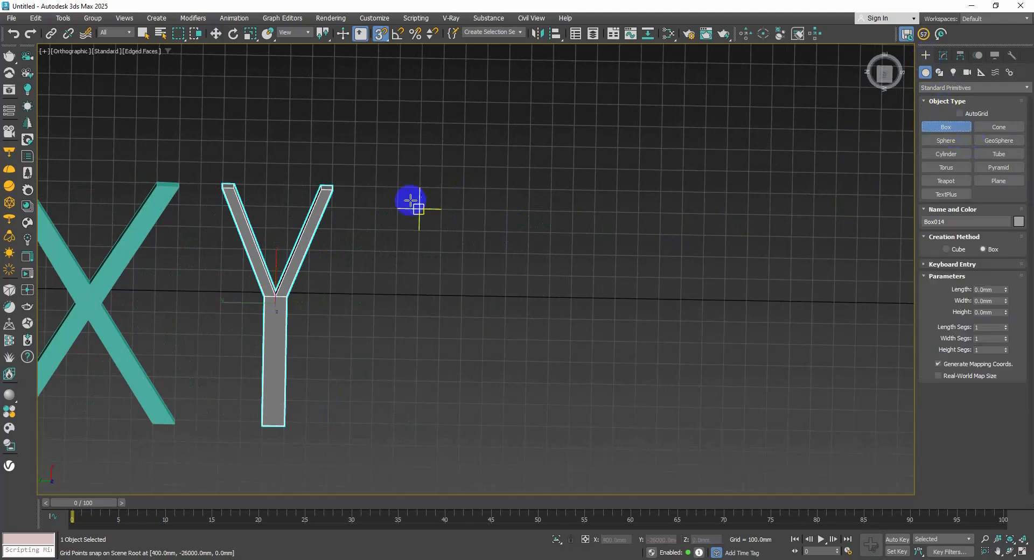
mouse_move(397, 189)
mouse_down()
mouse_move(550, 208)
mouse_move(515, 204)
mouse_move(542, 203)
mouse_up()
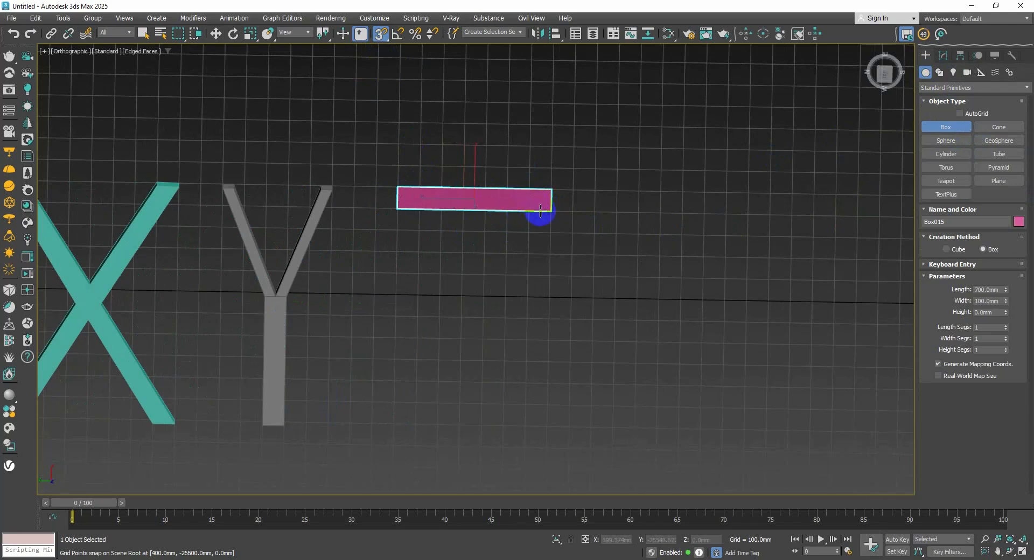
alt+middle_drag(533, 196, 531, 157)
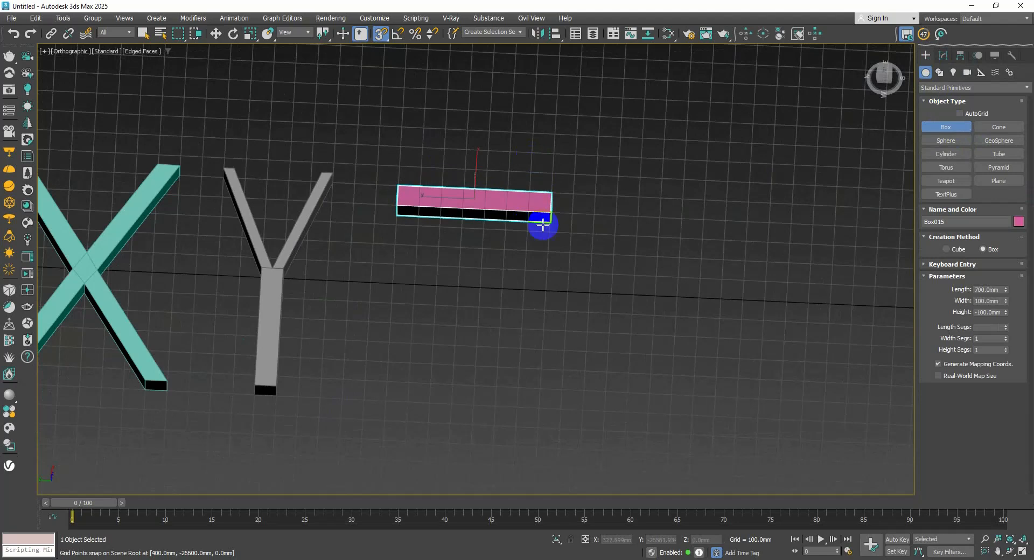
right_click(563, 176)
drag(412, 201, 530, 211)
click(523, 182)
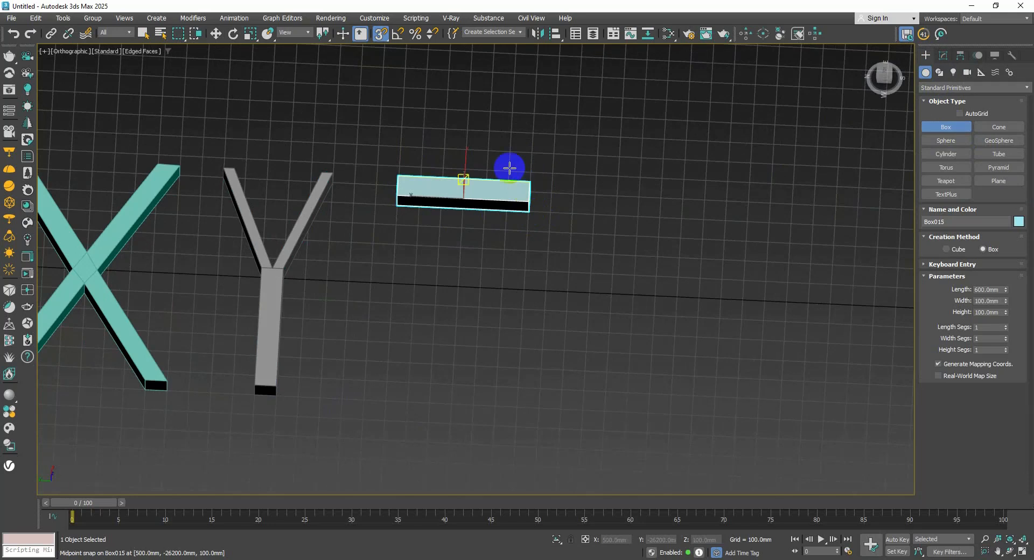
key(w)
middle_drag(520, 180, 539, 183)
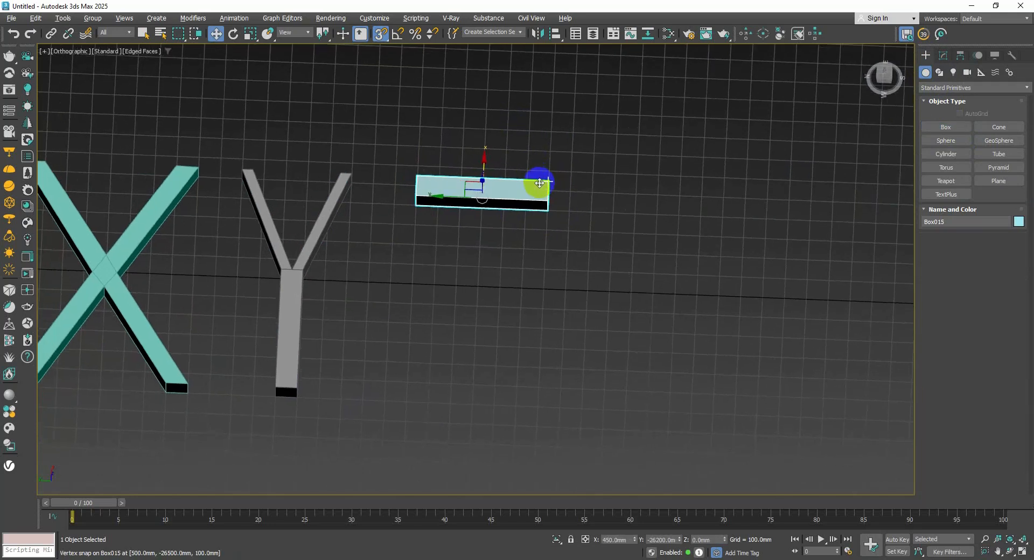
Add an Edit Poly modifier to the new box and select its whole element.
click(943, 55)
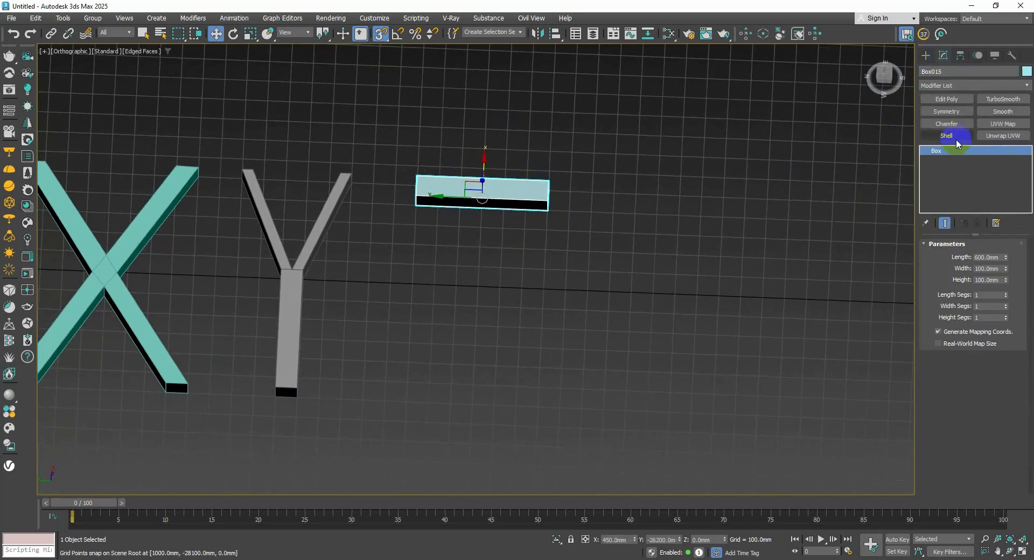
click(946, 99)
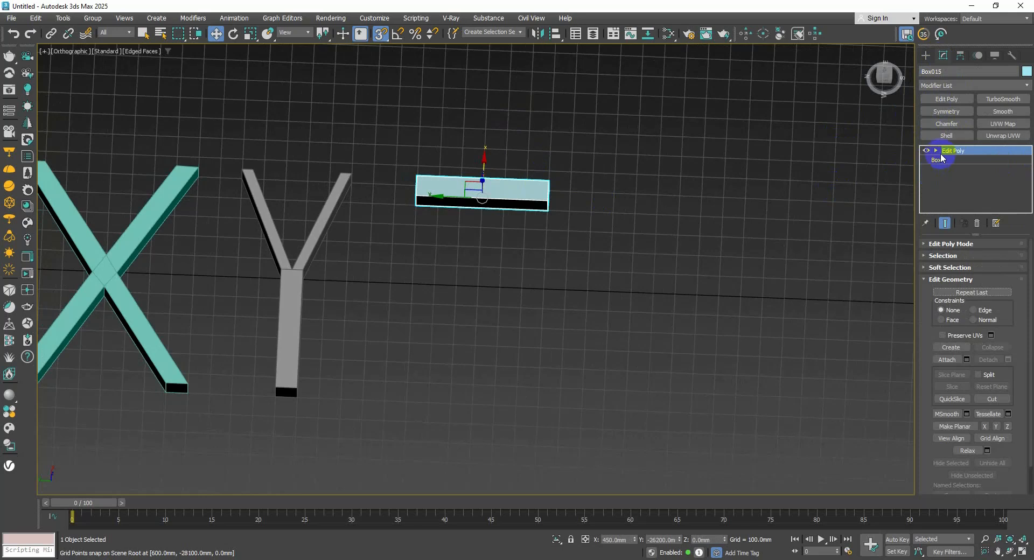
click(937, 151)
click(948, 197)
click(534, 204)
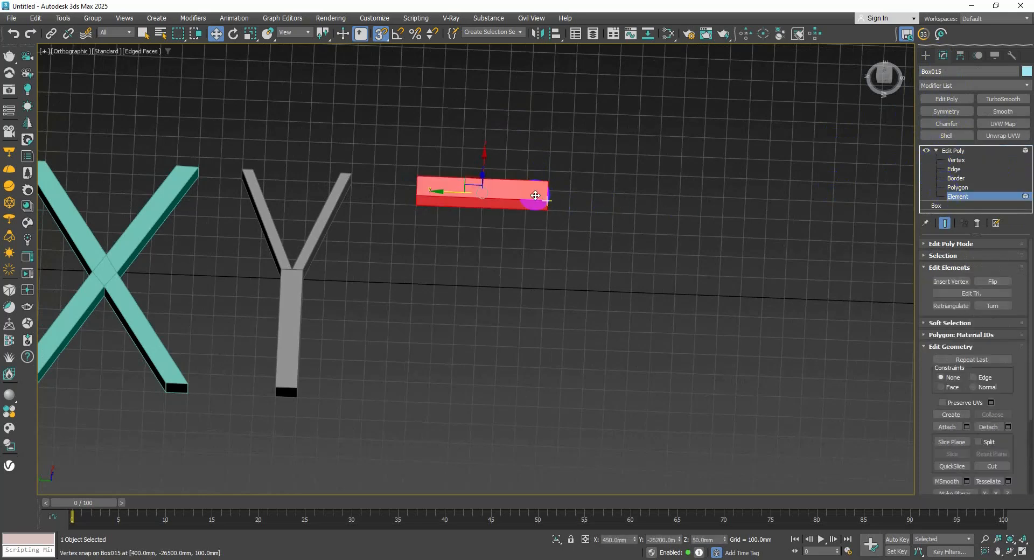
With snapping off, clone the selected bar along X to about -289 mm as an element of the same object.
key(s)
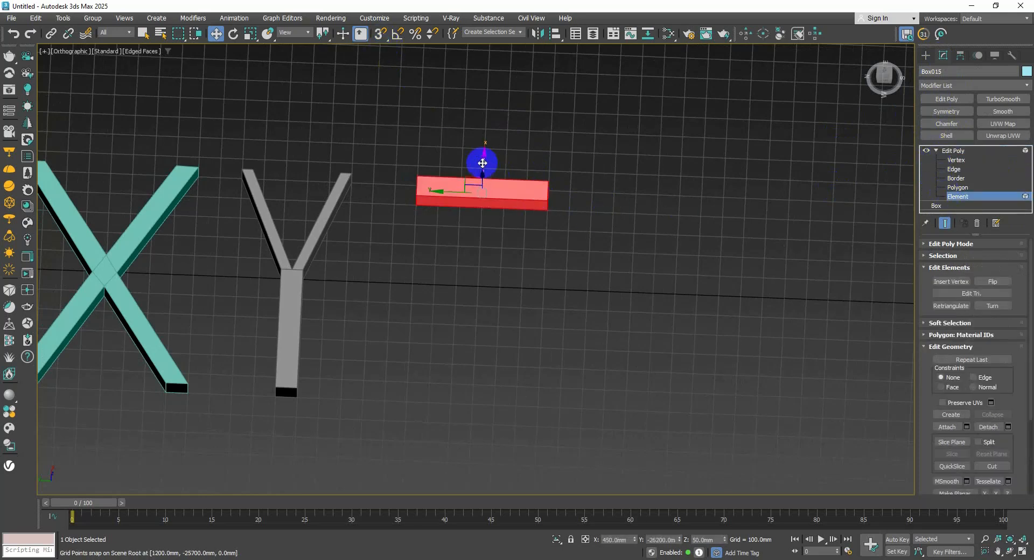
shift+drag(483, 163, 475, 307)
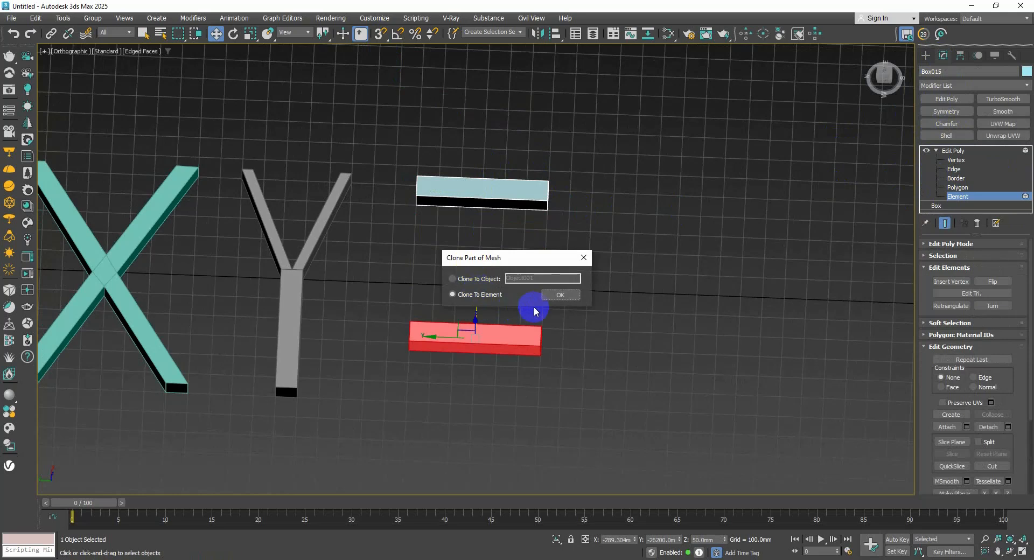
click(559, 296)
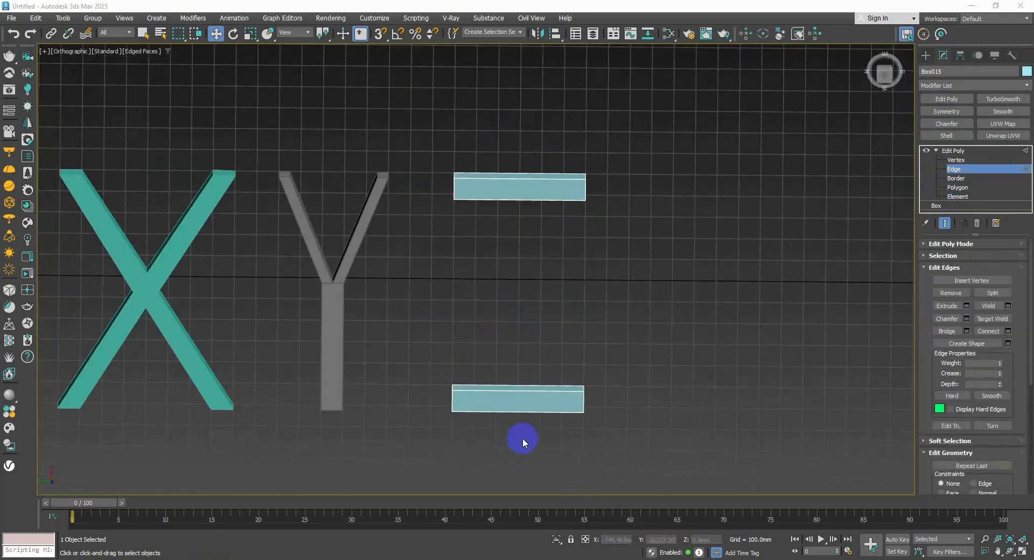
Select the lengthwise edges of both bars and connect them with a single edge loop across the middle of each bar.
drag(522, 438, 518, 125)
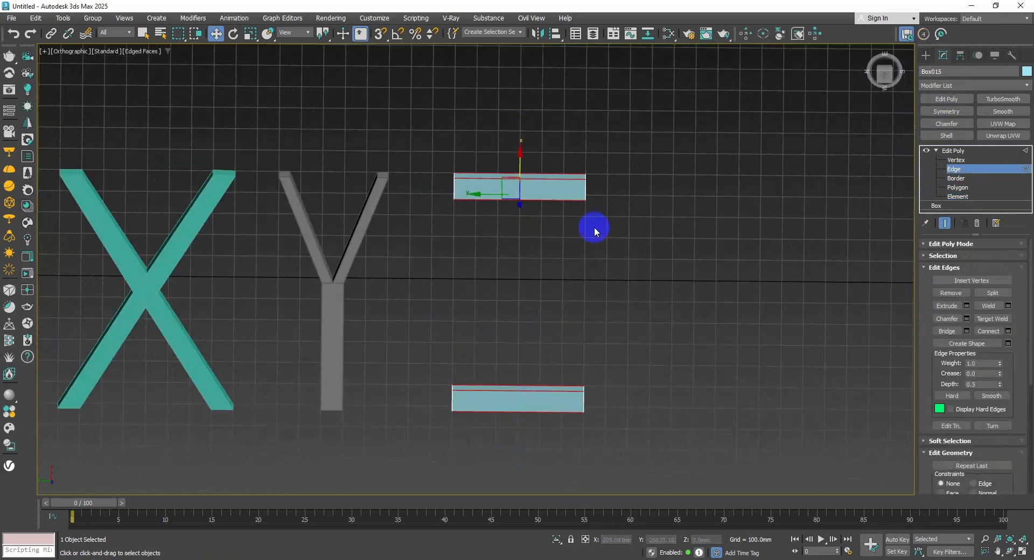
click(1008, 330)
click(482, 326)
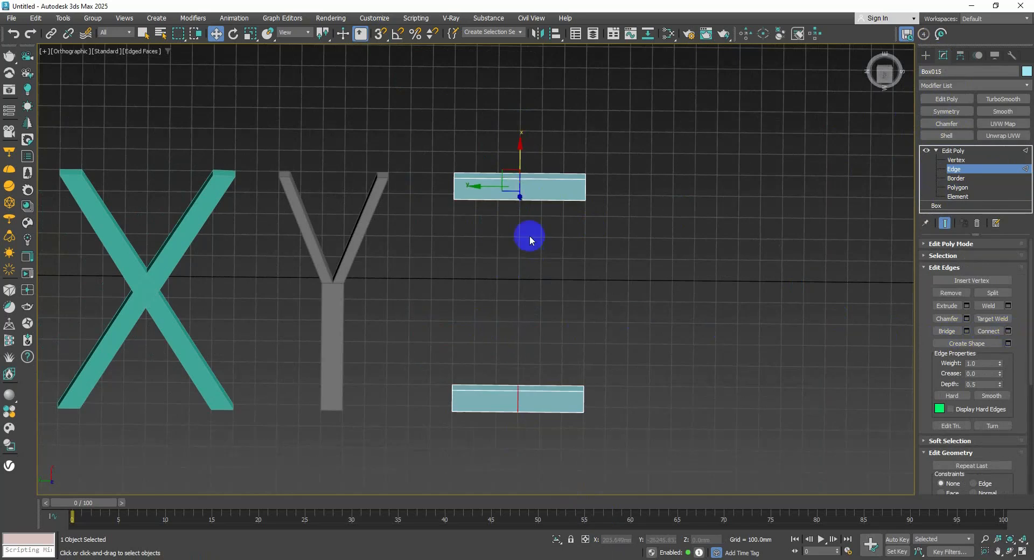
Move the upper bar's new loop along Y to about -26399 mm and the lower bar's loop close to its opposite end.
alt+drag(540, 438, 507, 306)
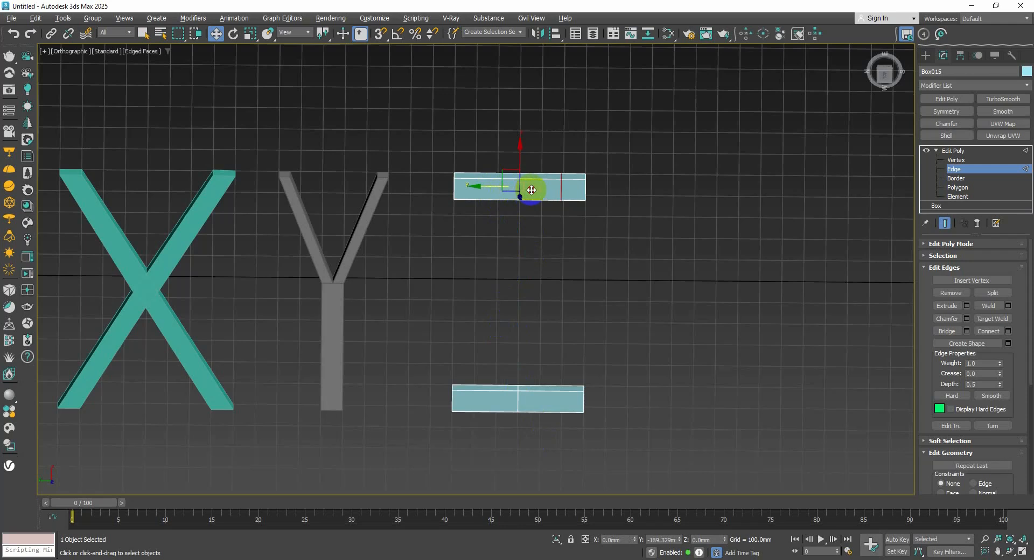
drag(533, 189, 533, 190)
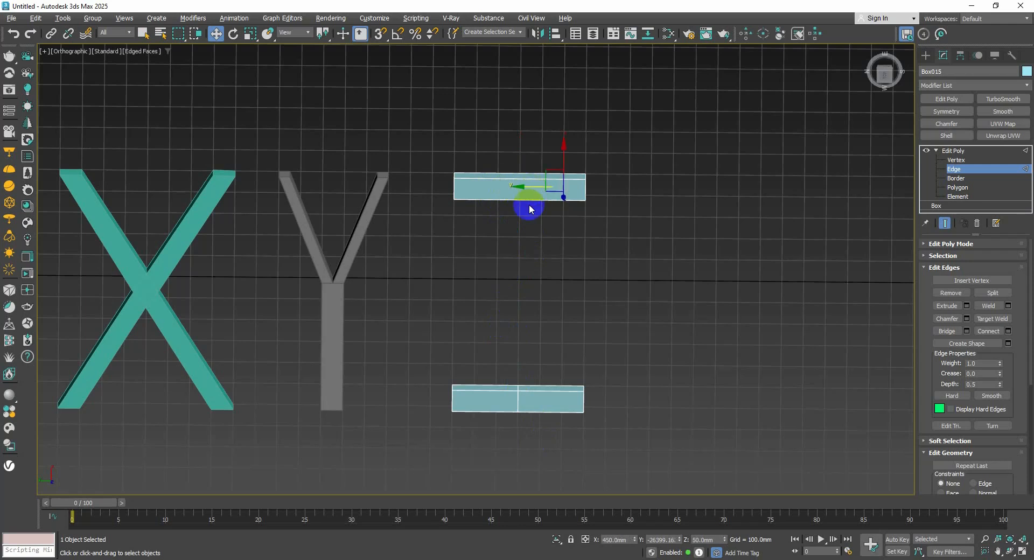
click(519, 403)
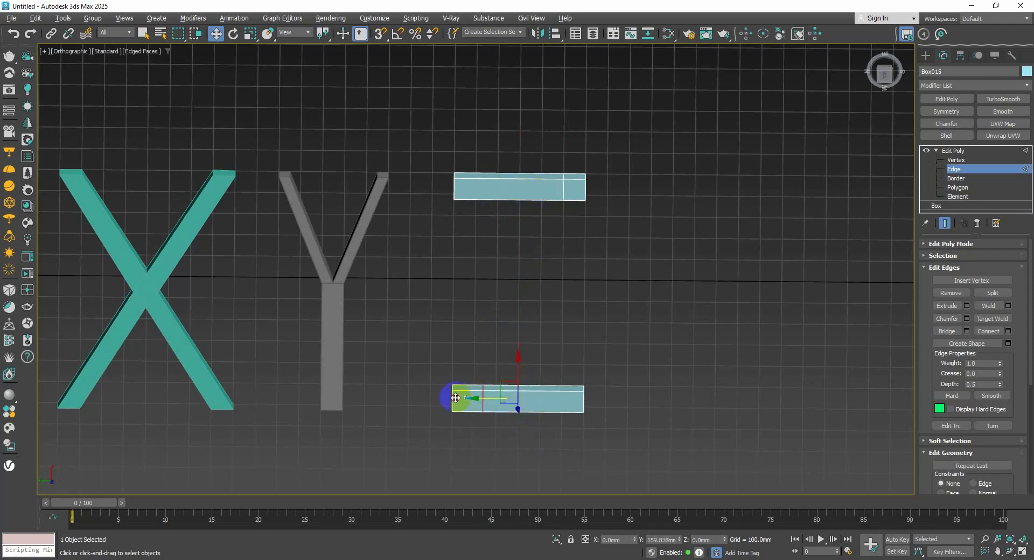
Bridge the facing inner polygons of the bars' opposite end sections to form the Z's diagonal, and leave polygon editing.
click(957, 187)
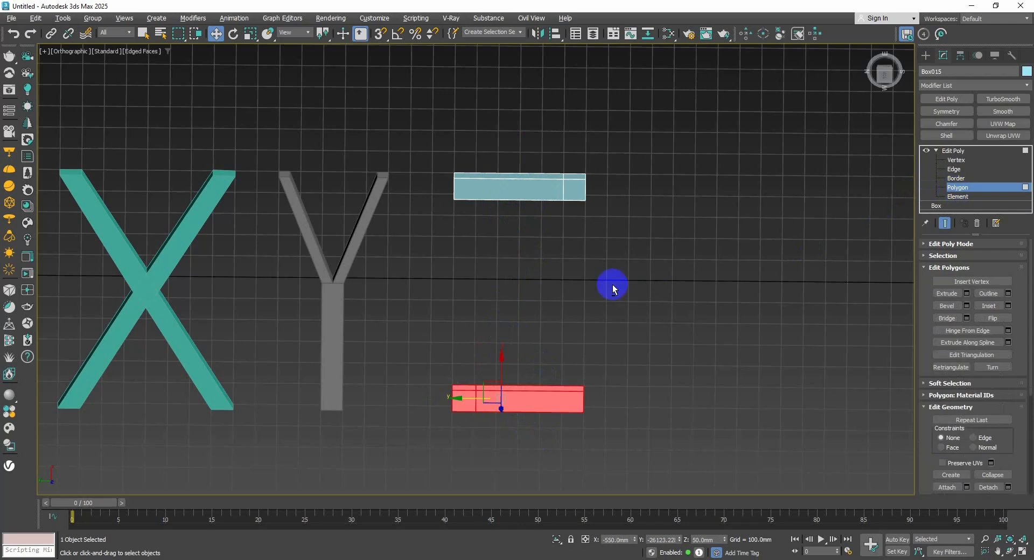
alt+middle_drag(612, 284, 550, 205)
click(485, 214)
alt+middle_drag(485, 218, 369, 364)
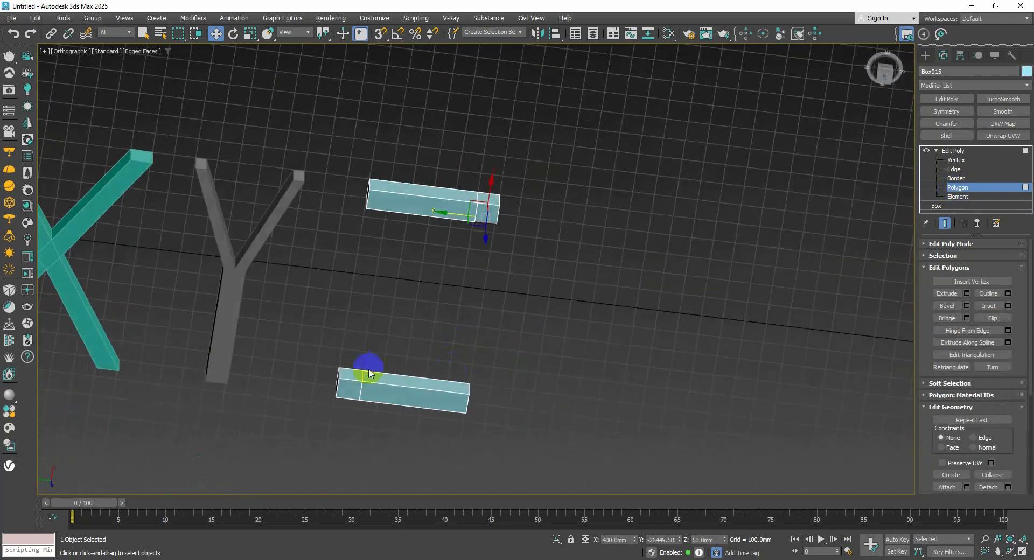
click(353, 374)
click(947, 319)
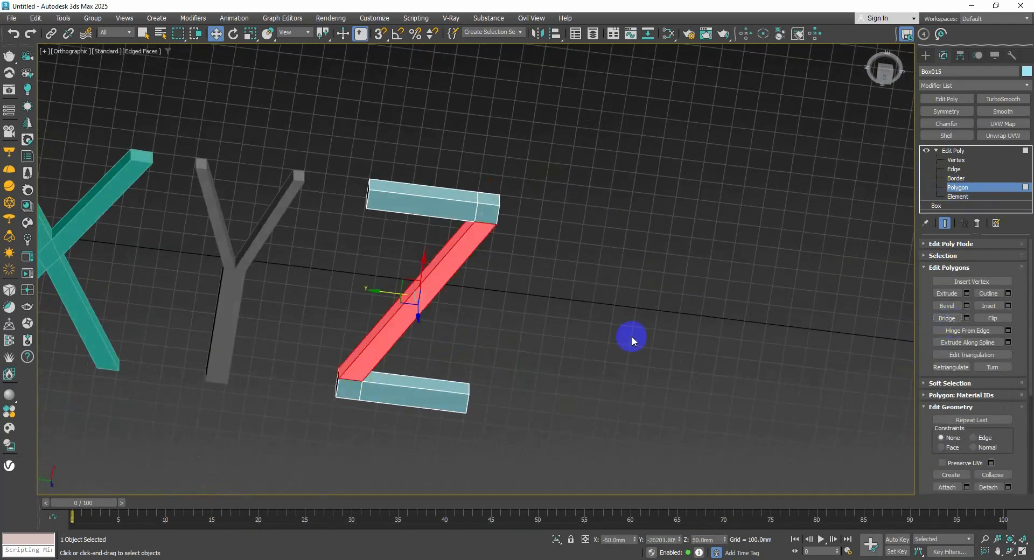
alt+middle_drag(550, 322, 637, 259)
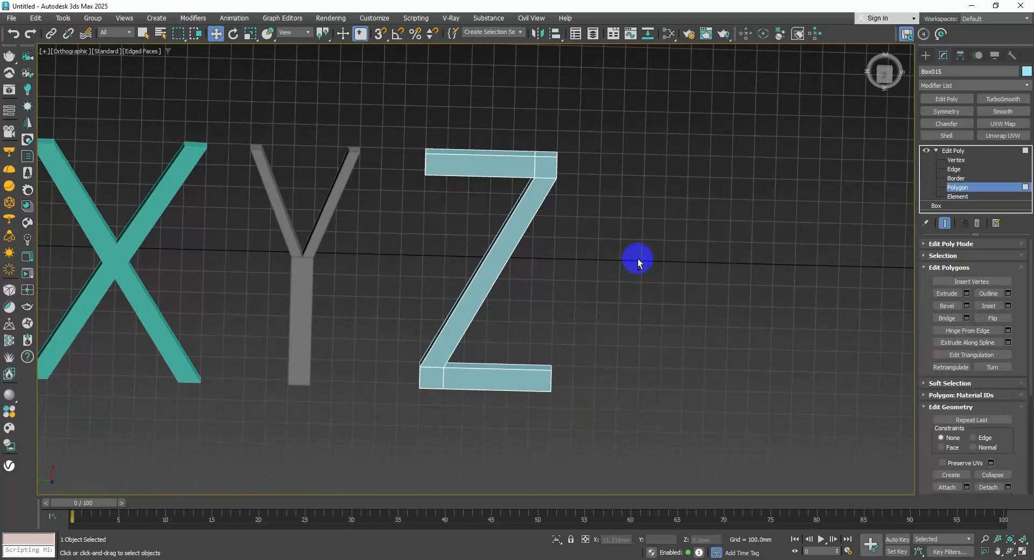
click(958, 188)
Examine the completed Z beside the neighbouring letters U to Y for matching proportions and spacing.
scroll(709, 298, down, 4)
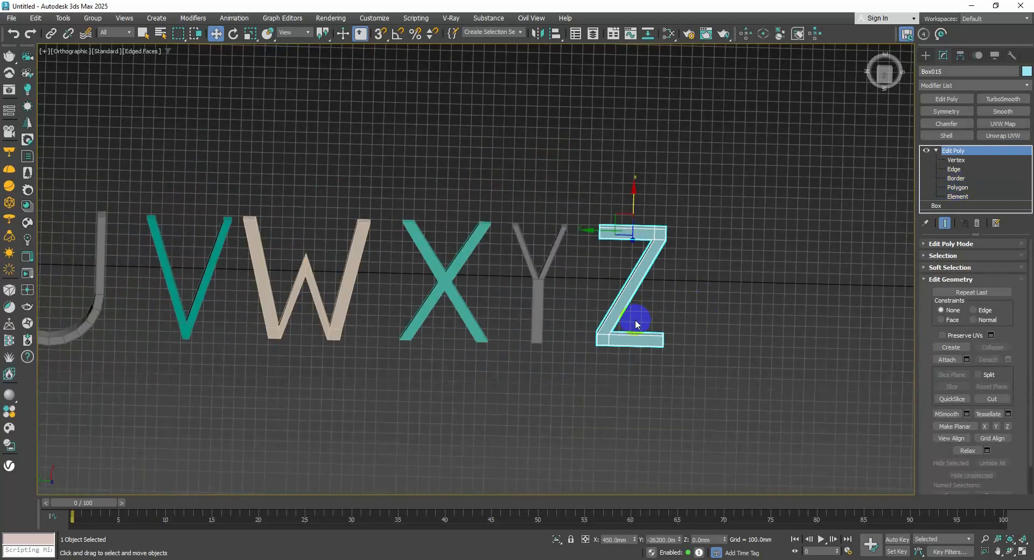
scroll(562, 285, up, 3)
scroll(561, 289, up, 2)
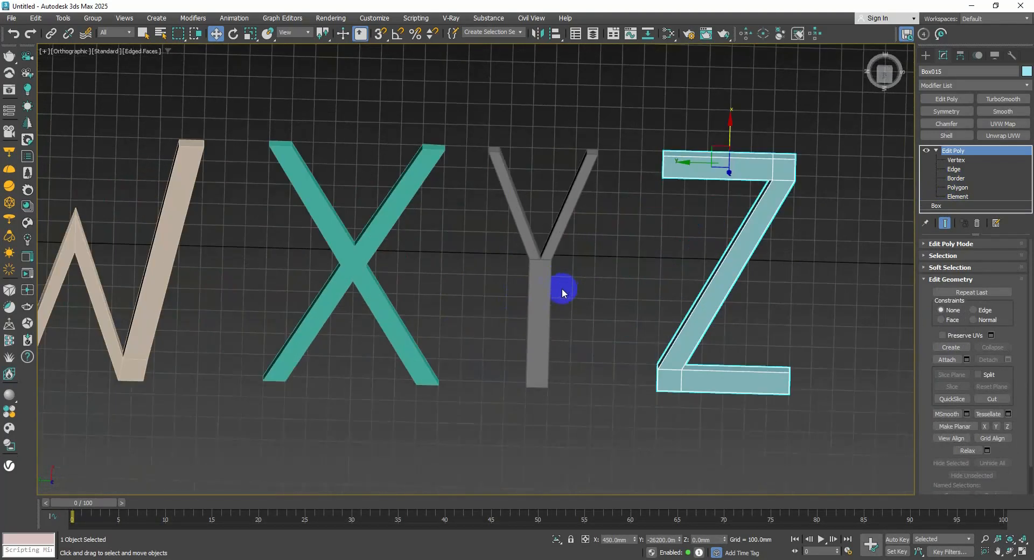
middle_drag(554, 320, 531, 314)
scroll(551, 241, up, 2)
scroll(608, 294, down, 4)
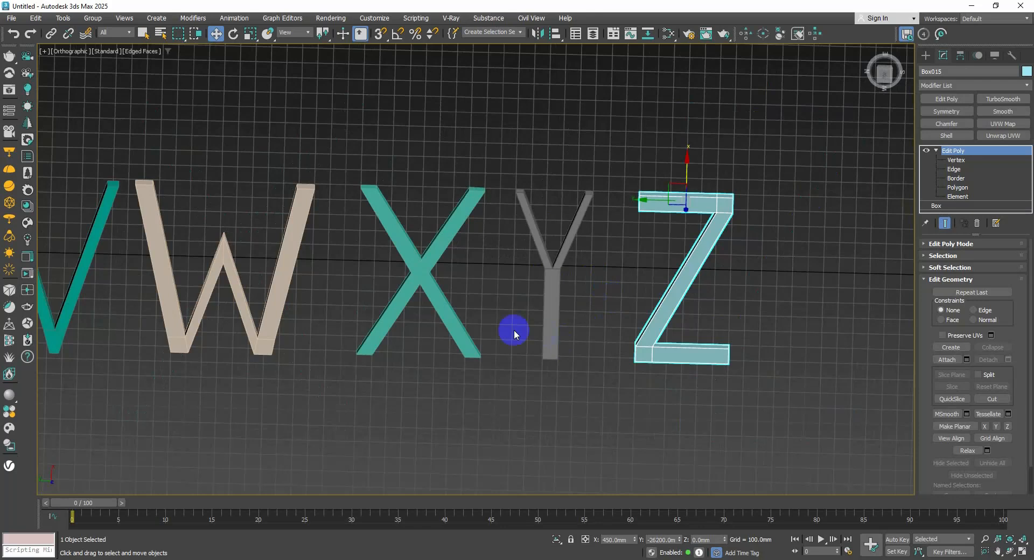
scroll(517, 333, down, 3)
scroll(568, 331, up, 2)
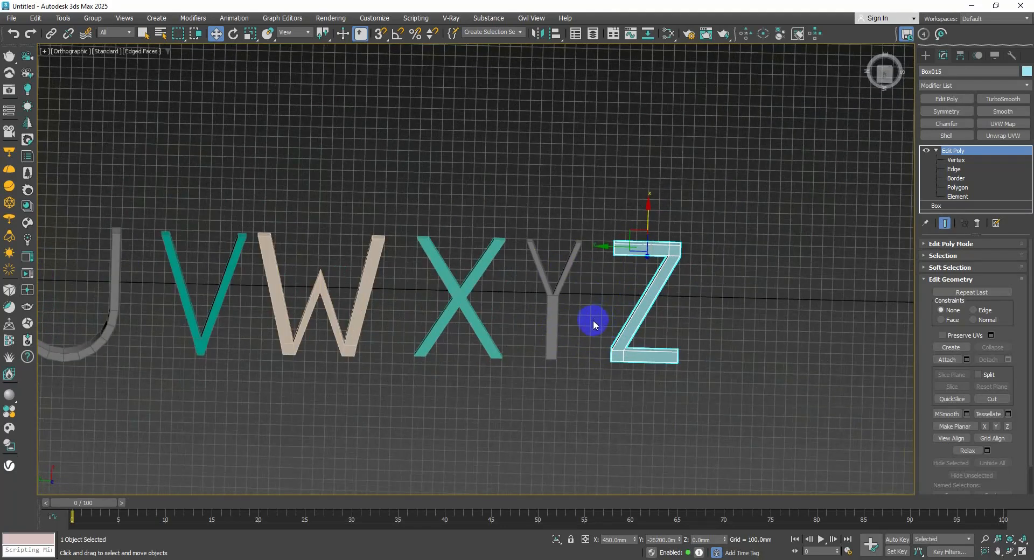
middle_drag(597, 332, 619, 331)
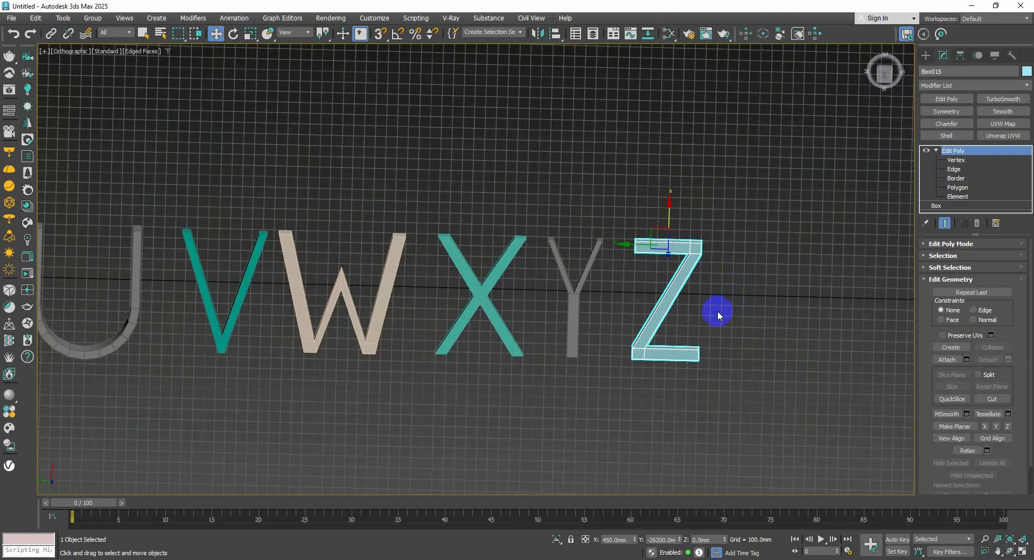
middle_drag(719, 351, 722, 339)
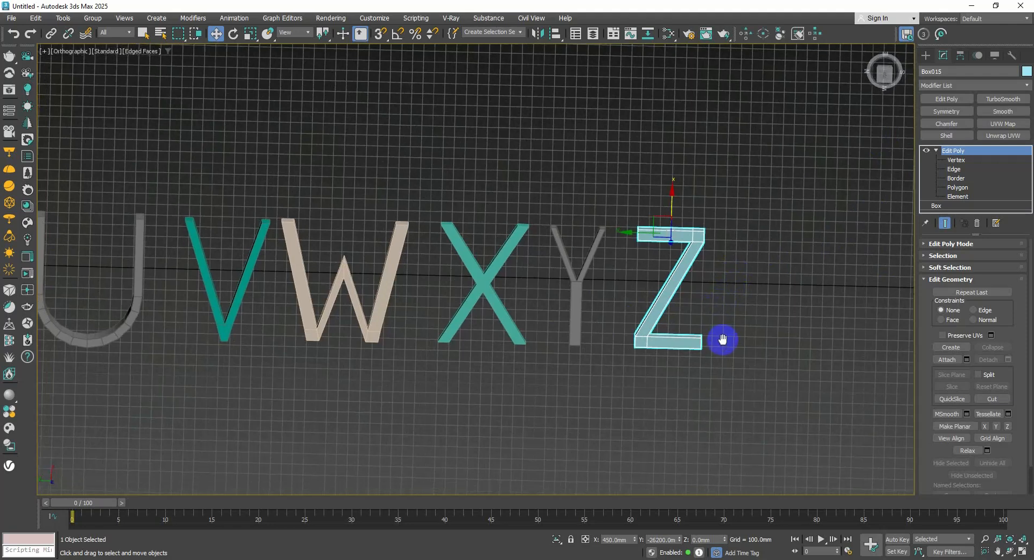